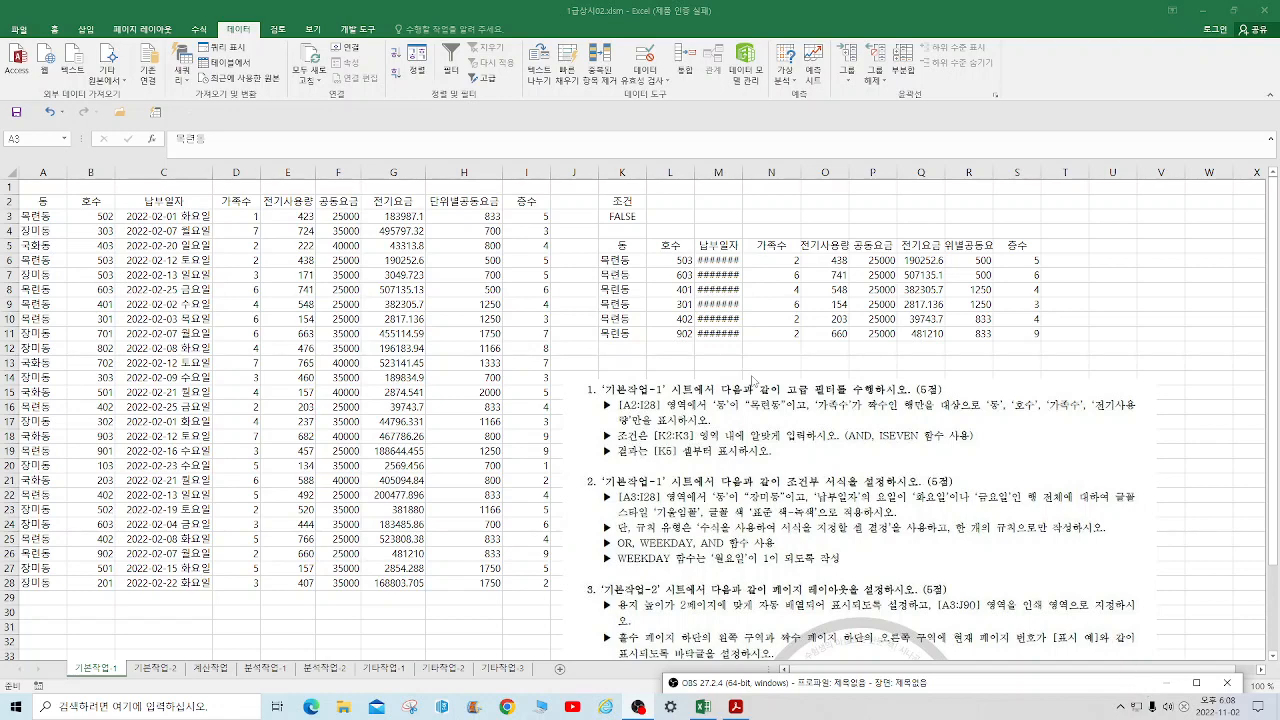
Step: Clear the old filter output from K5:S11 and select the criteria formula in K3
click(612, 250)
drag(612, 250, 1010, 333)
key(Delete)
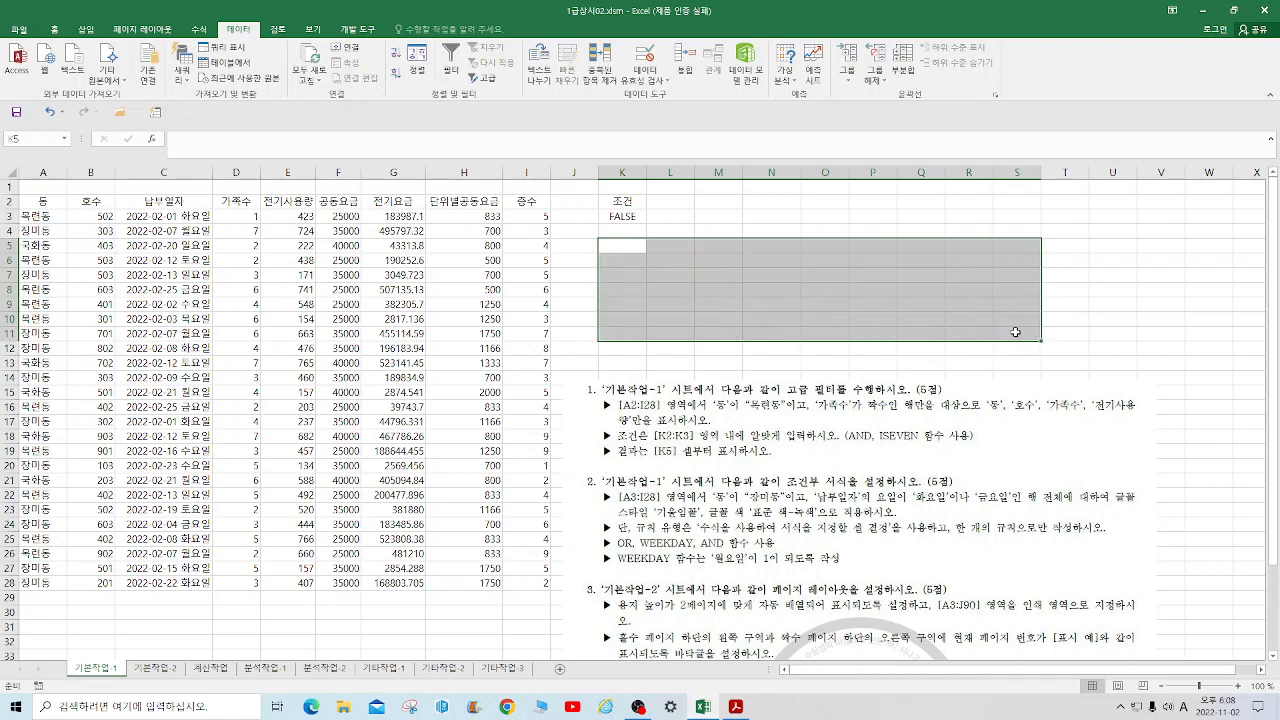
click(796, 214)
click(628, 217)
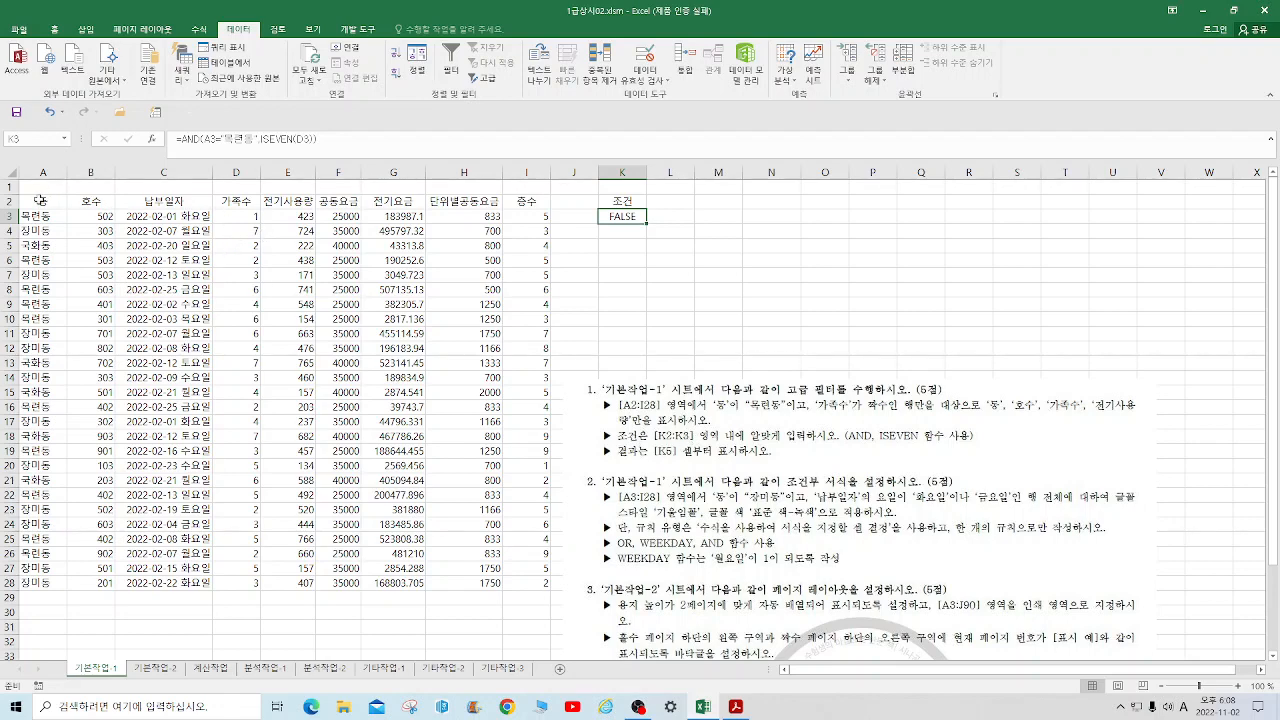
Step: Copy the headers 동, 호수, 가족수 and 전기사용량 from row 2 to the output area starting at K5
drag(39, 201, 99, 201)
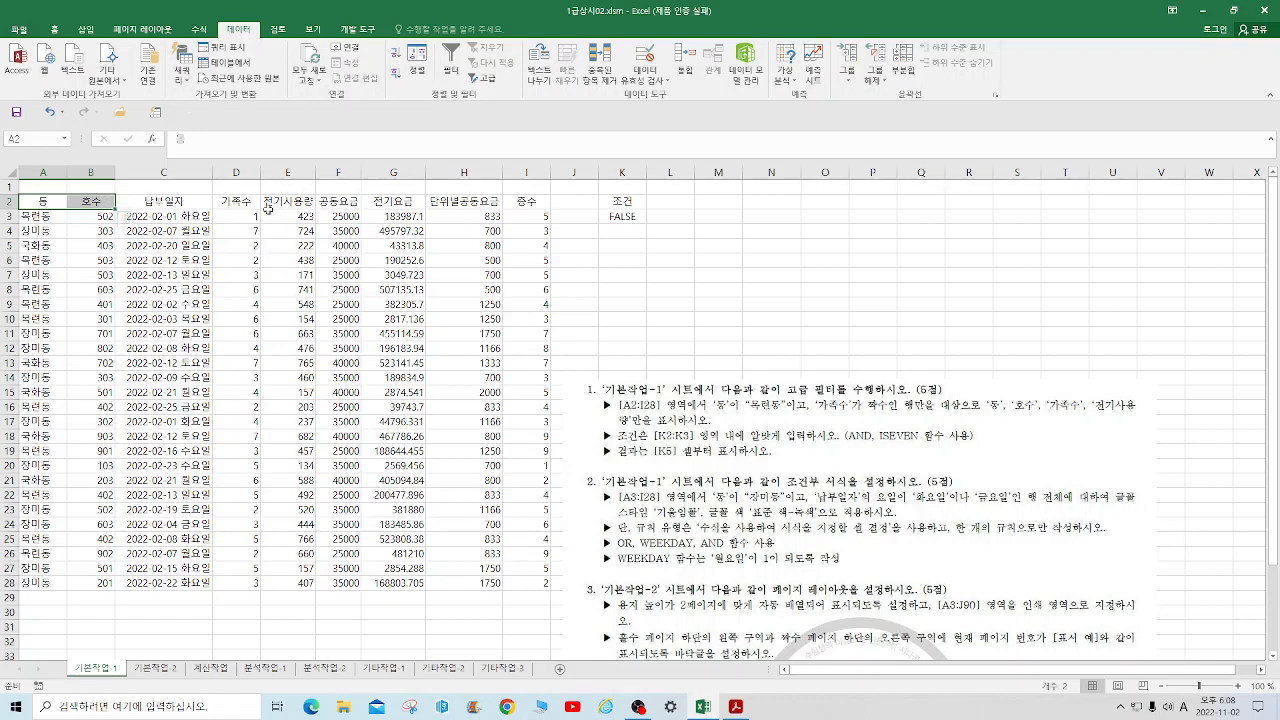
drag(231, 203, 272, 201)
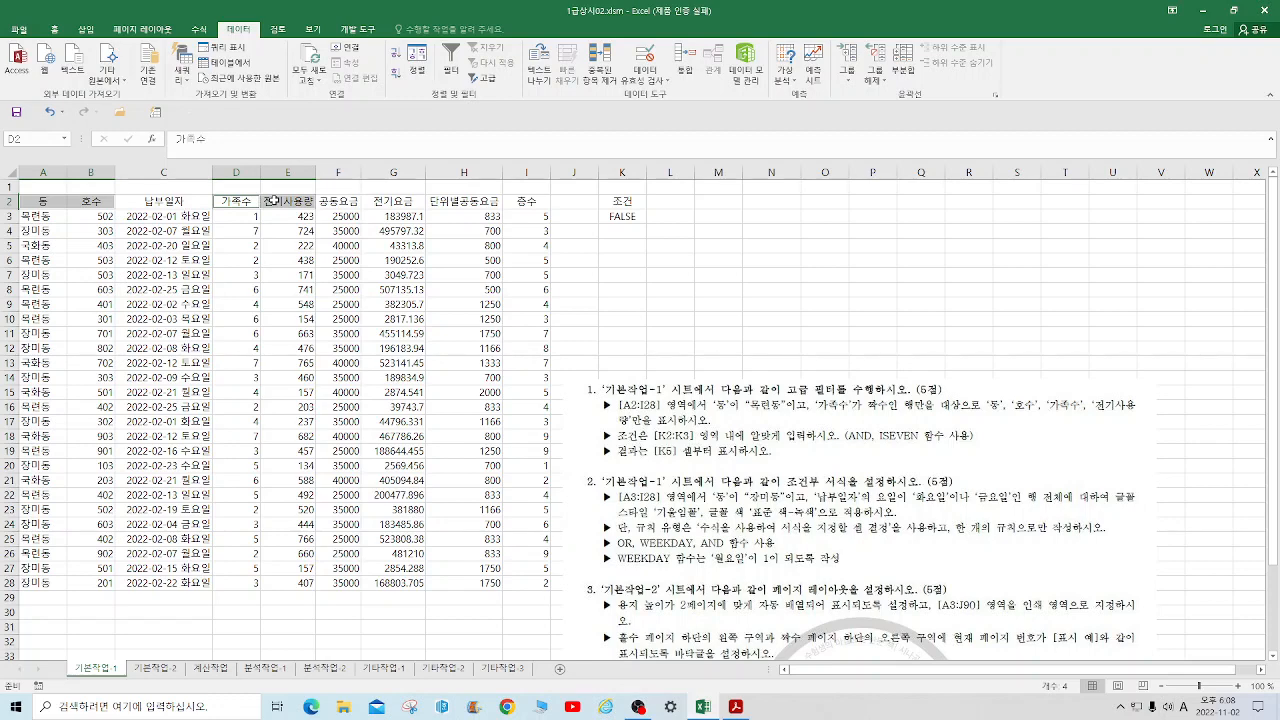
right_click(272, 201)
click(320, 227)
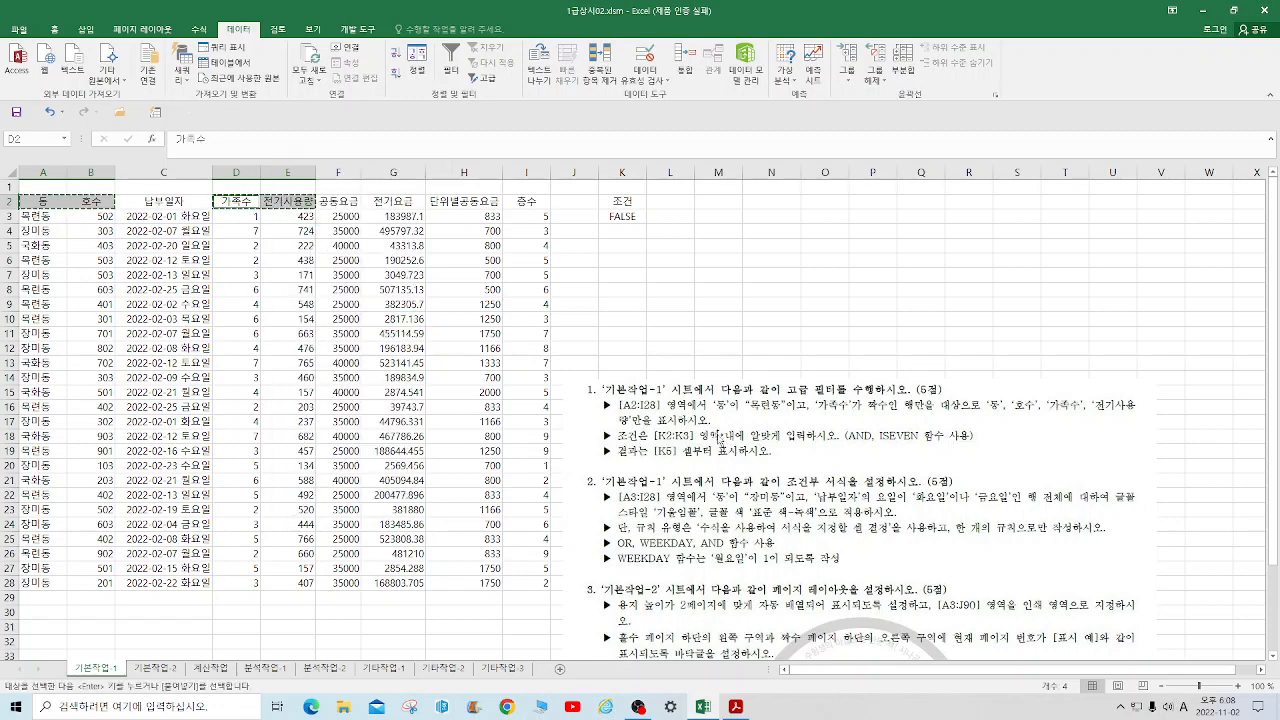
click(616, 256)
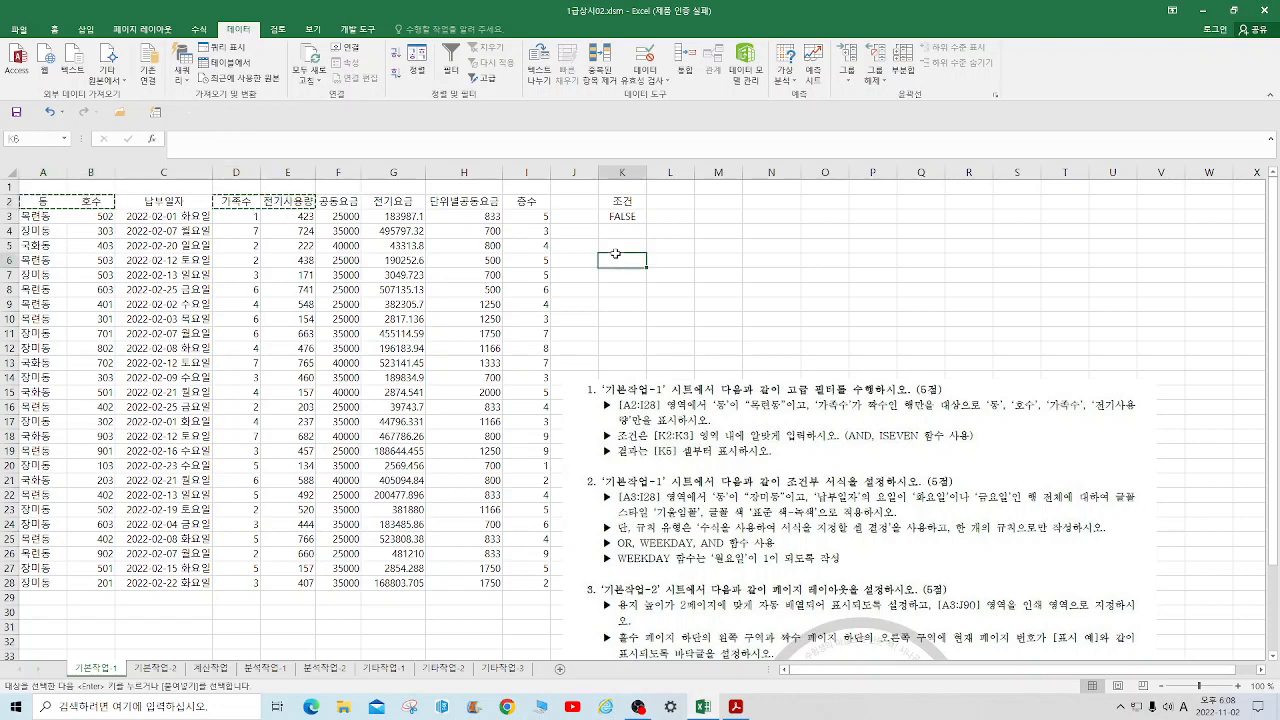
click(617, 243)
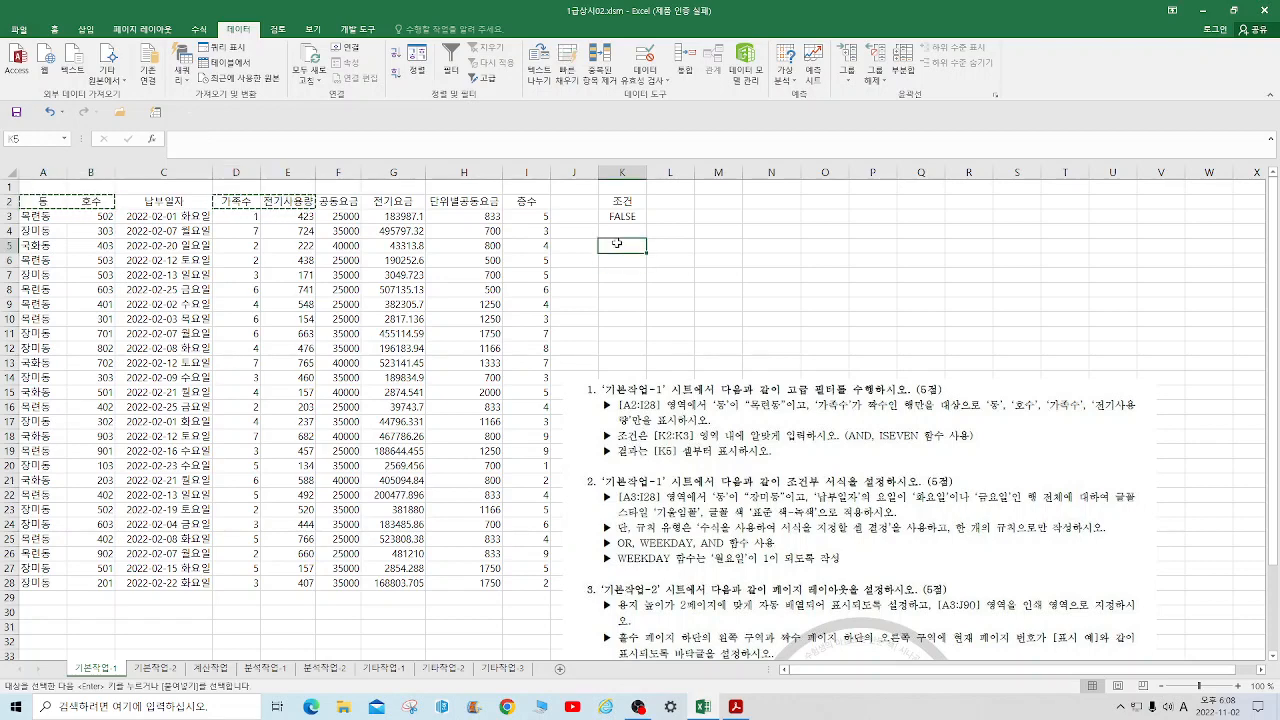
right_click(617, 244)
click(647, 304)
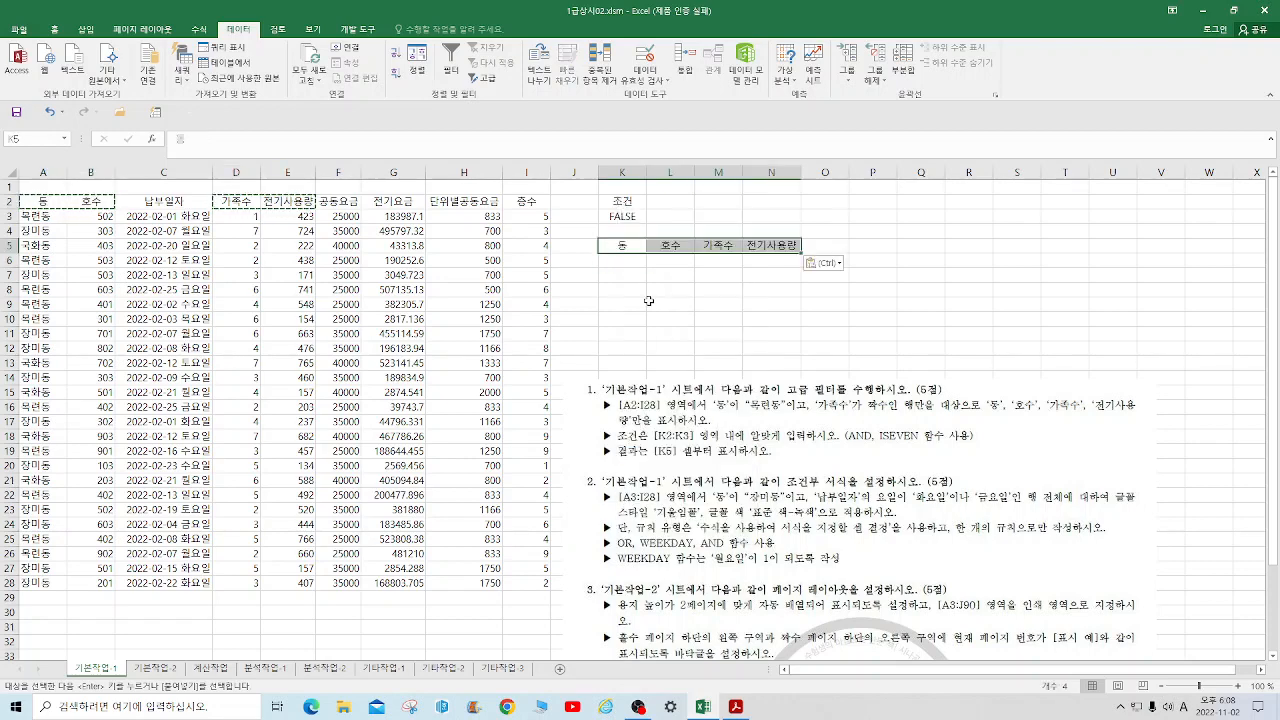
Step: Run an advanced filter on A2:I28 with criteria K2:K3, copying the results to another location at K5:N5
click(352, 346)
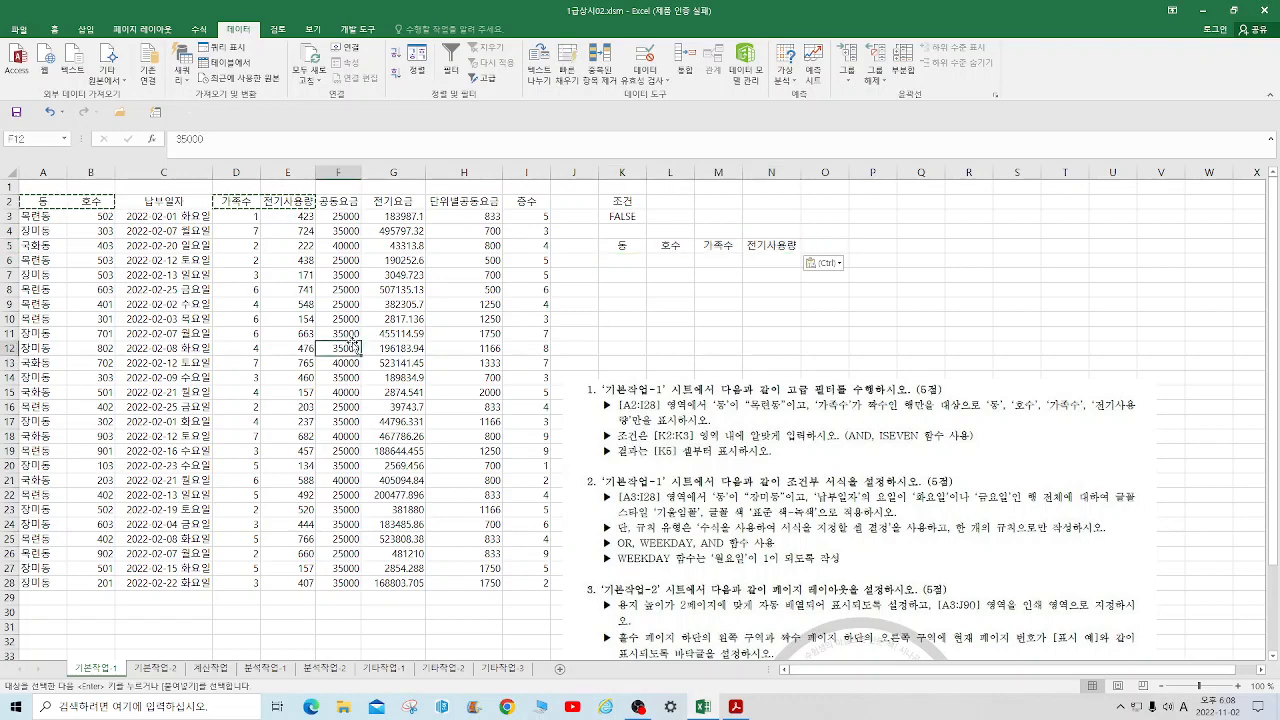
click(485, 78)
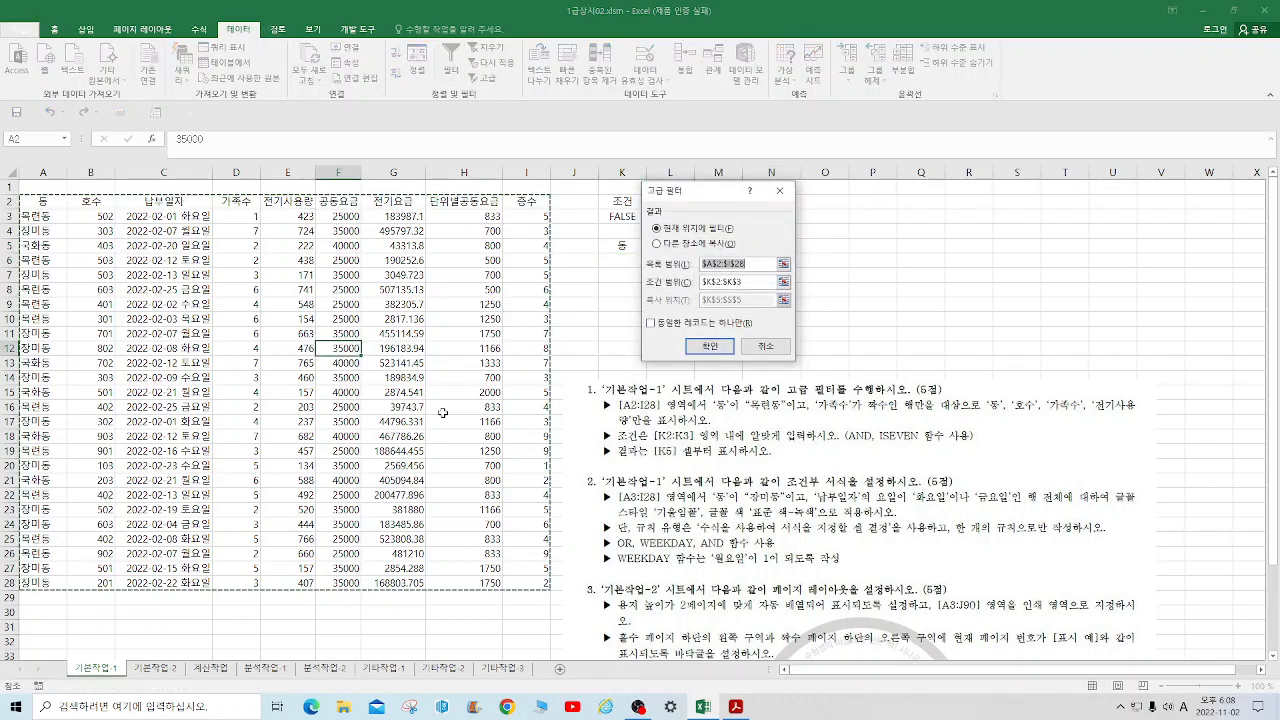
click(694, 246)
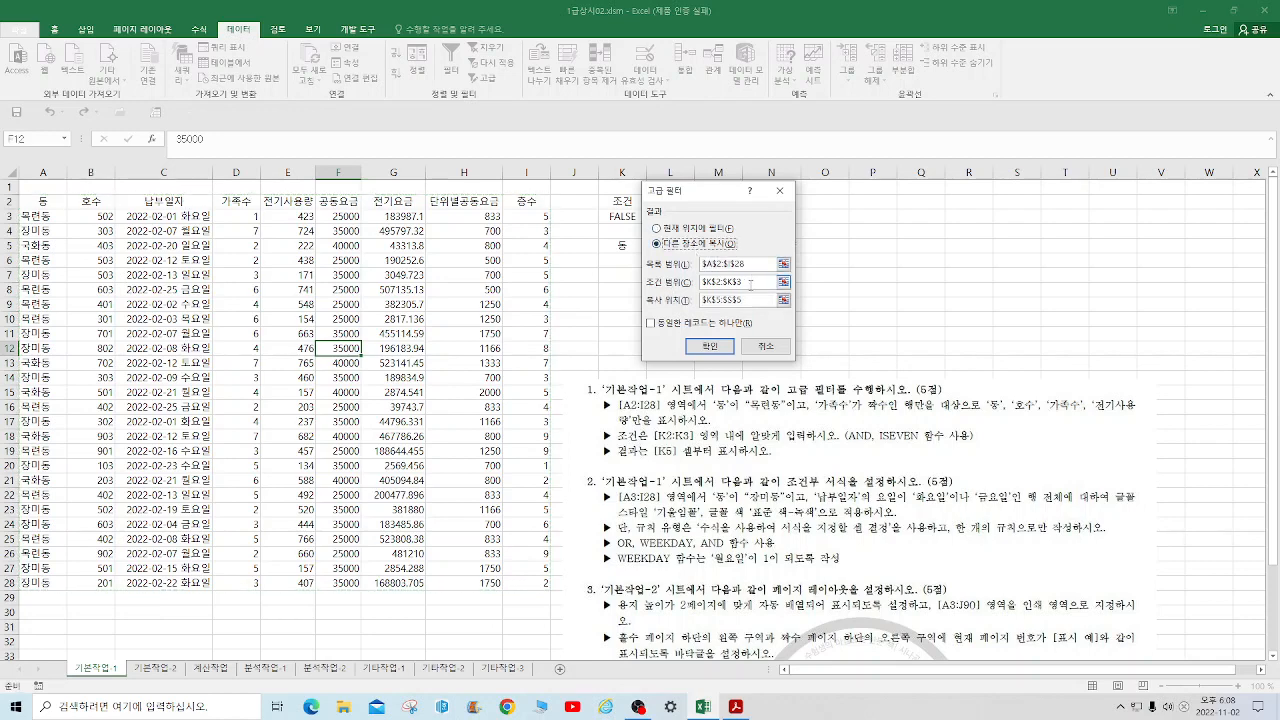
click(740, 282)
drag(711, 193, 830, 185)
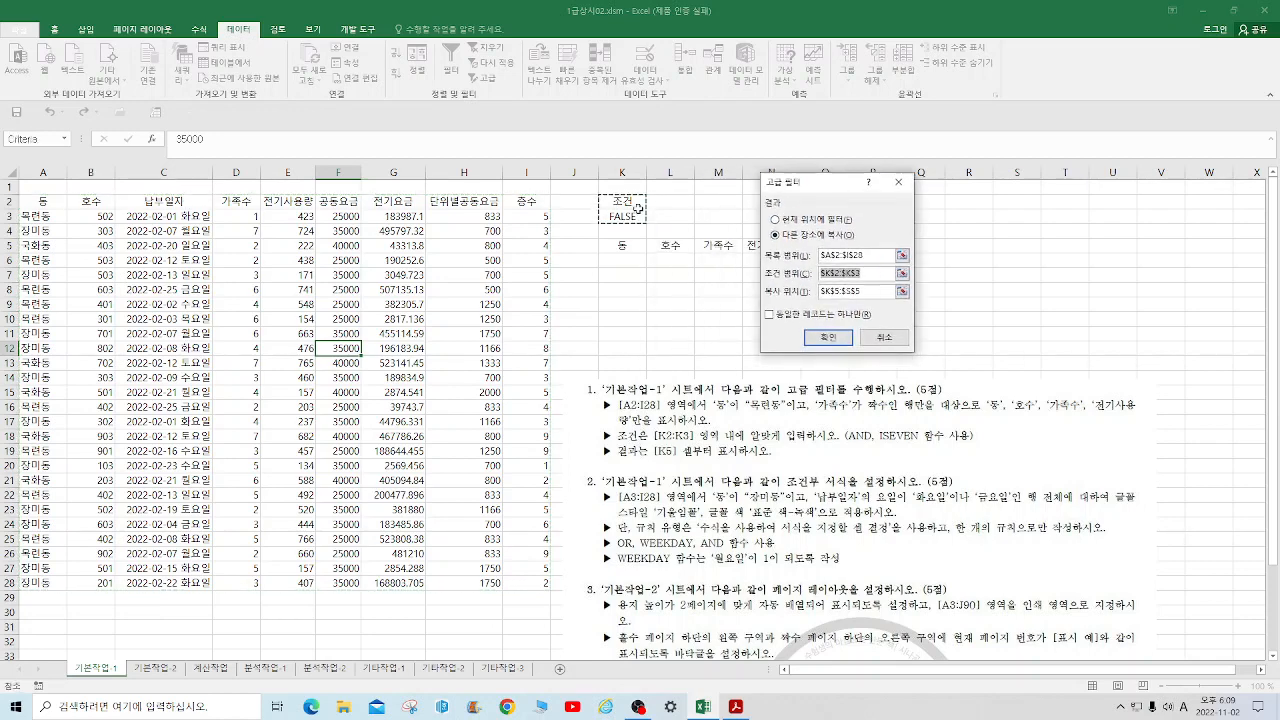
drag(622, 201, 622, 216)
click(810, 290)
drag(826, 190, 1034, 277)
drag(624, 248, 776, 246)
click(1038, 422)
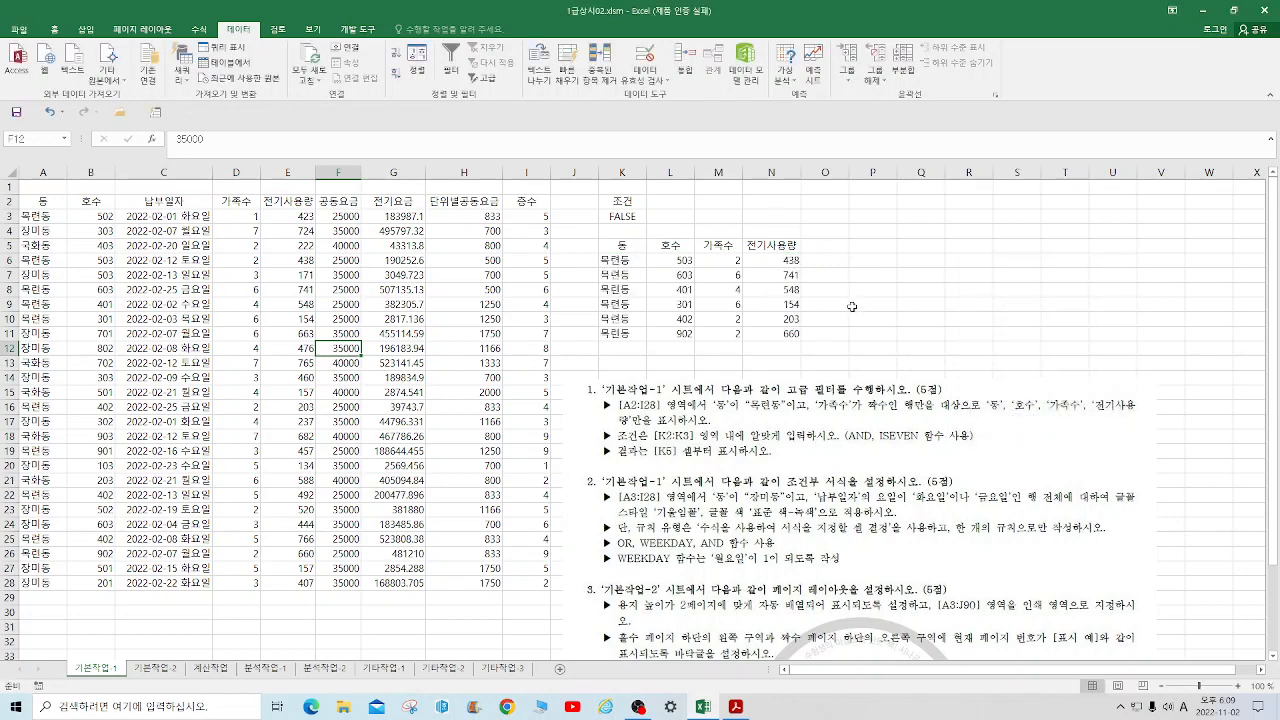
Step: Crop question 1 off the instruction picture to a height of about 9.74 cm and move it up beneath the filter results
scroll(926, 396, down, 1)
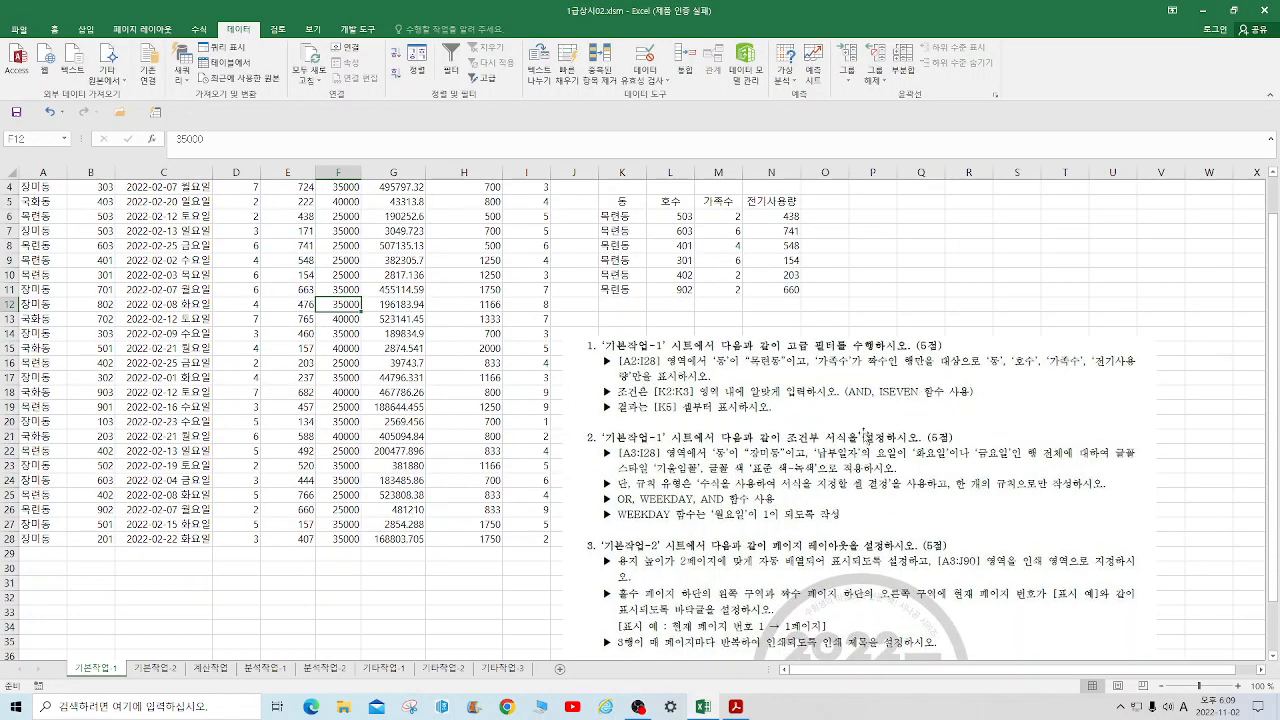
click(786, 412)
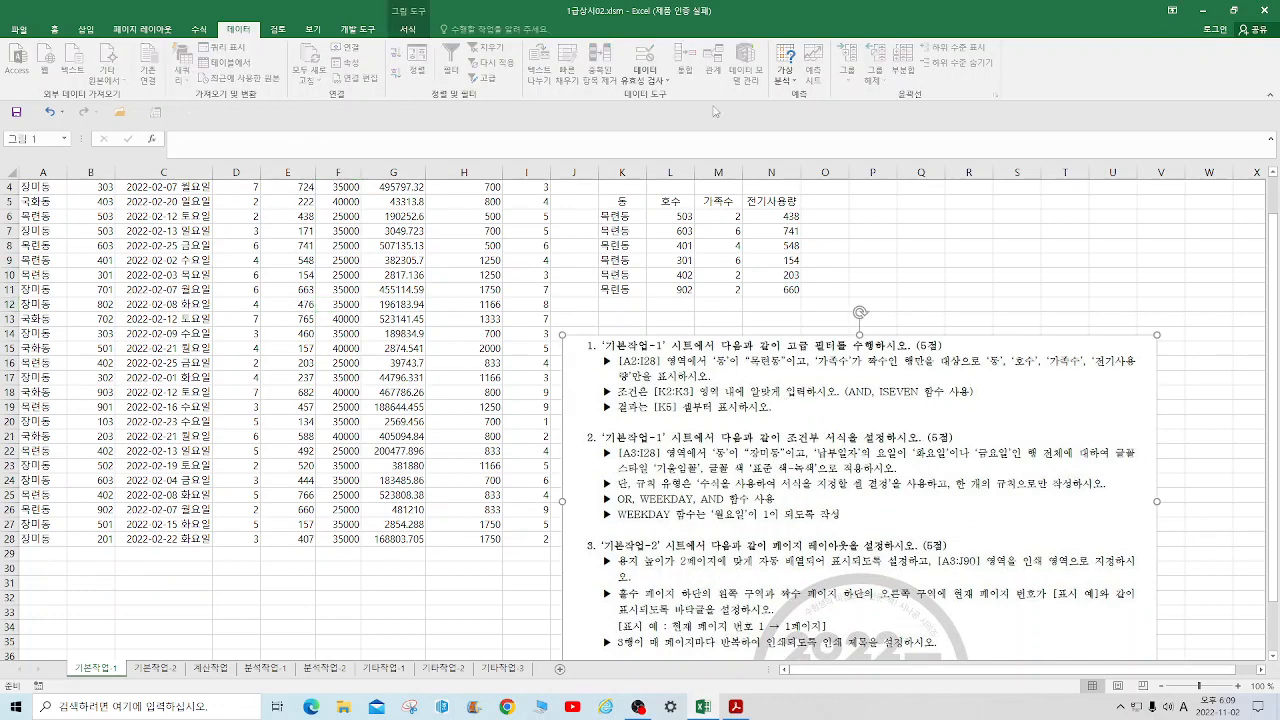
click(418, 31)
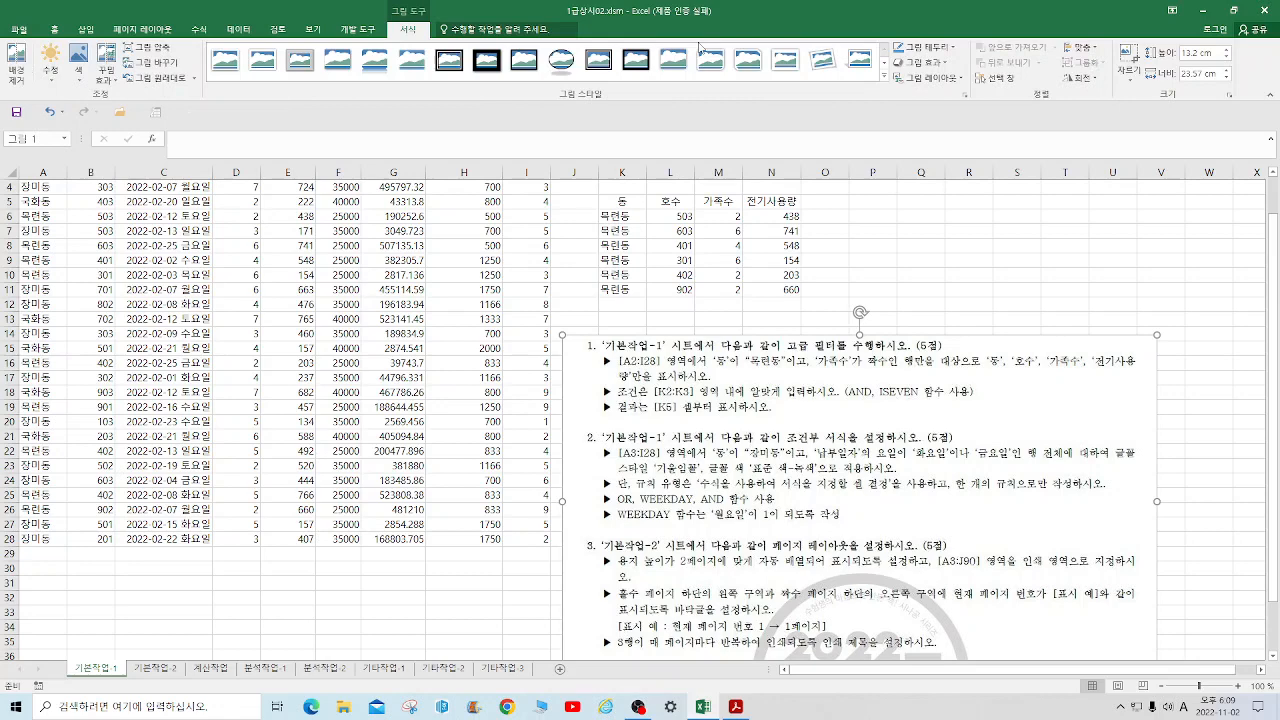
click(1131, 55)
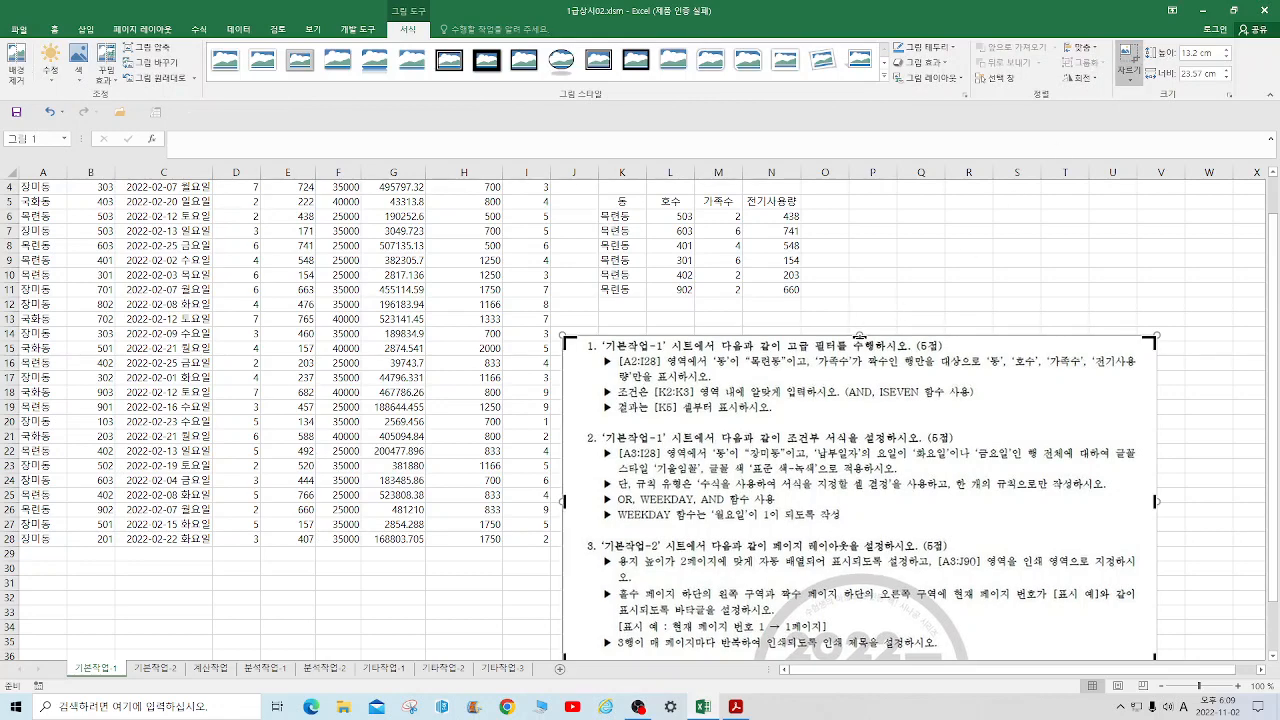
drag(859, 338, 853, 425)
click(1213, 453)
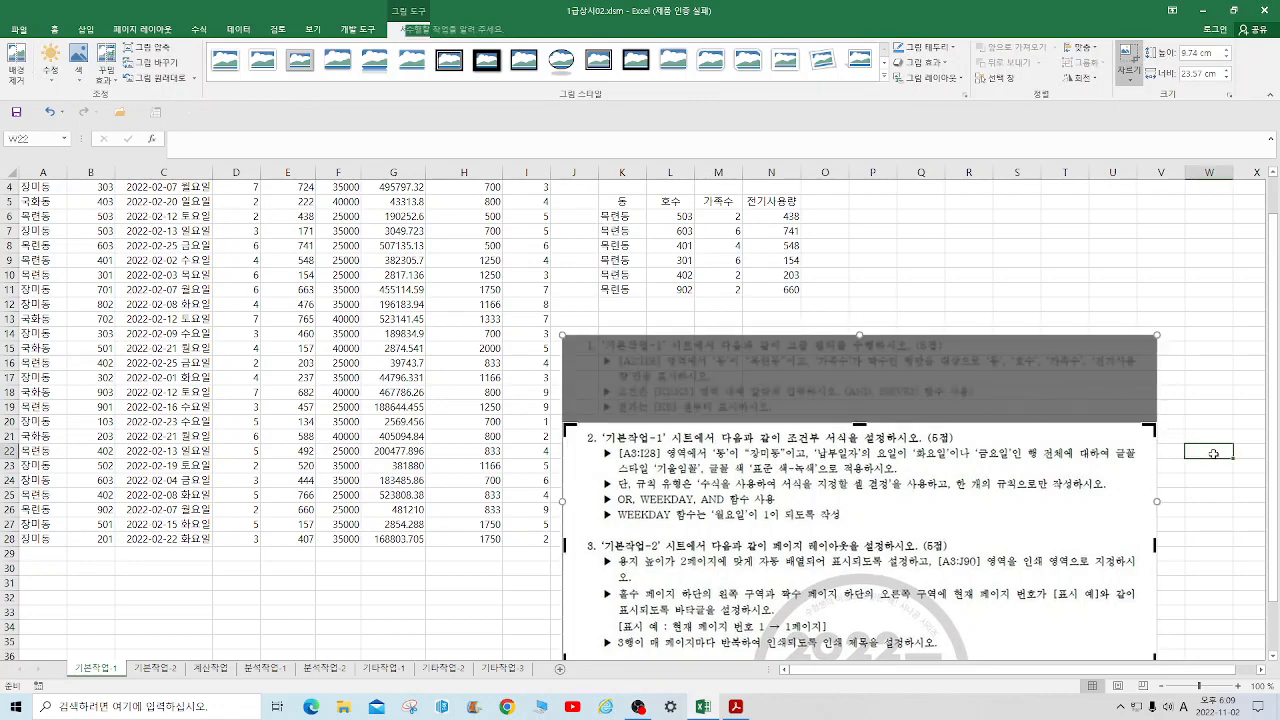
drag(955, 490, 943, 362)
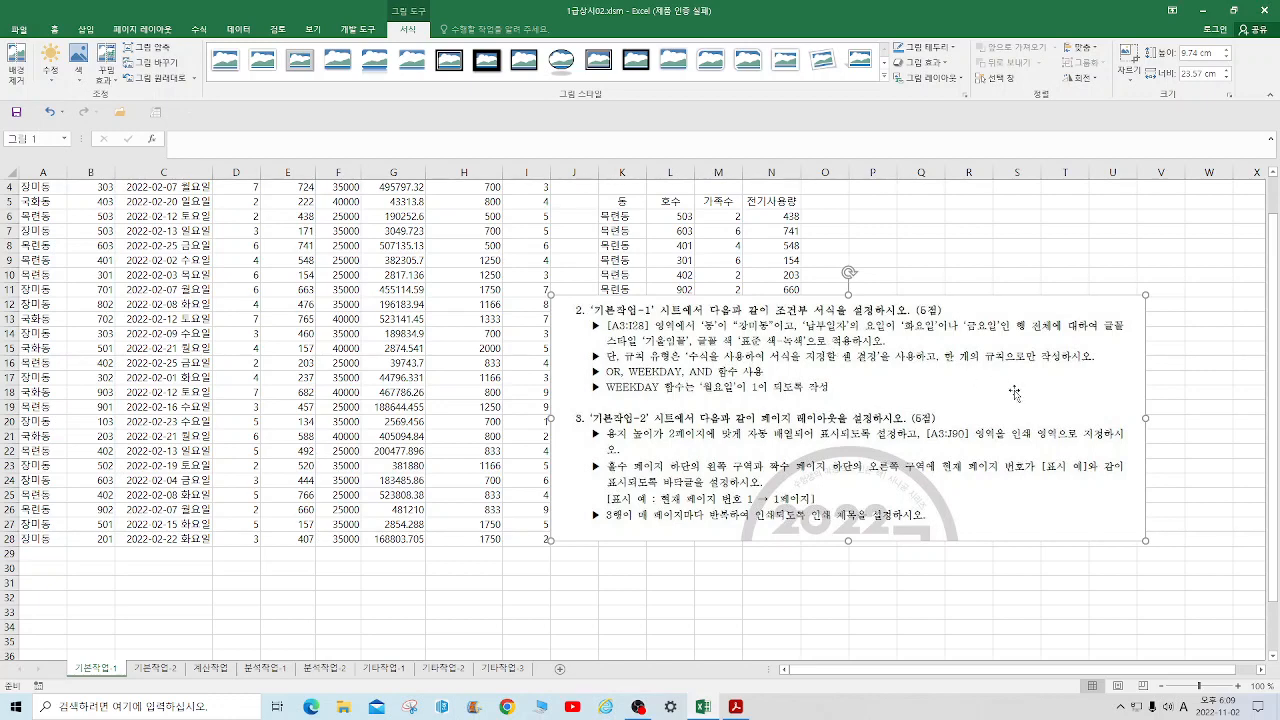
scroll(109, 288, up, 1)
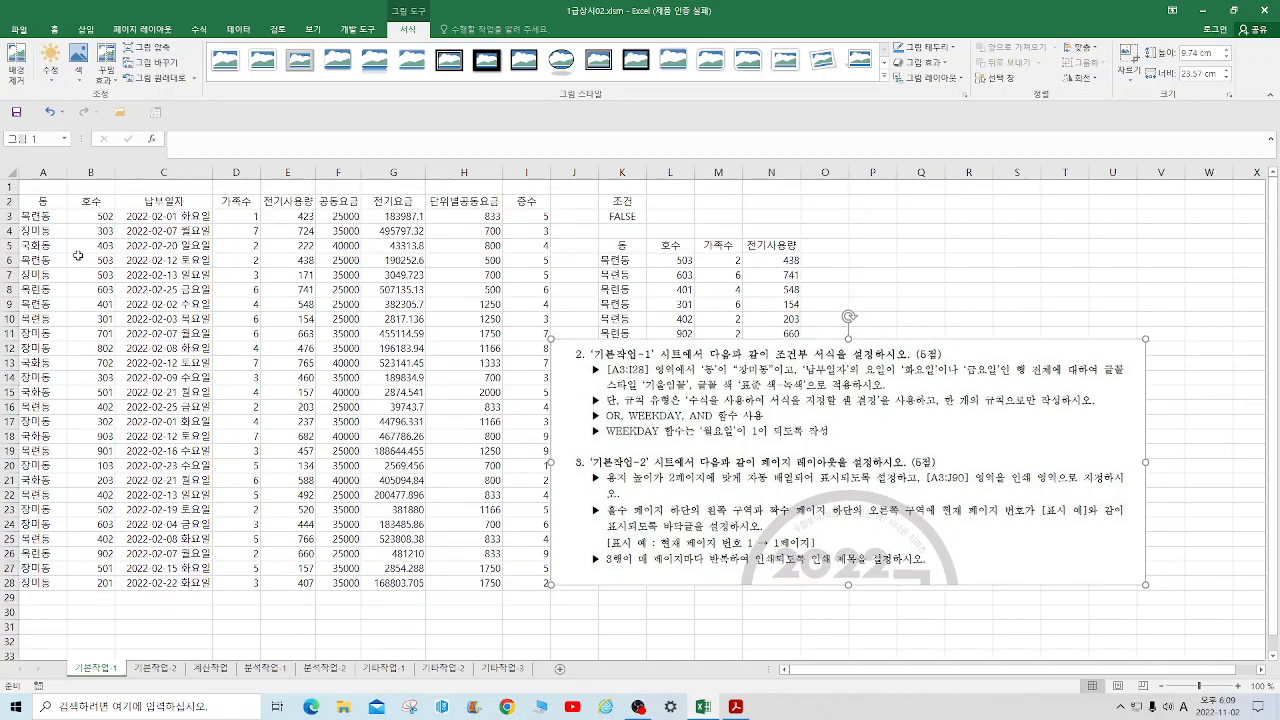
Step: Start a new conditional formatting rule for A3:I28 that uses a formula to determine which cells to format
drag(40, 216, 540, 588)
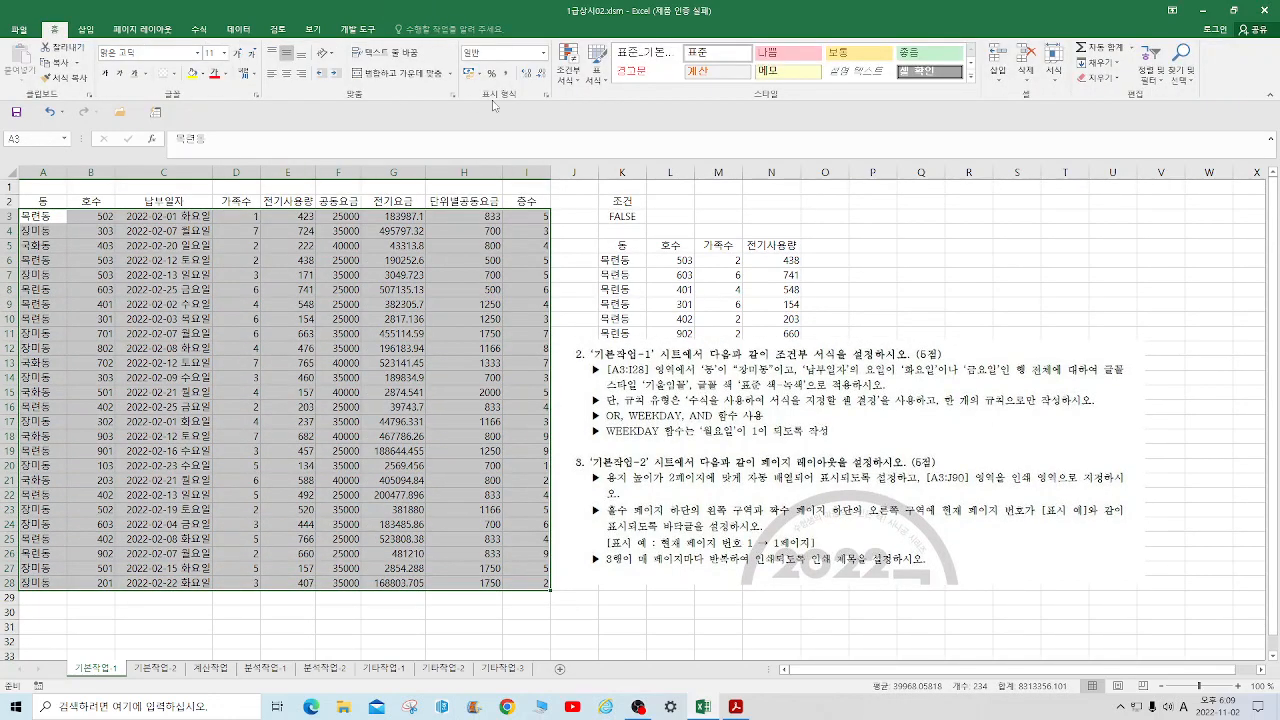
click(568, 62)
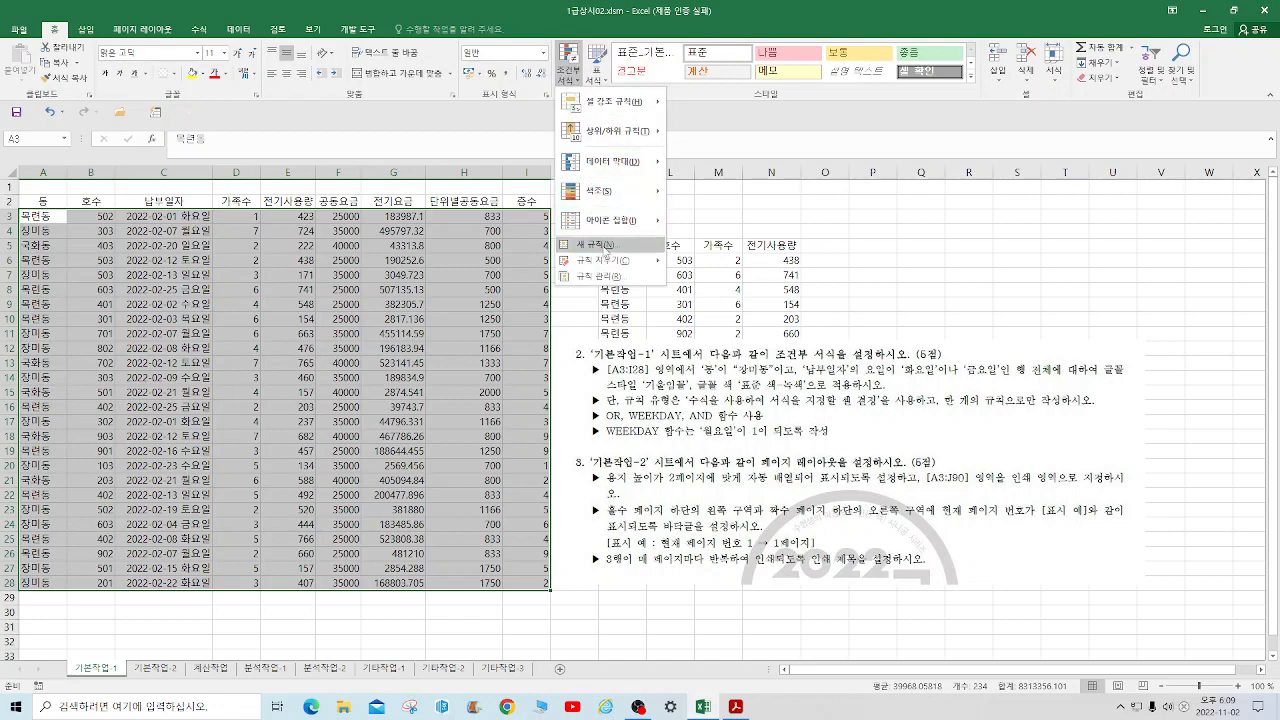
click(601, 244)
drag(953, 240, 436, 145)
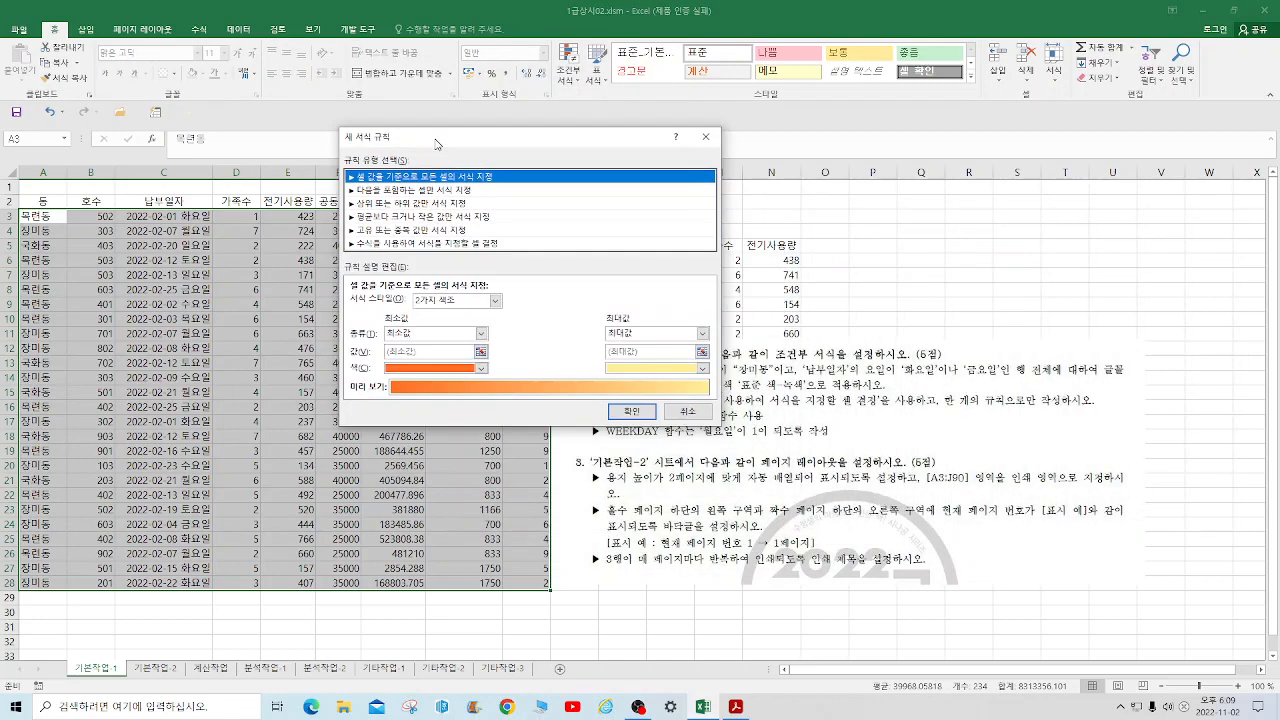
click(416, 243)
click(365, 304)
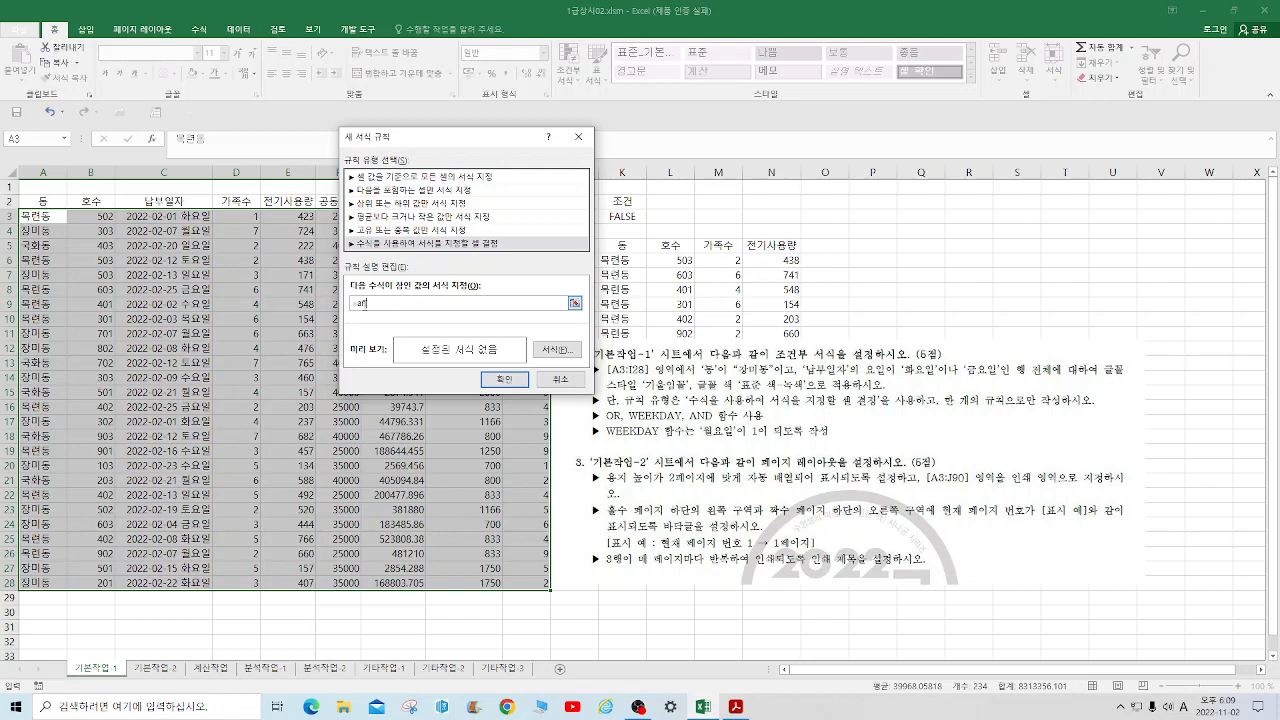
Step: Enter the rule formula =and($A3="장미동",or(weekday($C3,2)=2,weekday($C3,2)=5))
text(=and()
click(54, 218)
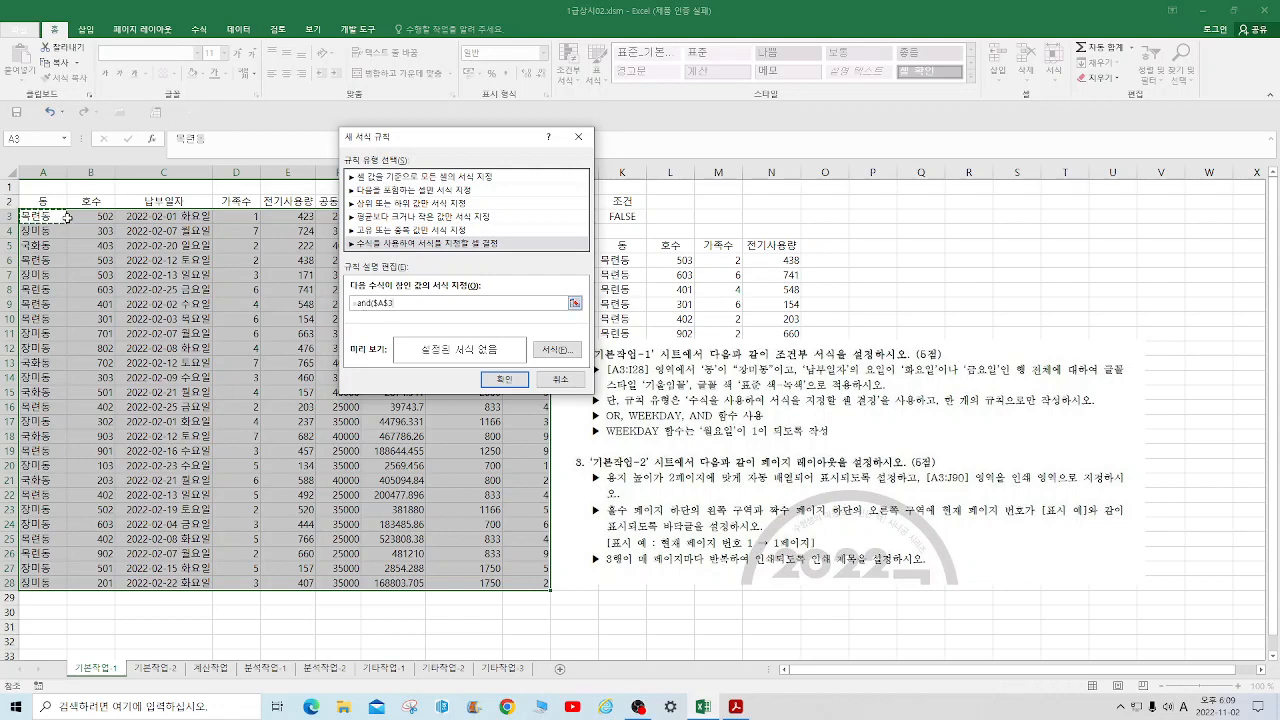
key(F4)
key(F4)
text(=")
key(Hangul)
text(ㅈ)
text(장미동",or(weekday,2)=2,weekday)
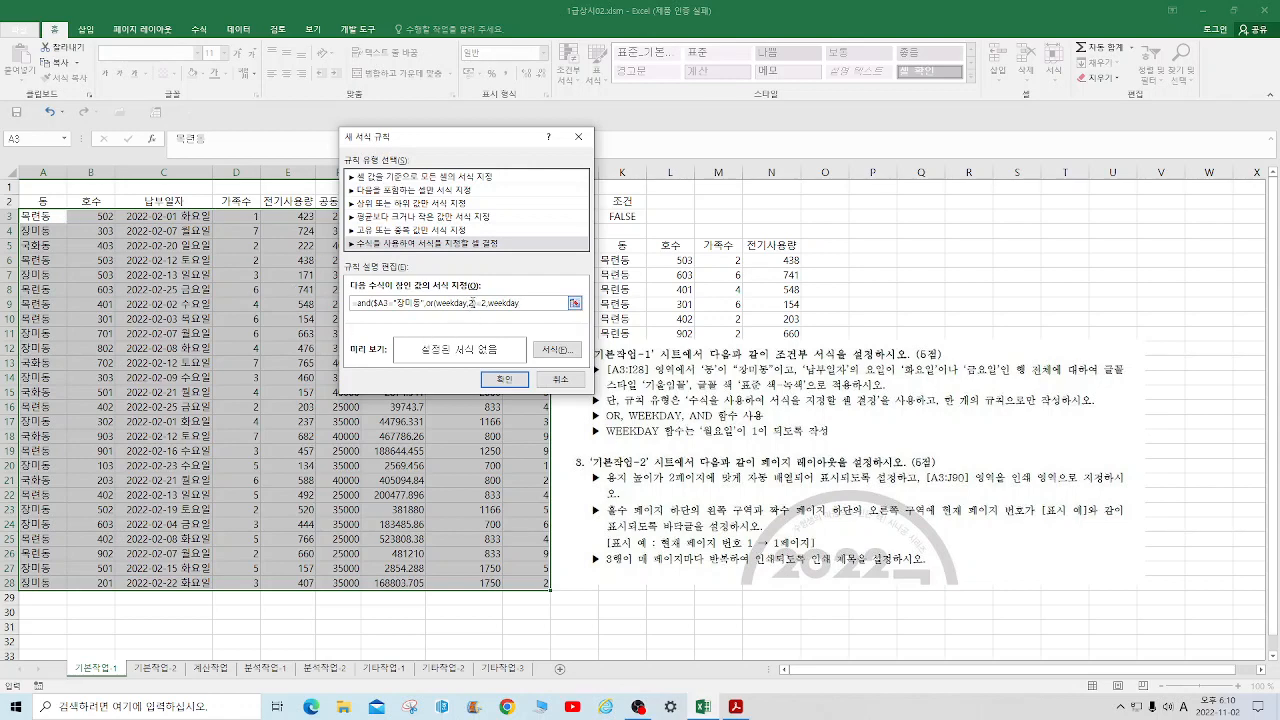
key(BackSpace)
text(()
click(157, 217)
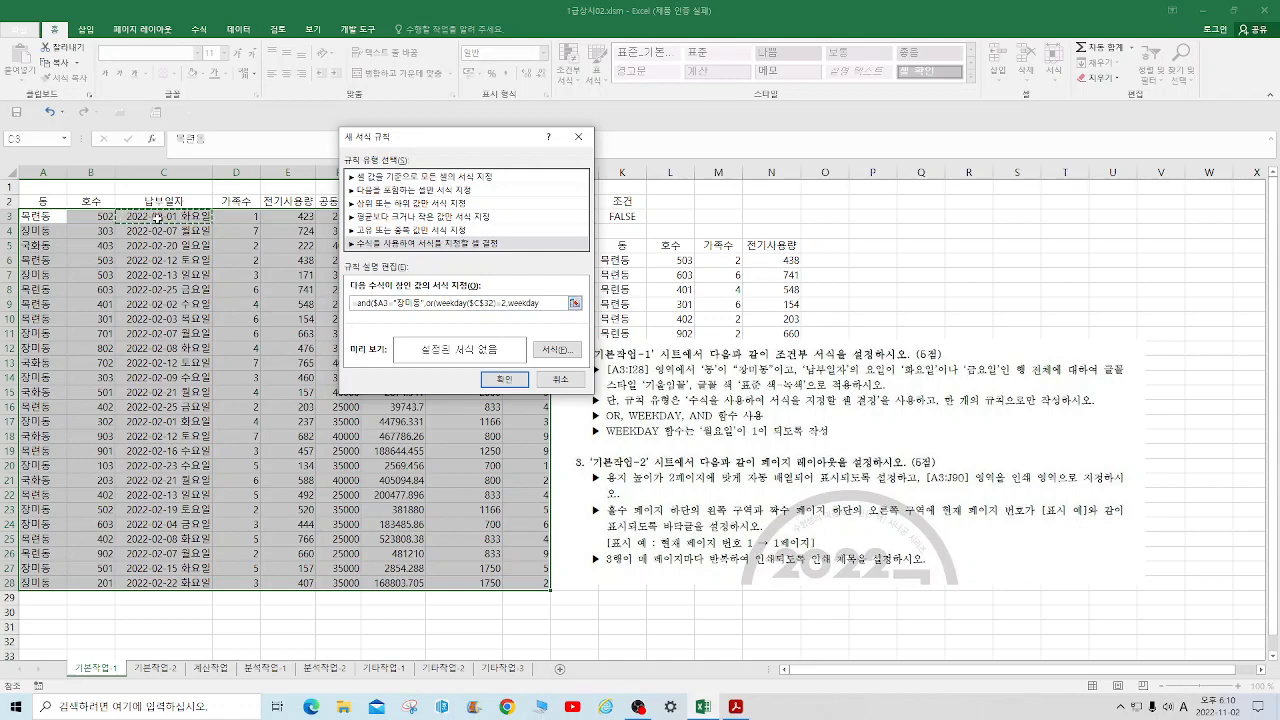
key(F4)
key(F4)
text(,)
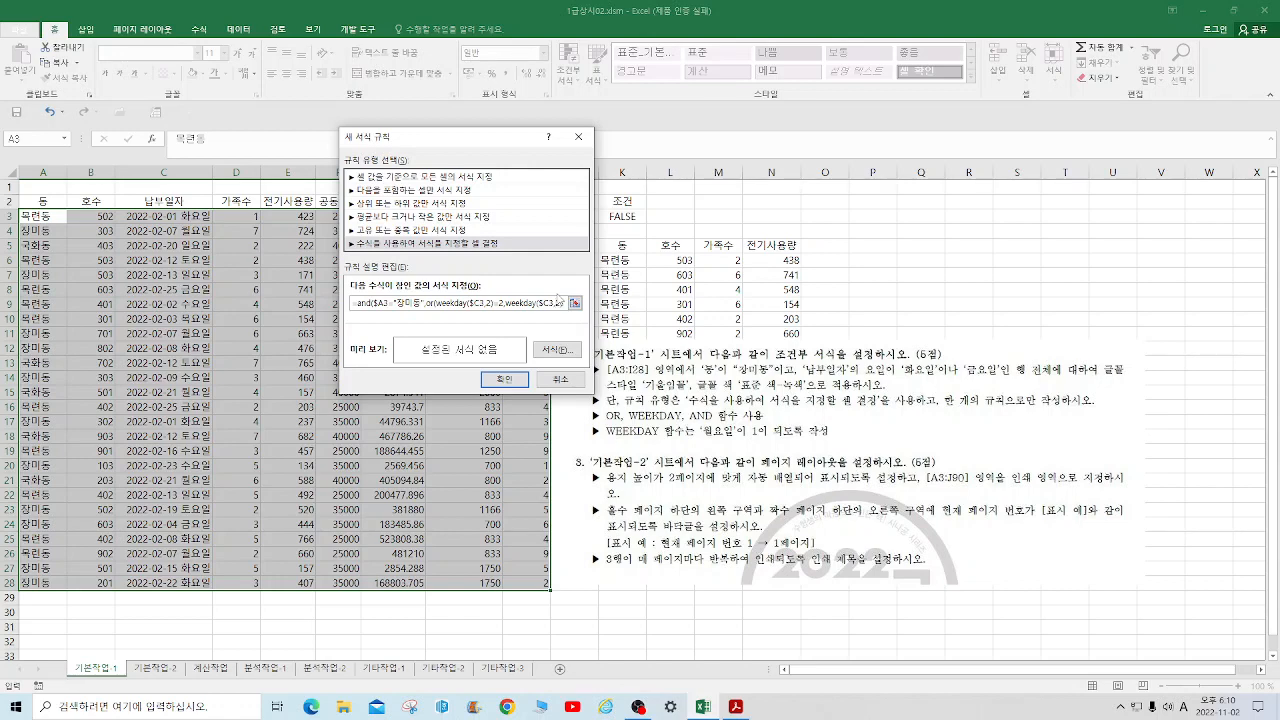
text()=5)
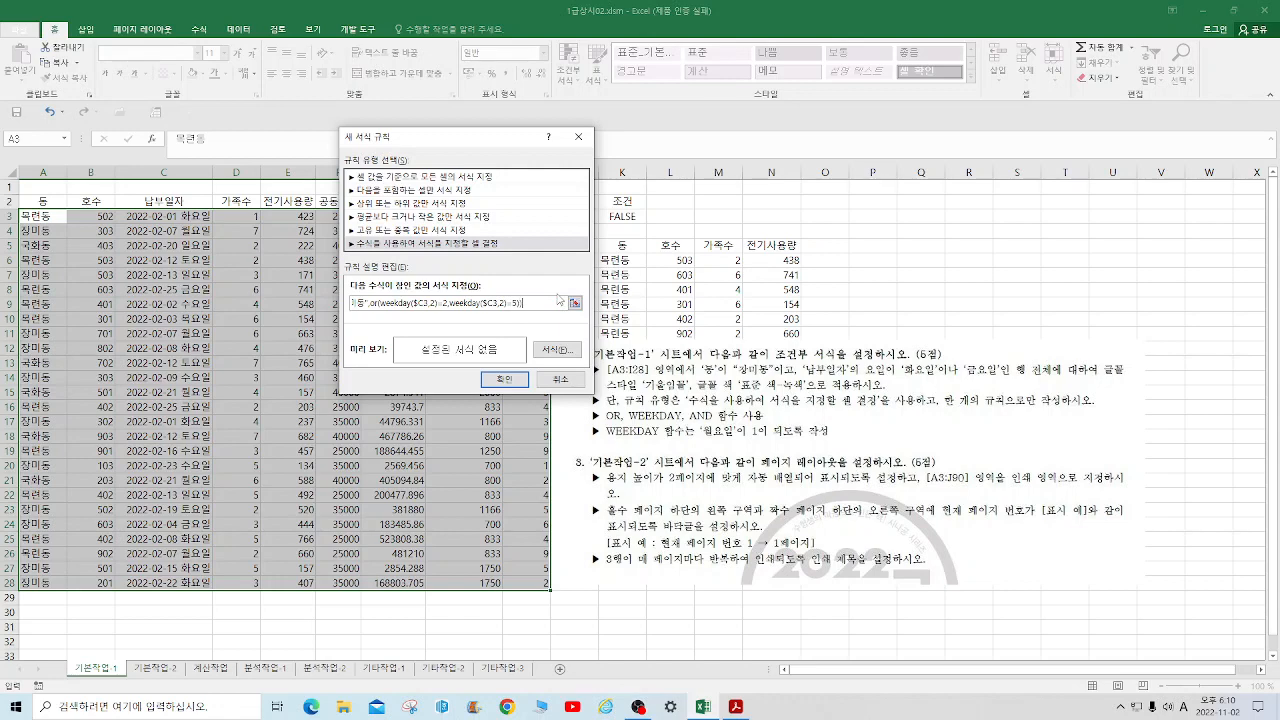
Step: Set the rule's font style to 기울임꼴 and font color to standard 녹색, and apply the rule
click(558, 349)
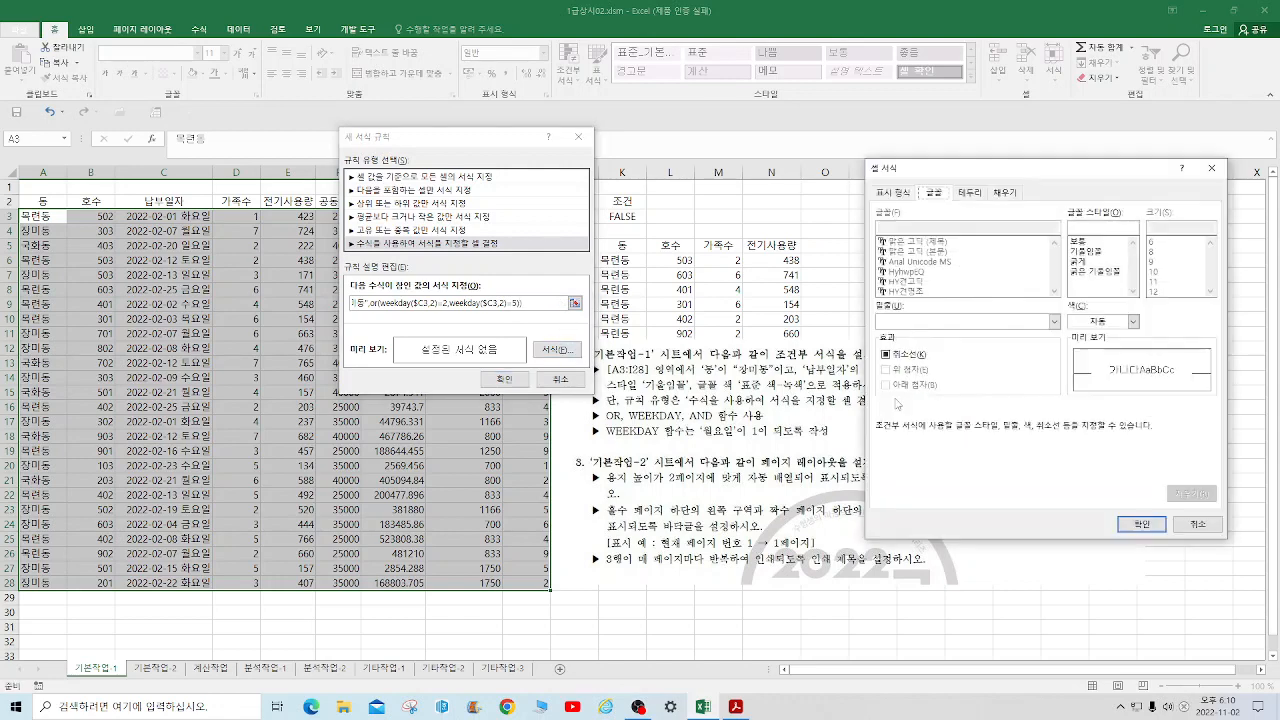
click(1098, 252)
click(1134, 322)
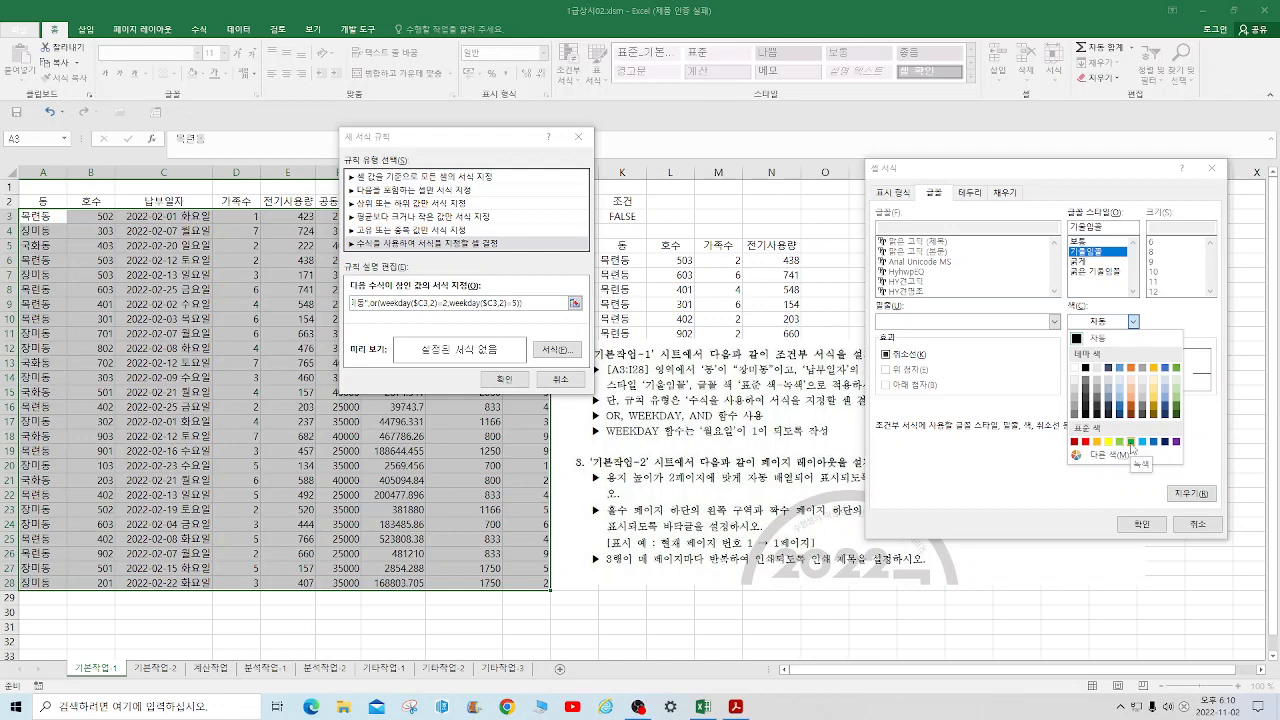
click(1131, 442)
click(1141, 524)
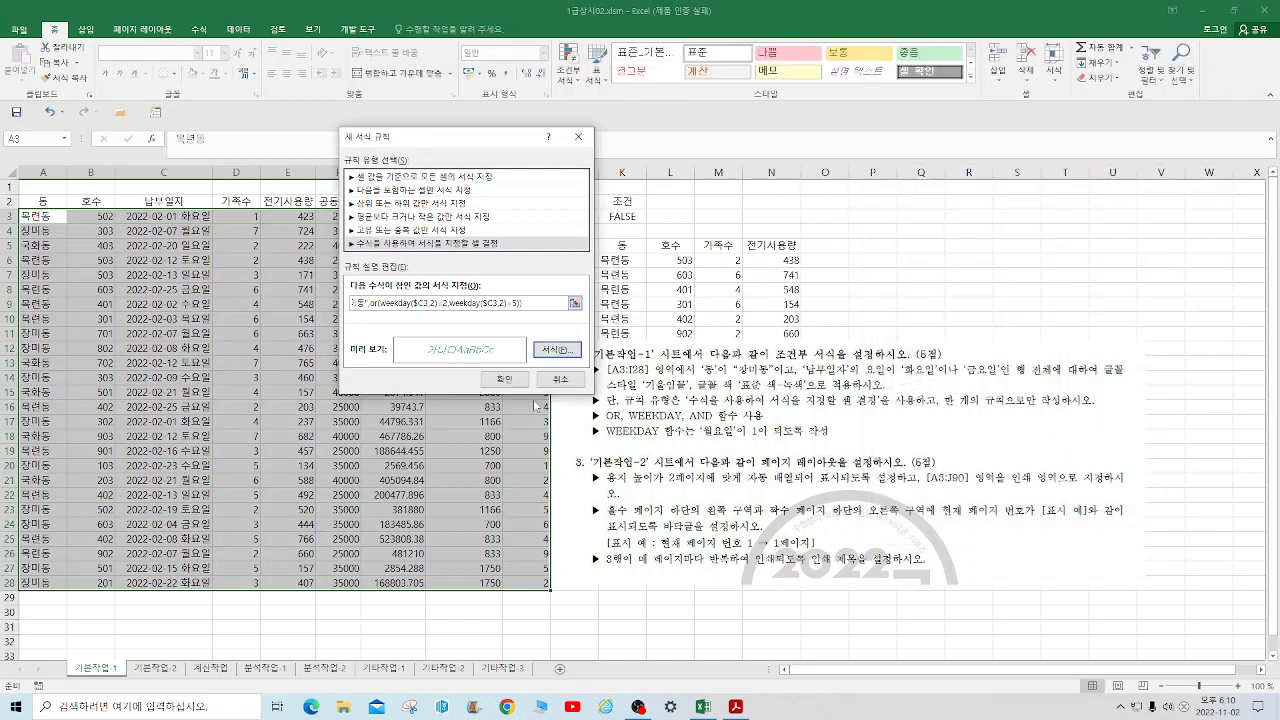
click(504, 379)
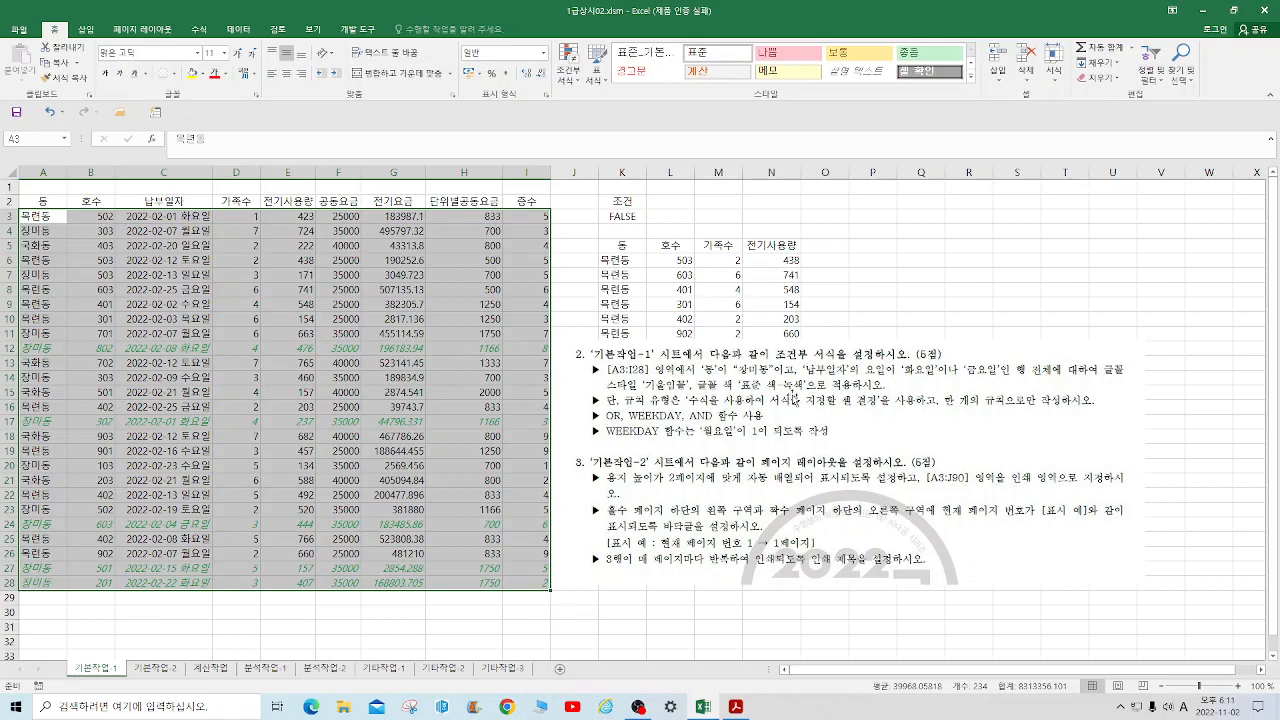
click(159, 670)
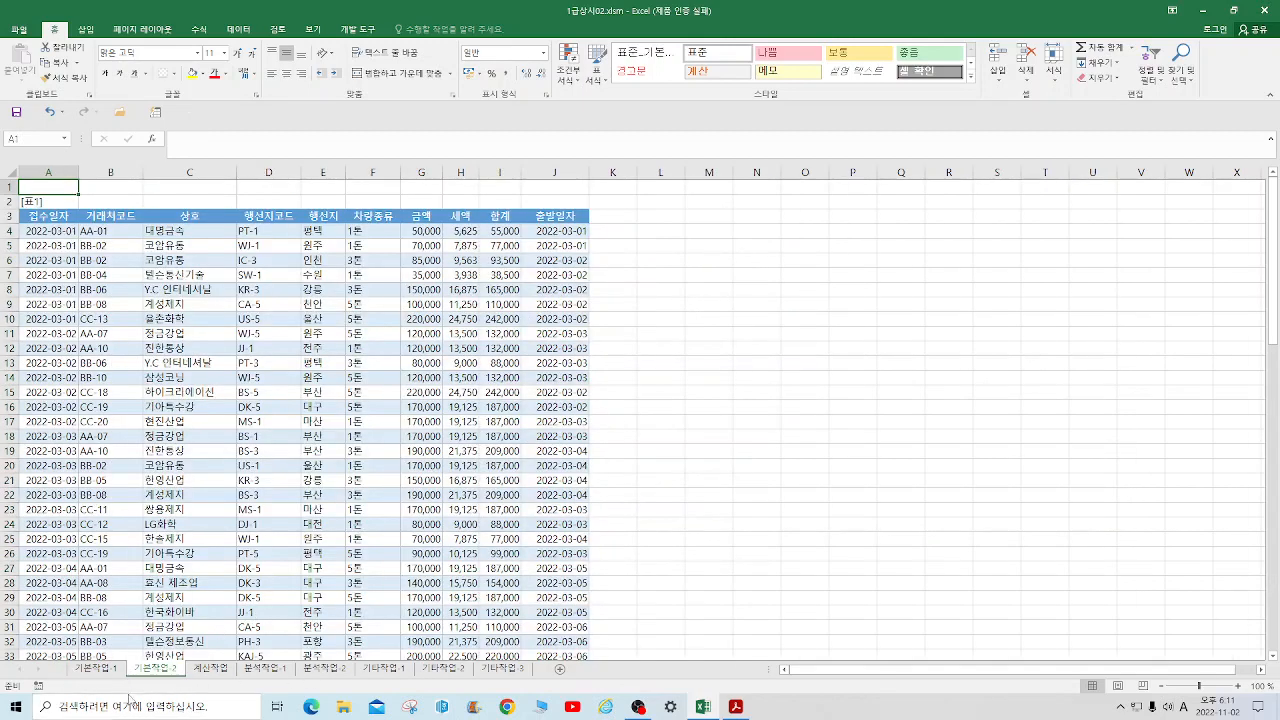
click(100, 670)
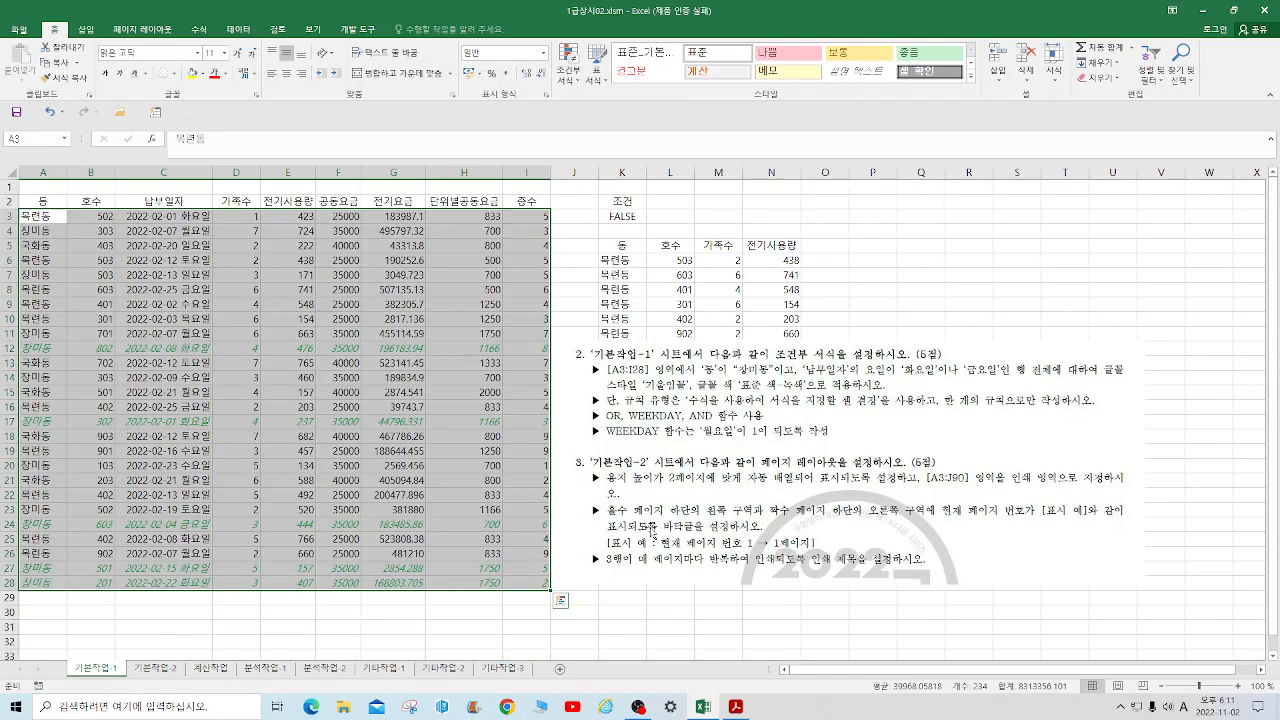
Step: Copy the instruction picture from 기본작업-1 to the 기본작업-2 sheet and place it beside the table, starting near column K
right_click(710, 463)
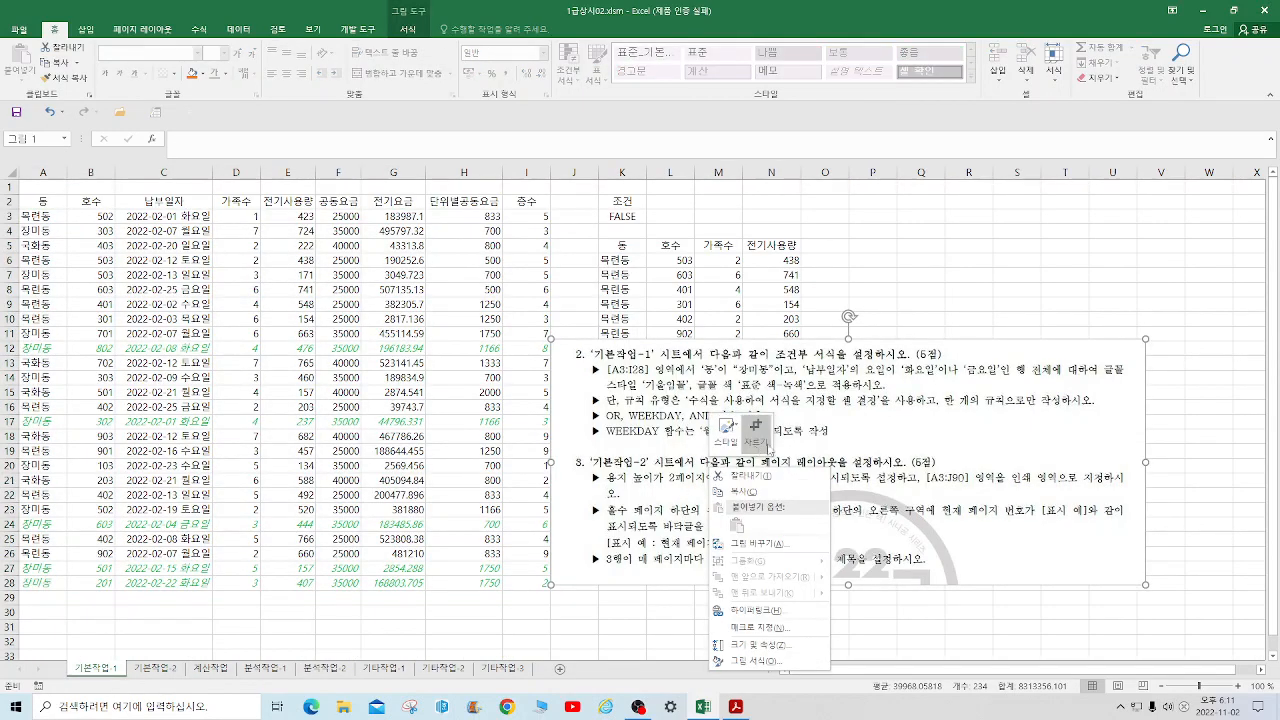
key(Escape)
click(157, 670)
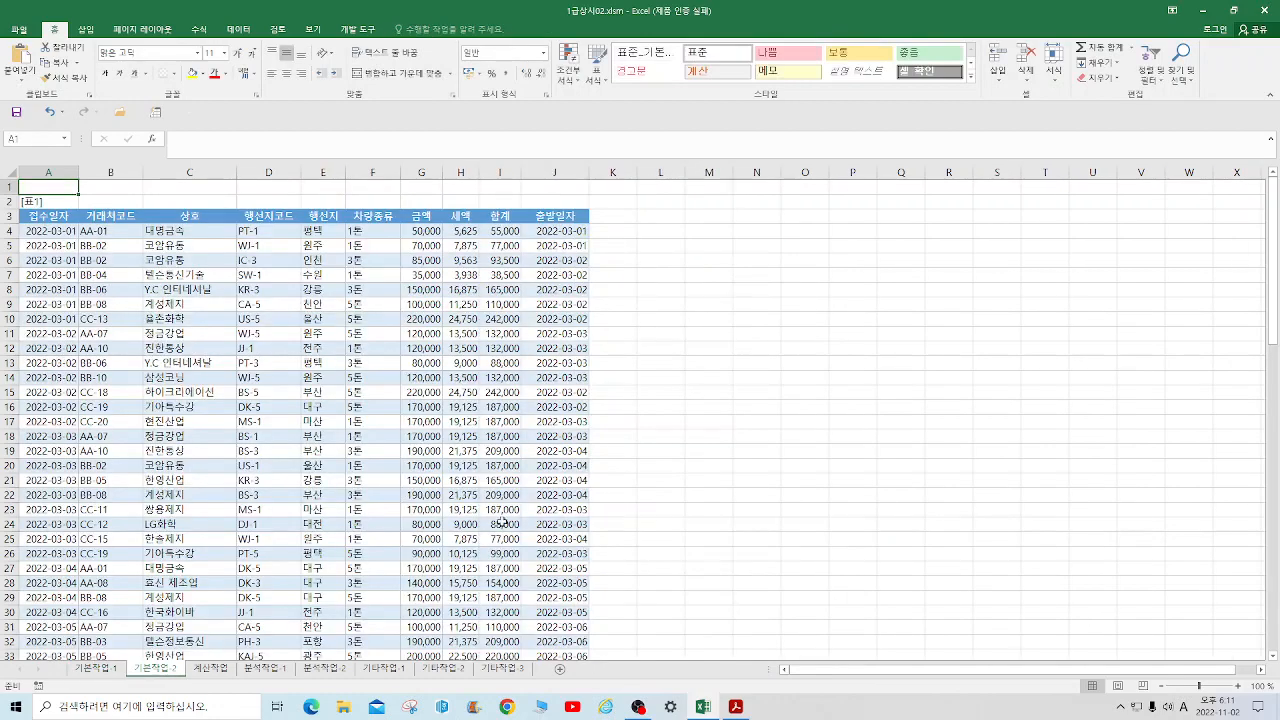
right_click(760, 262)
click(790, 319)
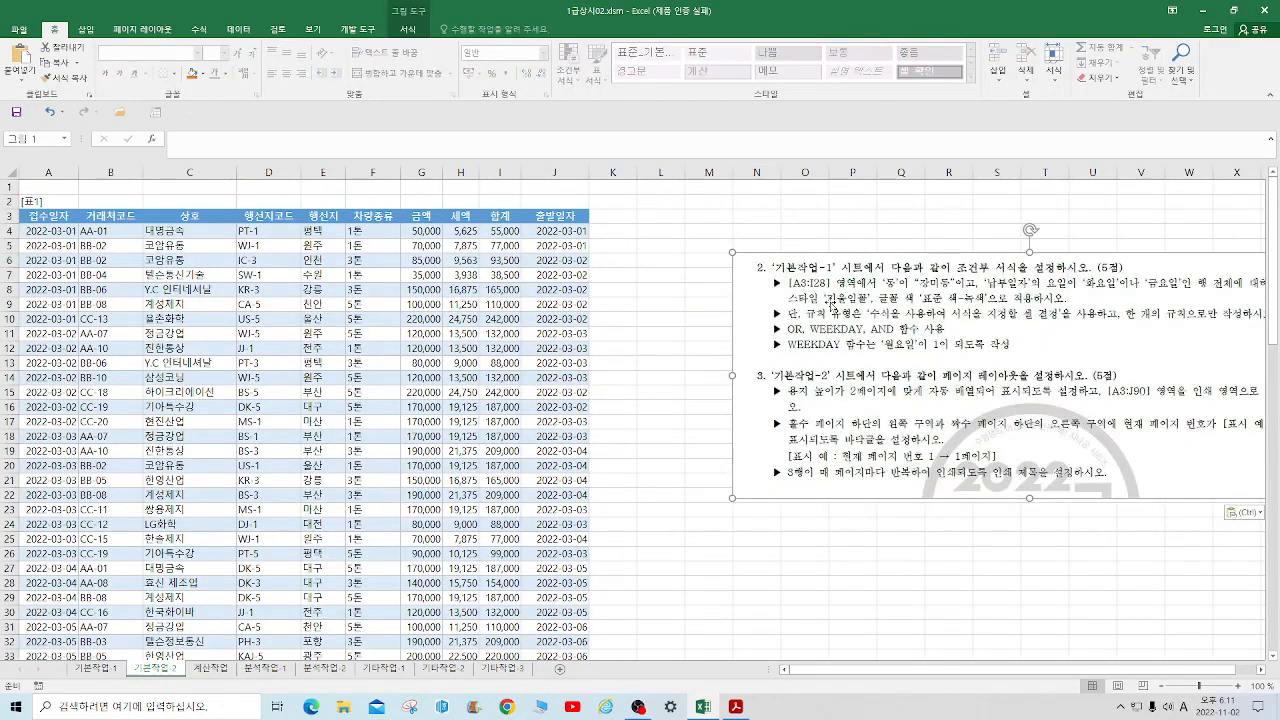
drag(912, 298, 779, 244)
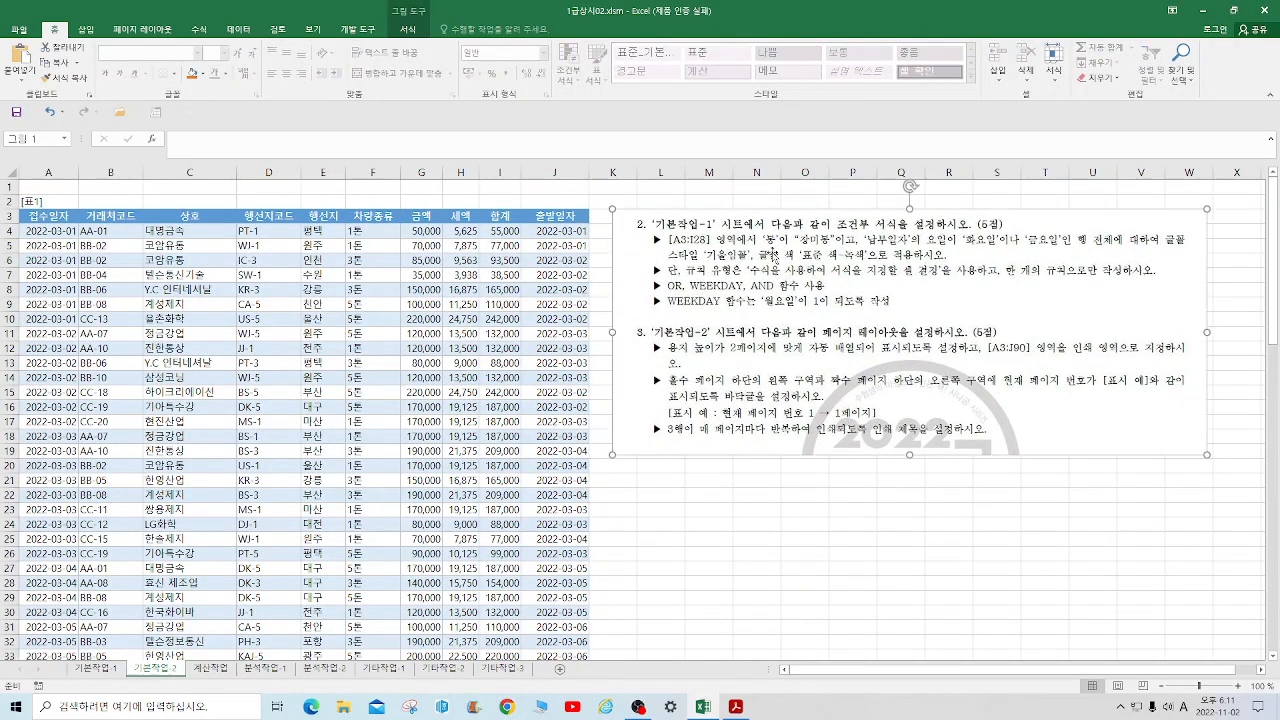
Step: Open the page setup for the 기본작업-2 sheet and switch the scaling to 자동 맞춤
scroll(176, 380, down, 1)
scroll(176, 375, down, 1)
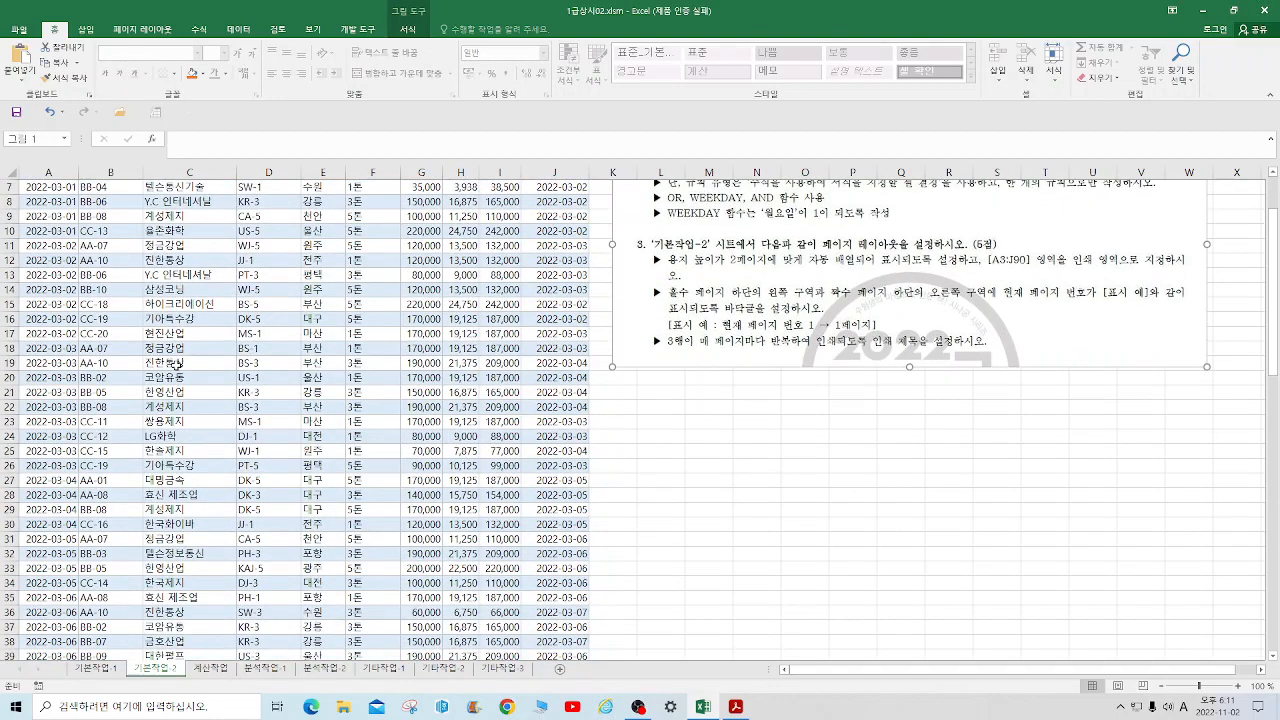
scroll(180, 363, up, 2)
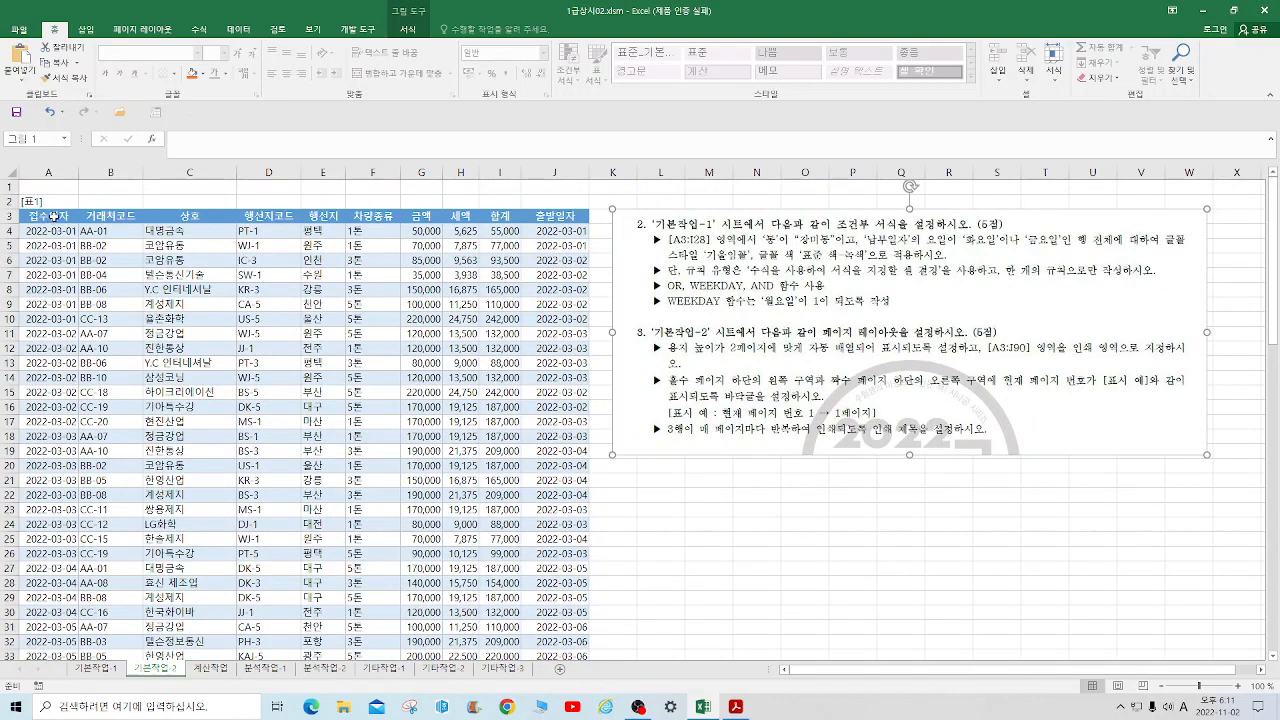
click(148, 30)
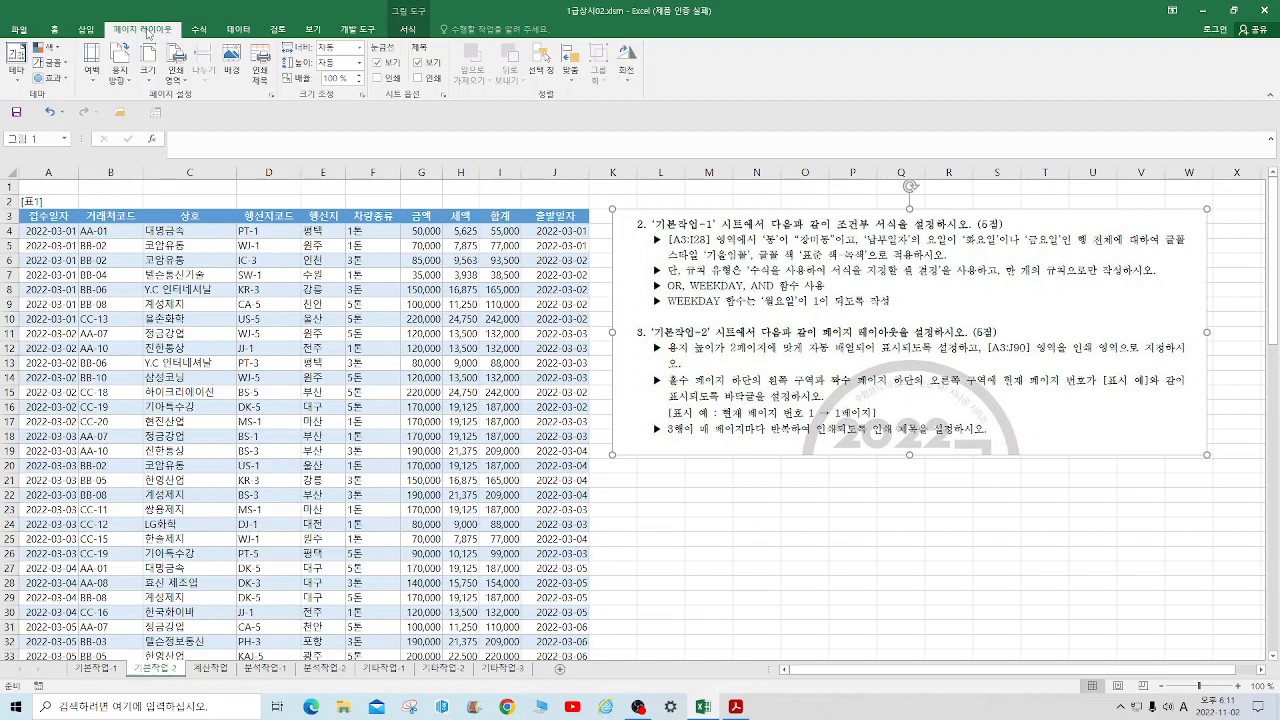
click(272, 95)
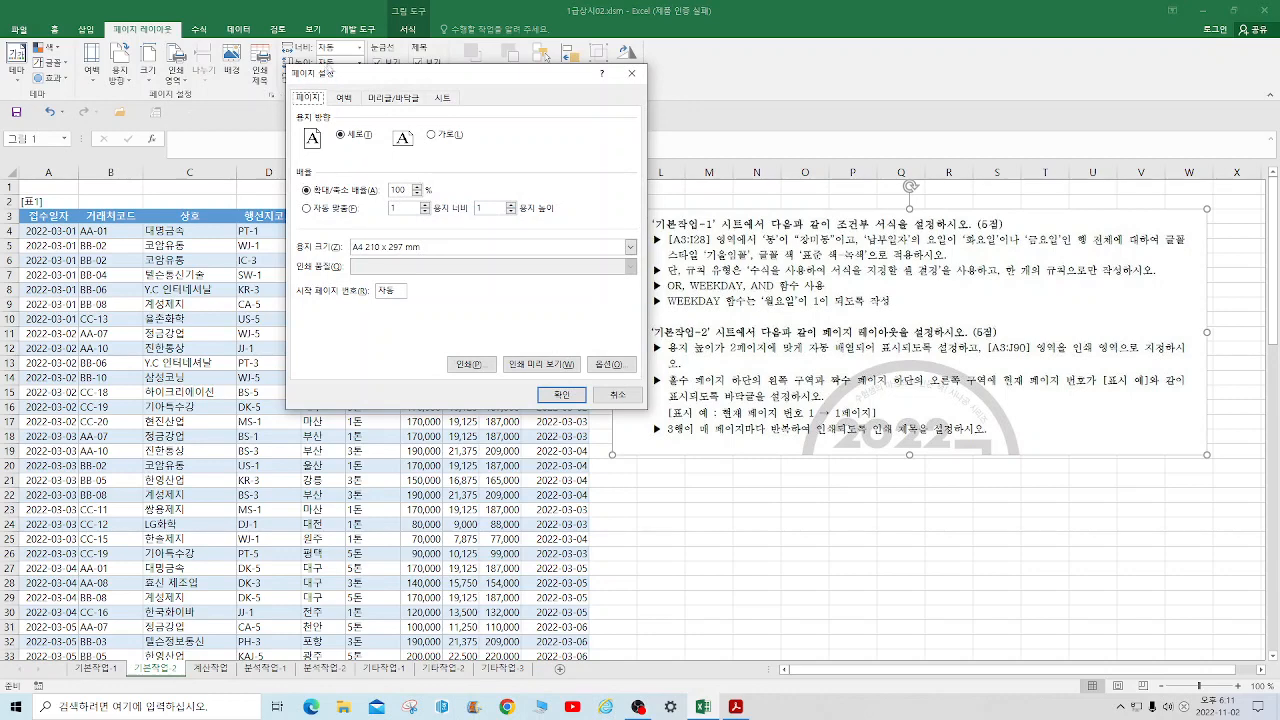
drag(496, 73, 366, 118)
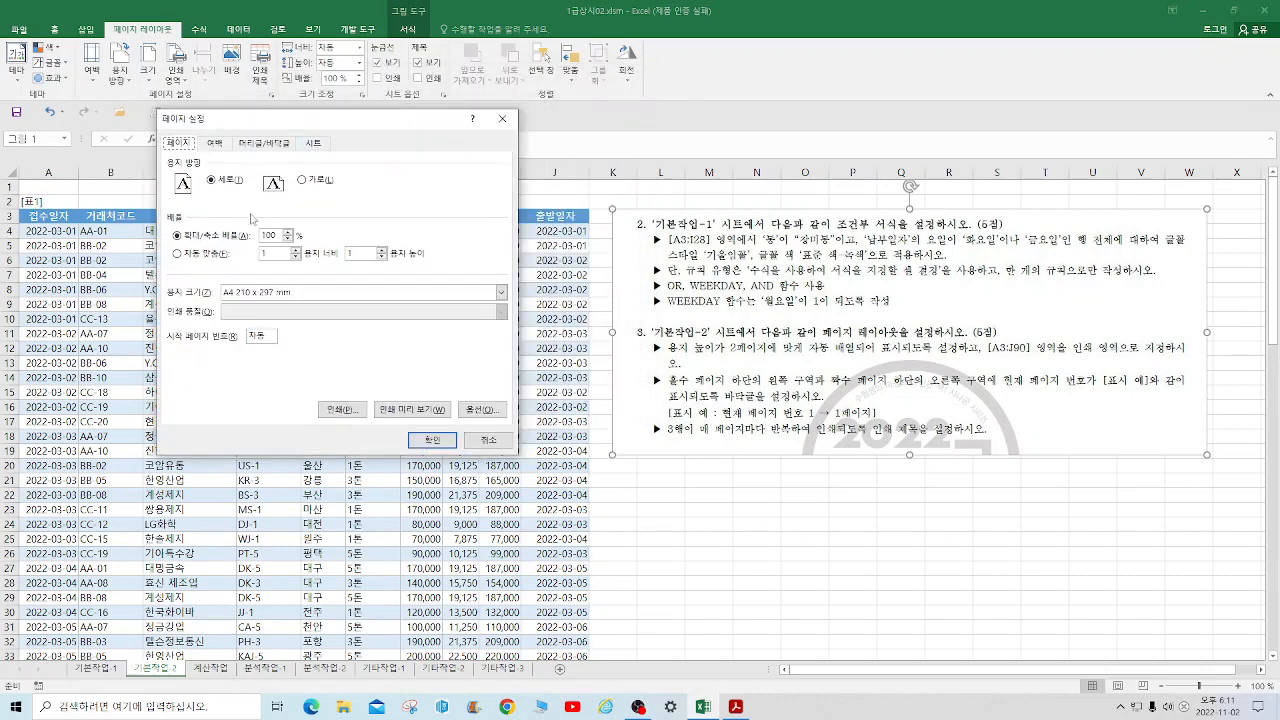
click(180, 256)
Step: Set the print area to $A$3:$J$90 in the page setup
click(318, 145)
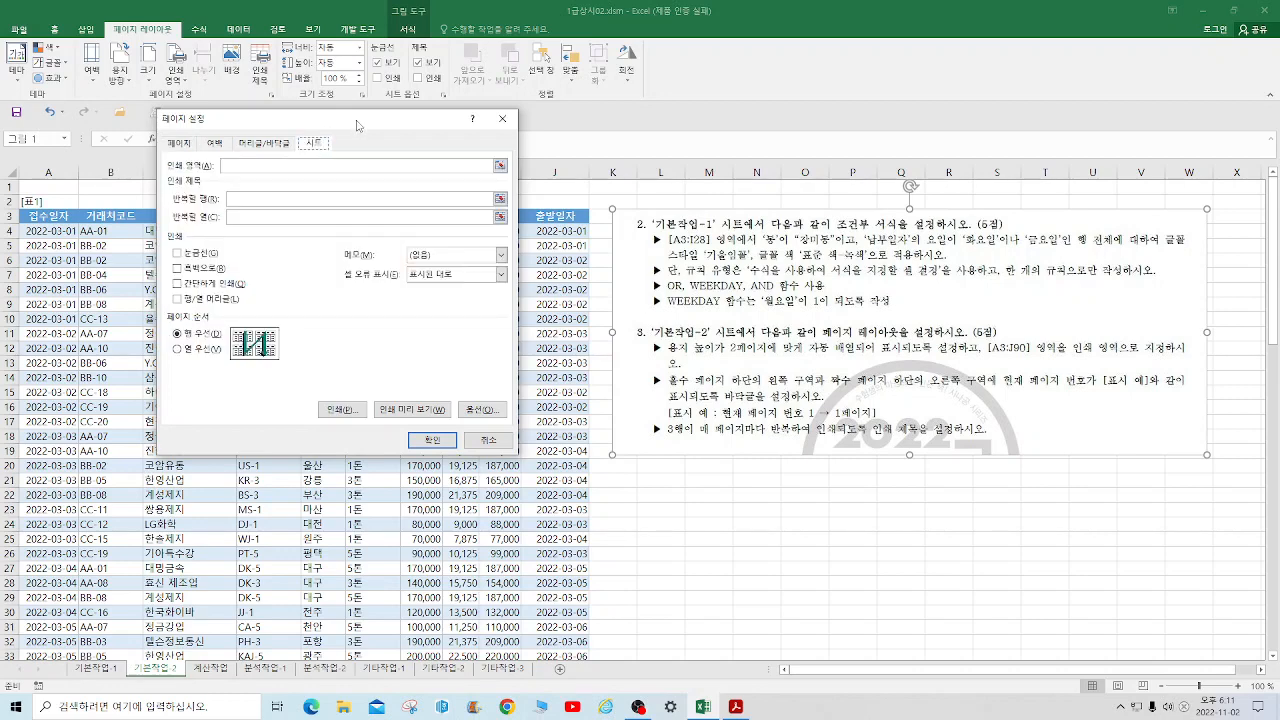
drag(360, 120, 846, 152)
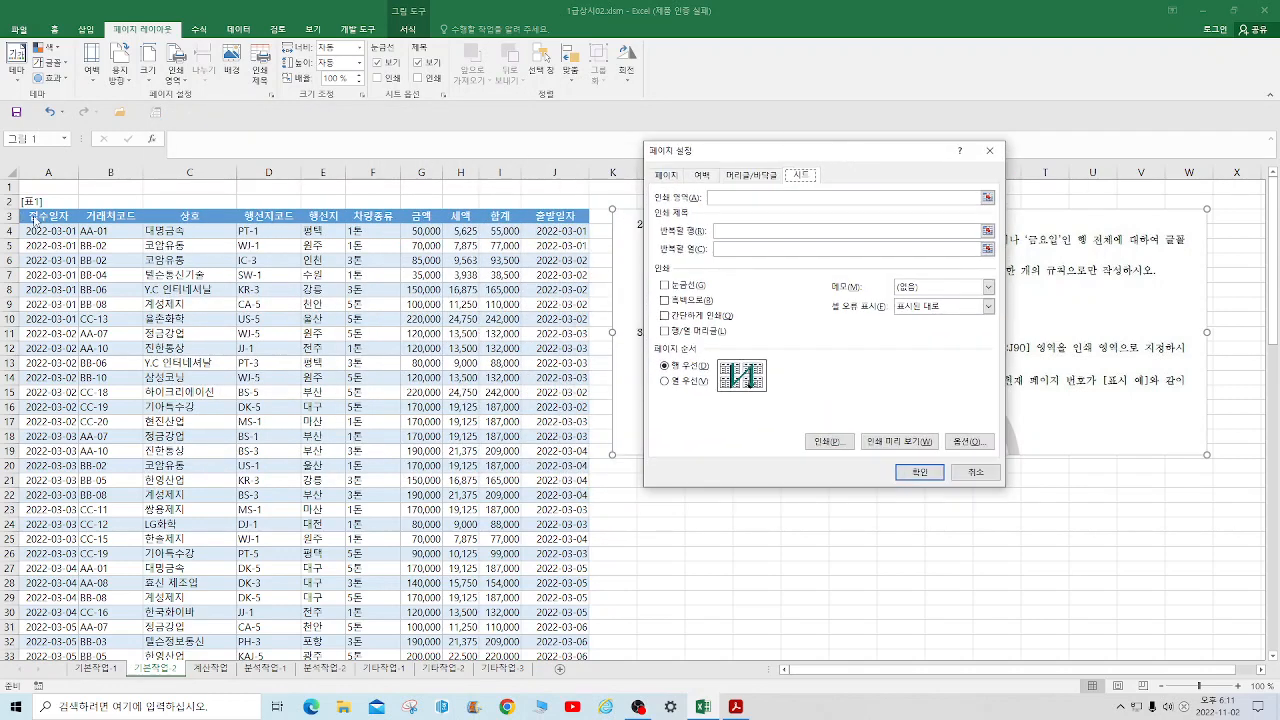
click(716, 197)
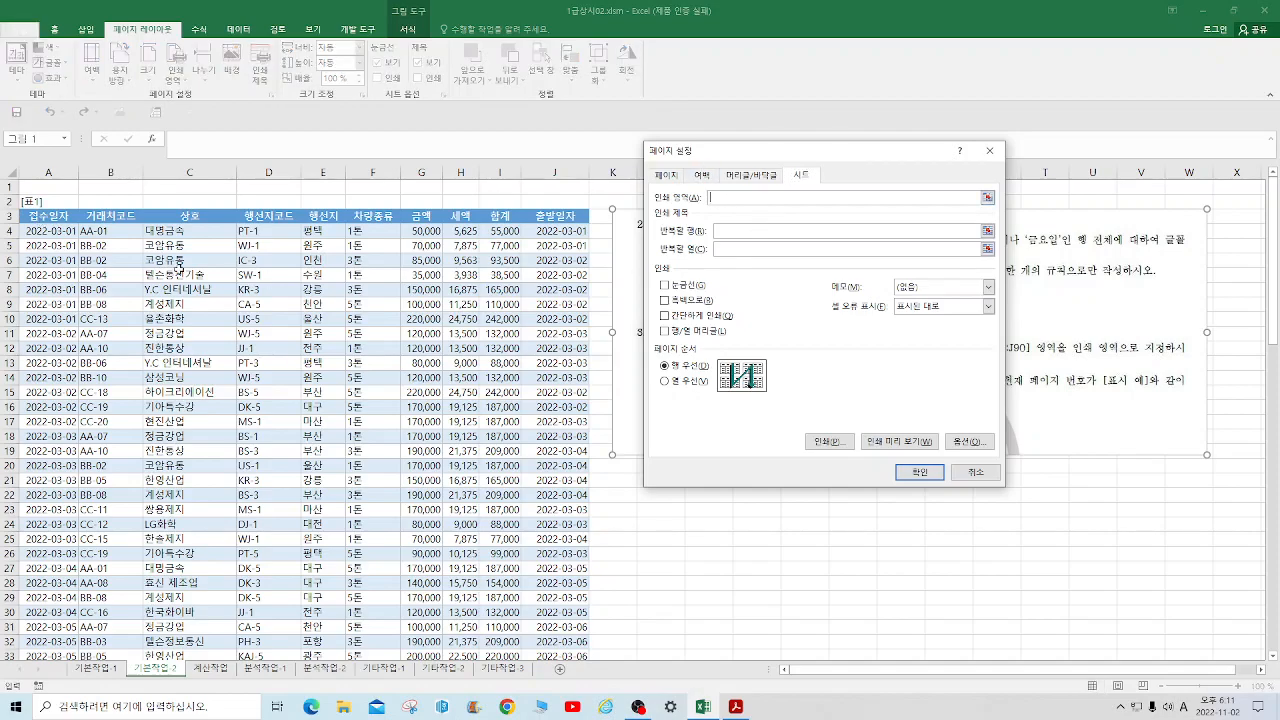
drag(40, 216, 540, 600)
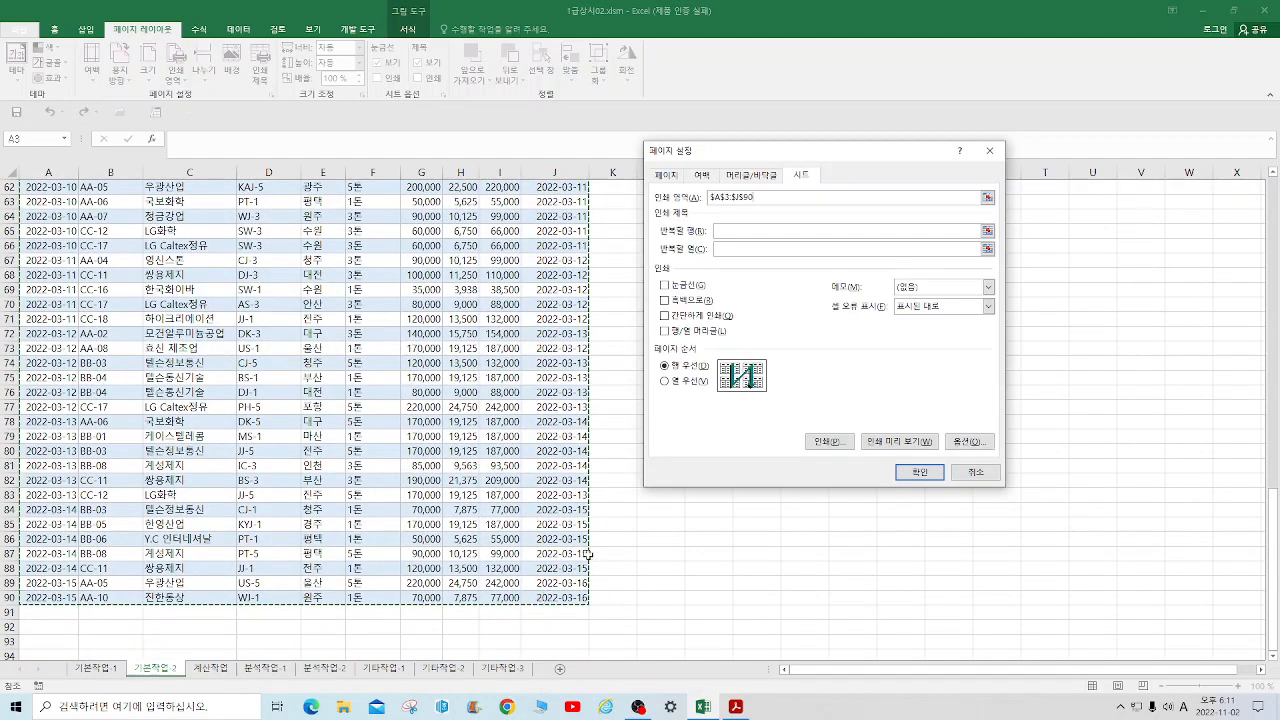
Step: Set row 3 ($3:$3) as the print title row to repeat on every page, and apply the page setup
drag(875, 178, 449, 220)
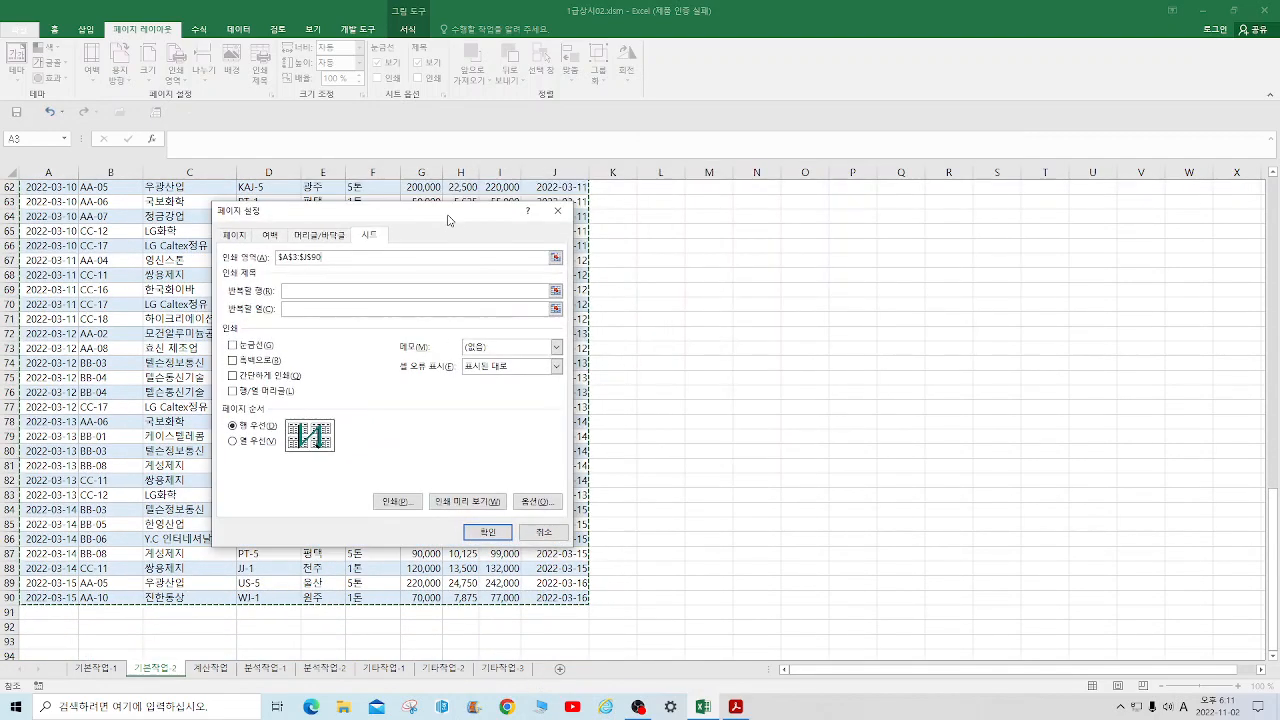
click(302, 311)
scroll(298, 290, up, 7)
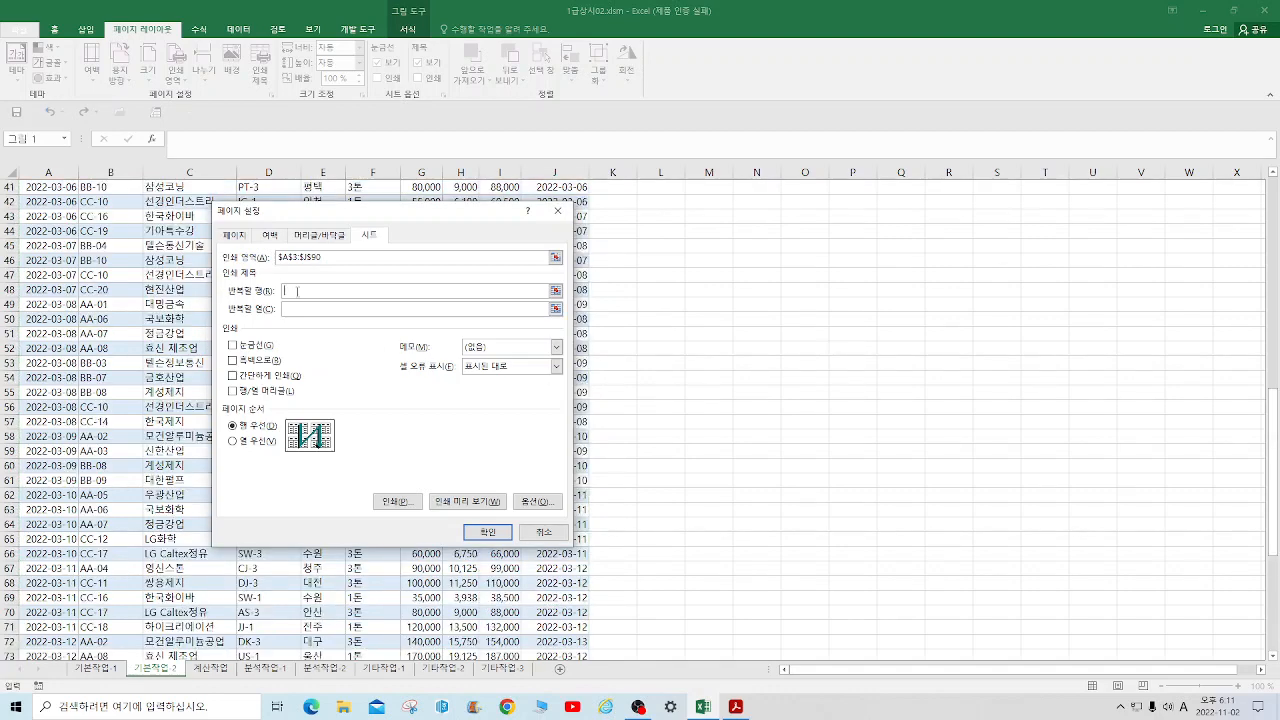
scroll(63, 216, up, 9)
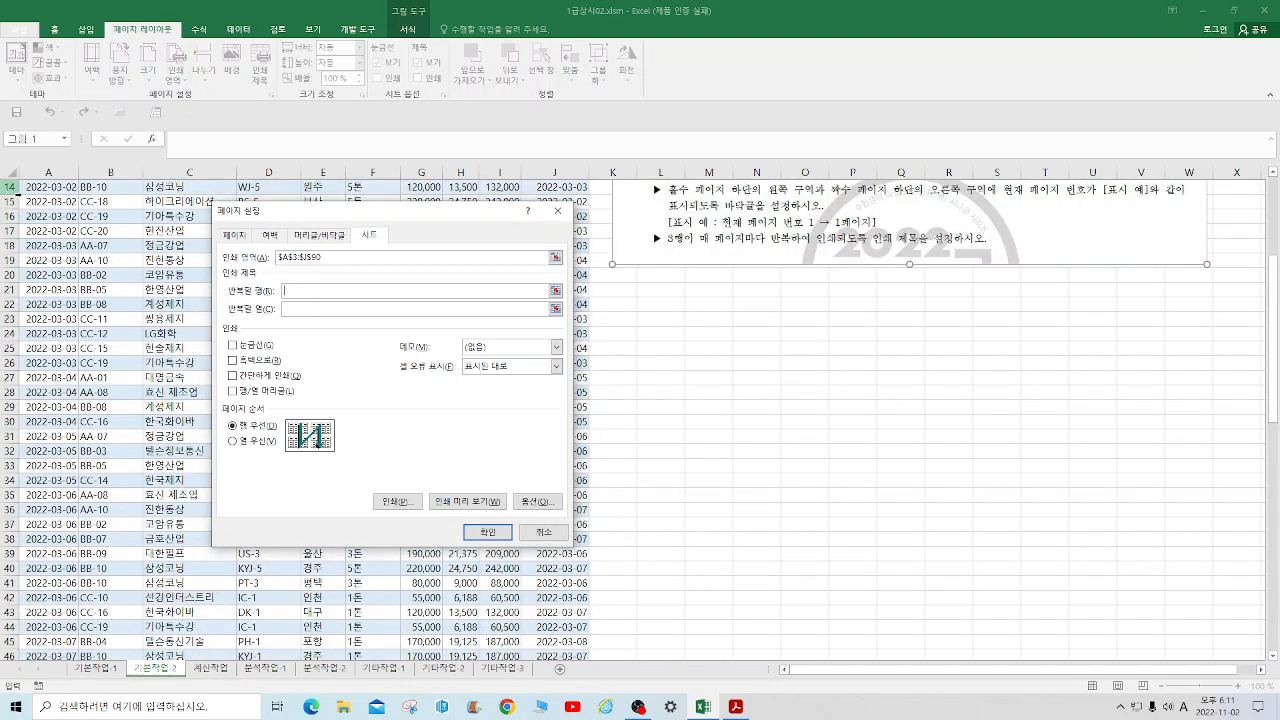
drag(496, 213, 948, 283)
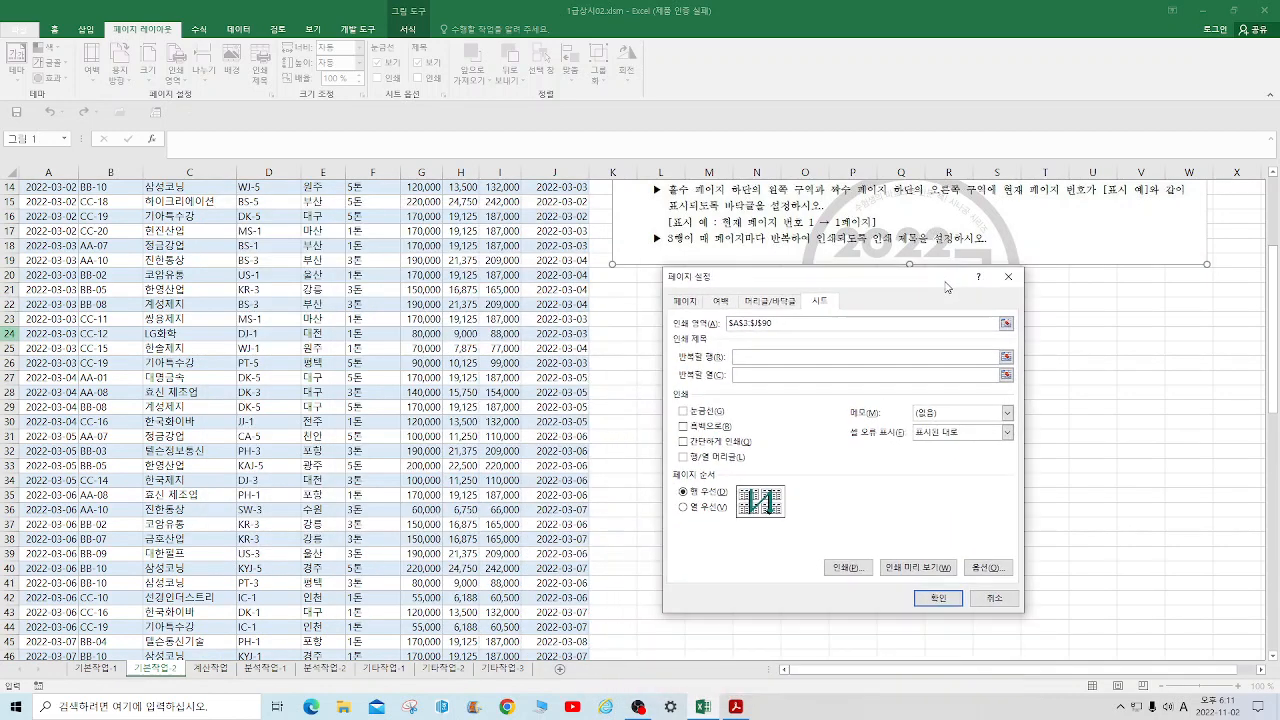
scroll(237, 229, up, 5)
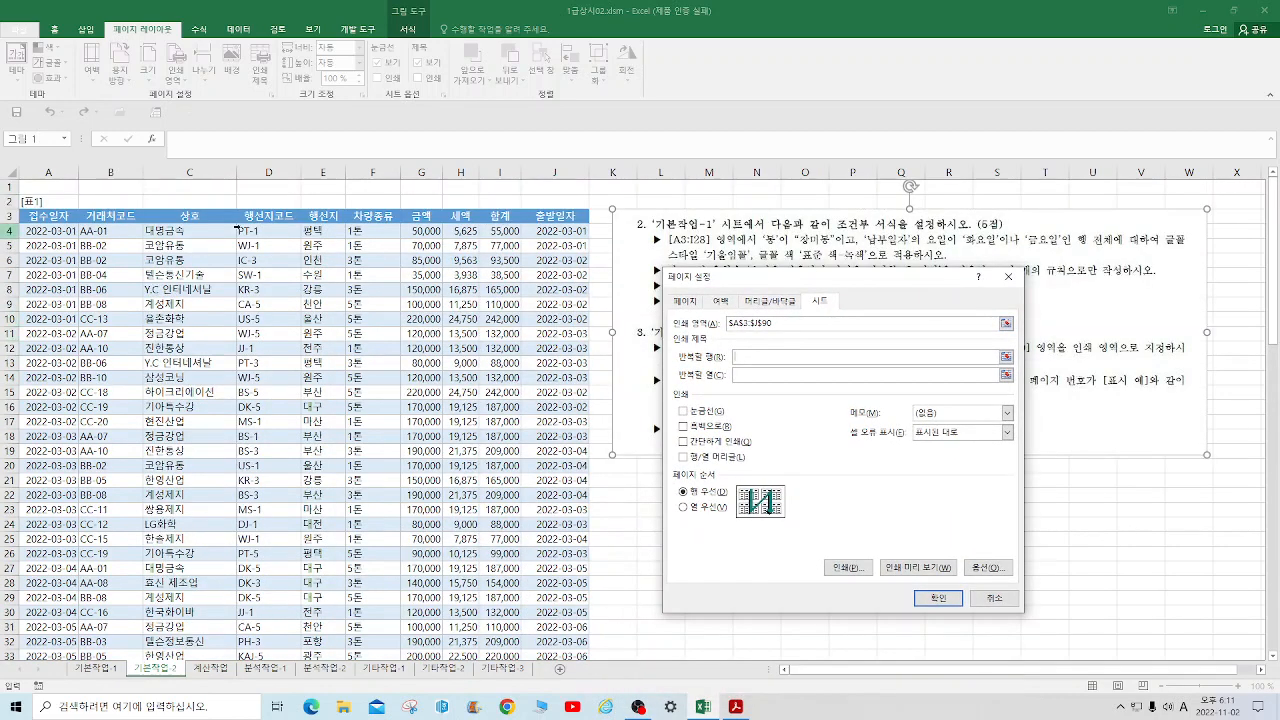
click(9, 216)
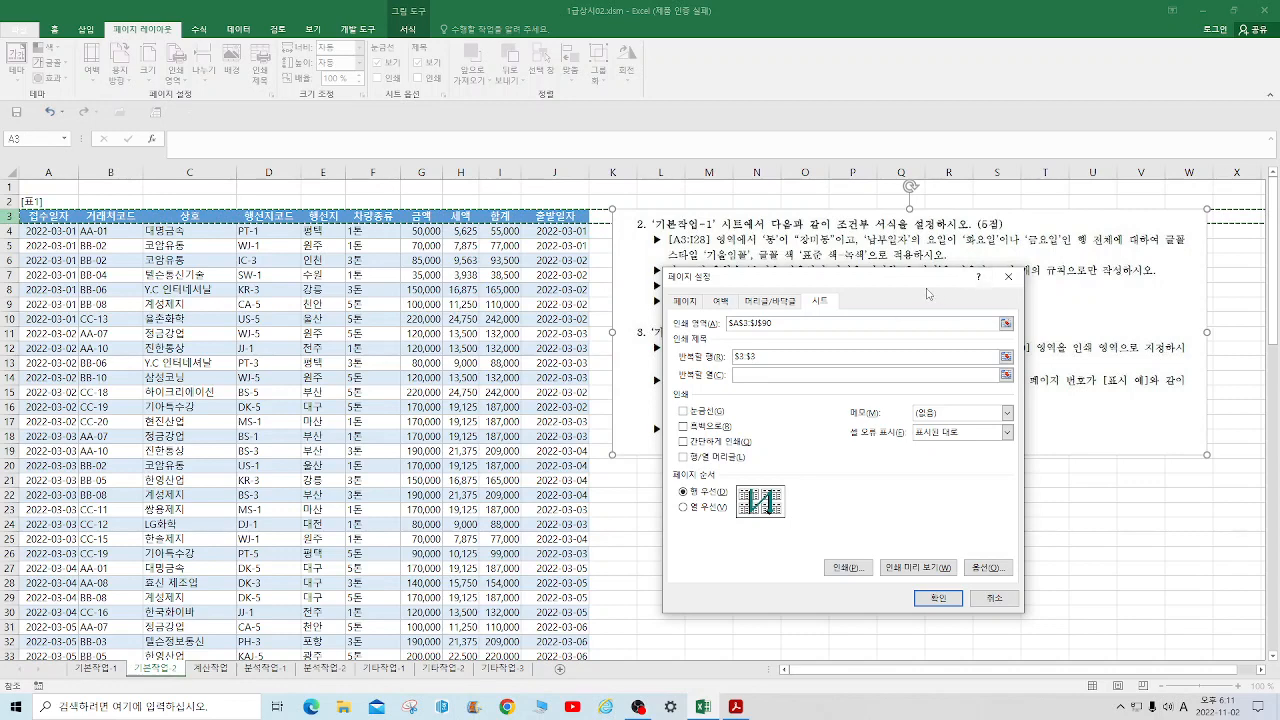
click(938, 600)
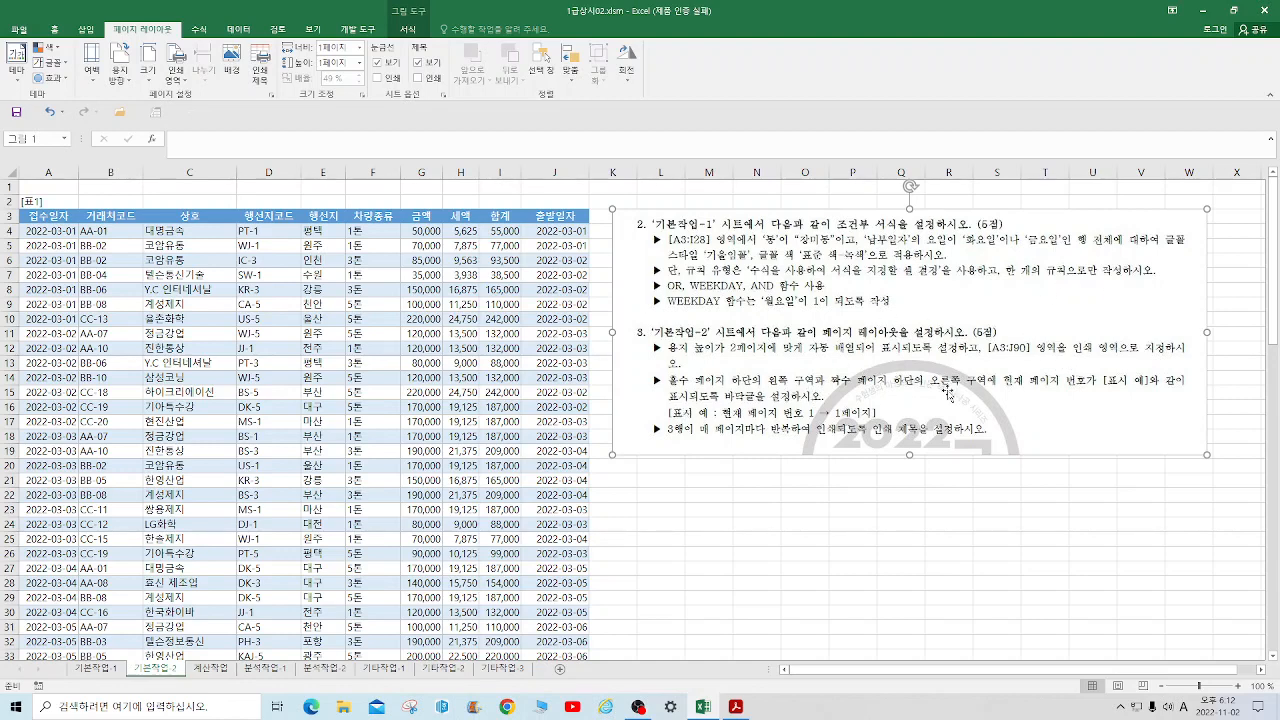
Step: Reopen the page setup and enable 짝수와 홀수 페이지를 다르게 지정 for the headers and footers
click(271, 96)
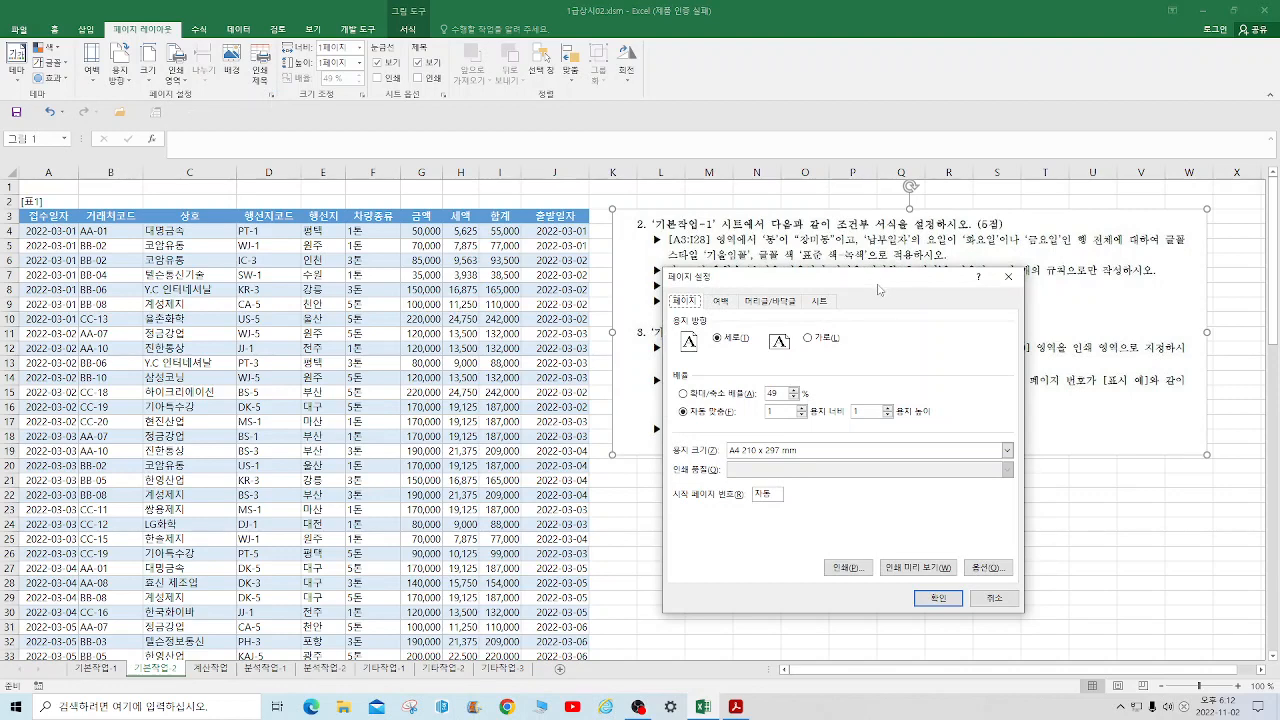
drag(877, 284, 407, 178)
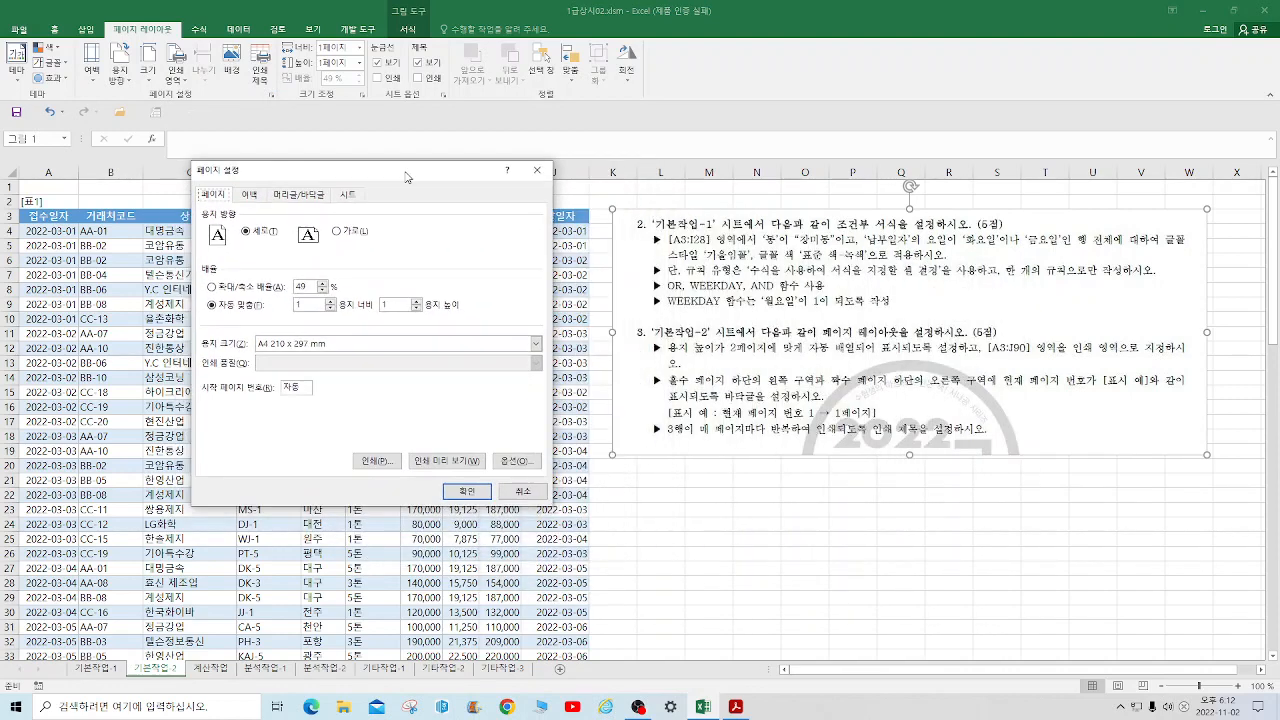
click(360, 197)
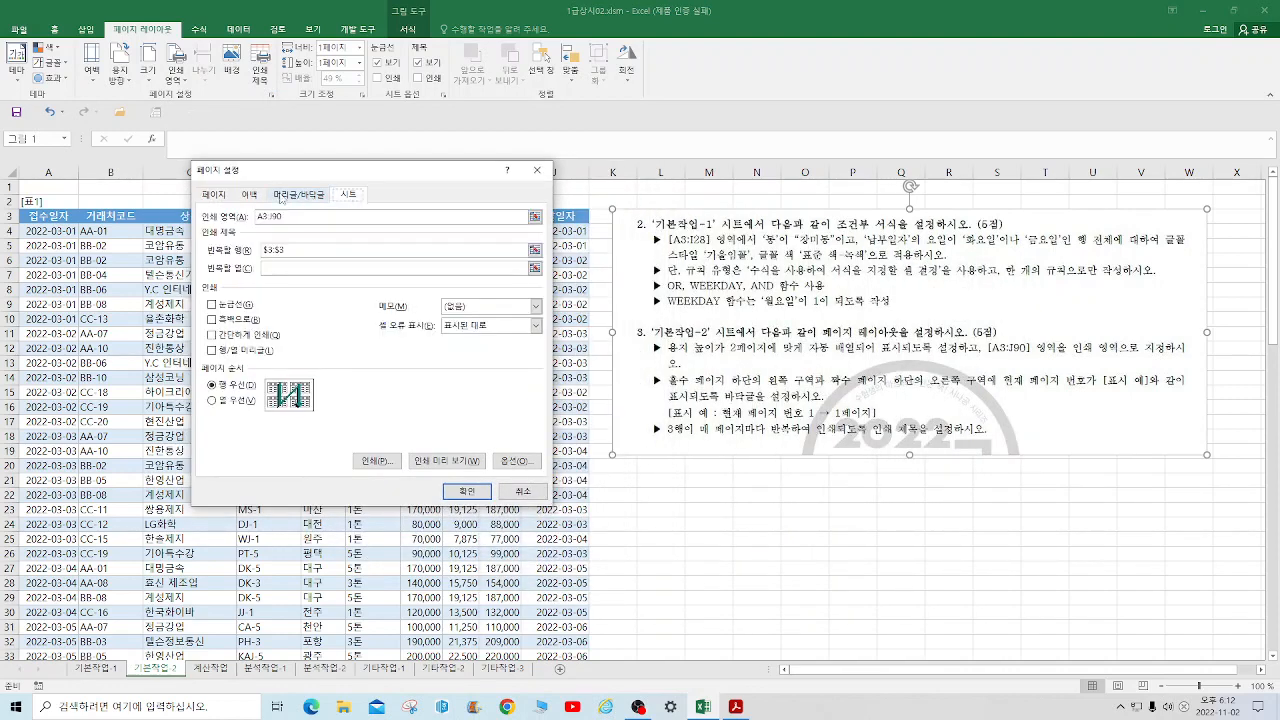
click(252, 196)
click(296, 198)
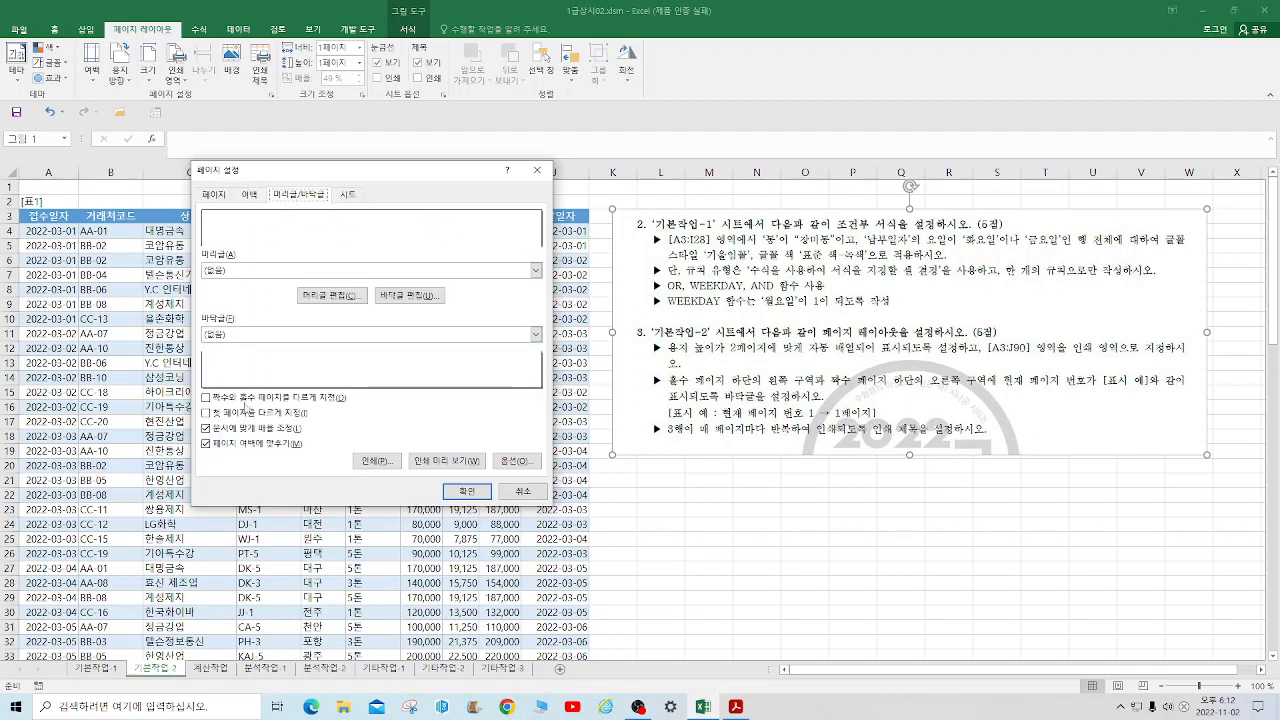
click(206, 398)
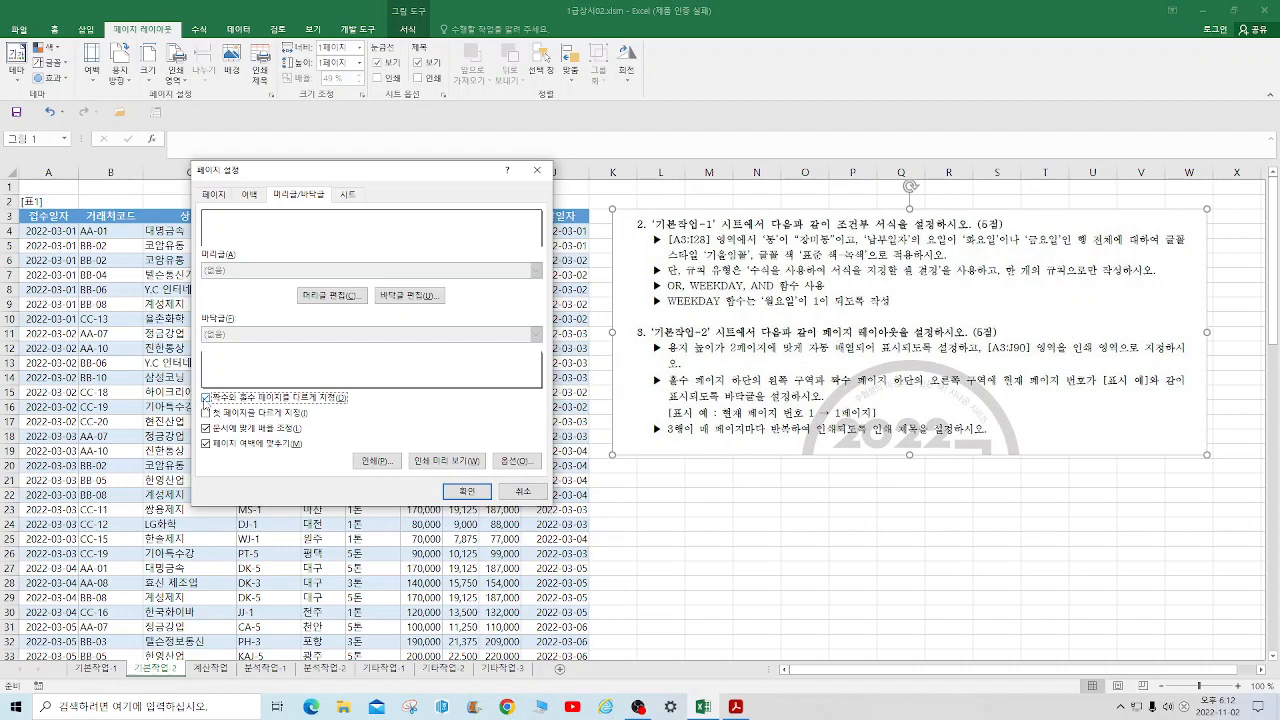
click(214, 195)
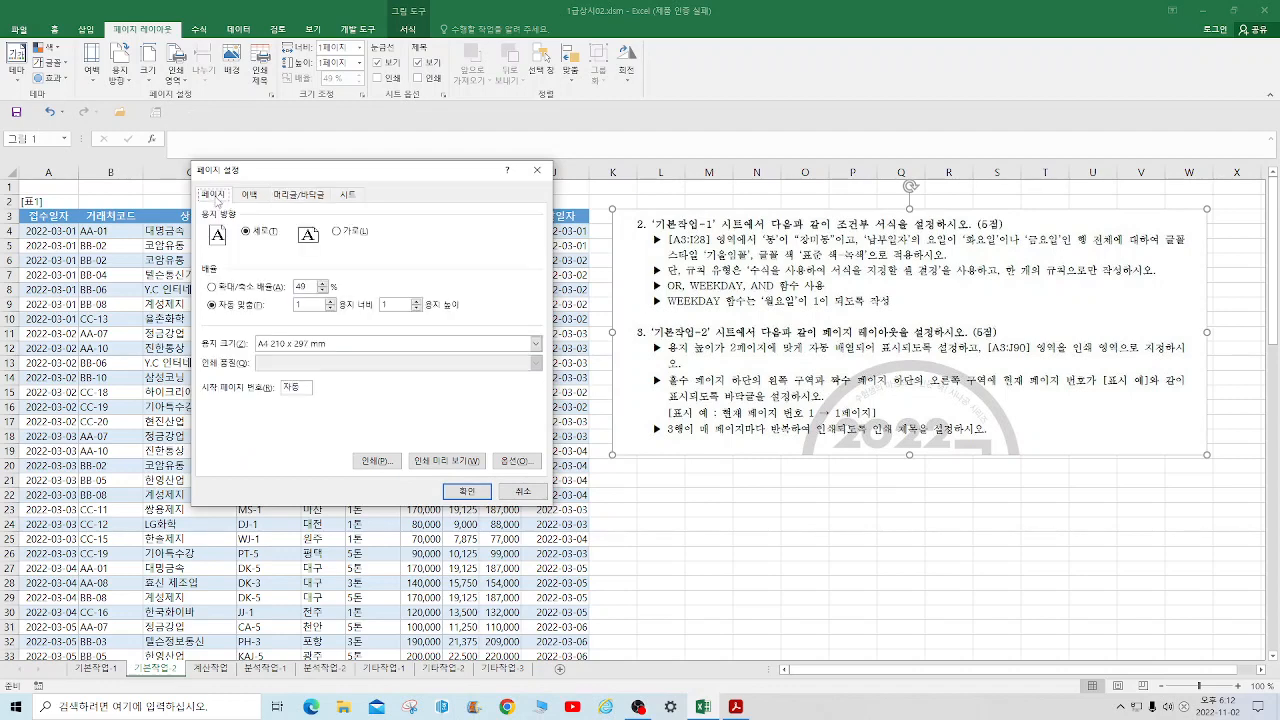
click(346, 196)
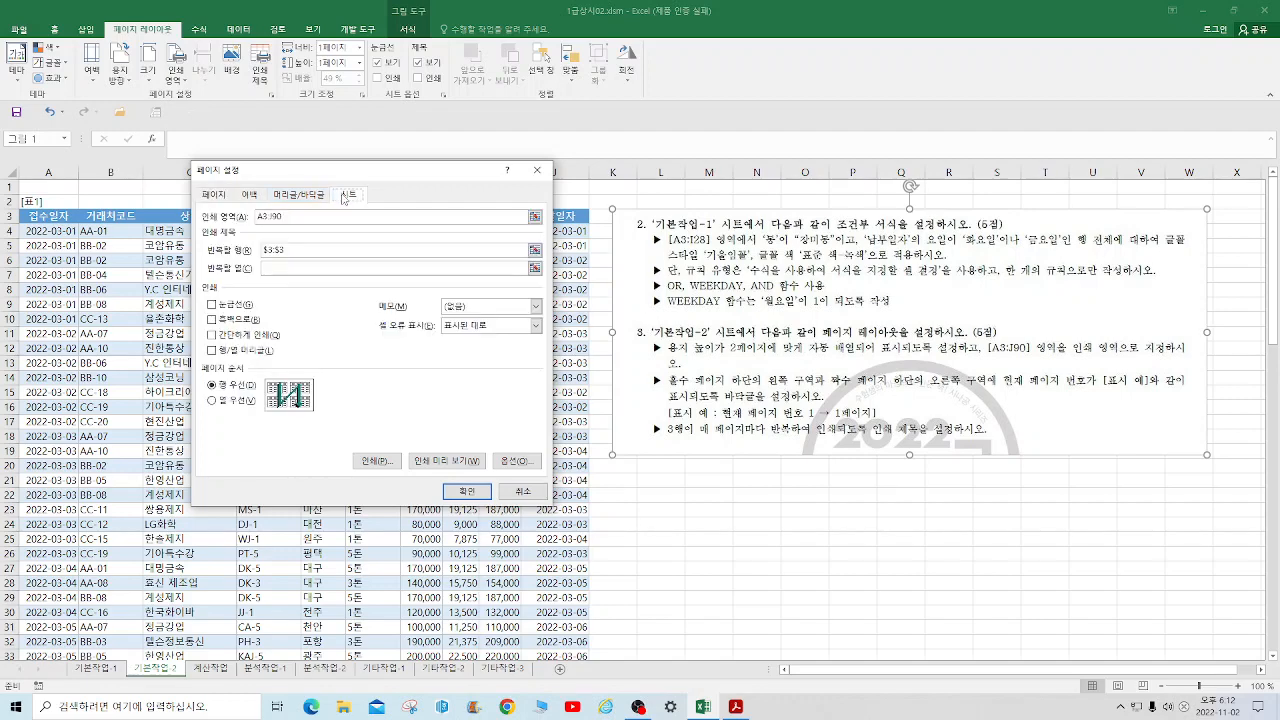
click(325, 196)
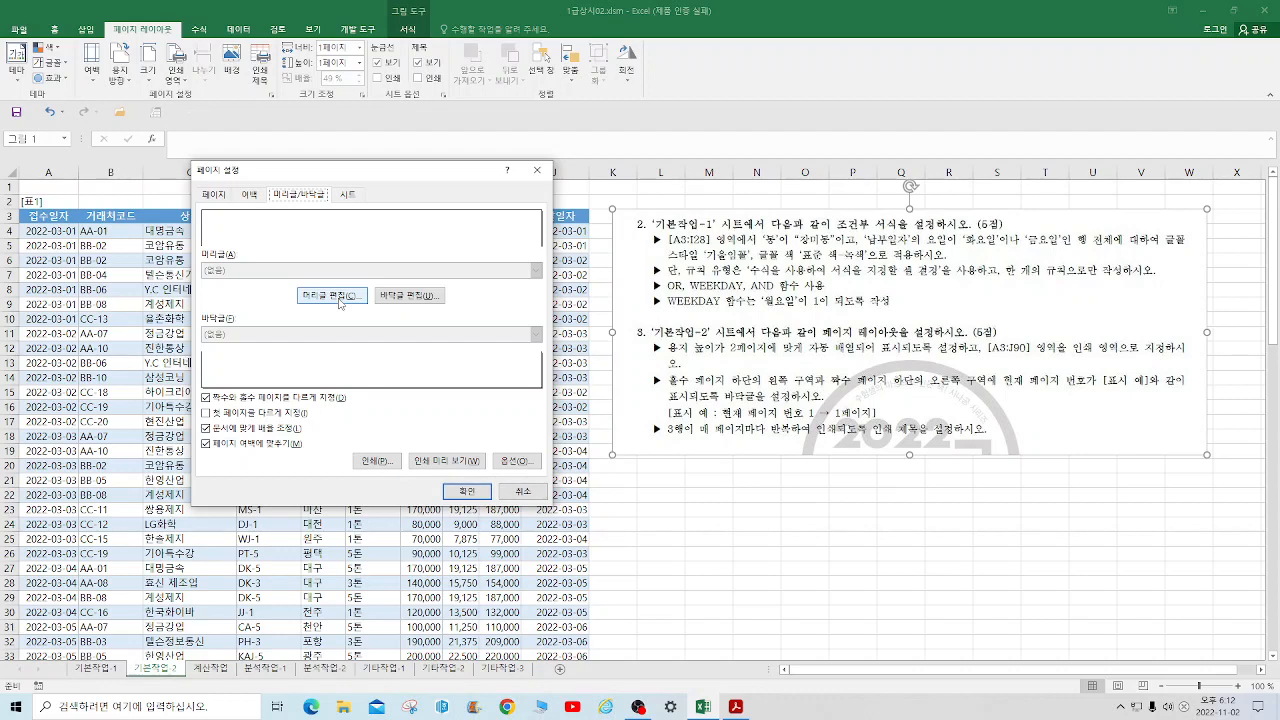
Step: Open the custom footer for editing and insert the page number code in the odd-page footer's left section
click(423, 298)
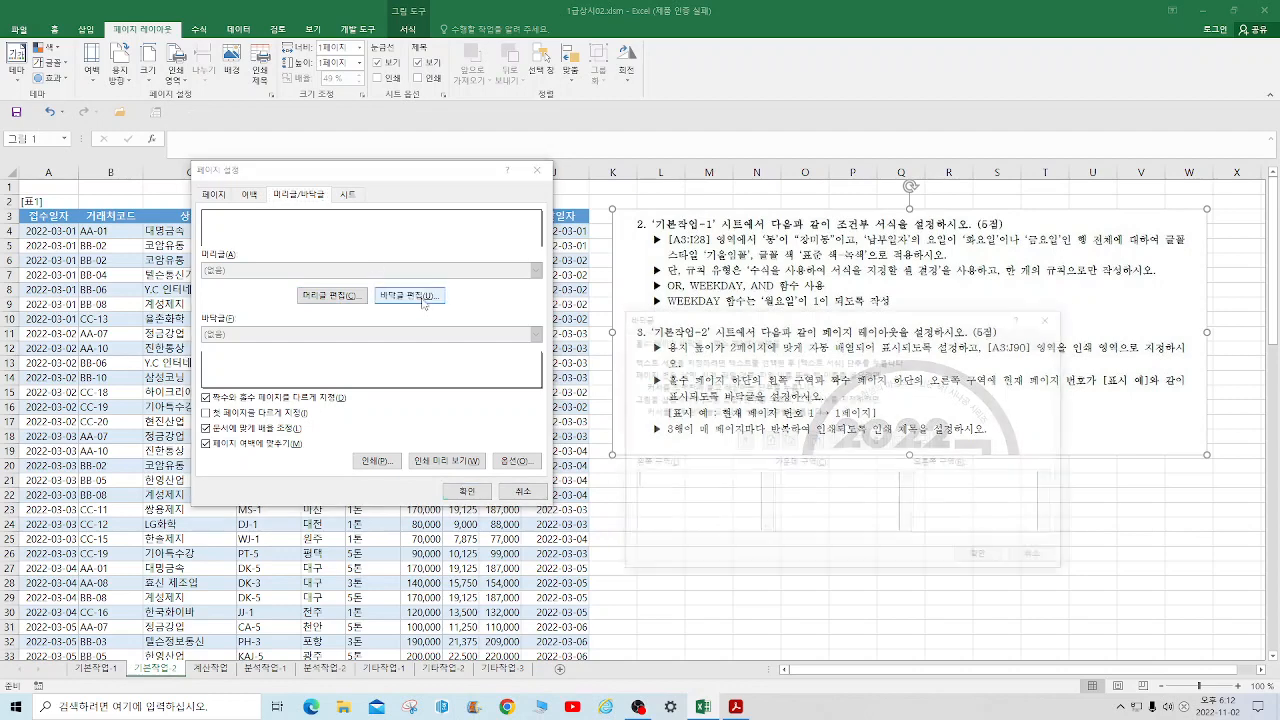
drag(909, 323, 603, 193)
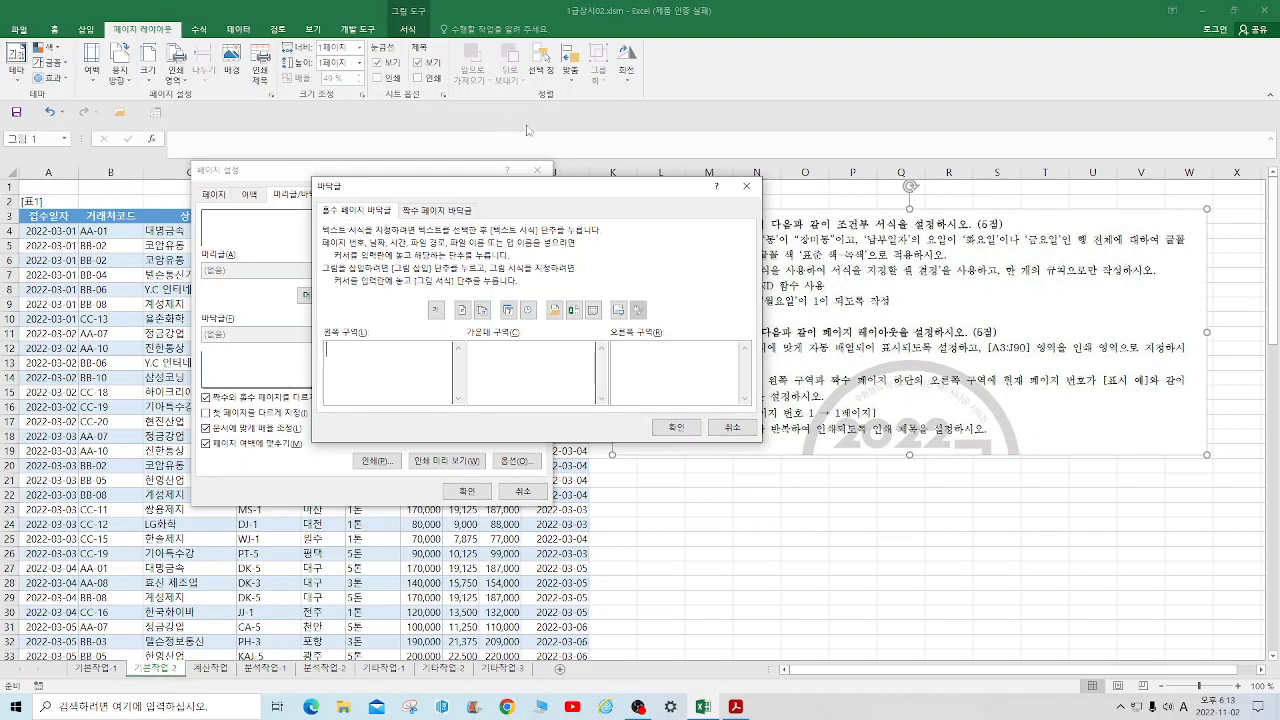
click(463, 311)
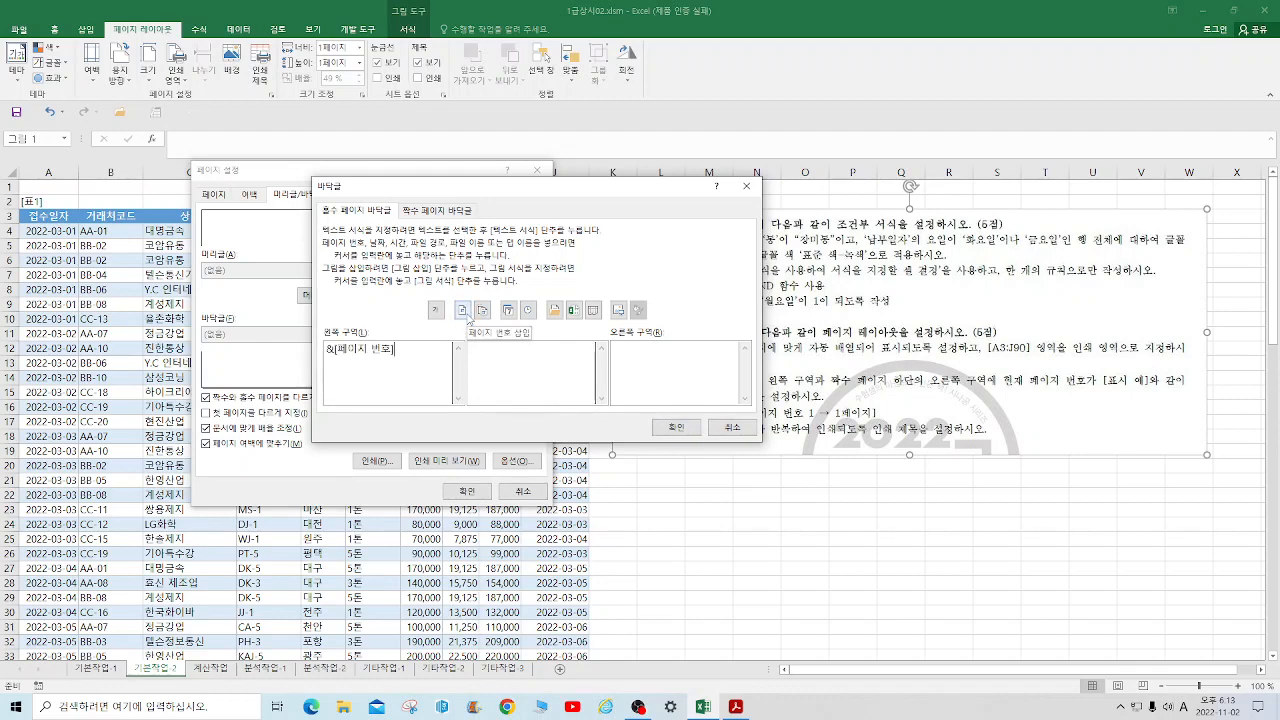
Step: Enter &[페이지 번호]페이지 in the right section of the even-page footer
click(463, 212)
click(645, 357)
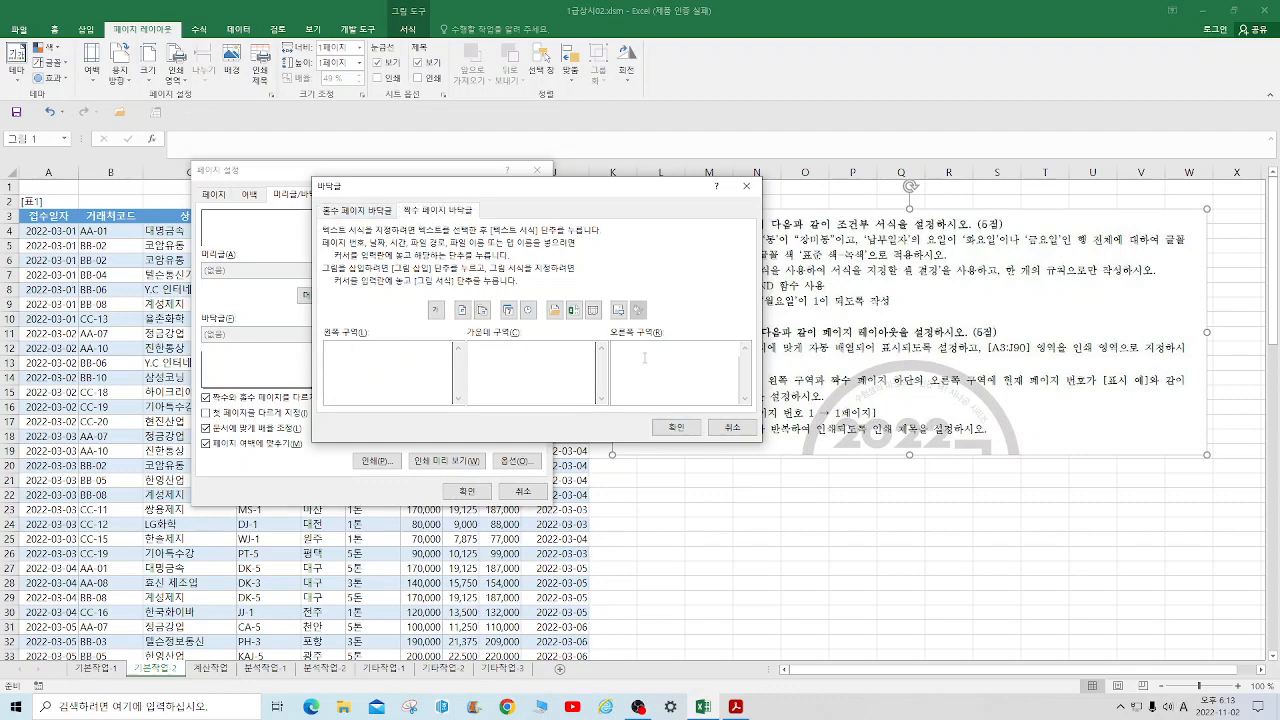
click(464, 314)
text(페이지)
Step: Append 페이지 after the page number code in the odd-page footer's left section and confirm the custom footer
click(388, 212)
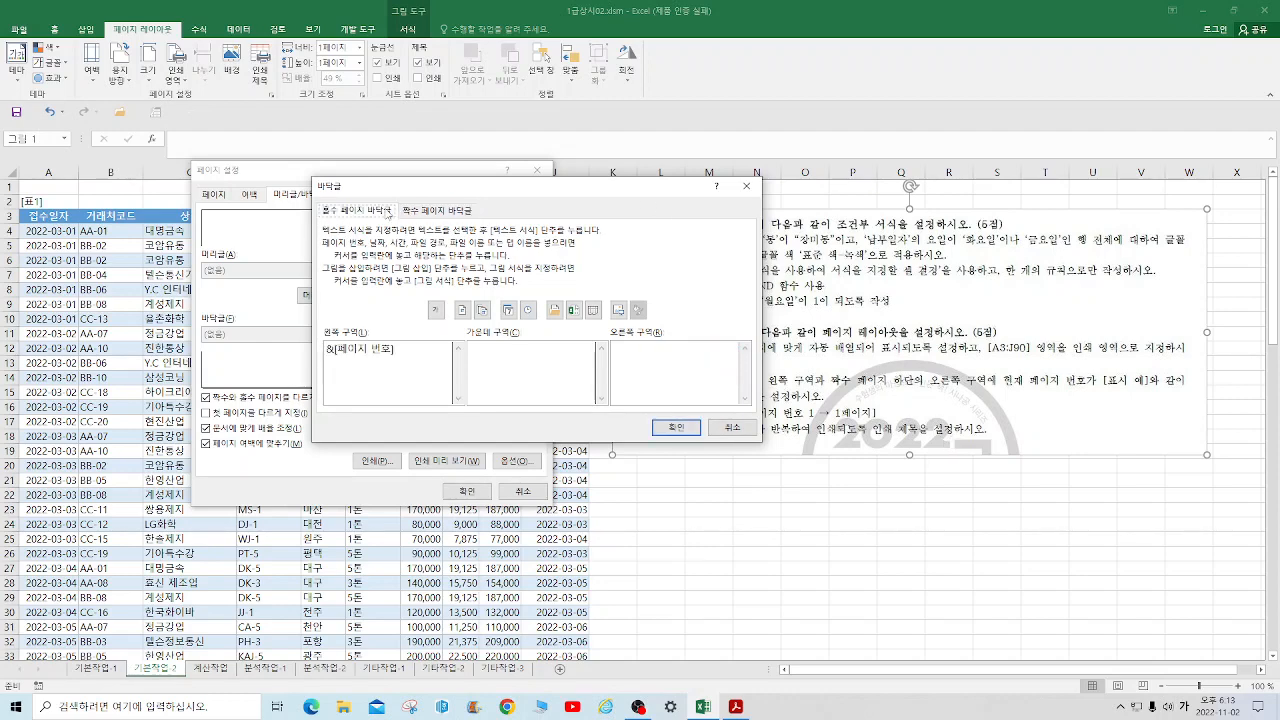
drag(641, 194, 506, 218)
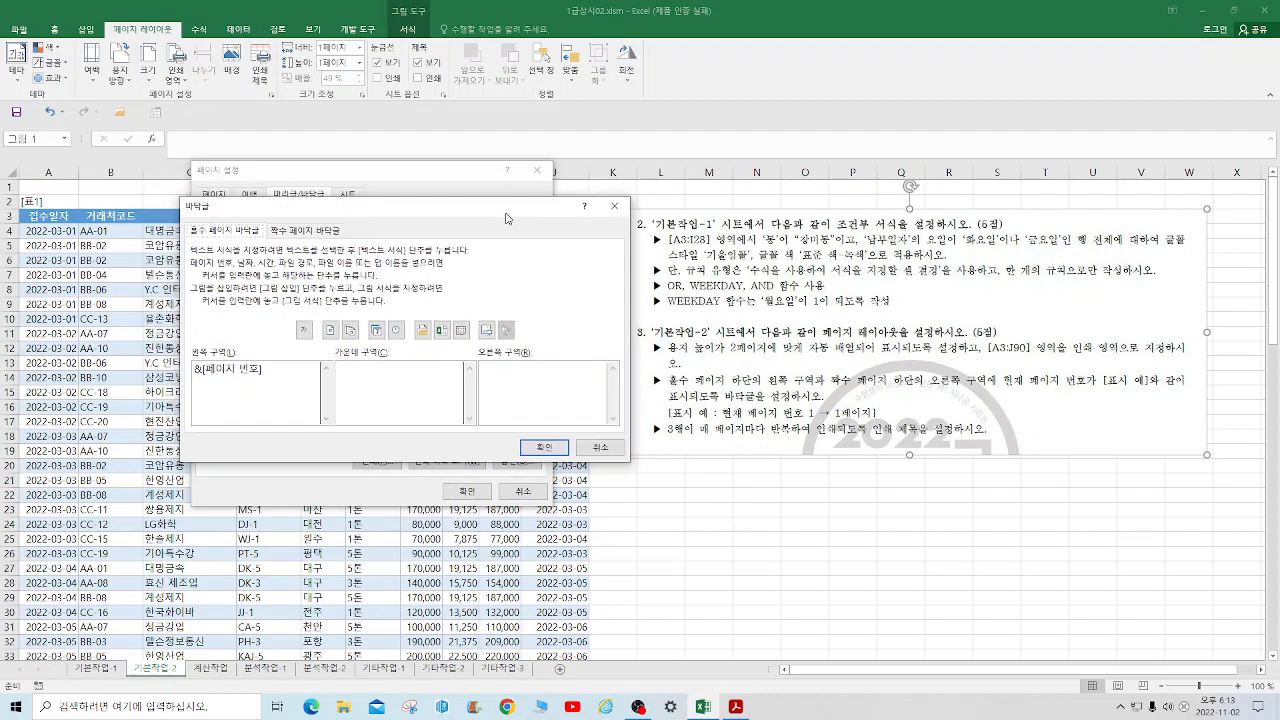
click(274, 382)
text(ㅍ)
text(이지)
click(545, 447)
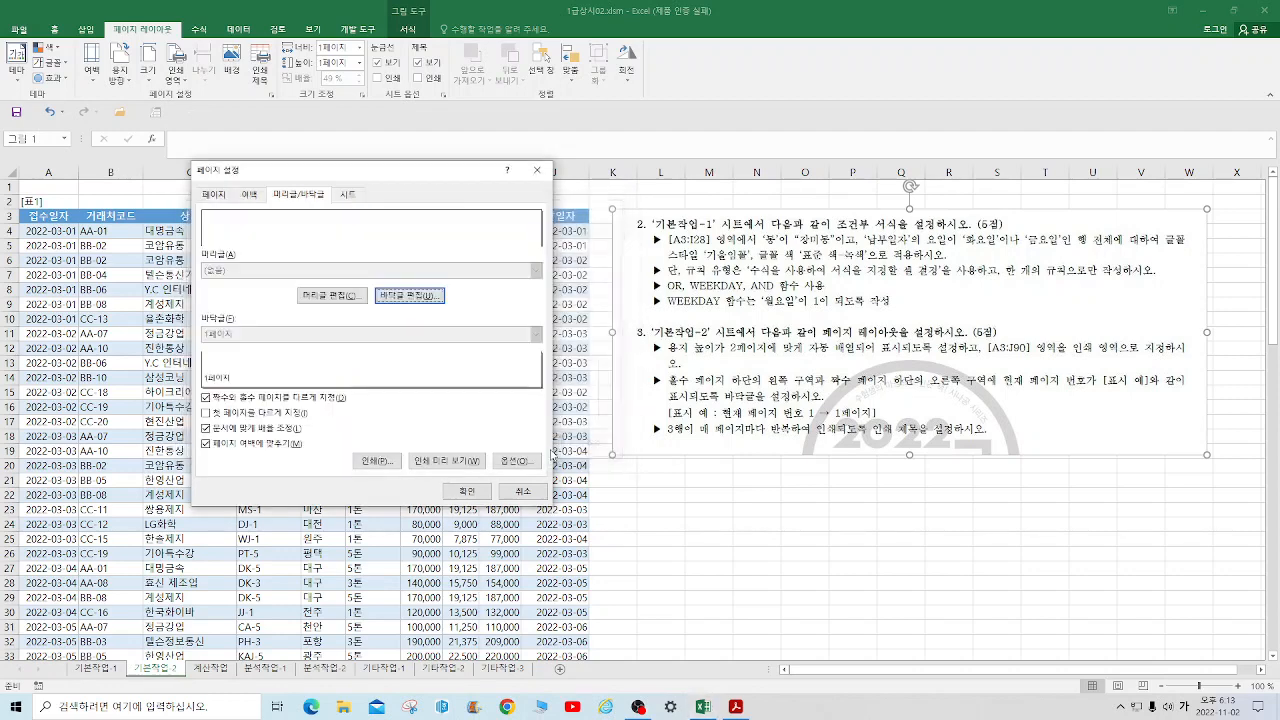
Step: Check the print preview of 기본작업-2 with its footer, return to the sheet, and reopen and confirm the page setup
click(446, 461)
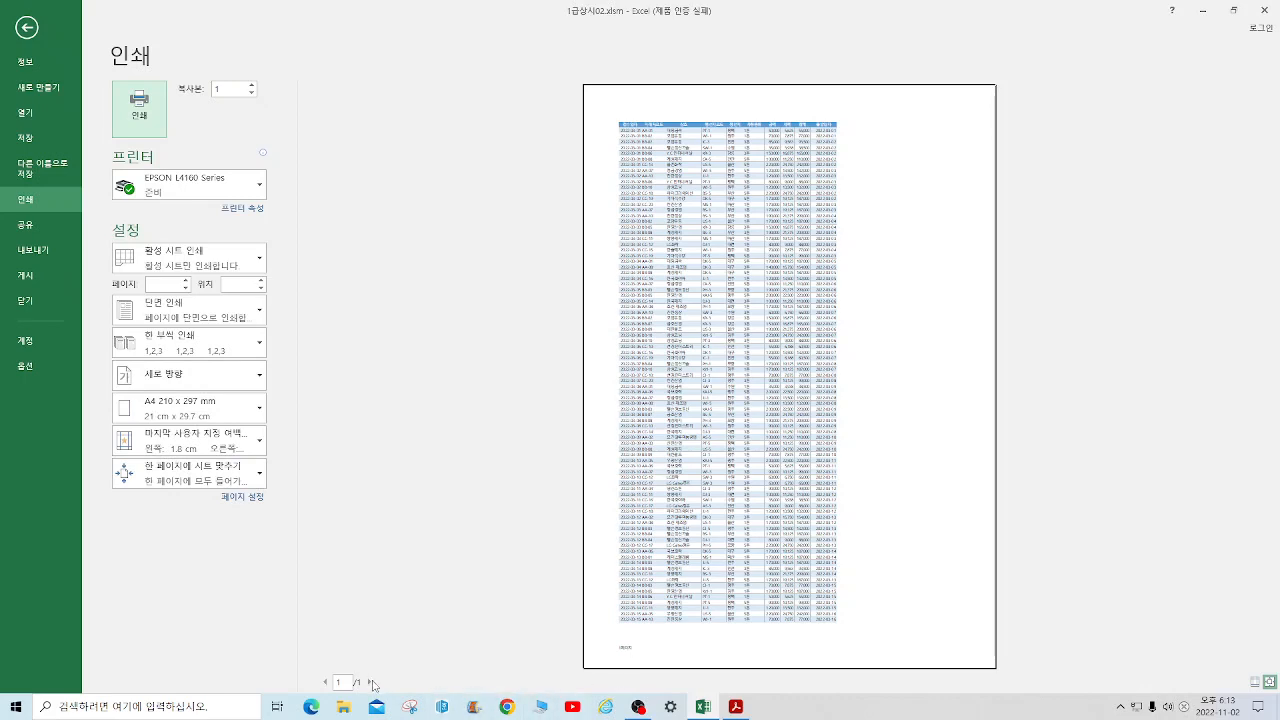
click(370, 683)
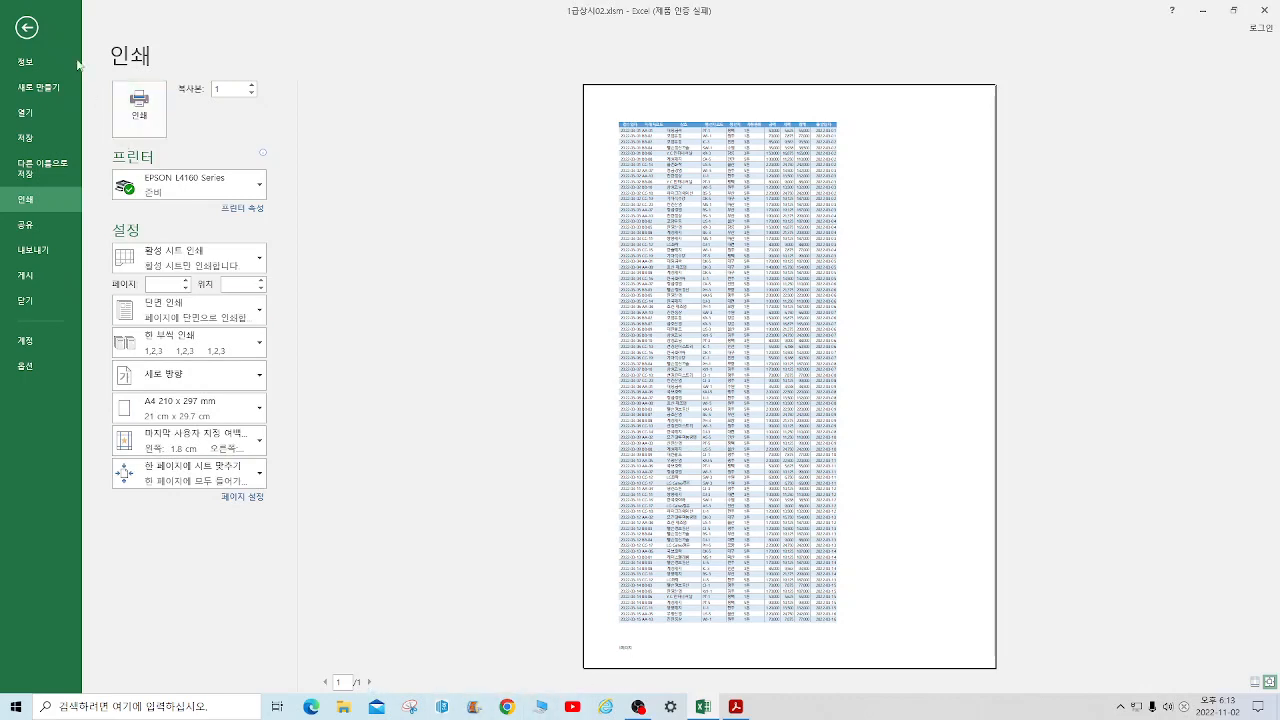
click(27, 27)
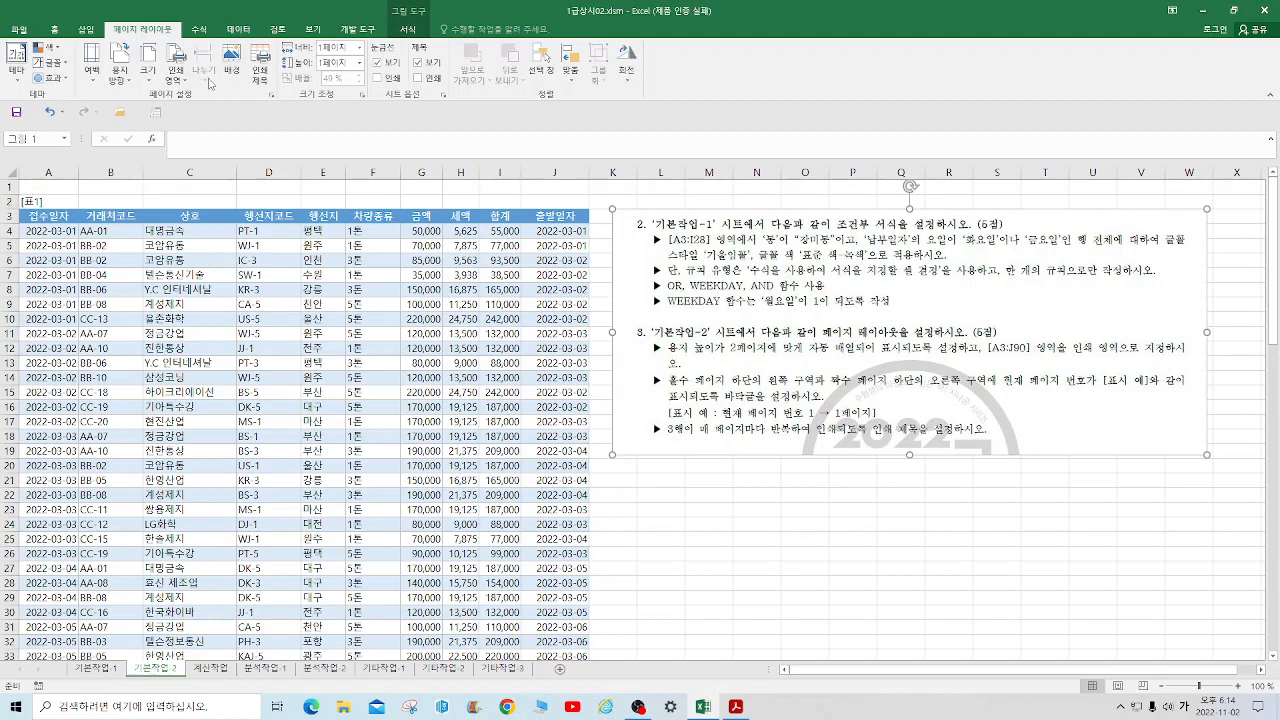
click(272, 96)
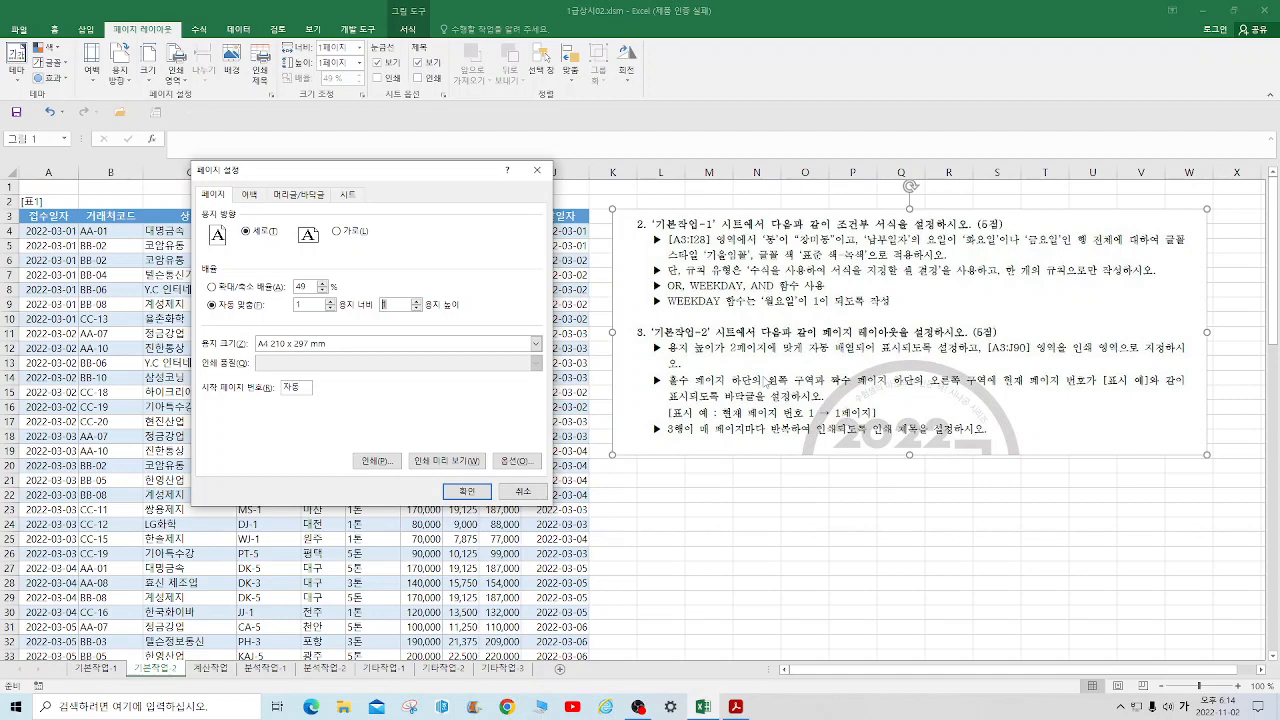
click(467, 491)
Step: Switch to the 계산작업 sheet and move the question picture right beside 표1, aligned near the sheet's first rows
scroll(770, 500, down, 3)
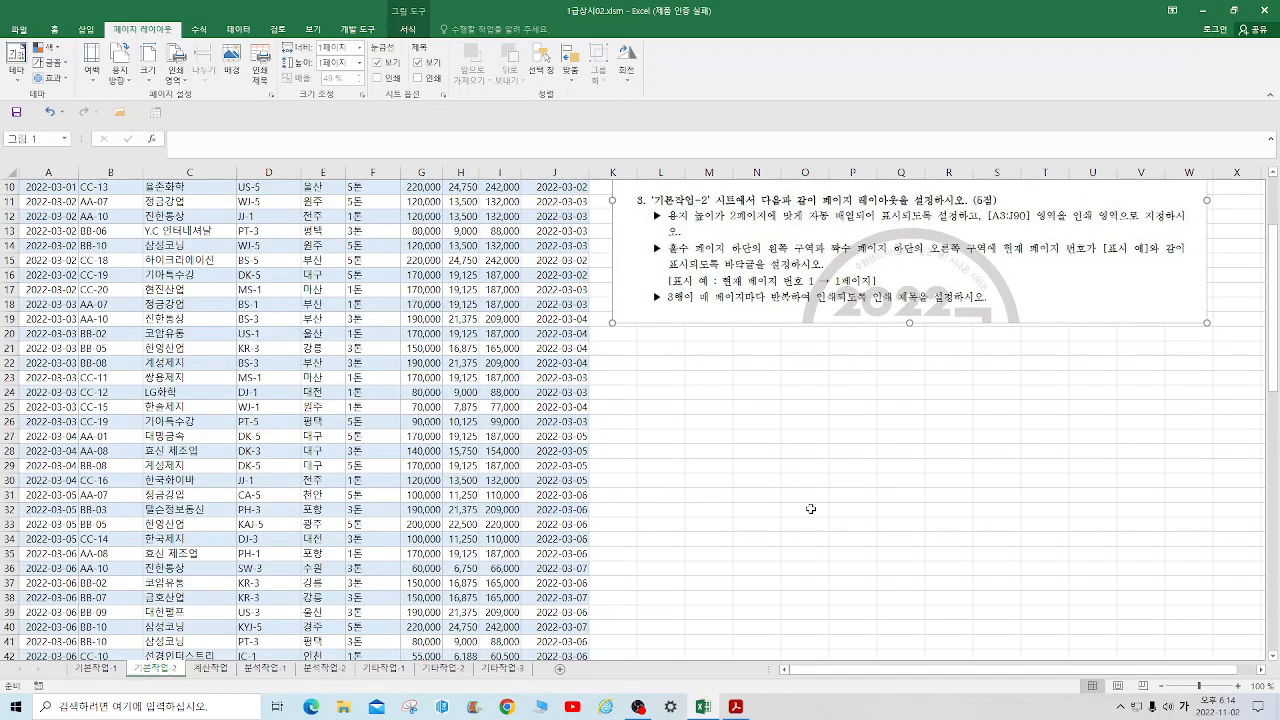
click(224, 670)
scroll(1061, 485, up, 2)
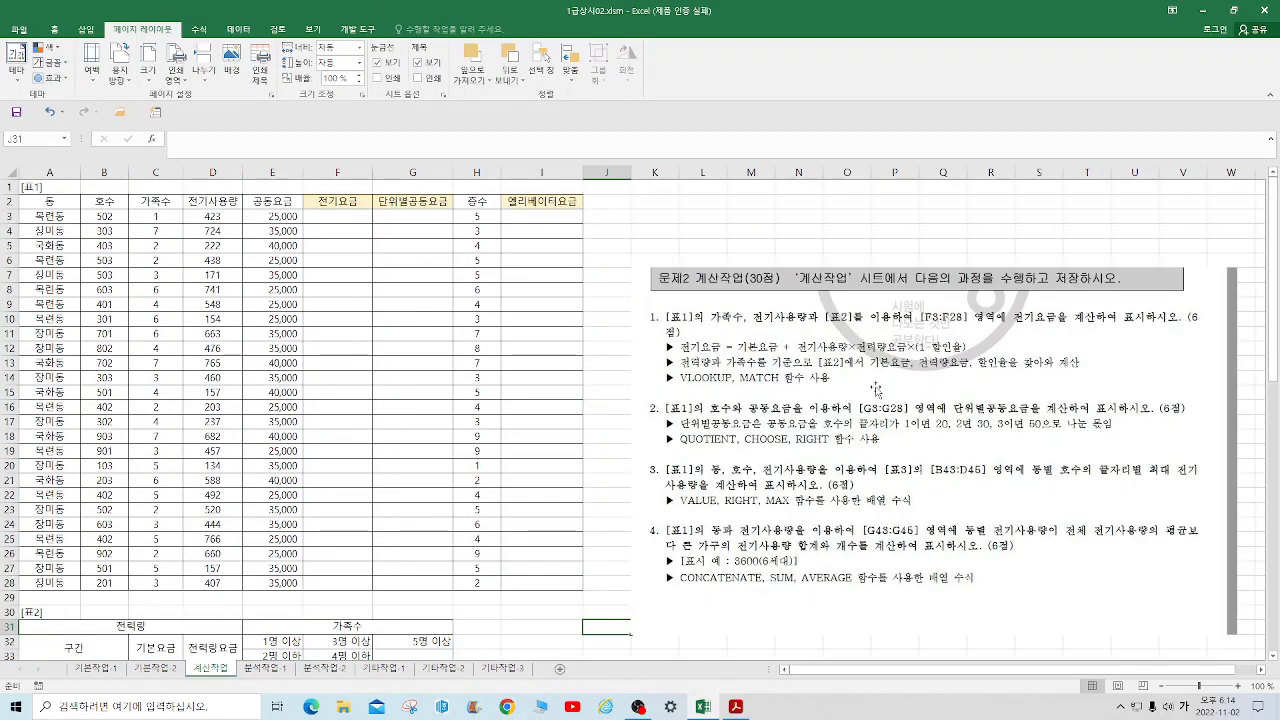
drag(838, 214, 828, 208)
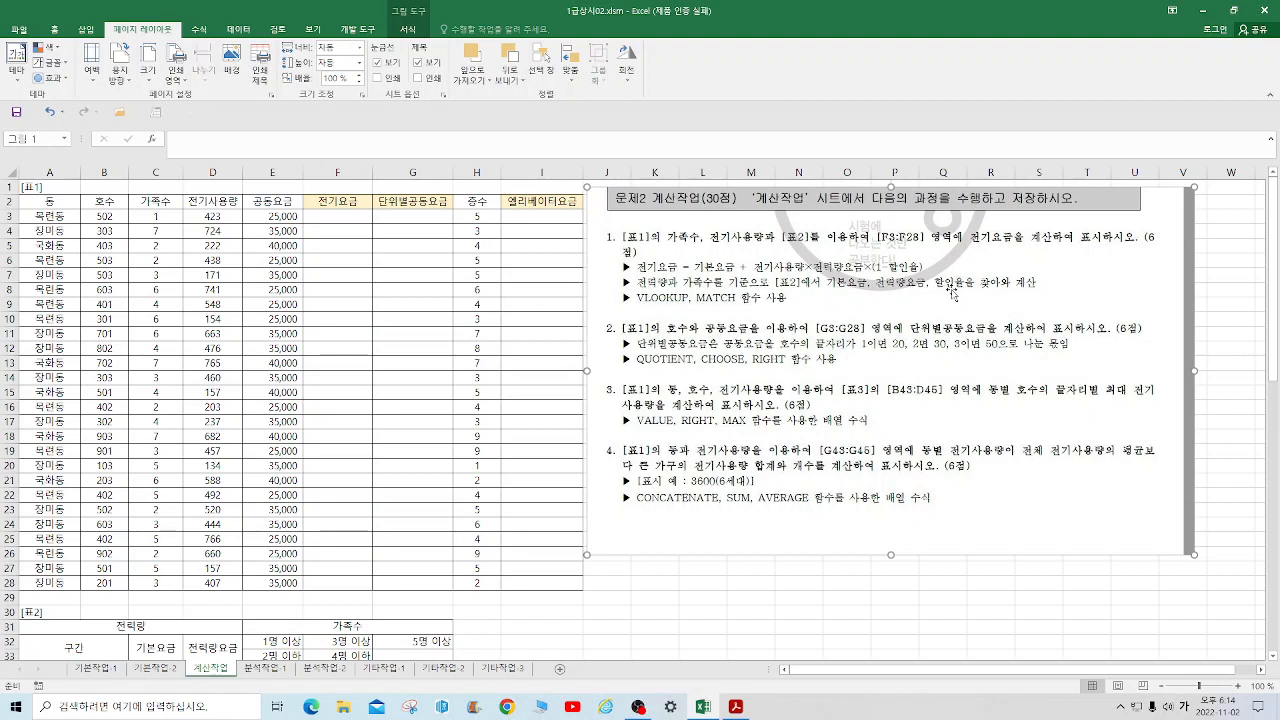
Step: Start a VLOOKUP formula in F3 of the 전기요금 column with D3 as the lookup value
click(339, 217)
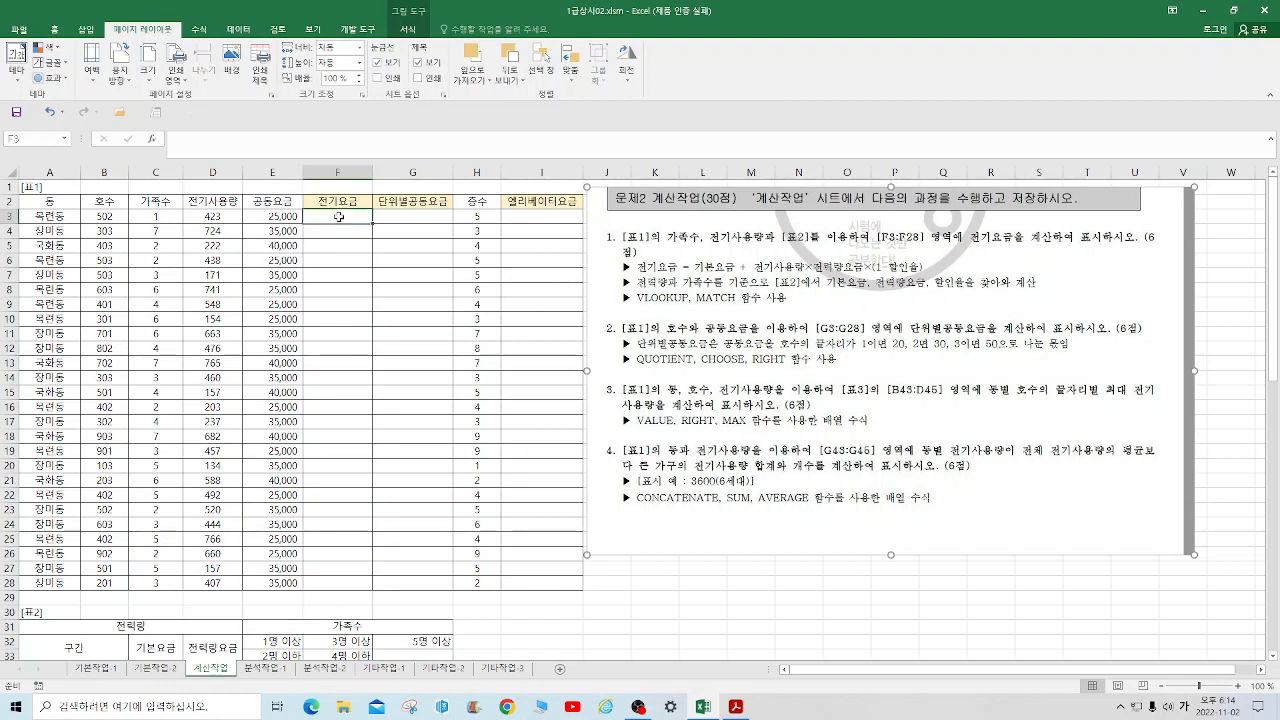
text(=)
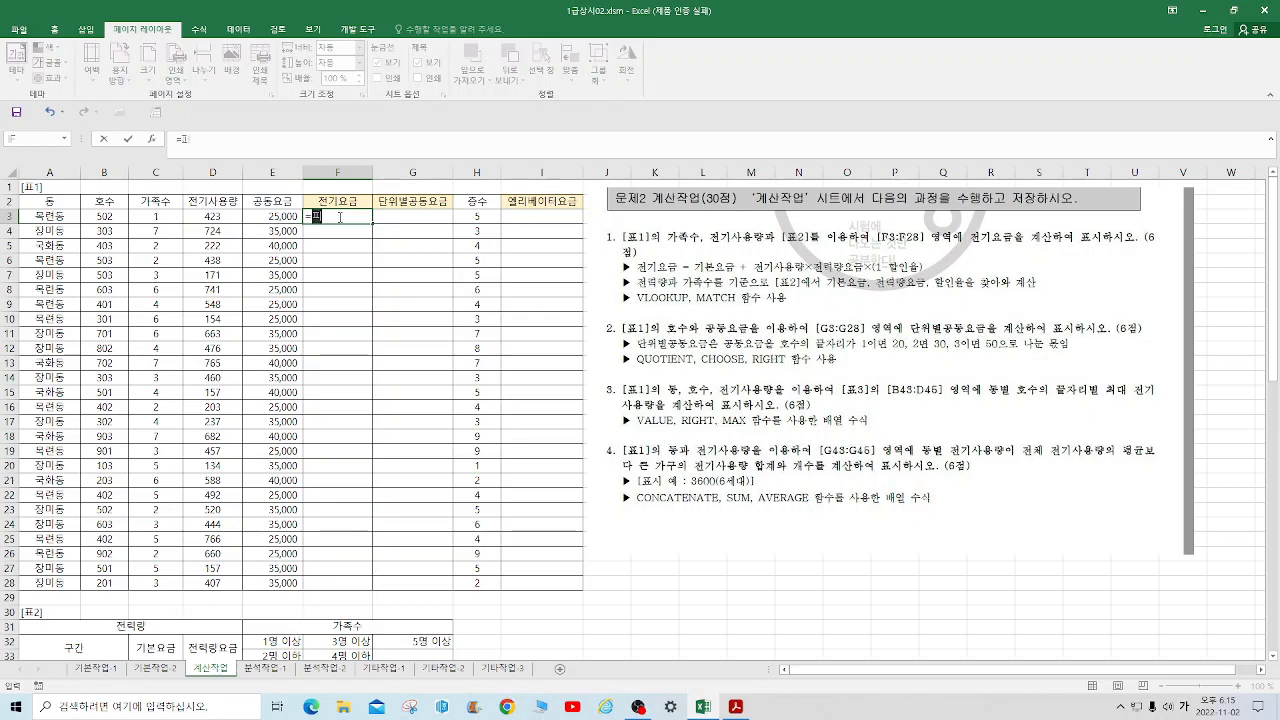
text(v)
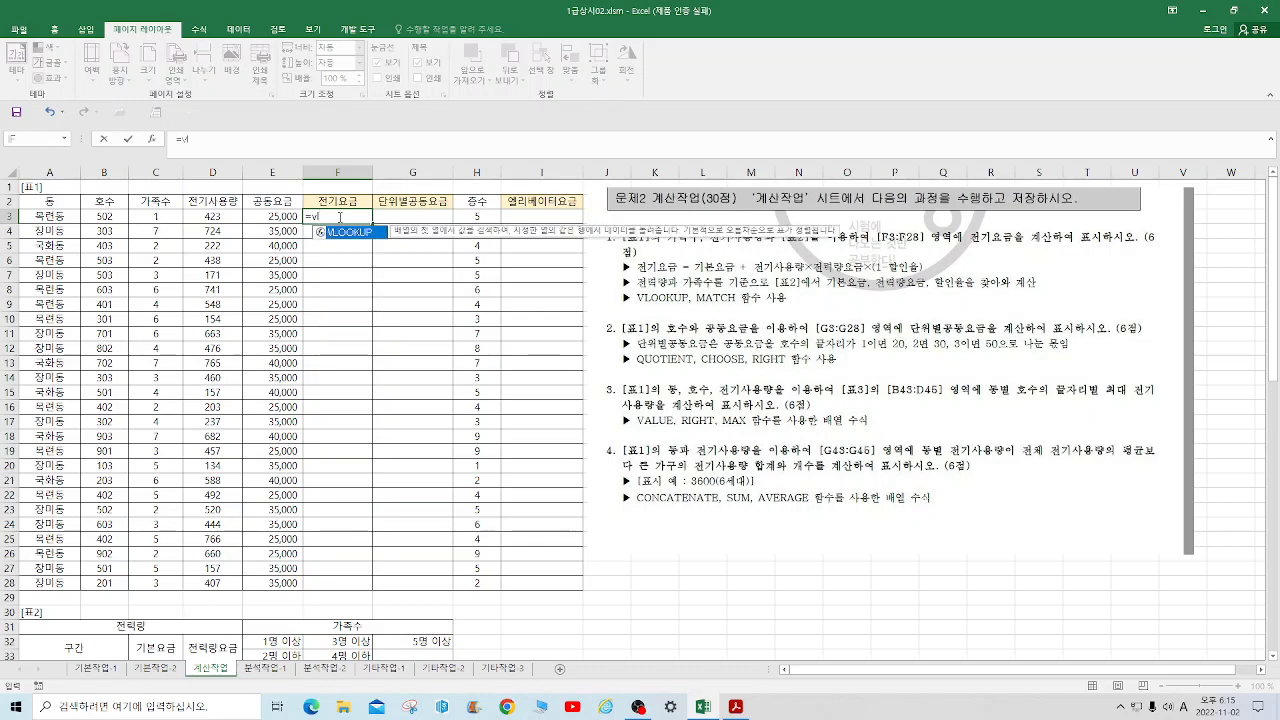
text(l)
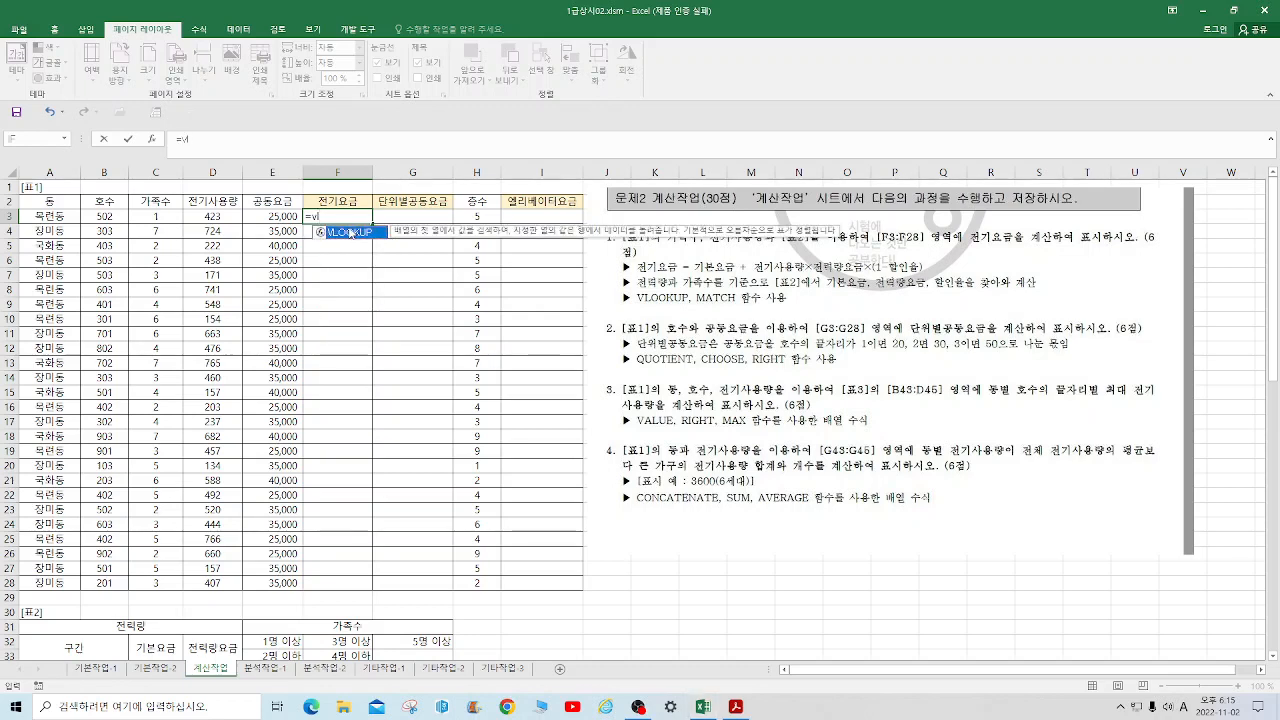
double_click(350, 232)
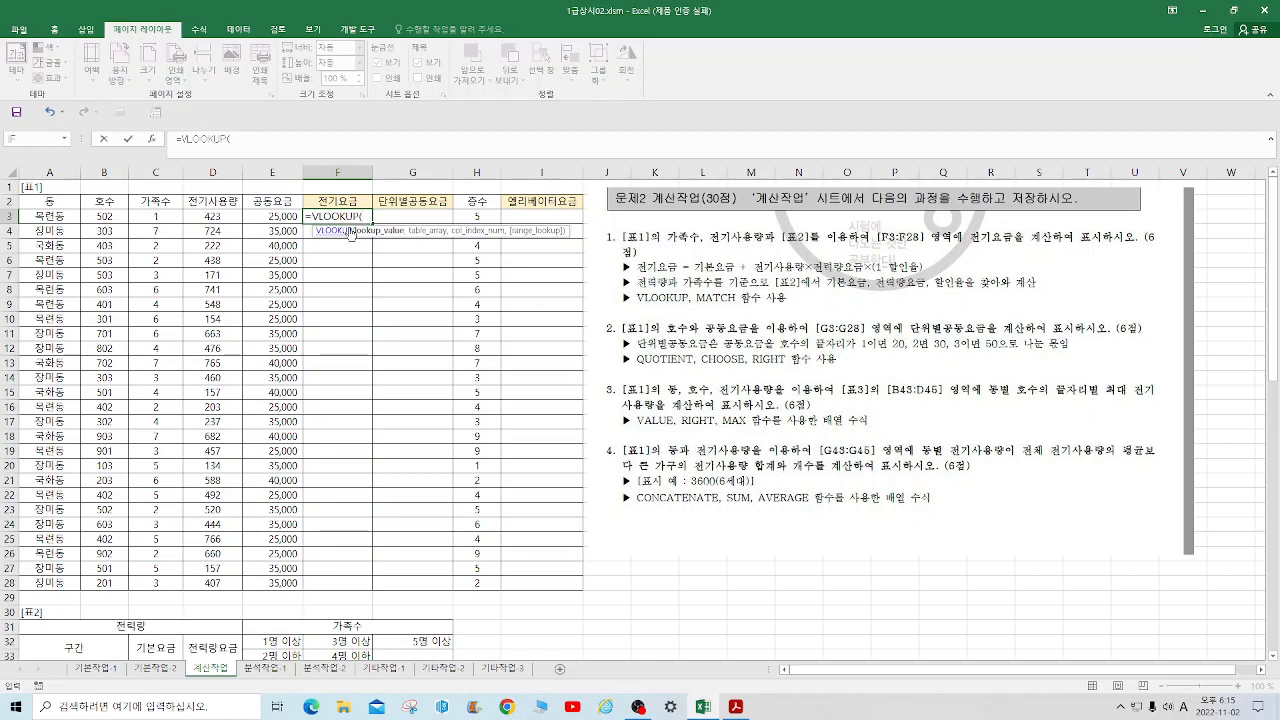
click(201, 217)
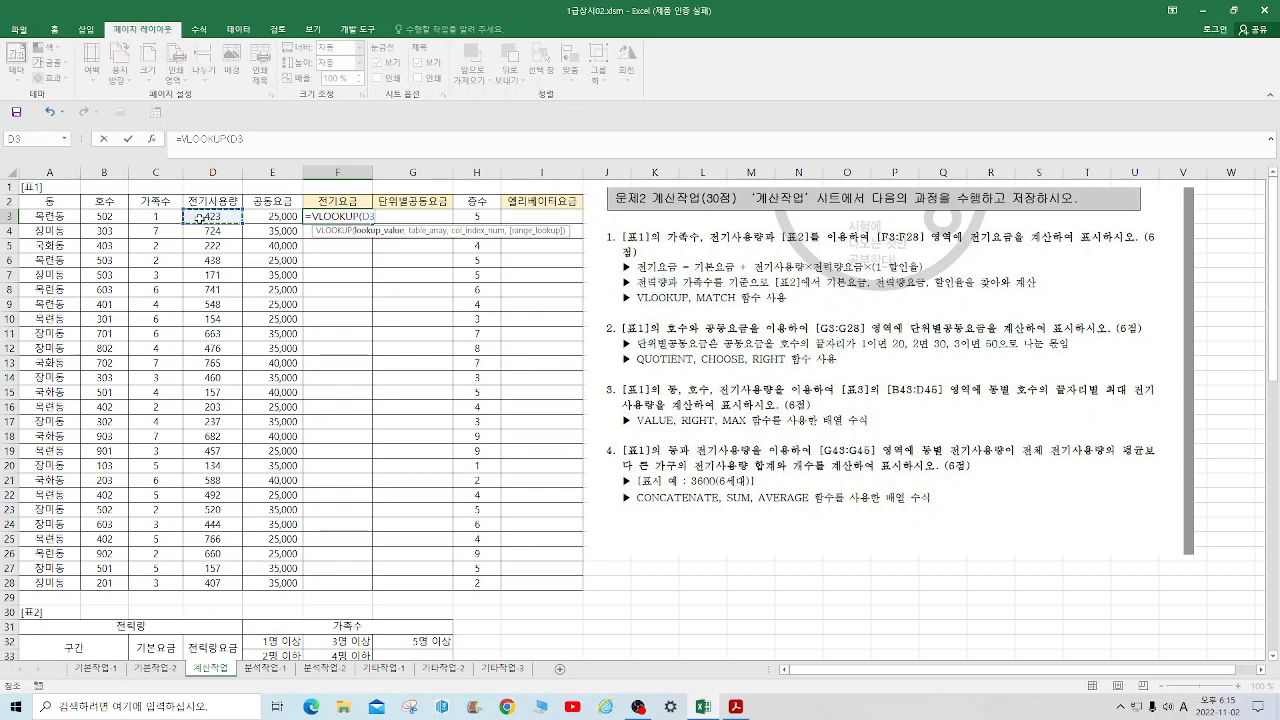
text(,)
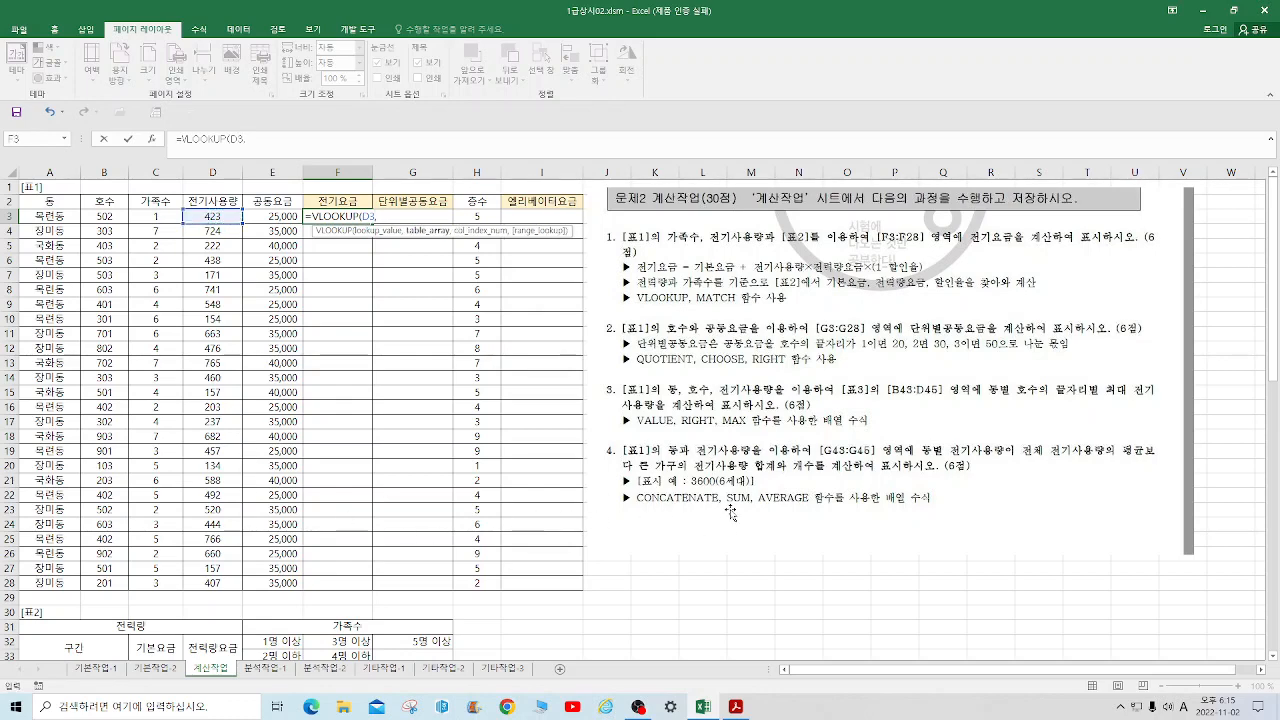
Step: Complete the first VLOOKUP with the absolute range $A$34:$G$39 and column 3, followed by a plus sign
scroll(723, 528, down, 3)
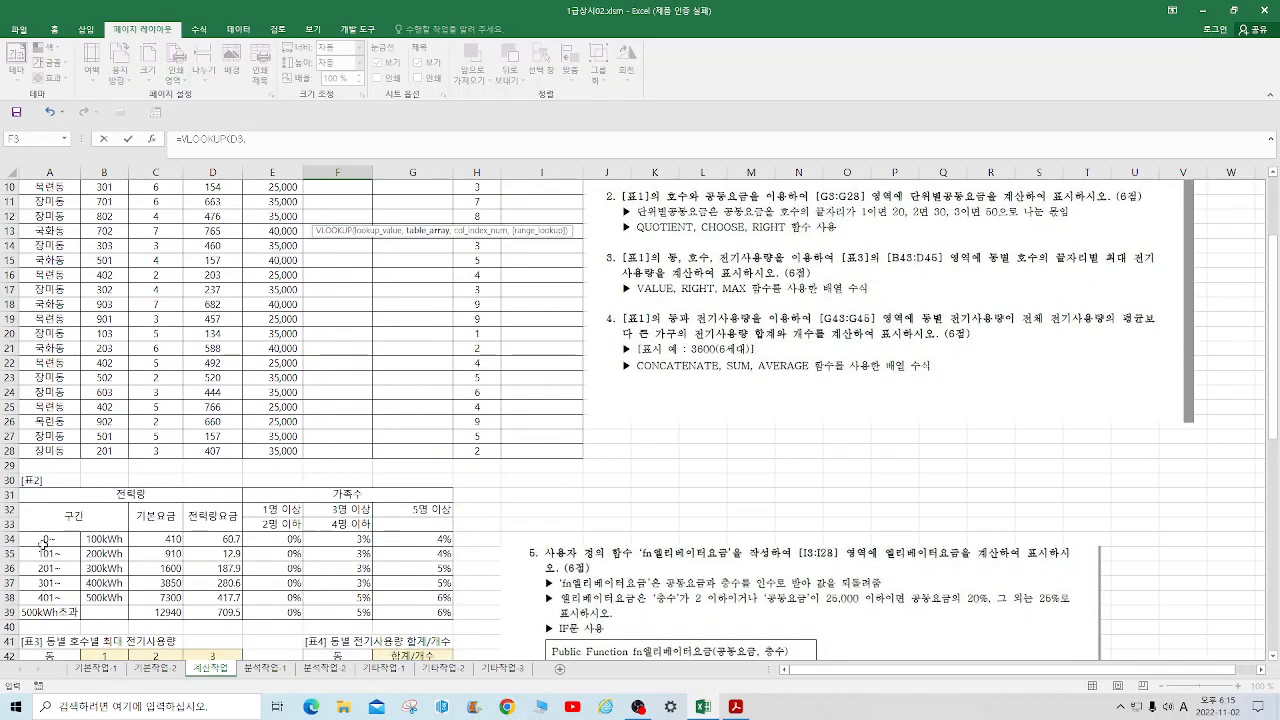
drag(45, 541, 417, 611)
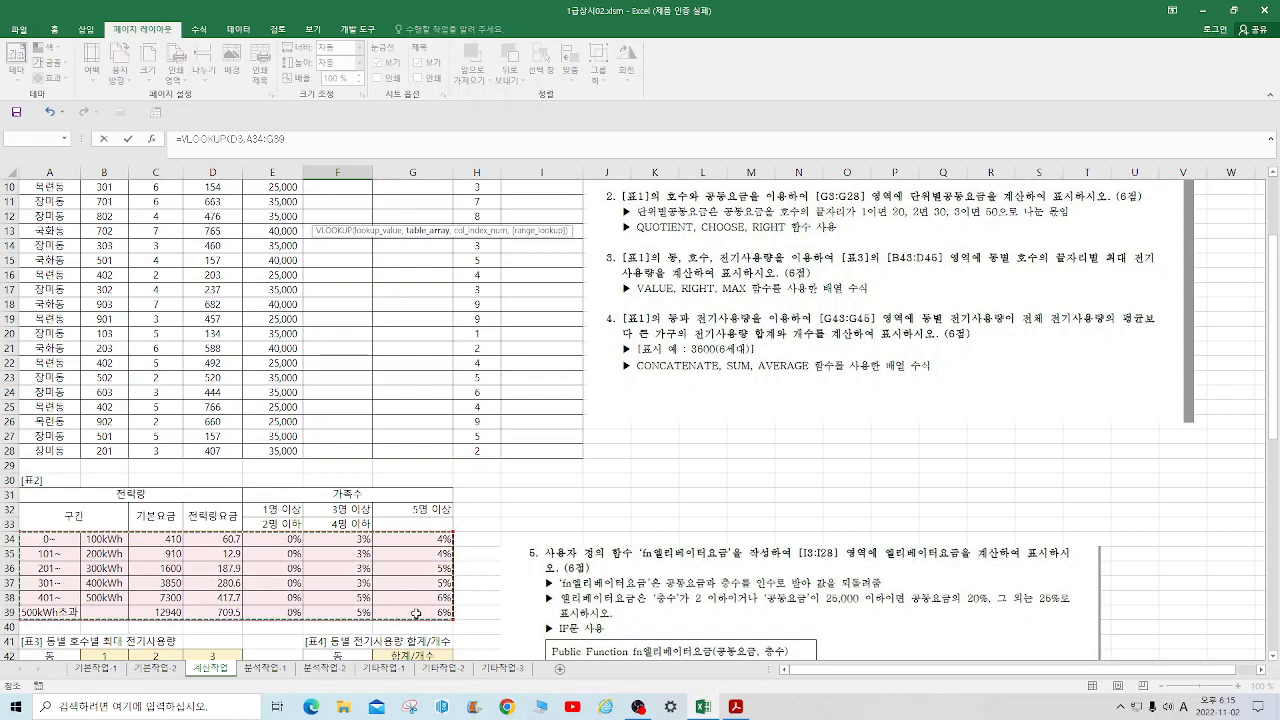
key(F4)
scroll(578, 540, up, 3)
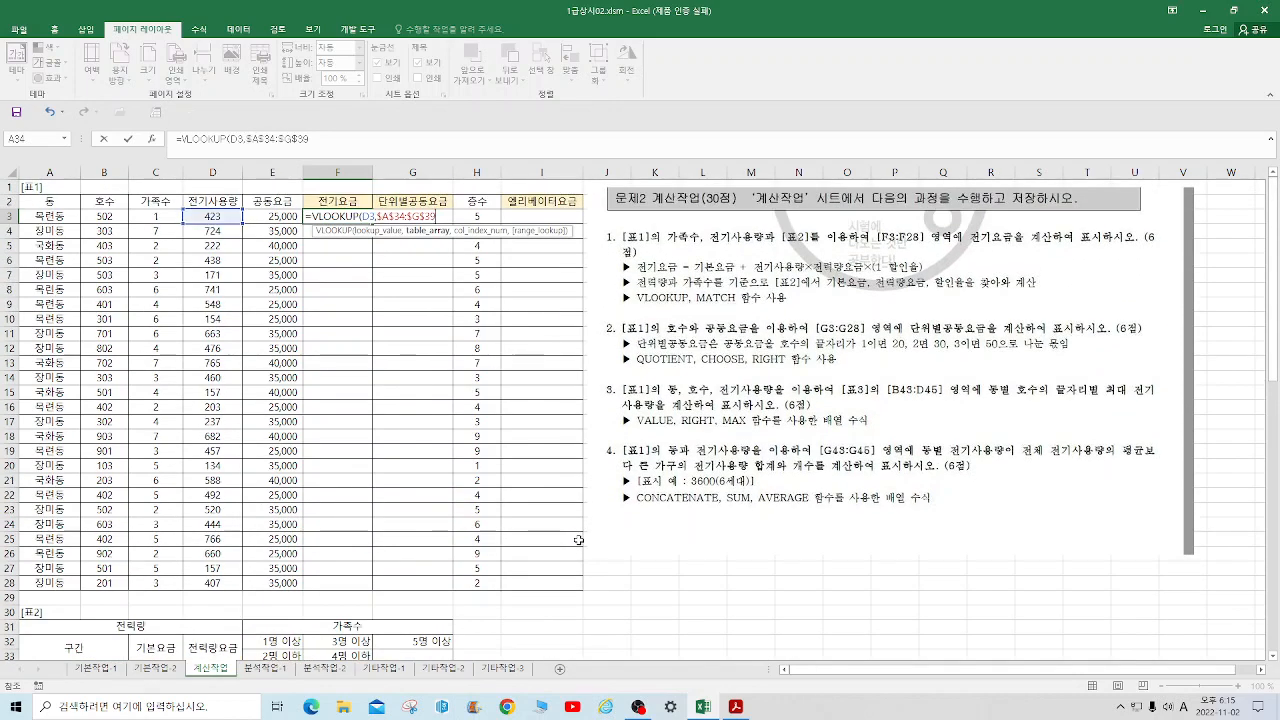
text(,3)
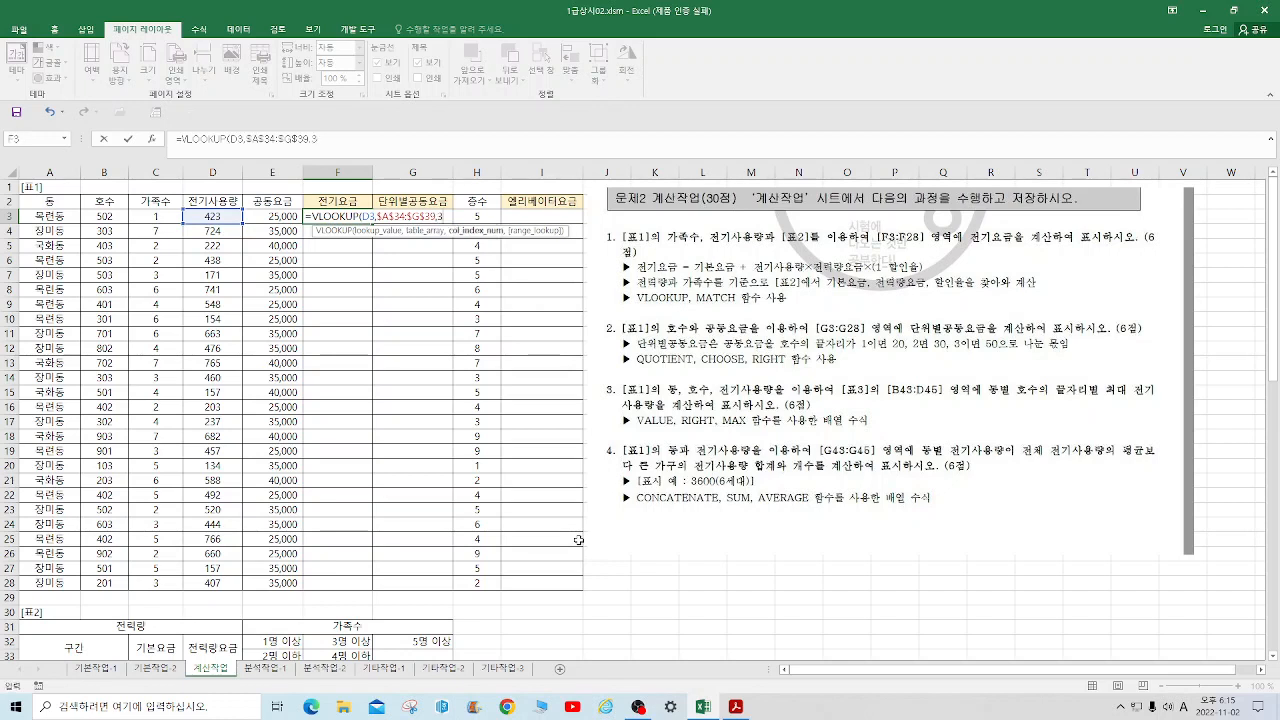
text()+)
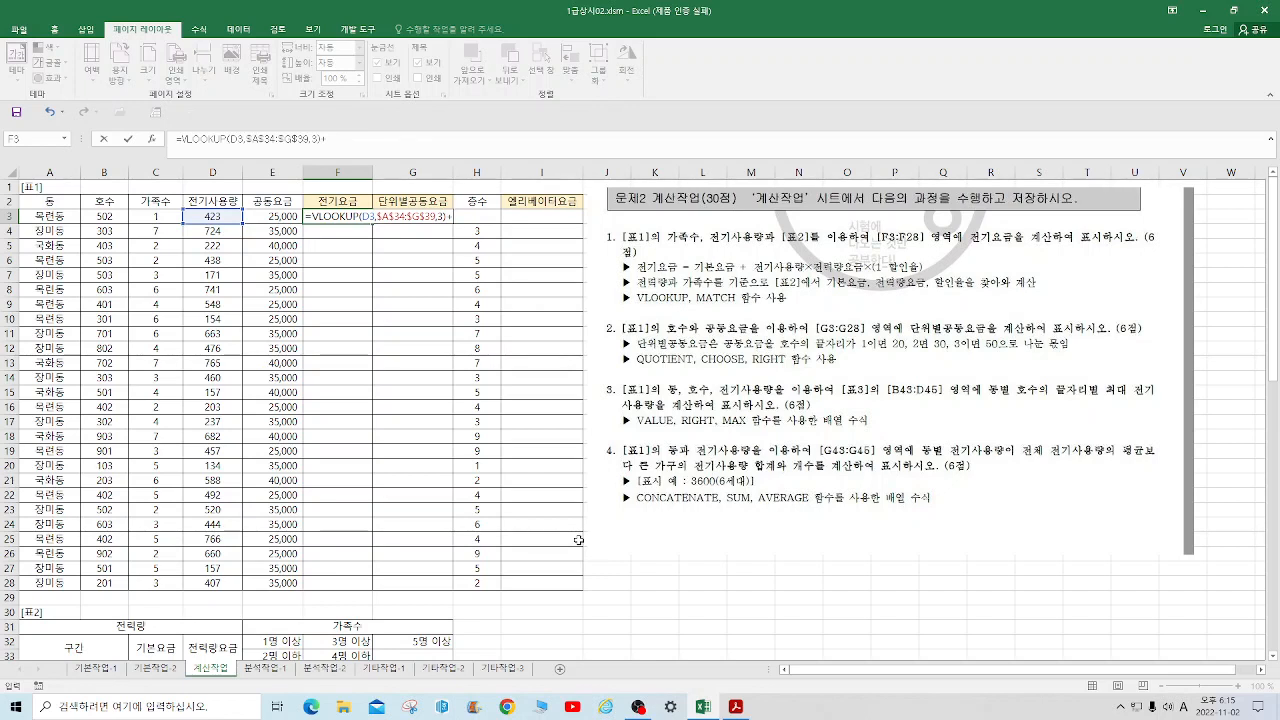
Step: Extend the F3 formula with D3 multiplied by a second VLOOKUP function
click(213, 217)
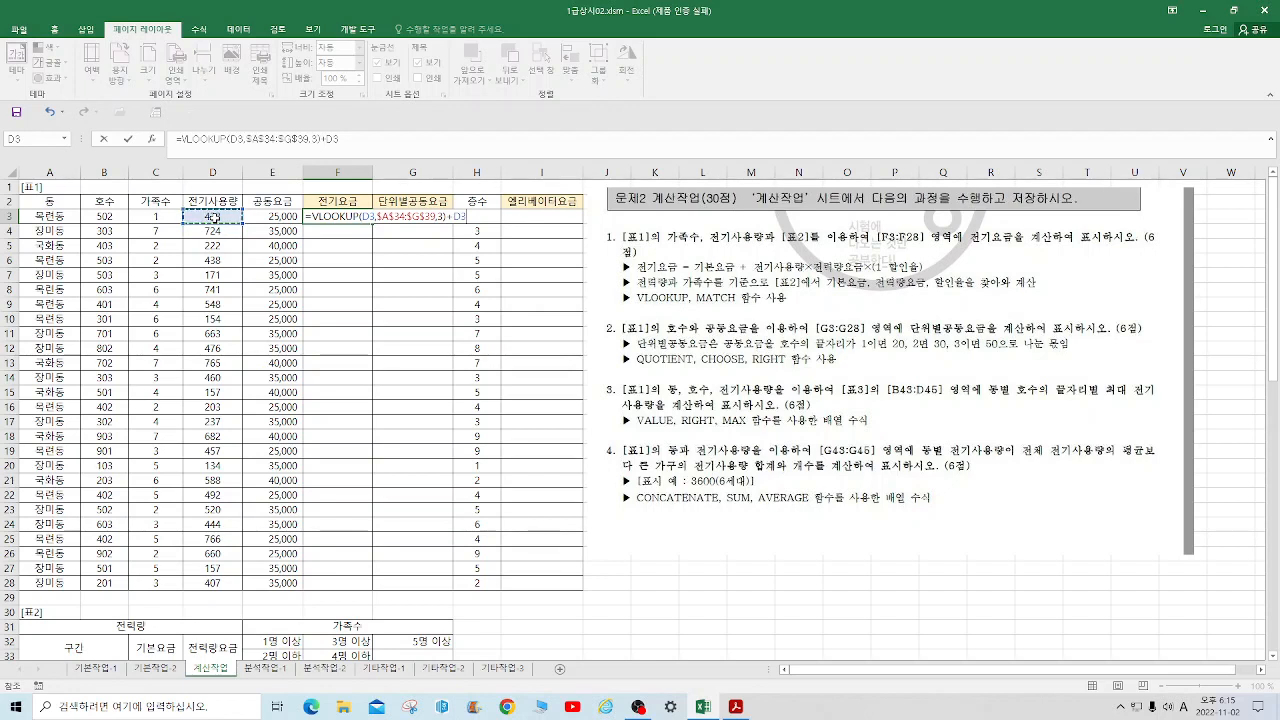
text(*vl)
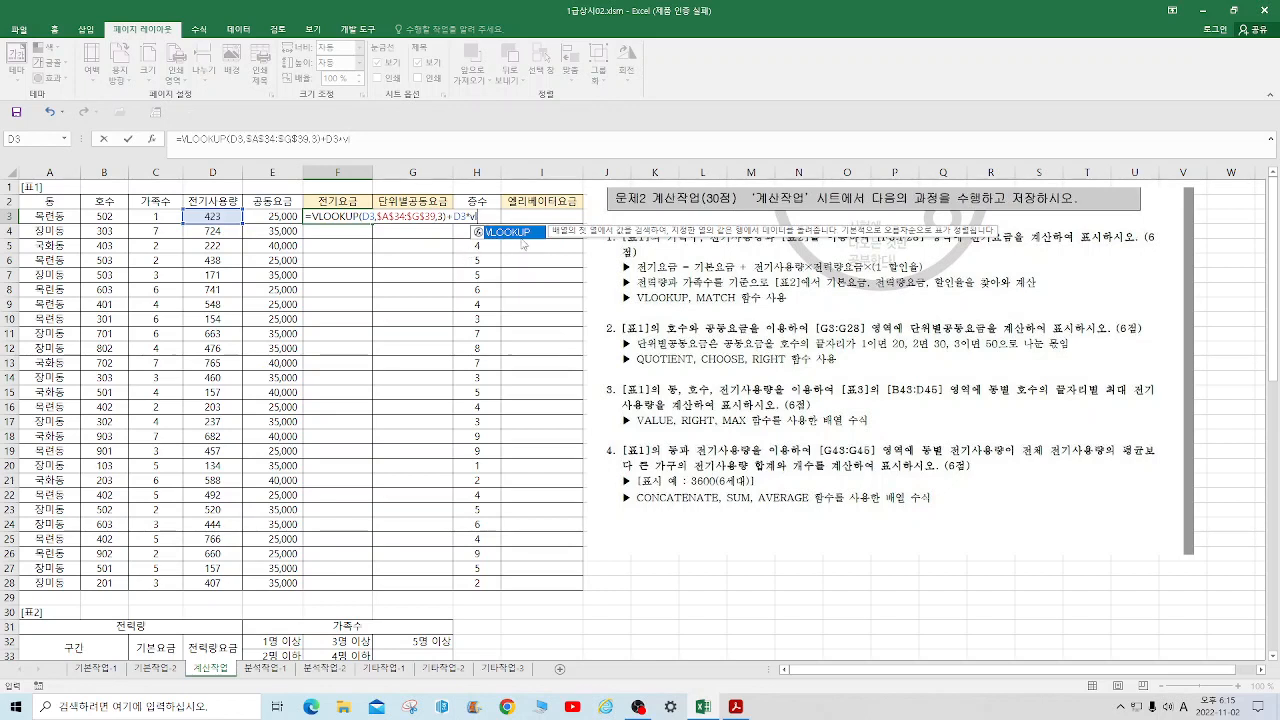
double_click(520, 236)
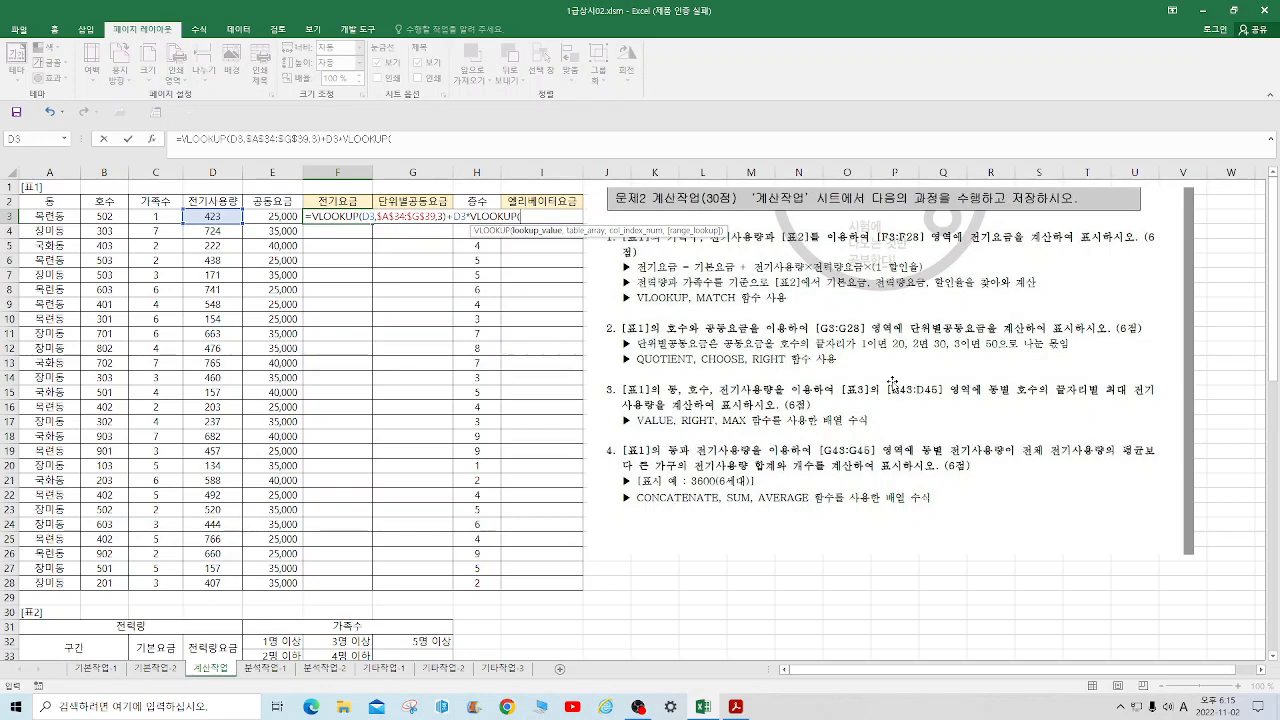
Step: Fill the second VLOOKUP with the absolute range $A$34:$G$39 and 4, close it, and append a multiplication with an opening parenthesis
scroll(252, 436, down, 5)
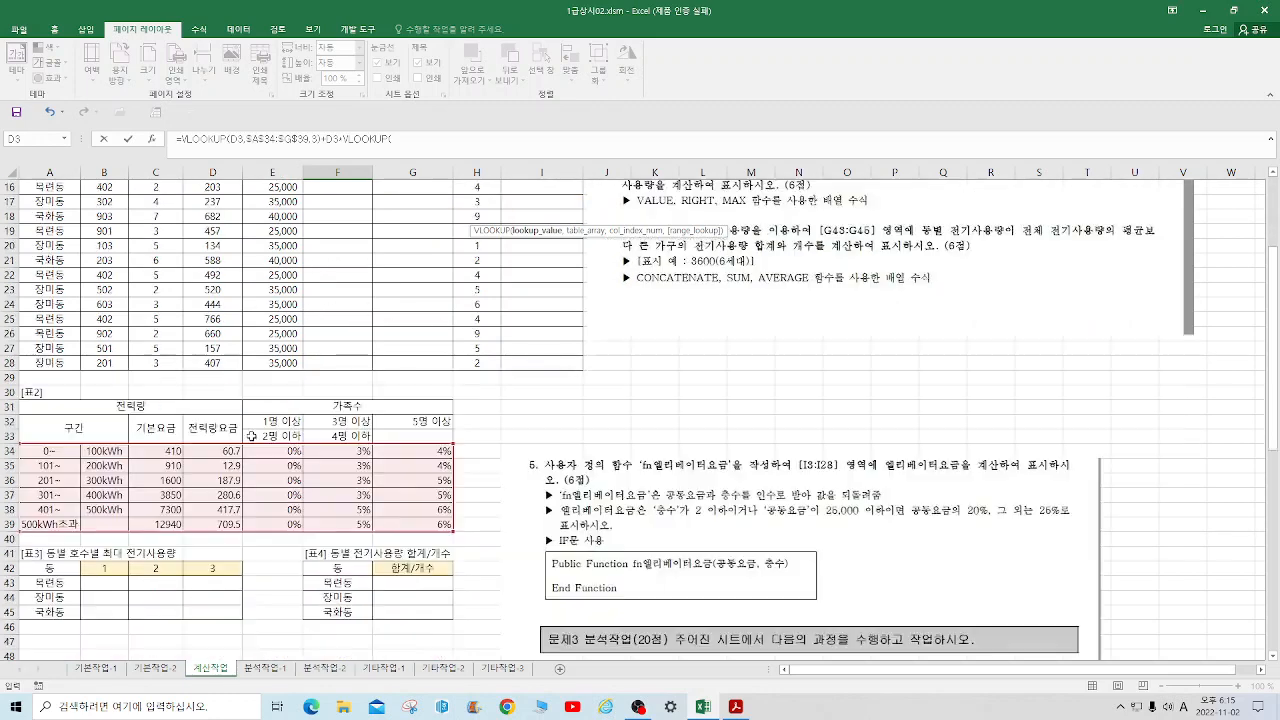
scroll(252, 436, down, 1)
drag(42, 407, 440, 482)
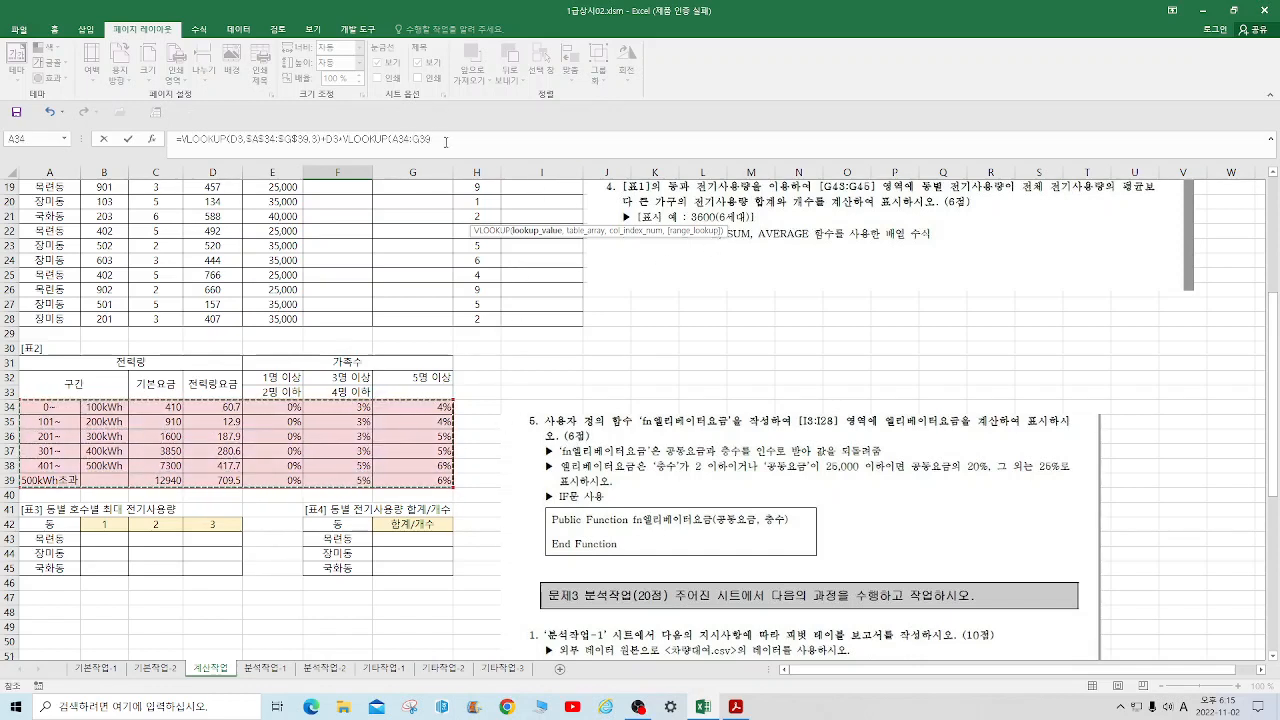
drag(445, 142, 393, 139)
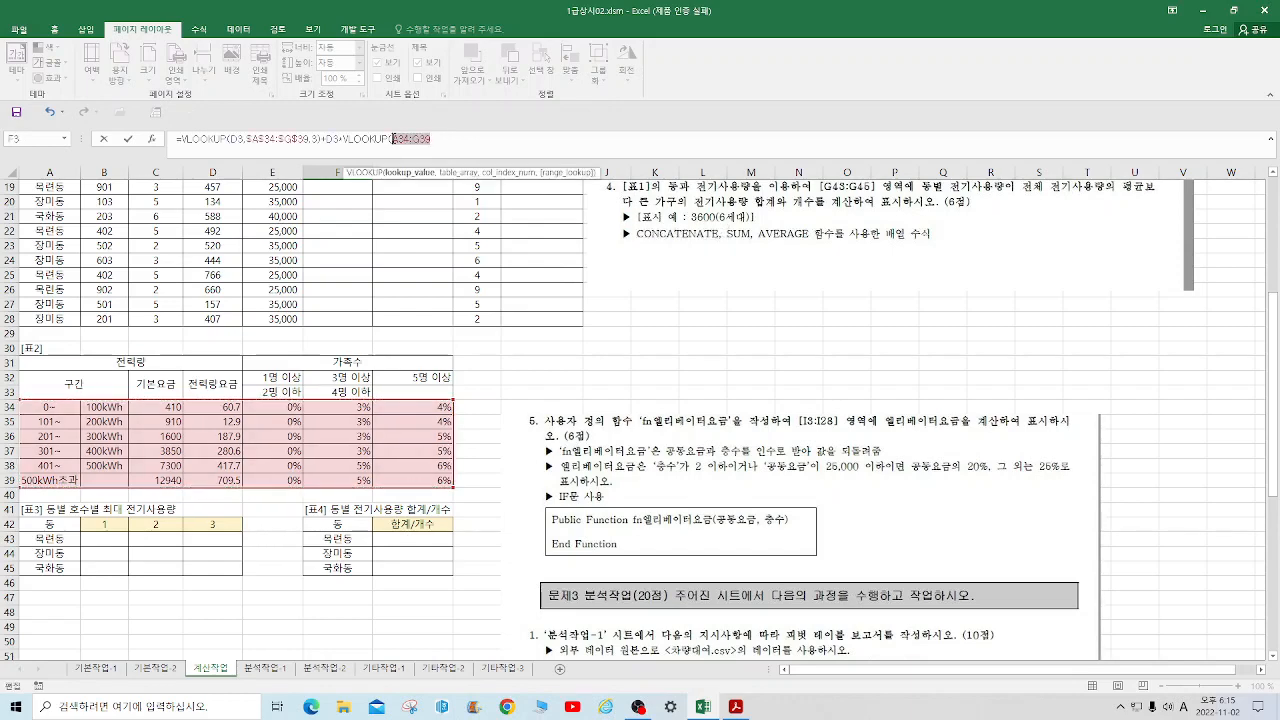
key(F4)
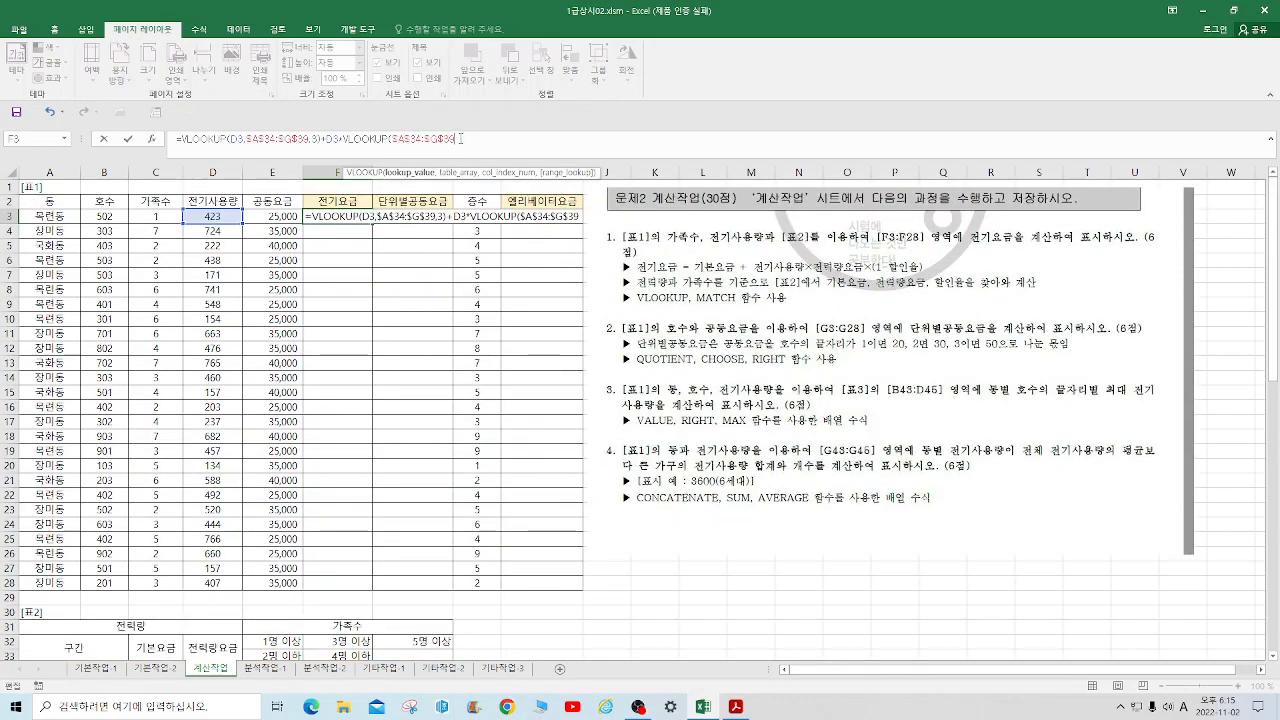
text(,)
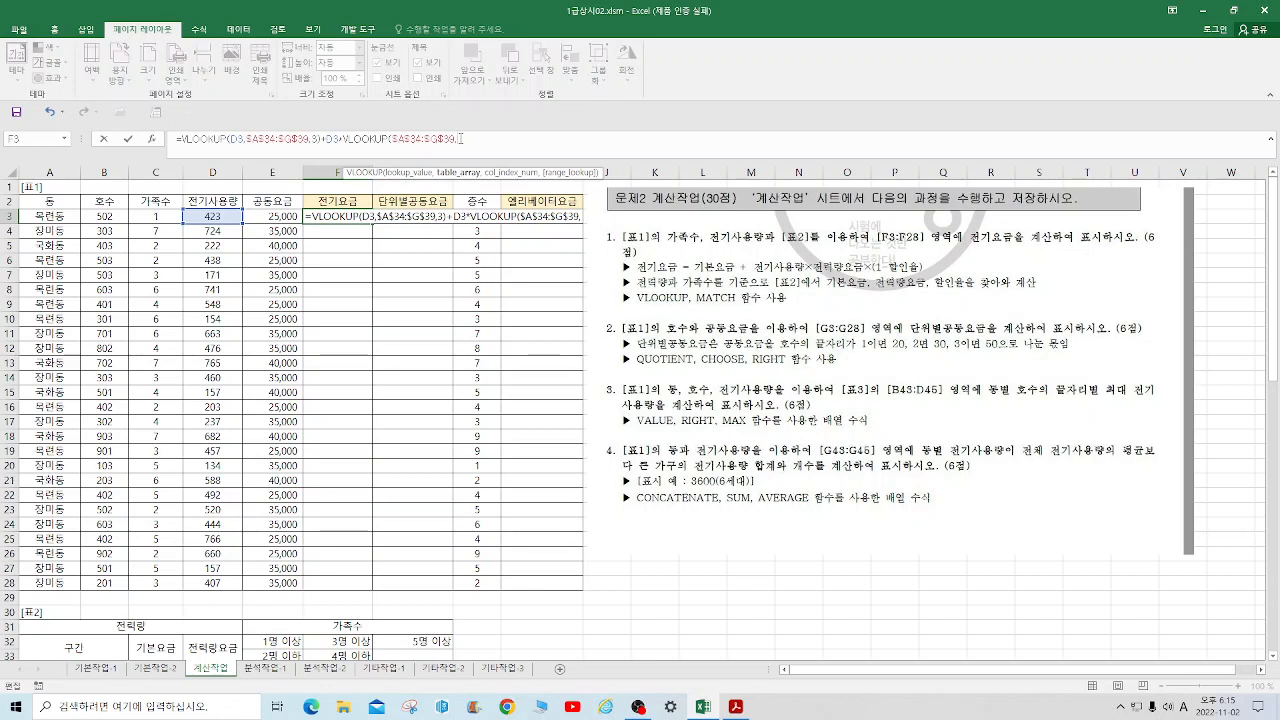
text(4)*()
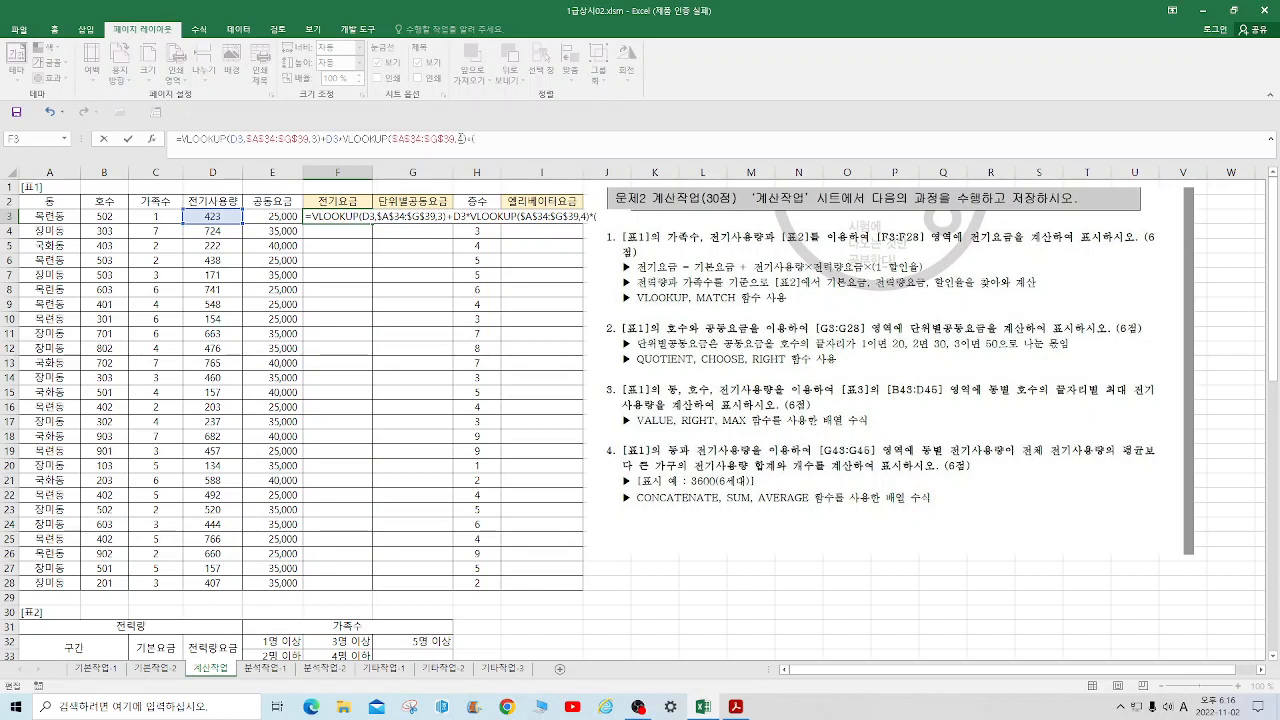
Step: Enter 1- and a third VLOOKUP with D3 as its lookup value inside the parenthesis
text(1-vl)
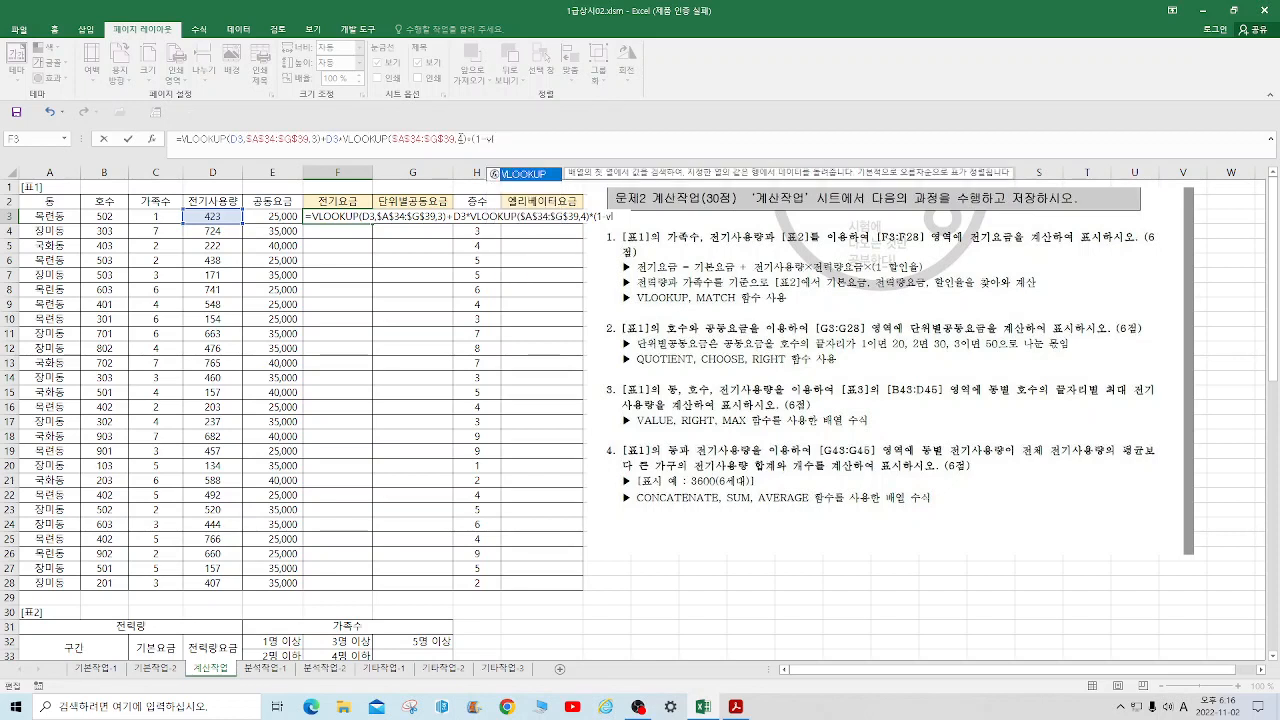
key(Tab)
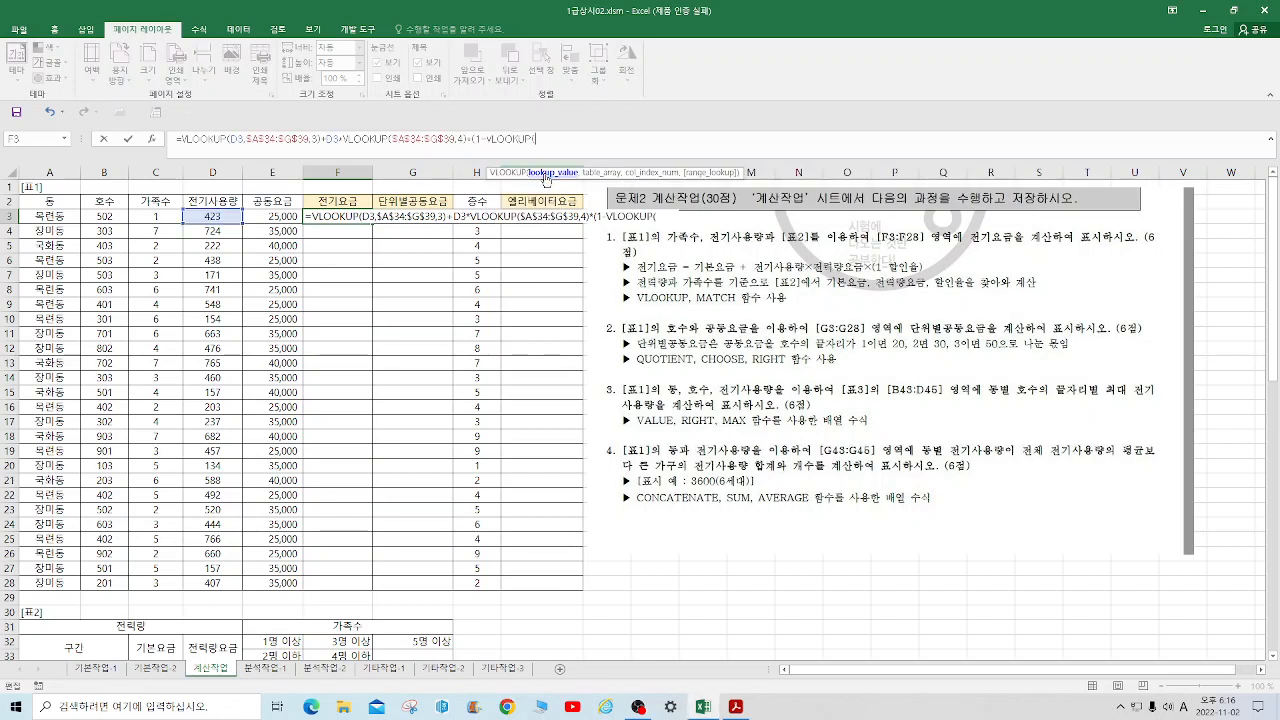
click(229, 216)
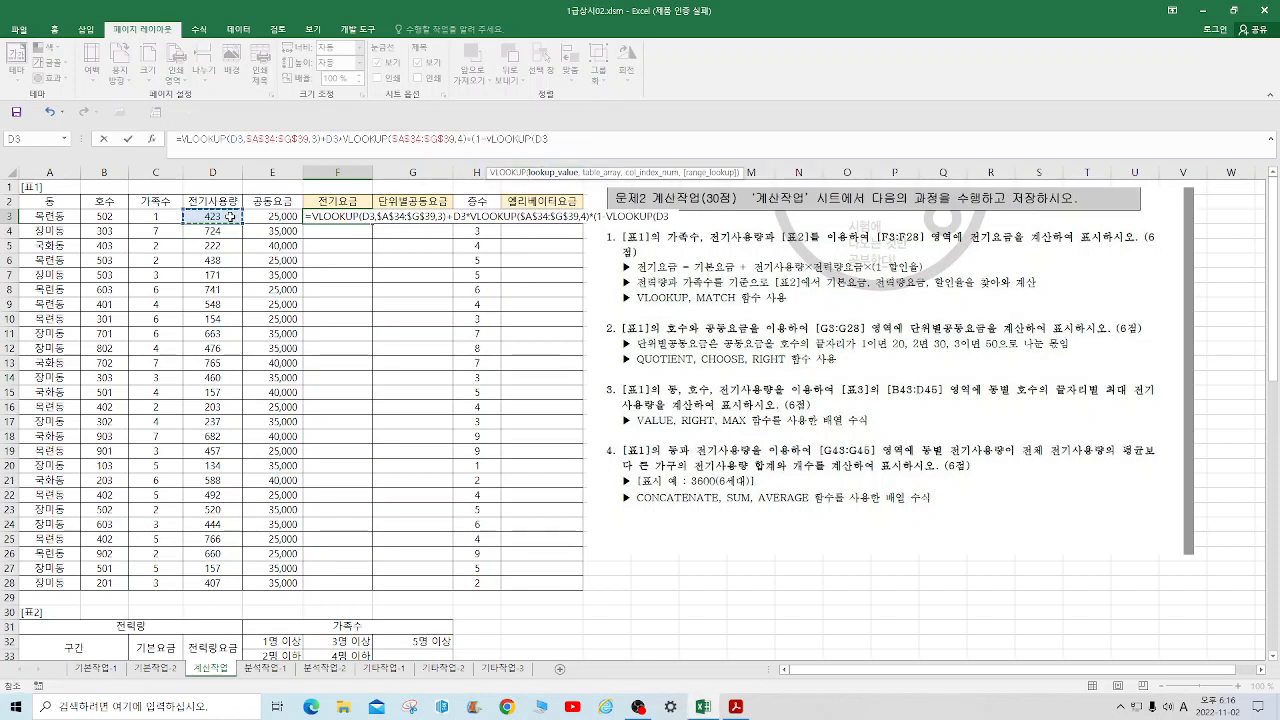
text(,)
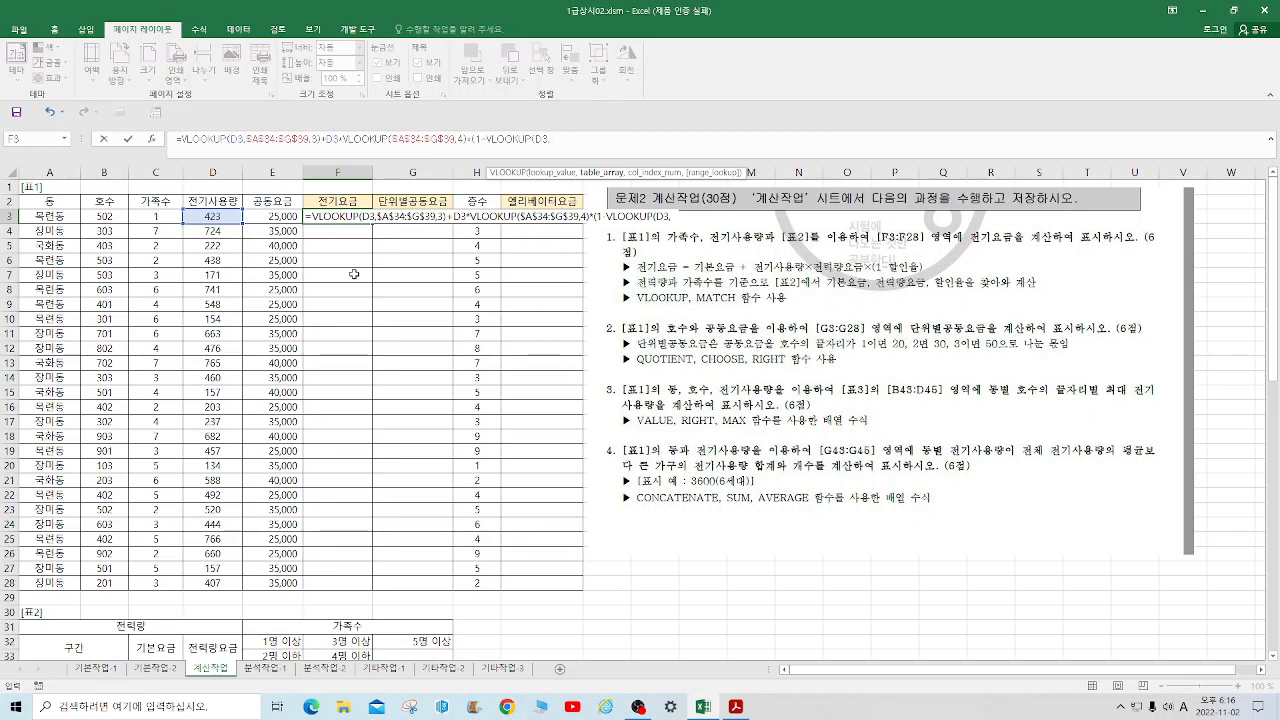
Step: Copy the absolute range $A$34:$G$39 from the second VLOOKUP into the third VLOOKUP as its table range
drag(392, 139, 451, 139)
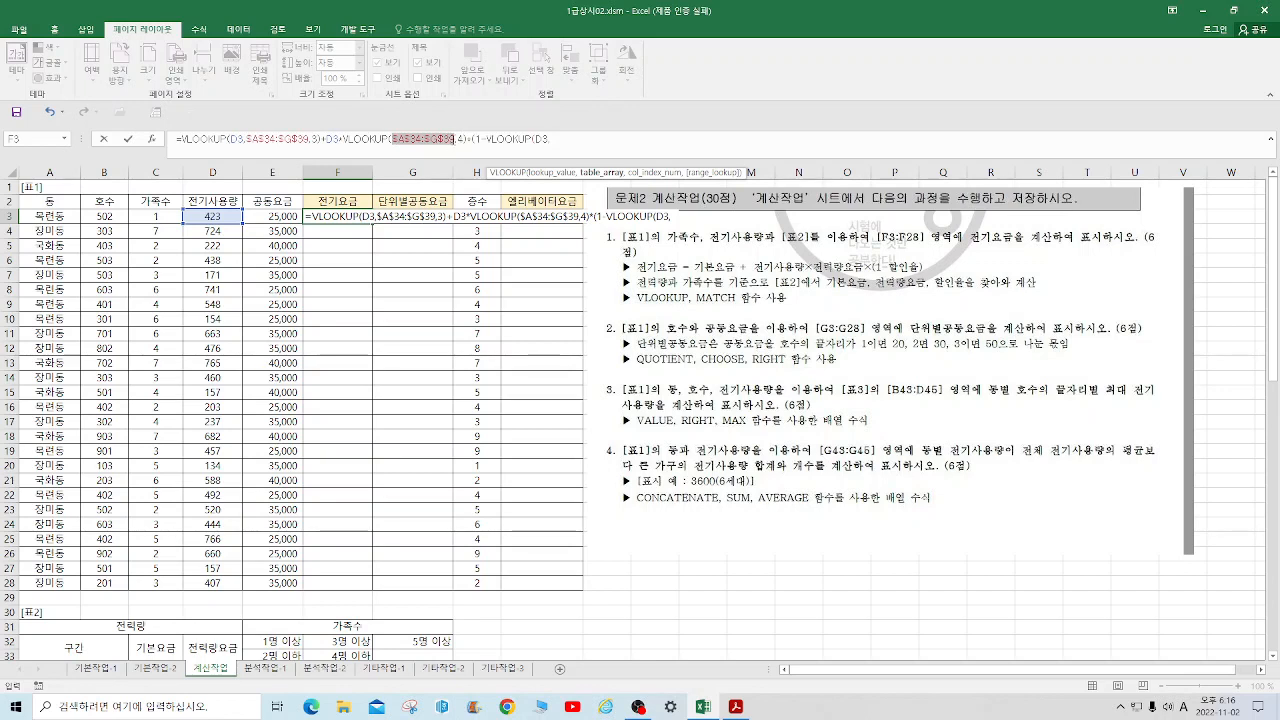
right_click(441, 138)
click(458, 162)
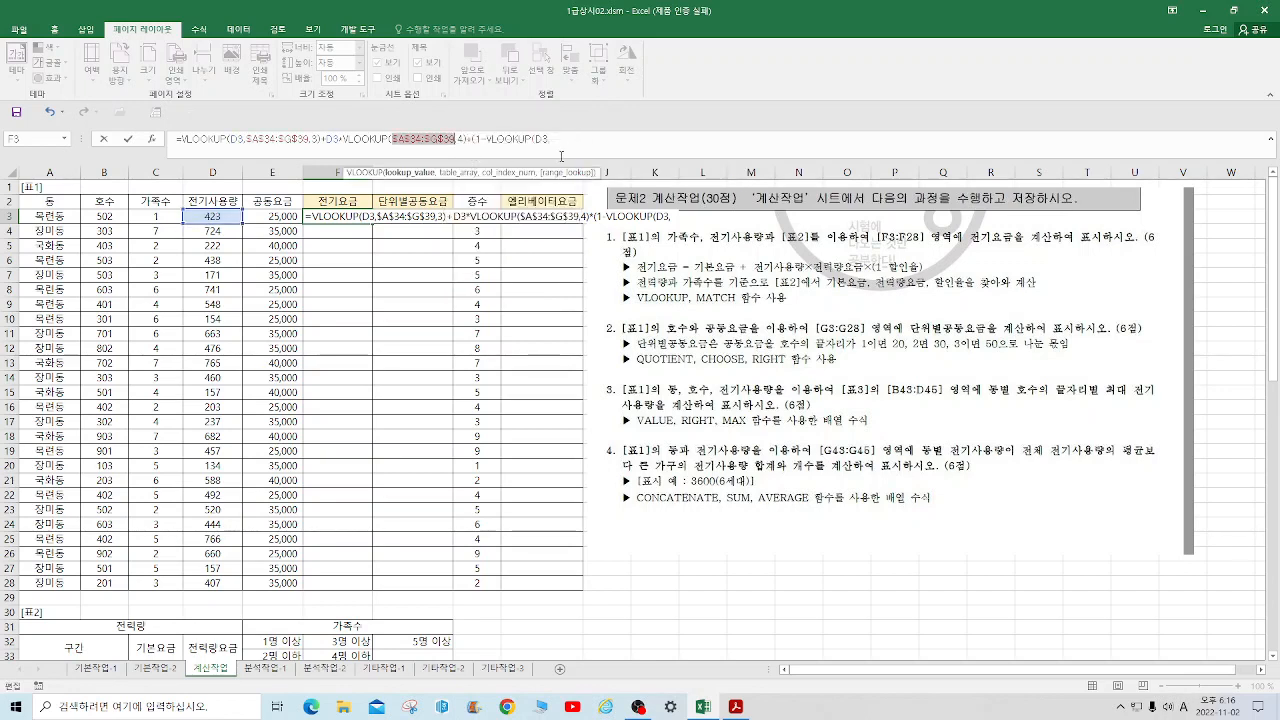
click(567, 140)
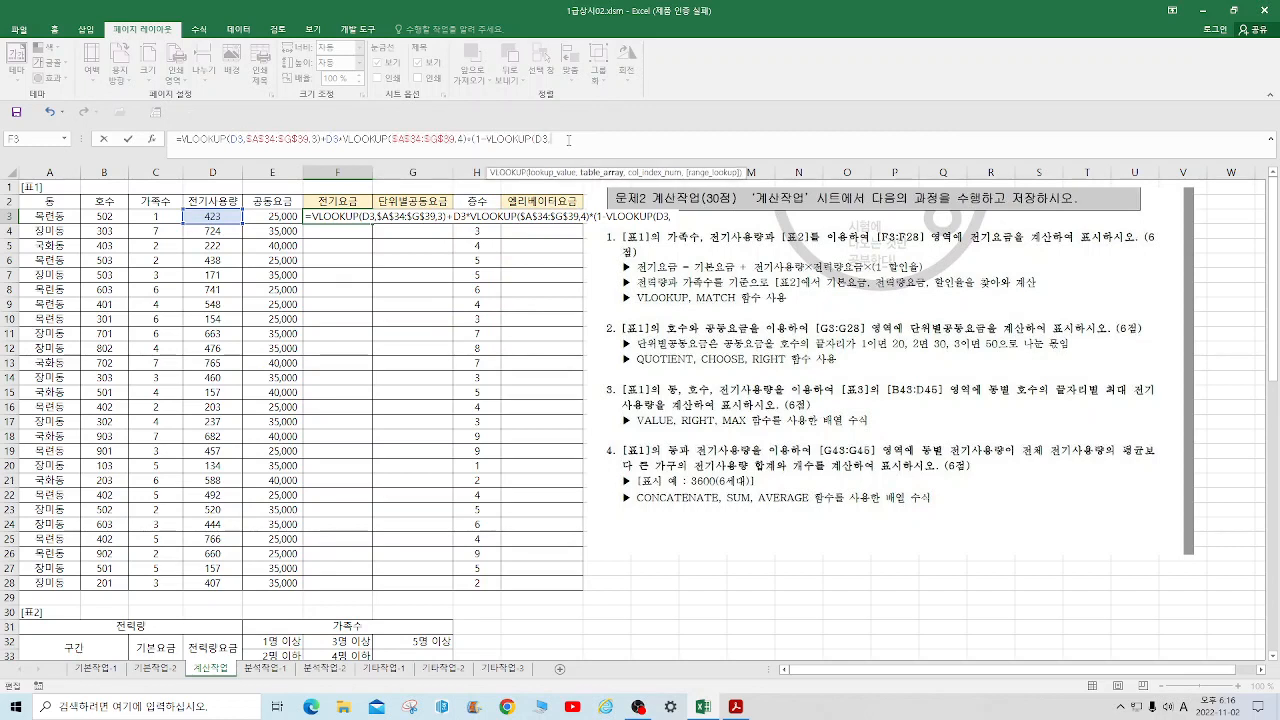
key(ctrl+v)
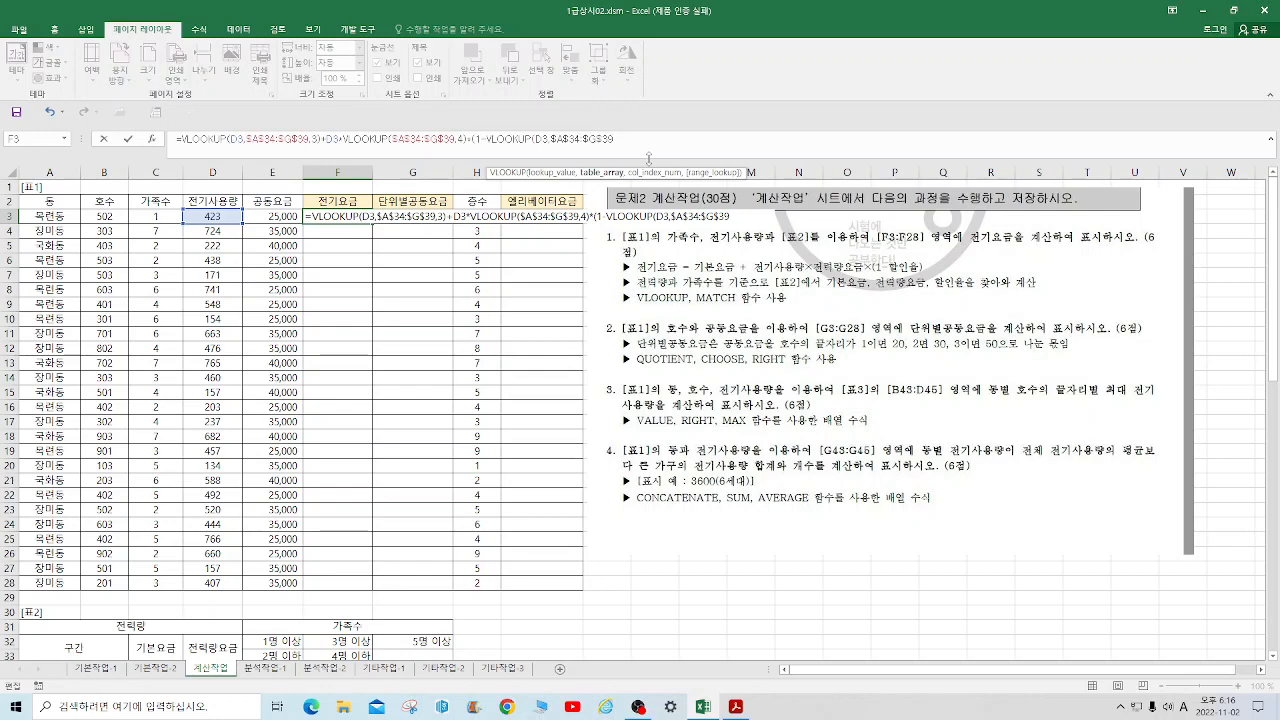
Step: Add MATCH as the third VLOOKUP's column index, using C3, the absolute range $E$32:$G$32 and match type 1, followed by a plus sign
text(,match)
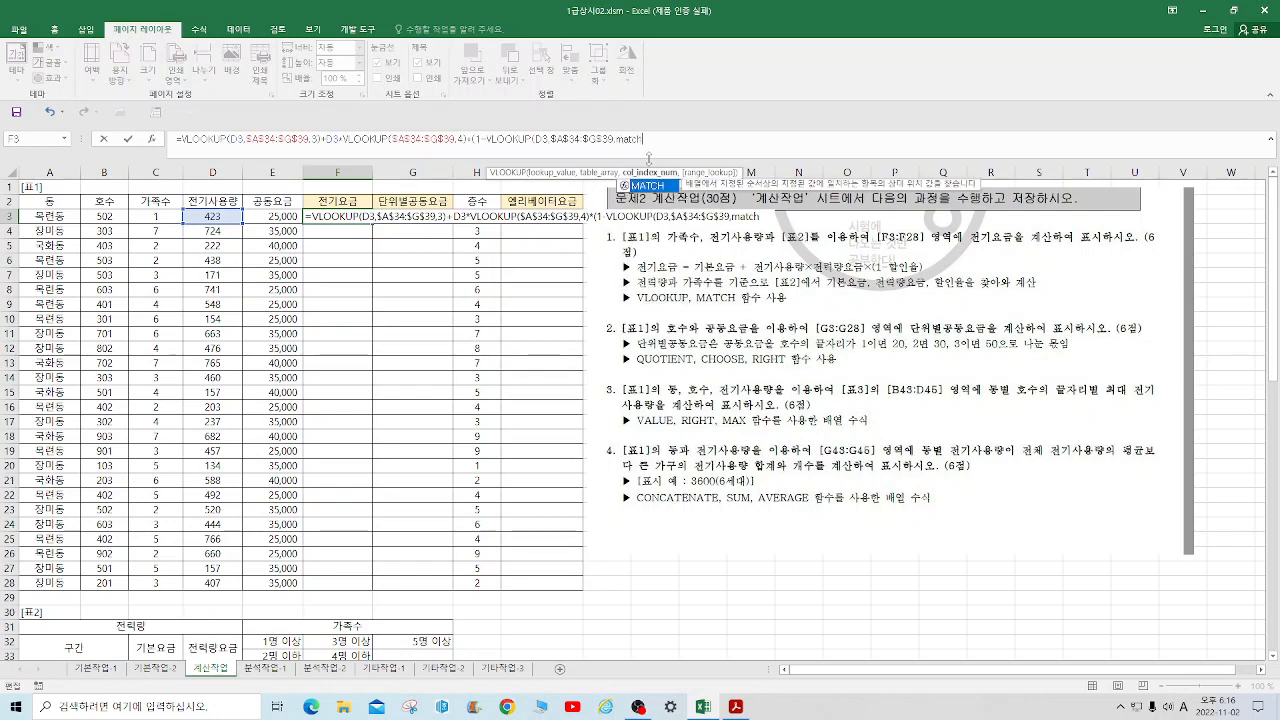
text(()
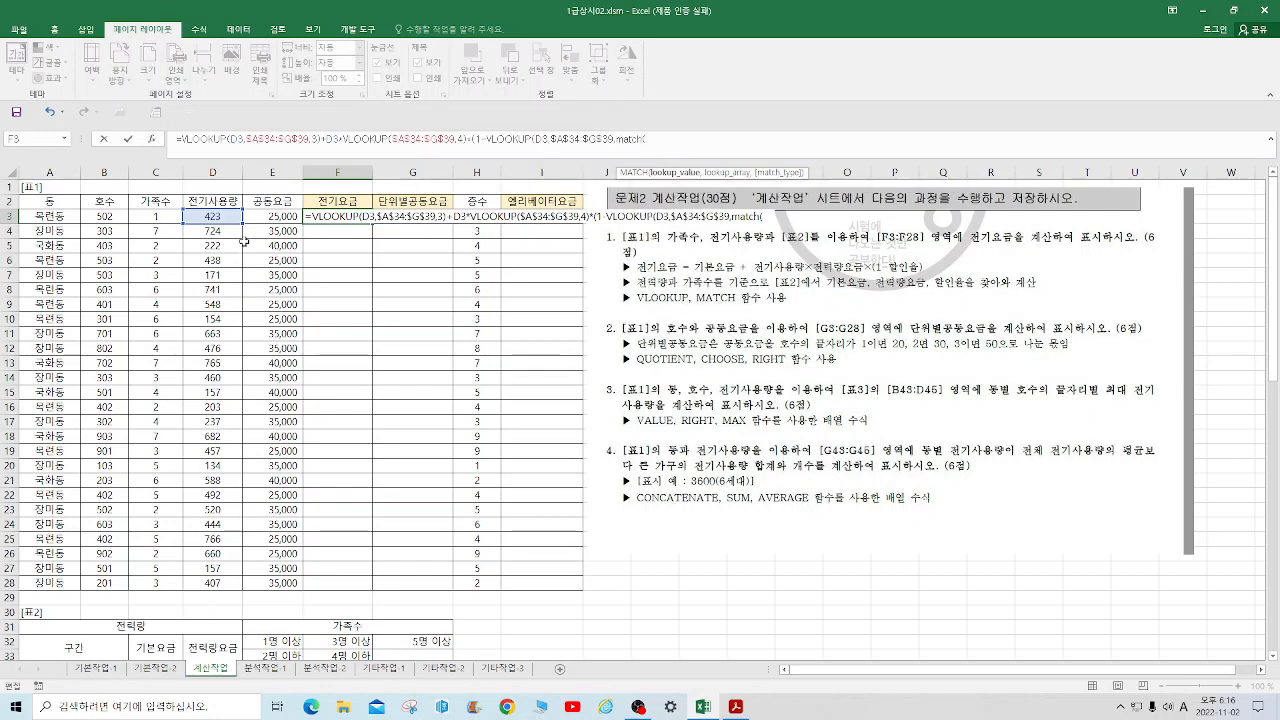
click(157, 219)
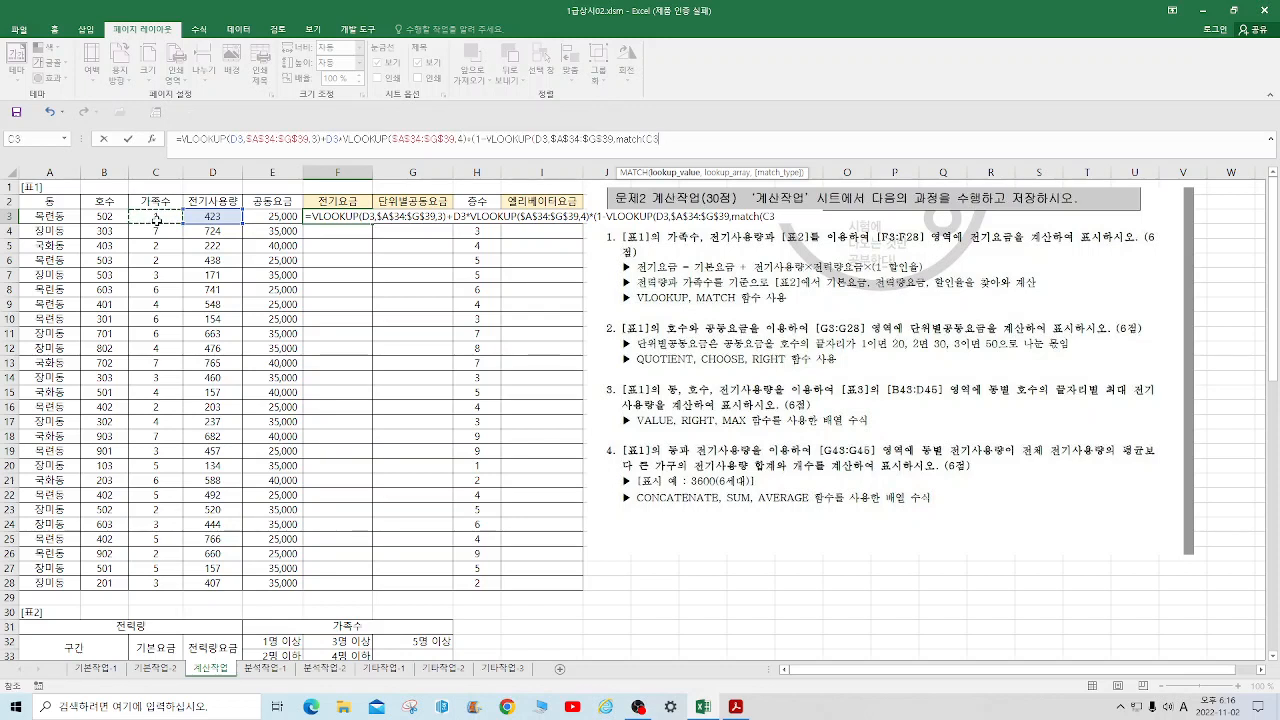
text(,)
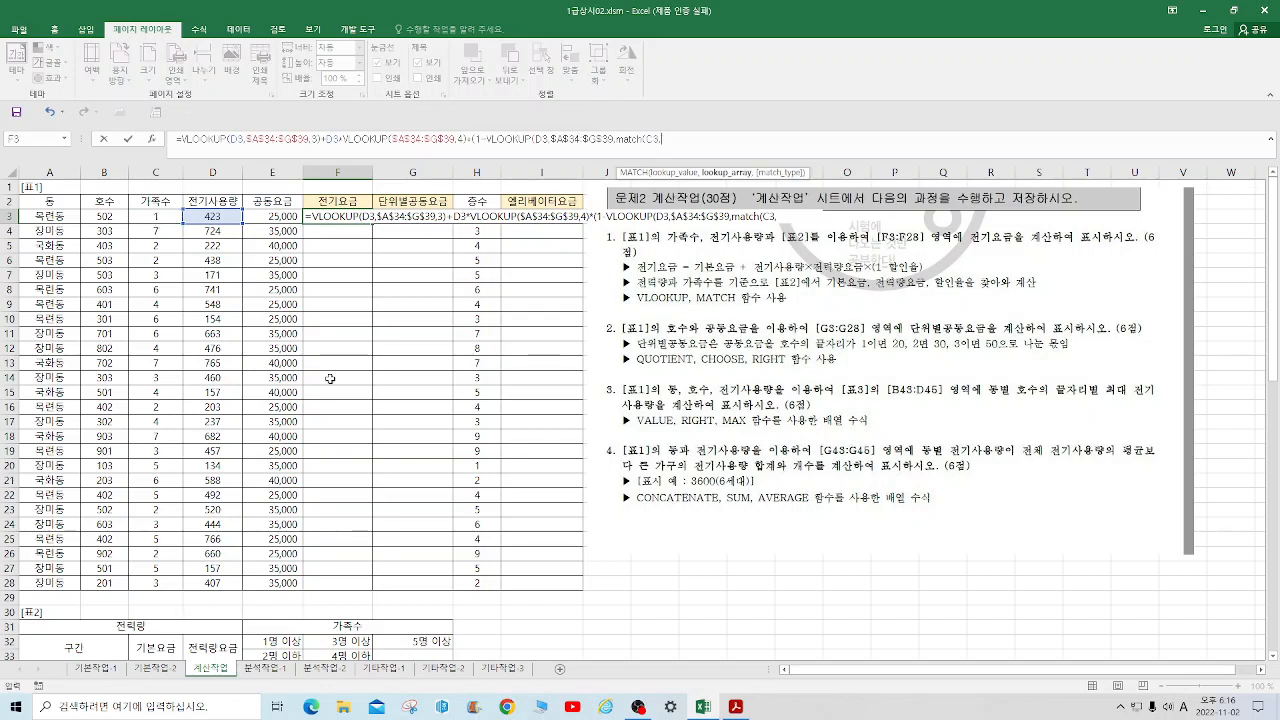
click(268, 644)
drag(288, 648, 430, 645)
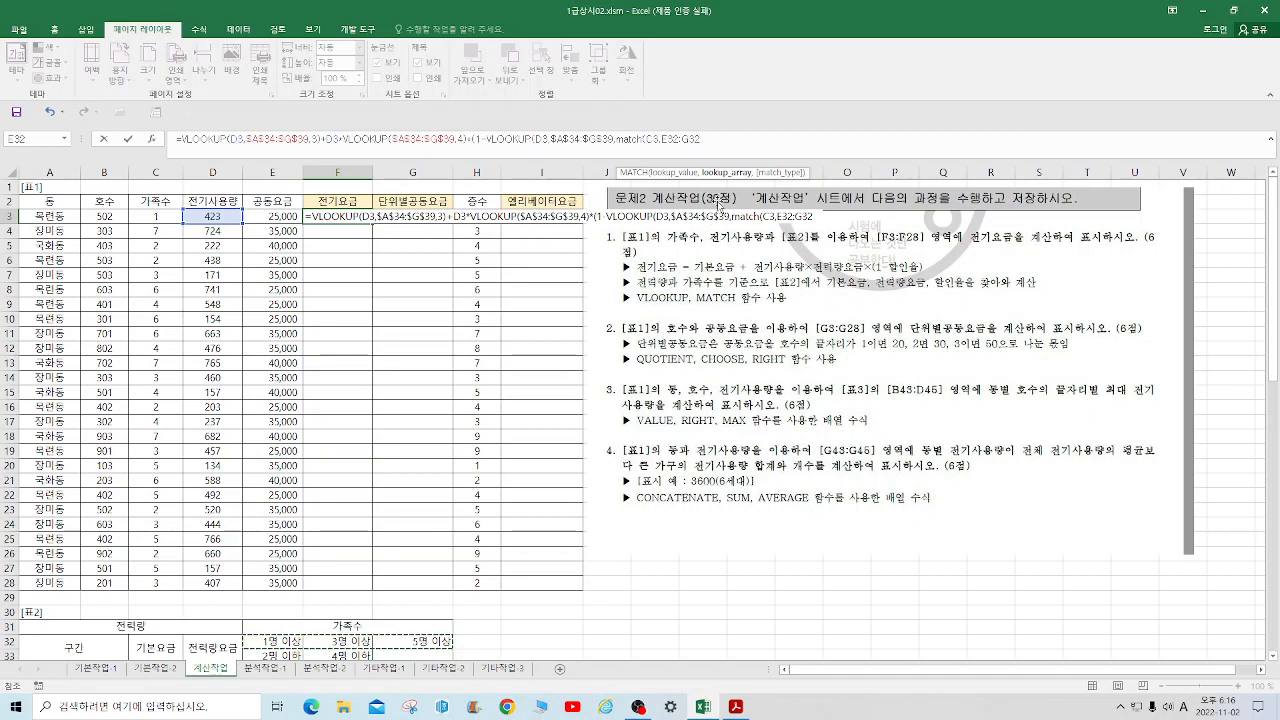
key(F4)
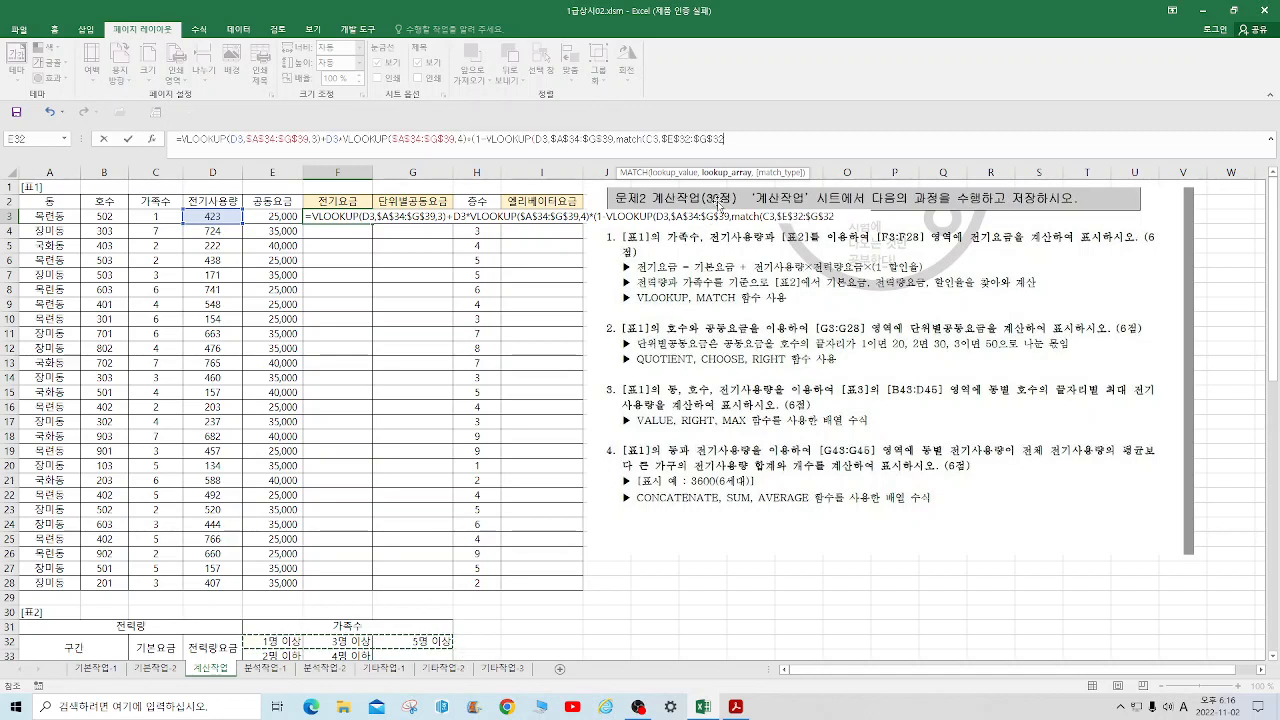
text(,)
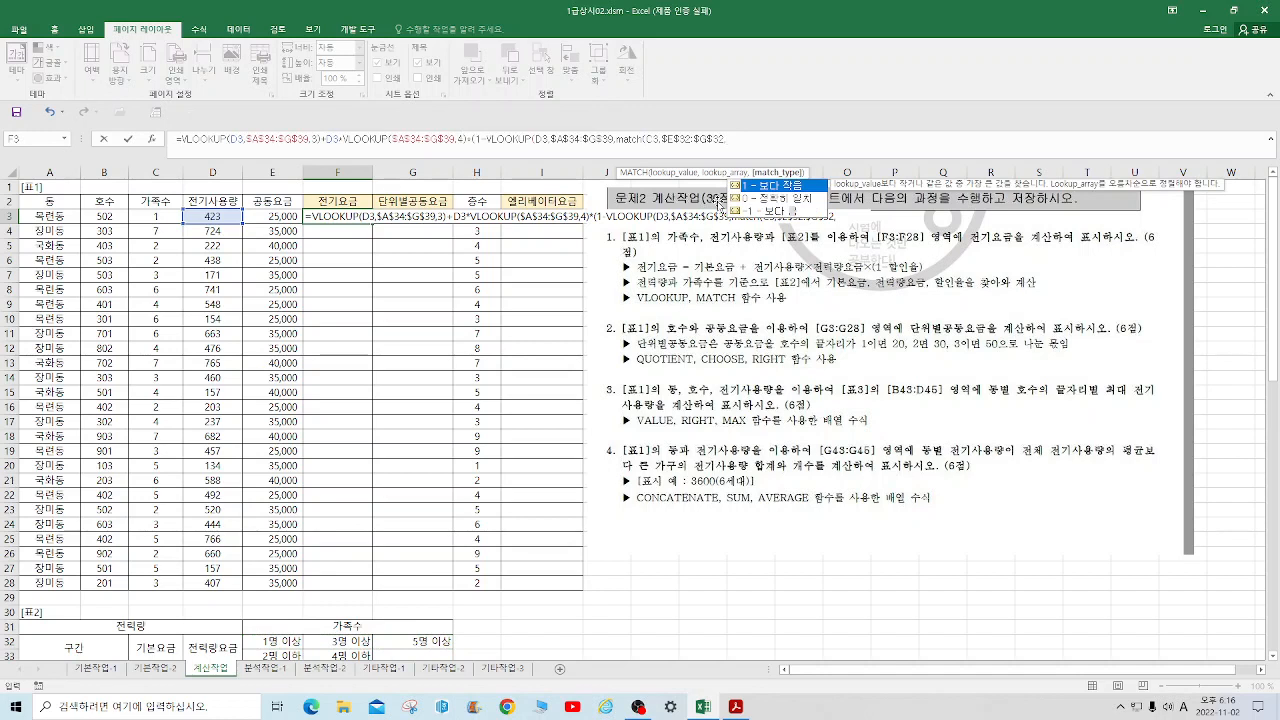
text(1)+)
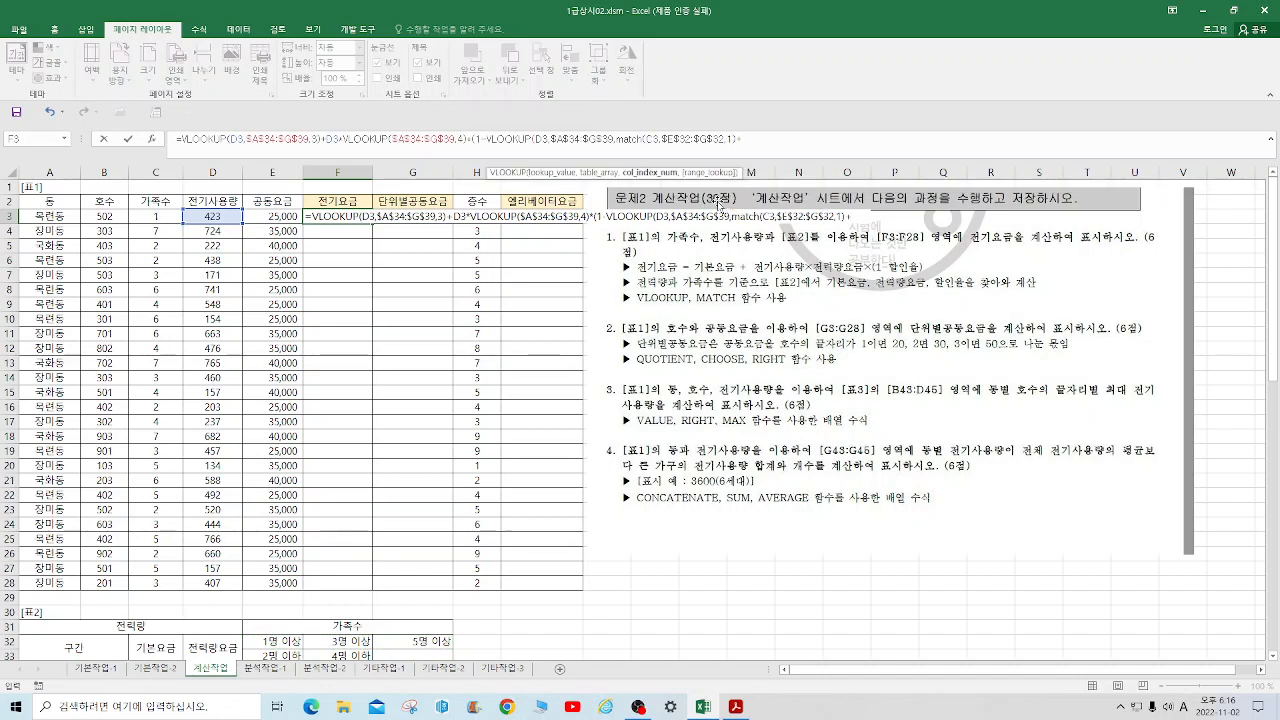
Step: Add 4 to the MATCH result, close the remaining parentheses, and try to enter the F3 formula
drag(1274, 372, 1277, 420)
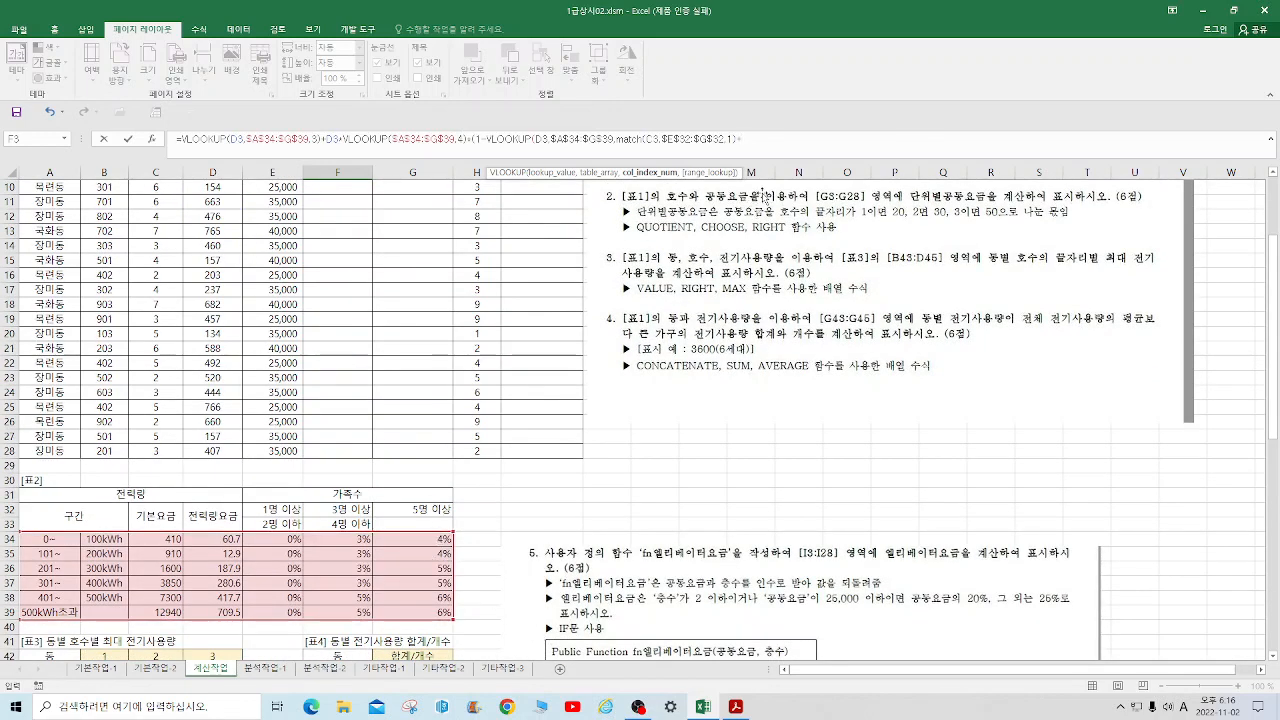
scroll(763, 197, up, 3)
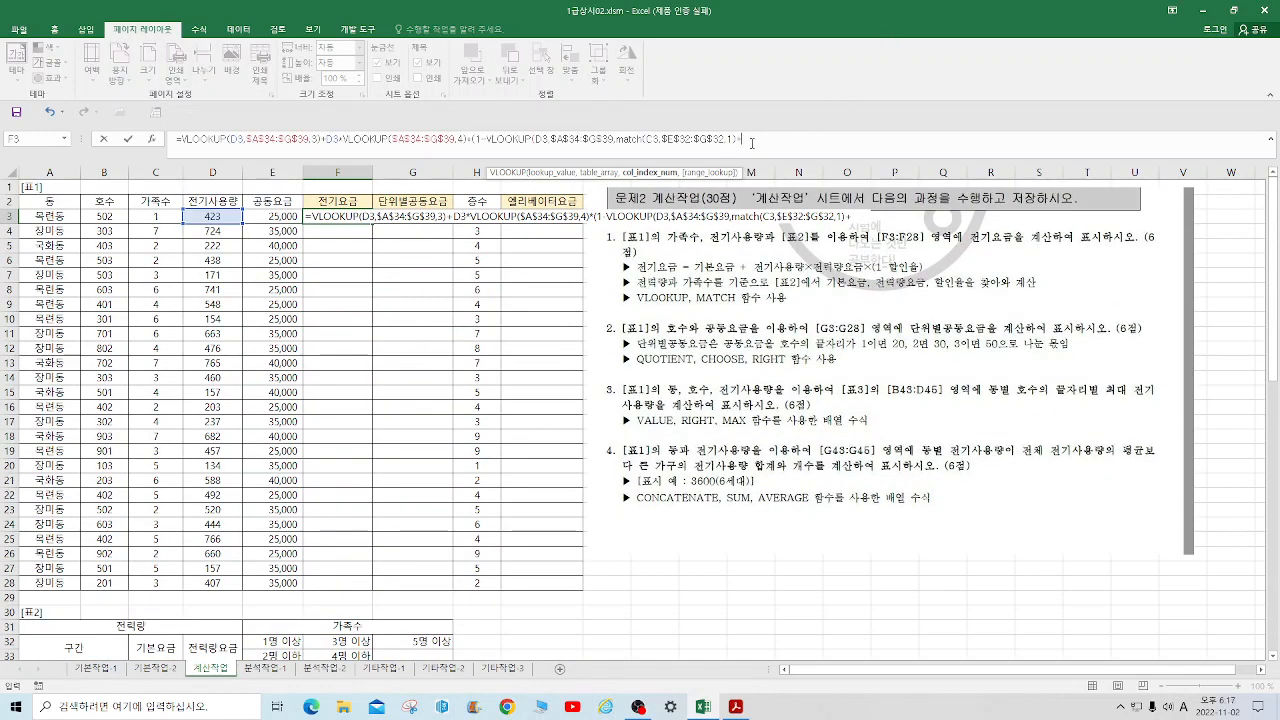
click(751, 142)
text())
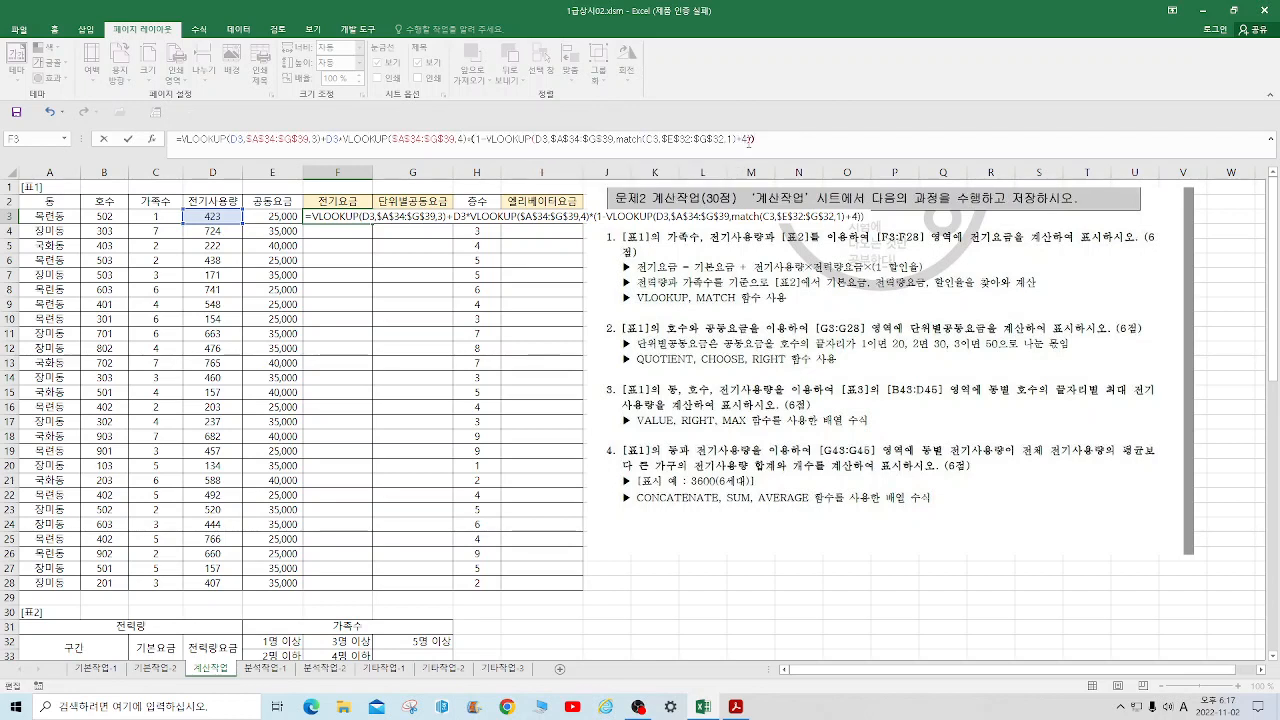
text())
key(Return)
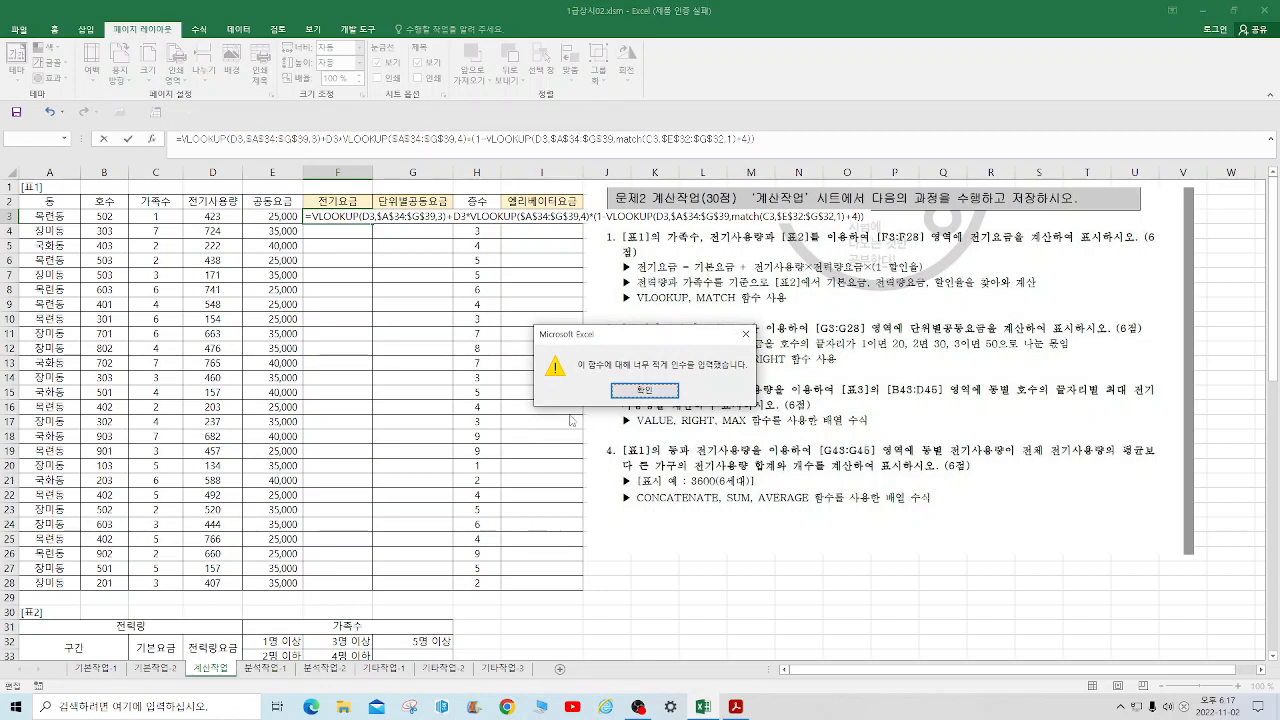
click(644, 390)
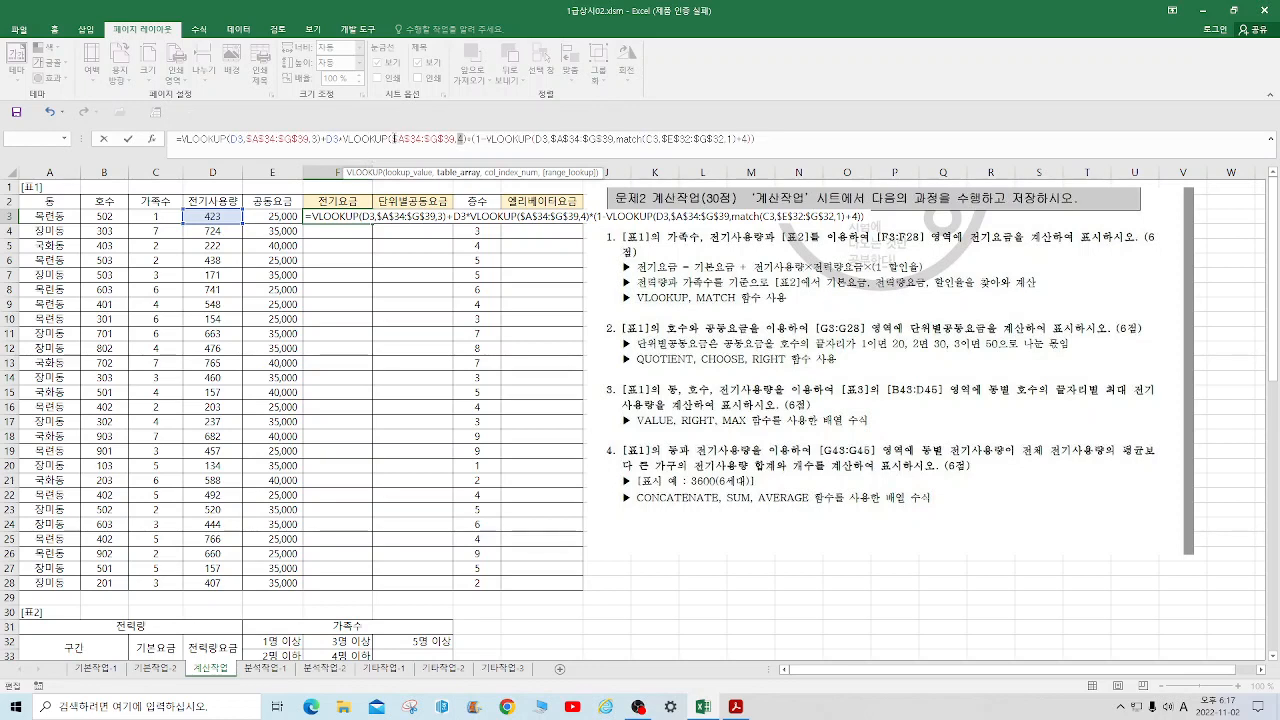
Step: Insert D3 as the missing lookup value of the second VLOOKUP and fill the F3 formula down to F28
click(393, 139)
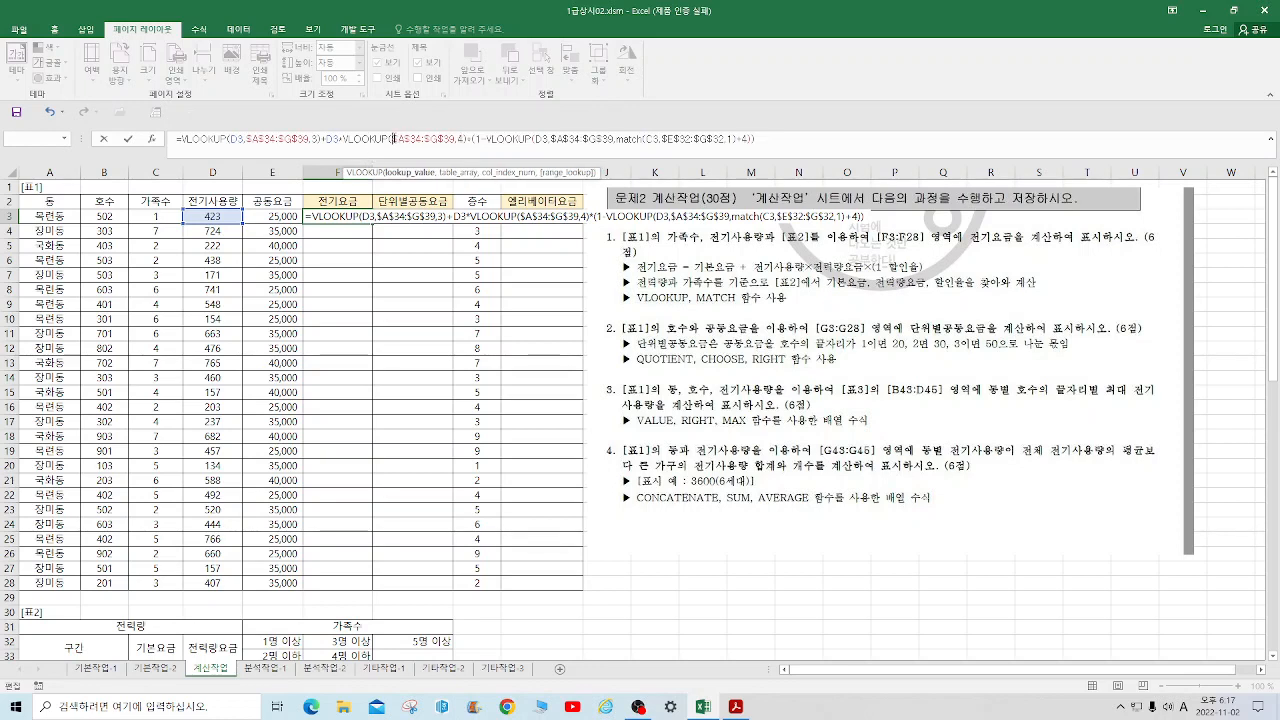
click(207, 217)
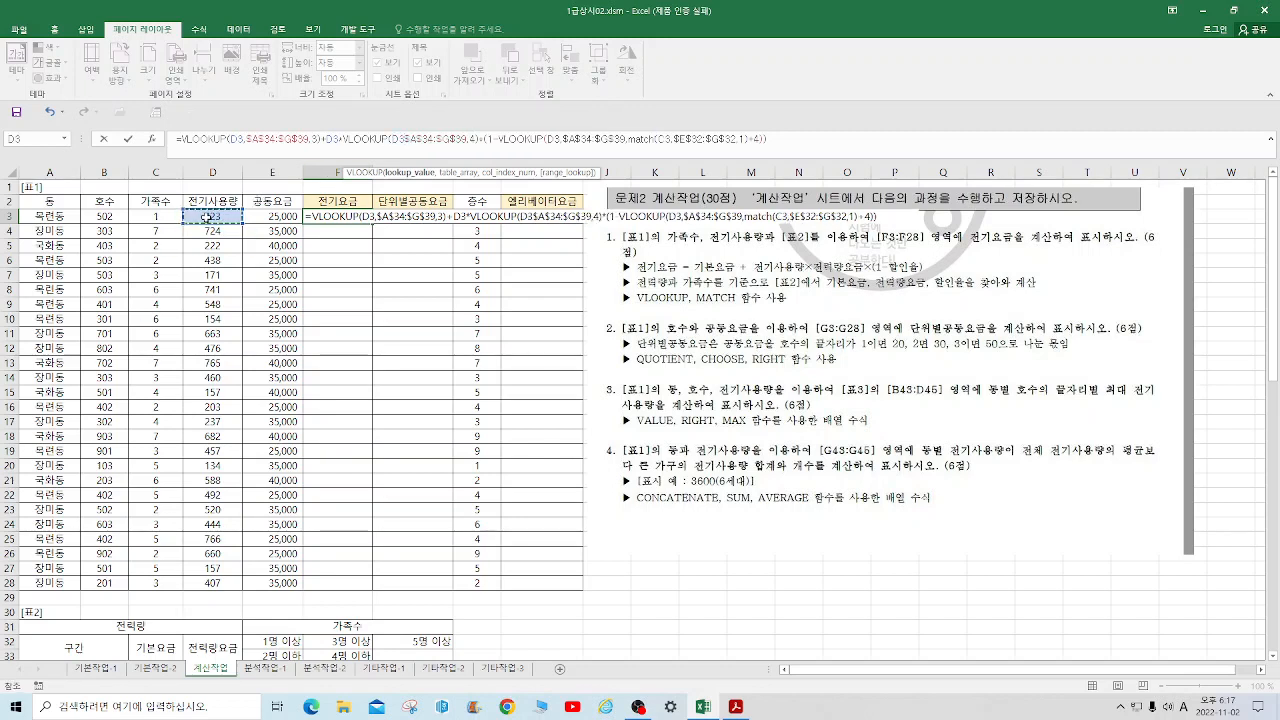
text(,)
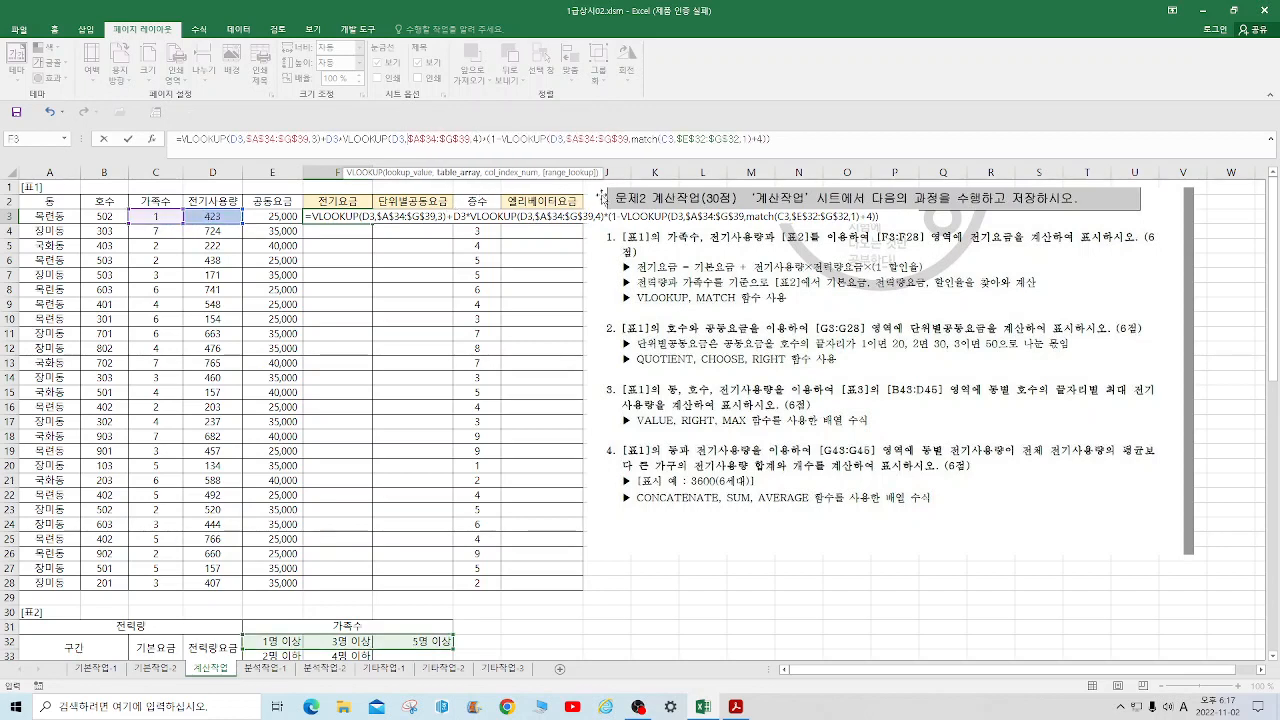
click(797, 139)
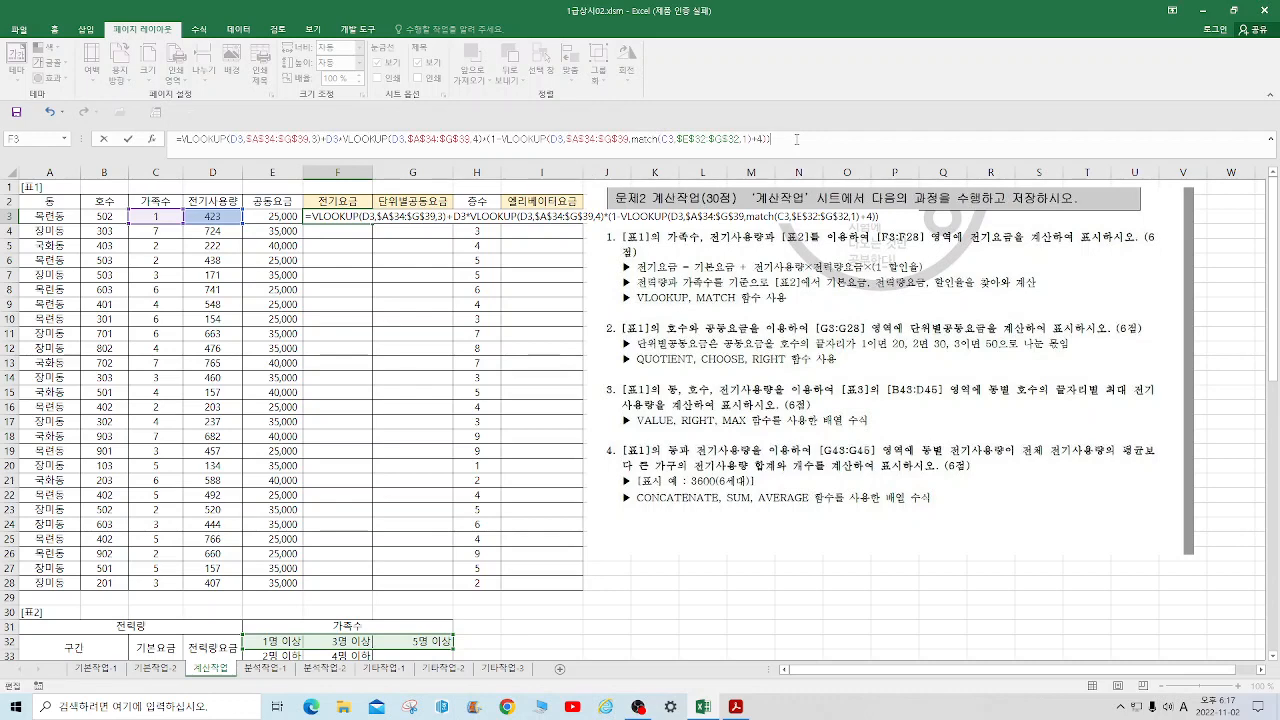
key(Return)
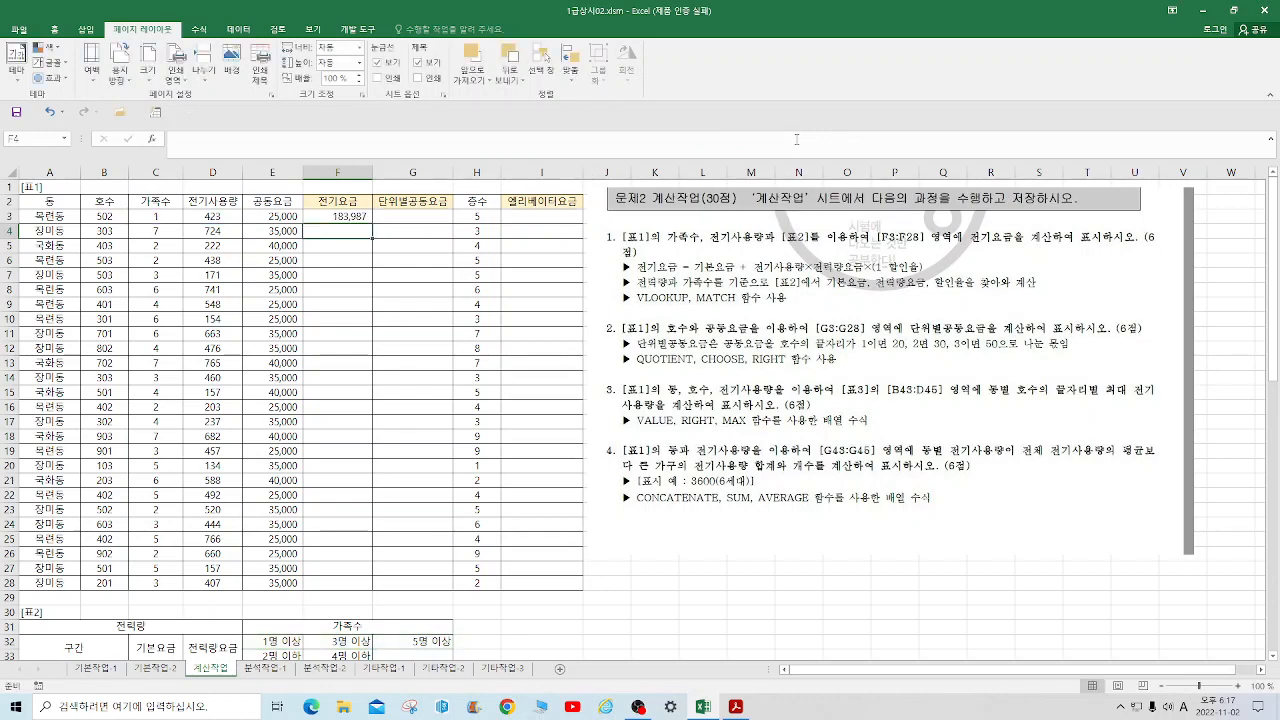
click(350, 217)
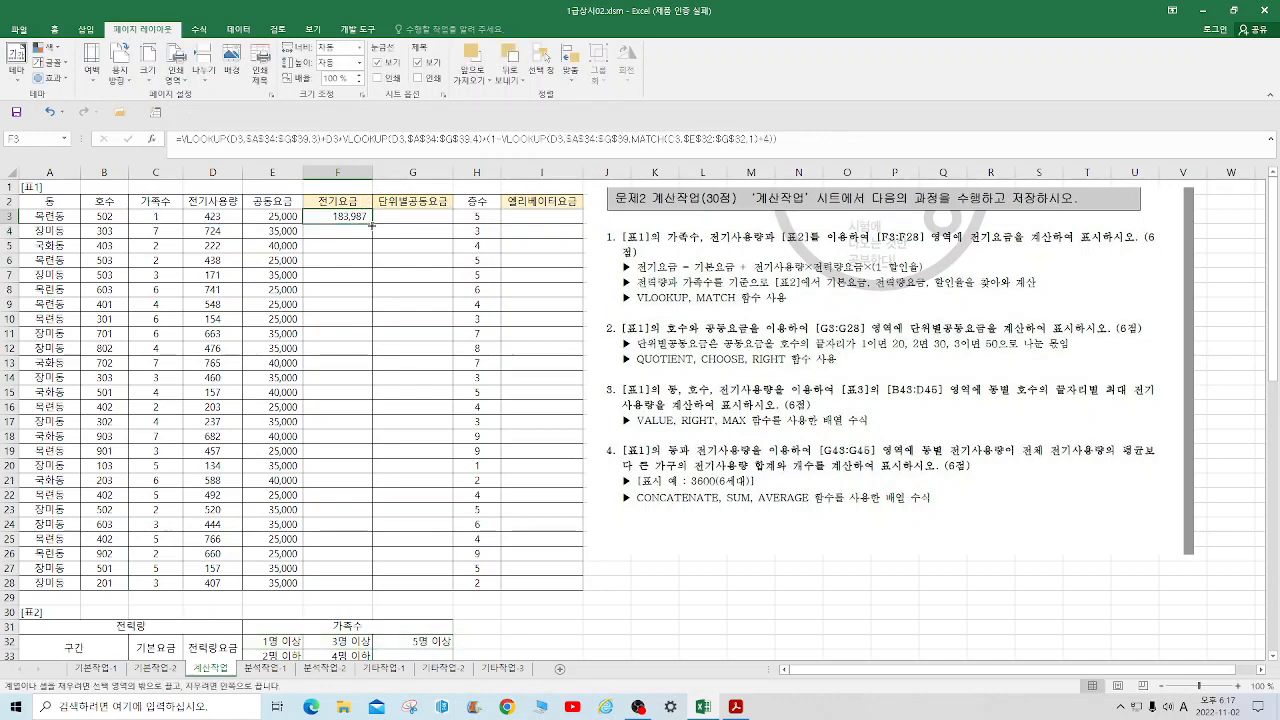
double_click(371, 225)
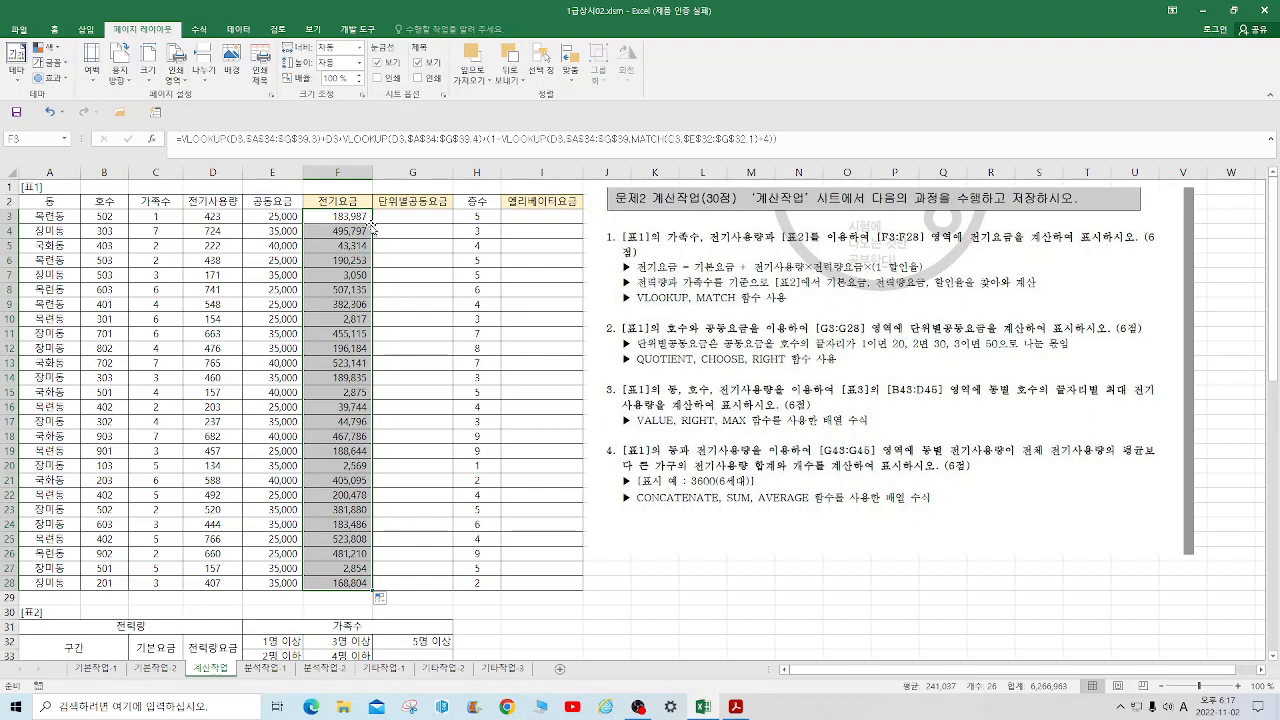
Step: Begin a QUOTIENT formula in G3 with E3 as the numerator
click(427, 219)
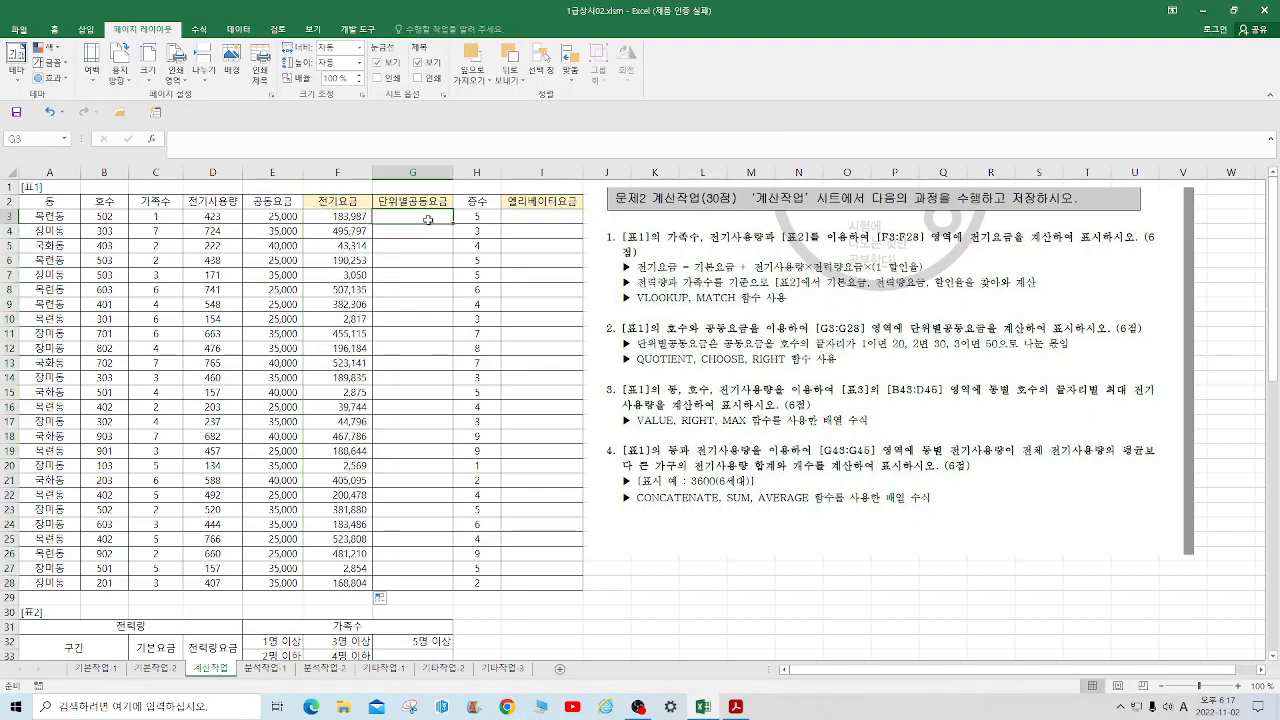
text(=q)
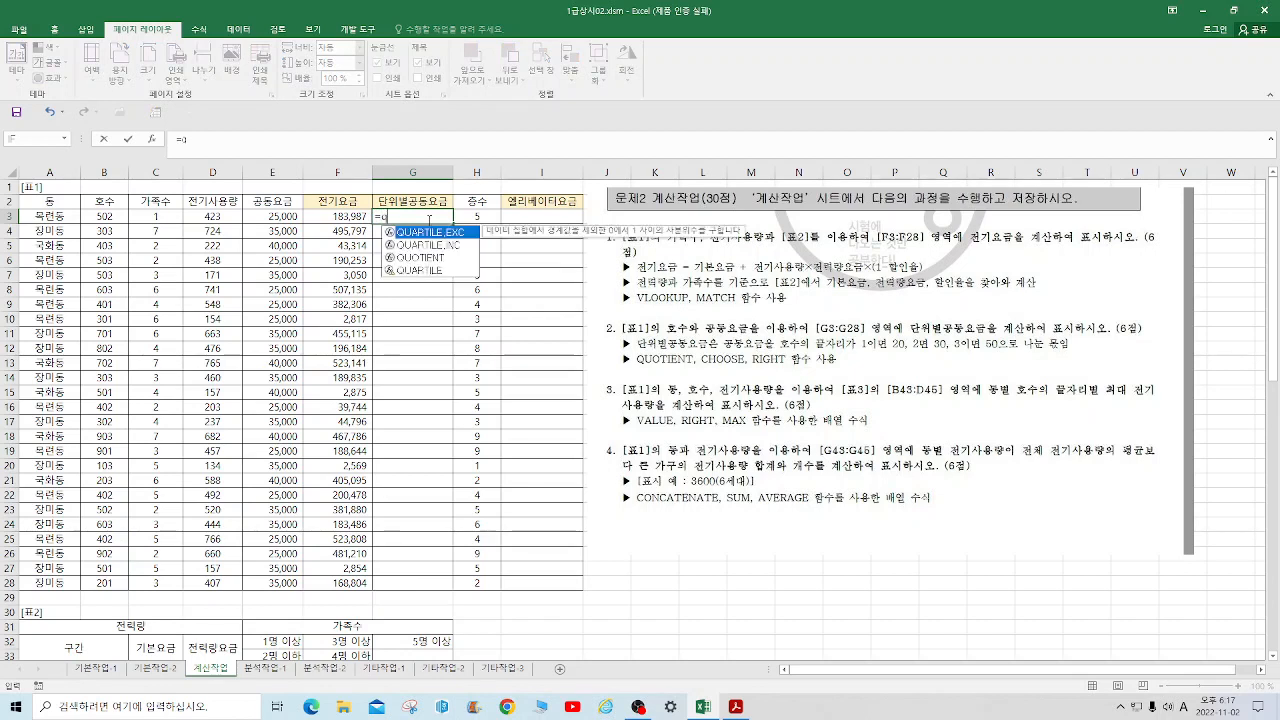
text(uoti)
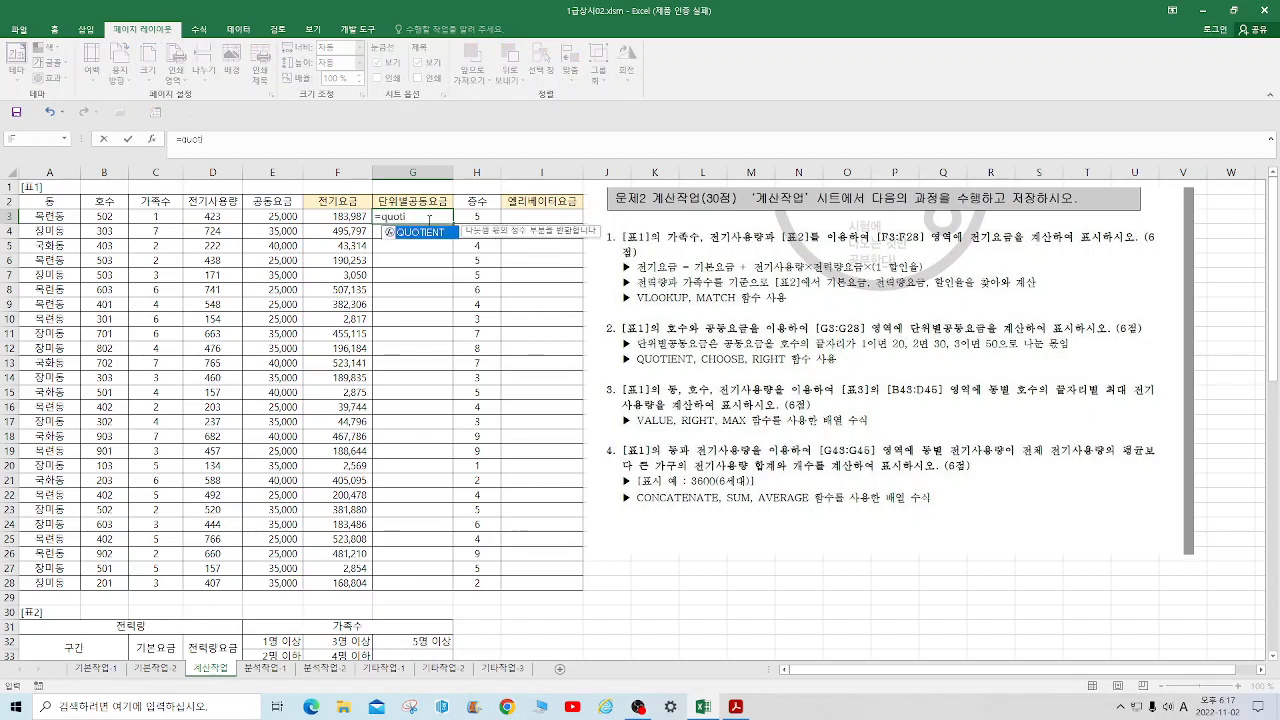
text(ent()
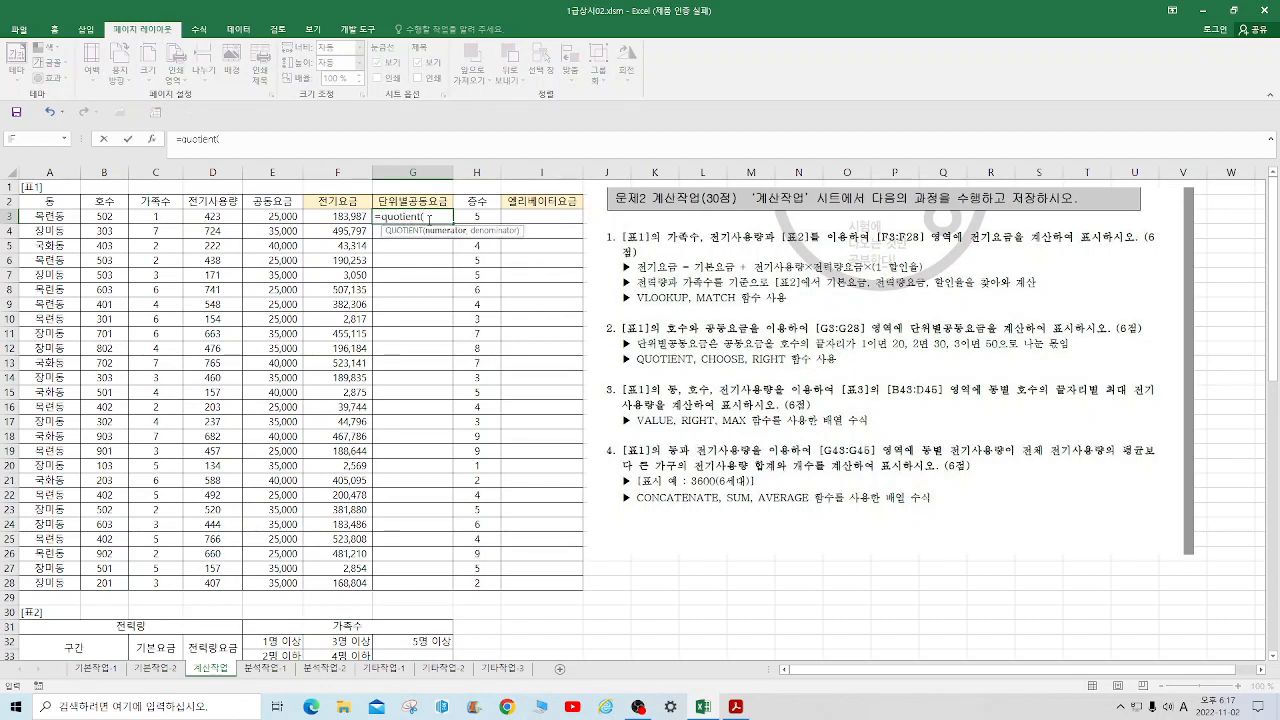
click(256, 218)
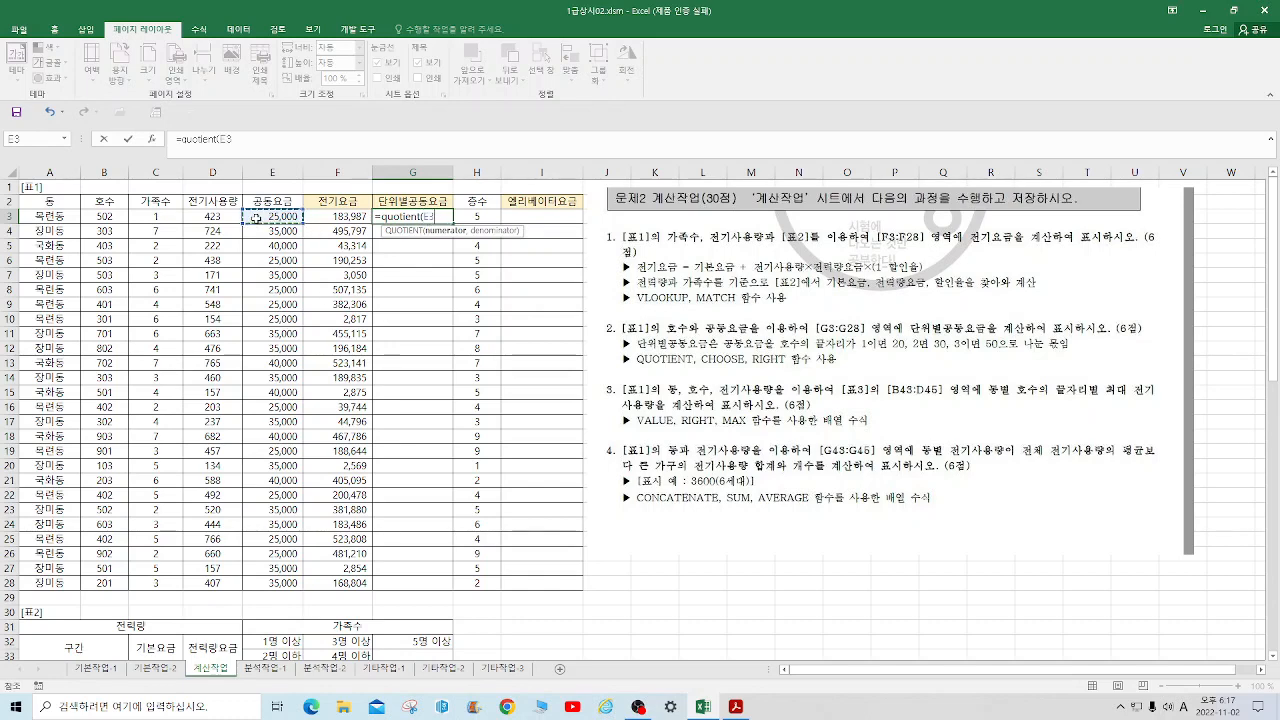
Step: Complete the G3 formula with CHOOSE(RIGHT(B3,1),20,30,50) as the QUOTIENT denominator and fill it down to G28
text(,choose()
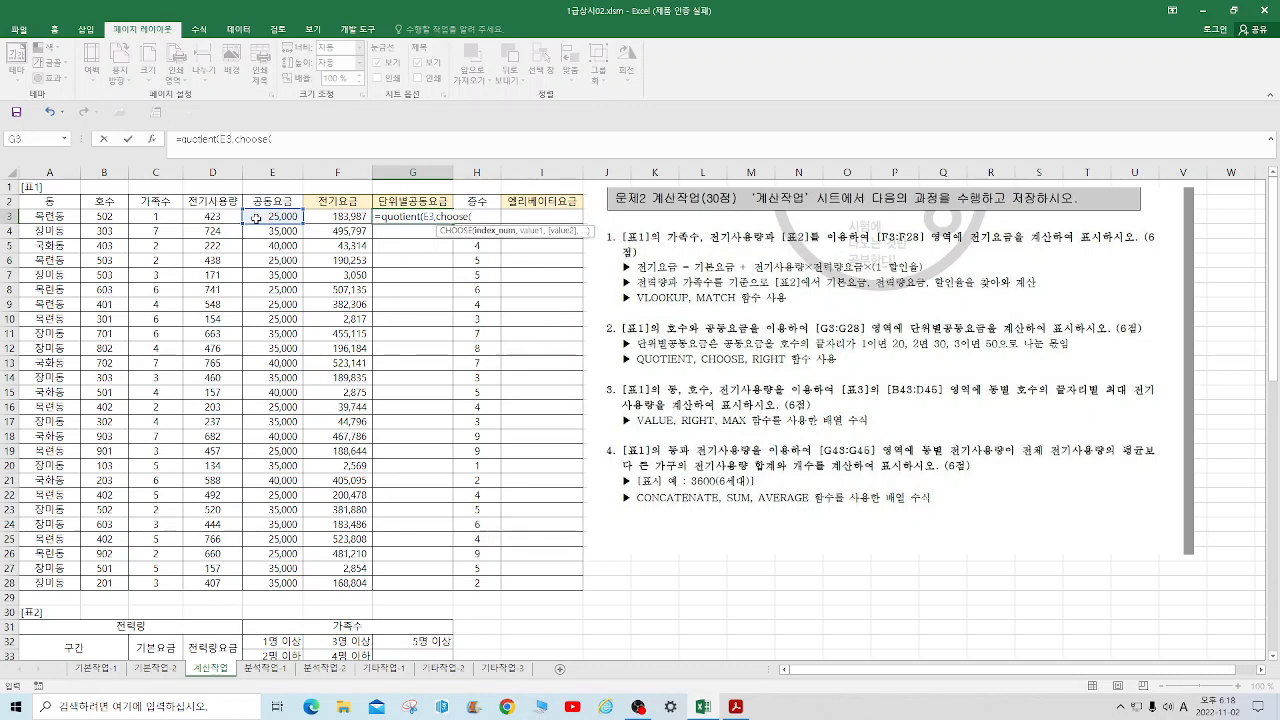
text(right)
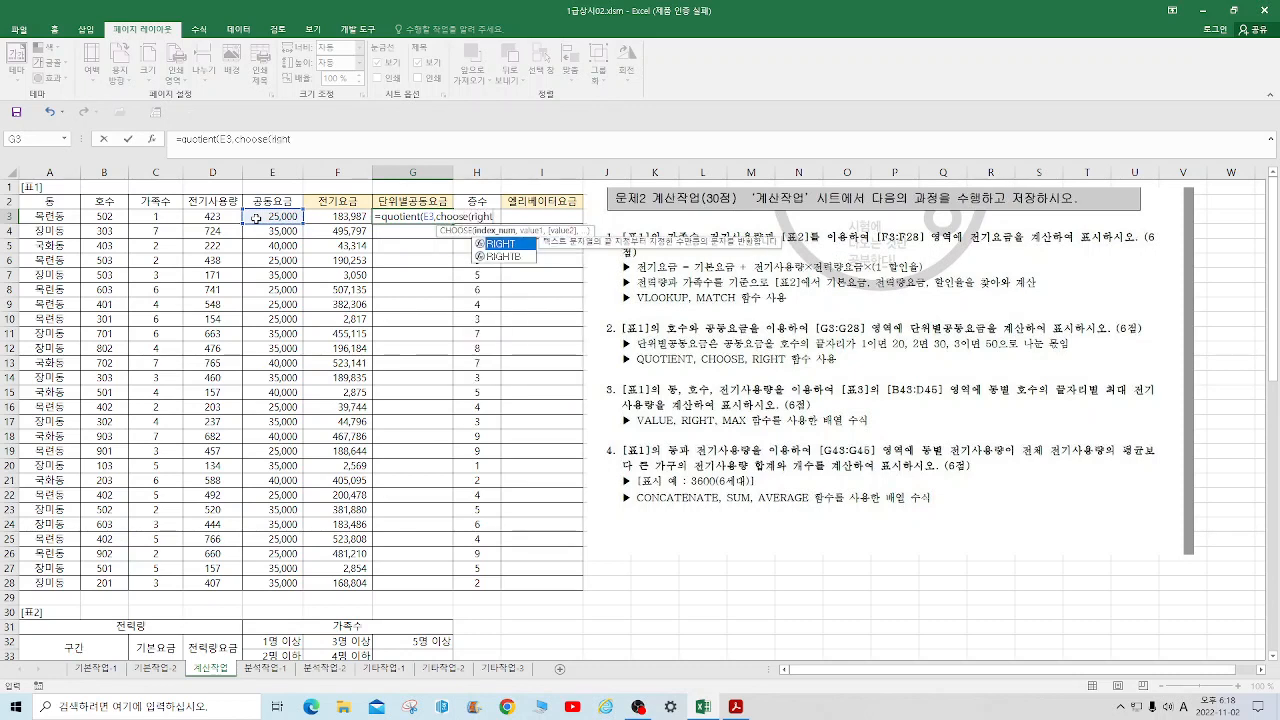
text(()
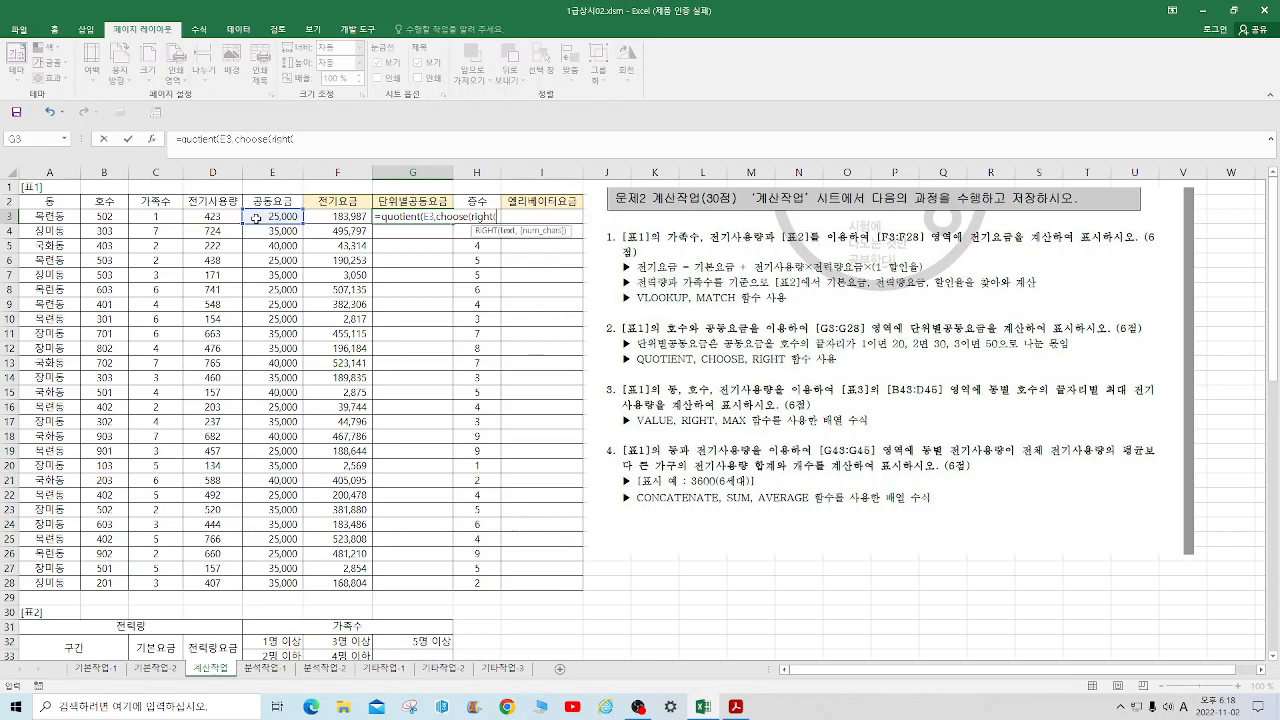
click(97, 216)
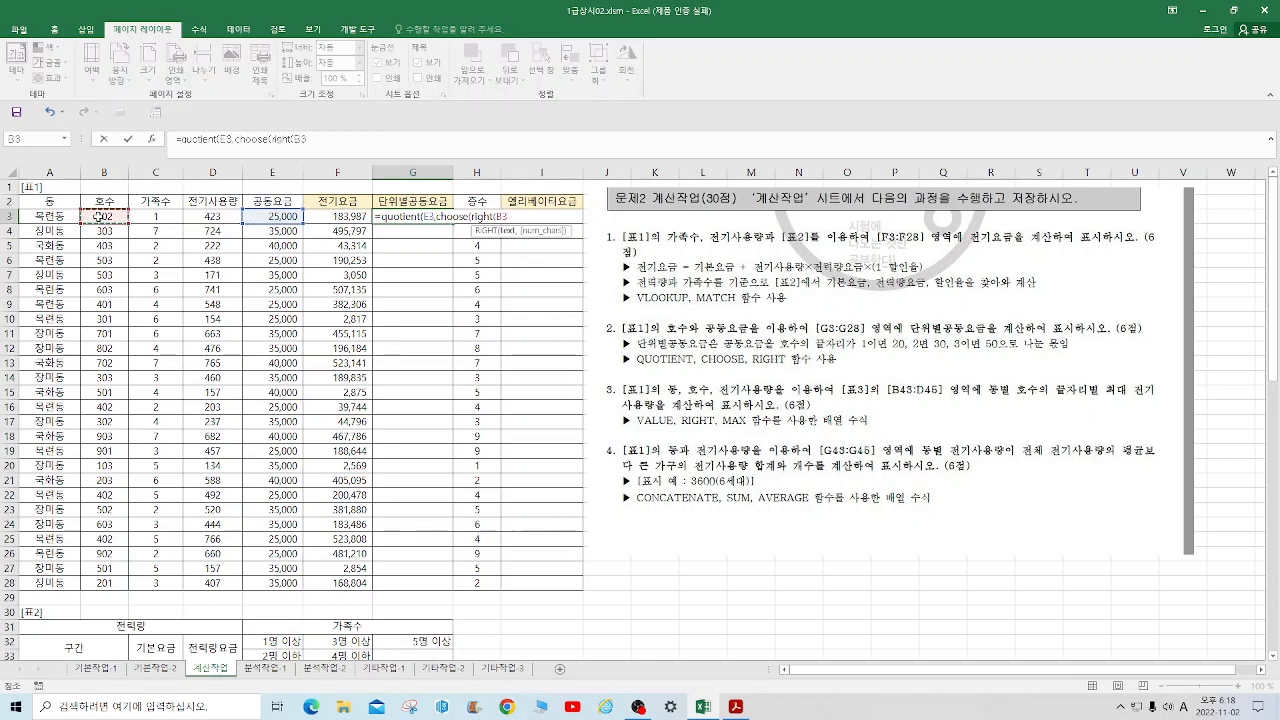
text(,1),20,)
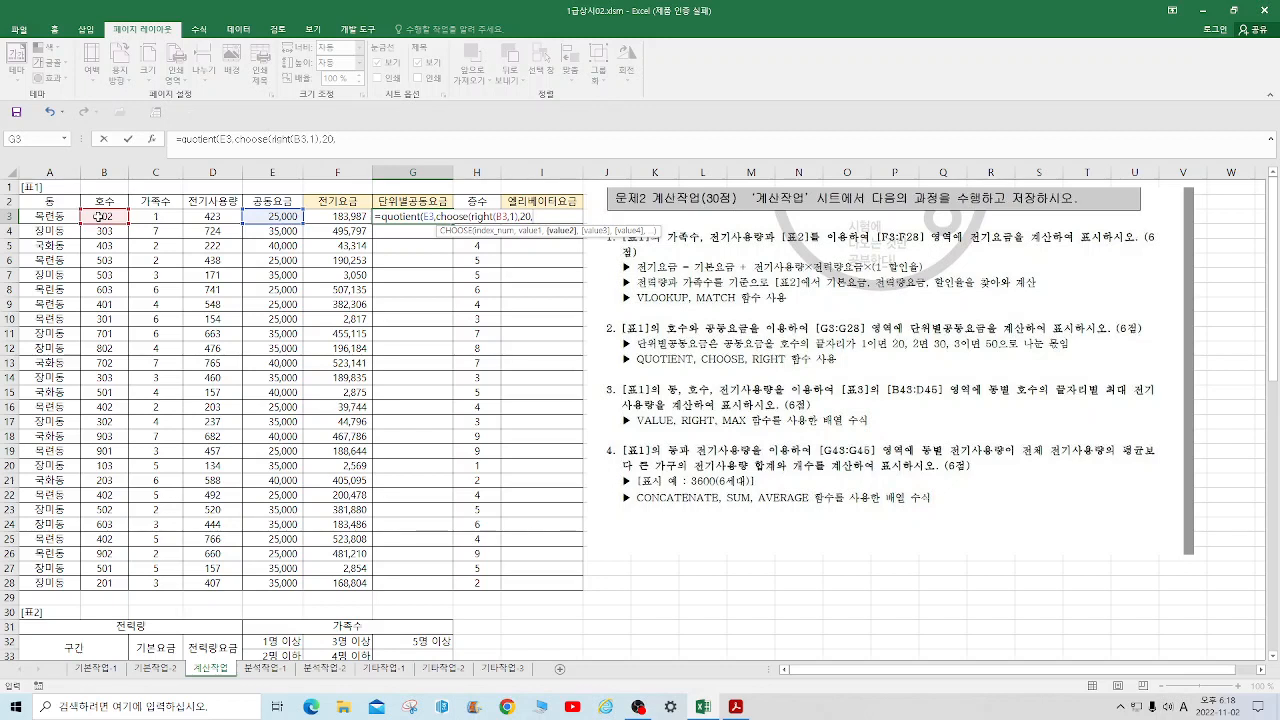
text(30,50)
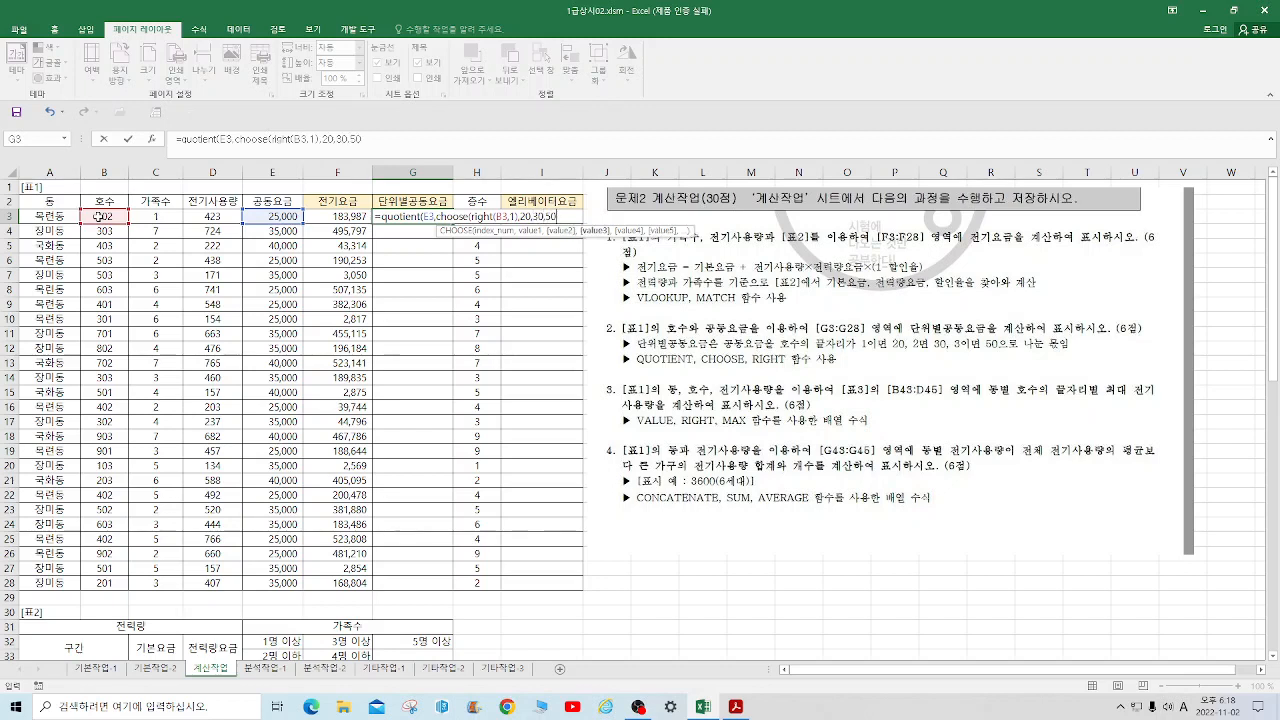
text()))
key(Return)
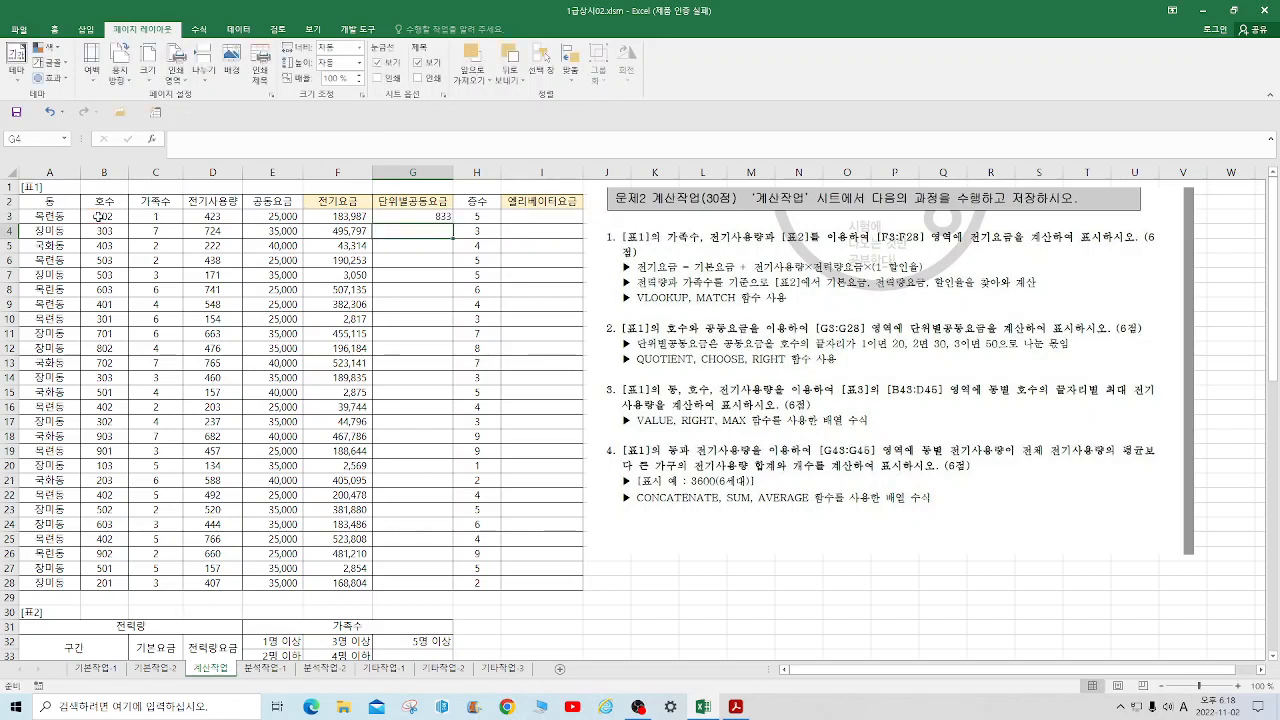
click(421, 212)
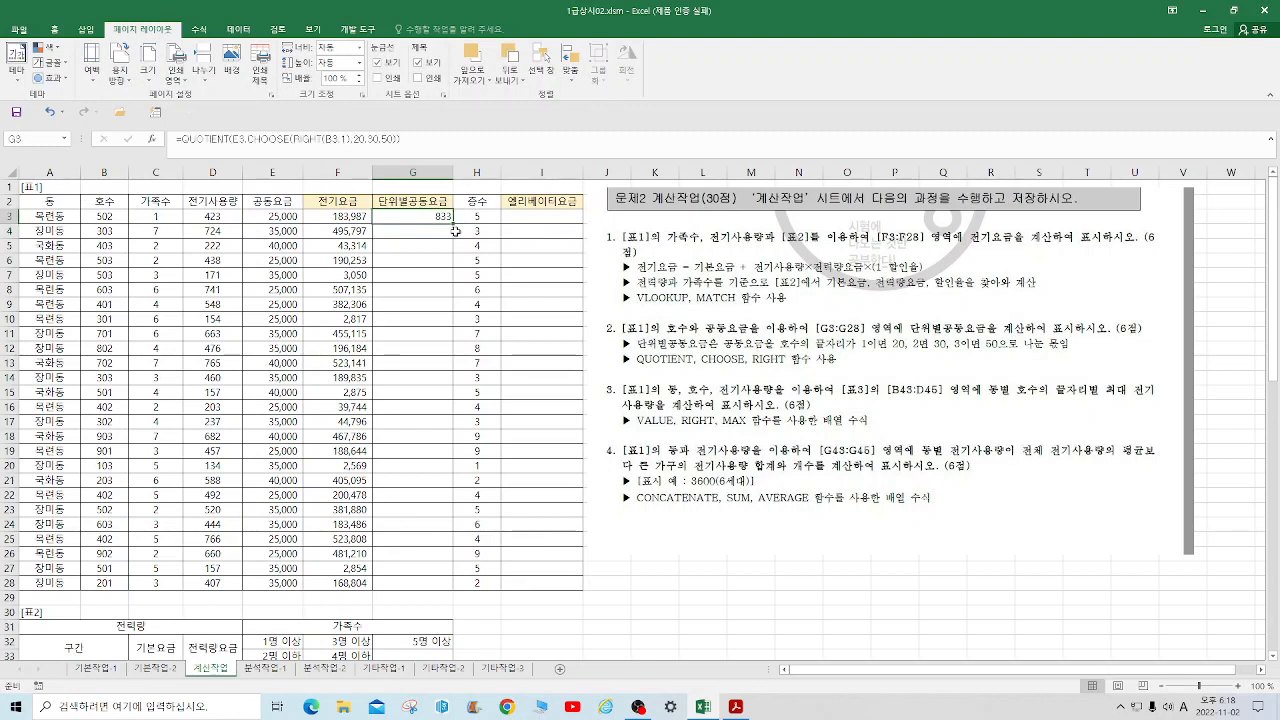
double_click(453, 223)
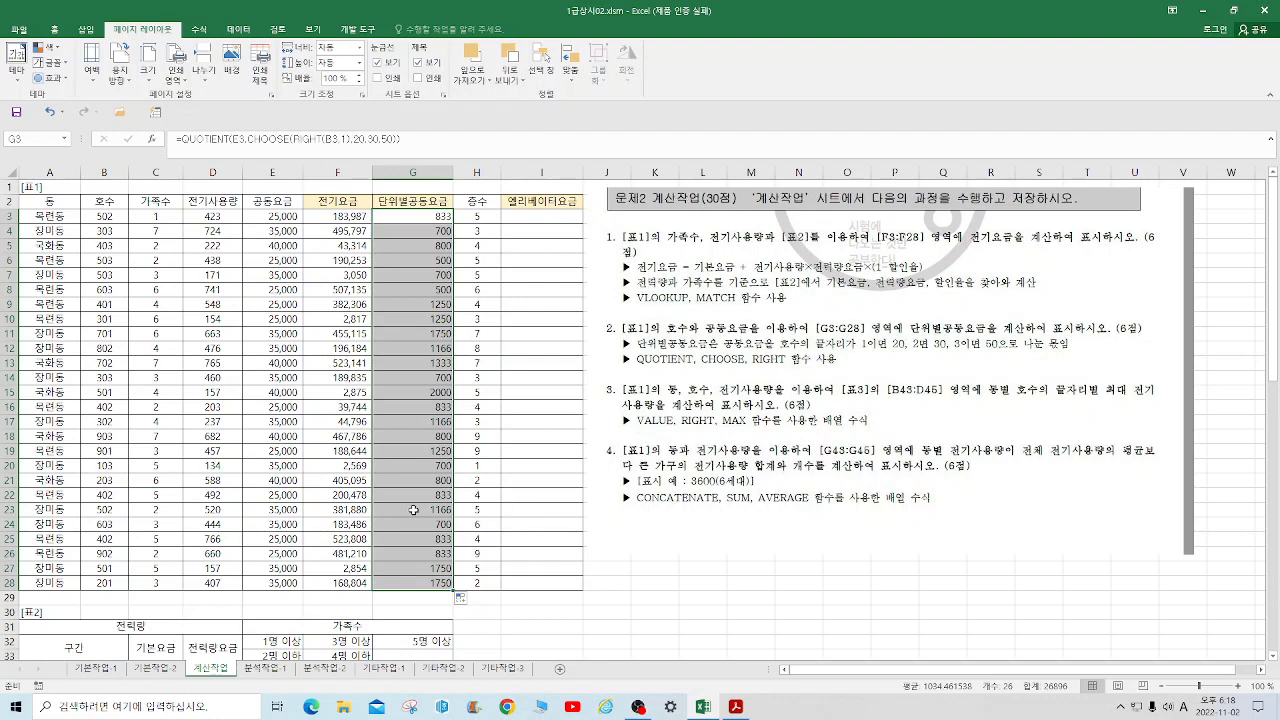
Step: Begin a MAX formula in B43 of 표3 and open its first condition with the absolute range $A$3:$A$28
scroll(460, 510, down, 10)
scroll(400, 480, up, 1)
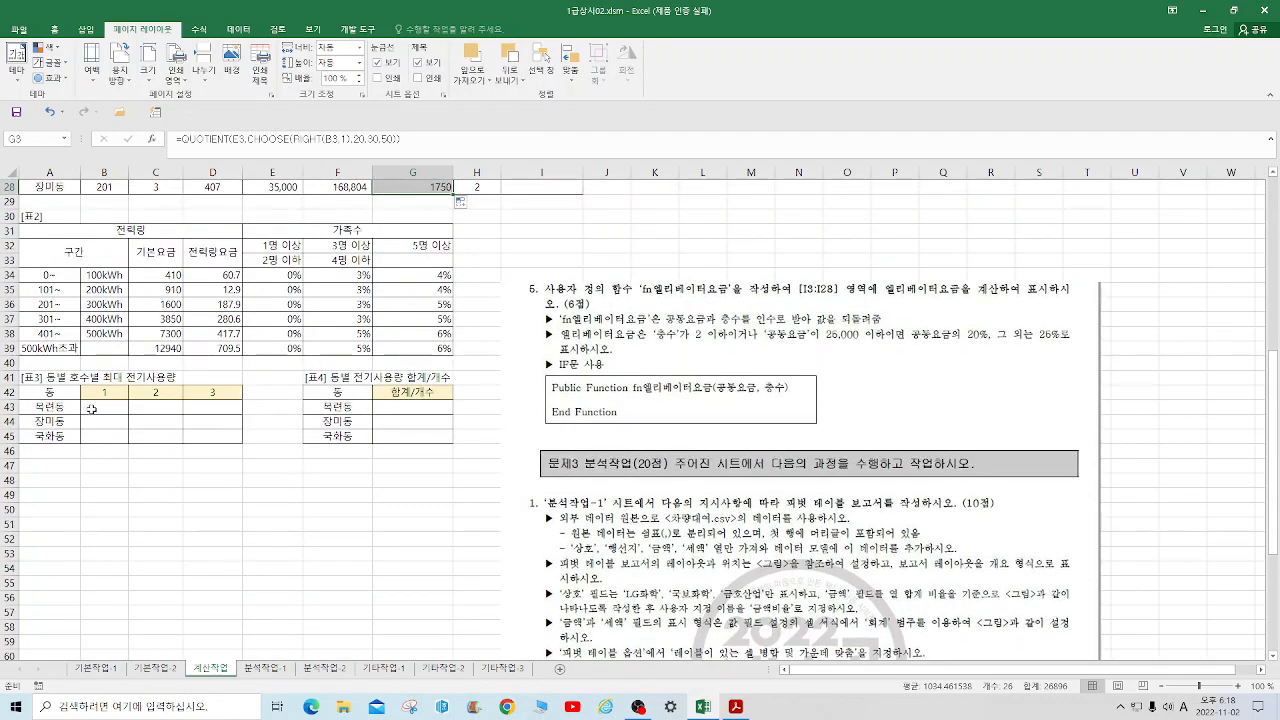
click(91, 409)
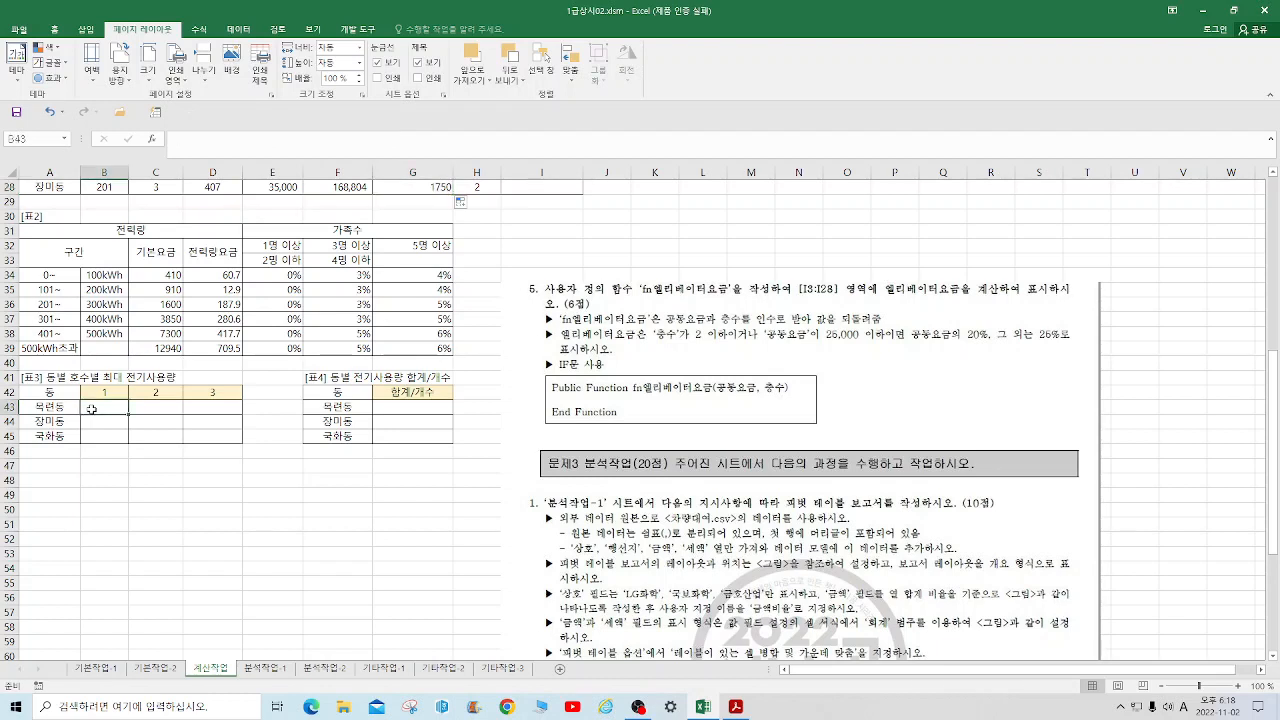
text(=)
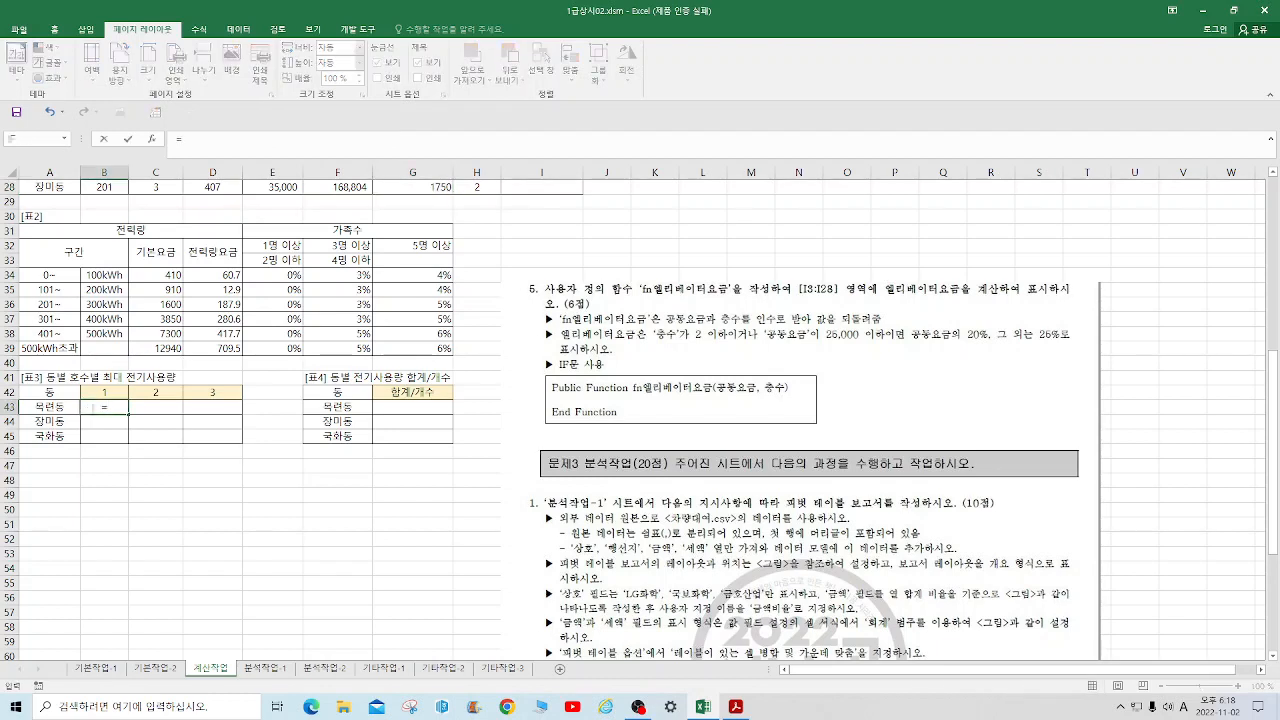
text(max()
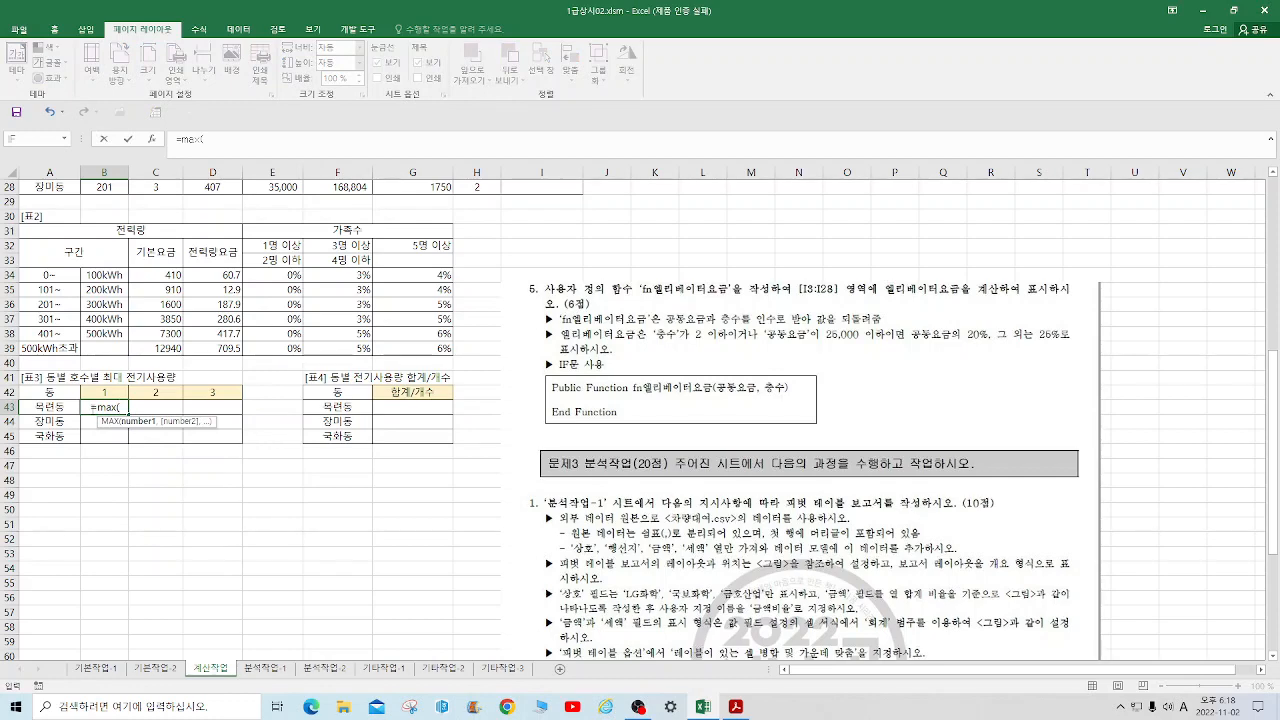
text(()
scroll(120, 357, up, 9)
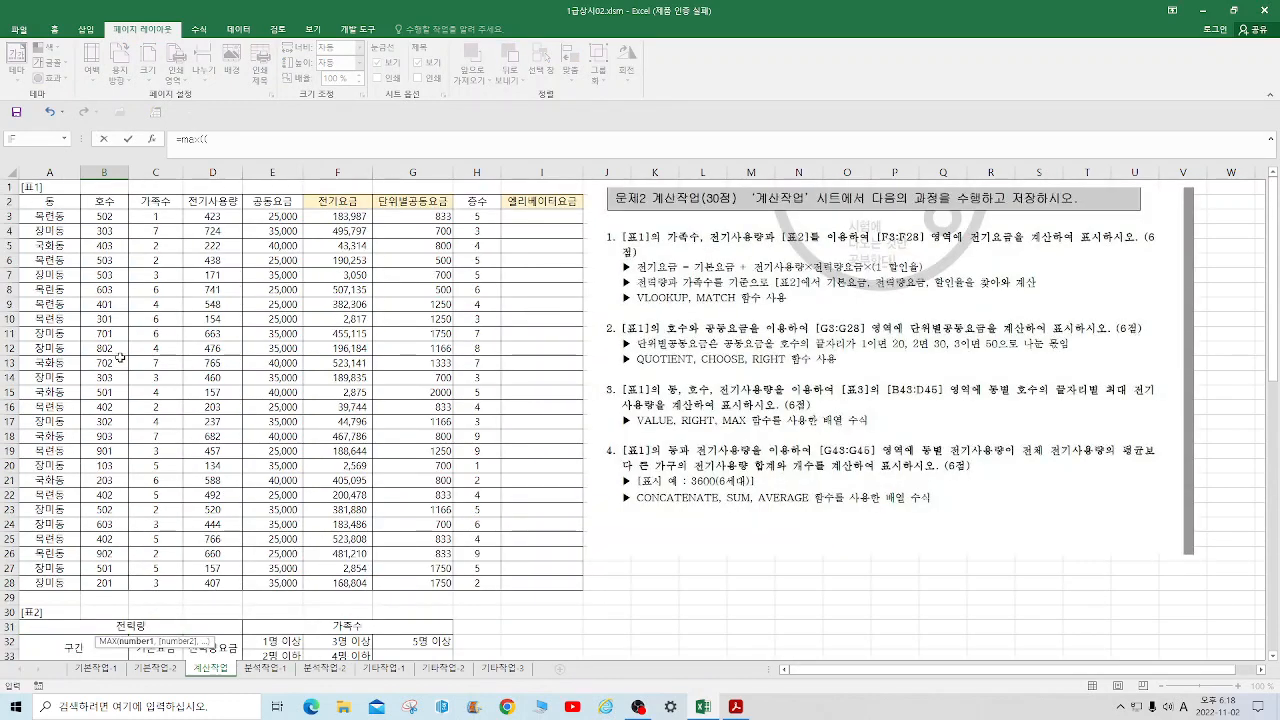
drag(62, 220, 50, 582)
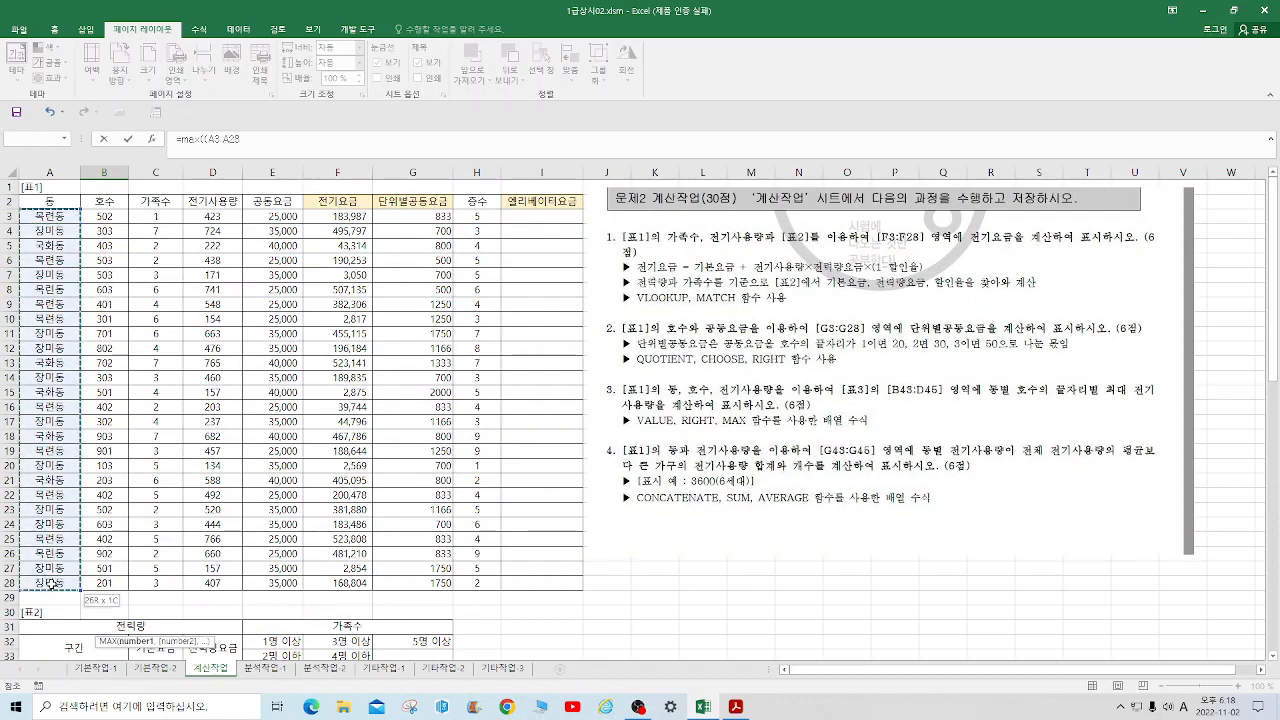
key(F4)
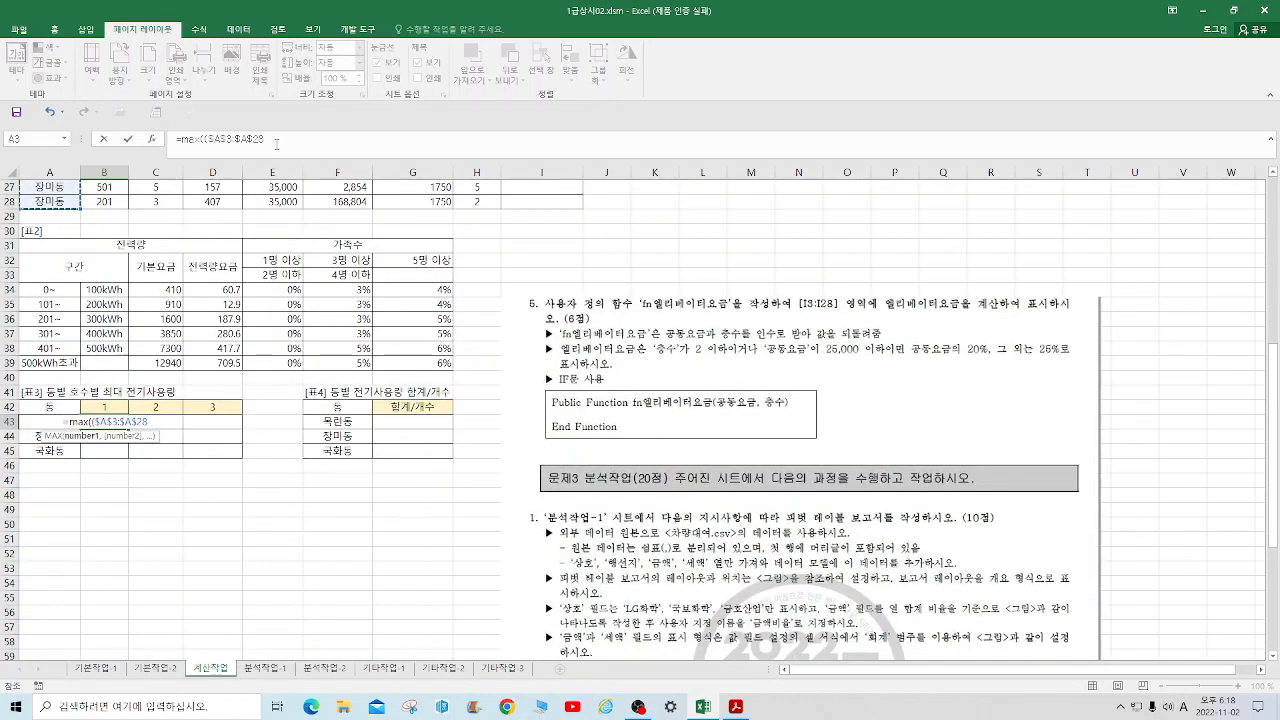
Step: Compare the 동 range with $A43, locking only the column, and close the first condition
click(276, 143)
text(=)
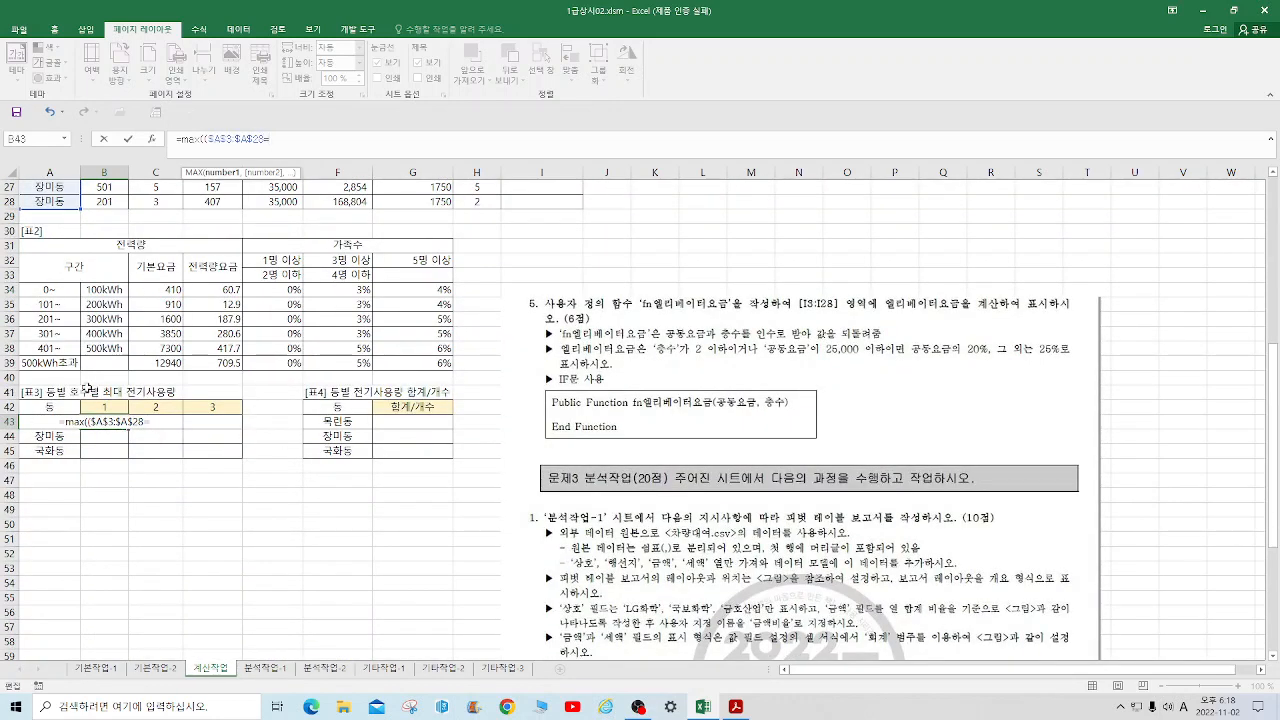
click(60, 408)
key(Down)
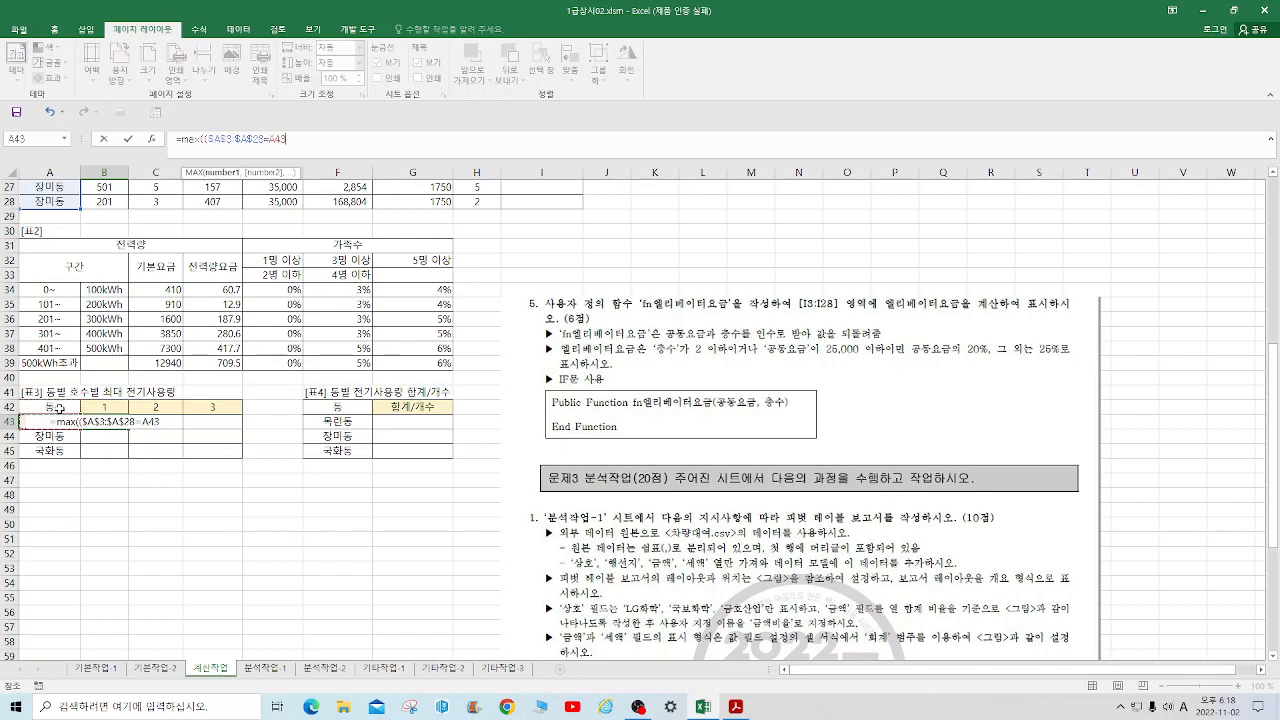
key(F4)
key(F4)
key(F4)
text())
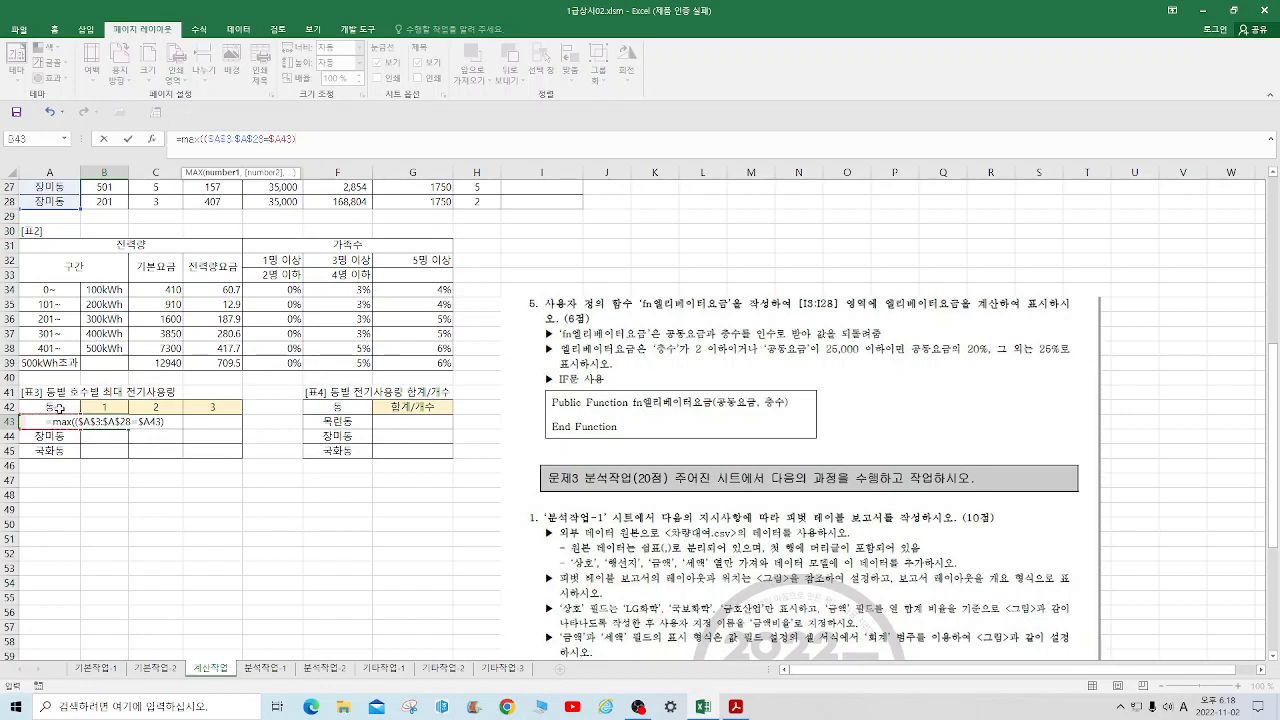
Step: Multiply by a second condition that starts with VALUE(RIGHT($B$3:$B$28,1))
text(*(value()
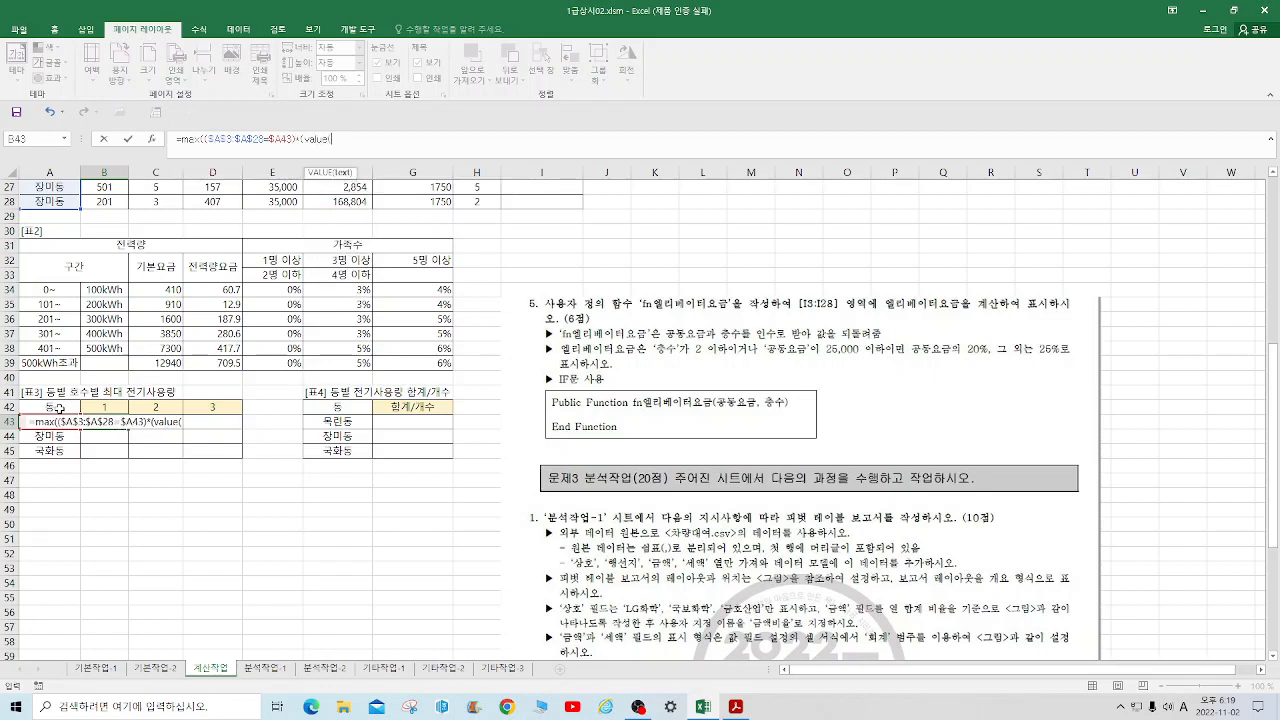
text(right()
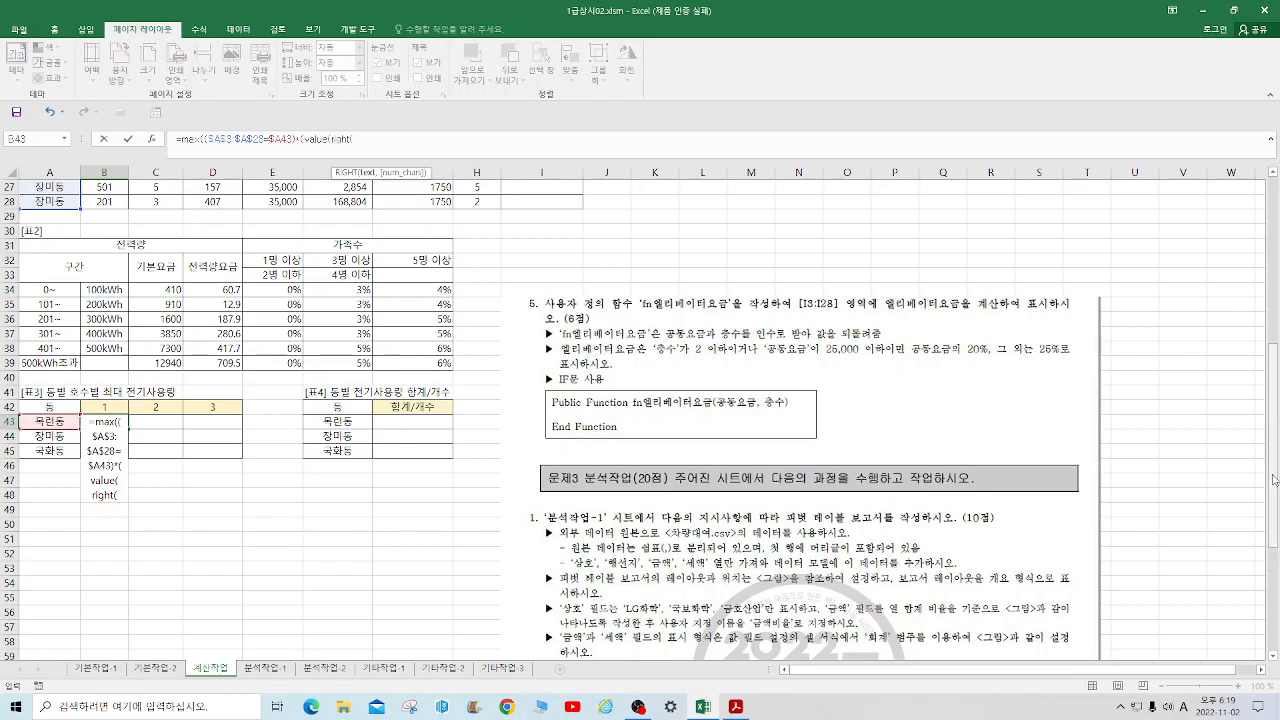
drag(1273, 478, 1275, 153)
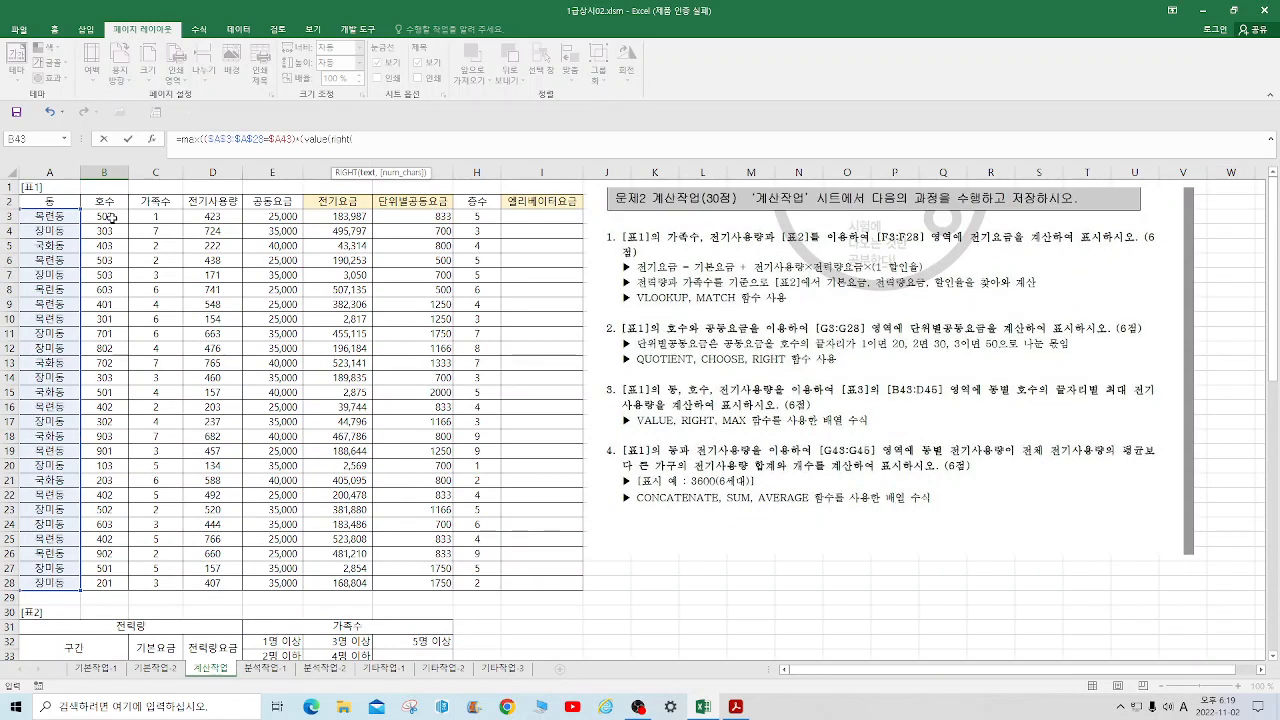
drag(112, 218, 105, 583)
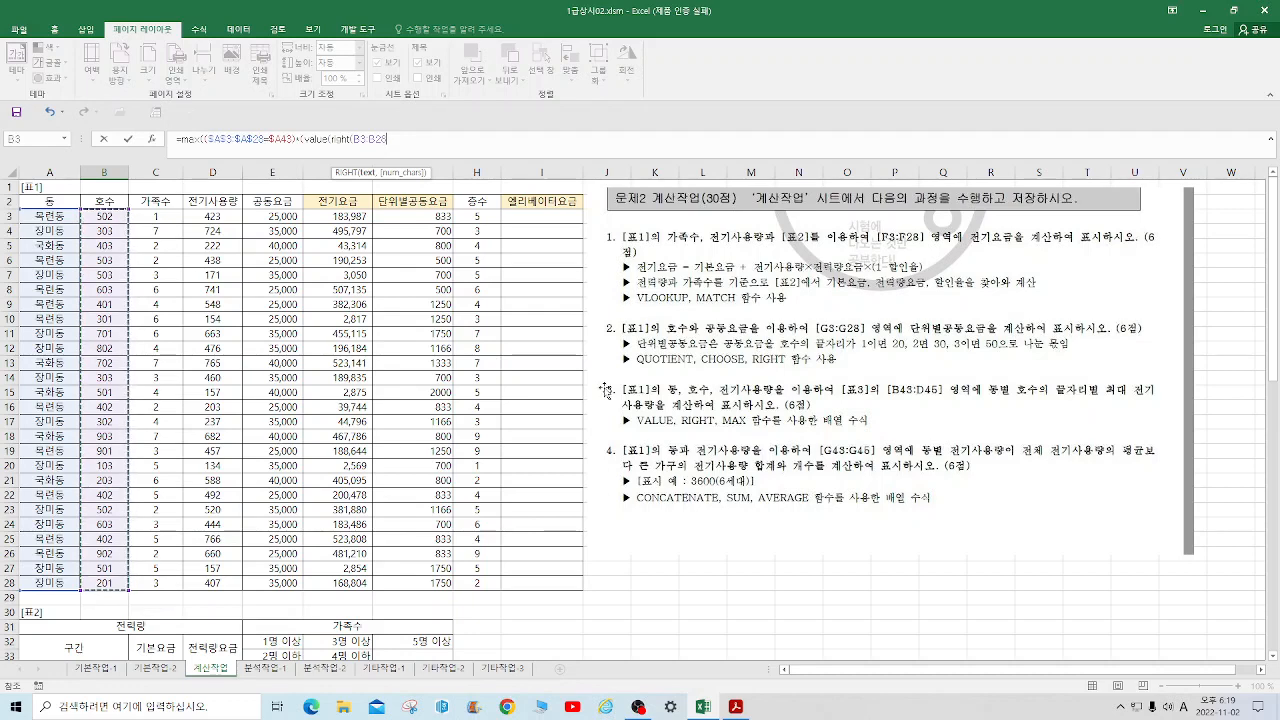
key(F4)
text(,)
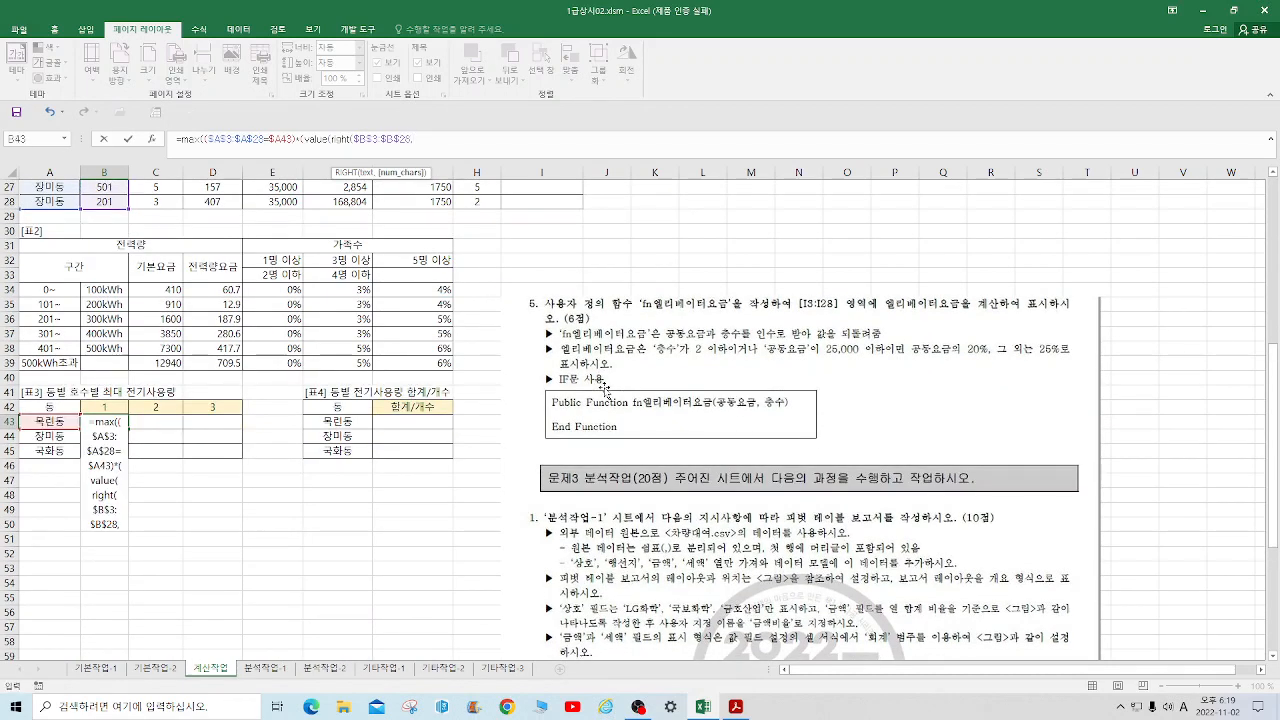
text(1)))
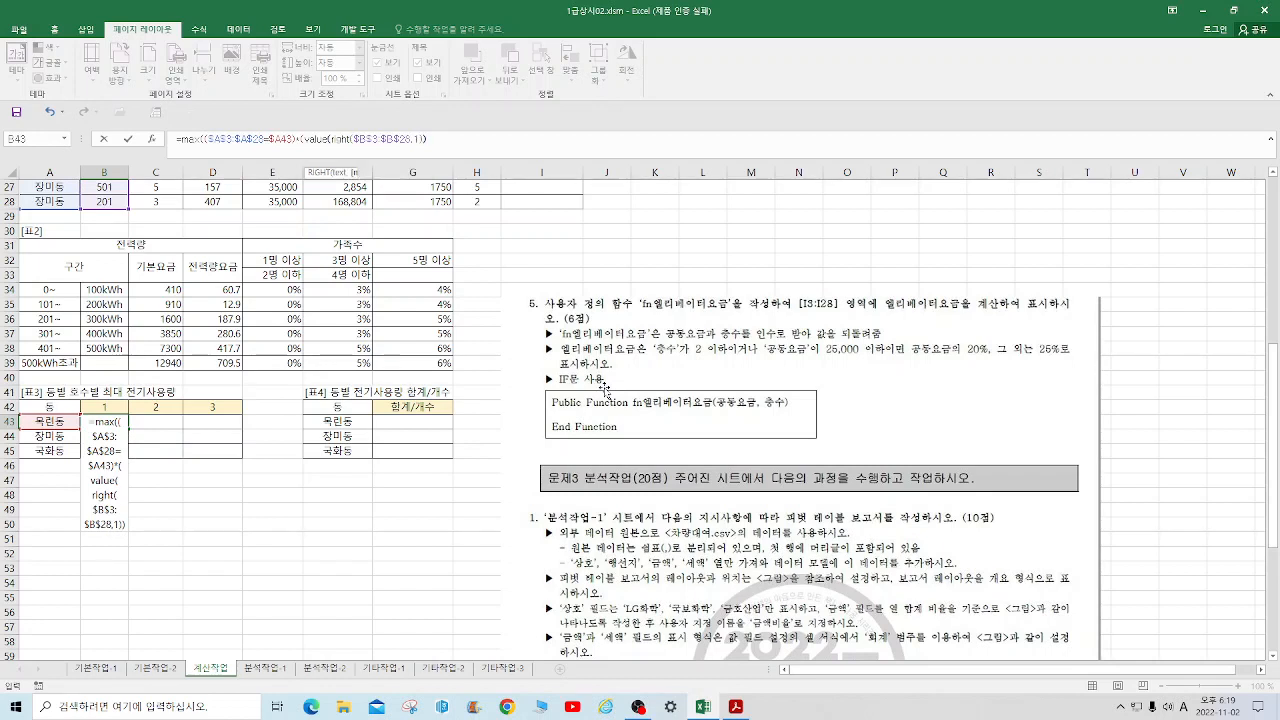
Step: Compare the last digit with B$42, locking only the row, close the condition and append a multiplication sign
text(=)
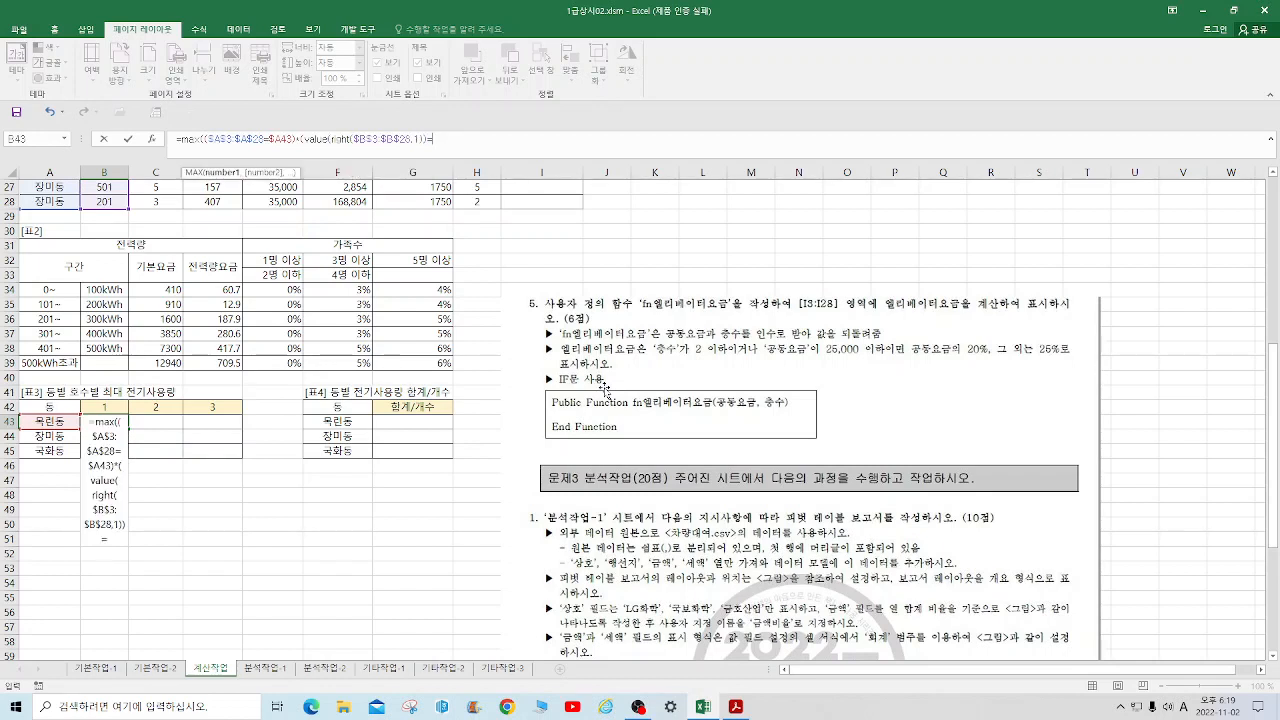
click(118, 406)
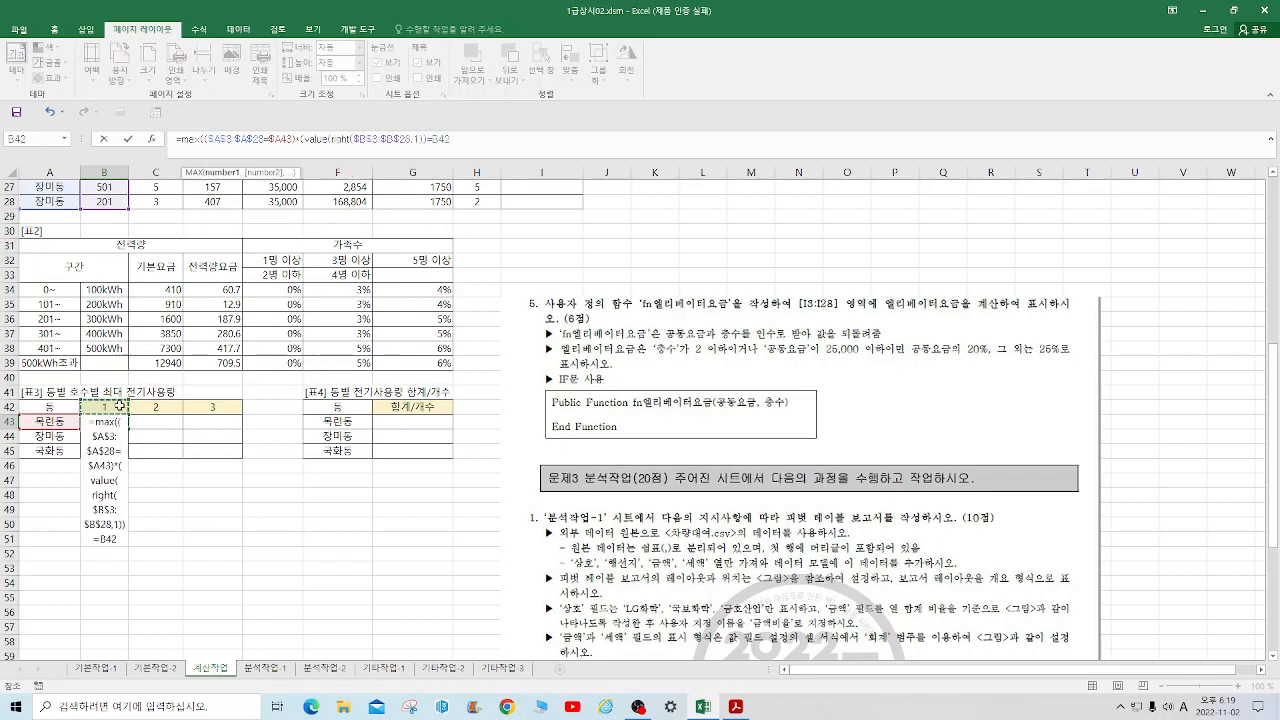
key(F4)
text()*)
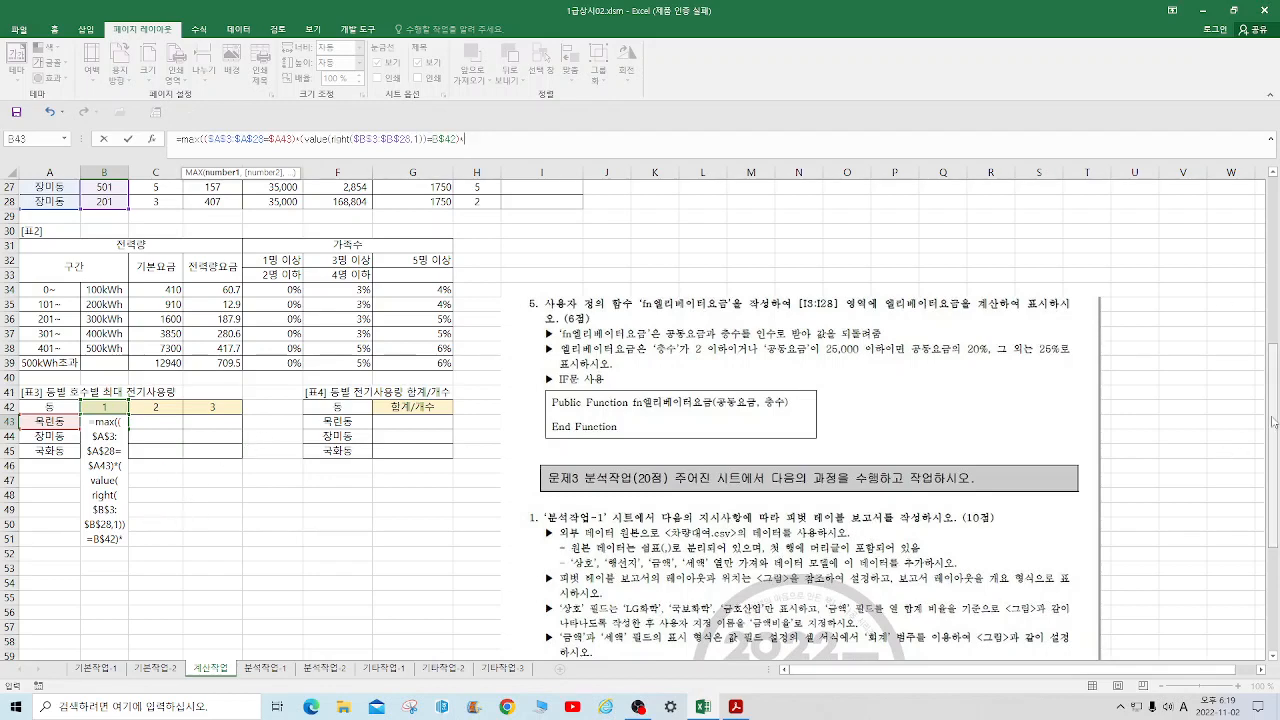
Step: Add the absolute 전기사용량 range $D$3:$D$28 as the final factor and close the MAX function
scroll(516, 408, up, 6)
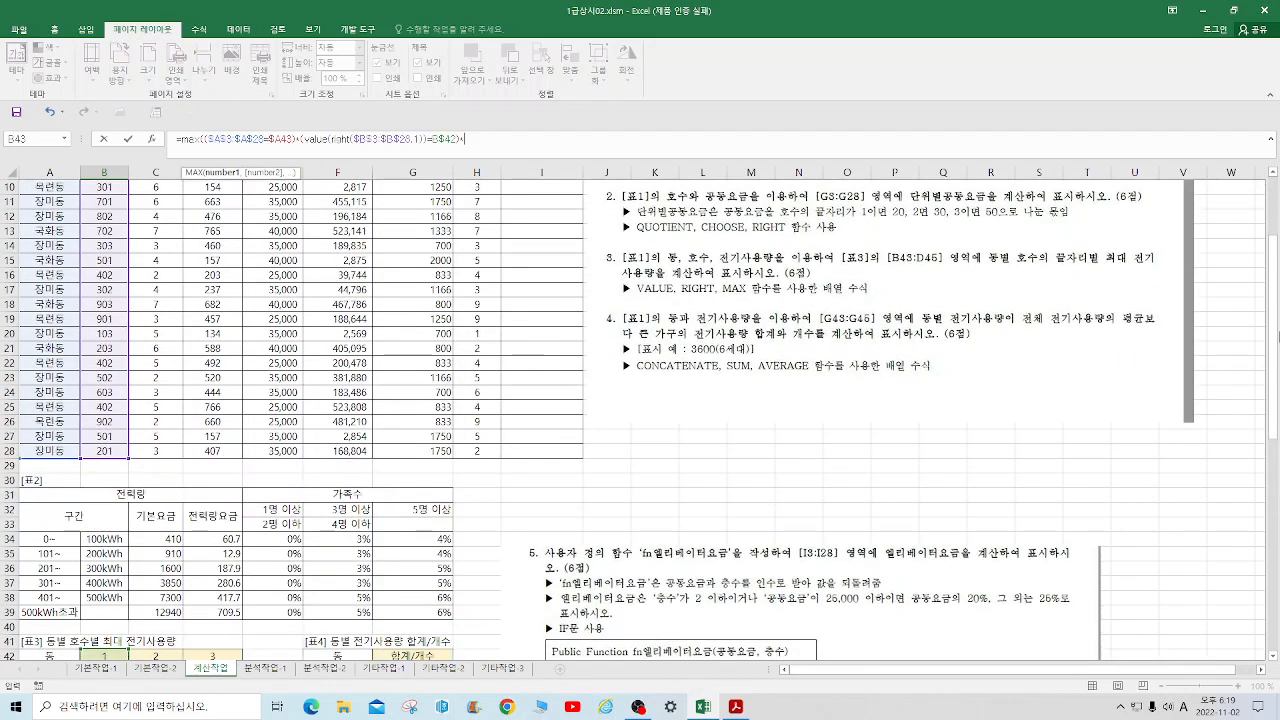
drag(1273, 314, 1262, 212)
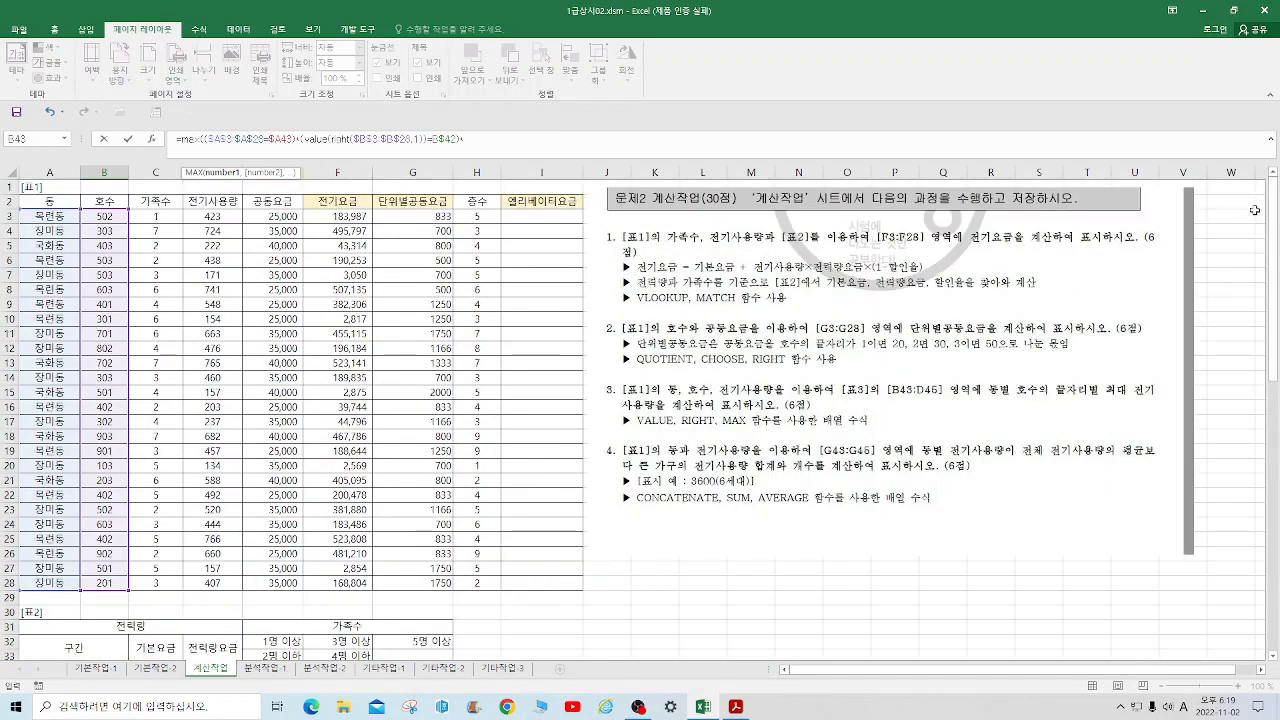
click(216, 218)
drag(215, 240, 203, 582)
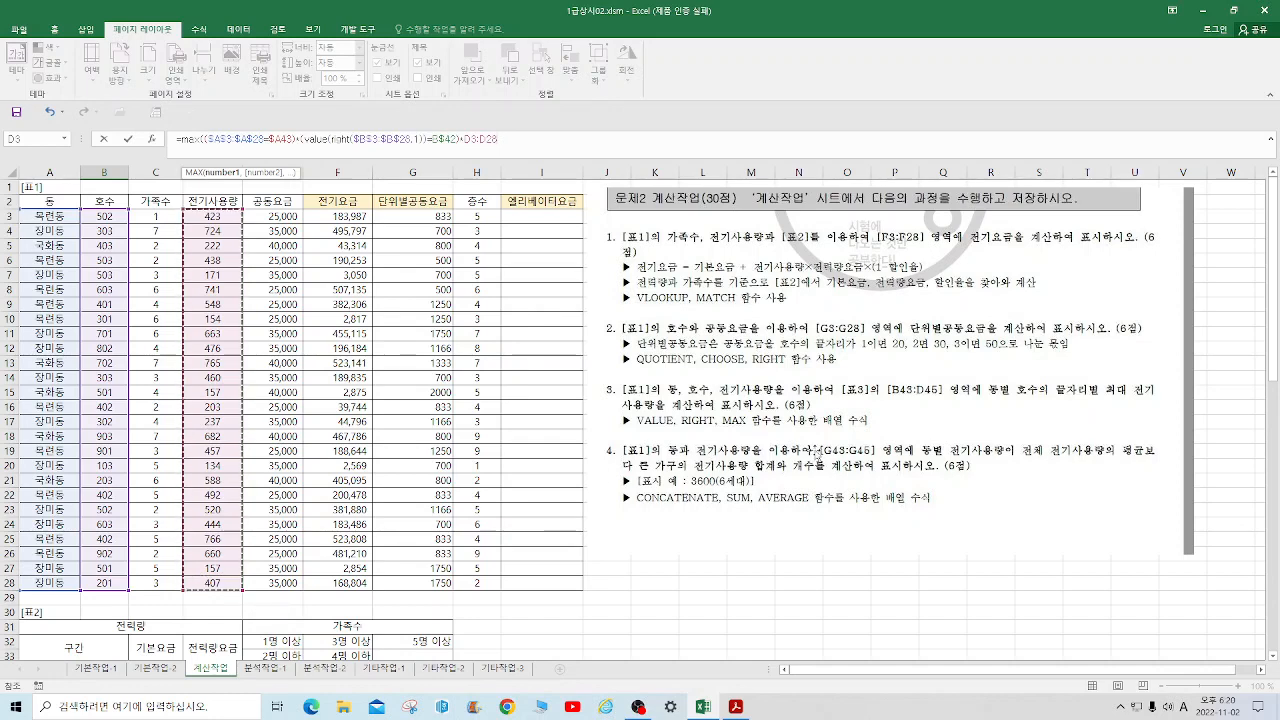
key(F4)
text())
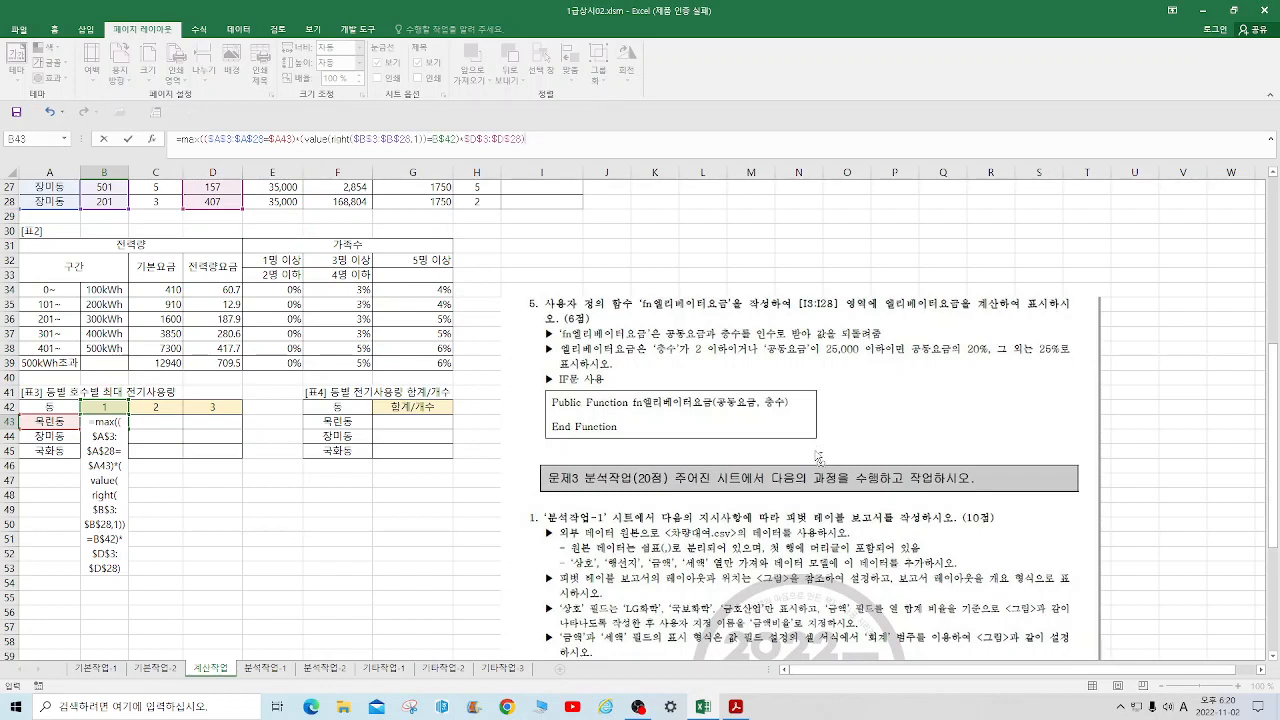
Step: Enter the B43 formula as an array formula and fill it across B43:D45
key(ctrl+shift+Return)
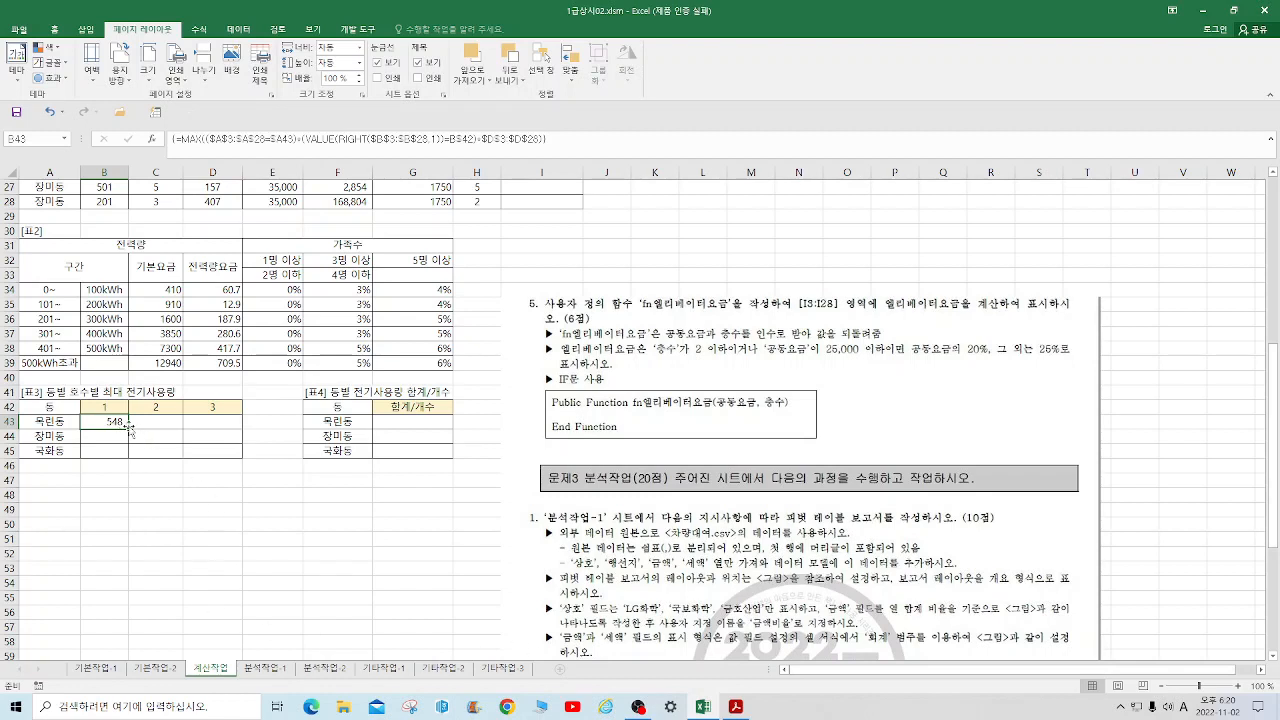
drag(128, 428, 243, 457)
click(409, 552)
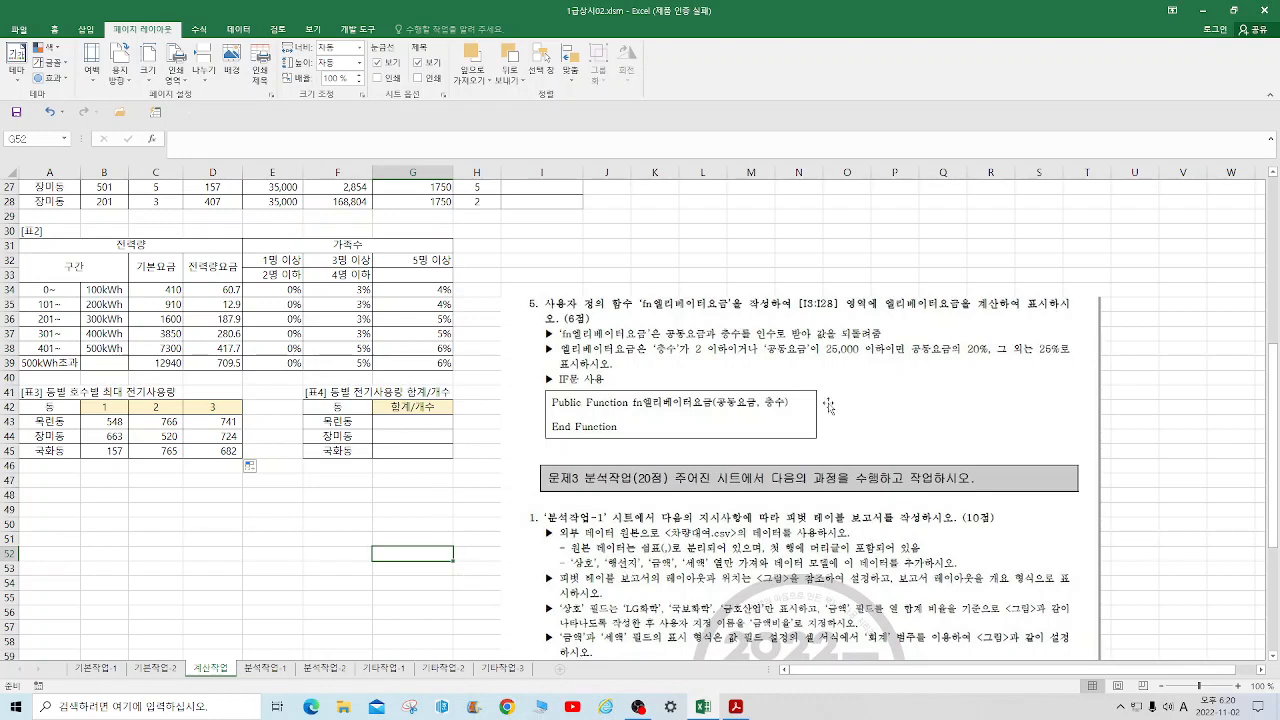
Step: Move the picture containing task 5 and 문제3 a few rows up on the sheet
scroll(823, 412, down, 2)
scroll(823, 412, up, 2)
drag(772, 370, 766, 289)
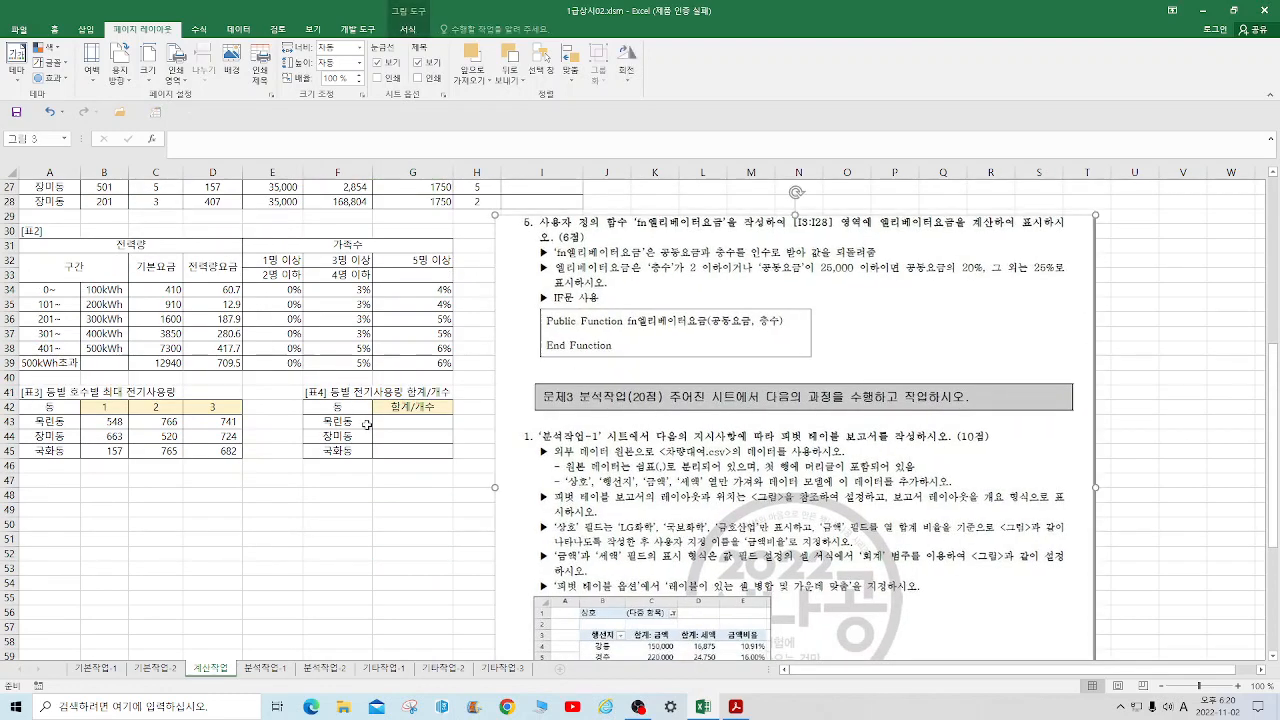
Step: Select cell I3 under 엘리베이터요금, open the Visual Basic editor and insert a new module
scroll(370, 420, up, 9)
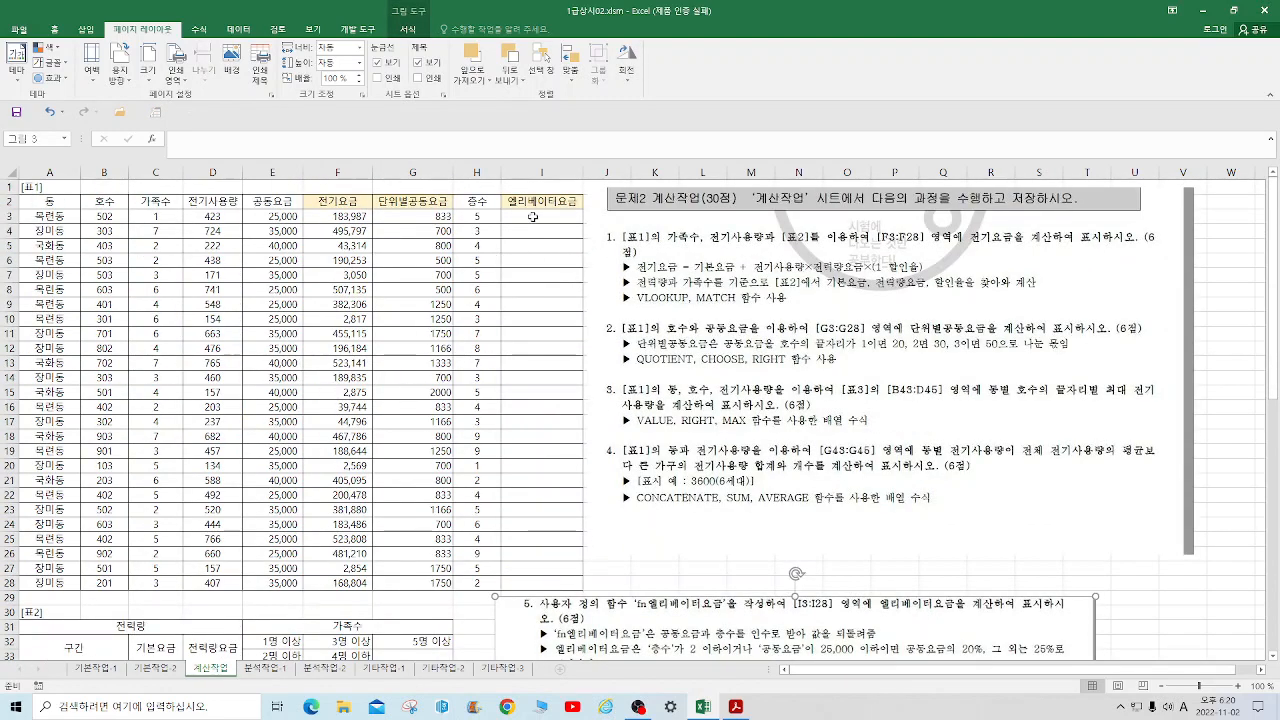
click(532, 216)
click(357, 29)
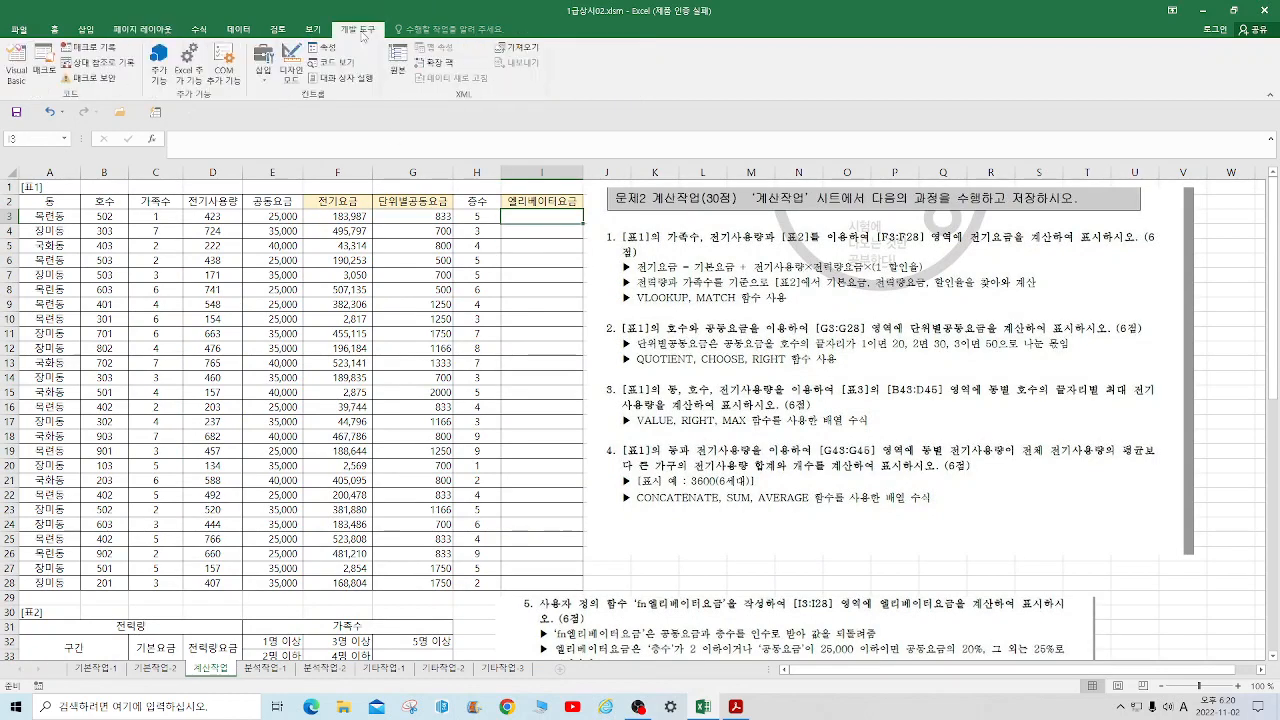
click(16, 68)
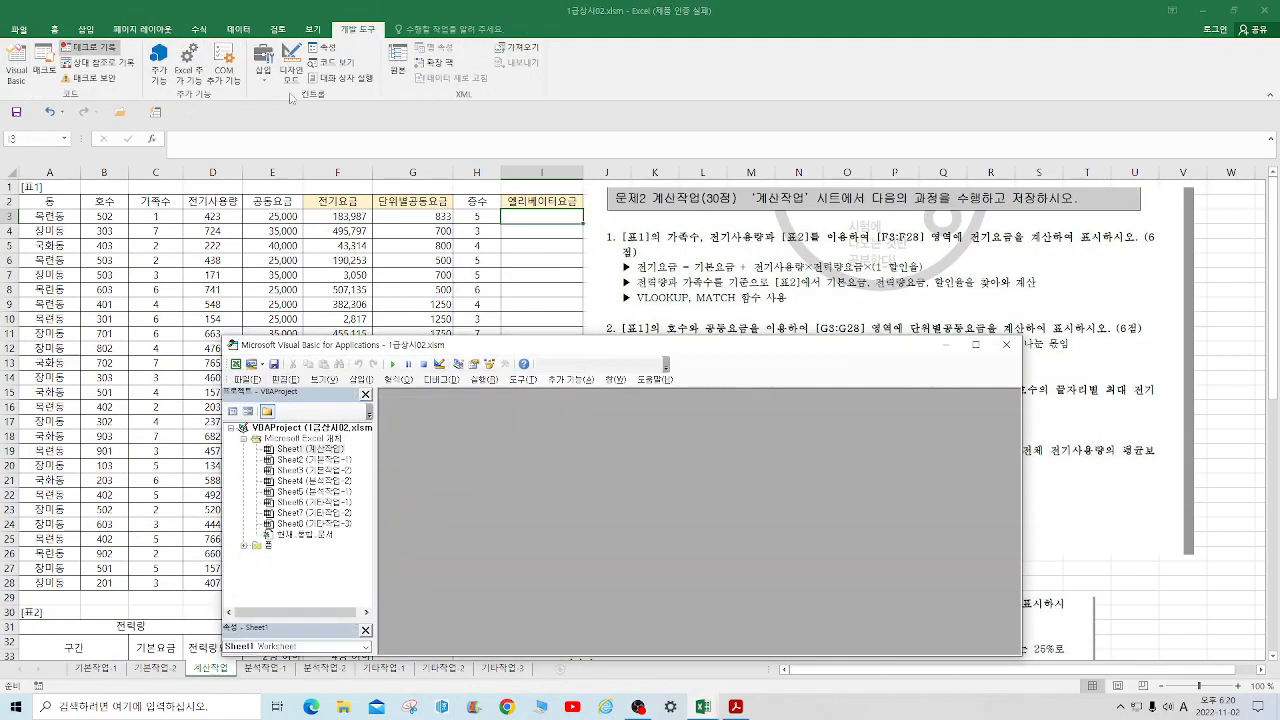
click(362, 380)
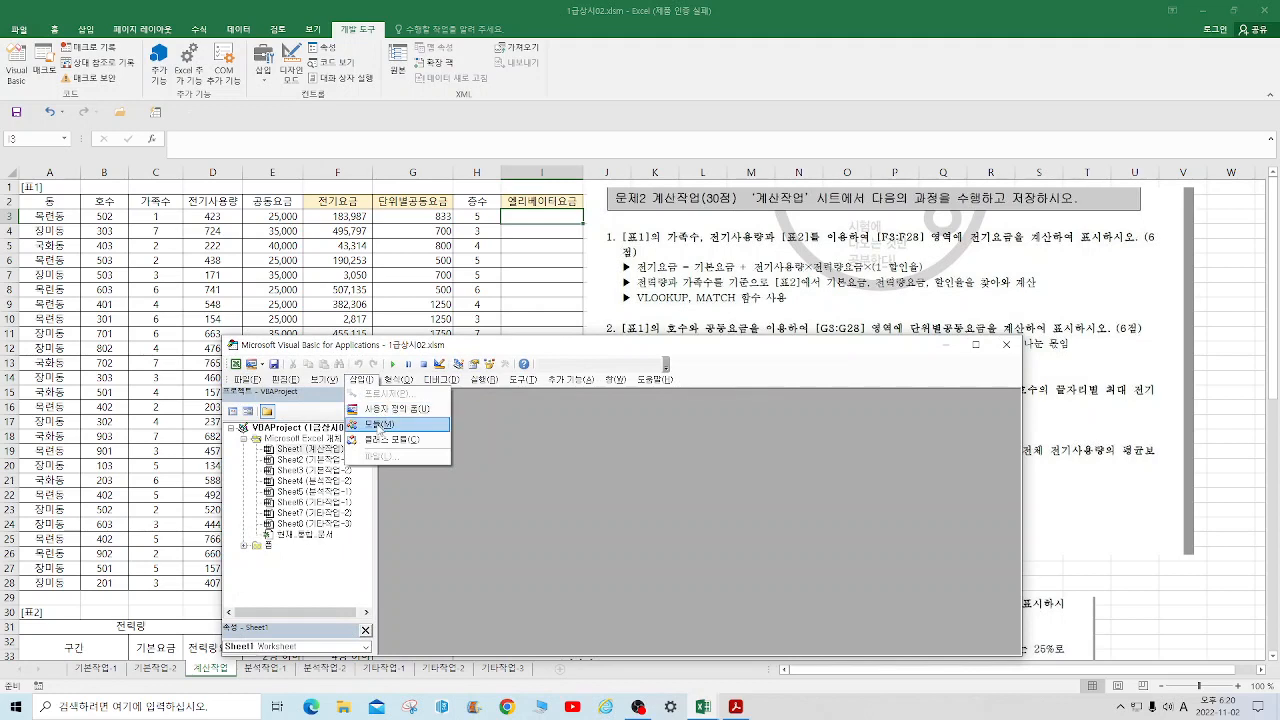
click(378, 427)
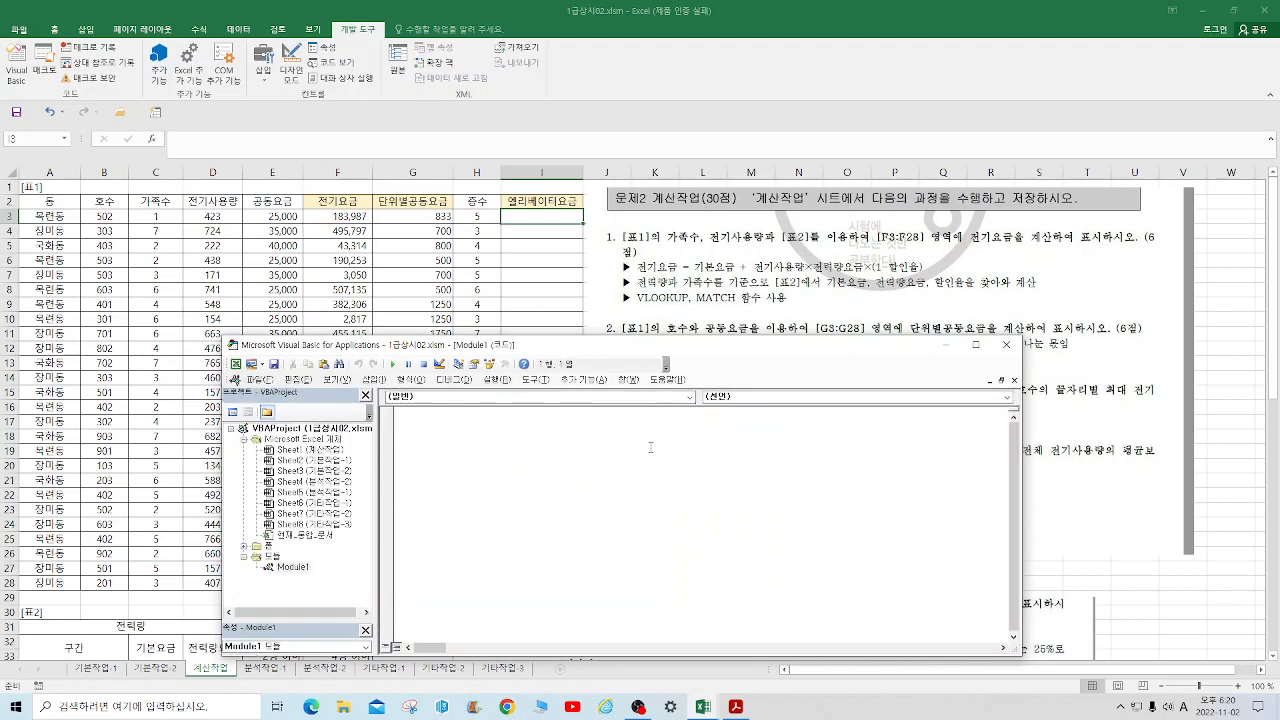
Step: Declare the public function fn엘리베이터요금 with the arguments 공동요금 and 층수 in the module
text(publ)
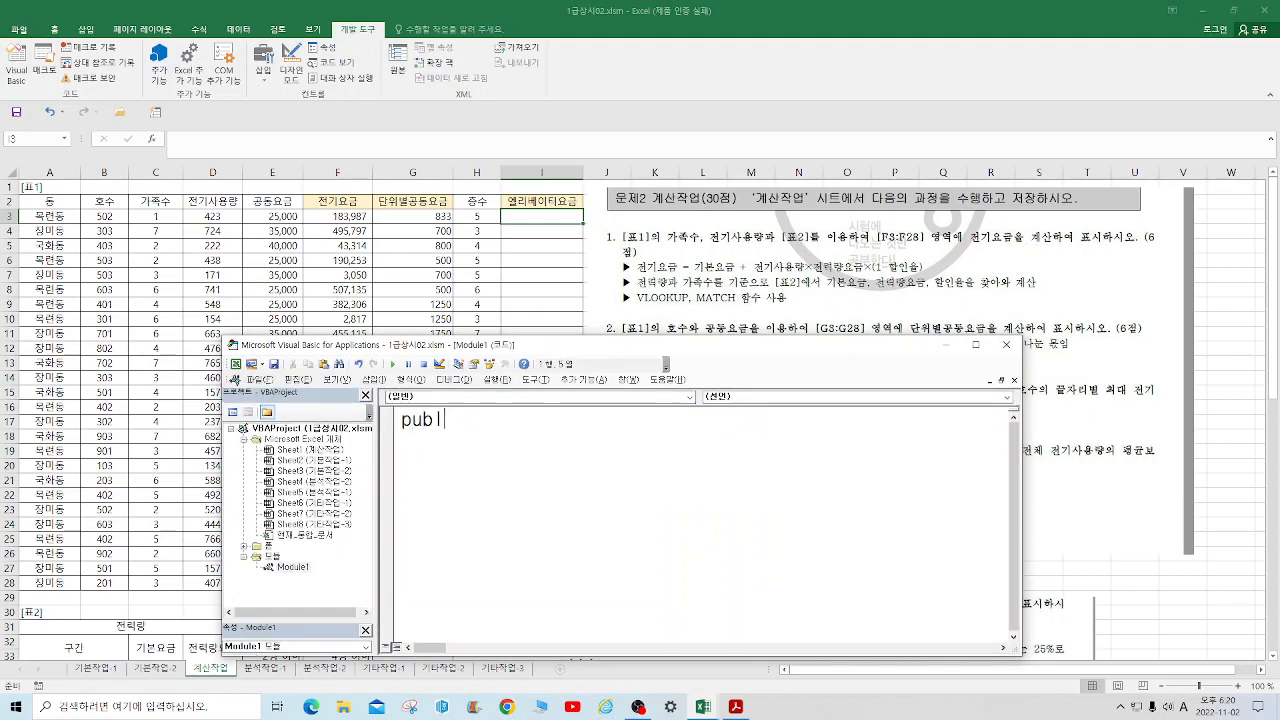
text(ic function)
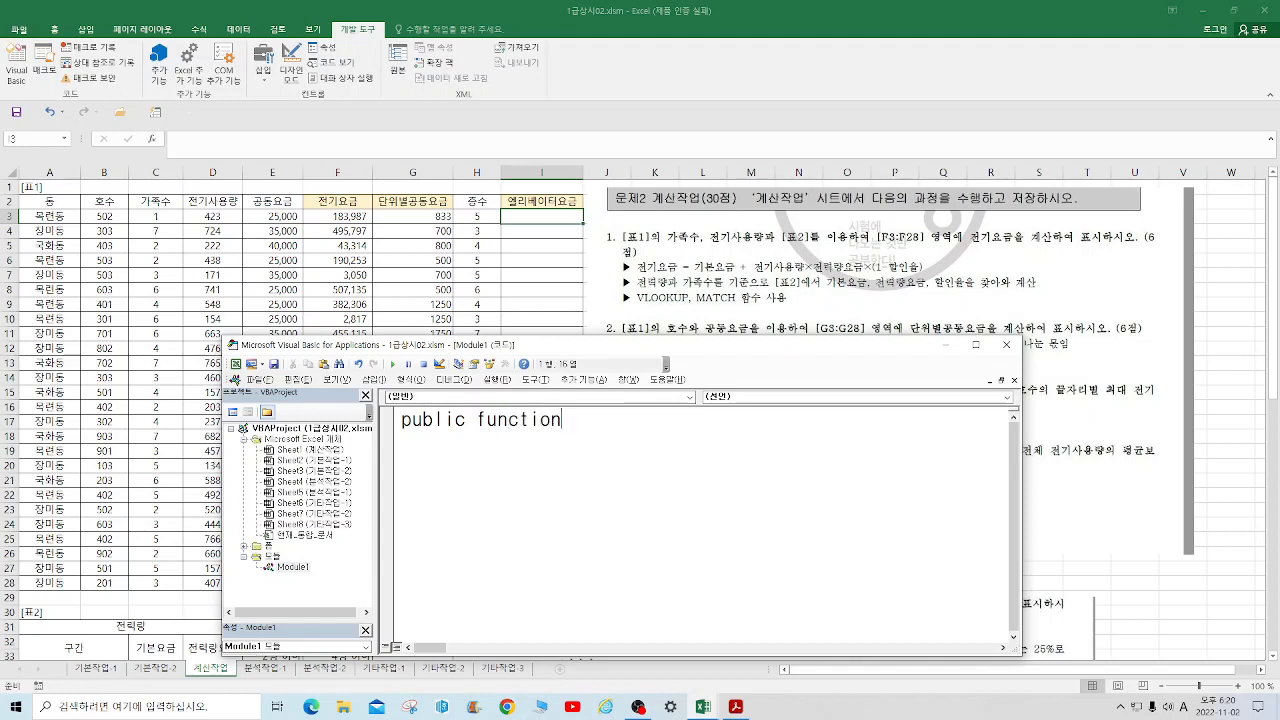
text( fn엘립베이터요)
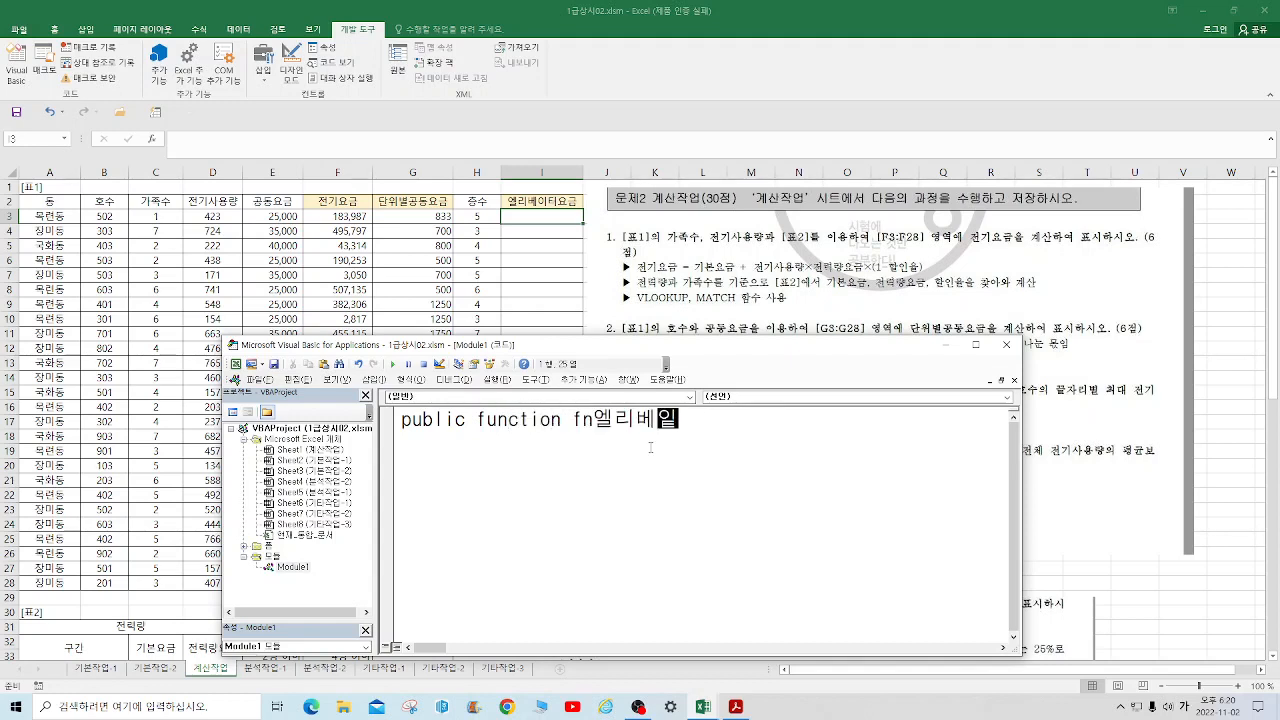
text(금)
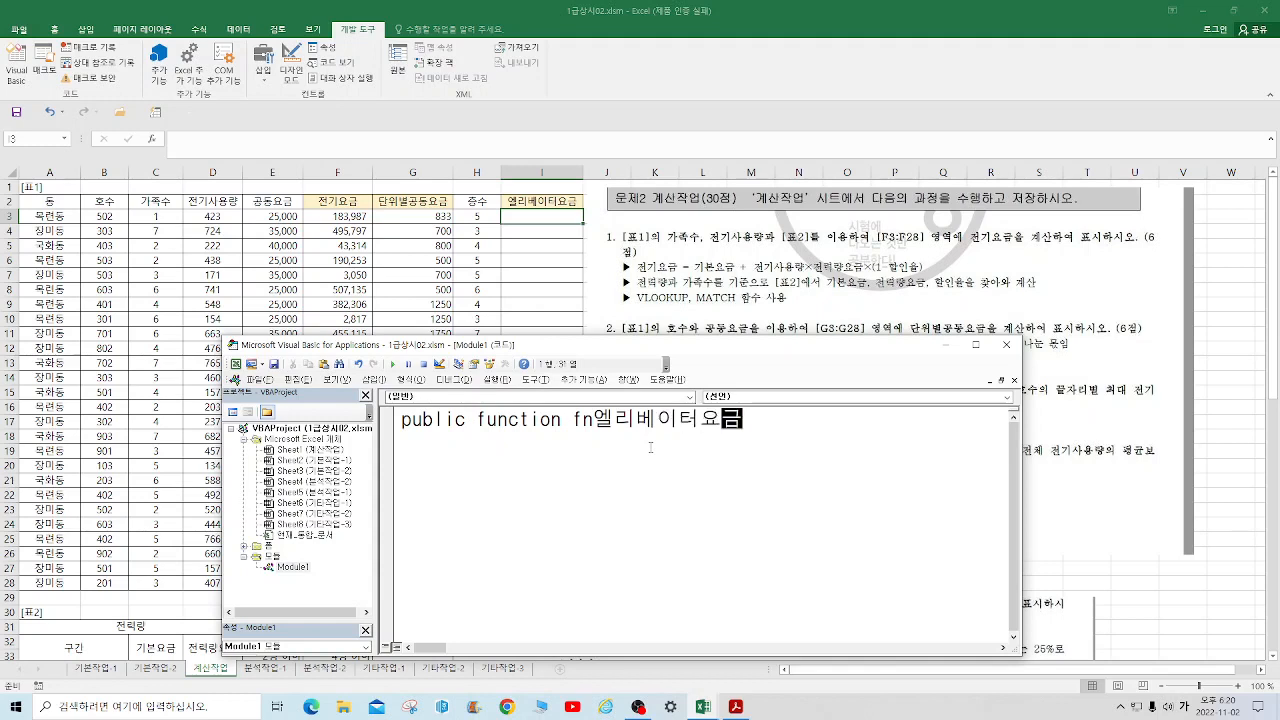
text((고동요)
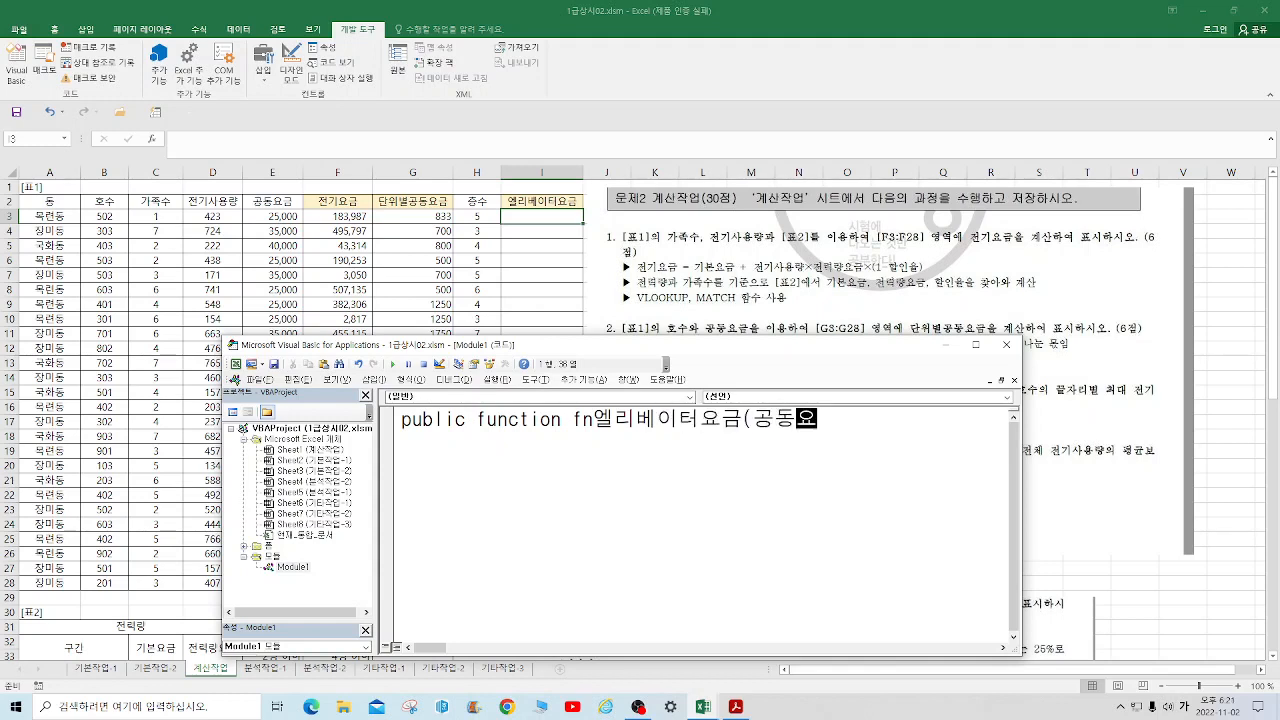
text(금, 층수))
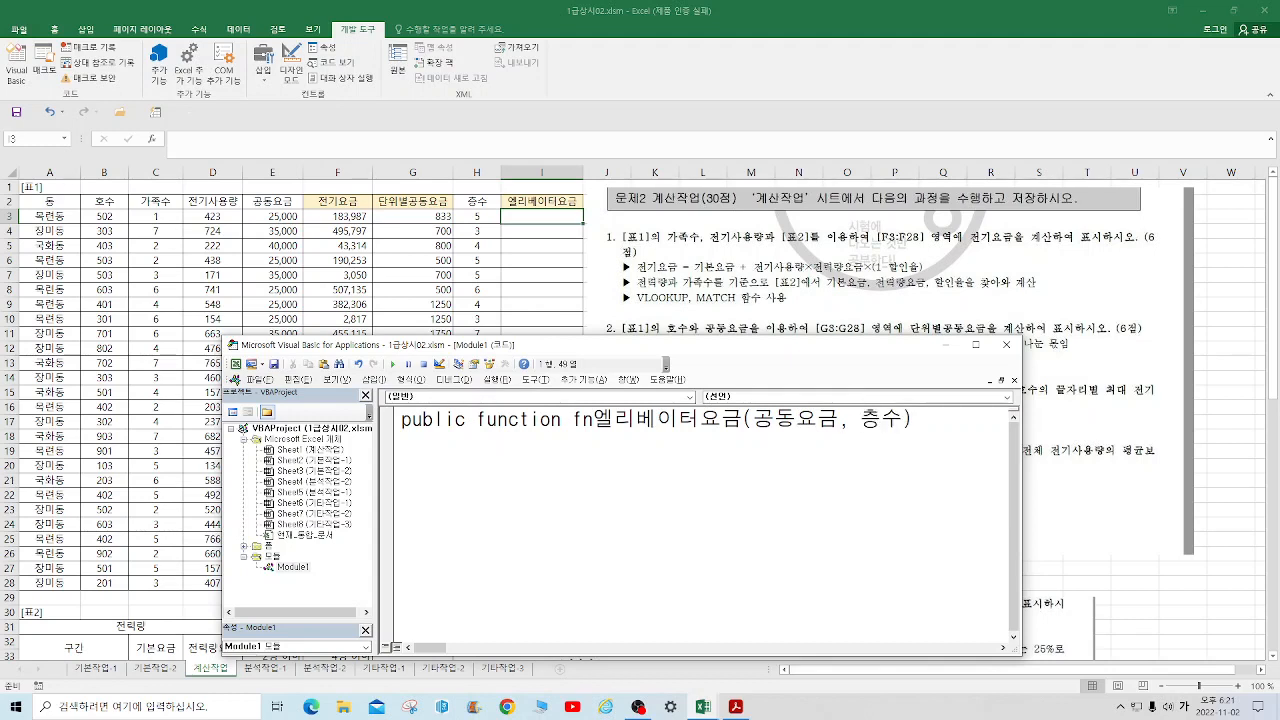
key(Return)
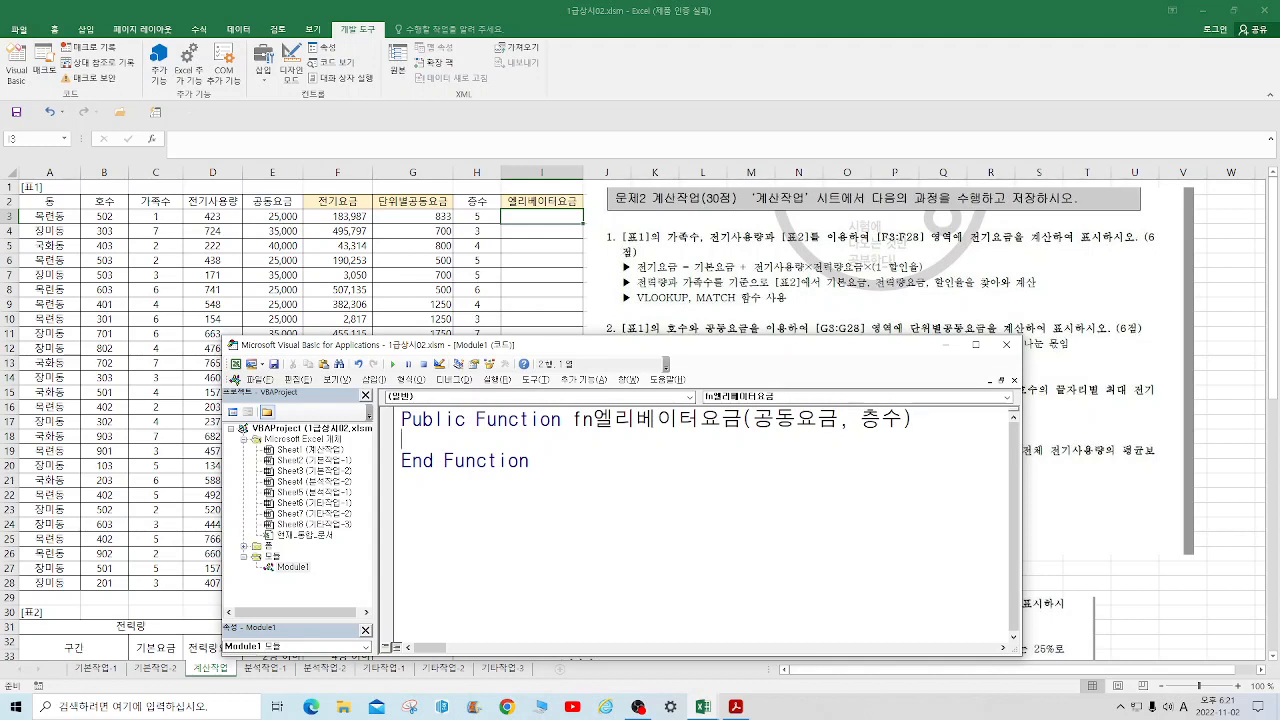
Step: Begin an If statement in the function body with the condition 층수=2 followed by the or operator
text(if ca)
key(BackSpace)
key(BackSpace)
text(c,)
key(BackSpace)
key(BackSpace)
text(층수)
key(BackSpace)
key(BackSpace)
text(o)
key(BackSpace)
key(Hangul)
text(층수 2 ㅐ)
key(BackSpace)
key(Hangul)
text(or)
Step: Add 공동요금<=25000 as the second condition and complete the If line with Then
text(rh)
key(BackSpace)
key(BackSpace)
key(Hangul)
text(공)
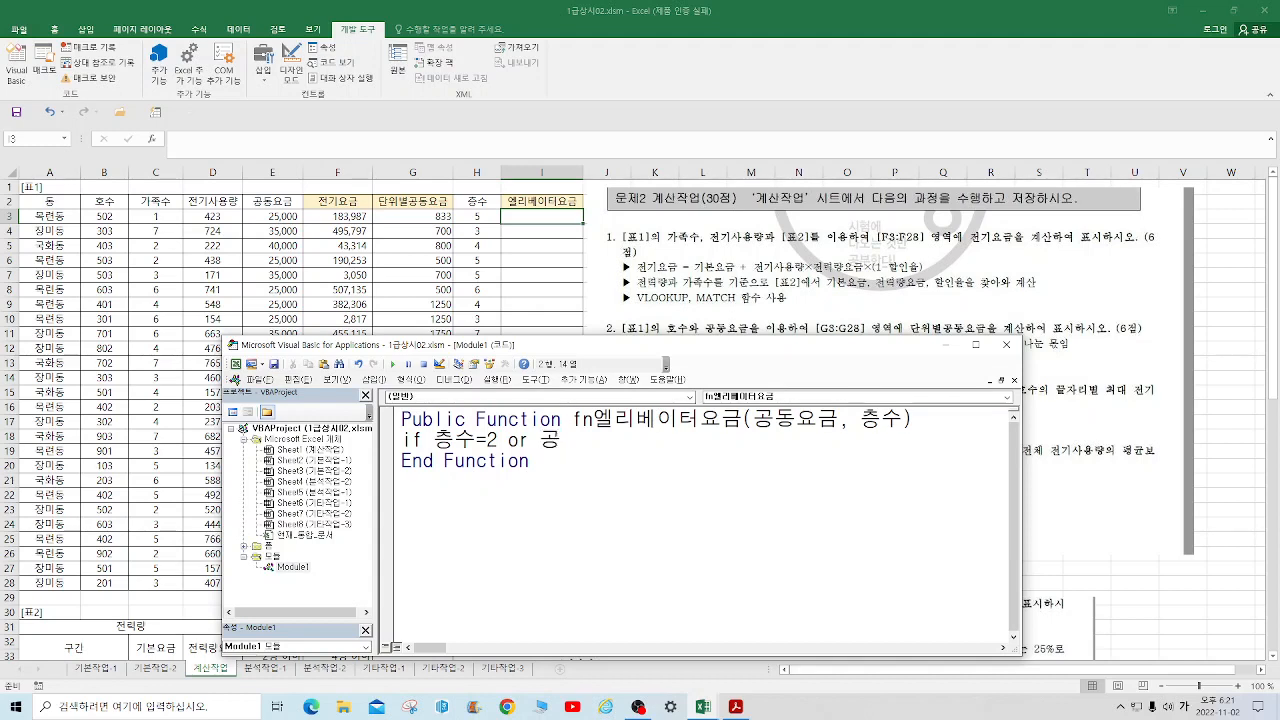
text(도요)
key(BackSpace)
key(BackSpace)
key(BackSpace)
text(ㄷ동요금)
text(<=25000)
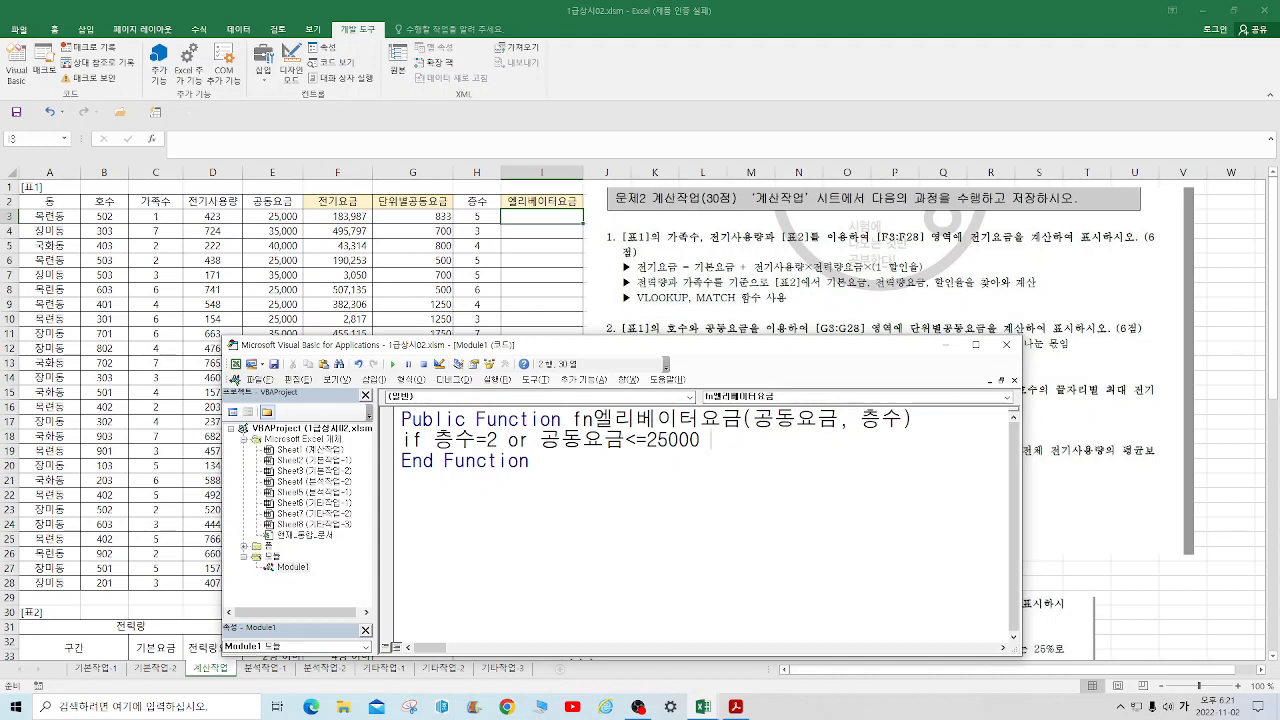
text(then)
key(Return)
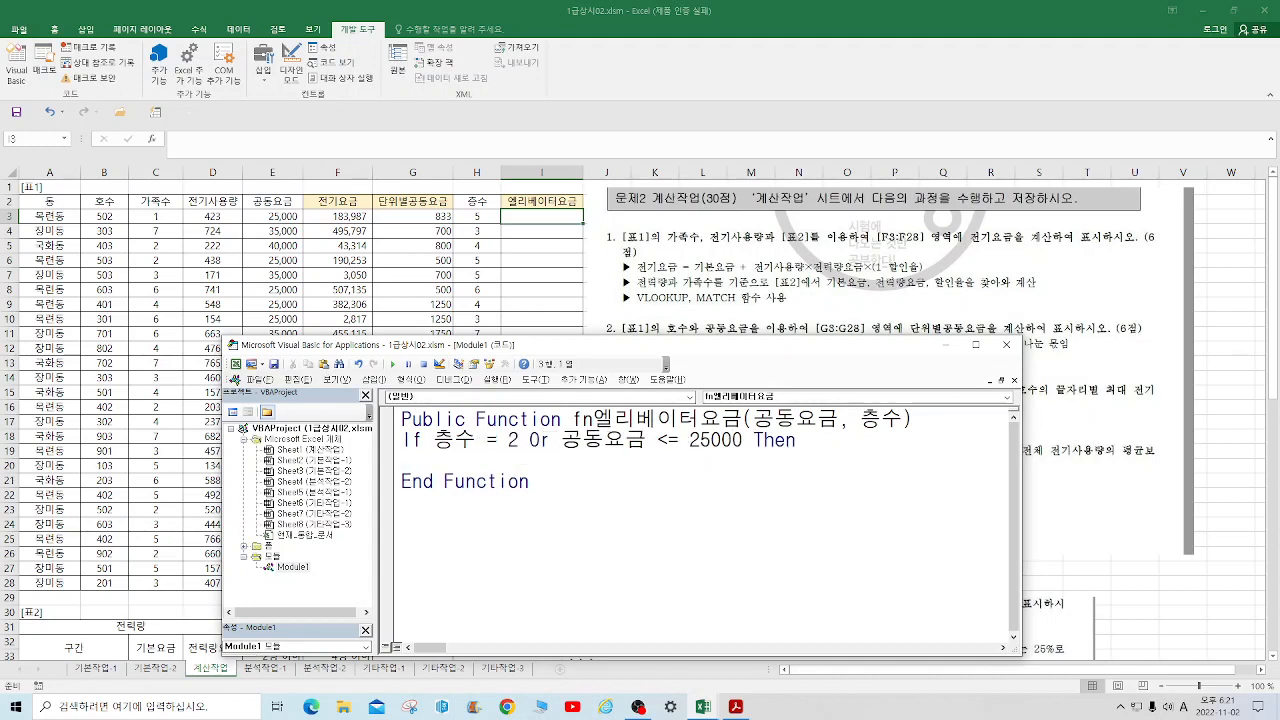
Step: Assign 공동요금*0.2 to fn엘리베이터요금 as the result when the condition is true
text(fn엘리베이터)
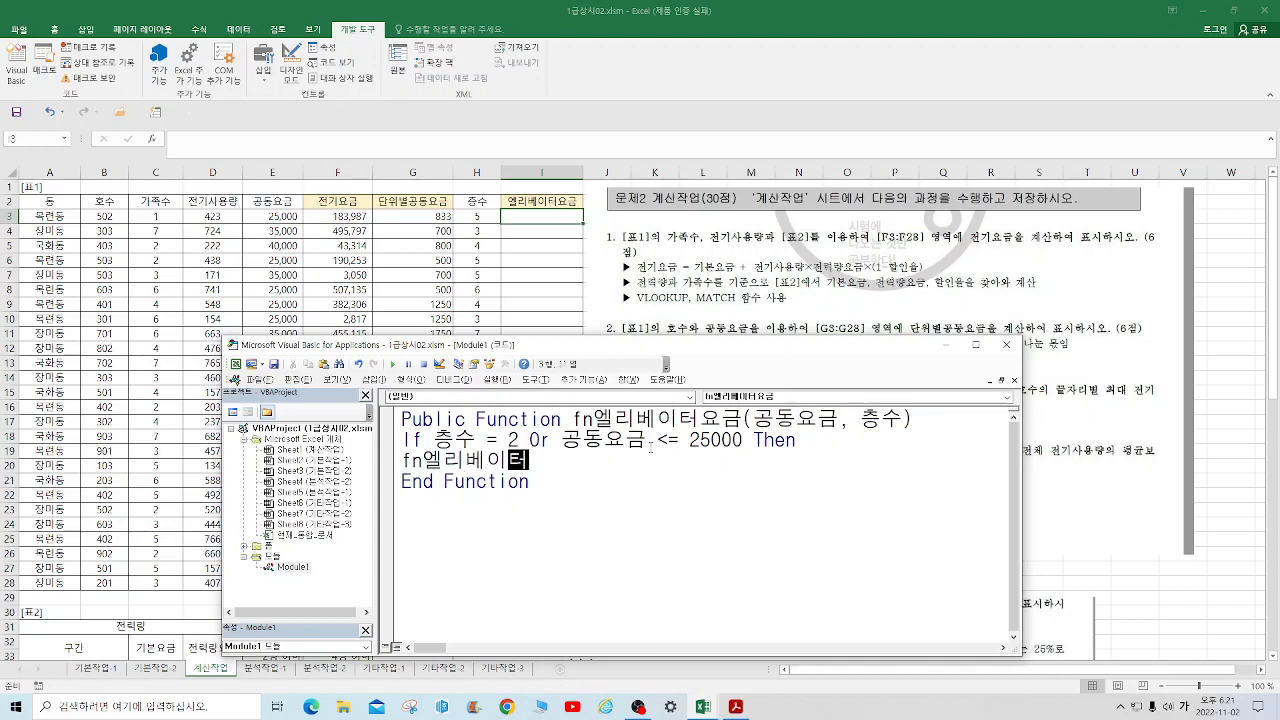
text(요금)
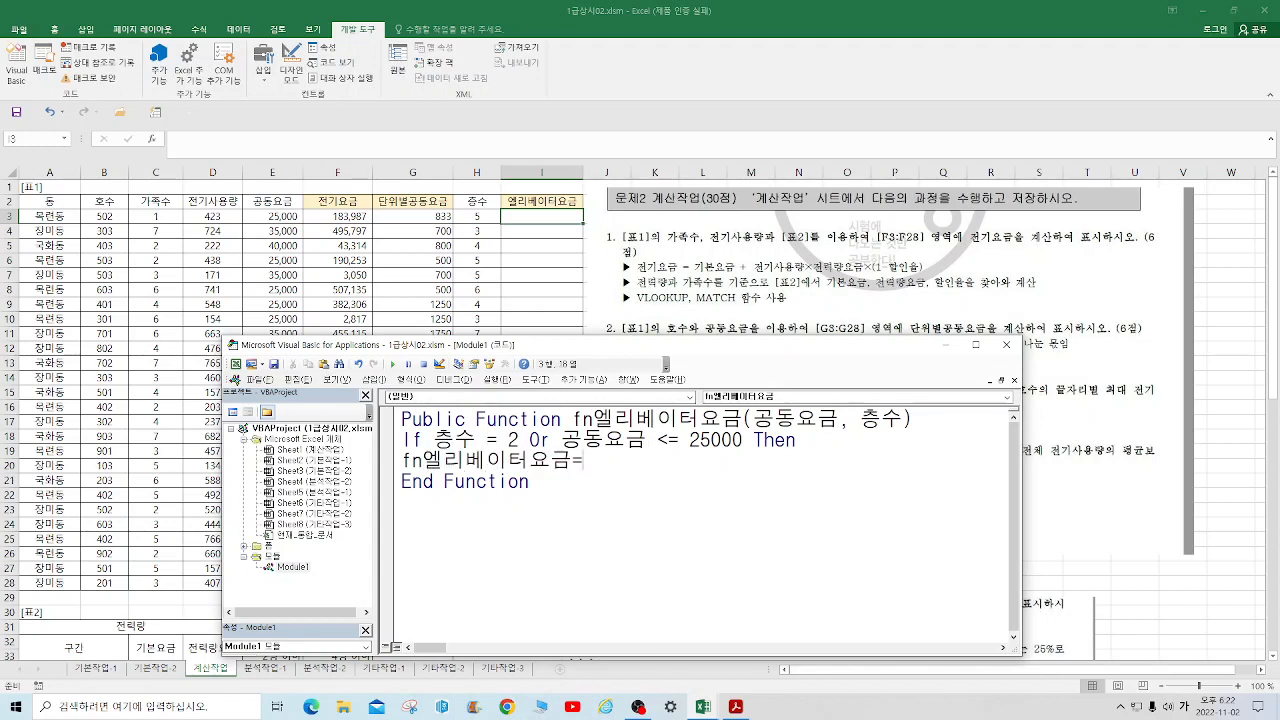
text(=공동요금)
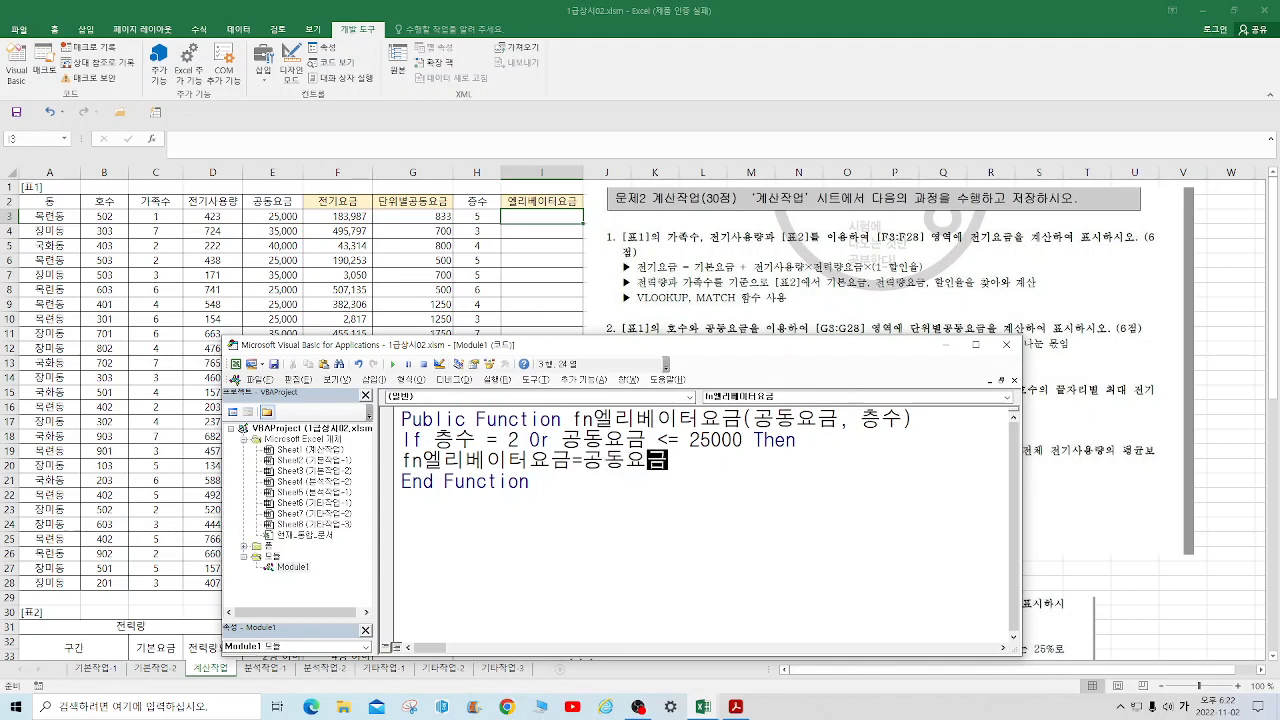
text(*0.2)
key(Return)
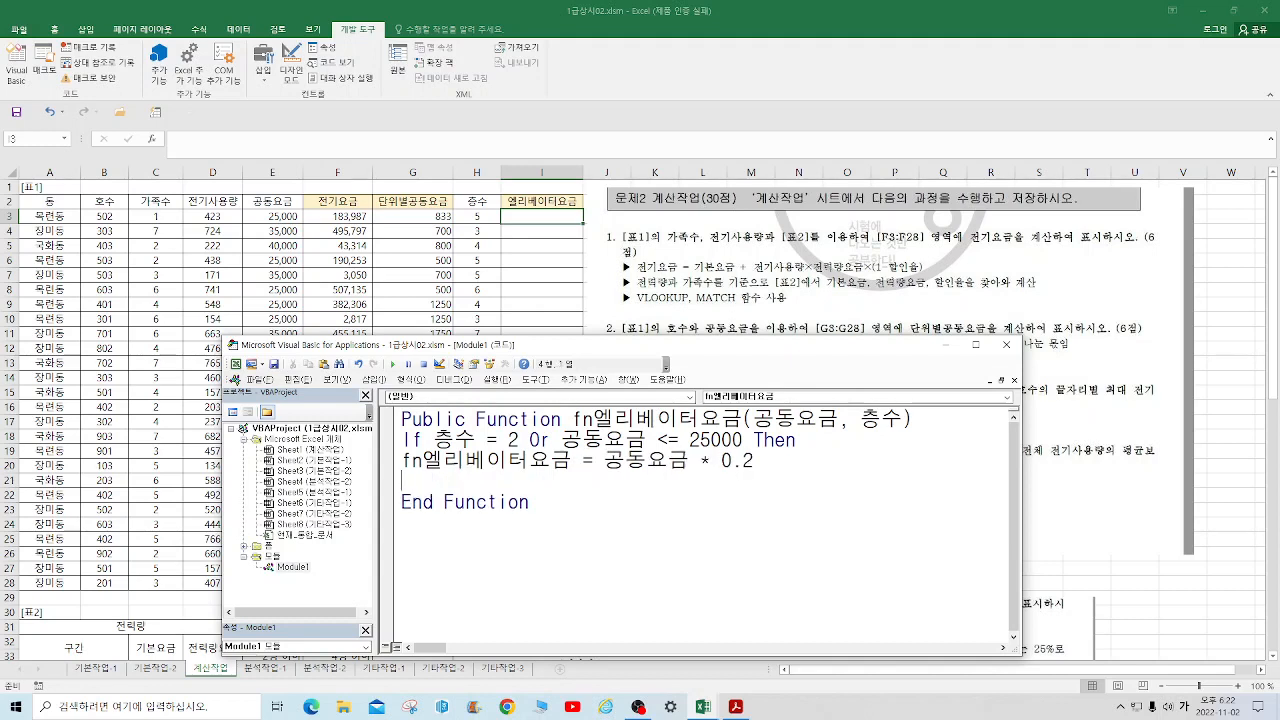
Step: Add an Else branch with a copy of the assignment line, changing its factor to 0.25
text(else)
key(Return)
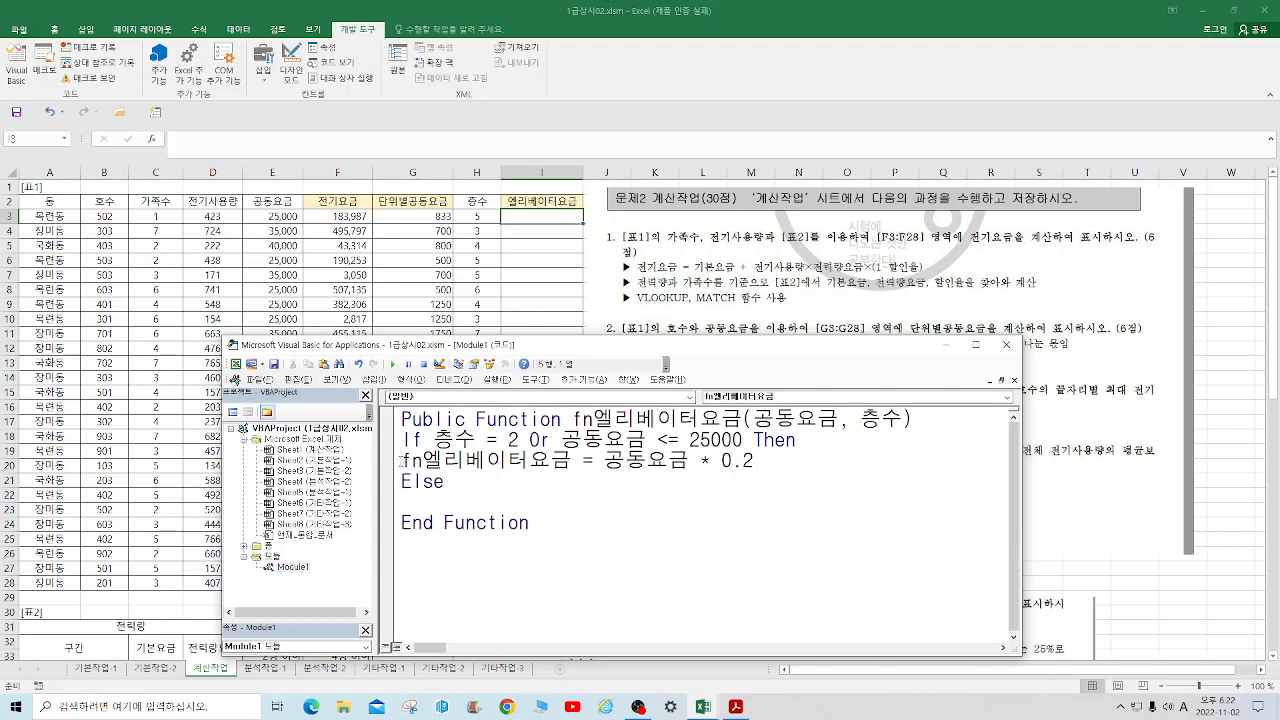
drag(400, 460, 763, 463)
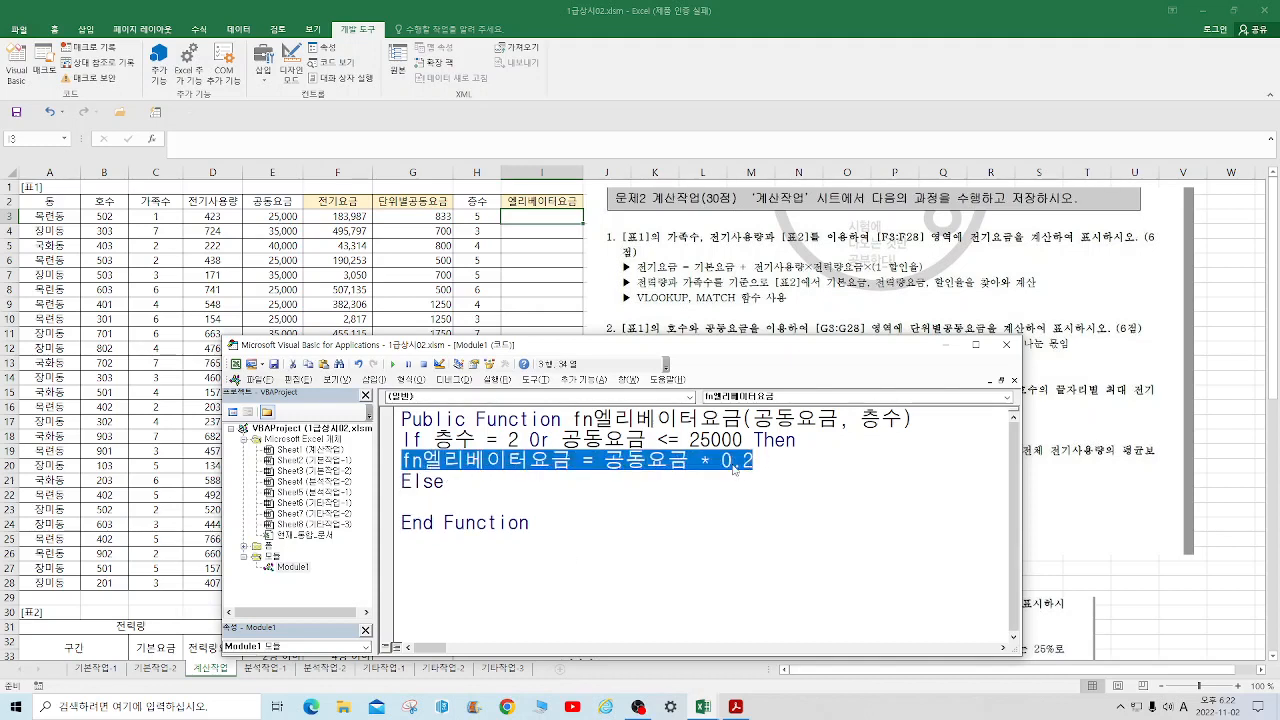
right_click(735, 468)
click(760, 491)
click(440, 501)
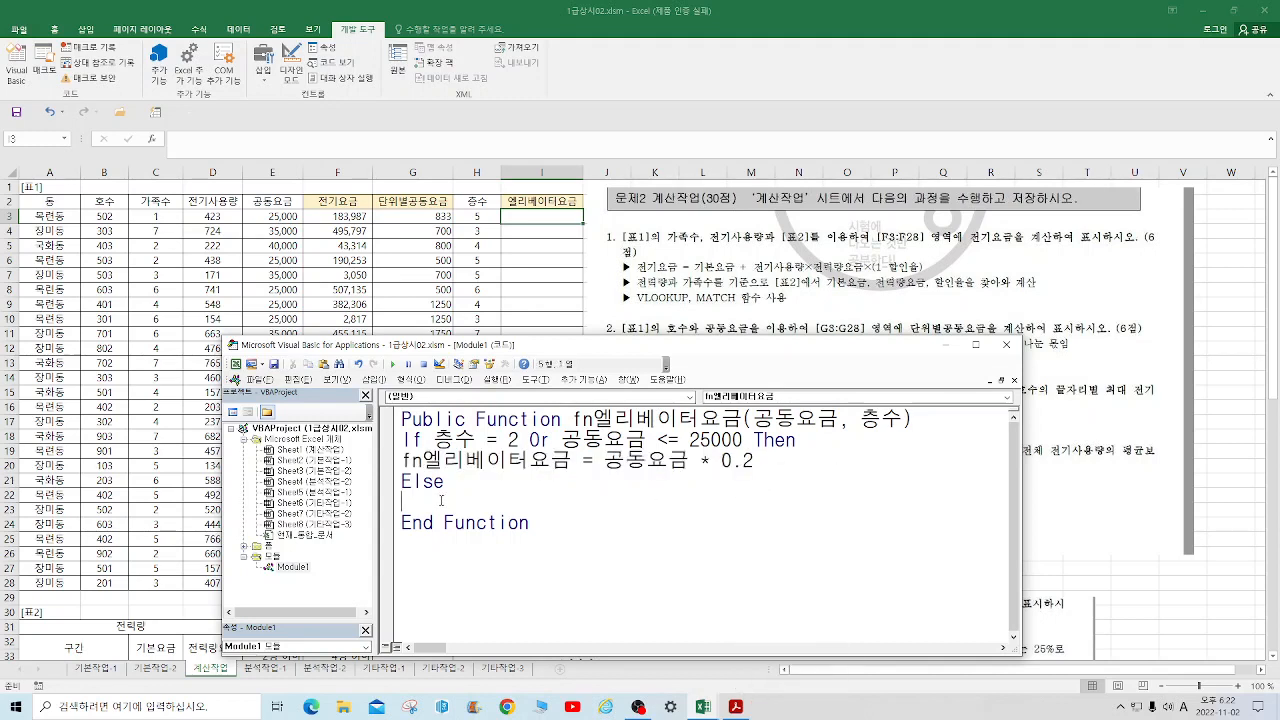
key(ctrl+v)
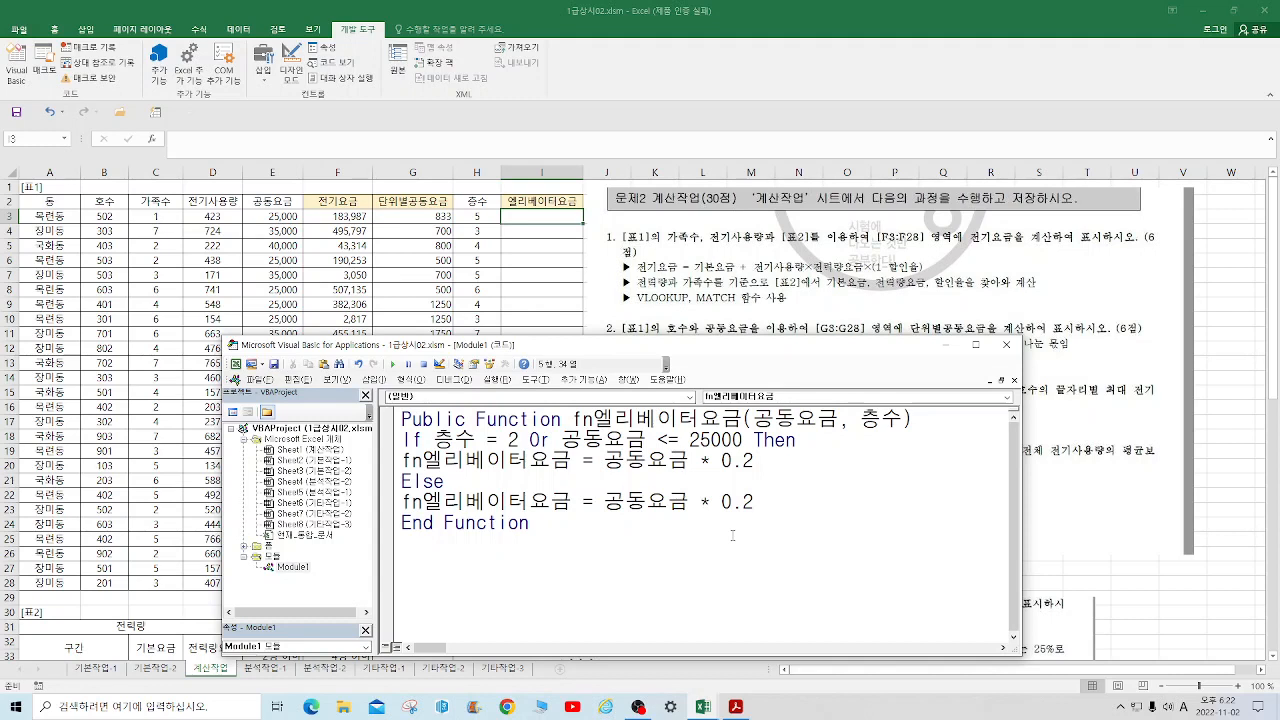
text(5)
key(Return)
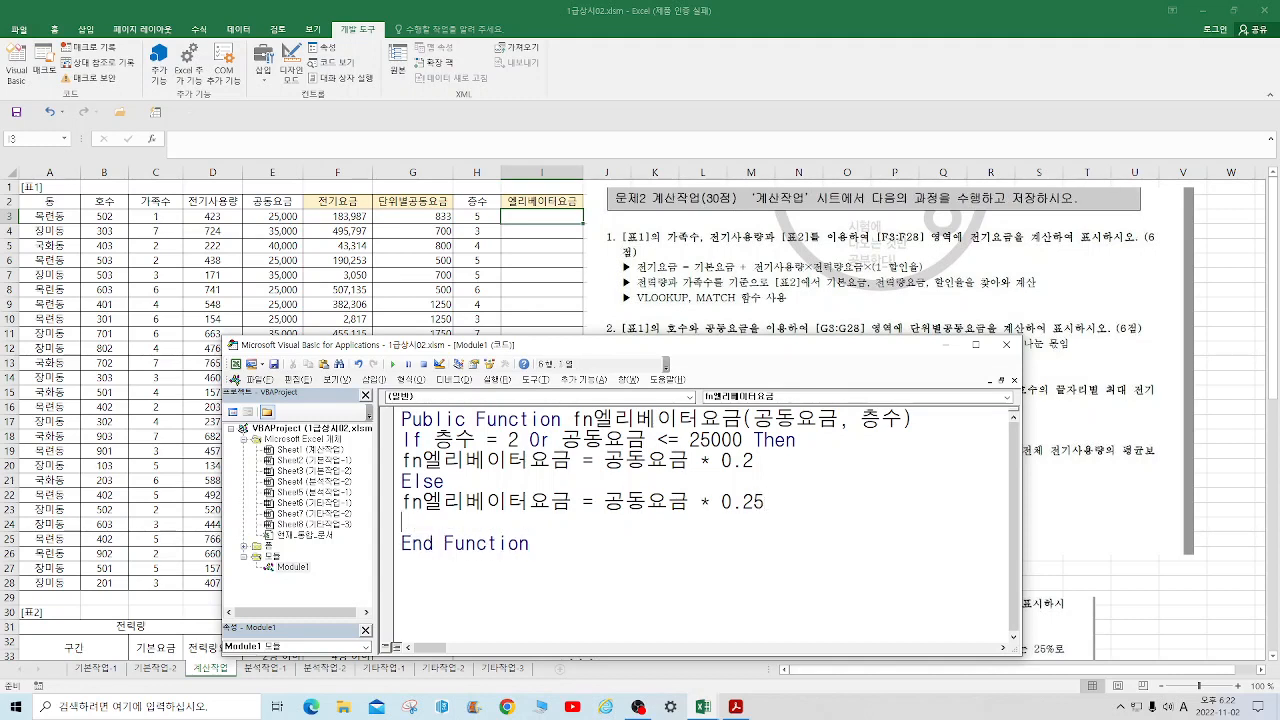
Step: Close the condition block with End If, then close the code editor and return to the worksheet
text(end if)
click(260, 379)
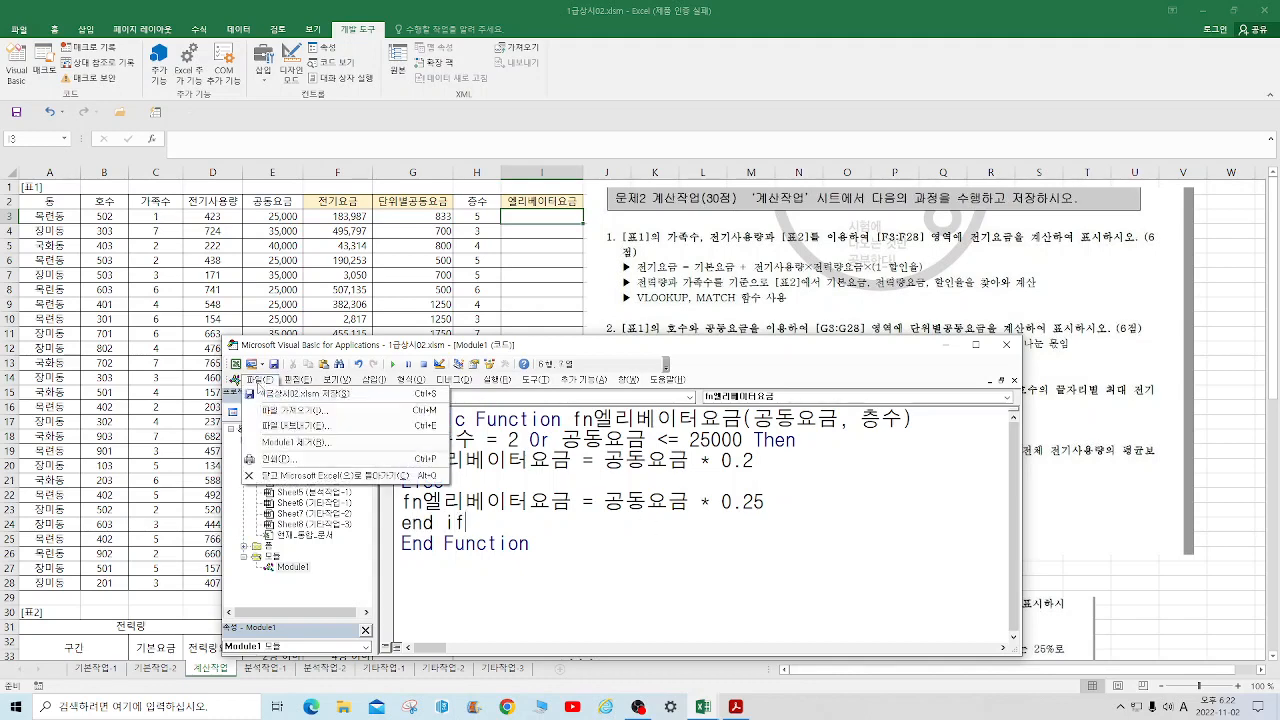
click(305, 472)
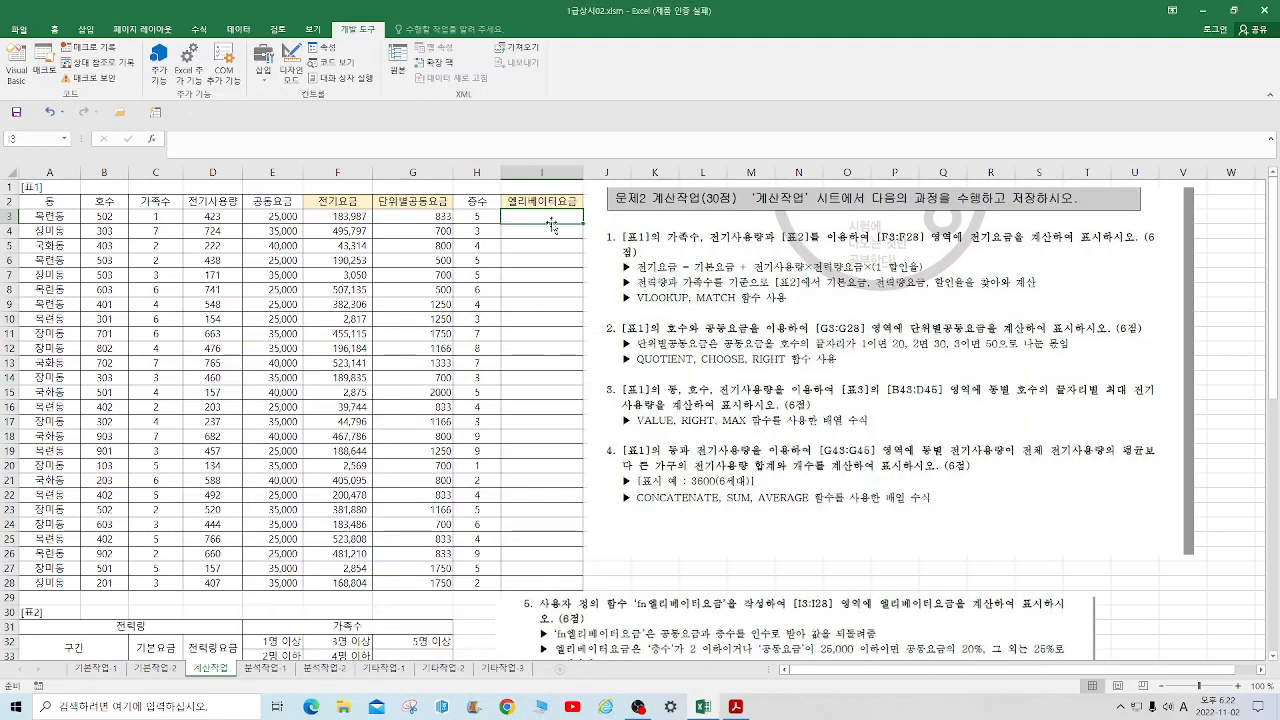
Step: Start a formula in I3 with fn엘리베이터요금 and open its function arguments dialog, moved clear of the table data
text(=)
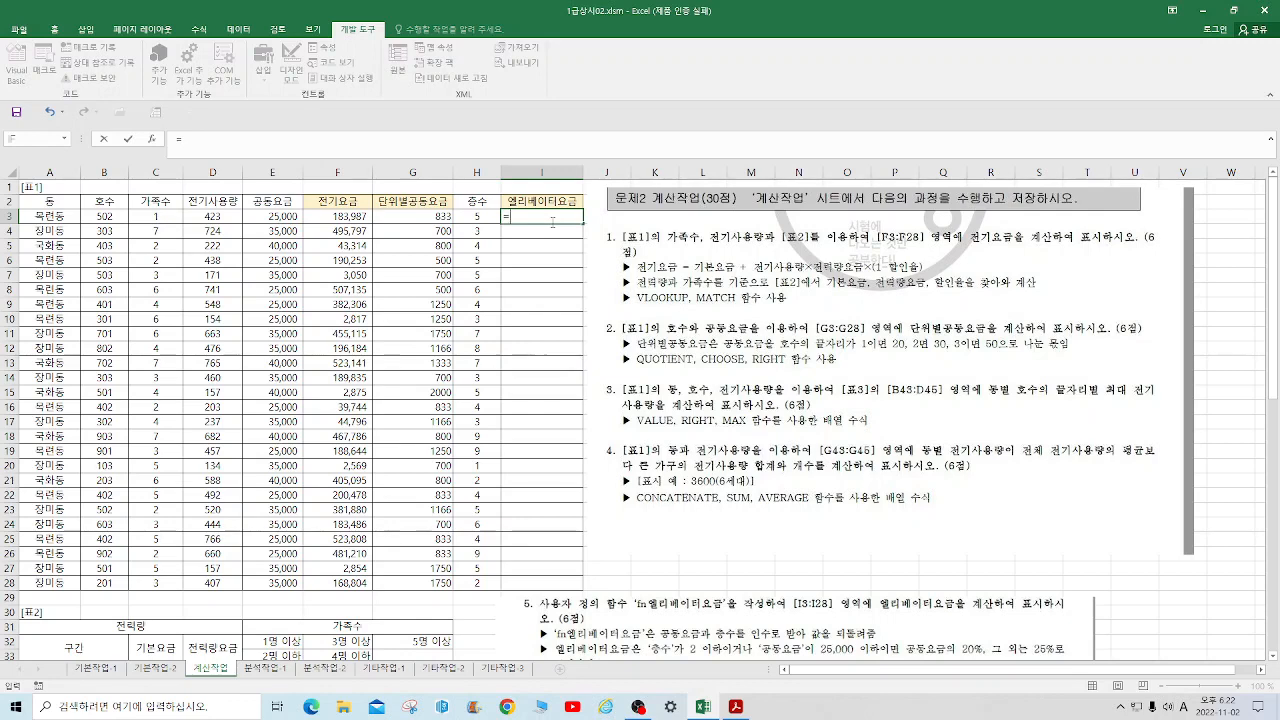
text(fn)
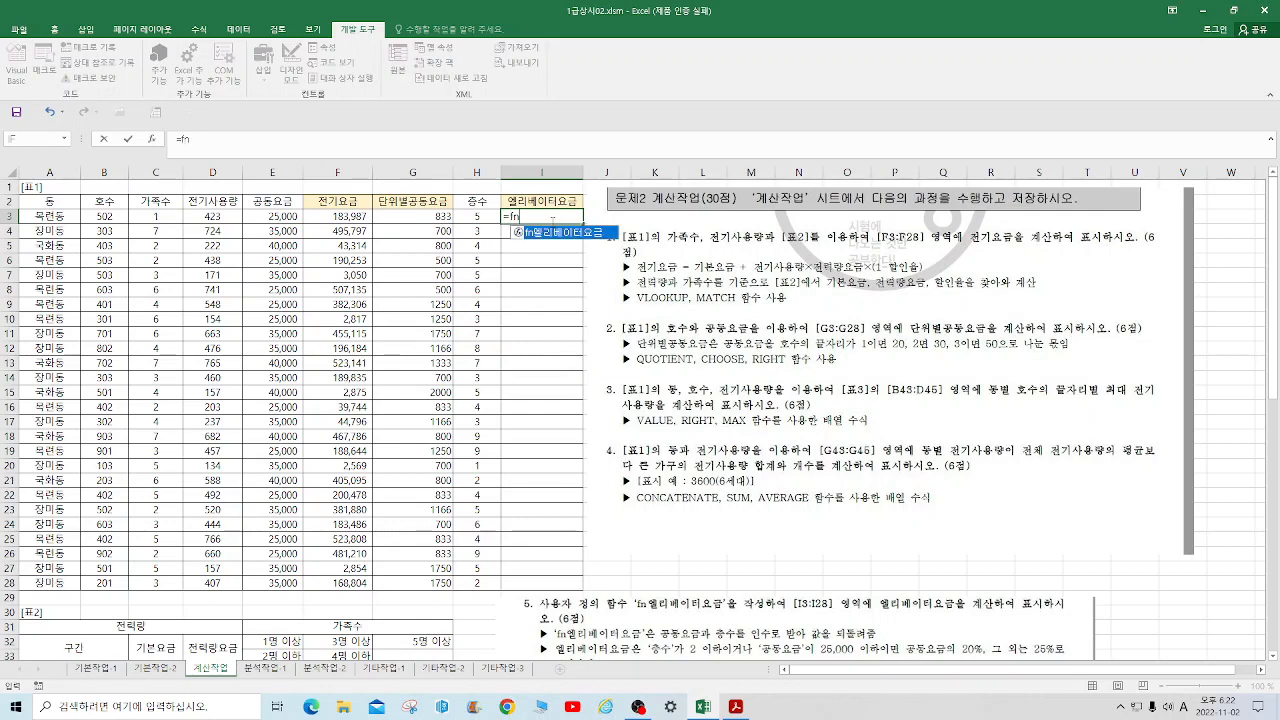
double_click(594, 234)
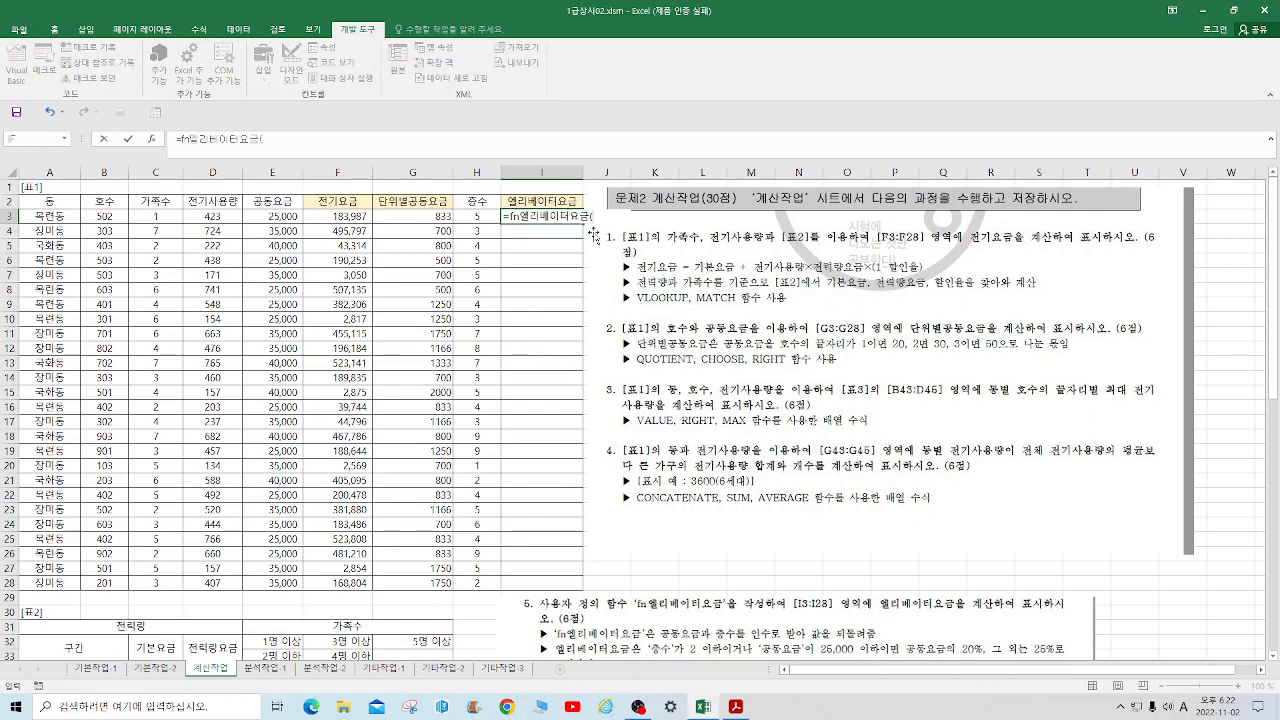
click(152, 139)
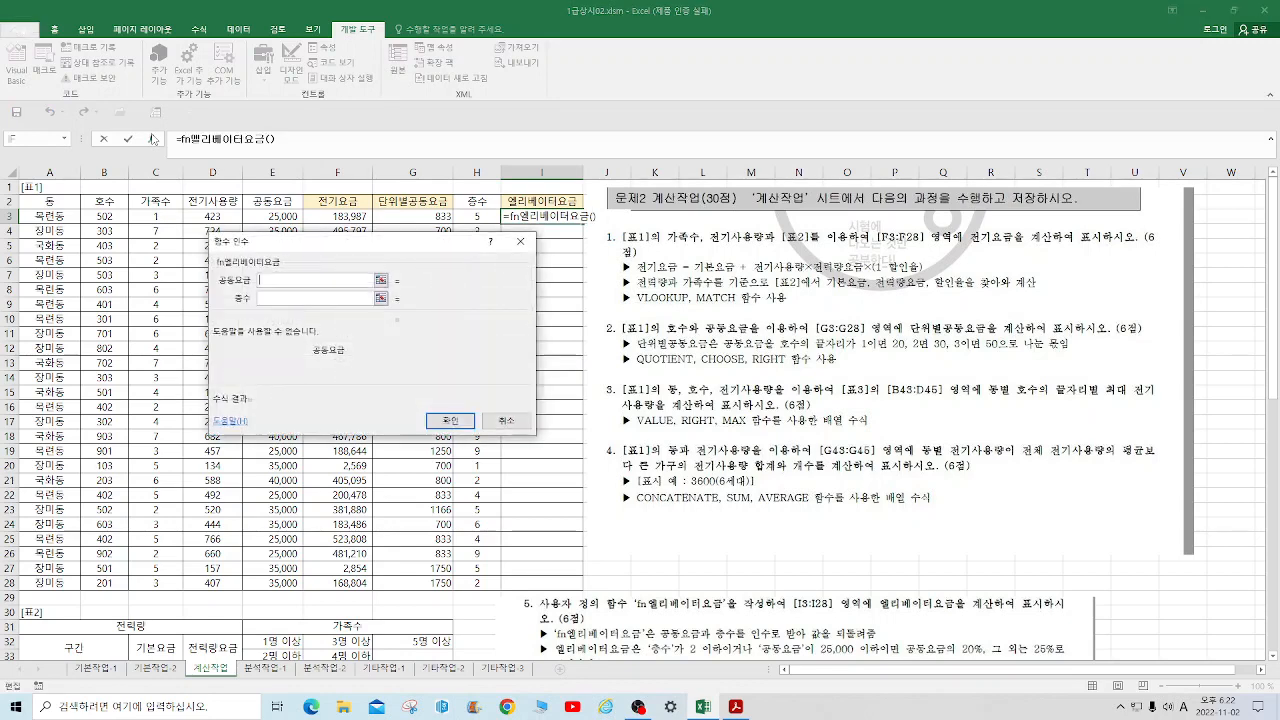
drag(410, 258, 724, 200)
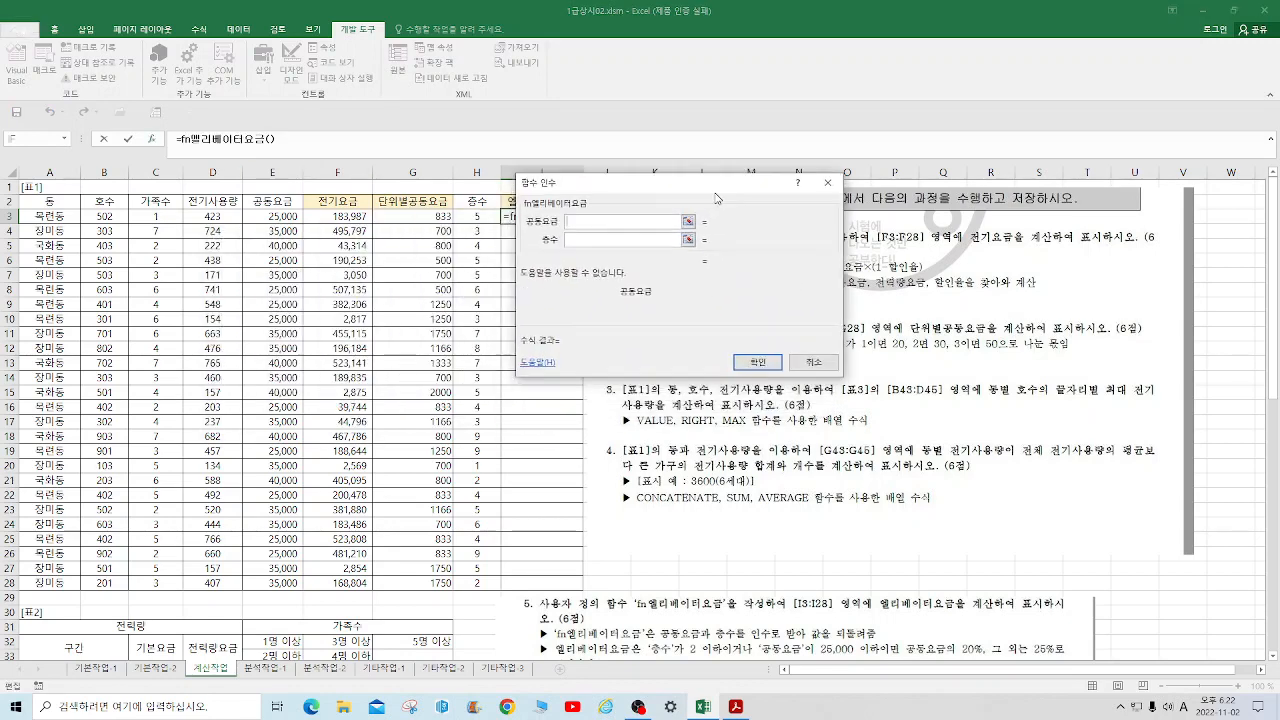
Step: Set 공동요금 to E3 and 층수 to H3, and fill the I3 formula down to I28
click(284, 217)
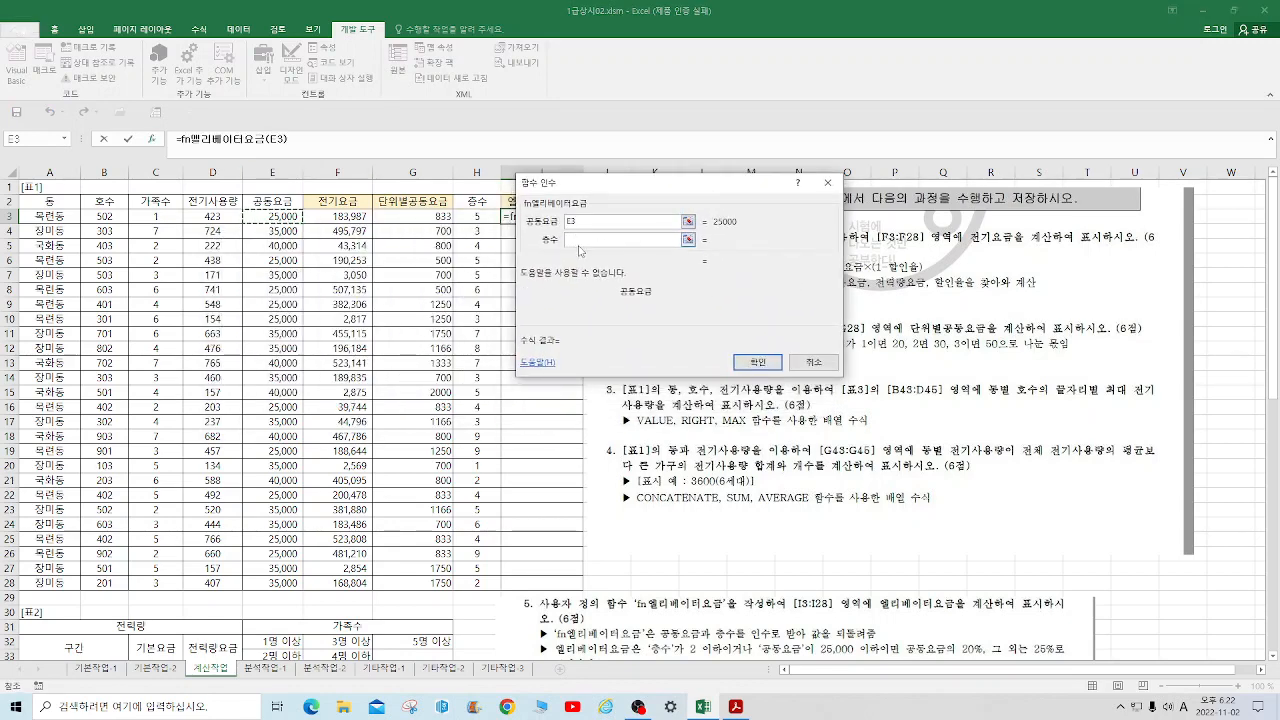
click(579, 240)
click(473, 216)
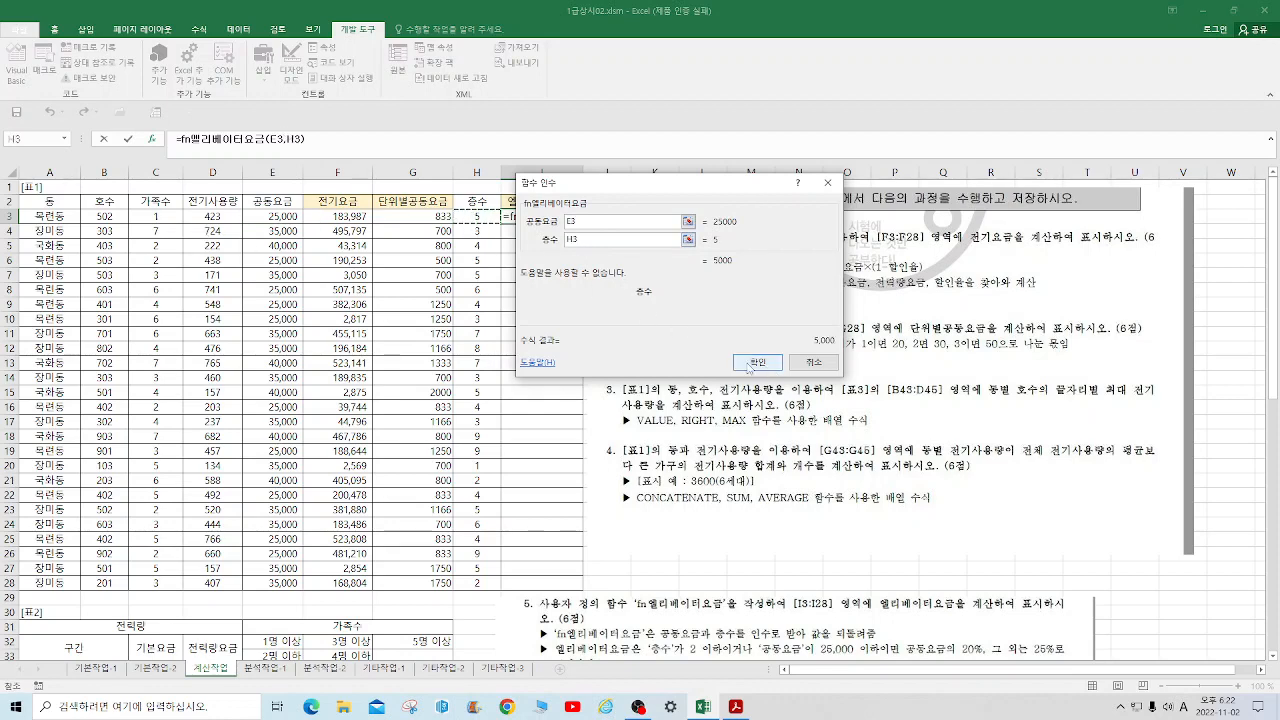
click(752, 363)
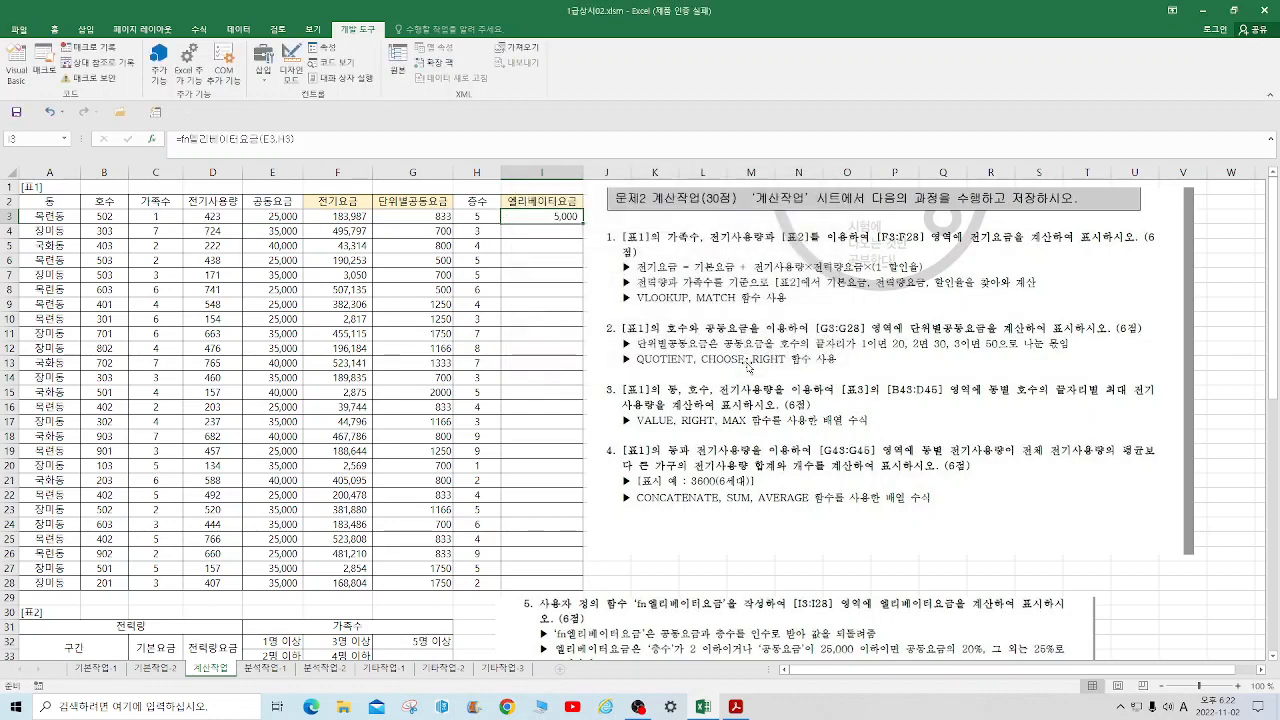
double_click(581, 224)
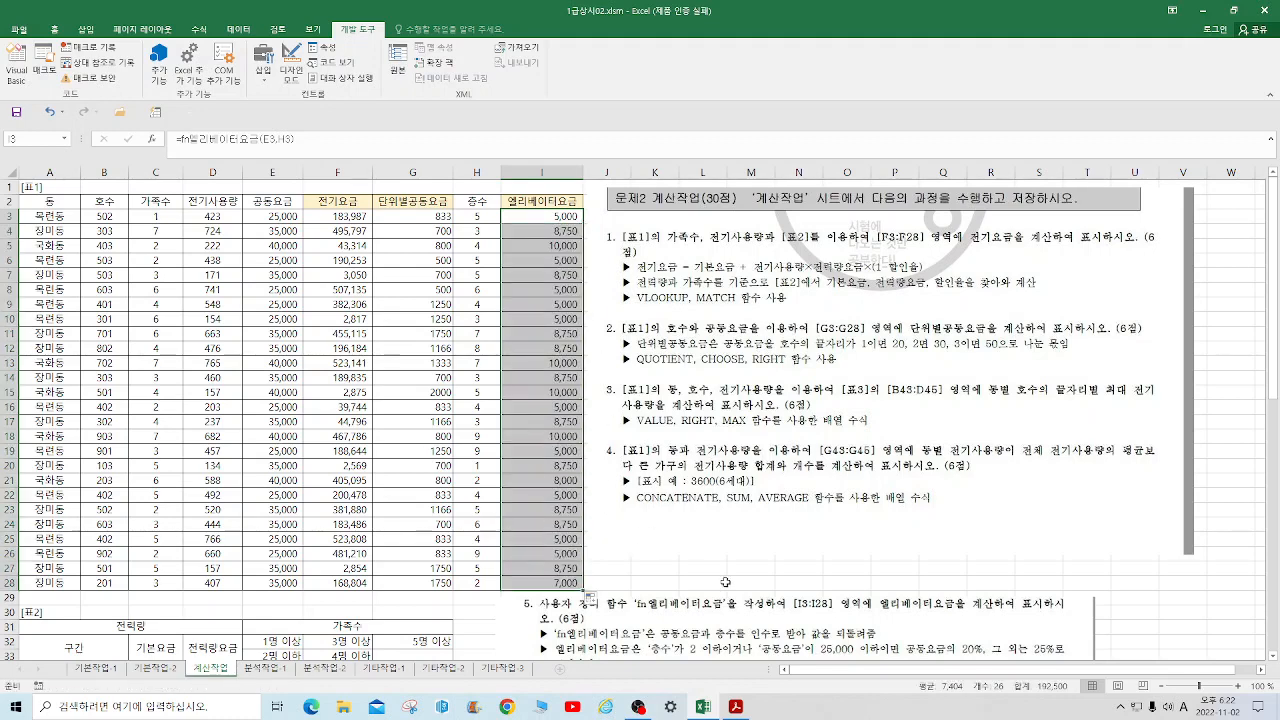
Step: Cut the picture with the task 5 and 분석작업 instructions from 계산작업, paste it into the 분석작업-1 sheet, and place it from column O
click(754, 562)
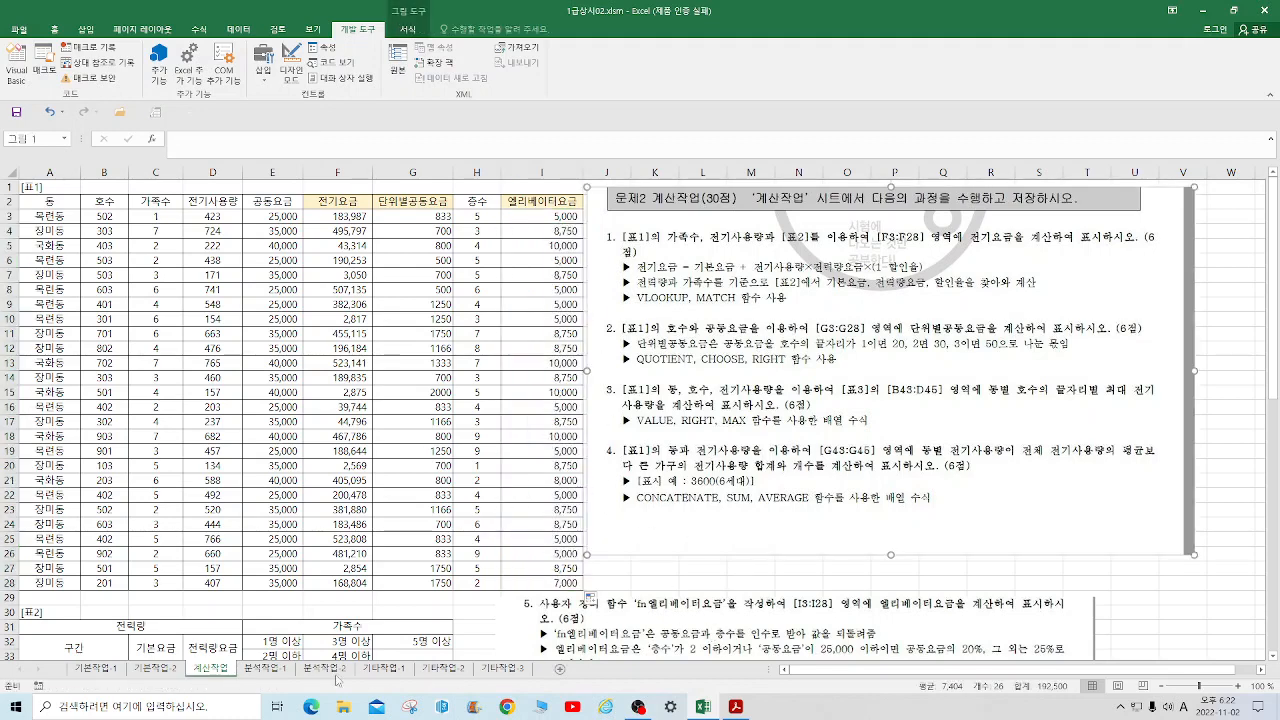
click(278, 670)
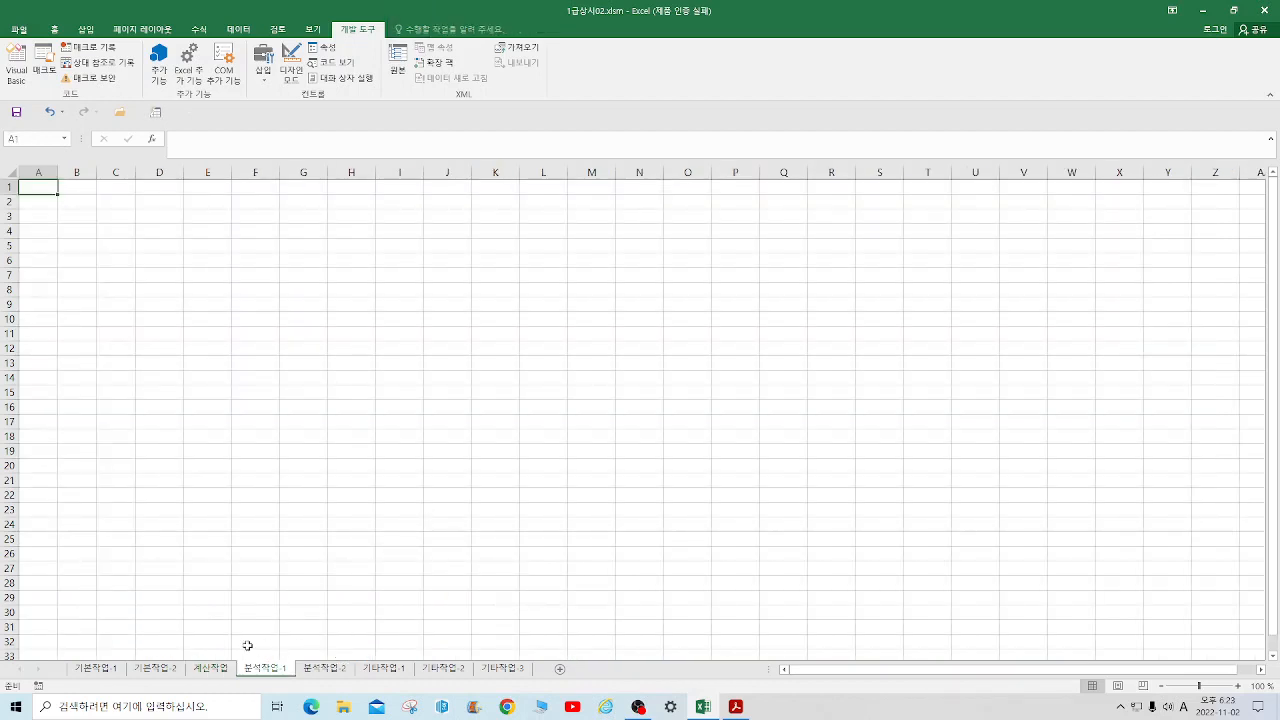
click(211, 668)
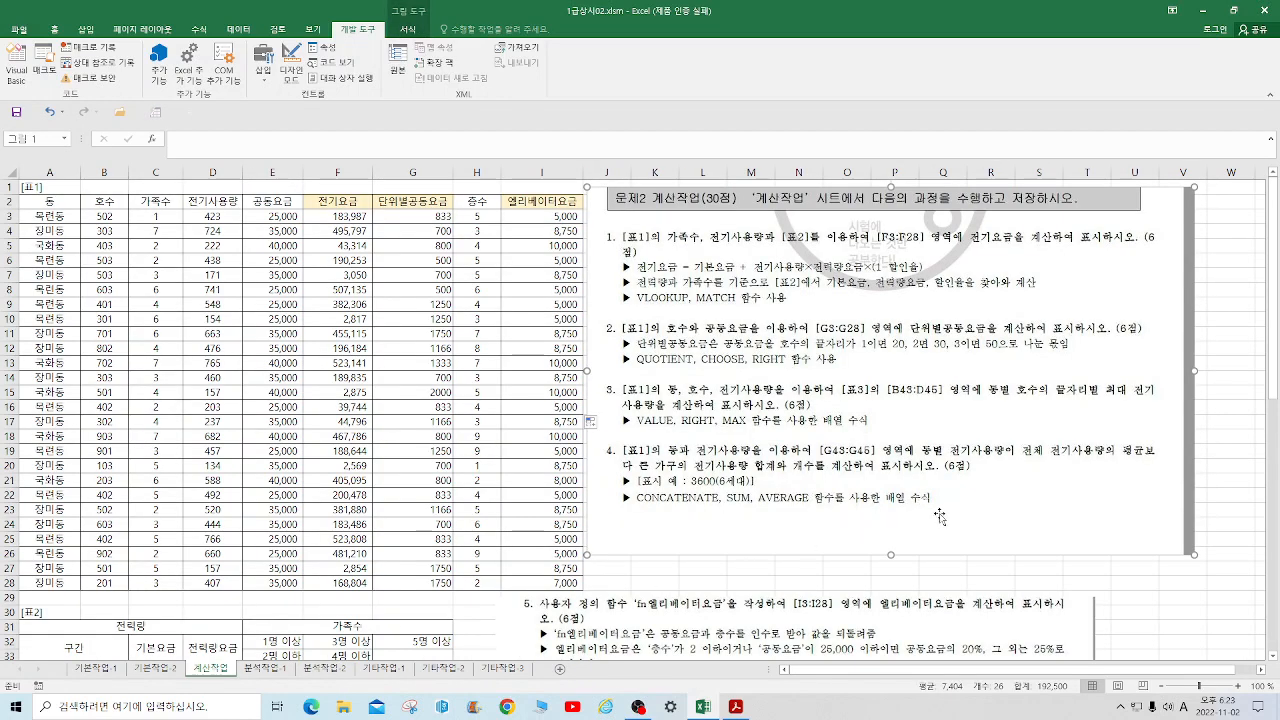
scroll(944, 563, down, 5)
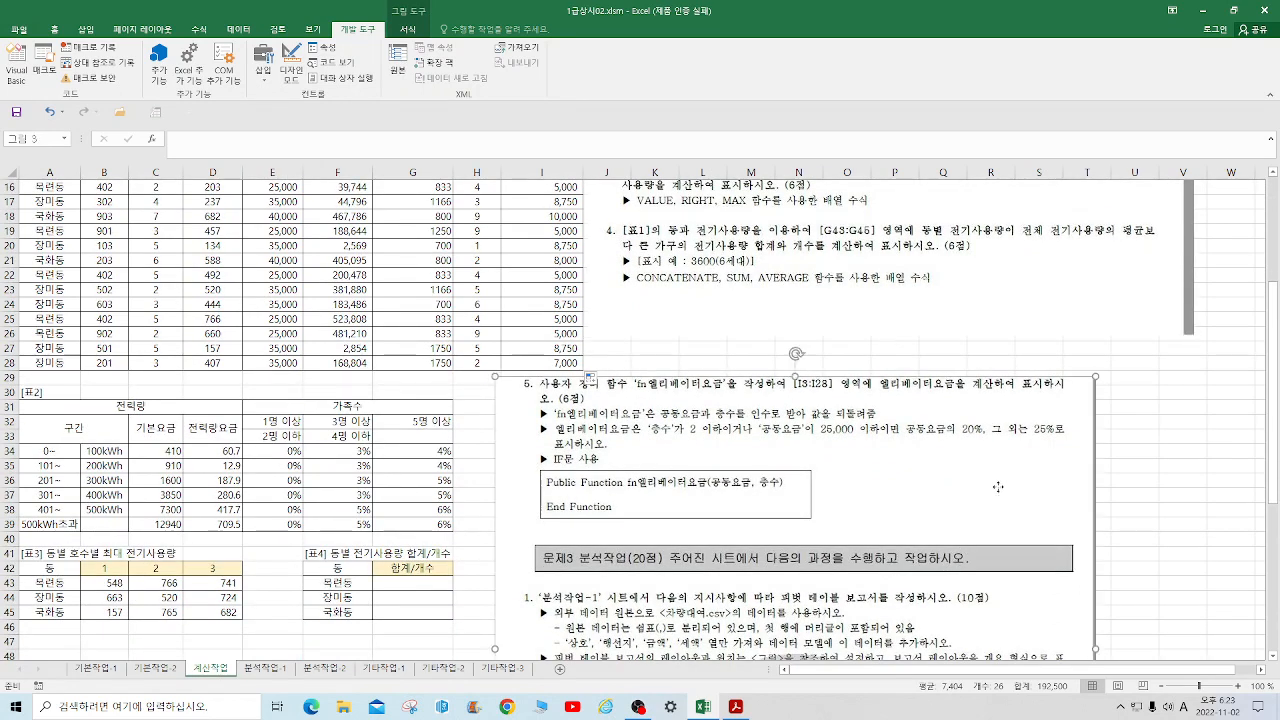
right_click(999, 490)
key(Escape)
key(Escape)
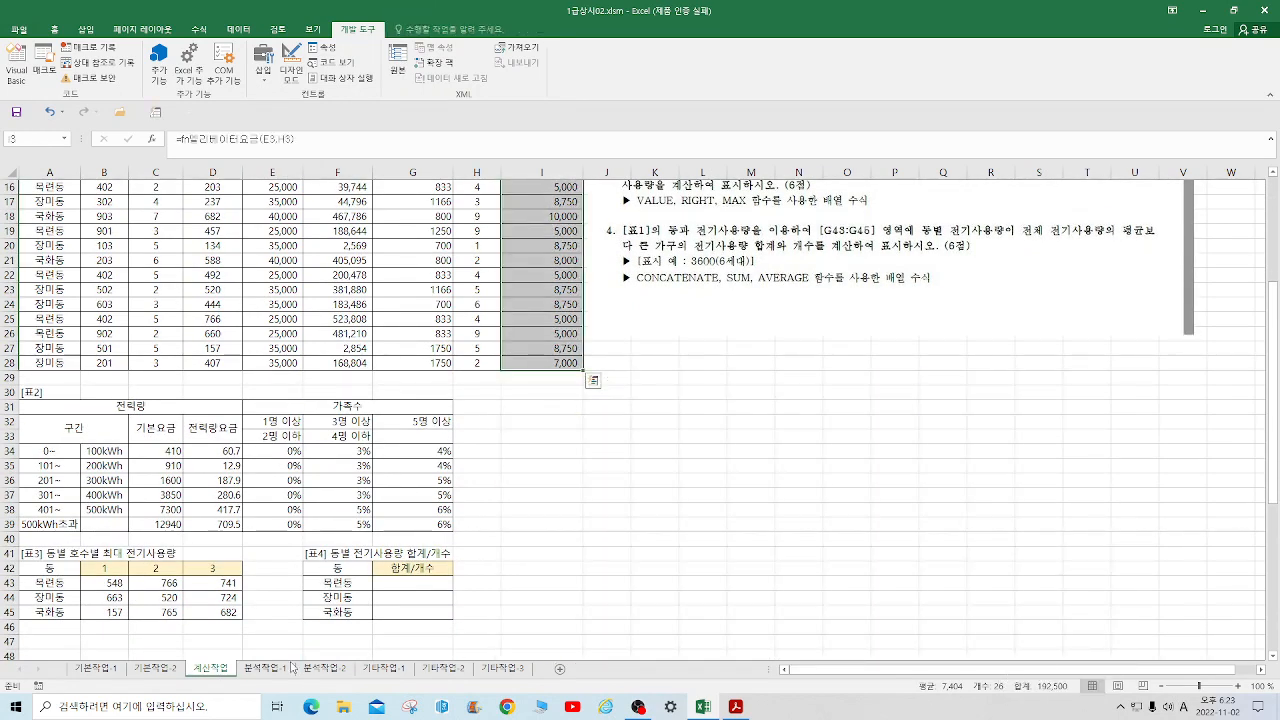
click(265, 669)
click(849, 219)
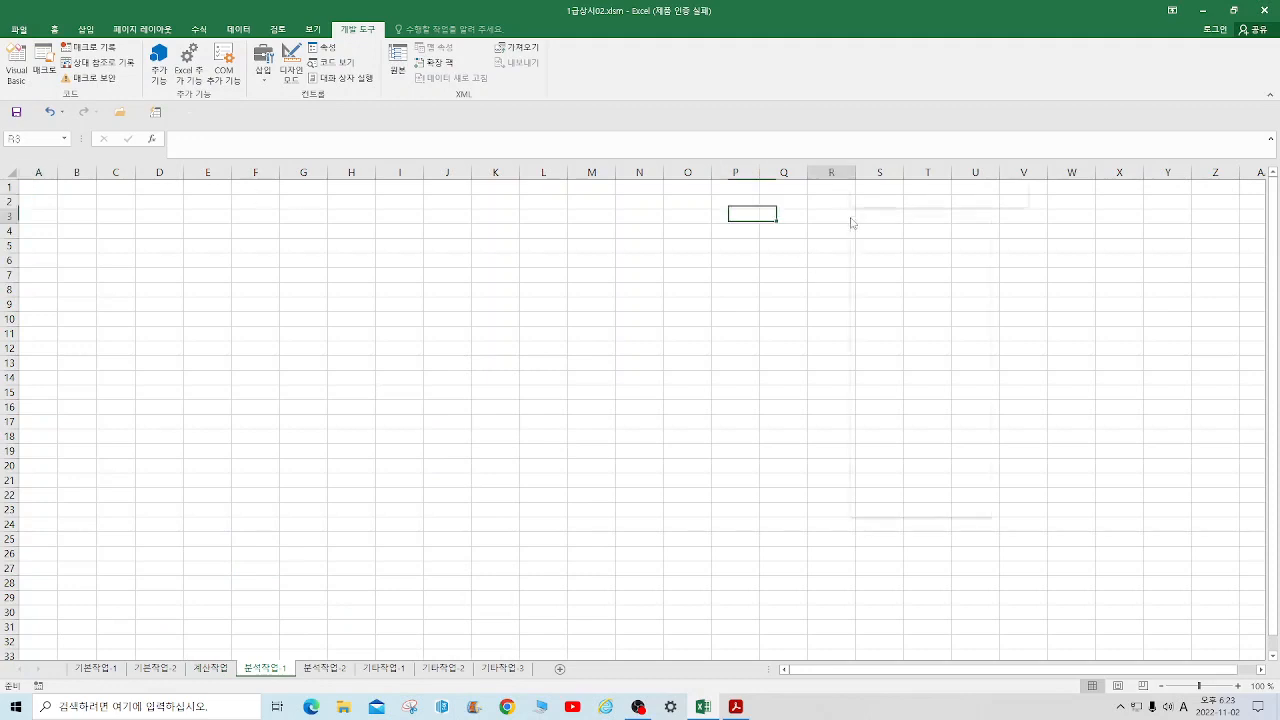
right_click(851, 217)
click(877, 278)
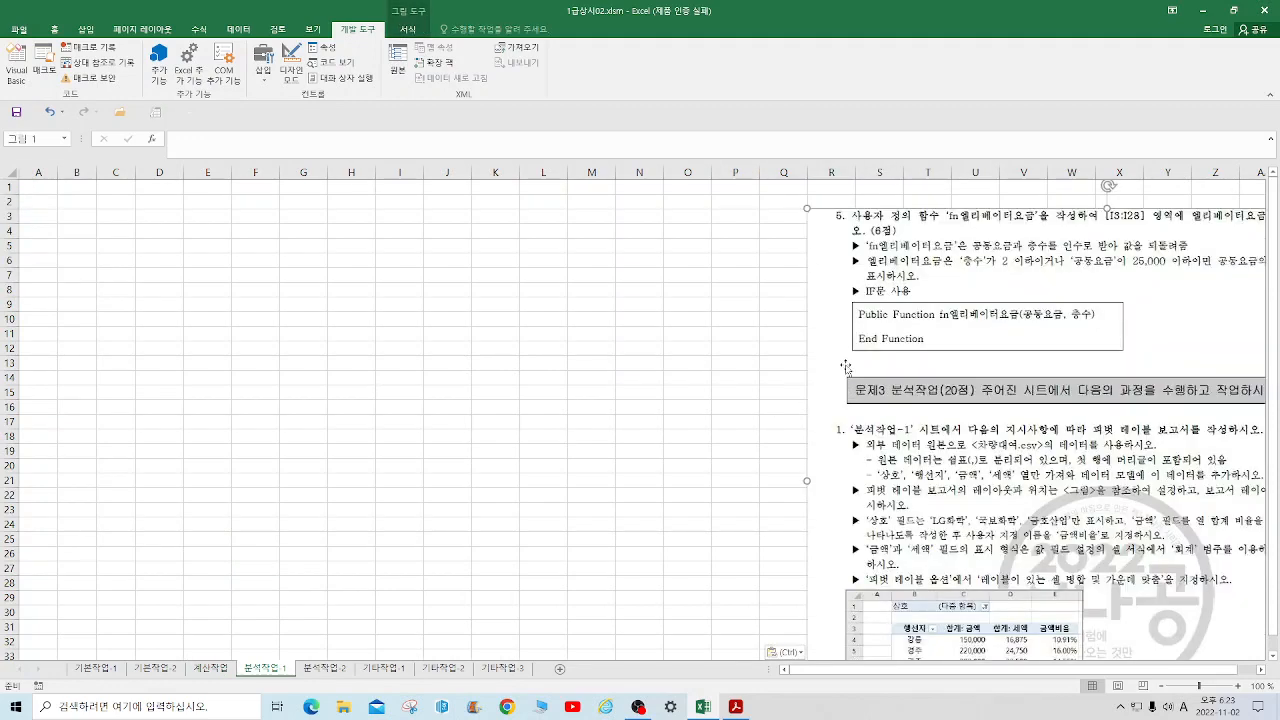
drag(832, 341, 688, 323)
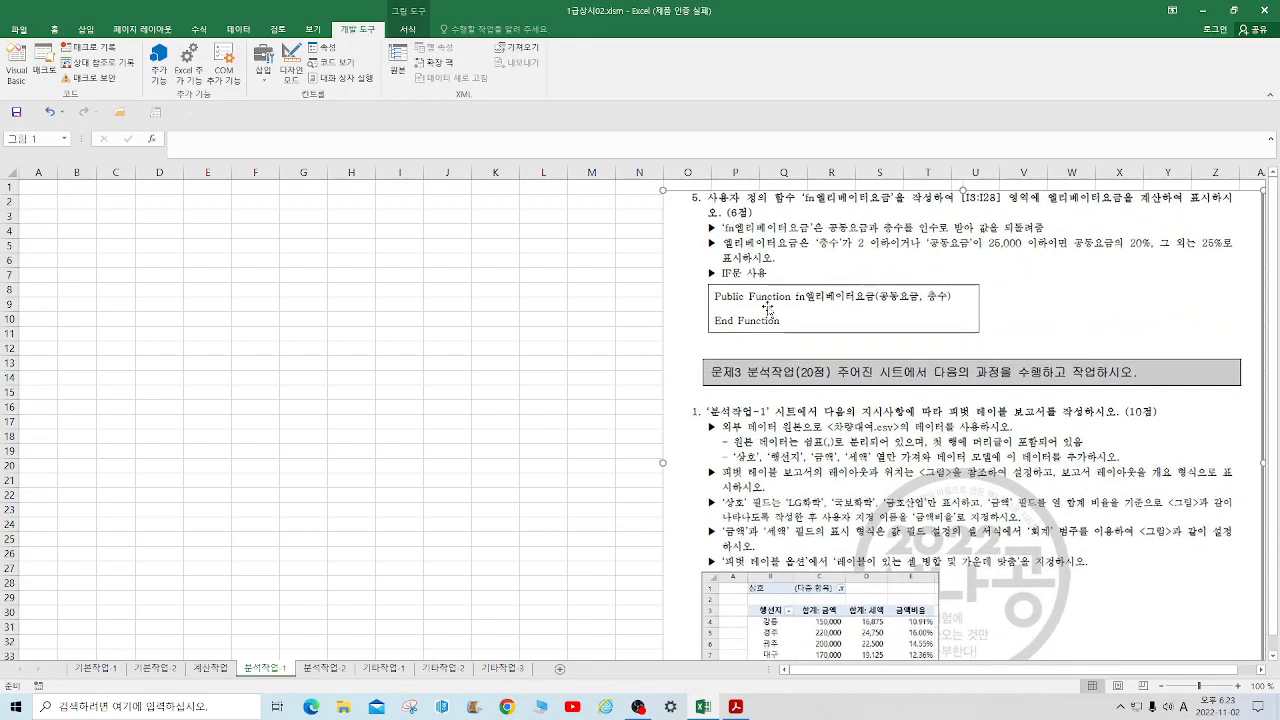
Step: Crop the instruction picture to a height of about 13.26 cm so it starts at pivot table task 1, and place it near rows 2 to 24
click(408, 29)
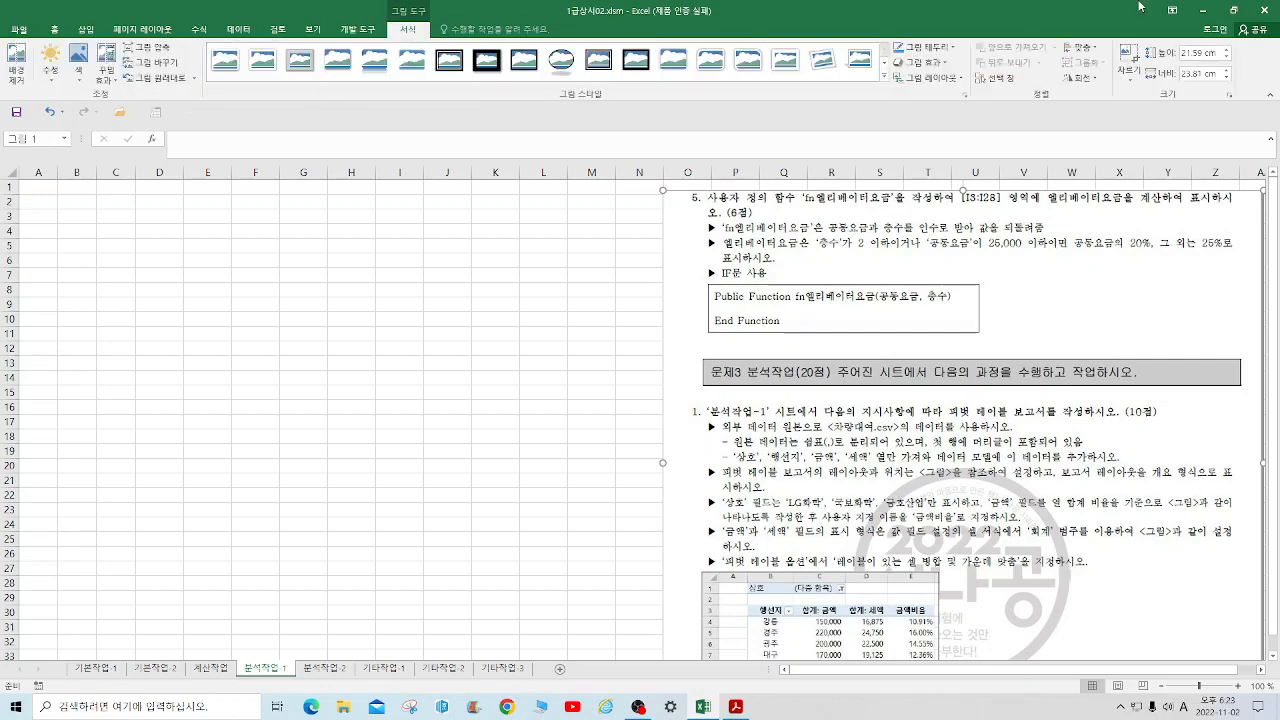
click(1128, 66)
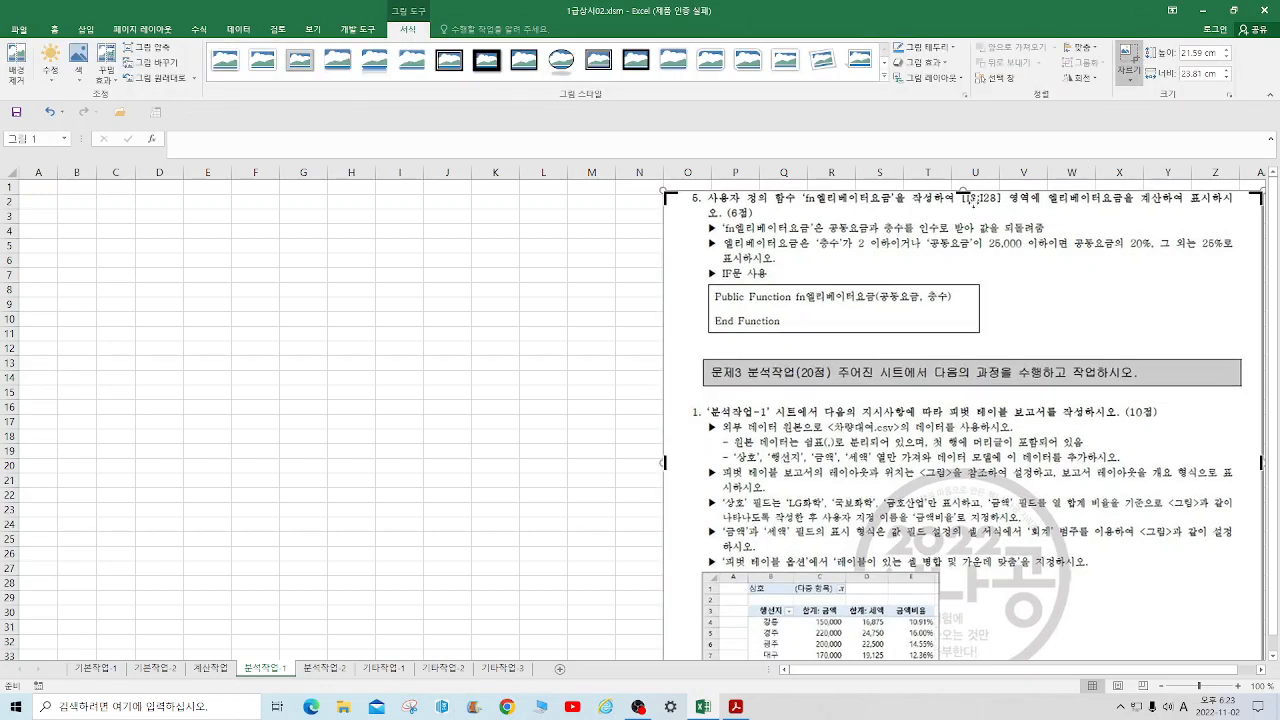
drag(962, 190, 945, 403)
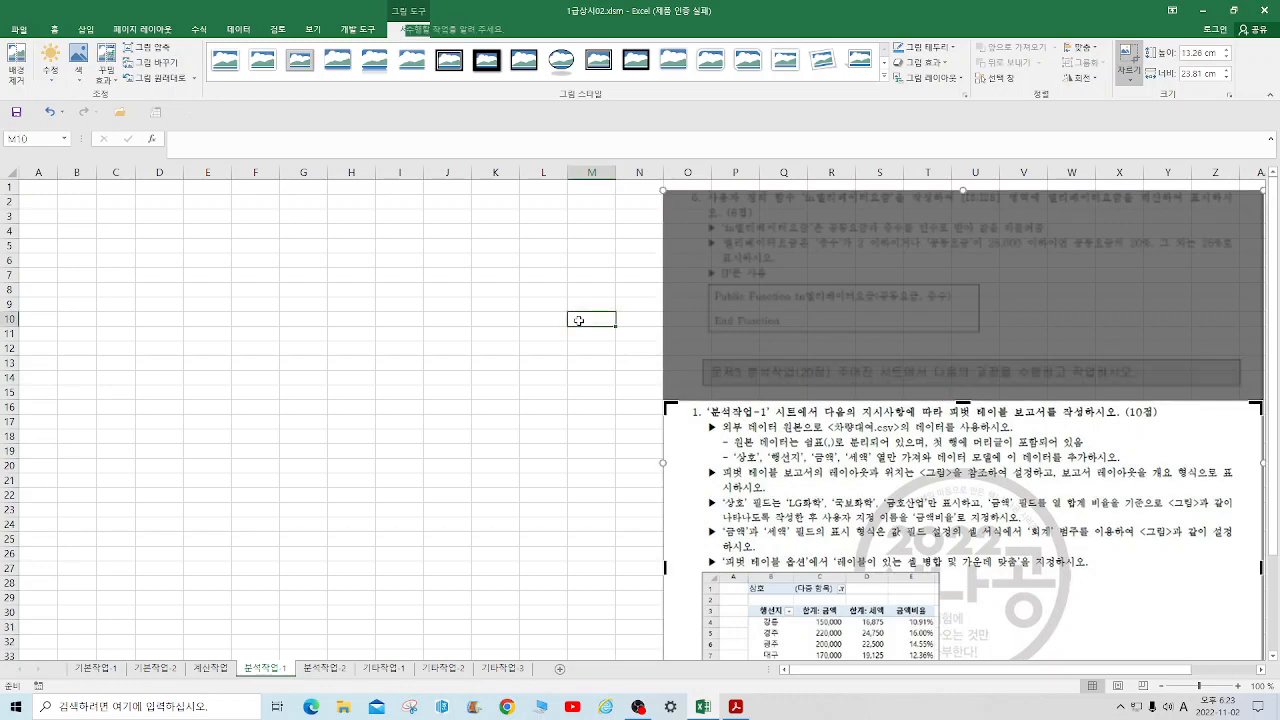
click(608, 319)
drag(667, 598, 613, 392)
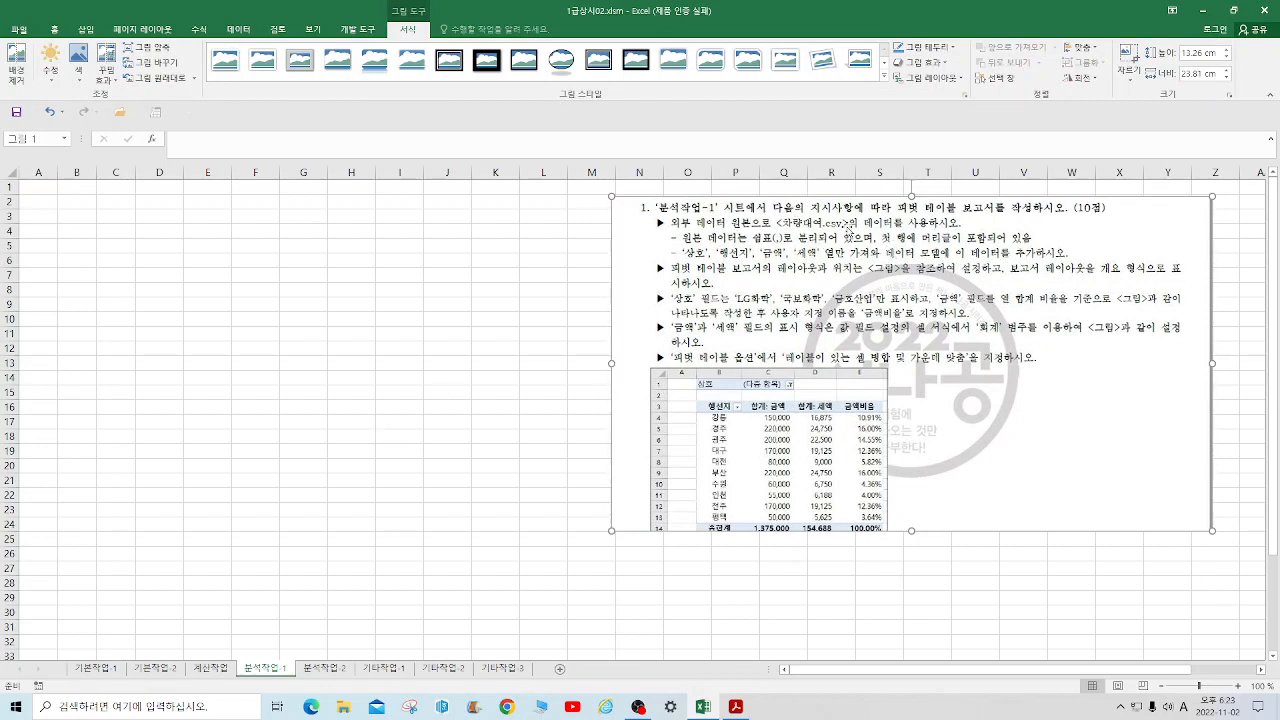
Step: Select cell E11, open the existing external data connections, and browse for more data sources
click(87, 30)
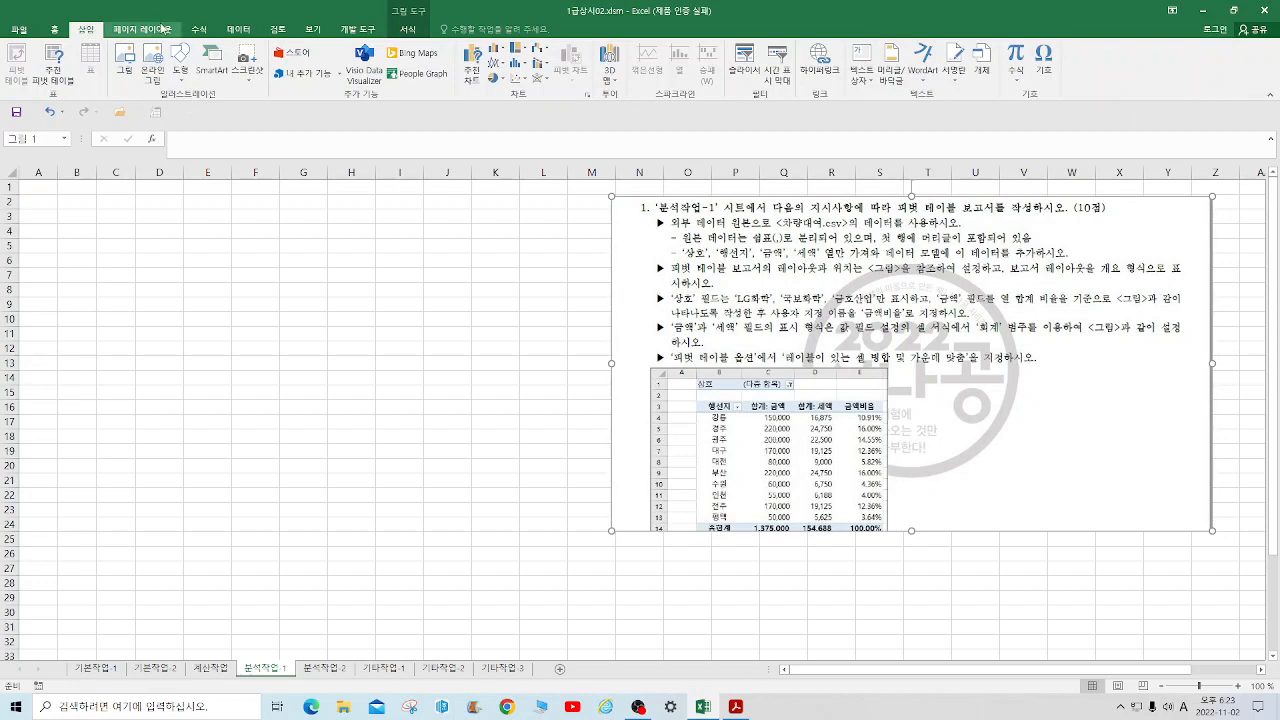
click(239, 31)
click(208, 333)
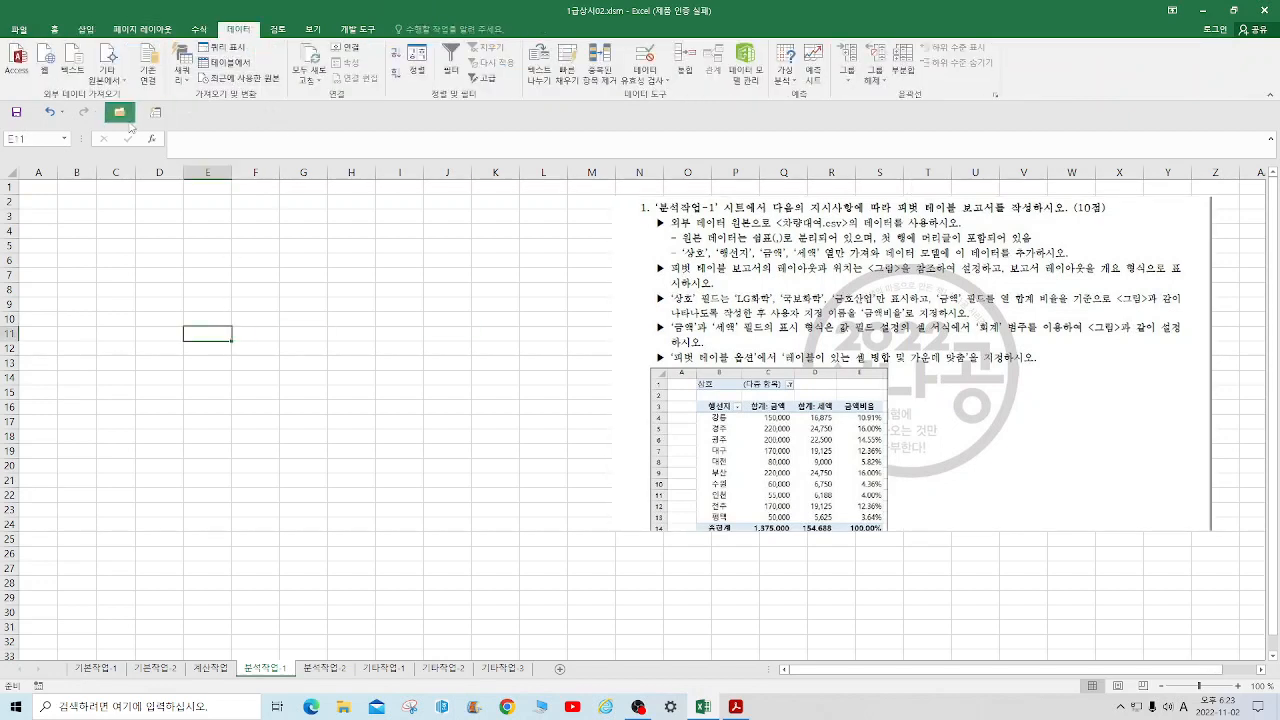
click(112, 82)
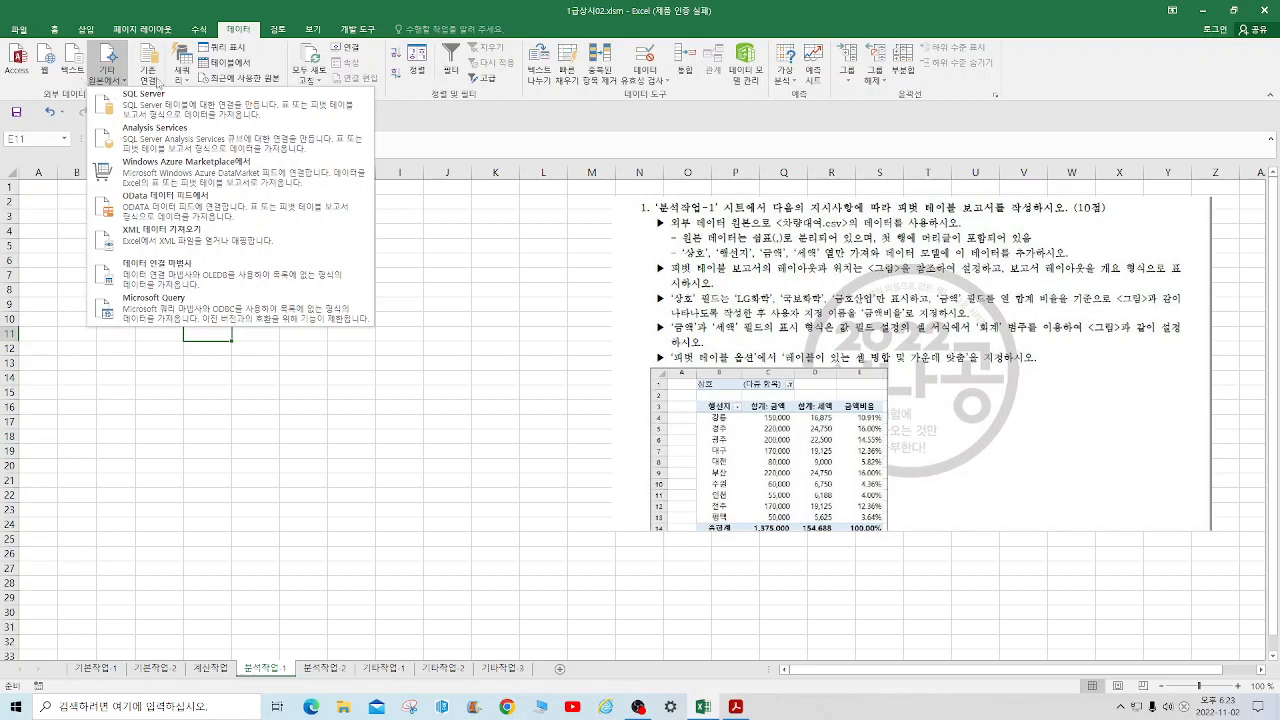
click(151, 68)
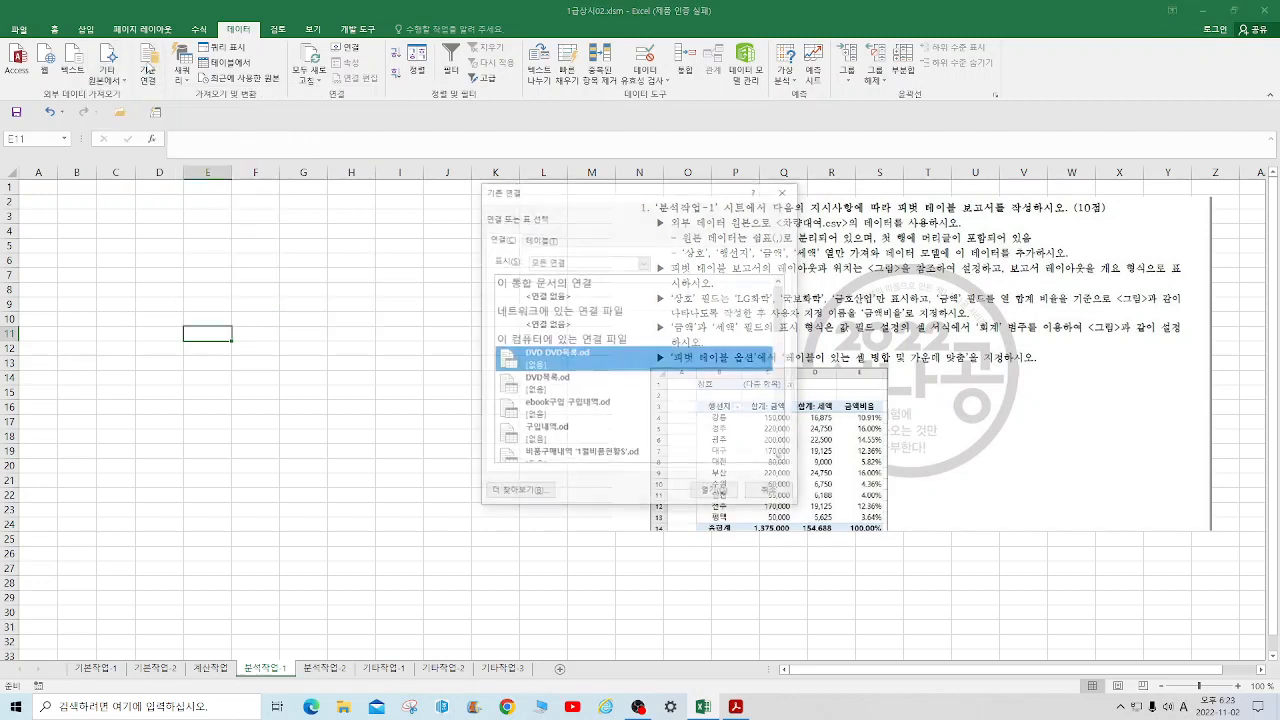
click(518, 494)
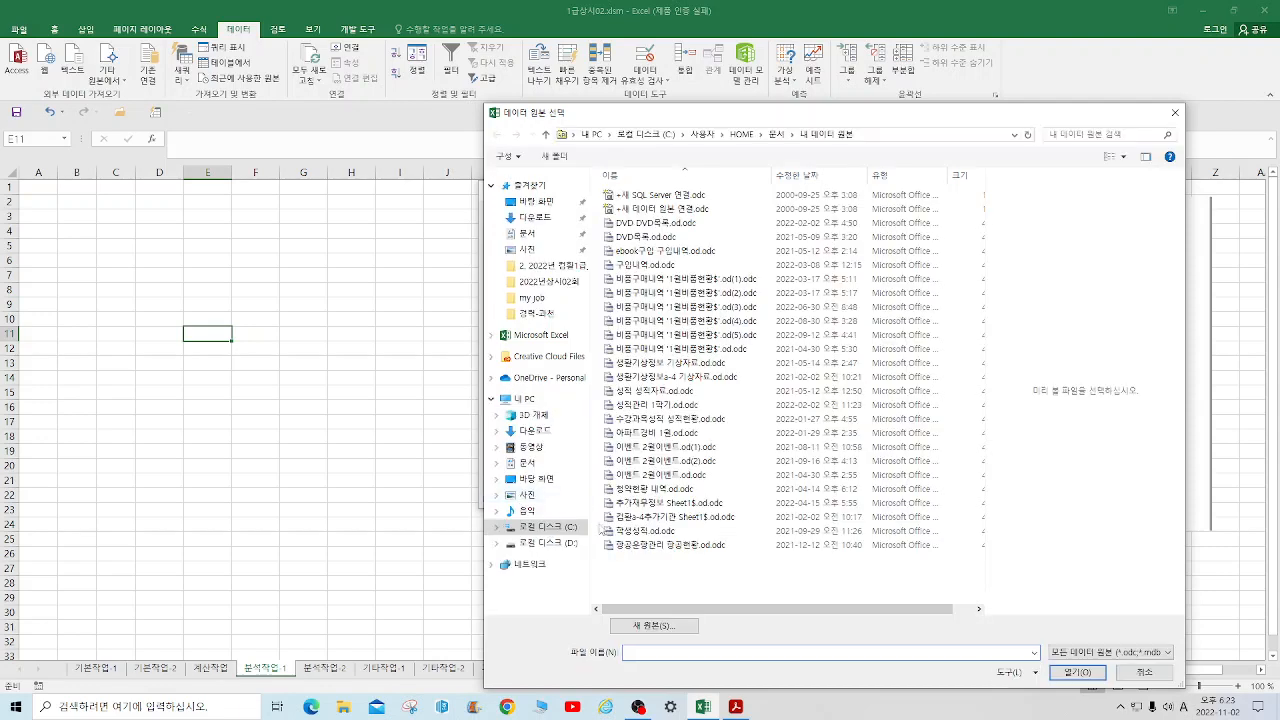
Step: Open 차량대여.csv from the 바탕 화면 folder 23년총정리1급 > 기출 > 02회 as the data source
click(545, 464)
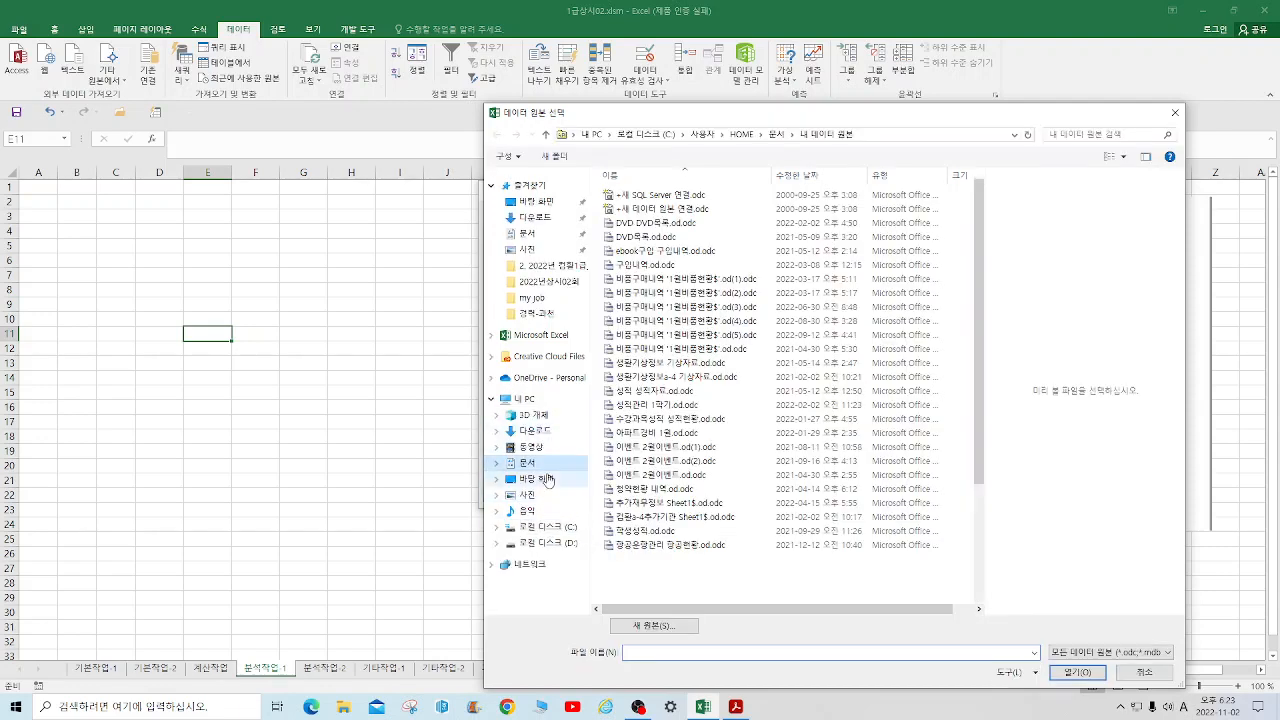
click(546, 482)
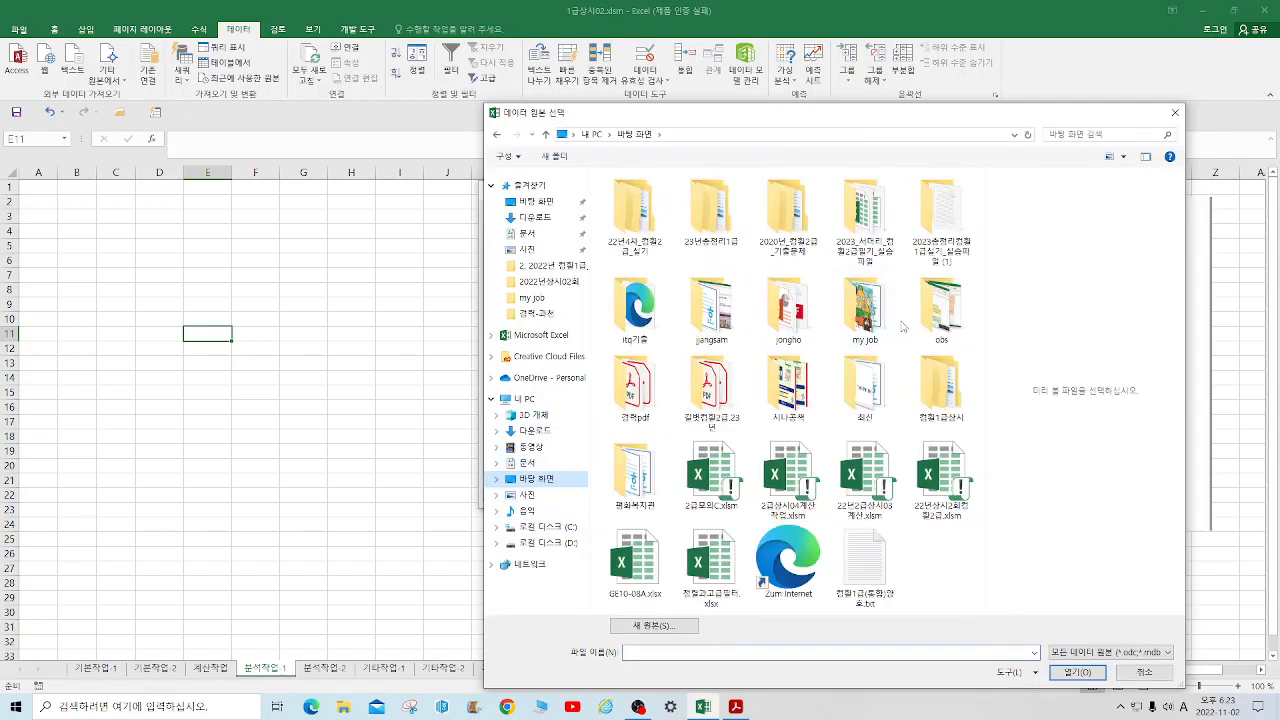
click(707, 219)
double_click(707, 219)
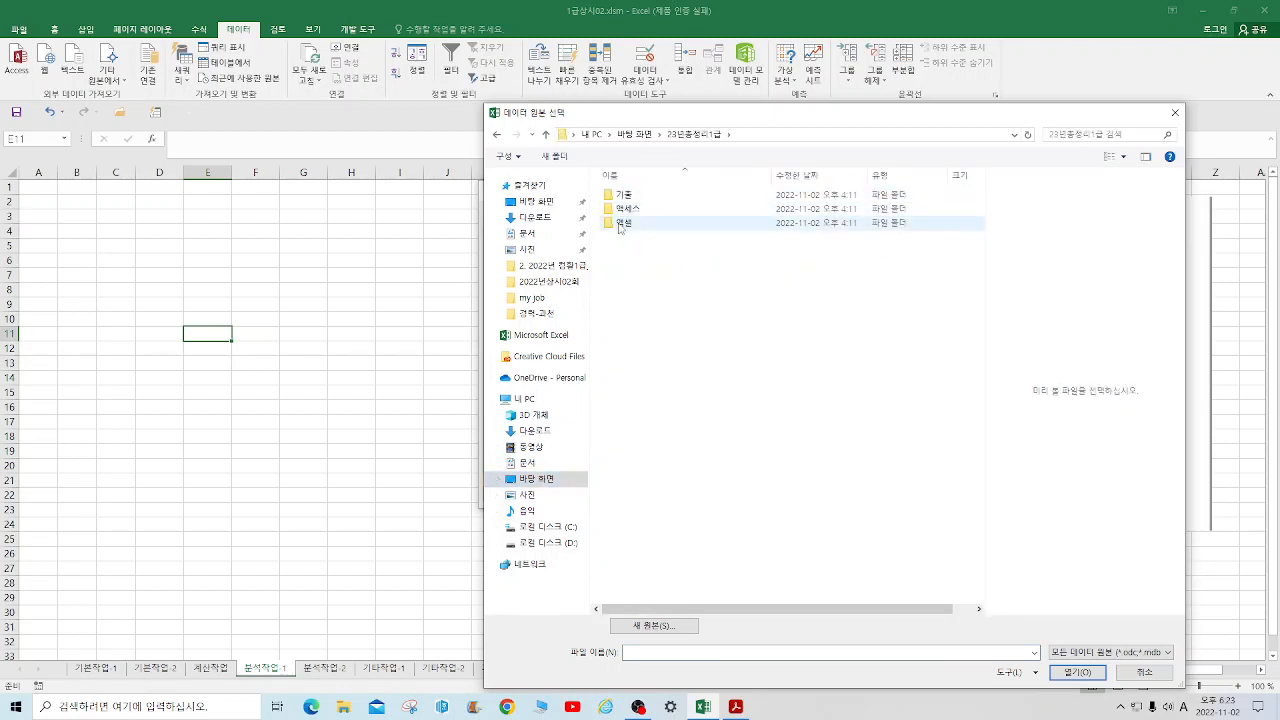
double_click(622, 195)
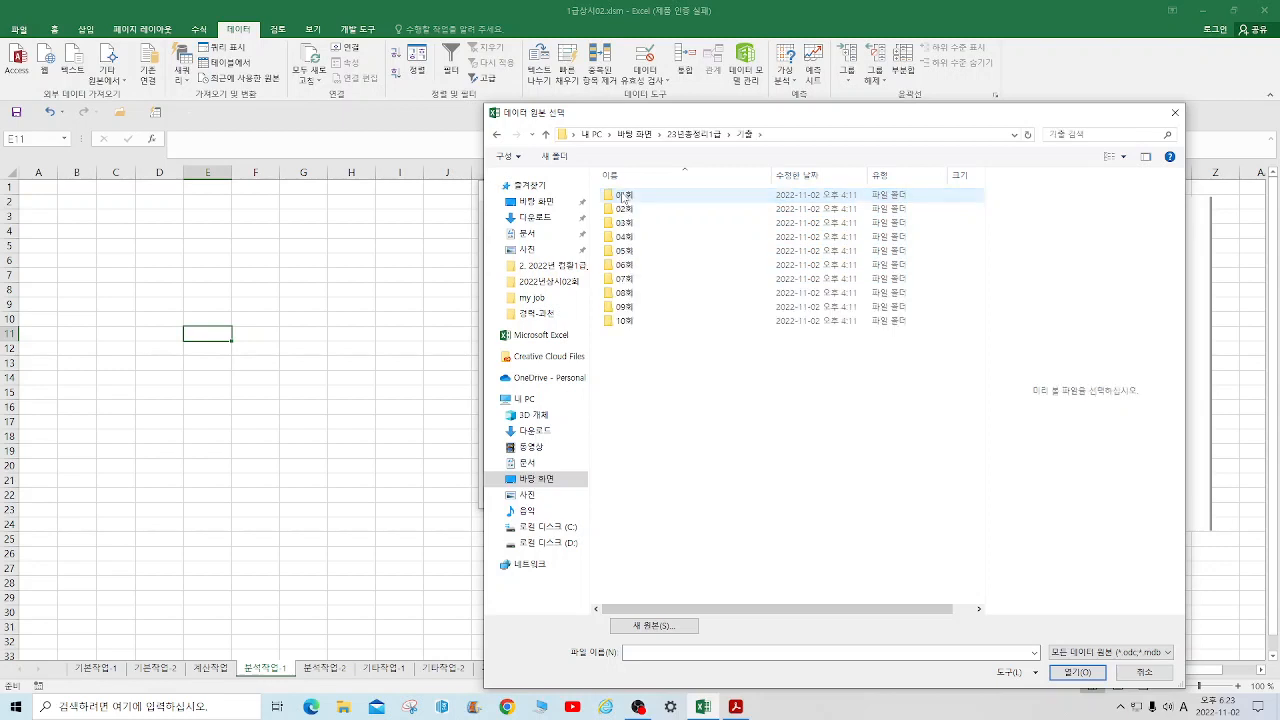
double_click(628, 210)
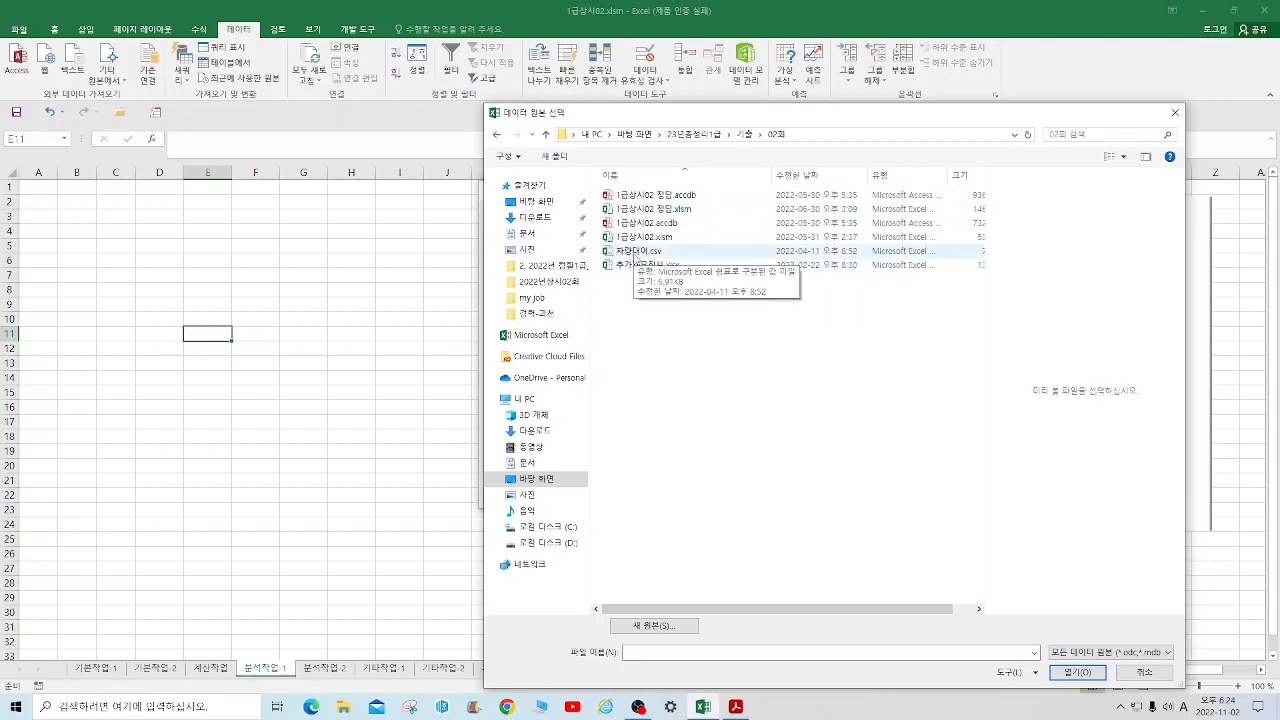
double_click(636, 252)
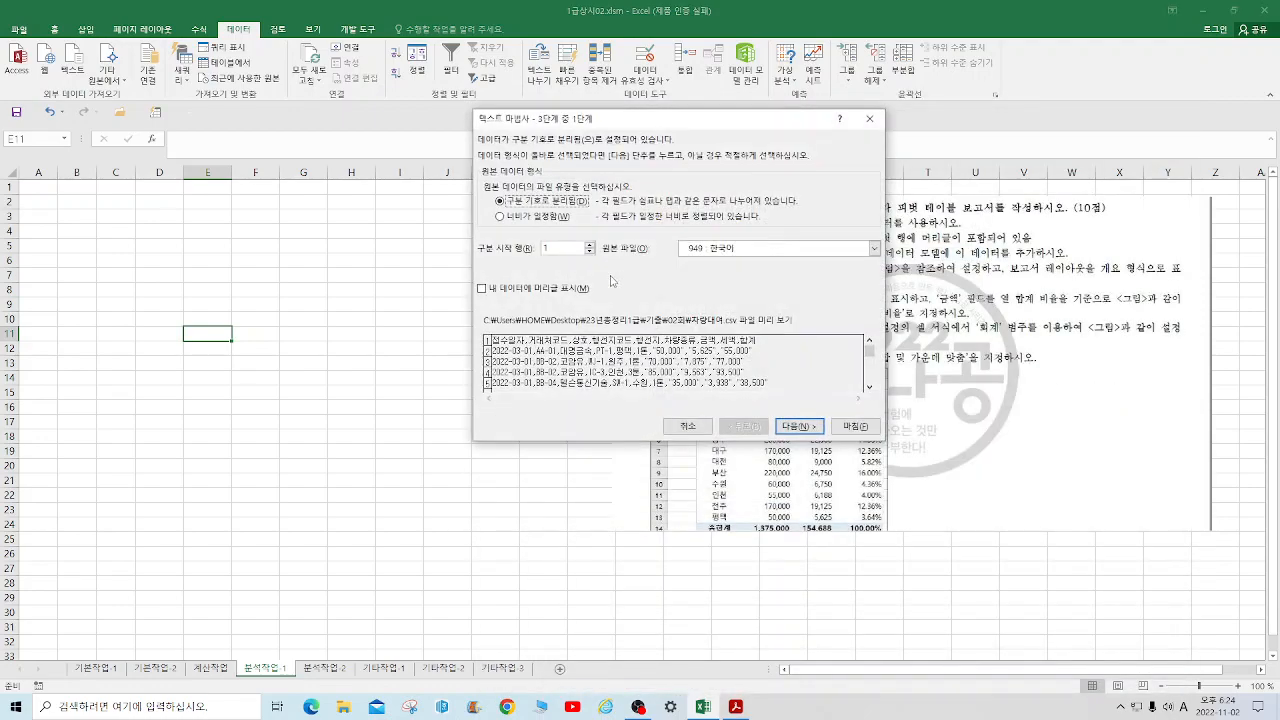
Step: Move the text wizard clear of the instructions, and set comma (쉼표) as the only delimiter instead of tab, proceeding to the column formats
drag(733, 126, 450, 271)
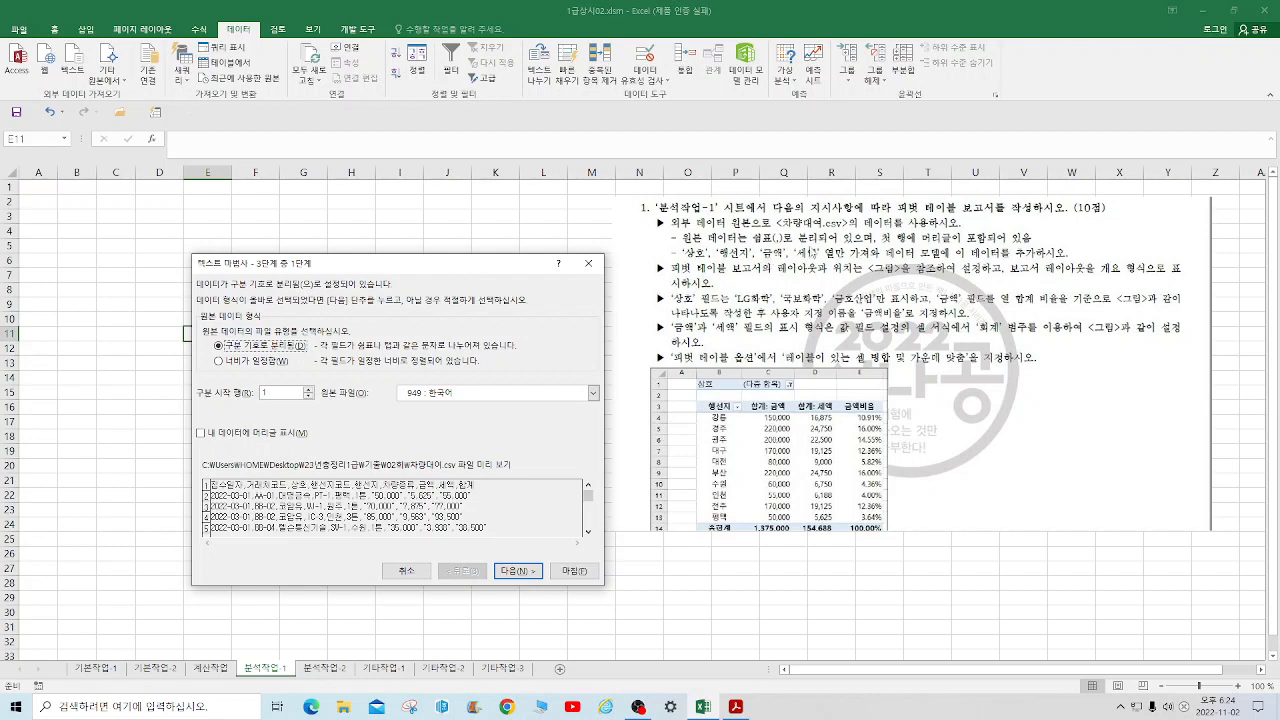
click(510, 573)
click(207, 319)
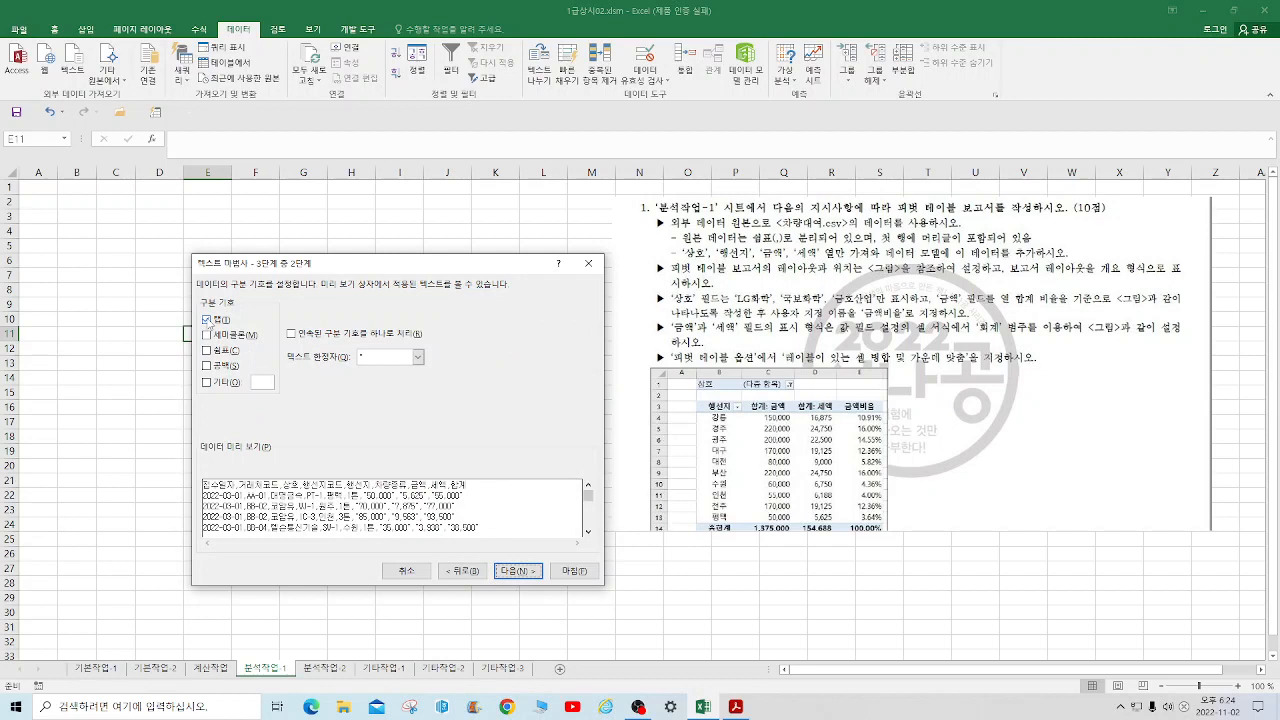
click(206, 351)
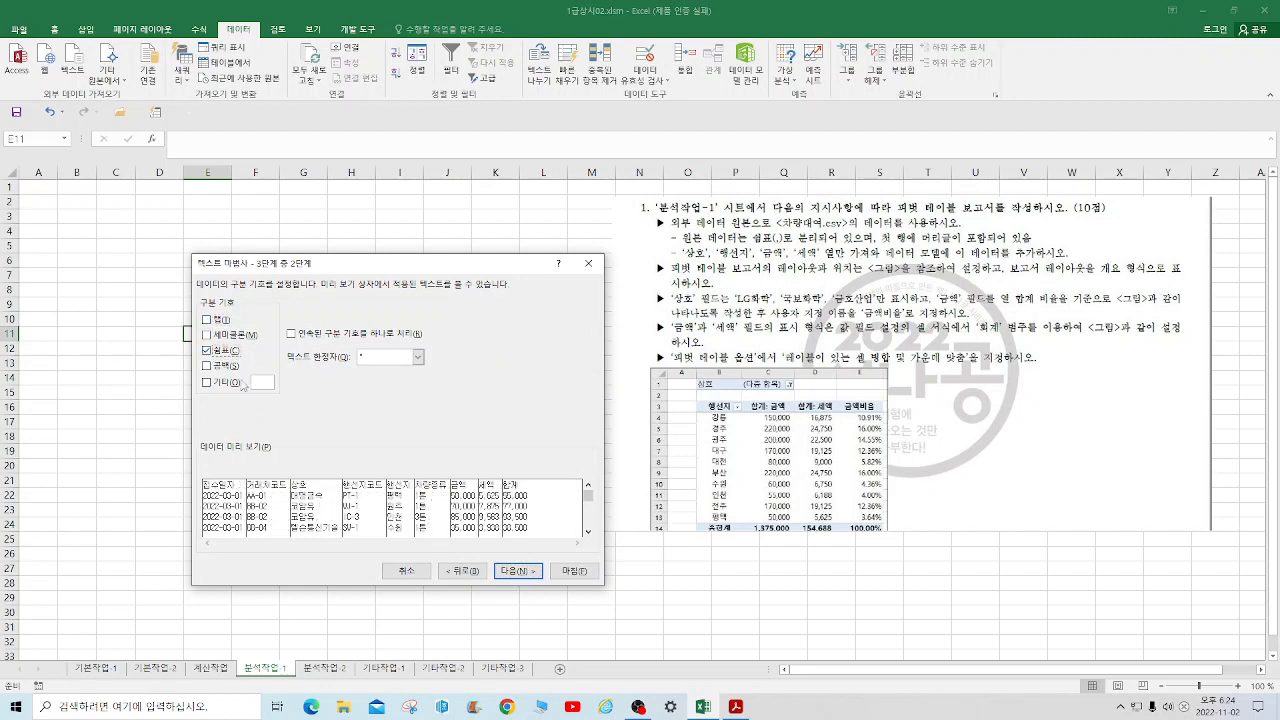
click(516, 571)
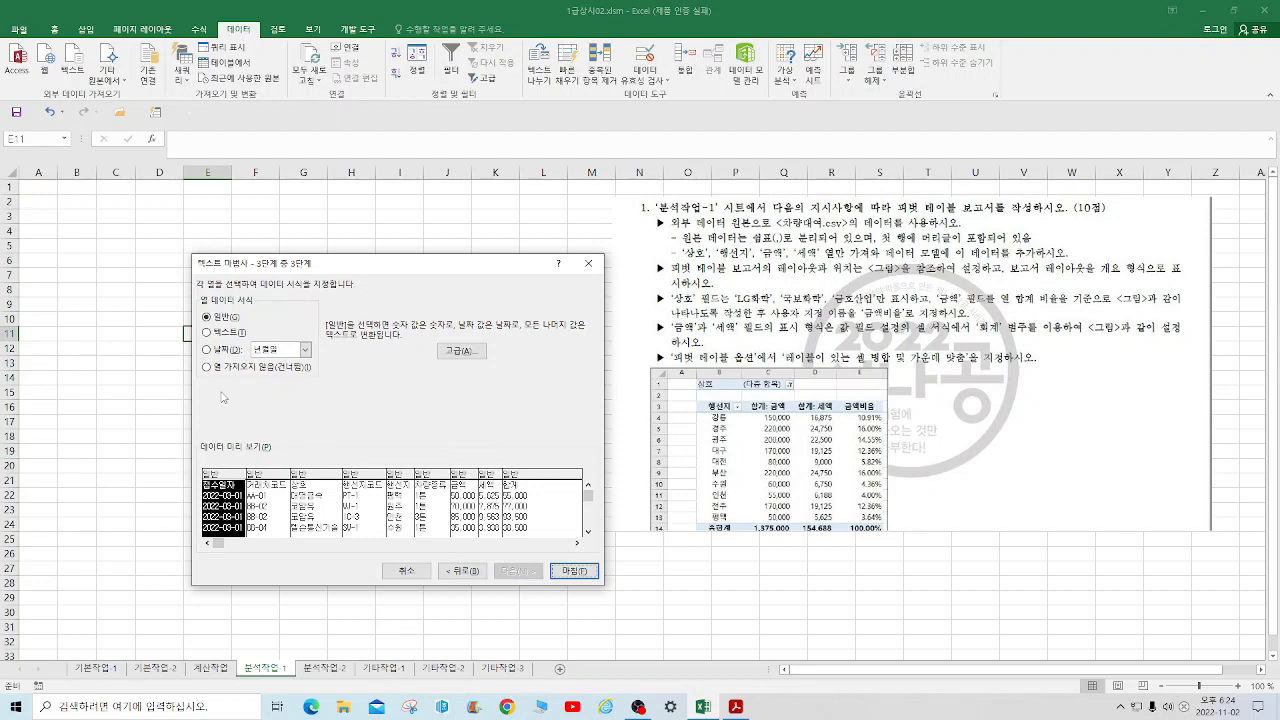
Step: Revisit the wizard's first page to review the header option 내 데이터에 머리글 표시, and return to the column format page
click(461, 571)
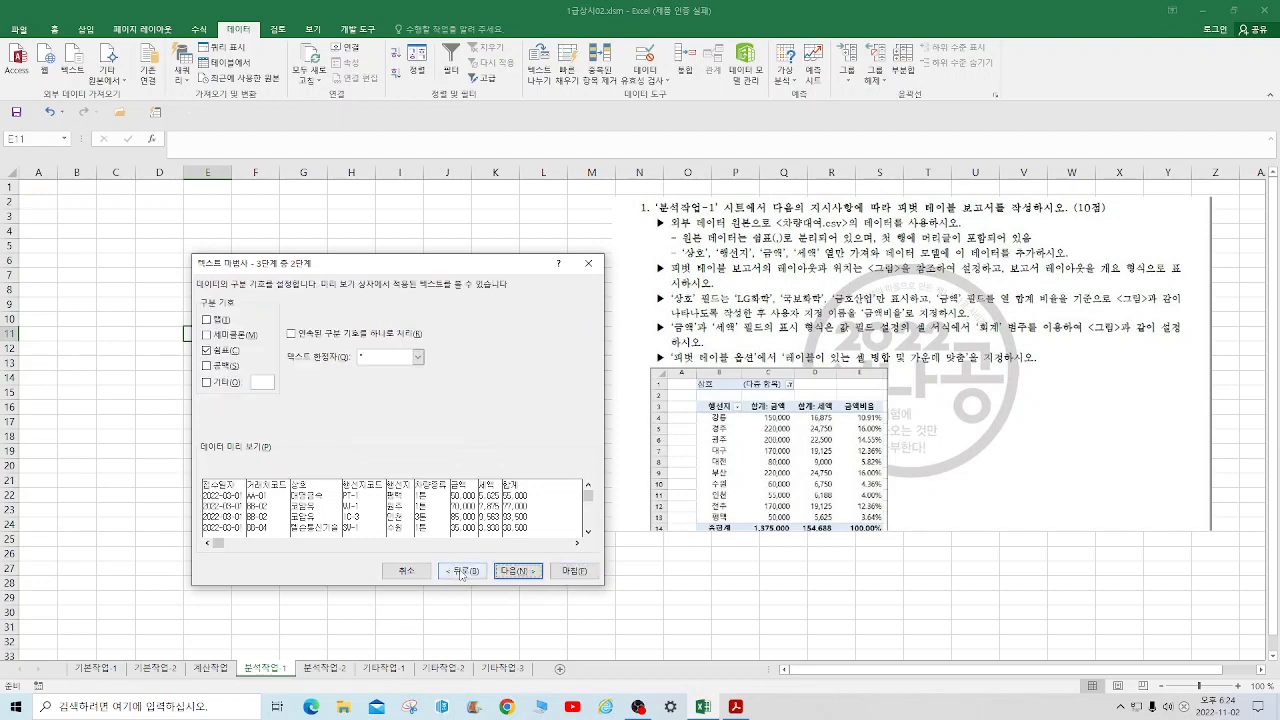
click(461, 571)
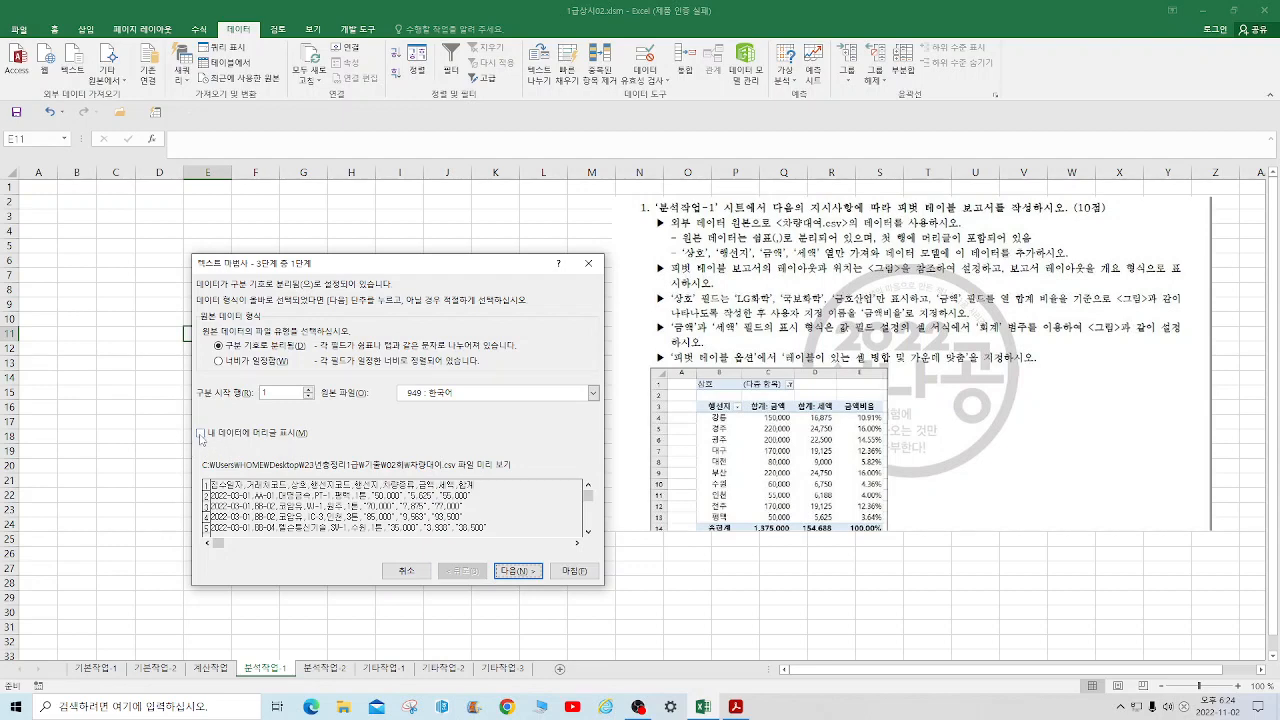
click(526, 572)
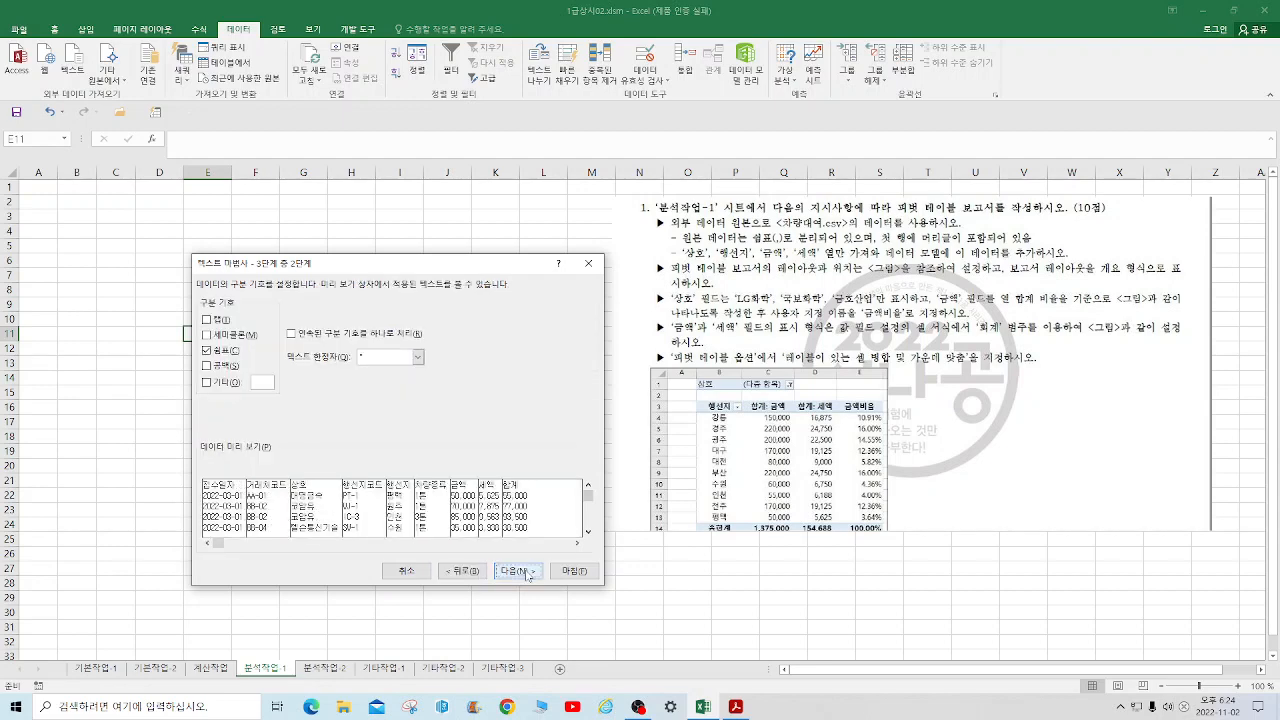
click(527, 572)
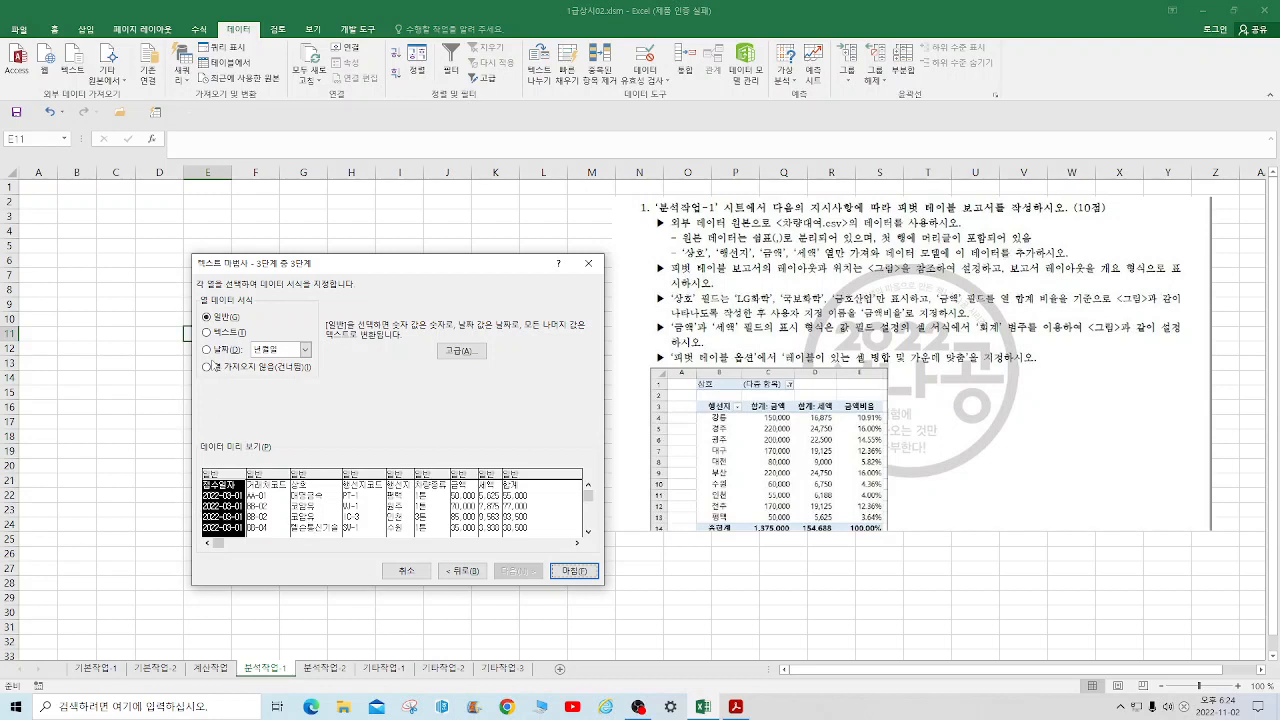
Step: Exclude the 접수일자, 거래처코드, 행선지코드, 차량종류 and 합계 columns from the import using 열 가져오지 않음(건너뜀)
click(207, 367)
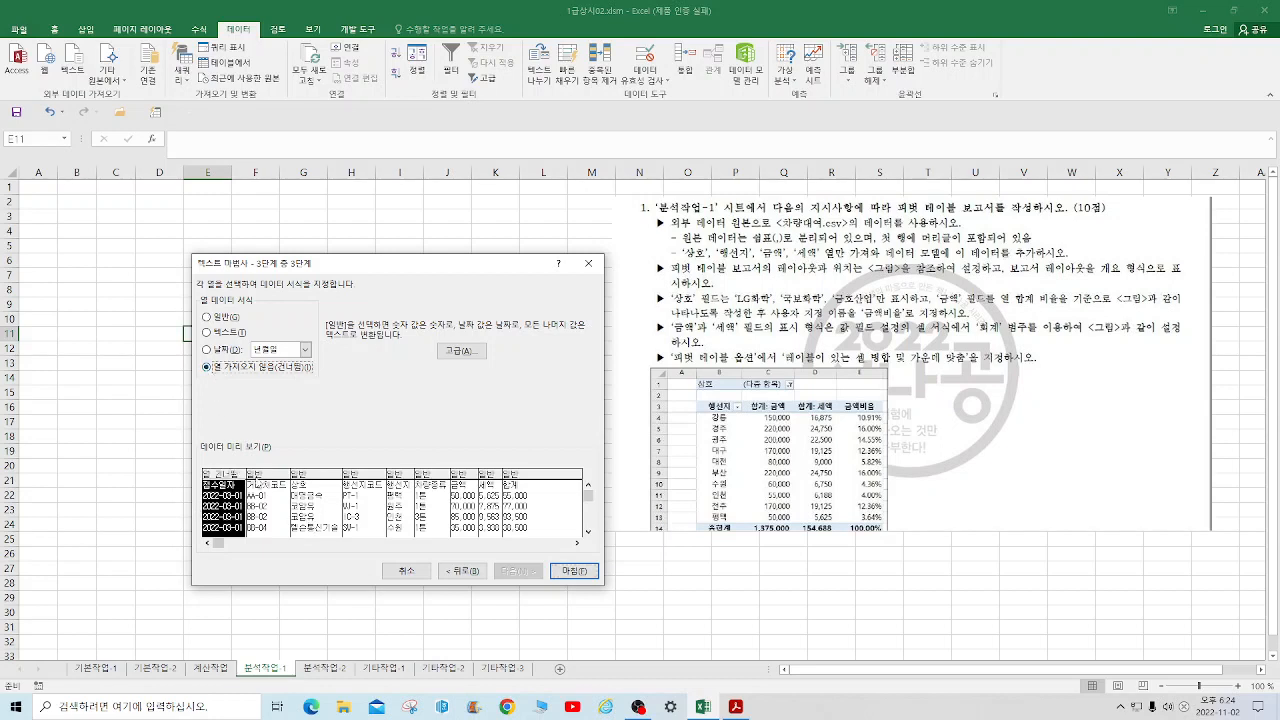
click(207, 367)
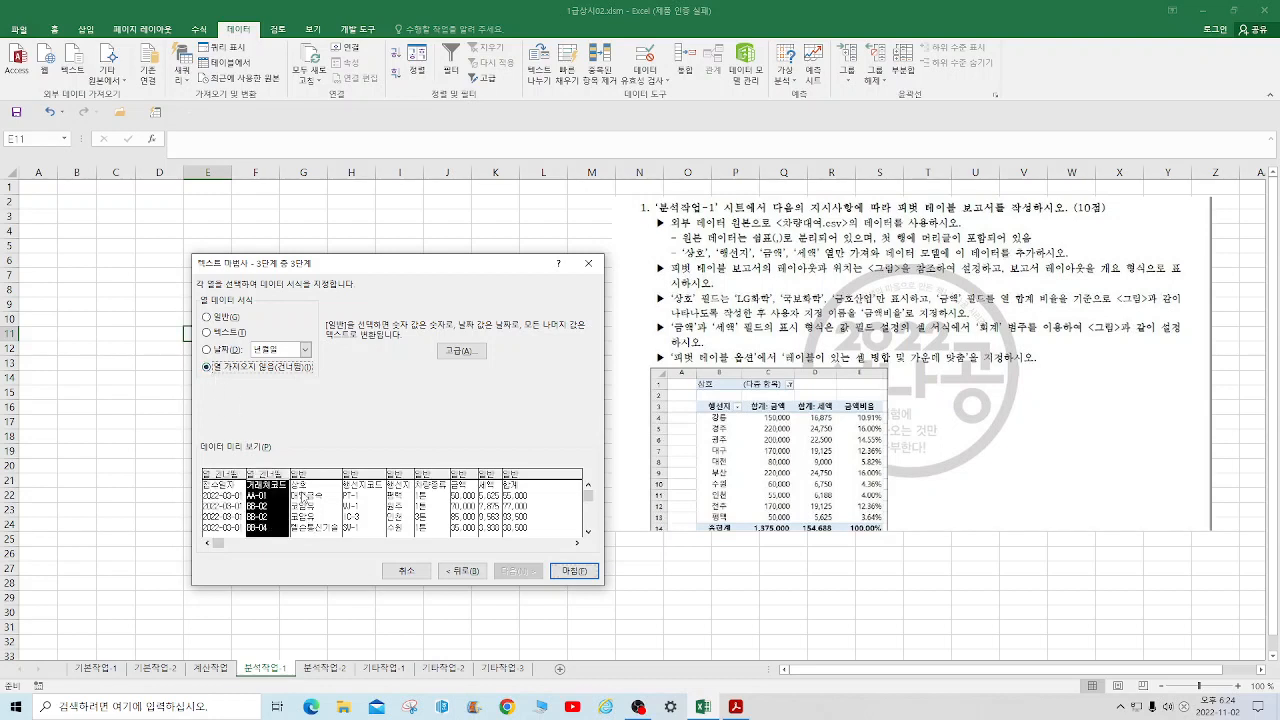
click(366, 497)
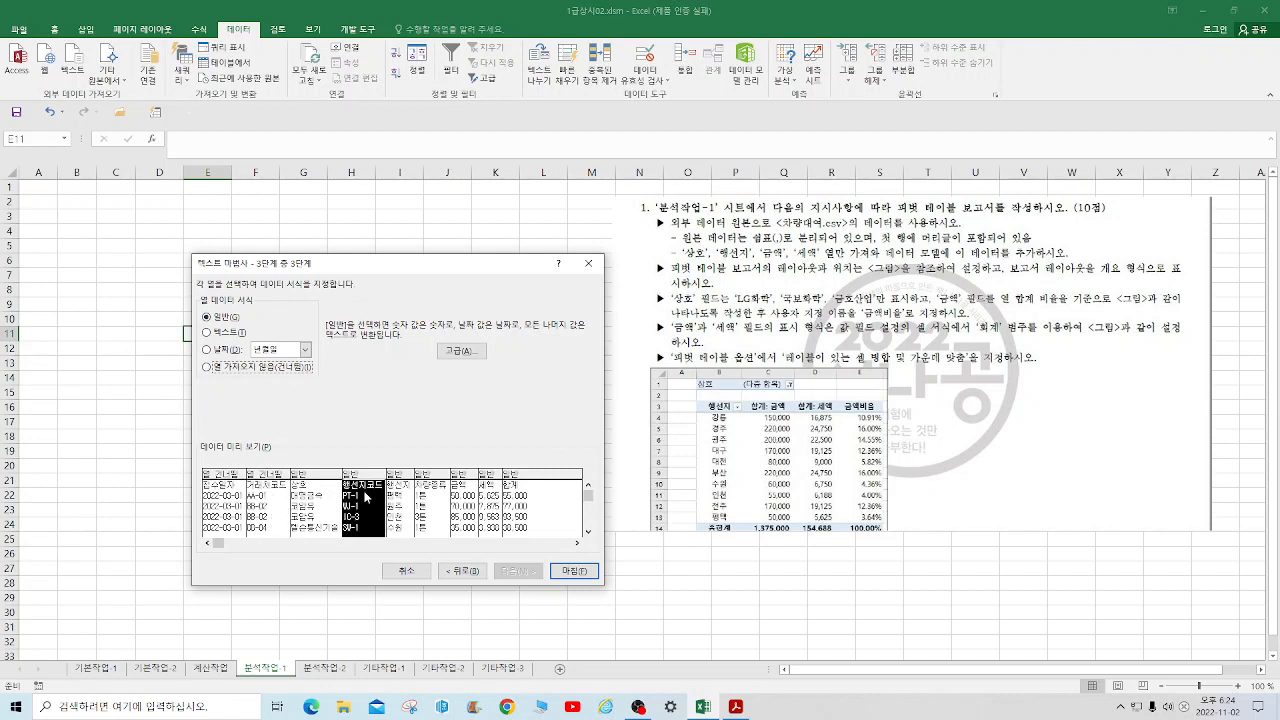
click(208, 367)
click(434, 502)
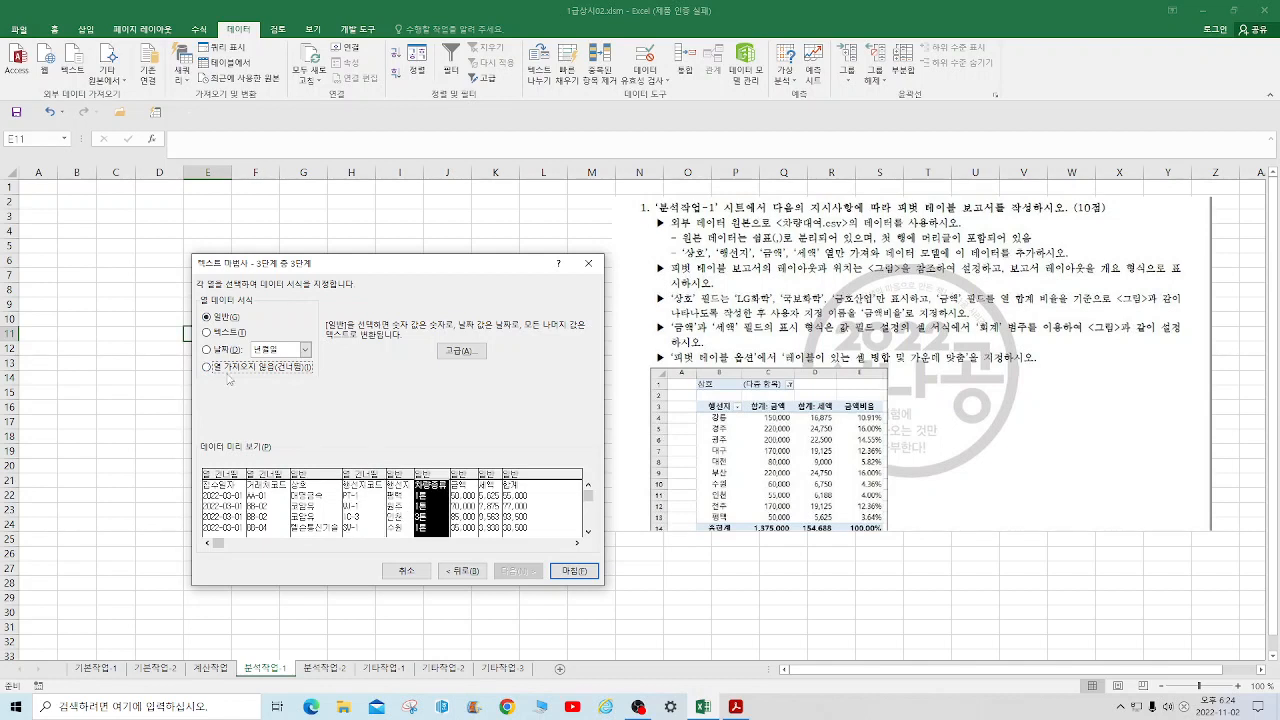
click(207, 368)
click(520, 494)
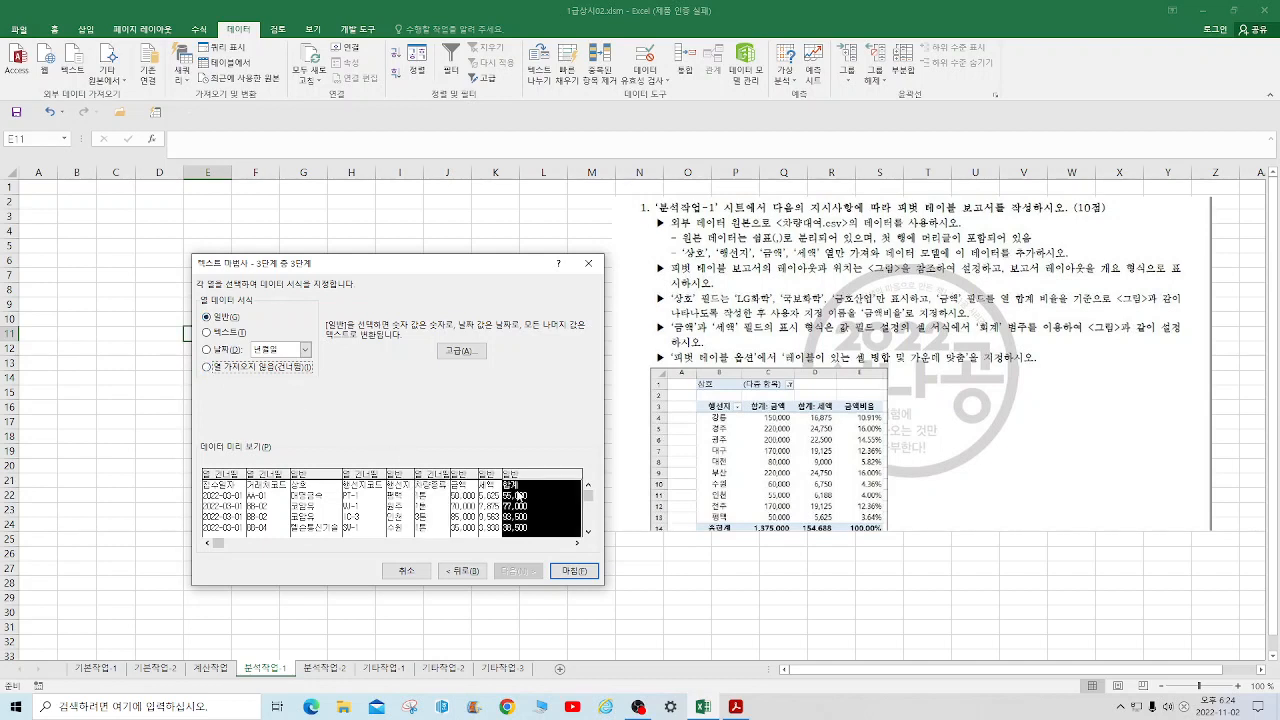
click(207, 368)
Step: Finish the text wizard and place the imported data in the existing worksheet at cell B3
click(574, 573)
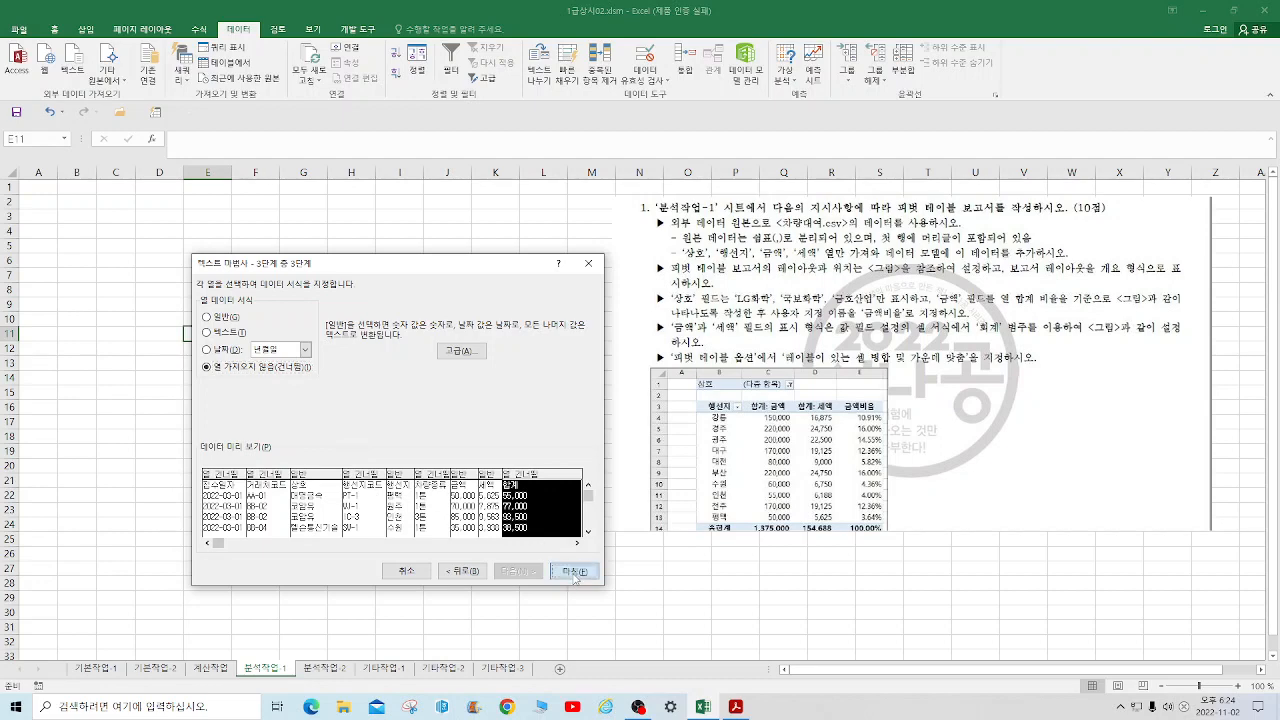
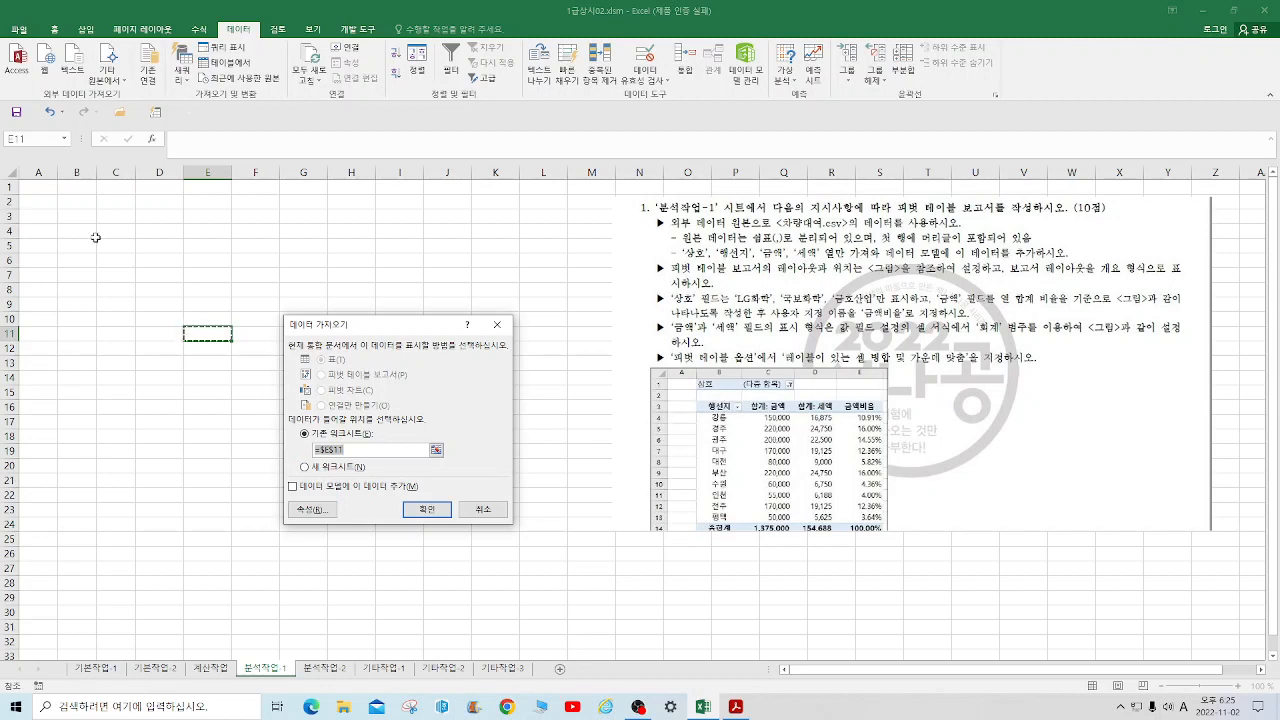
click(70, 218)
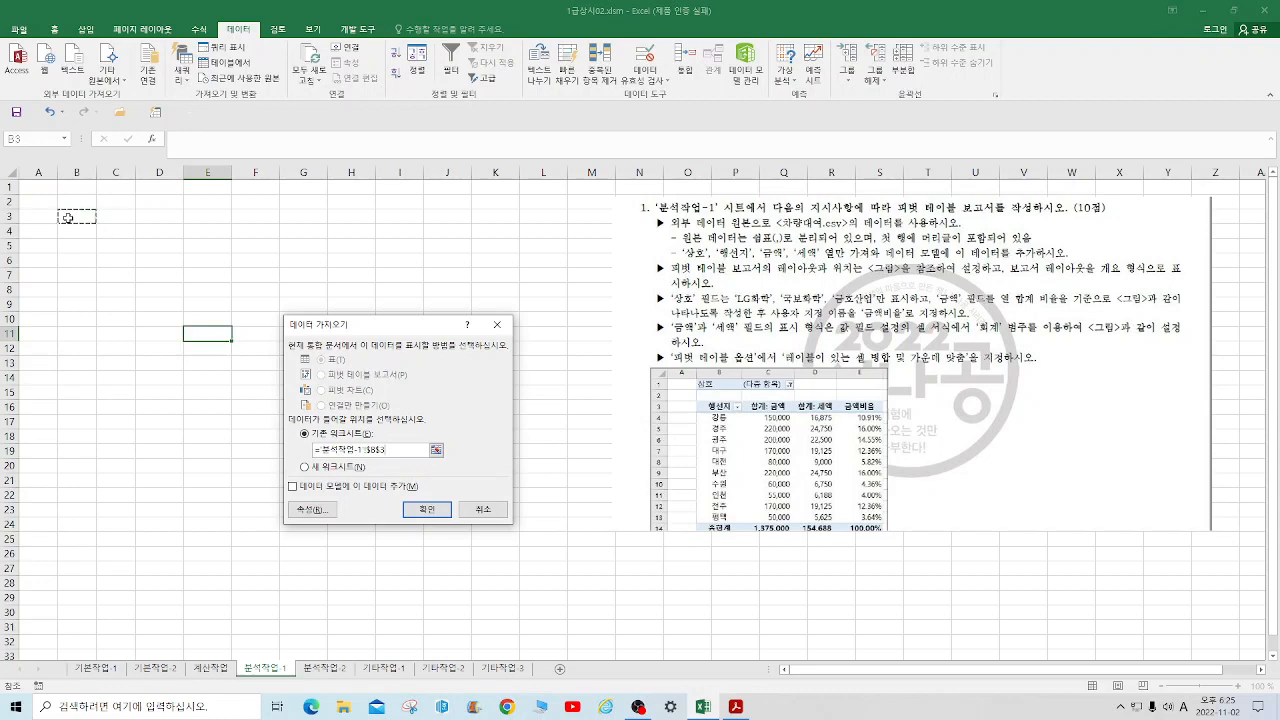
click(428, 509)
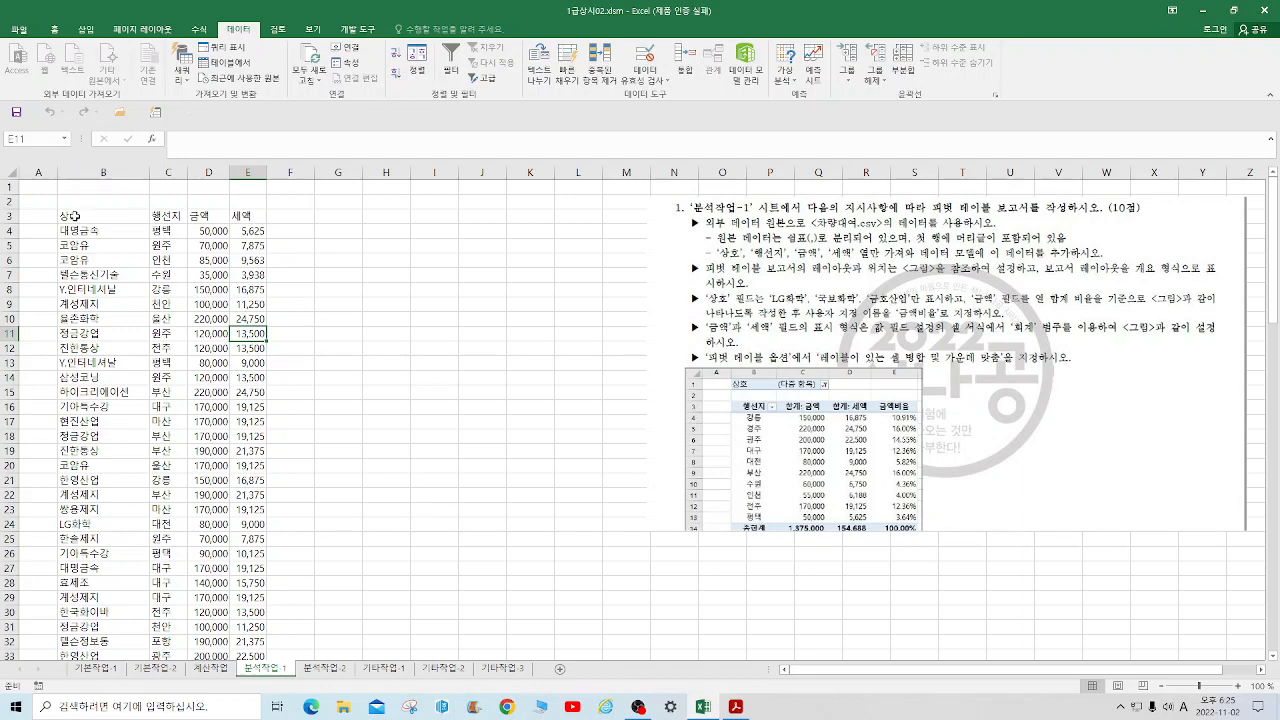
Step: Delete columns B through E containing the imported data
drag(100, 172, 245, 174)
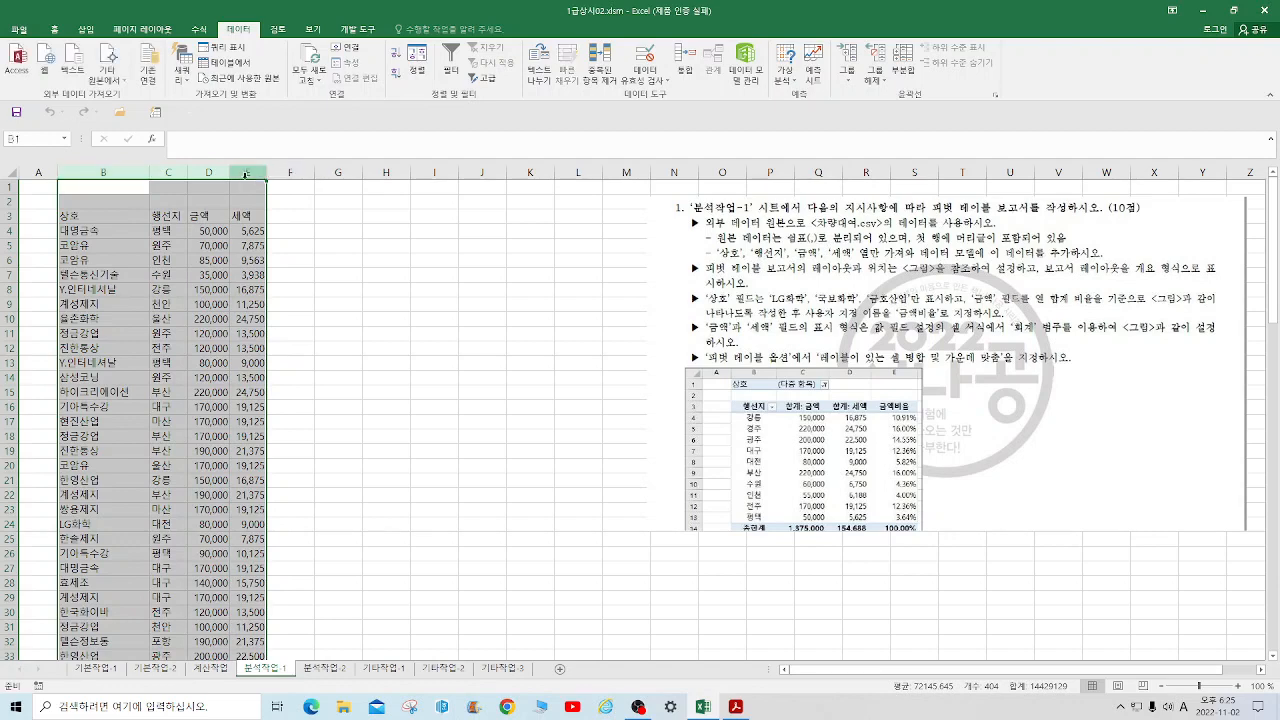
right_click(245, 175)
click(277, 284)
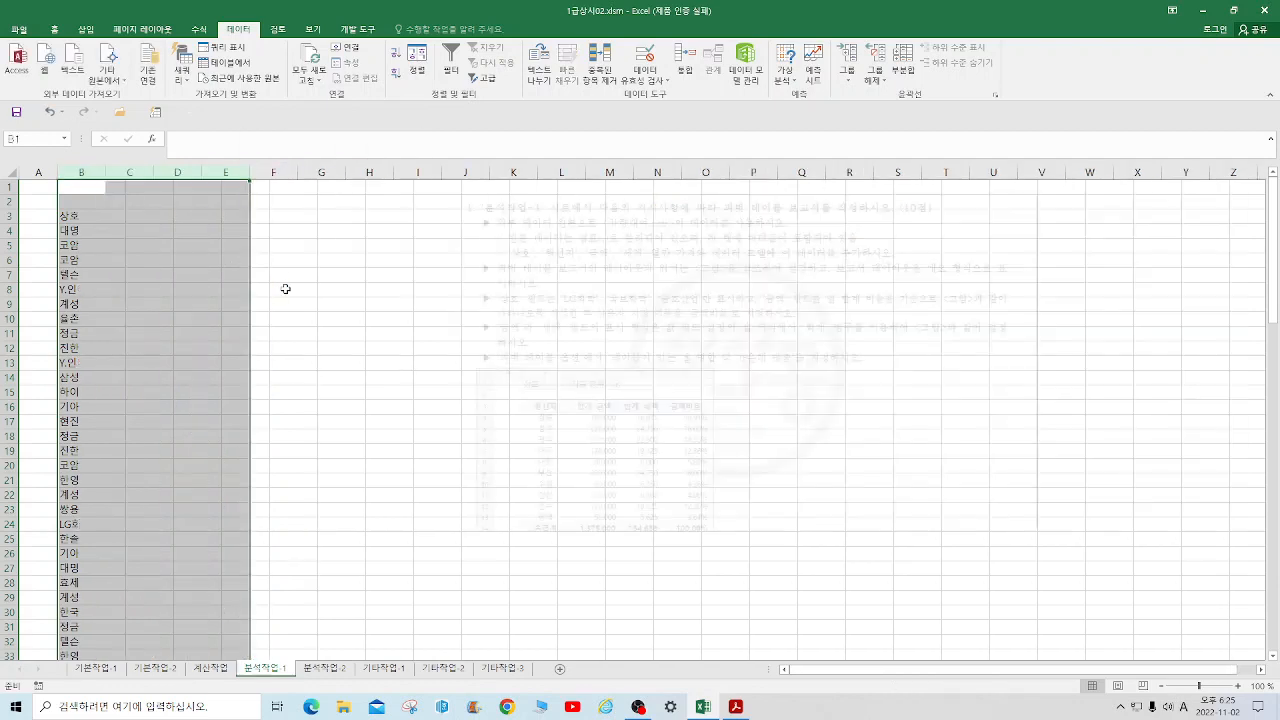
Step: Select cell H16 and browse for more connections to open 차량대여.csv from the 바탕 화면 folder 23년총정리1급 > 기출 > 02회
click(385, 410)
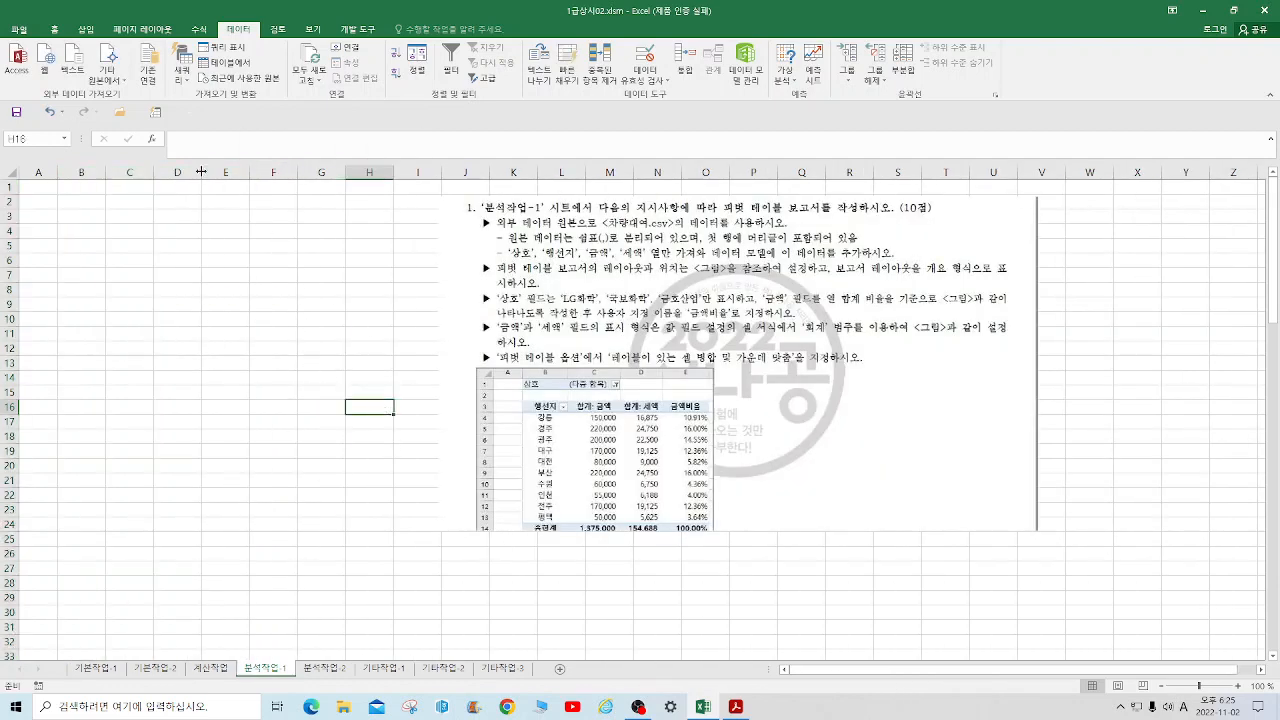
click(148, 75)
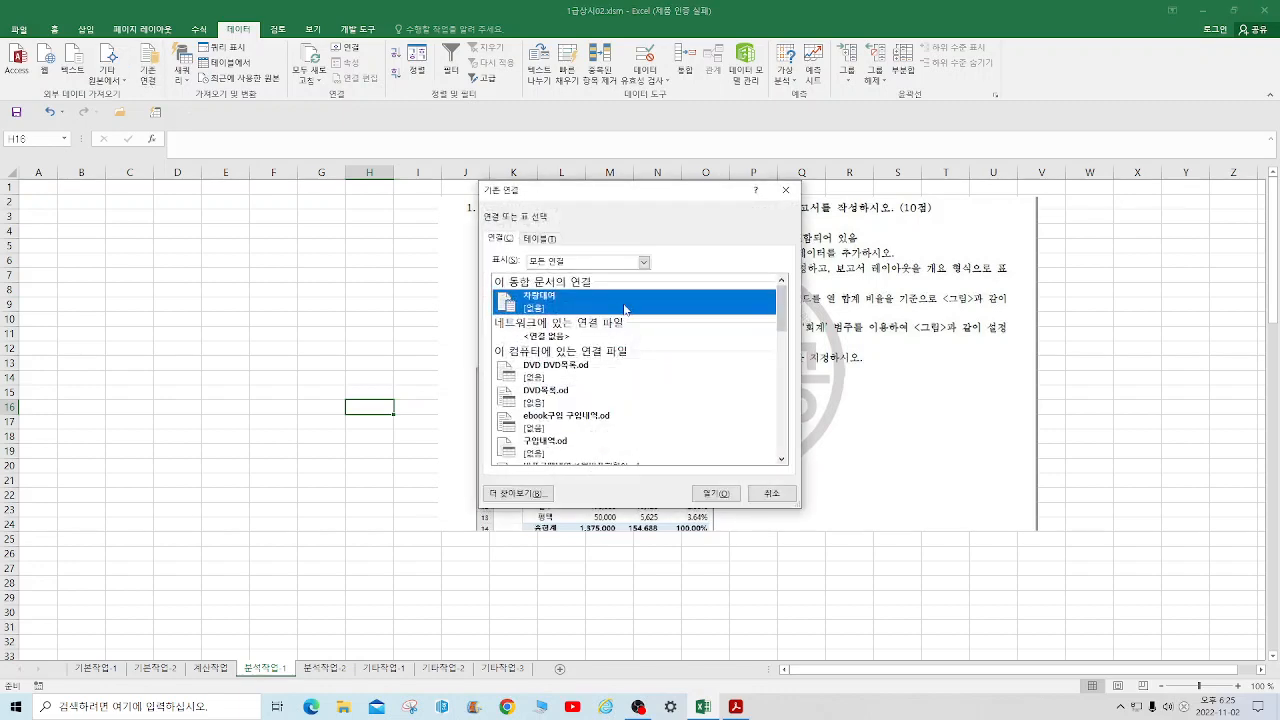
click(520, 492)
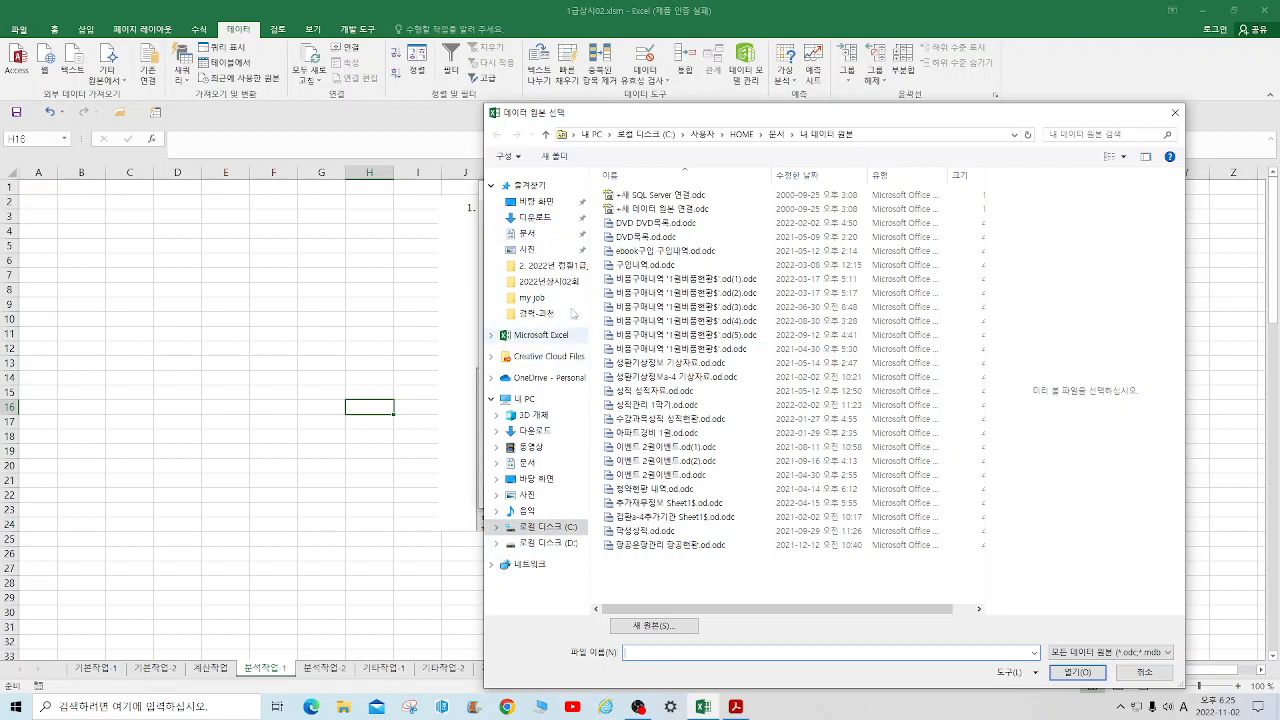
click(535, 204)
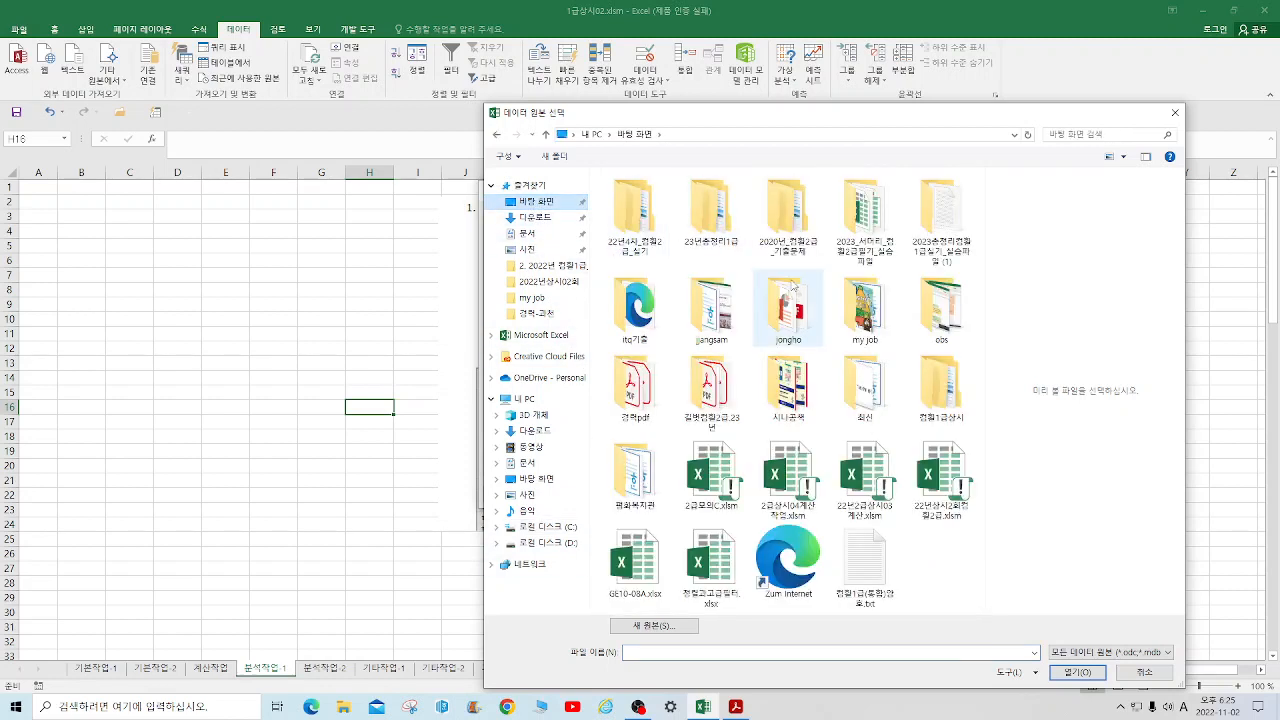
double_click(726, 213)
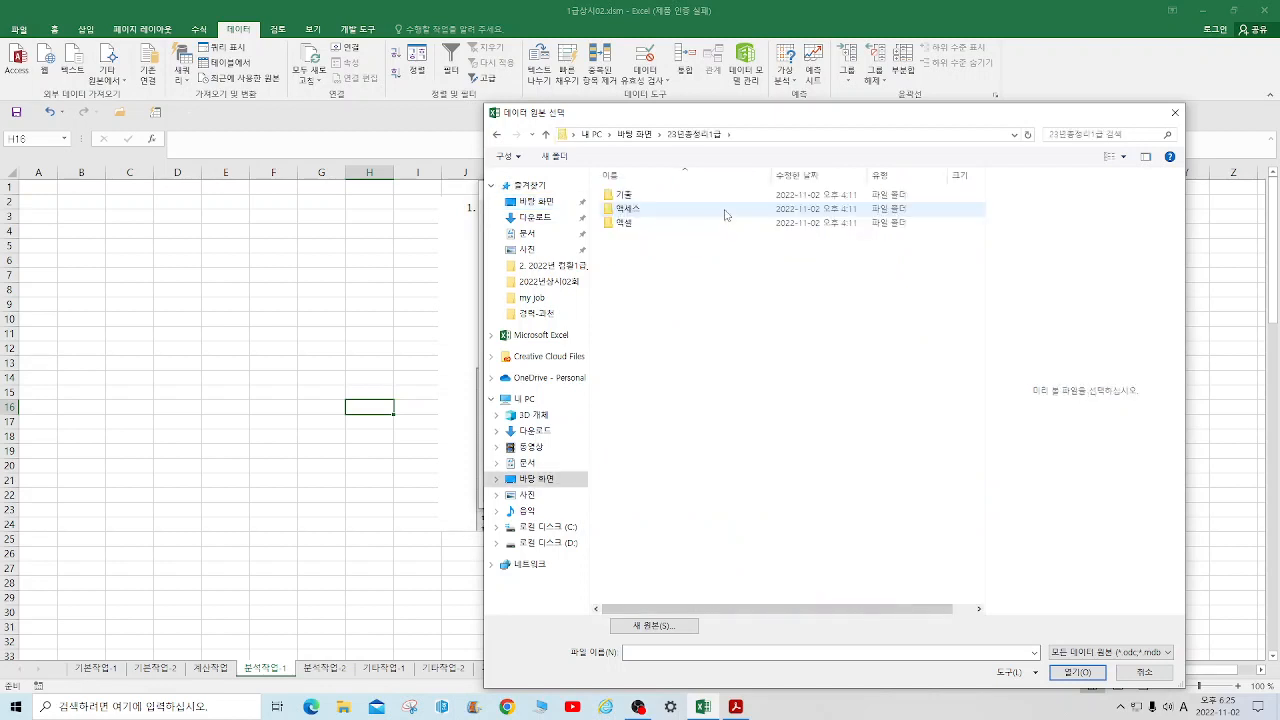
double_click(626, 194)
double_click(628, 208)
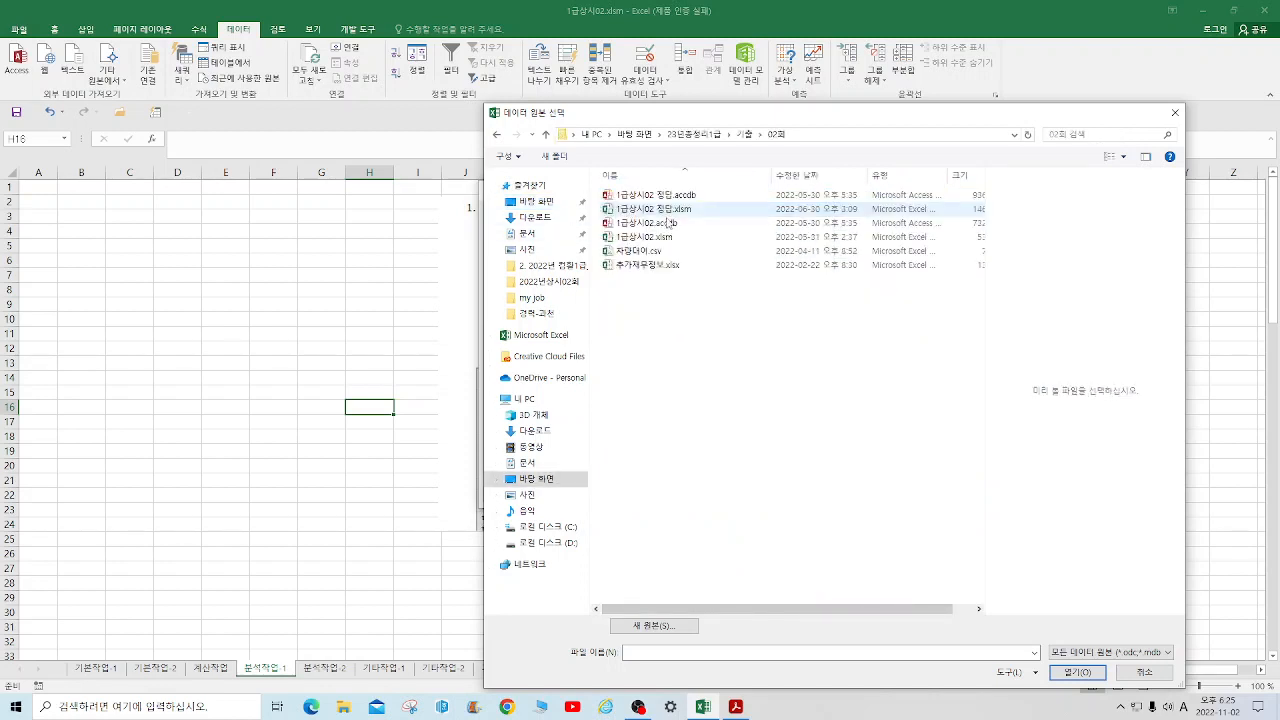
click(644, 256)
double_click(644, 256)
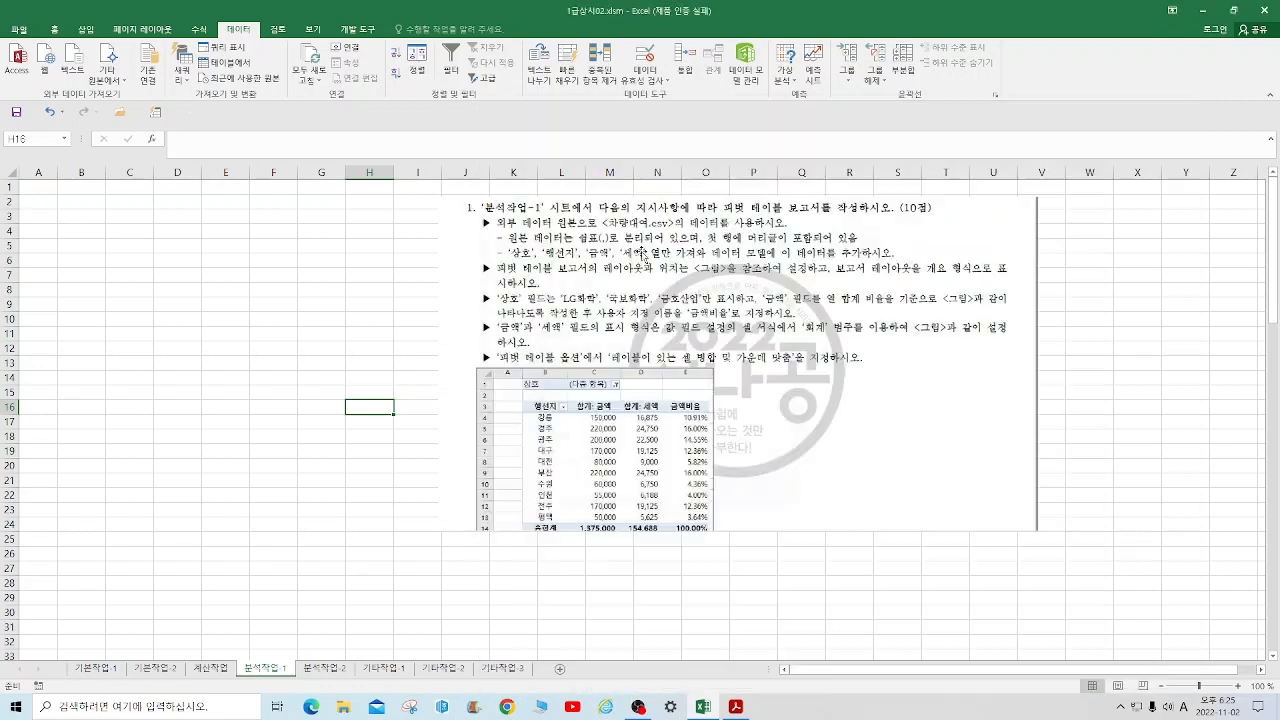
Step: In the text wizard, enable 내 데이터에 머리글 표시 and set comma (쉼표) as the only delimiter instead of tab, proceeding to the column formats
drag(443, 272, 741, 191)
click(500, 352)
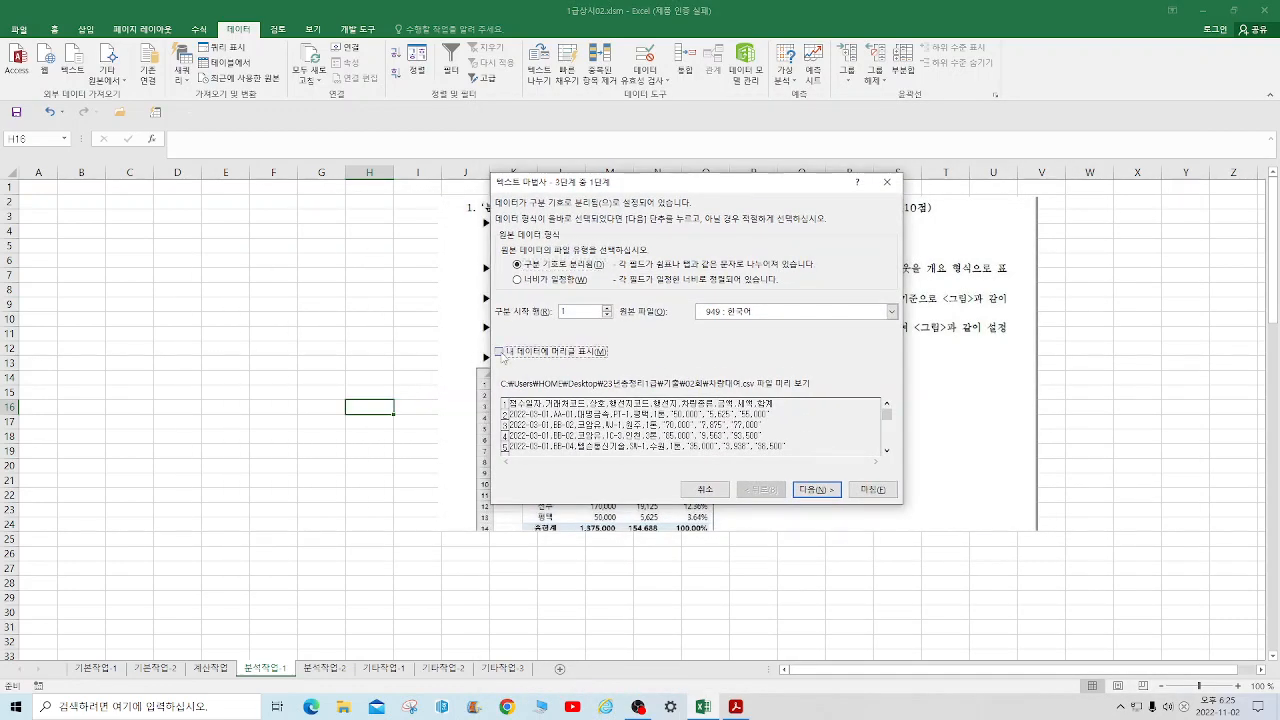
click(817, 490)
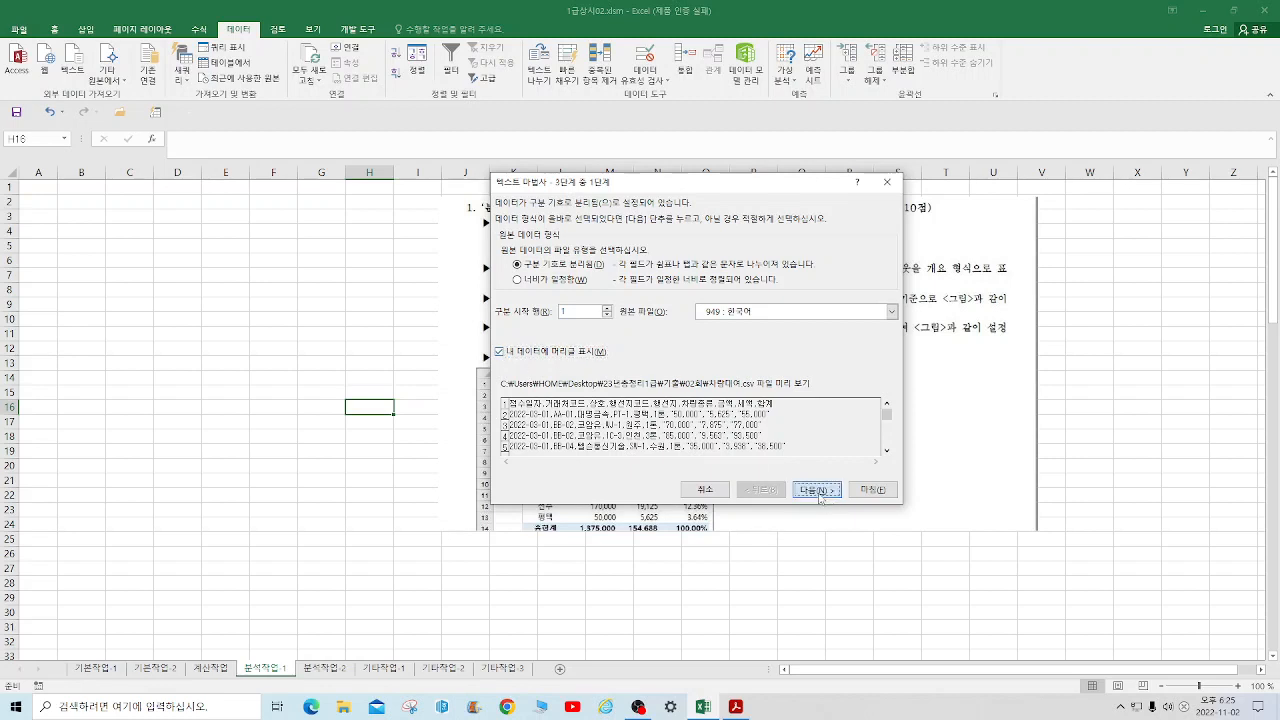
click(505, 238)
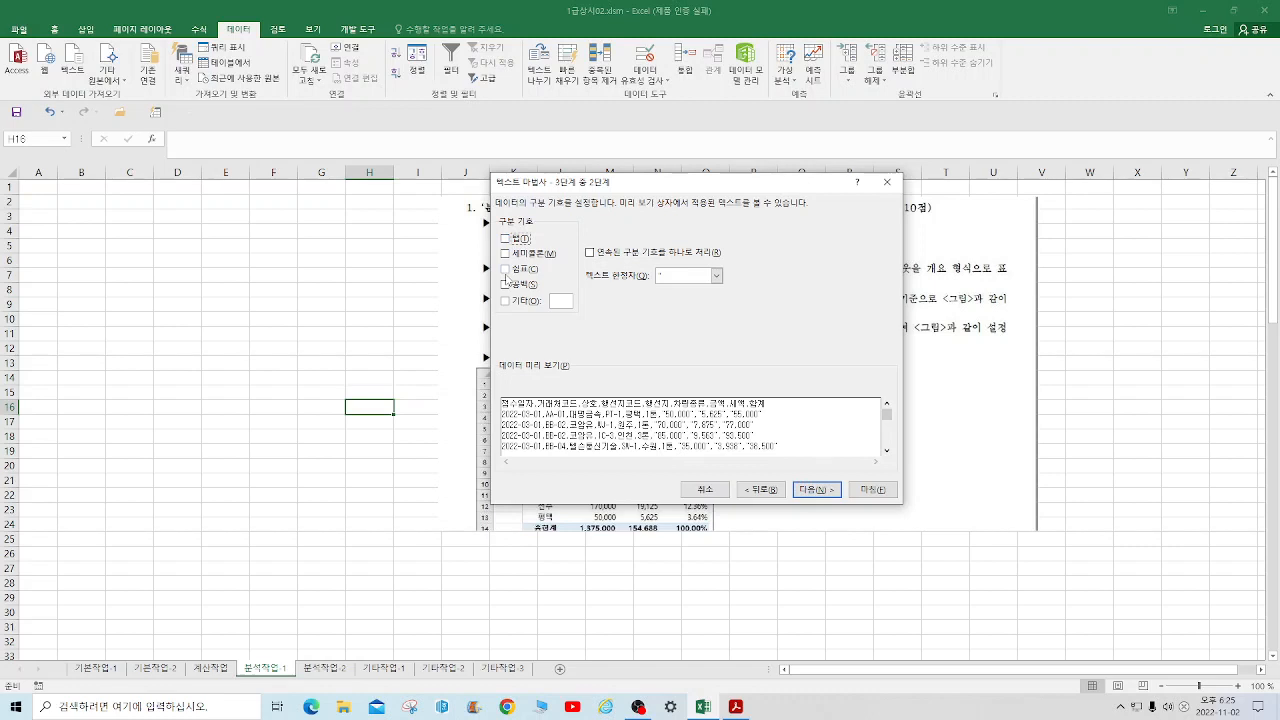
click(505, 269)
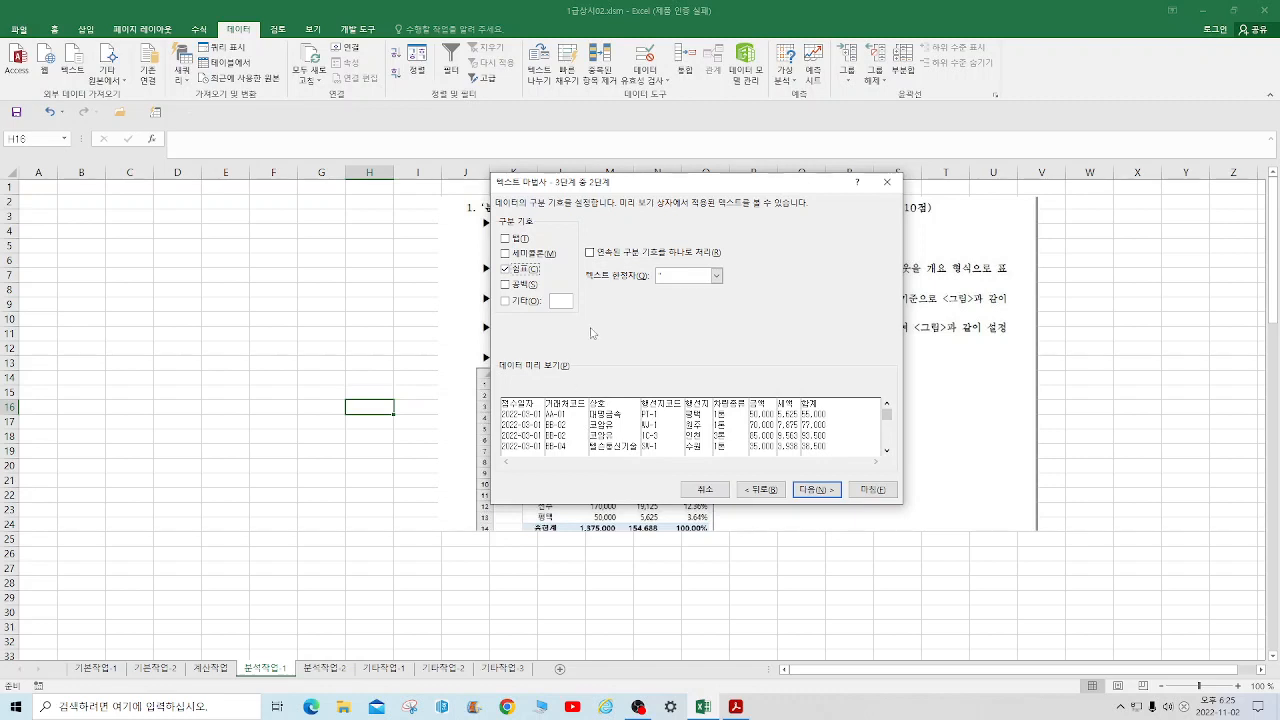
click(808, 489)
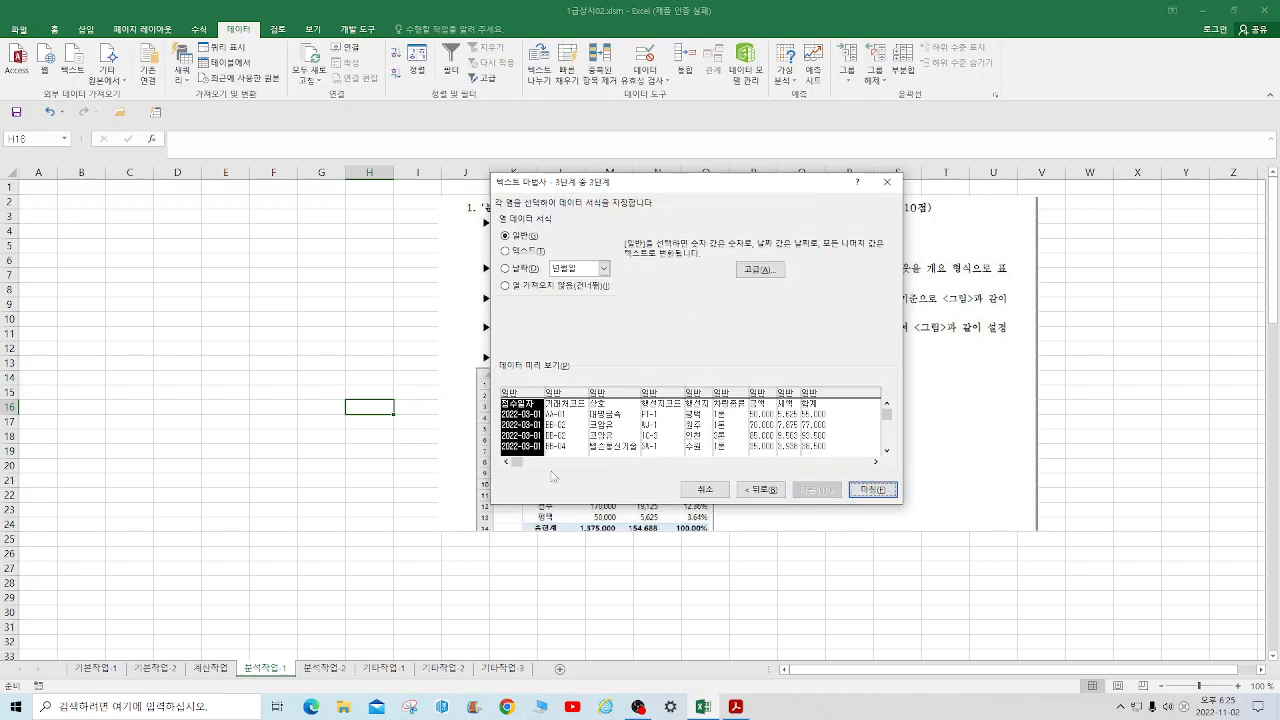
Step: Set the 접수일자, 거래처코드, 행선지코드, 차량종류 and 합계 columns to be skipped on import, and finish the text wizard
click(506, 287)
click(564, 421)
click(506, 286)
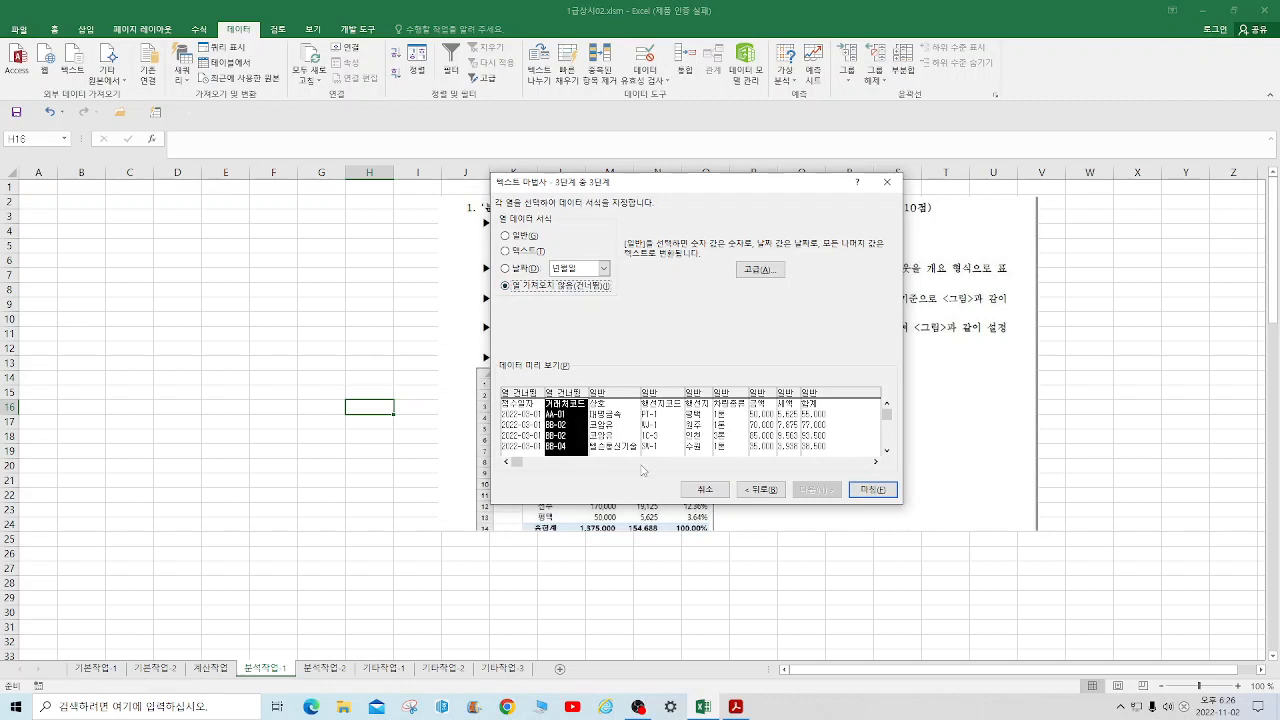
click(660, 442)
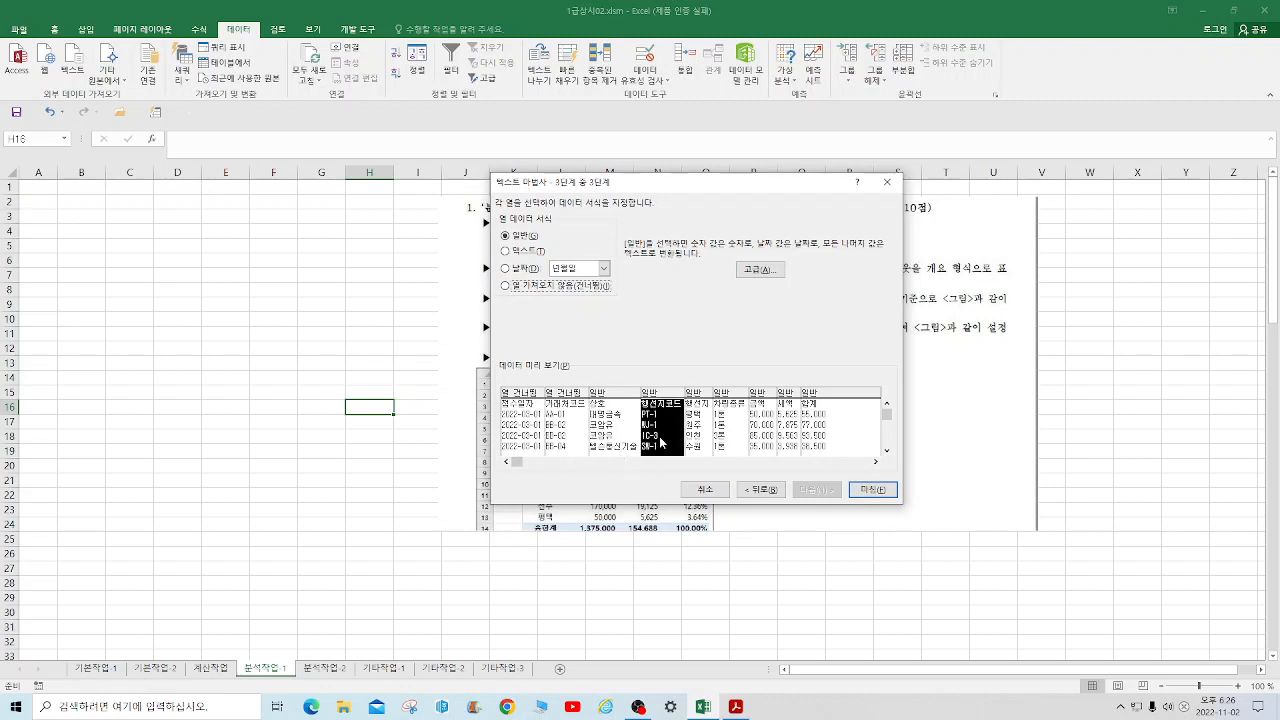
click(506, 286)
click(738, 414)
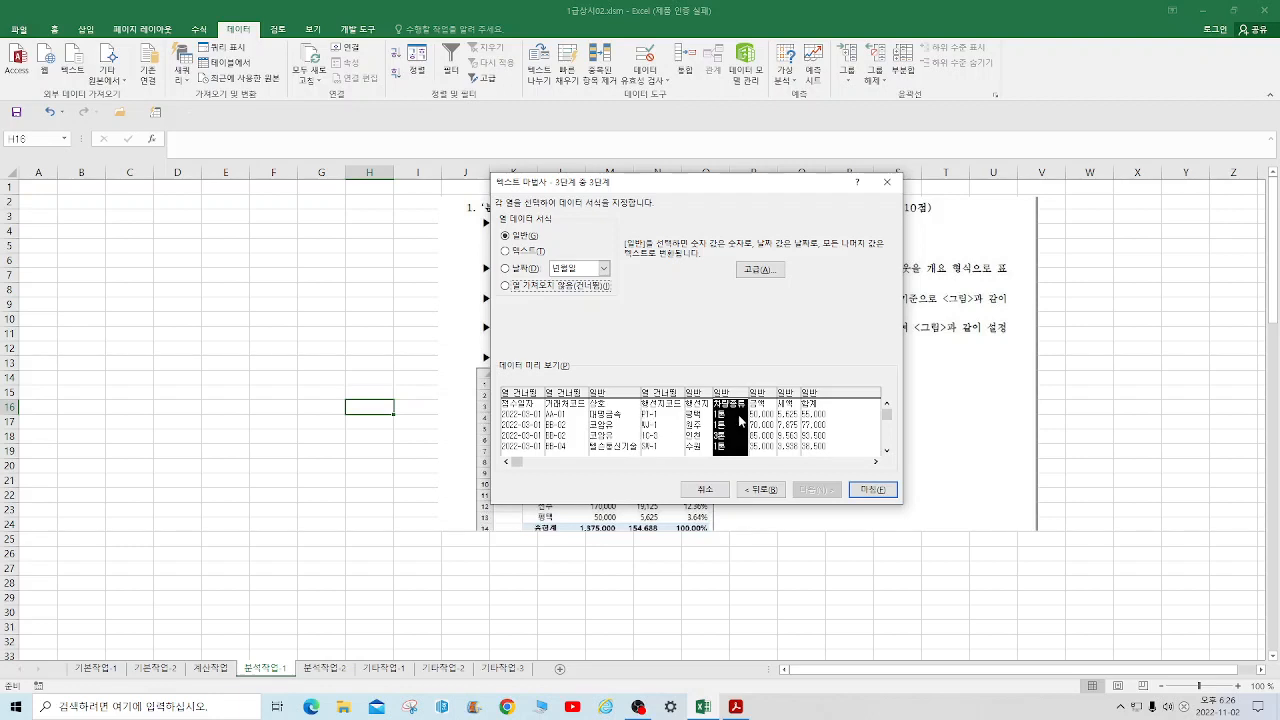
click(506, 287)
click(826, 425)
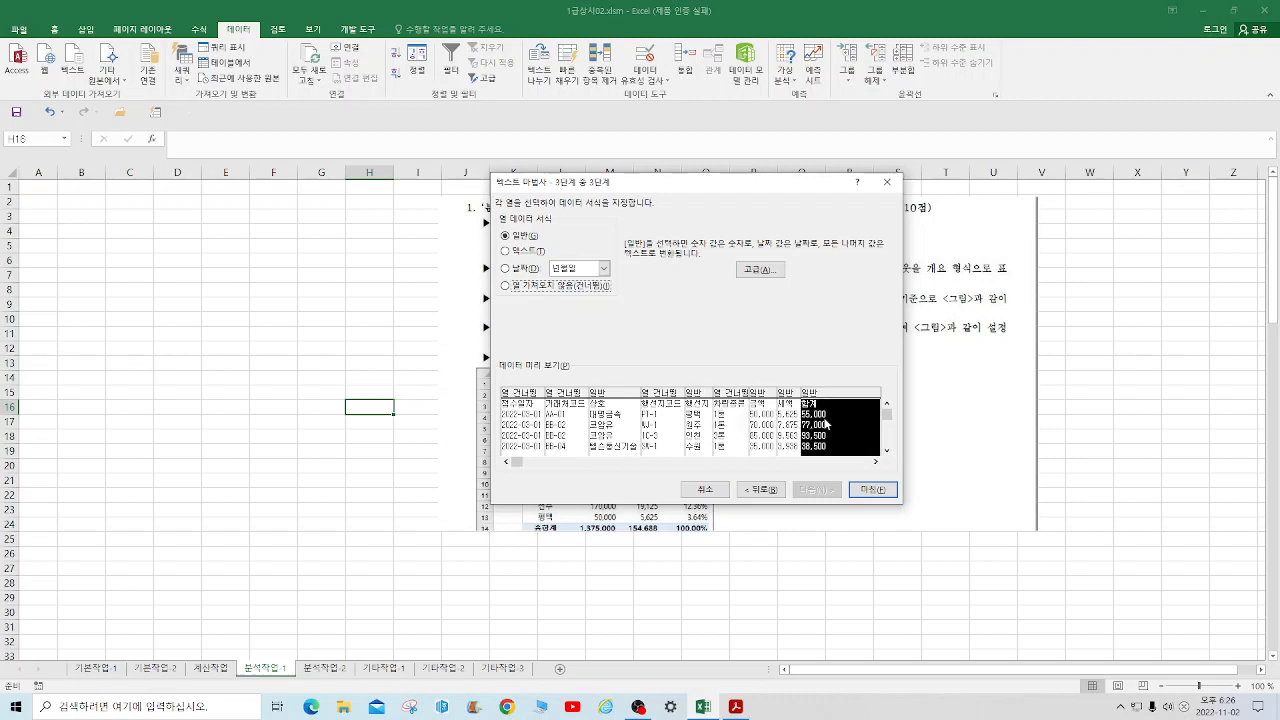
click(507, 286)
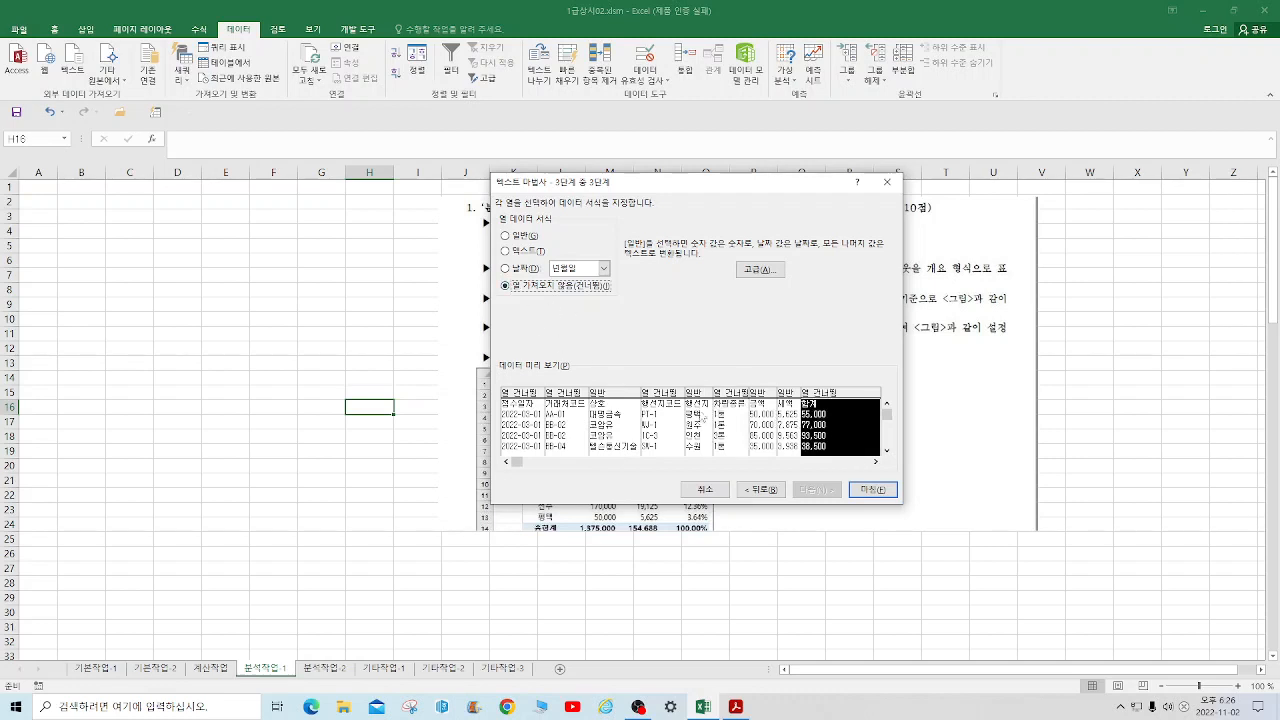
click(872, 489)
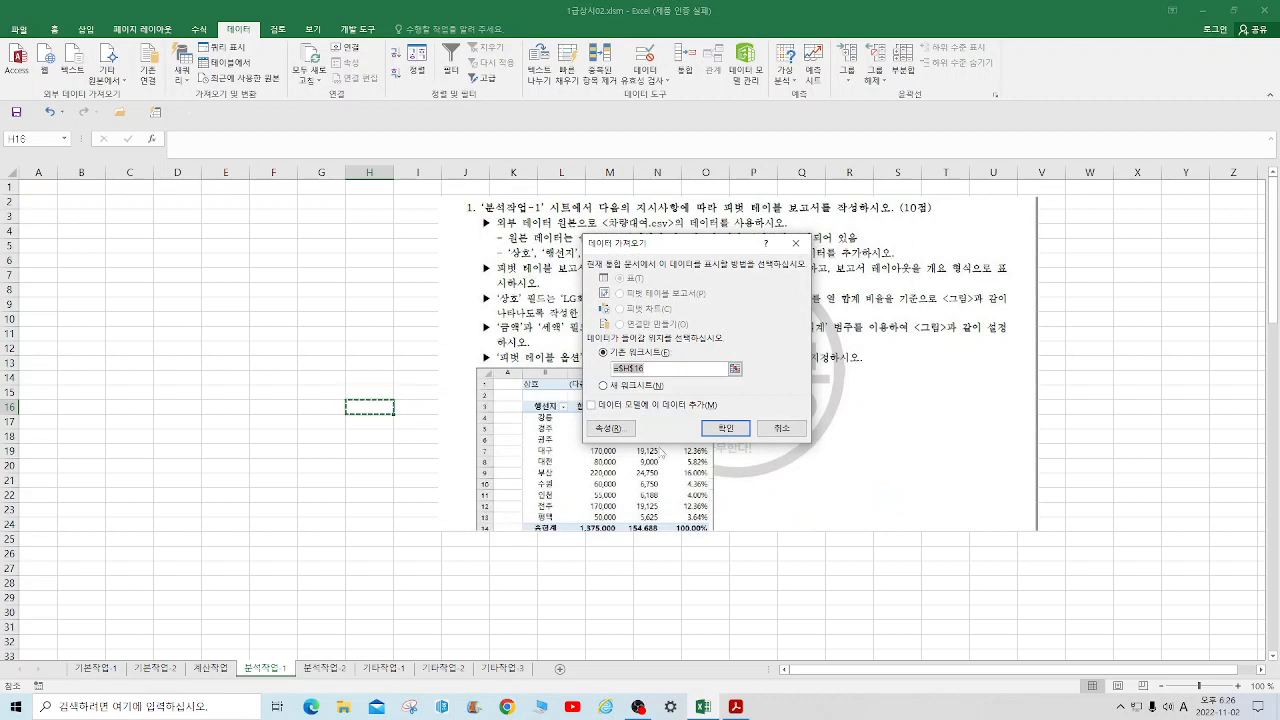
Step: Import the external data as a PivotTable report at cell B3 of the existing sheet, adding it to the data model
click(73, 218)
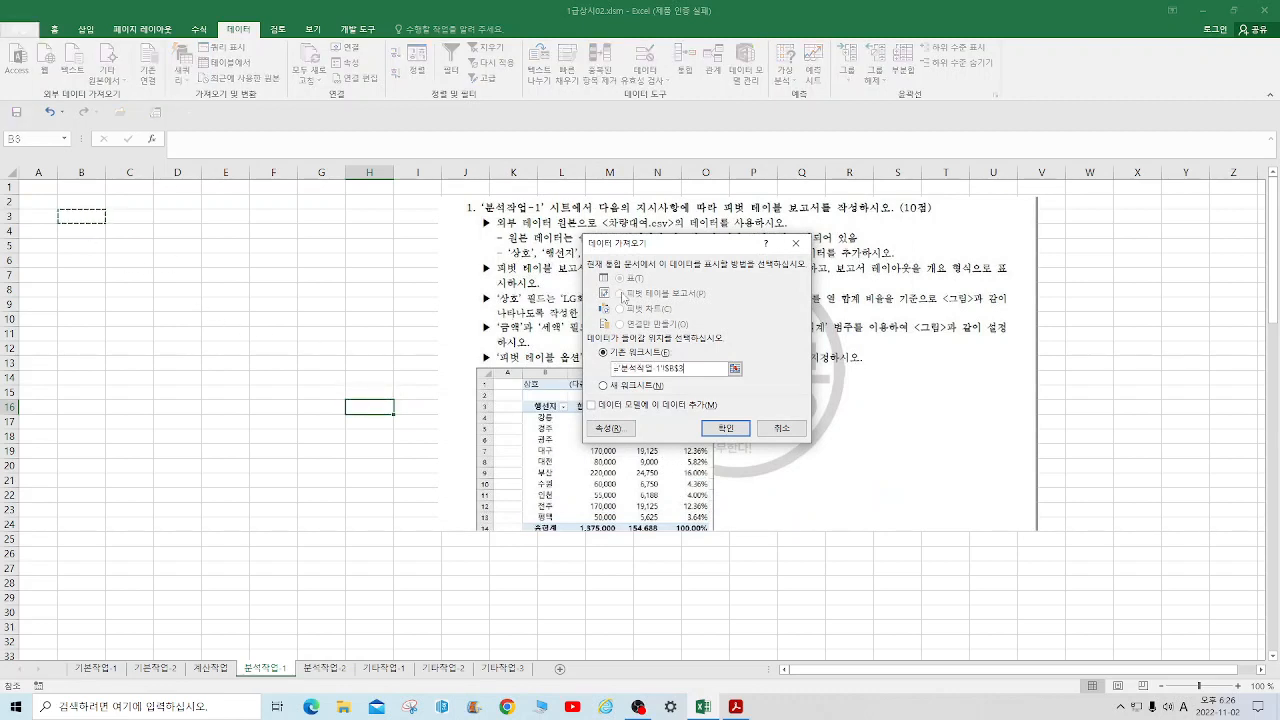
click(619, 294)
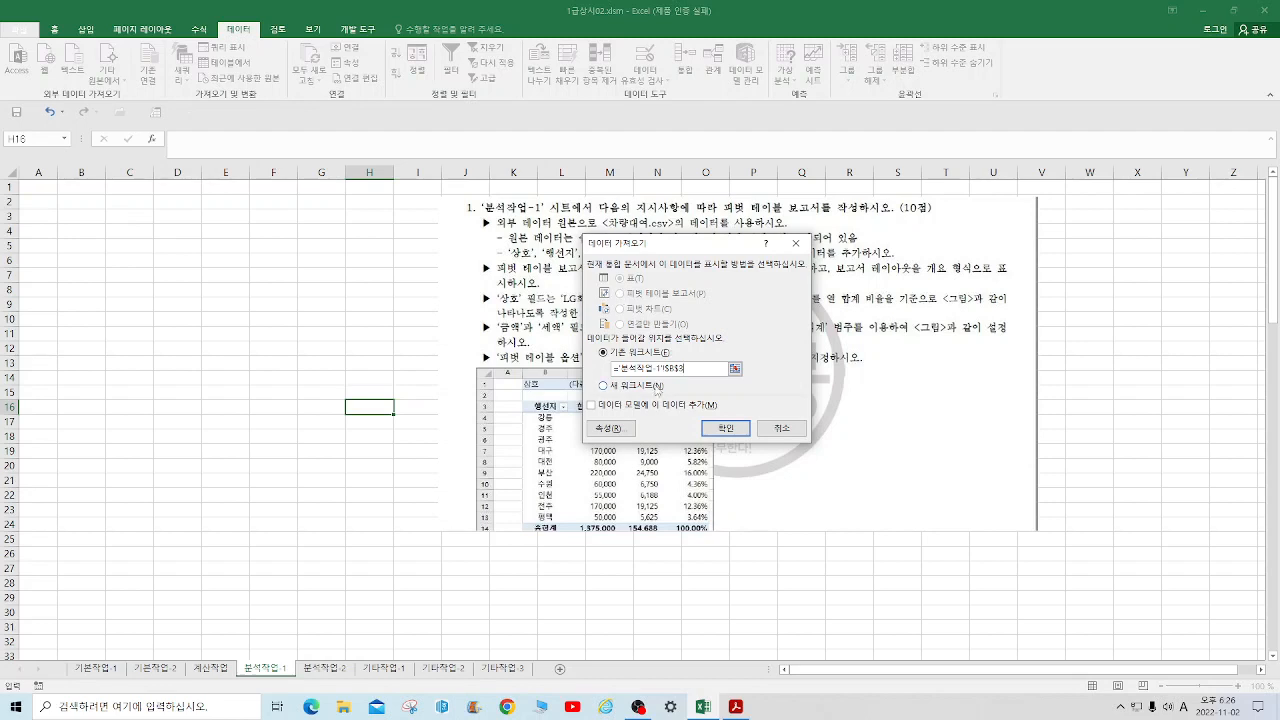
click(591, 405)
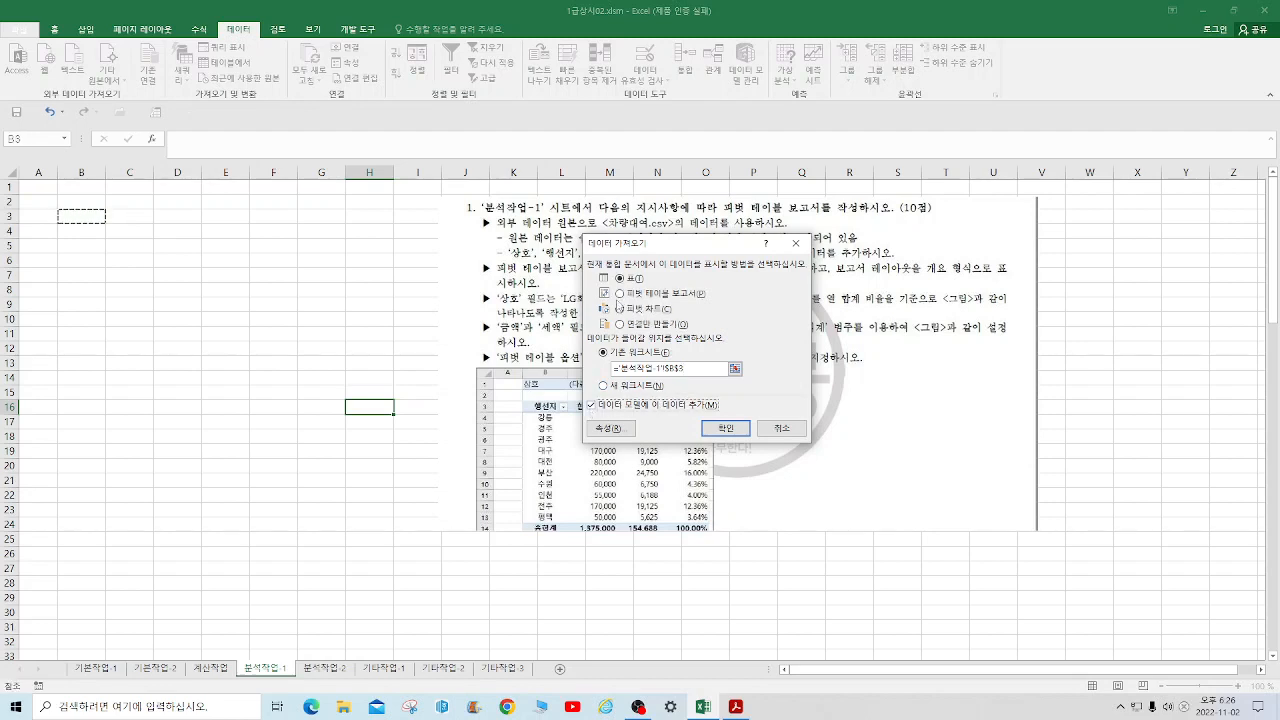
click(619, 294)
click(736, 431)
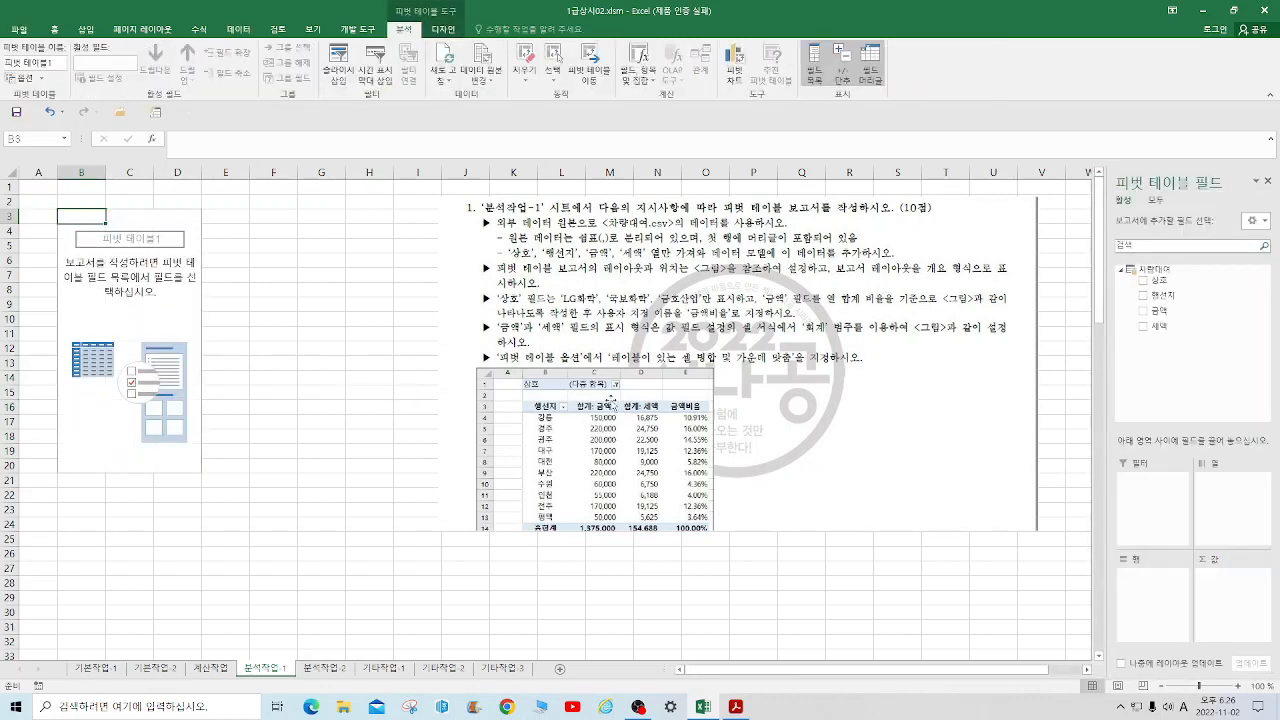
Step: Lay out the PivotTable with 상호 as the filter, 행선지 as rows, and 금액 and 세액 as values
drag(1160, 281, 1168, 481)
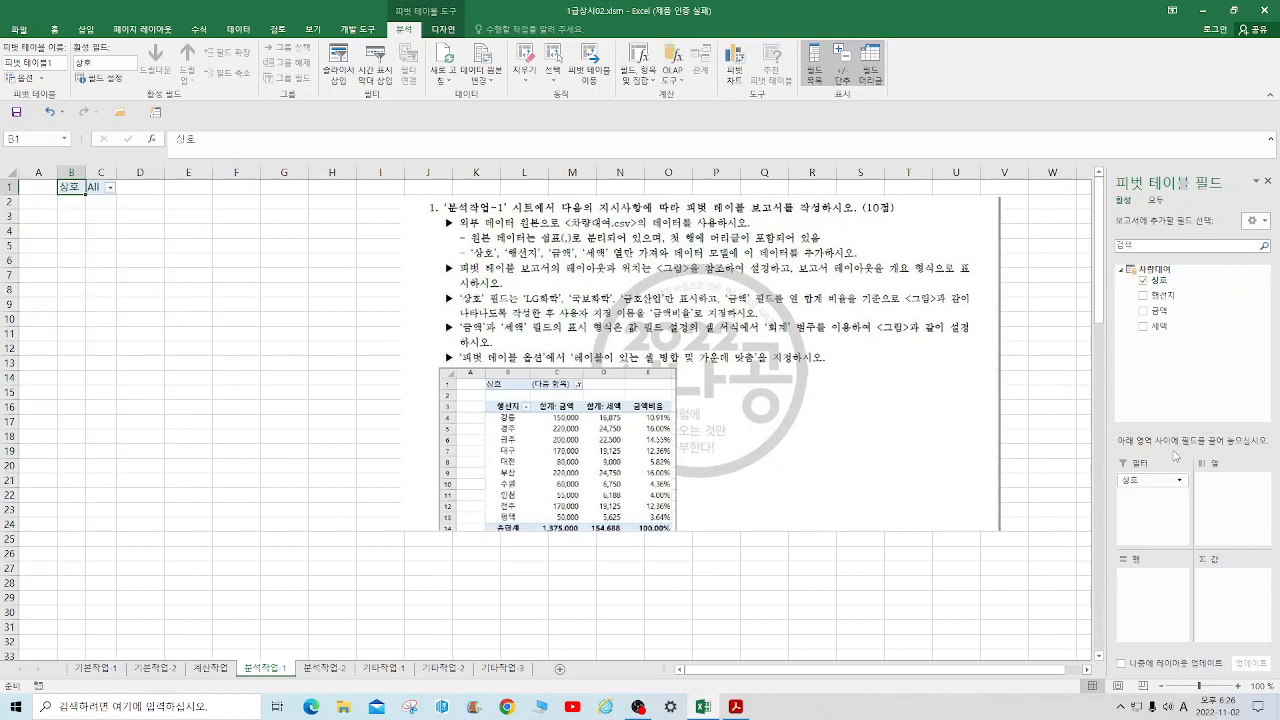
drag(1165, 305, 1168, 586)
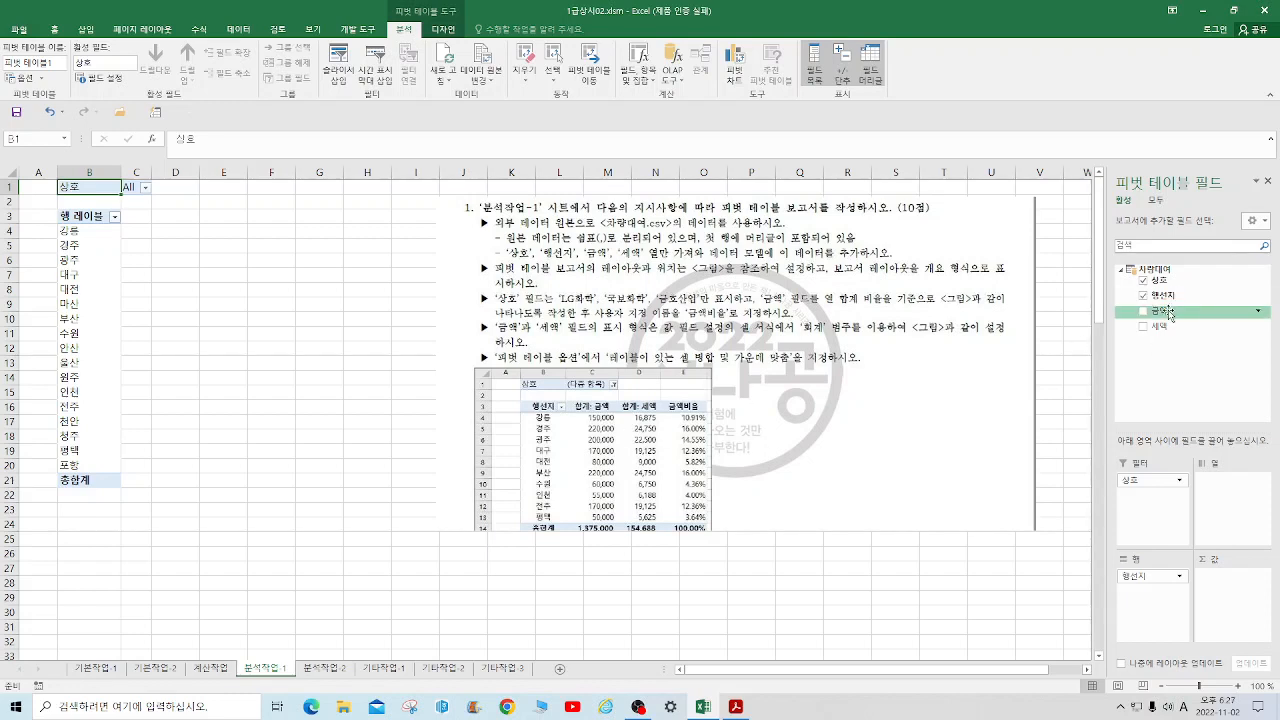
drag(1171, 313, 1252, 580)
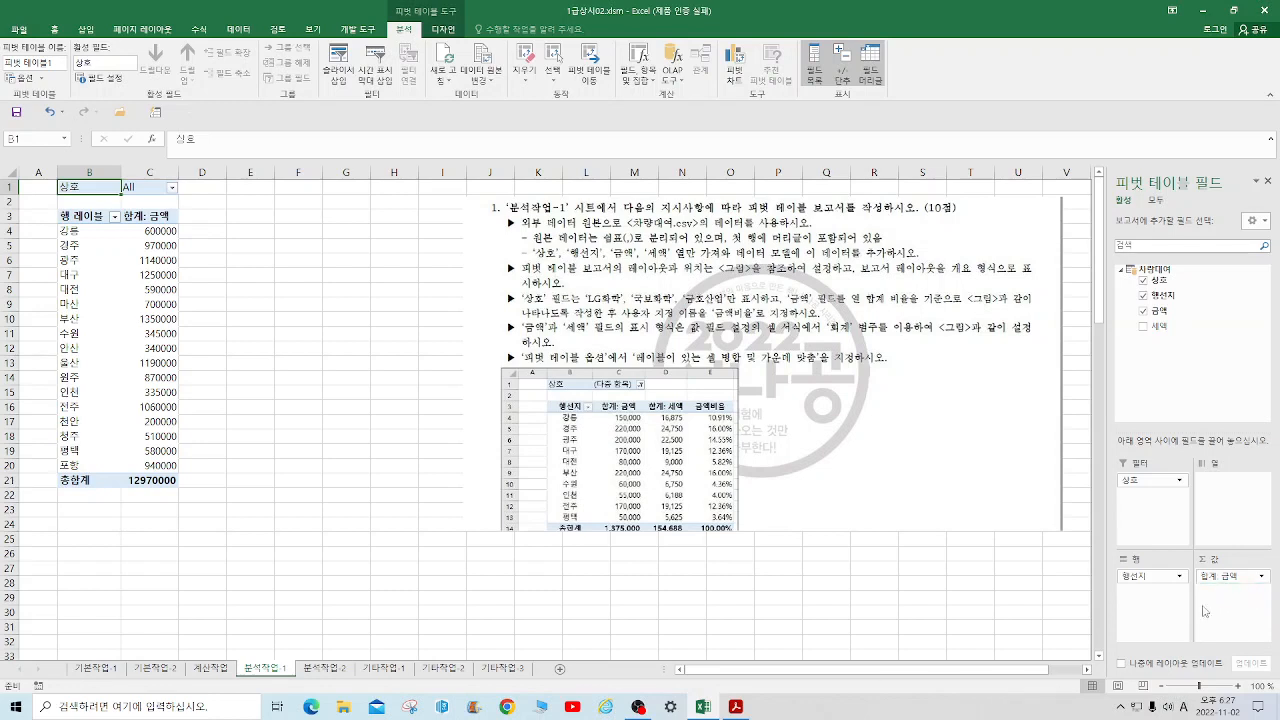
drag(1205, 611, 1205, 611)
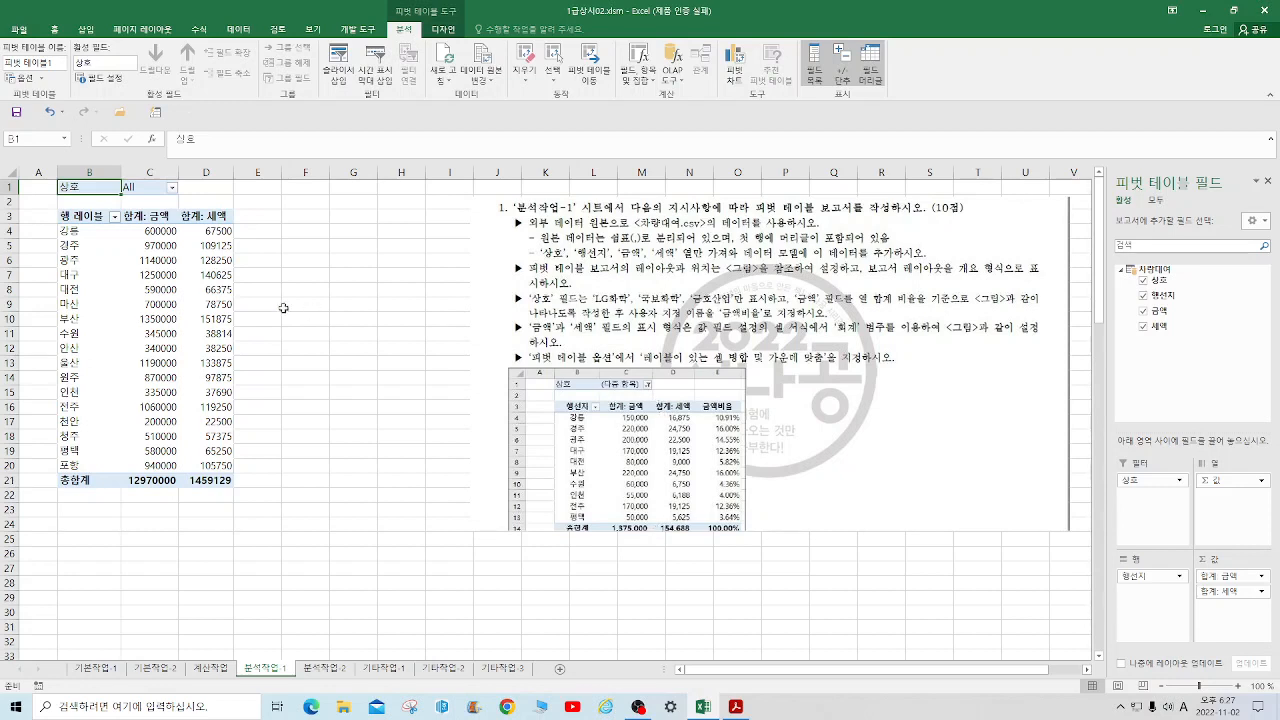
Step: Set the PivotTable's report layout to outline form (개요 형식)
click(449, 30)
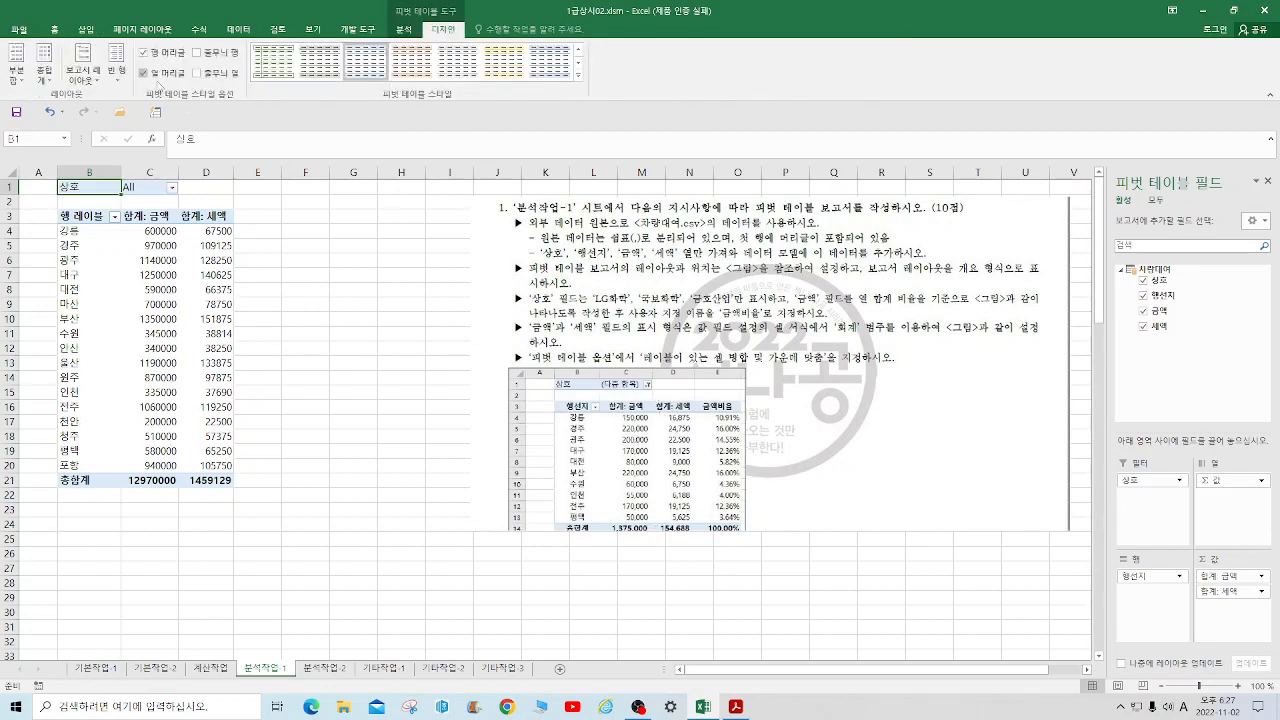
click(96, 86)
click(120, 131)
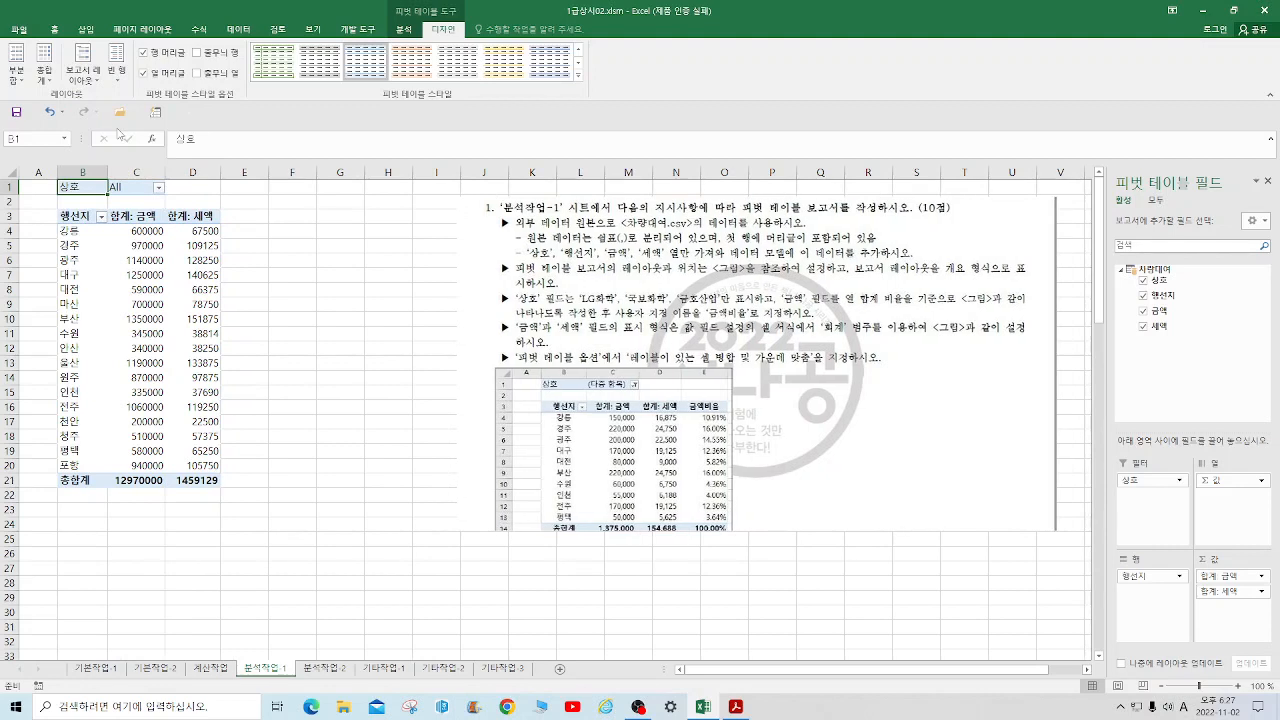
Step: Filter the 상호 report field to multiple items, keeping only LG화학, 국보화학 and 금호산업
click(158, 188)
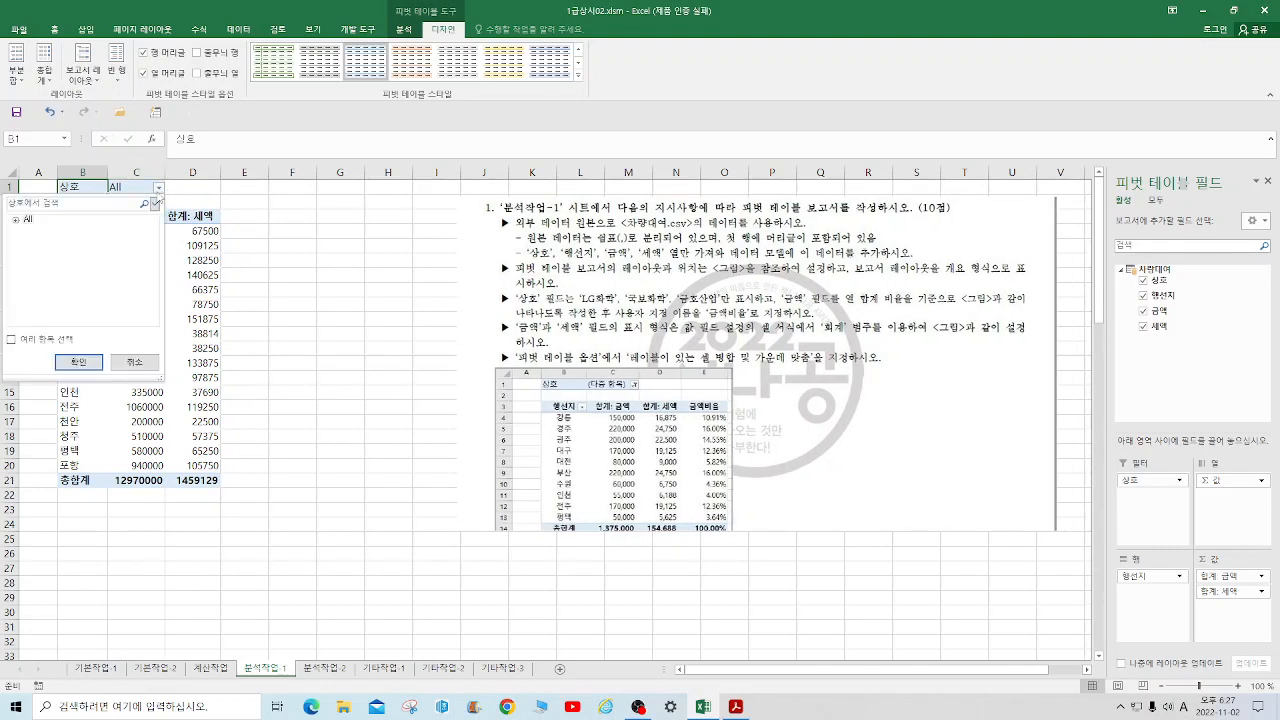
click(15, 219)
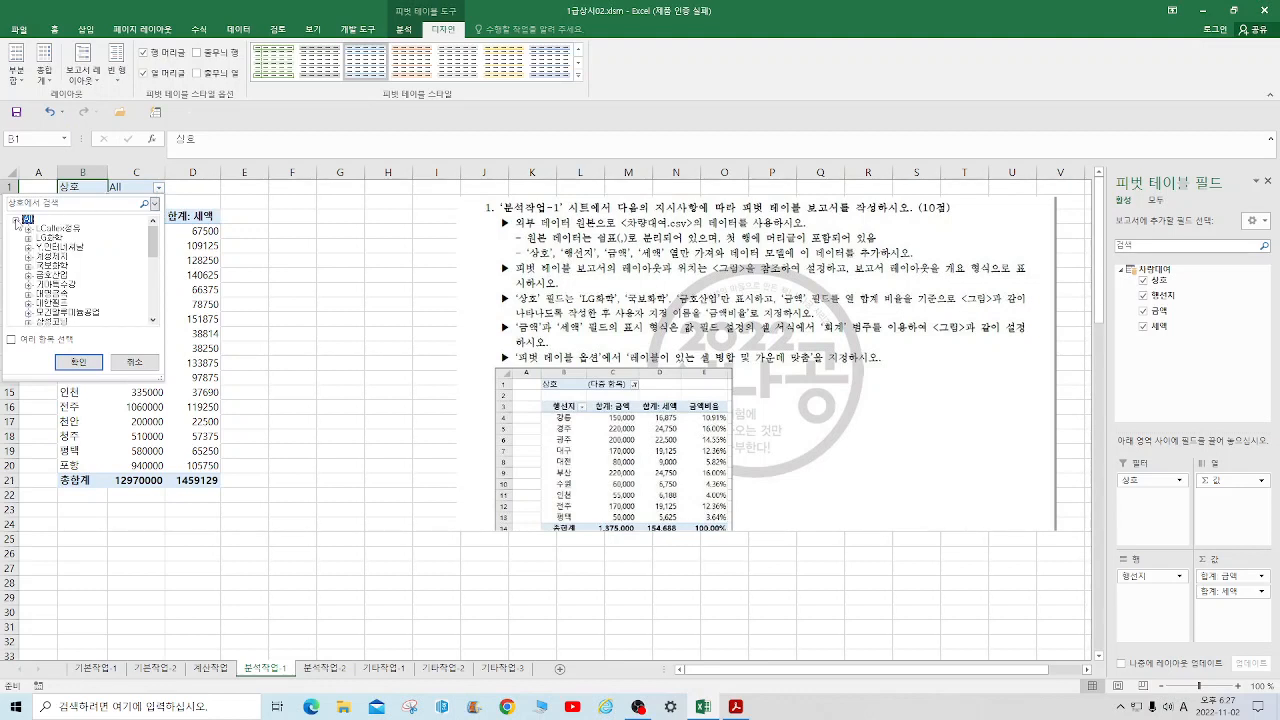
click(11, 340)
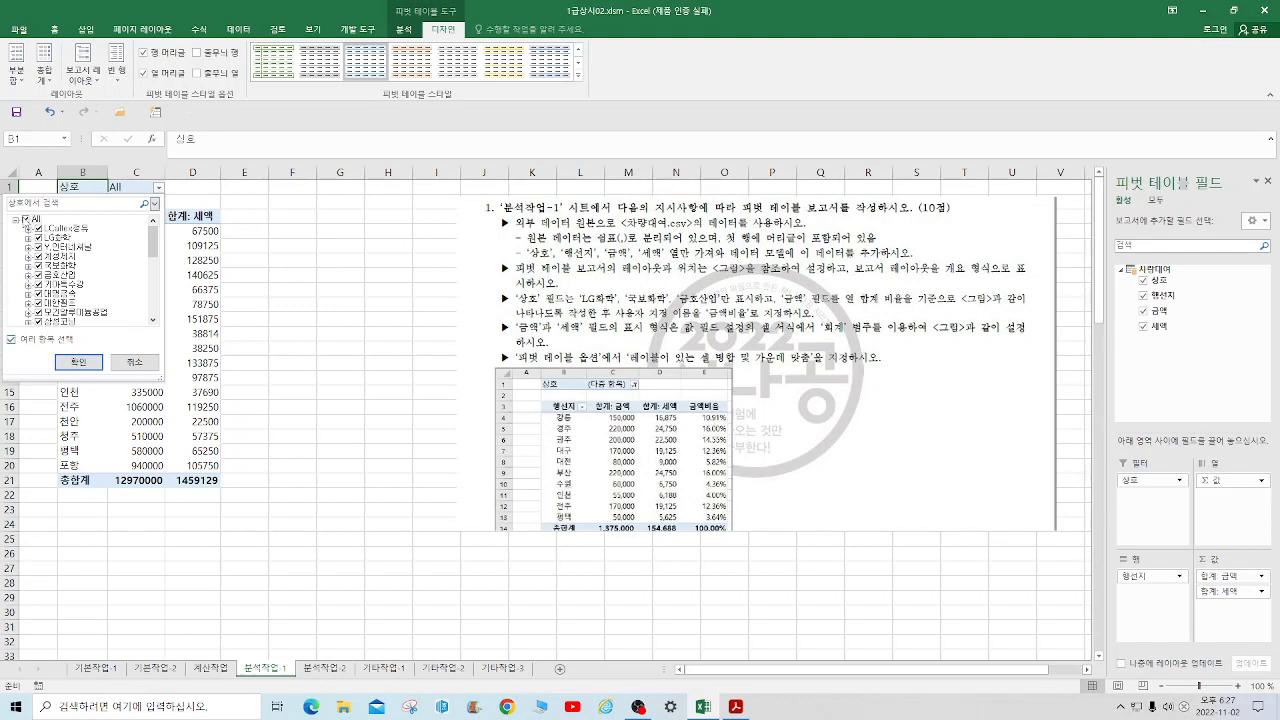
click(26, 219)
click(38, 237)
click(39, 266)
click(39, 276)
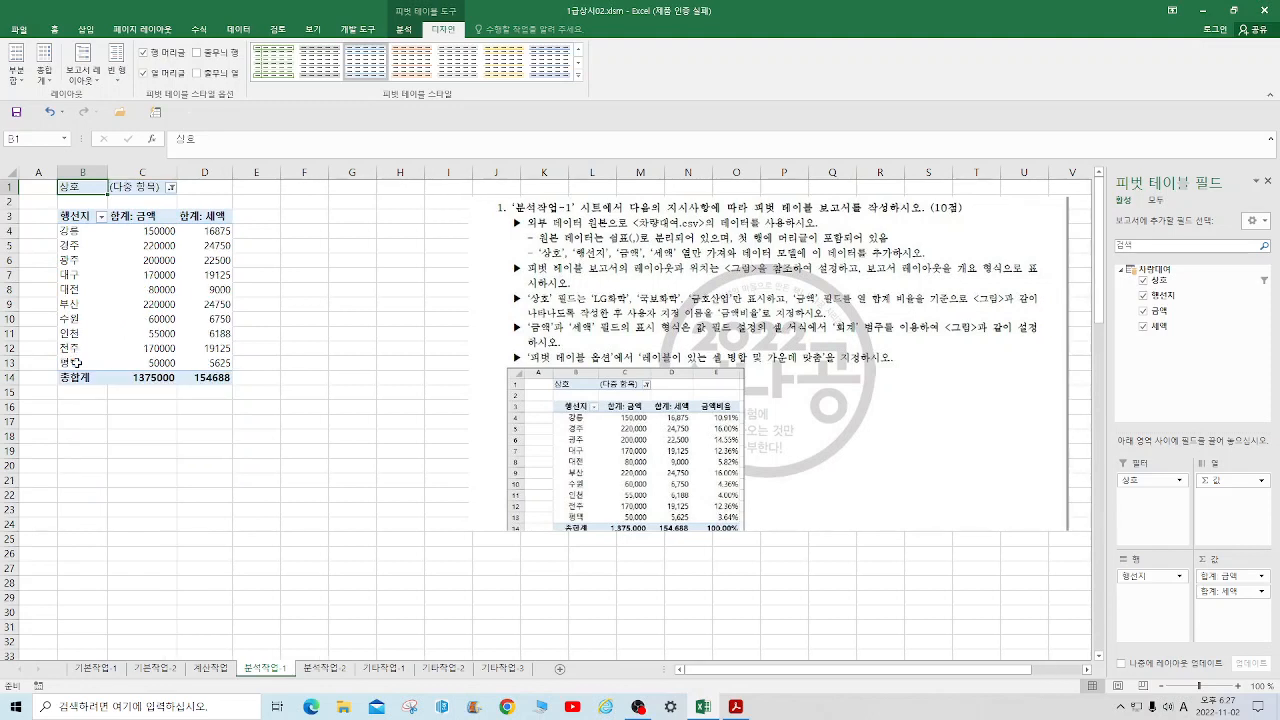
Step: Add the 금액 field a second time as the last value field of the PivotTable
click(64, 188)
drag(1162, 326, 1241, 612)
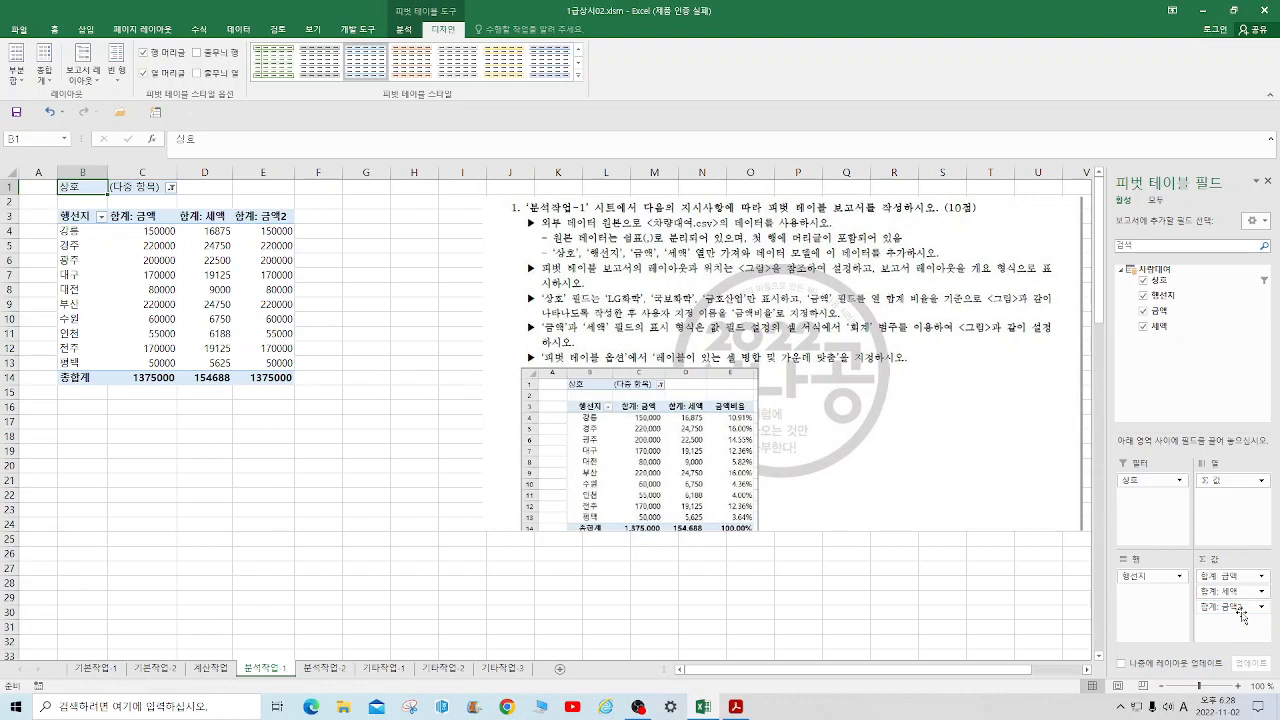
right_click(272, 218)
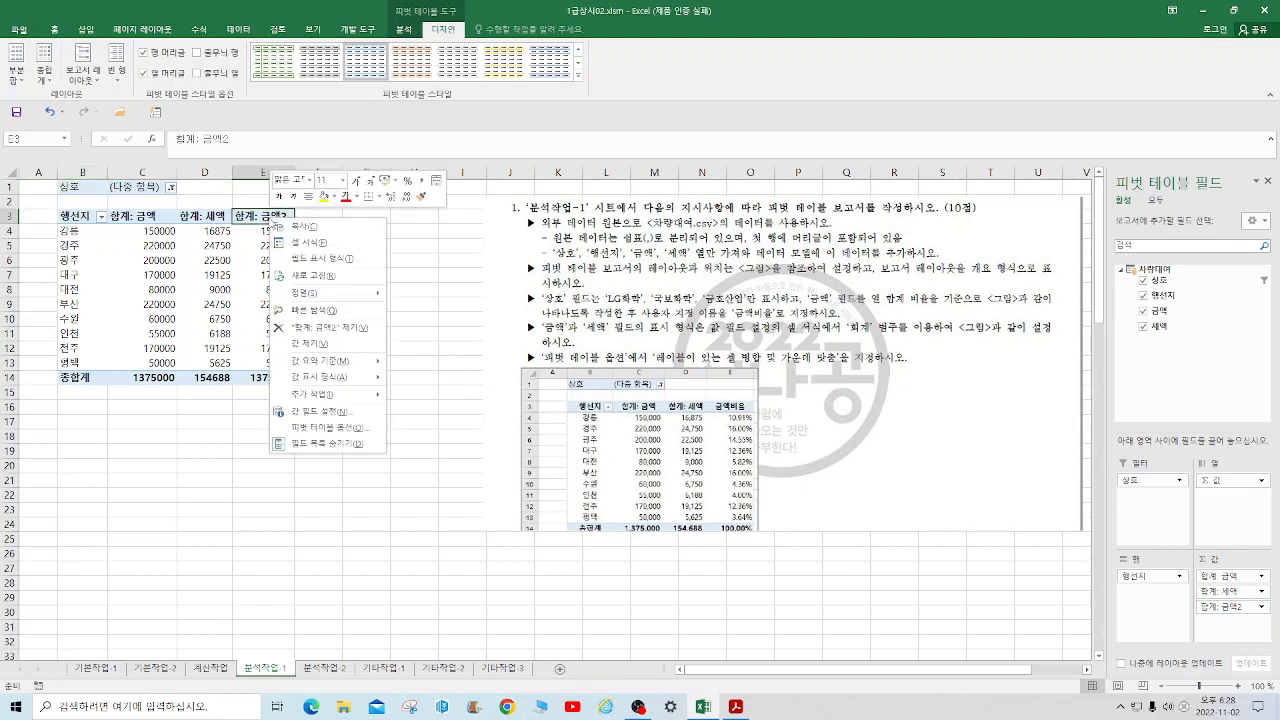
click(343, 412)
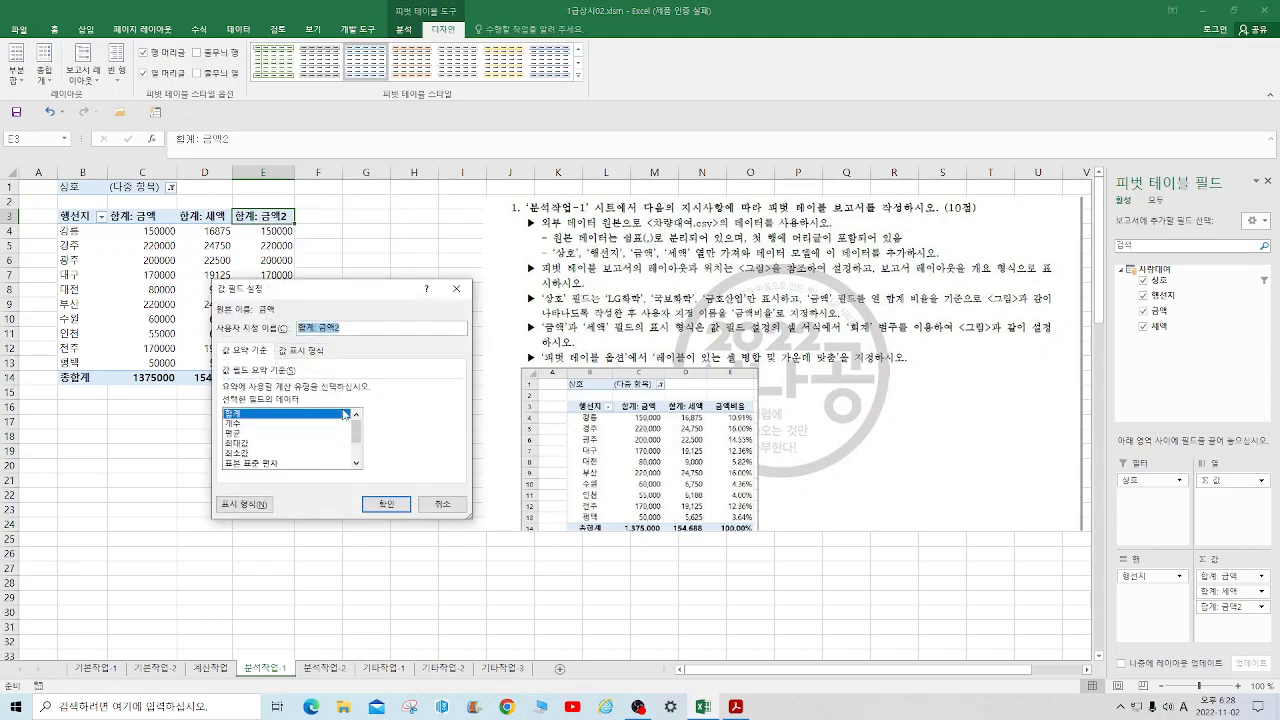
click(457, 289)
Step: Show the values of the second 금액 field as a percentage of the column total (열 합계 비율)
right_click(275, 219)
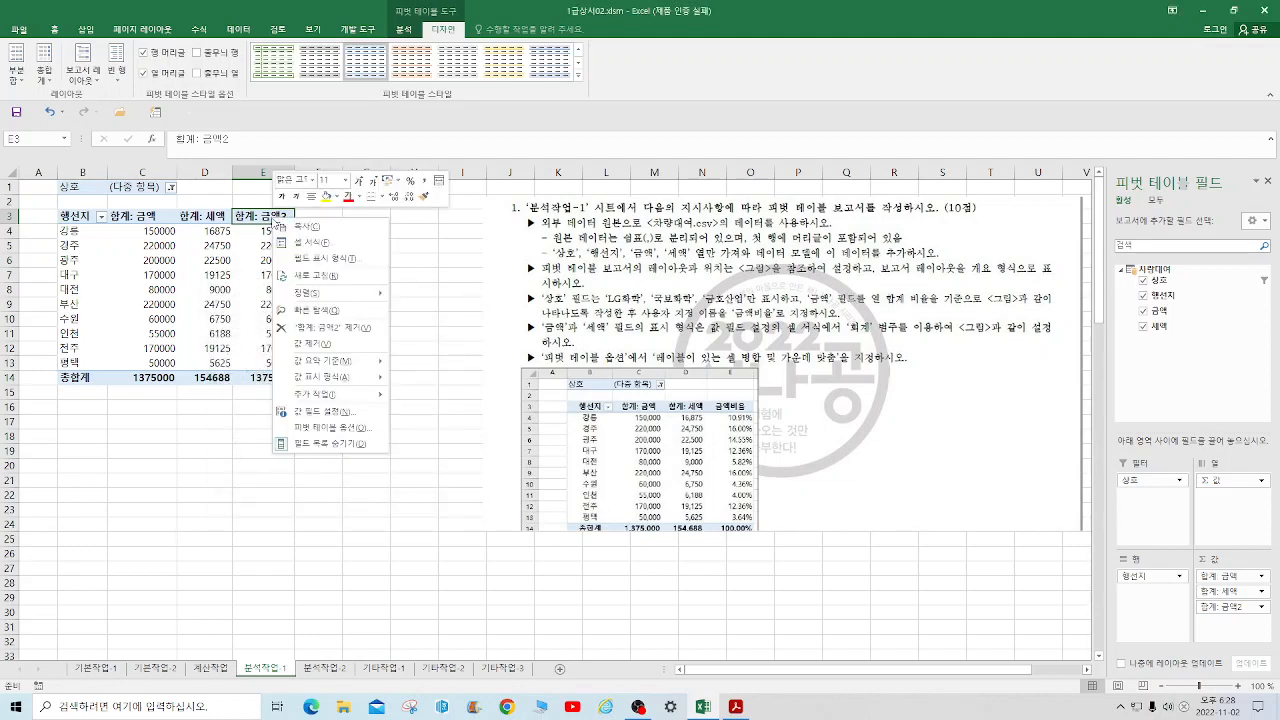
mouse_move(362, 363)
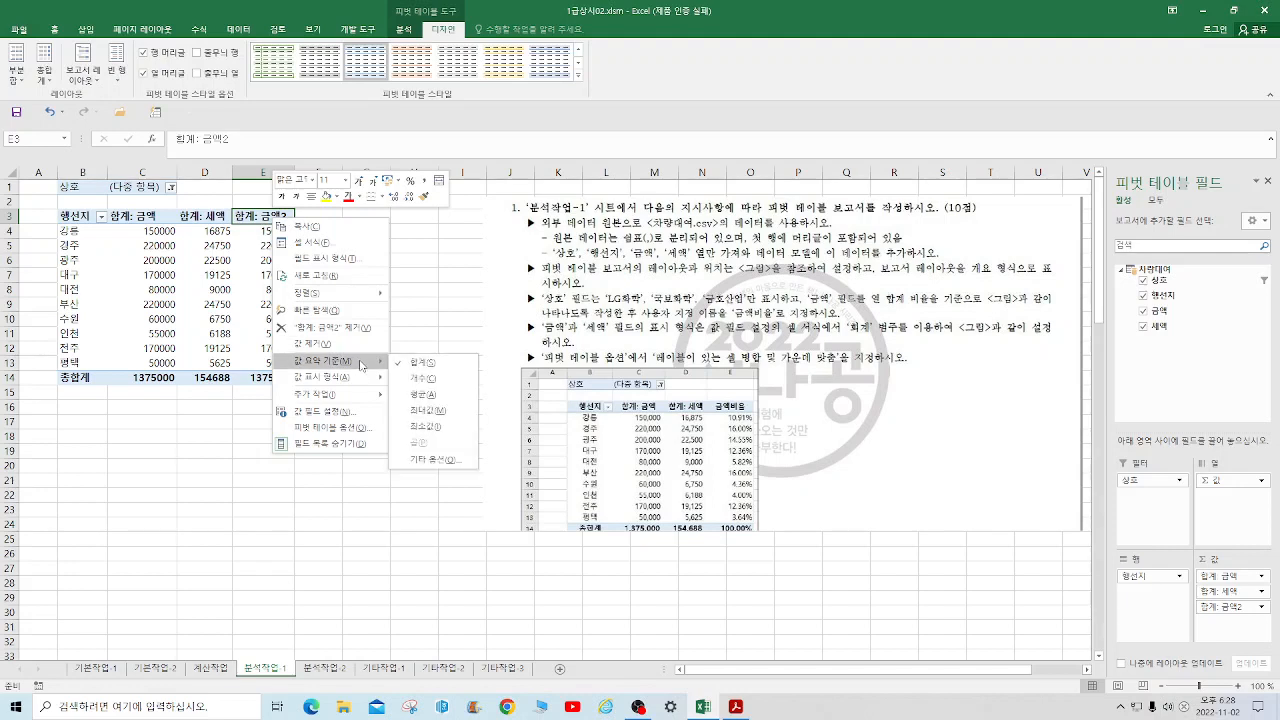
mouse_move(362, 385)
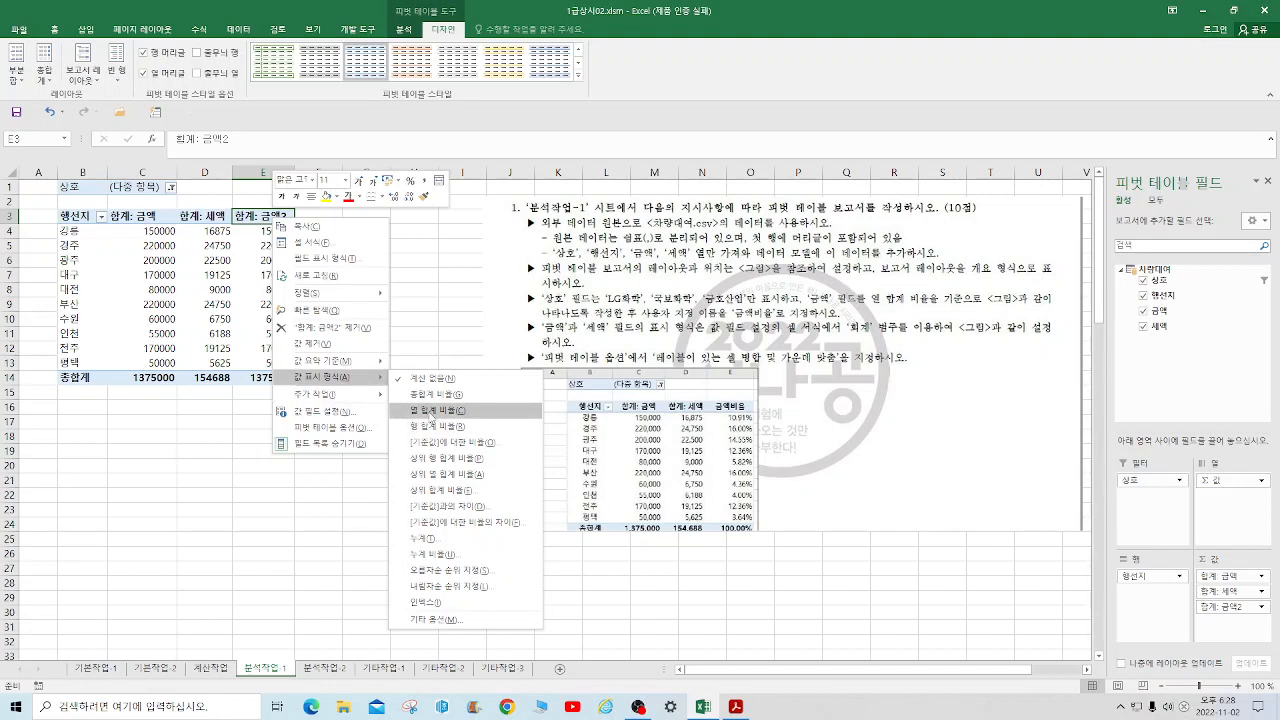
click(433, 410)
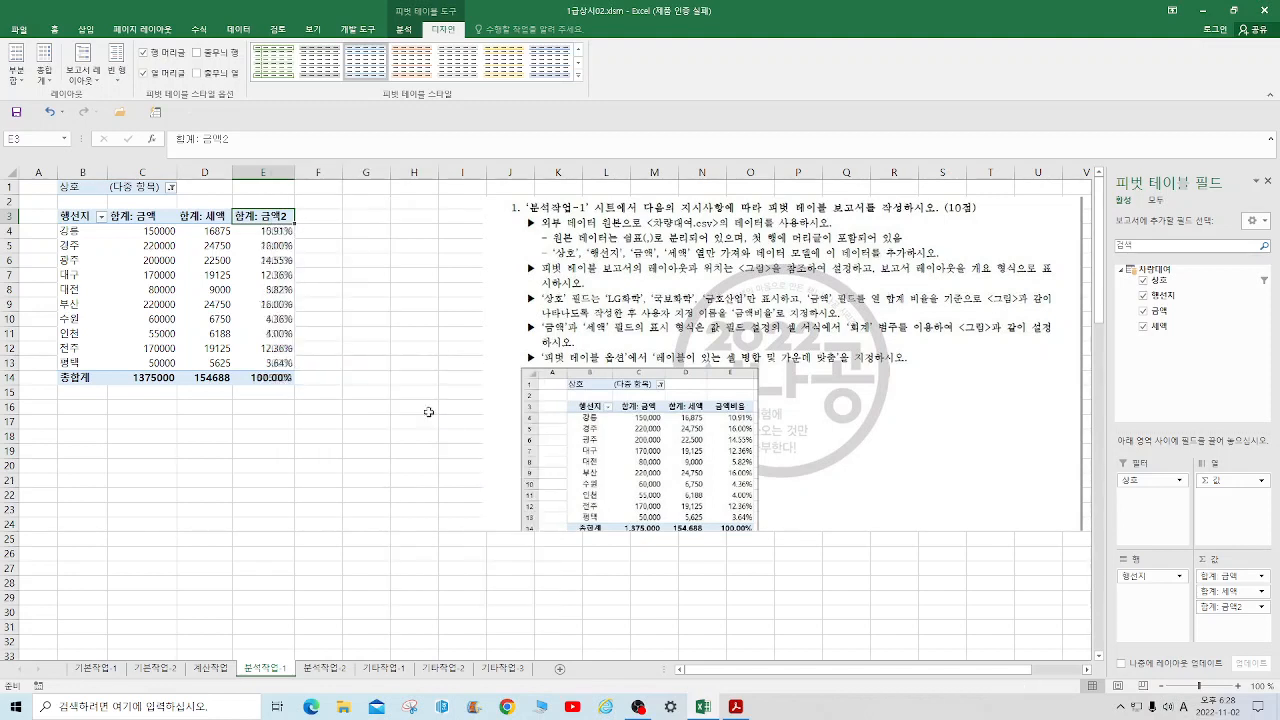
Step: Give the second 금액 value field the custom name 금액비율
right_click(268, 219)
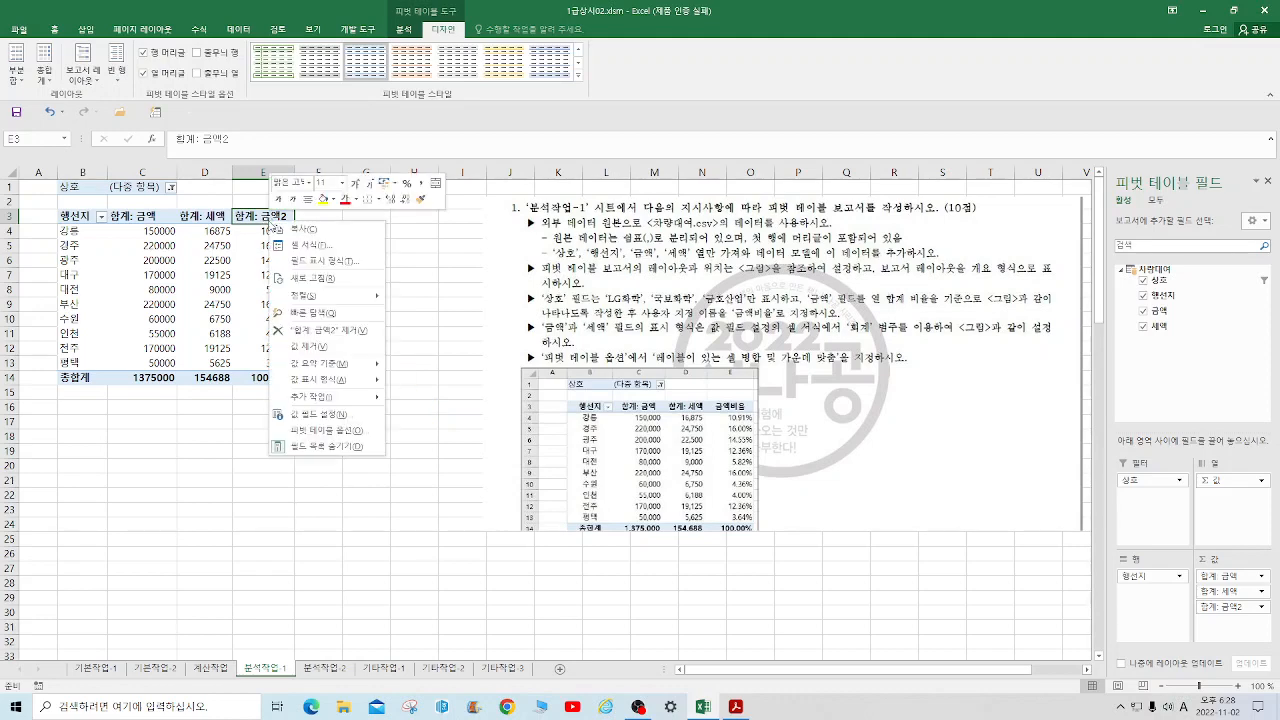
click(310, 414)
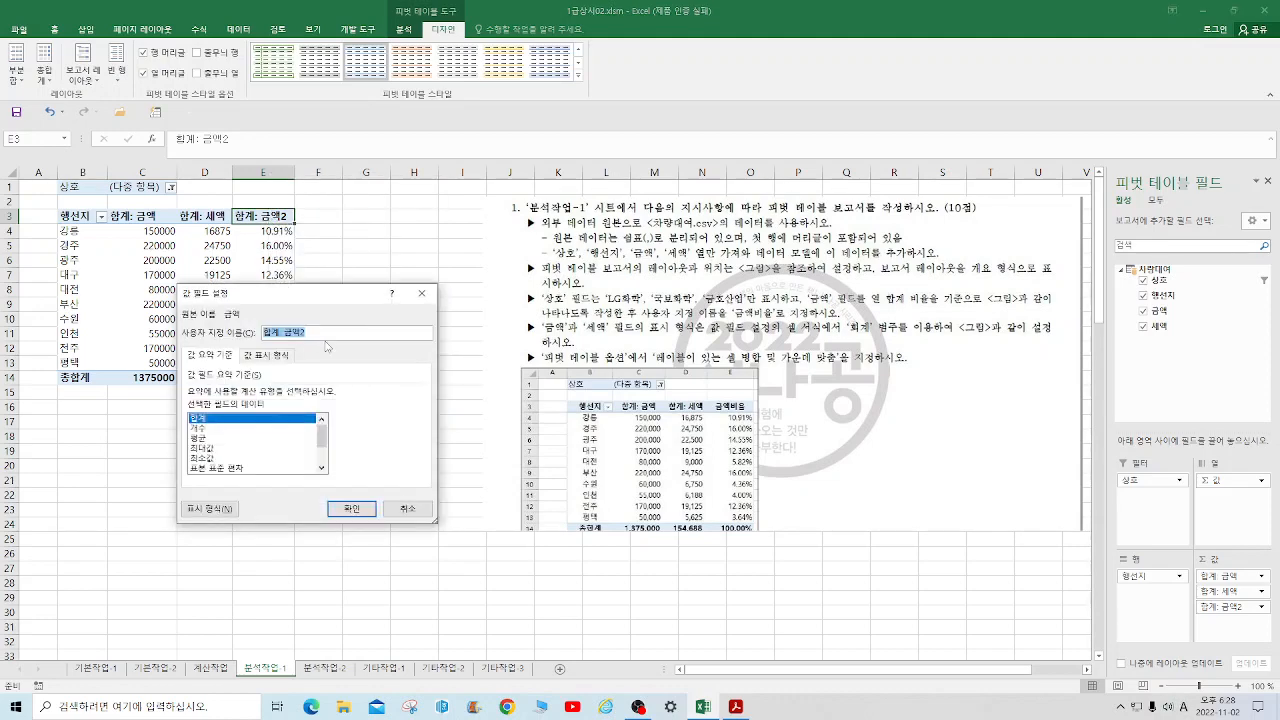
key(BackSpace)
key(BackSpace)
key(BackSpace)
key(BackSpace)
text(금ㅇ)
text(비율)
click(351, 508)
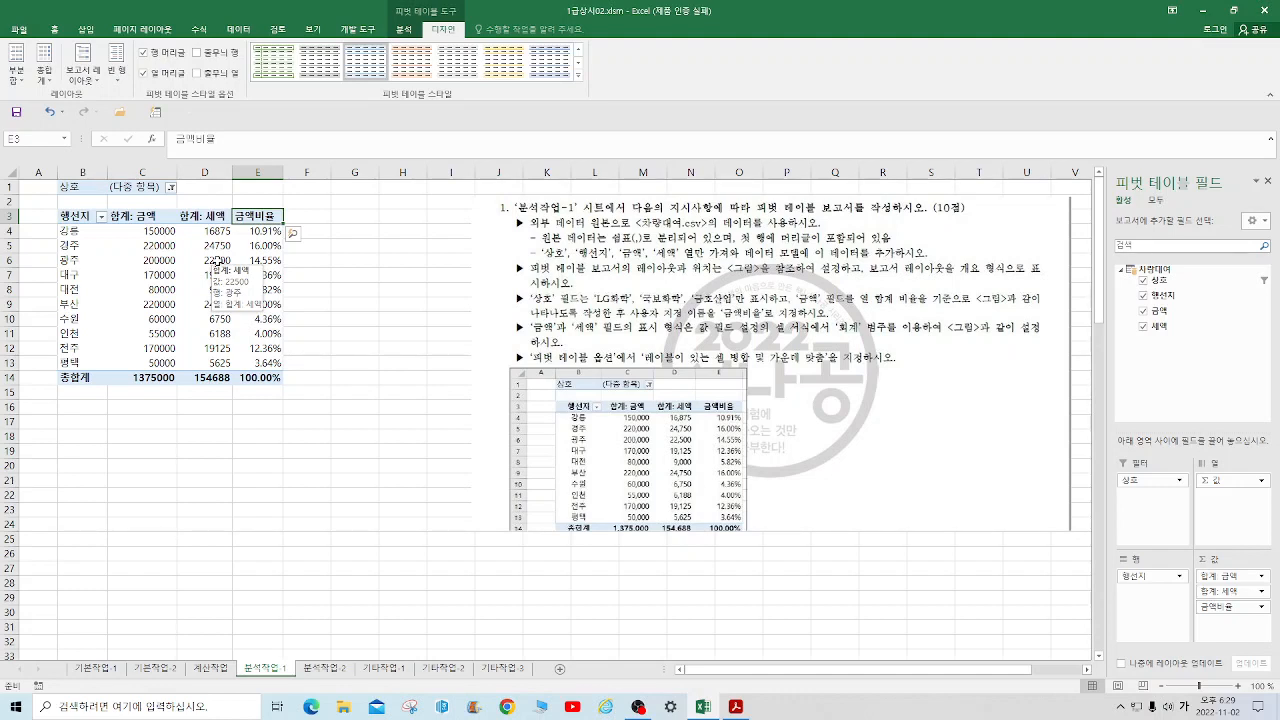
Step: Format the first 금액 value field with the accounting (회계) number format and no currency symbol (없음)
right_click(143, 216)
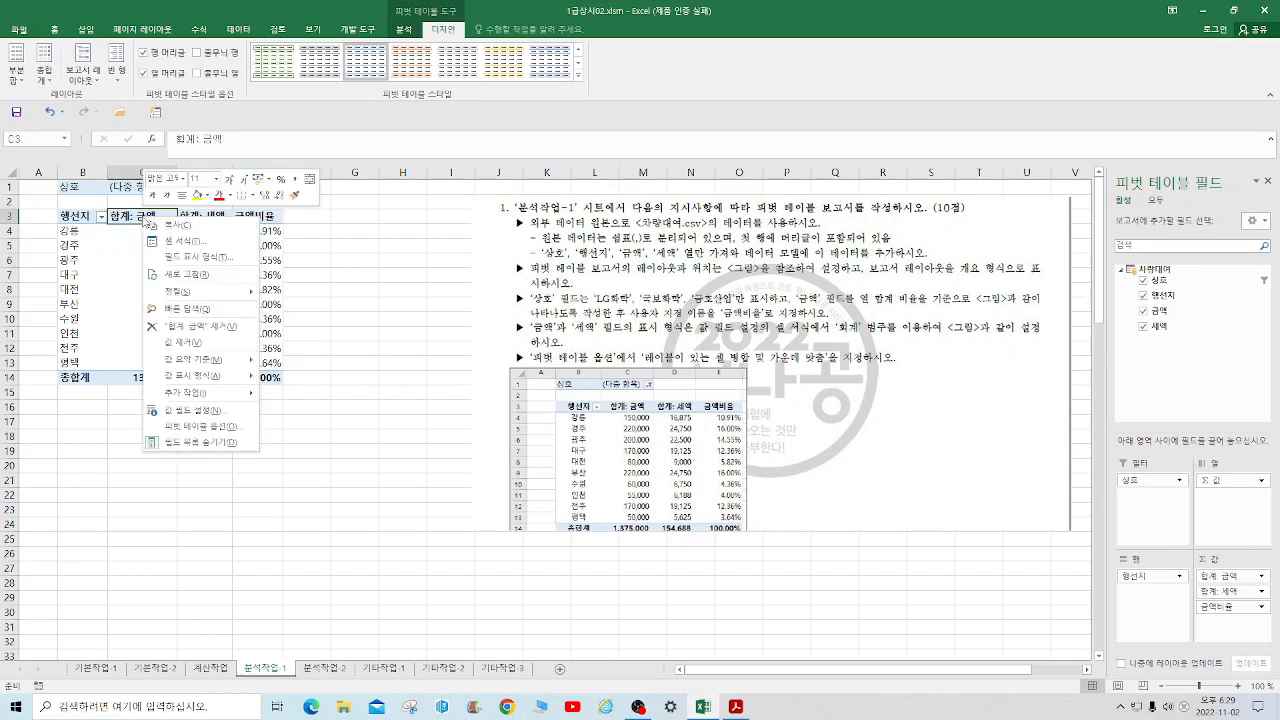
click(219, 411)
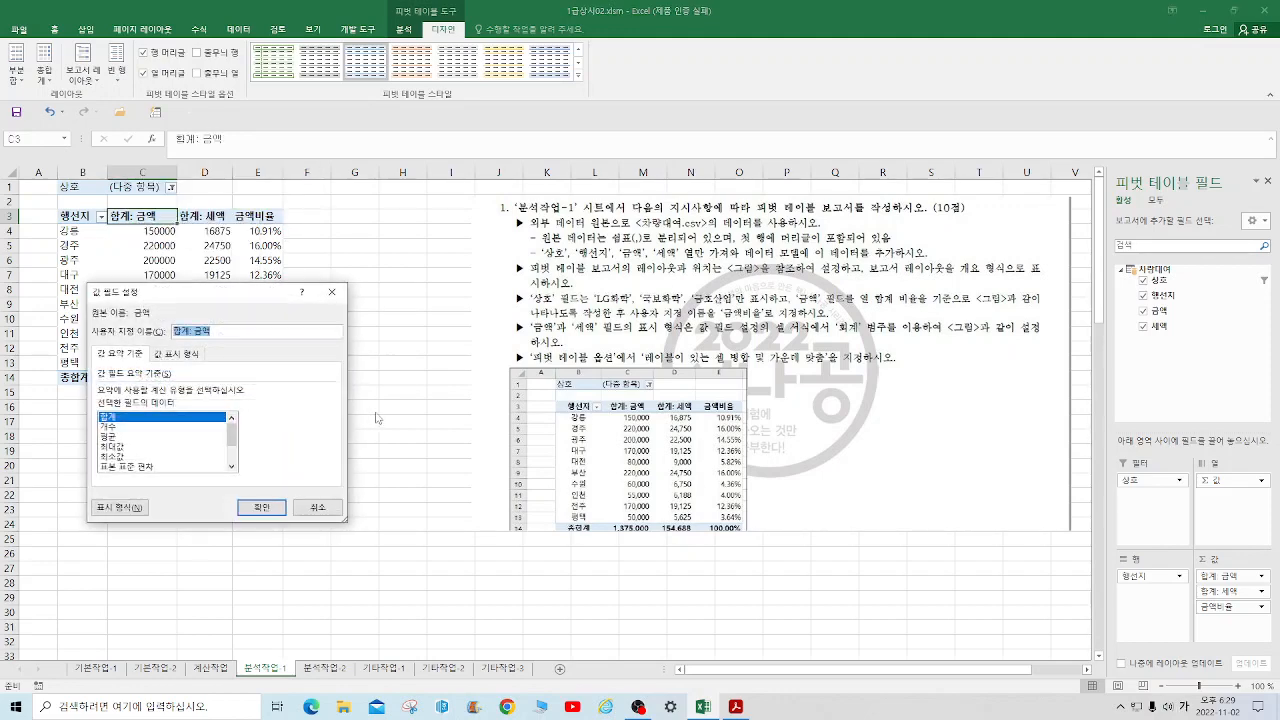
click(120, 507)
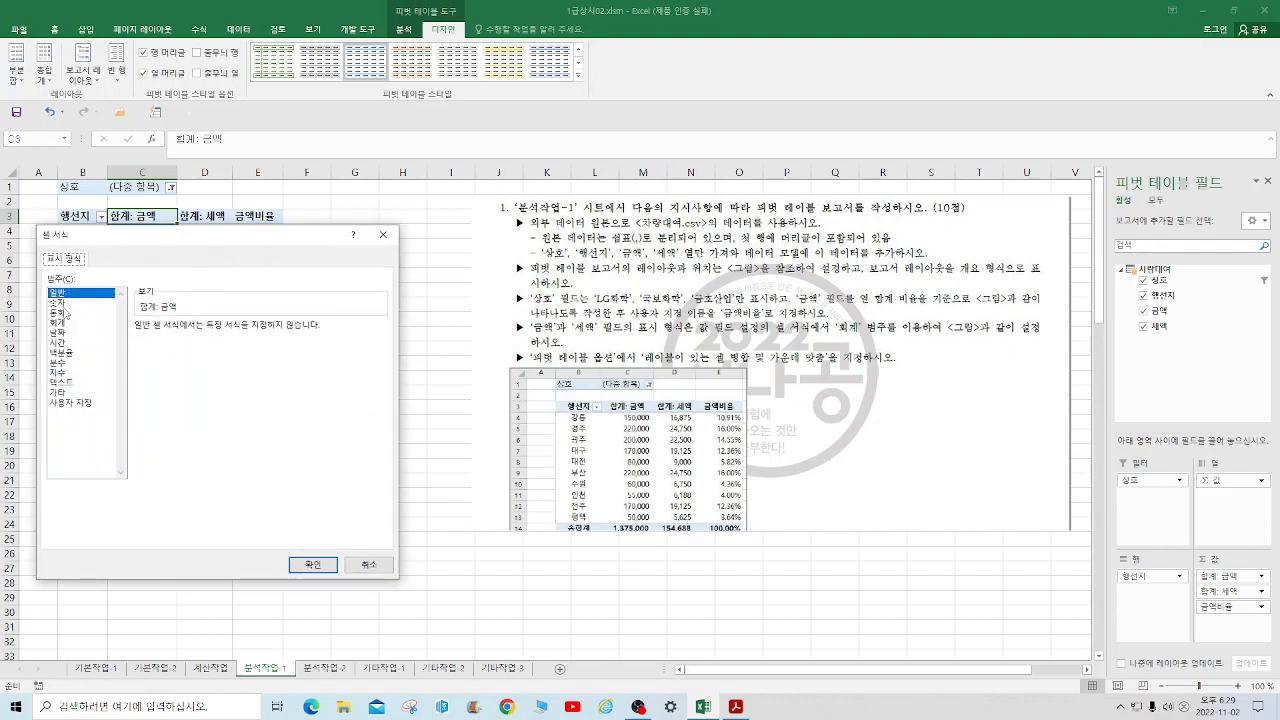
click(65, 324)
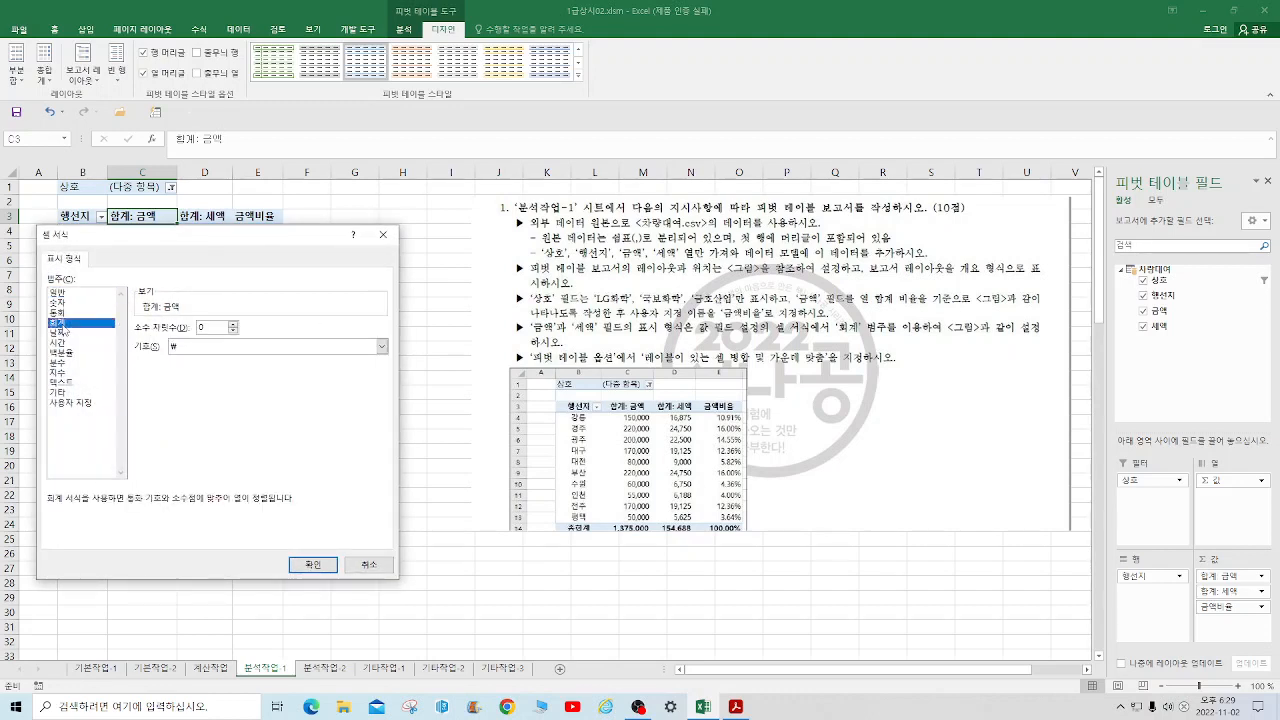
click(381, 346)
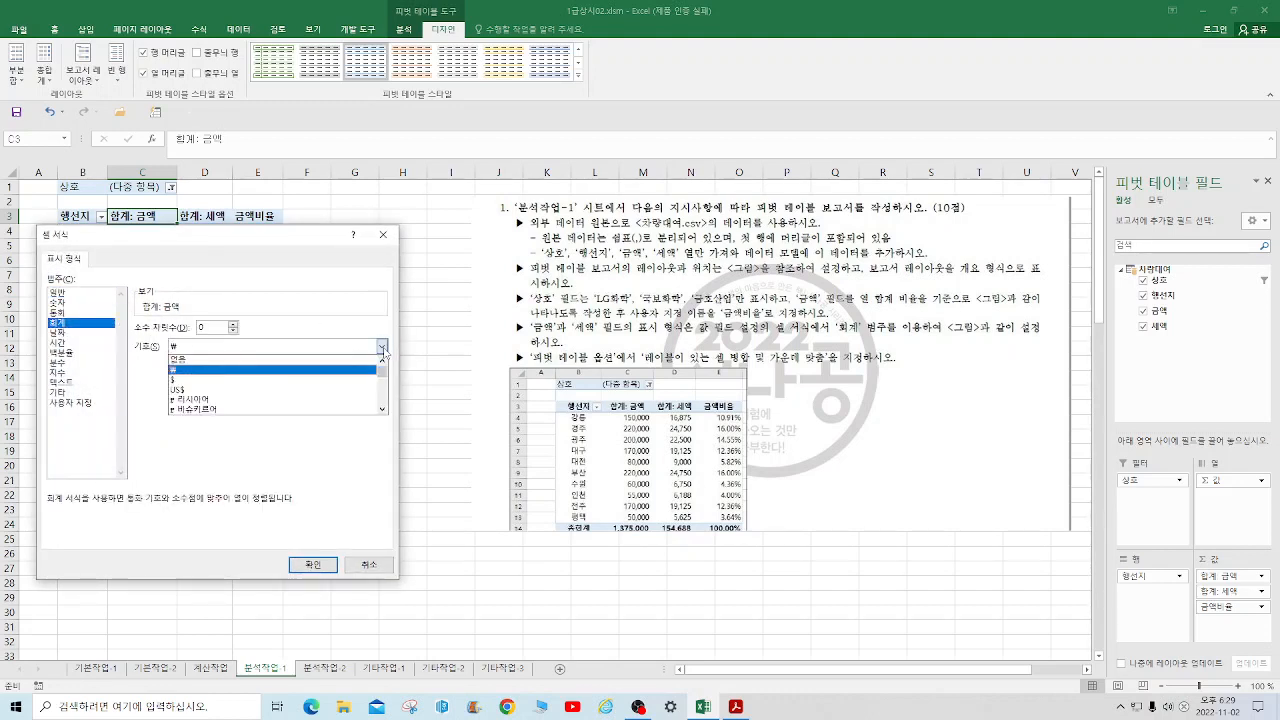
click(229, 408)
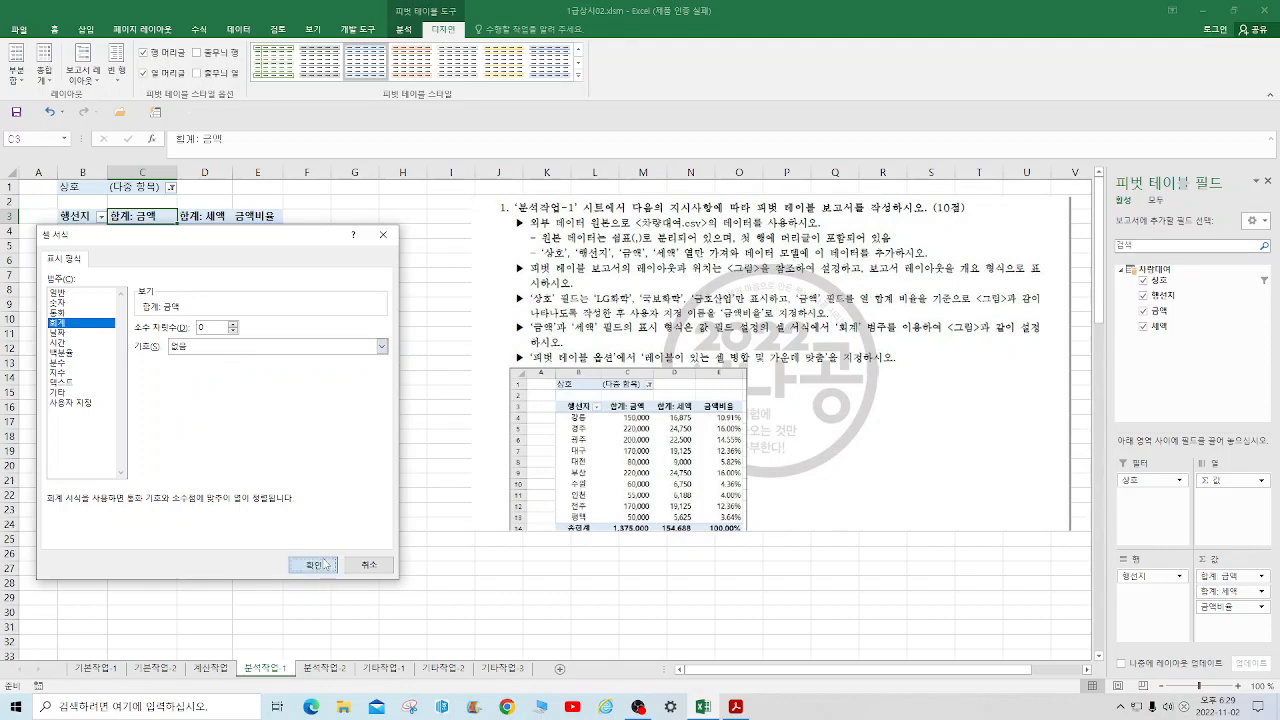
click(328, 565)
click(261, 508)
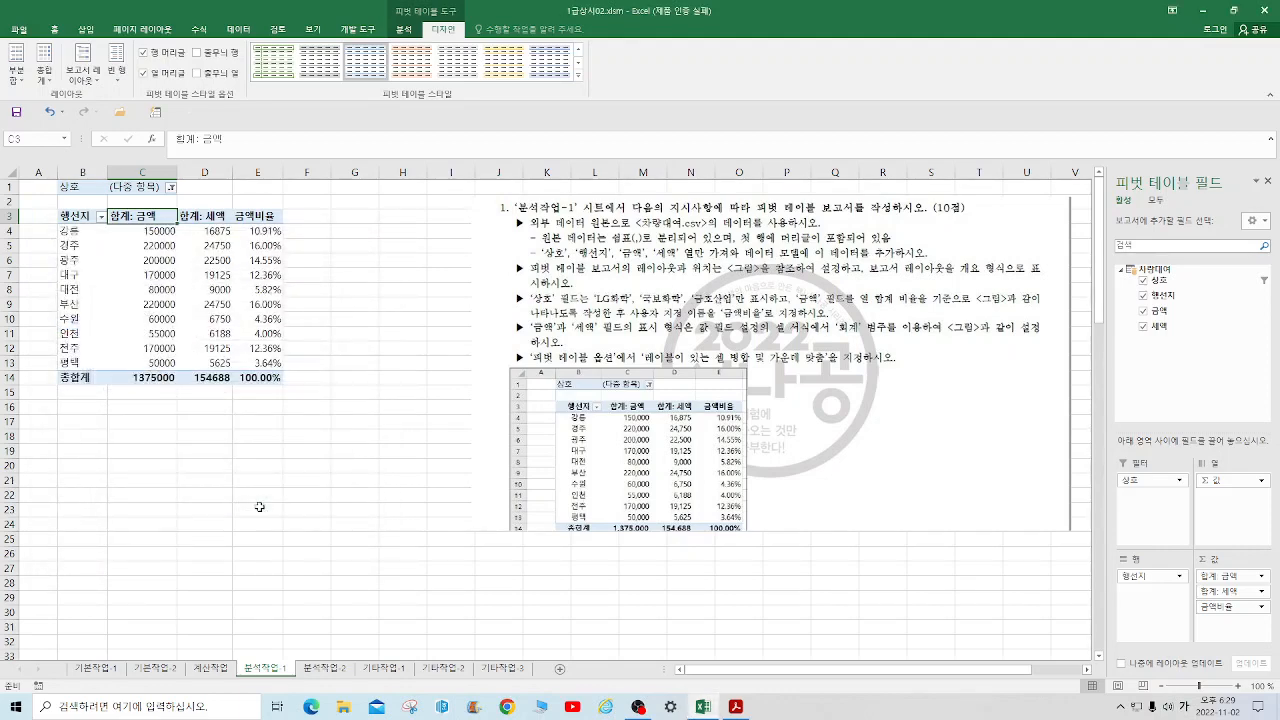
Step: Format the 세액 value field with the accounting (회계) number format and no currency symbol (없음)
right_click(215, 233)
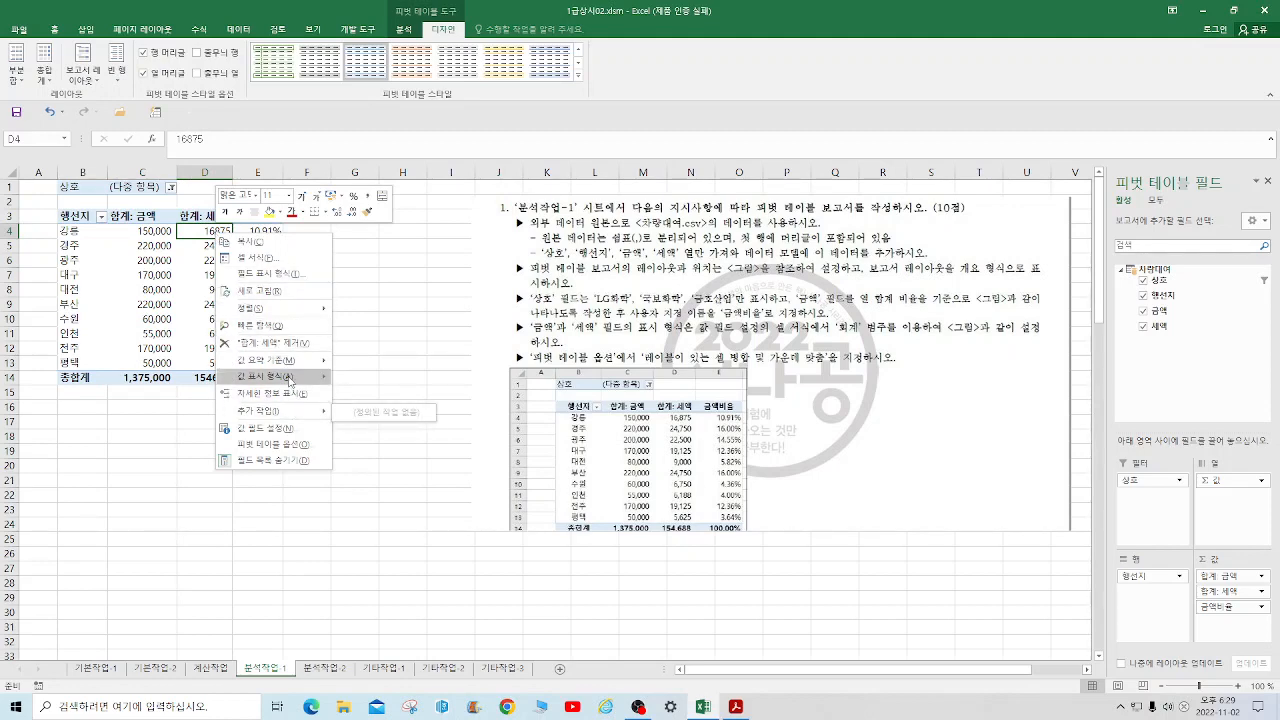
mouse_move(288, 376)
click(281, 429)
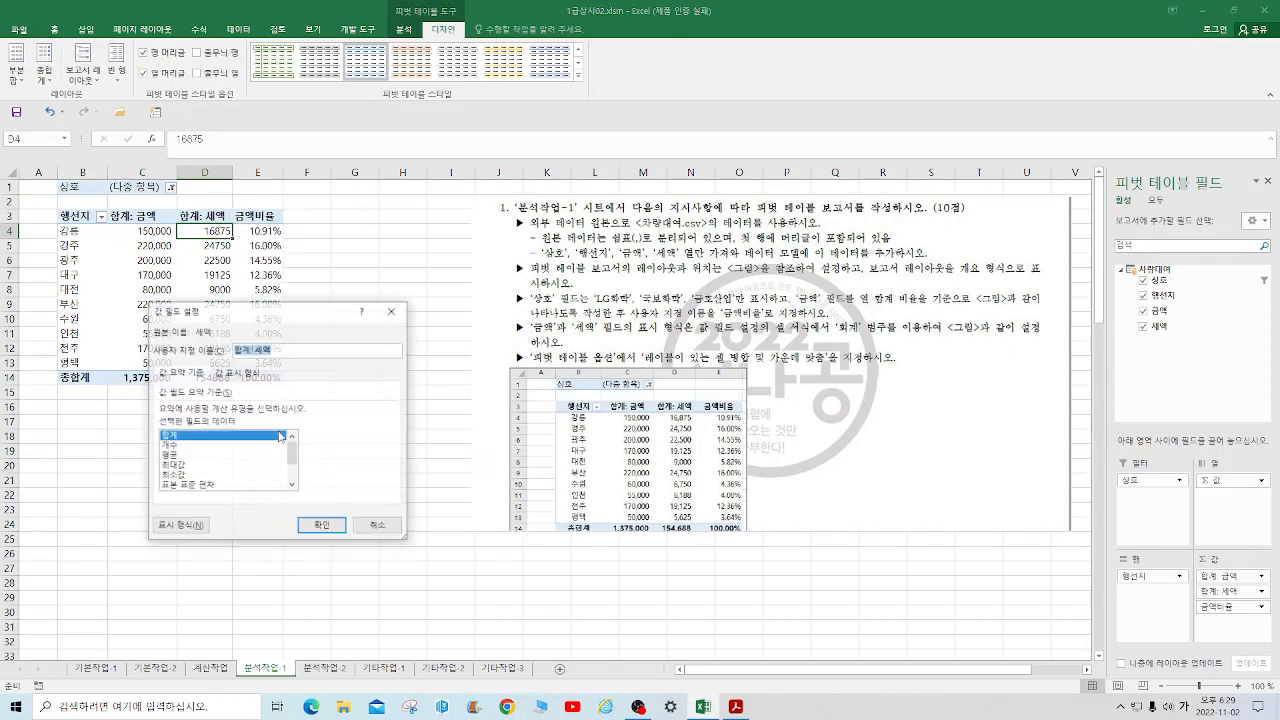
click(180, 526)
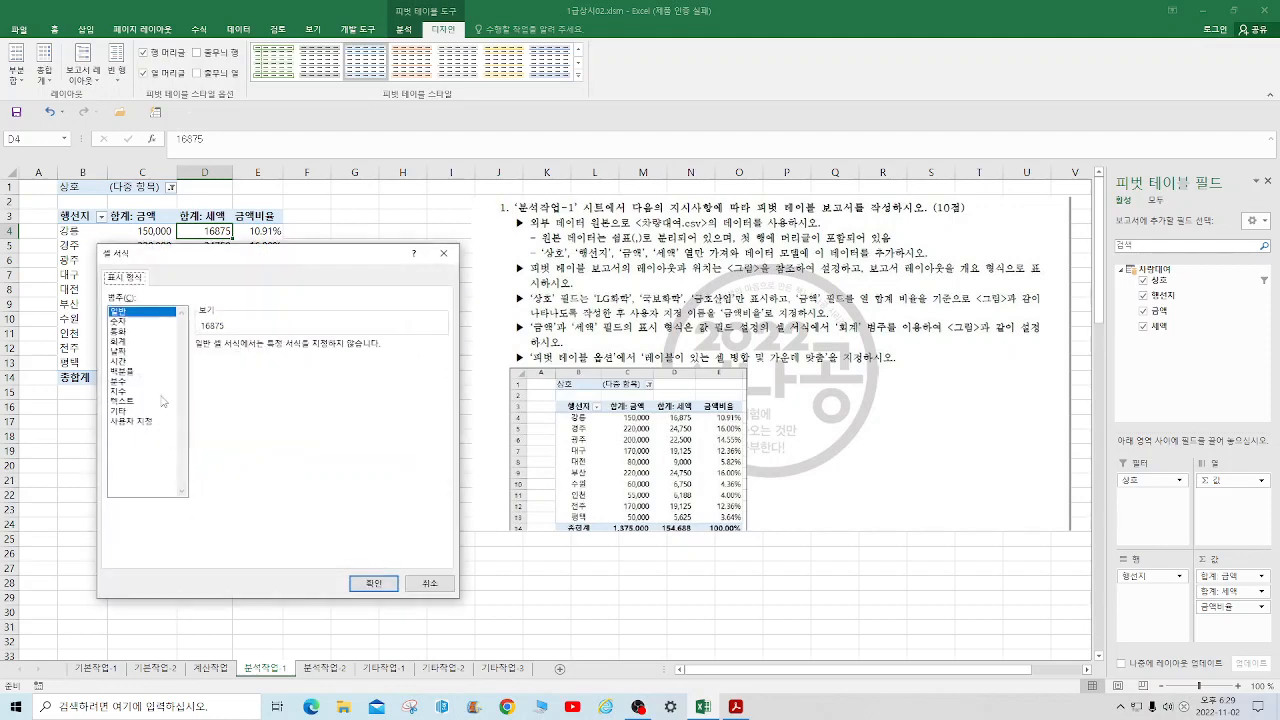
click(120, 341)
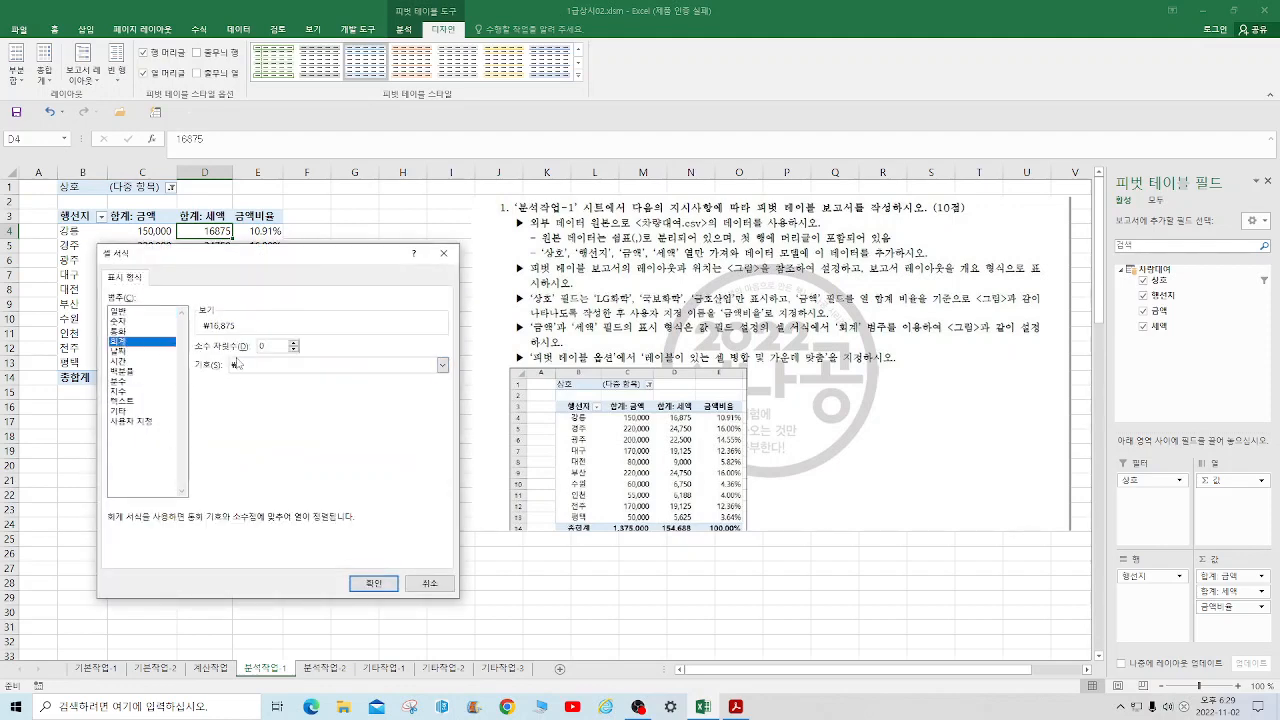
click(442, 364)
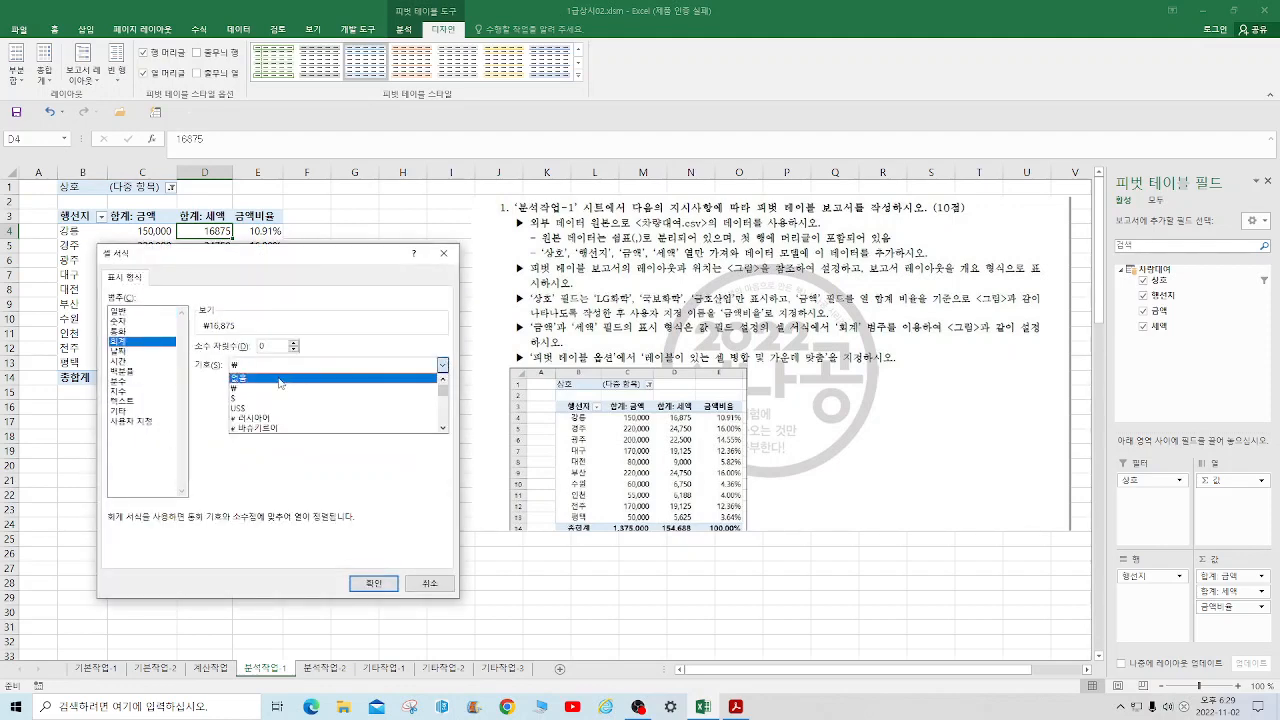
click(282, 380)
click(373, 583)
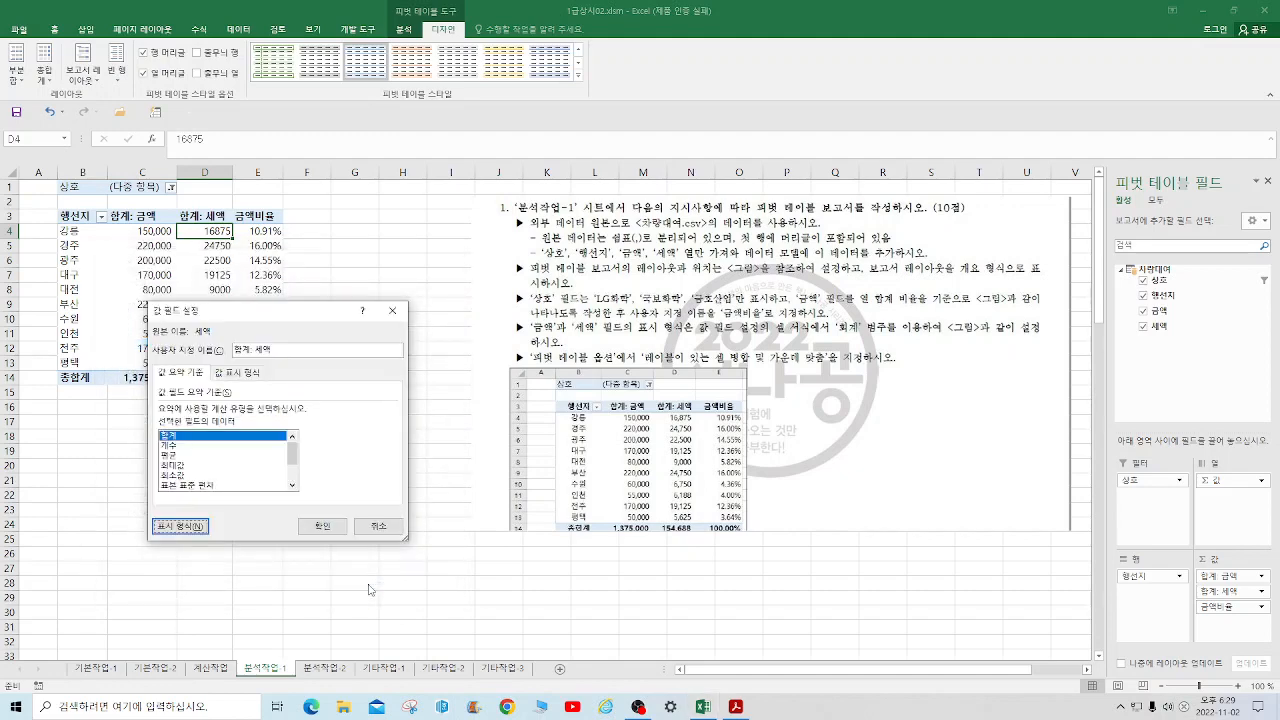
click(323, 527)
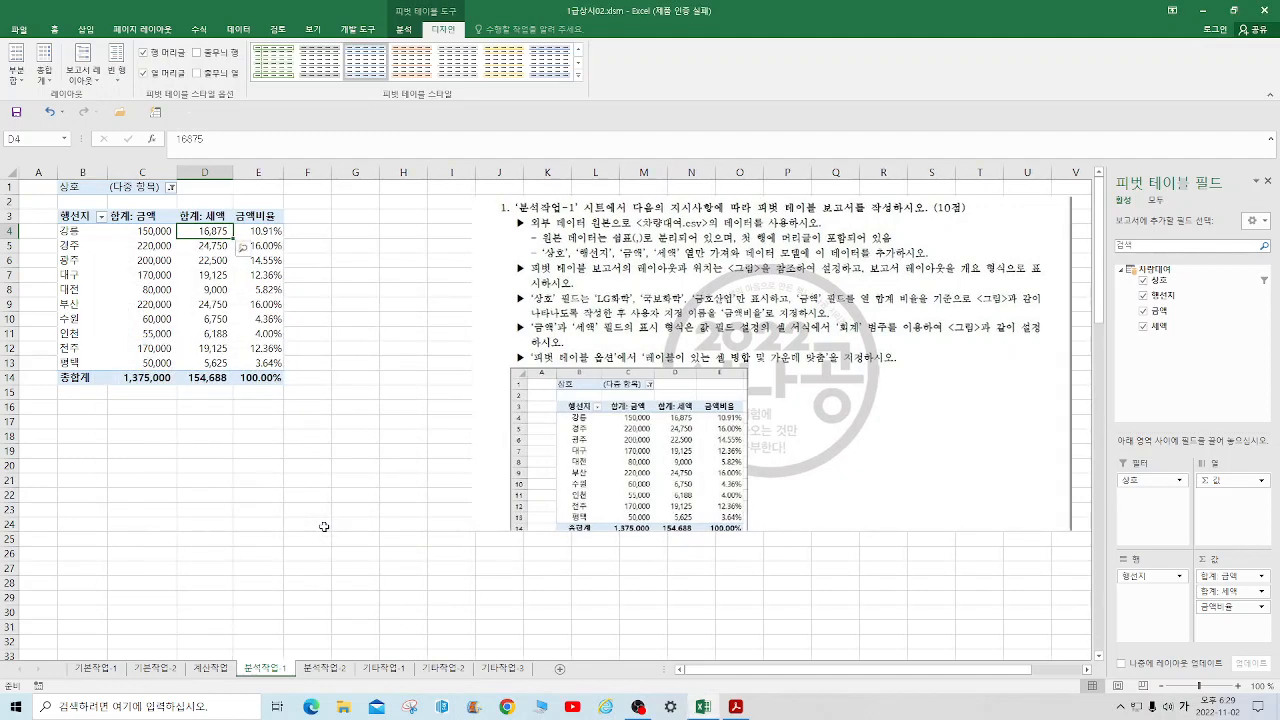
Step: Turn on merging and centring of labelled cells (레이블이 있는 셀 병합 및 가운데 맞춤) in the PivotTable options
click(338, 540)
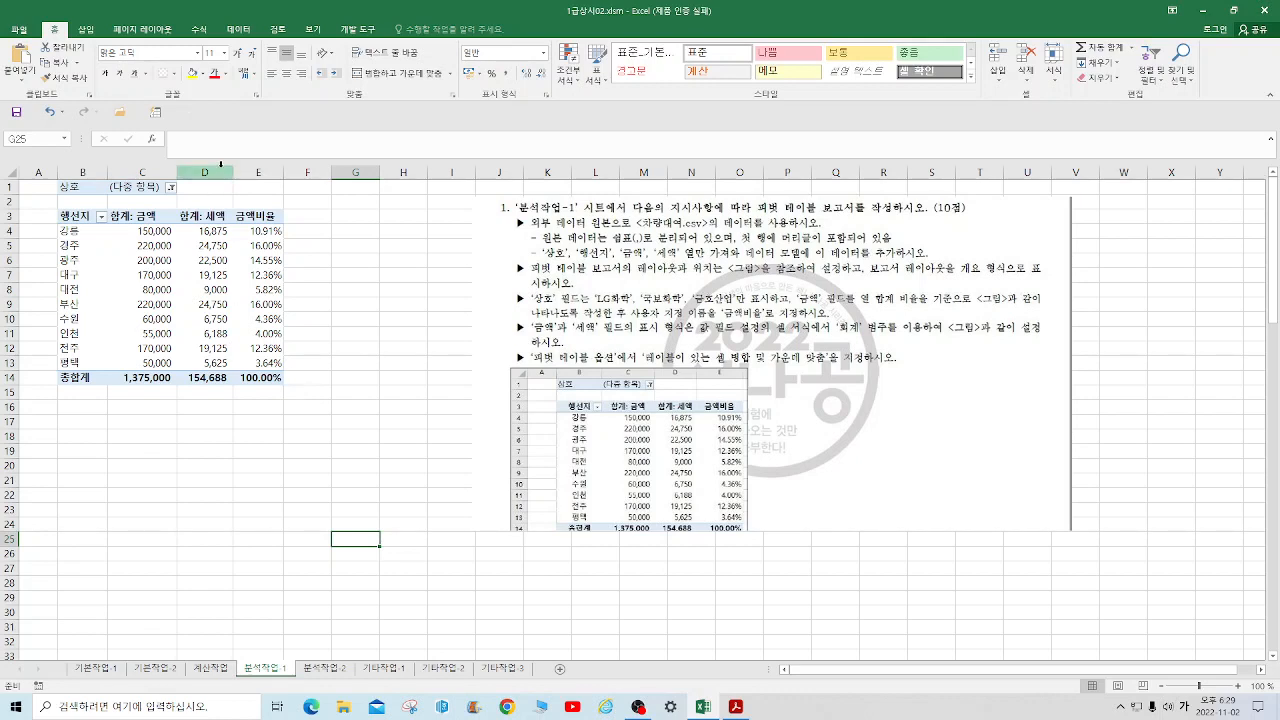
click(194, 231)
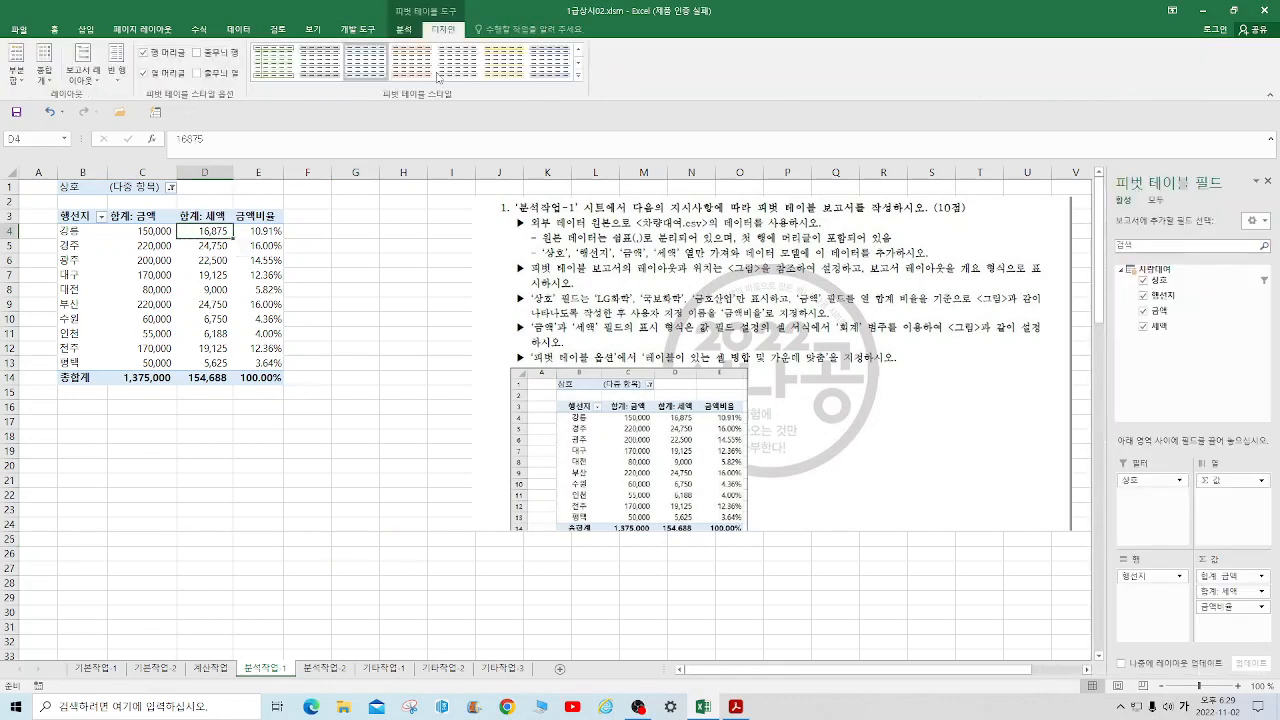
click(404, 32)
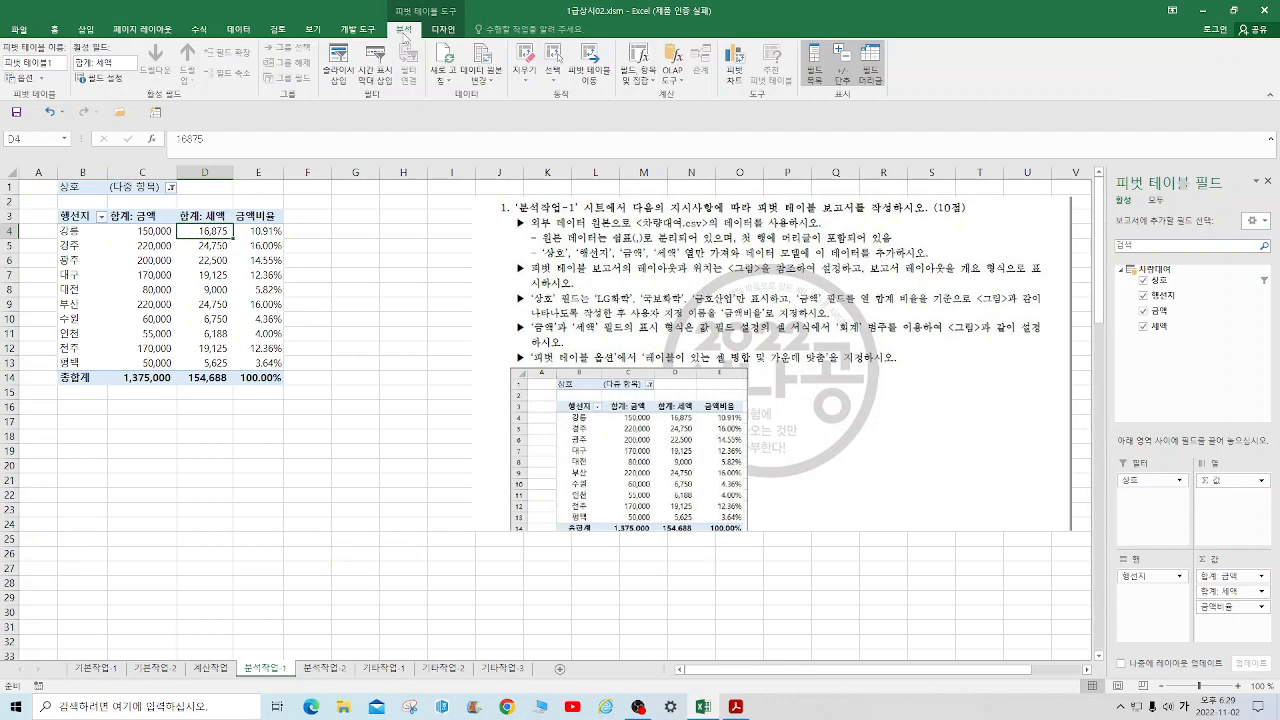
click(20, 77)
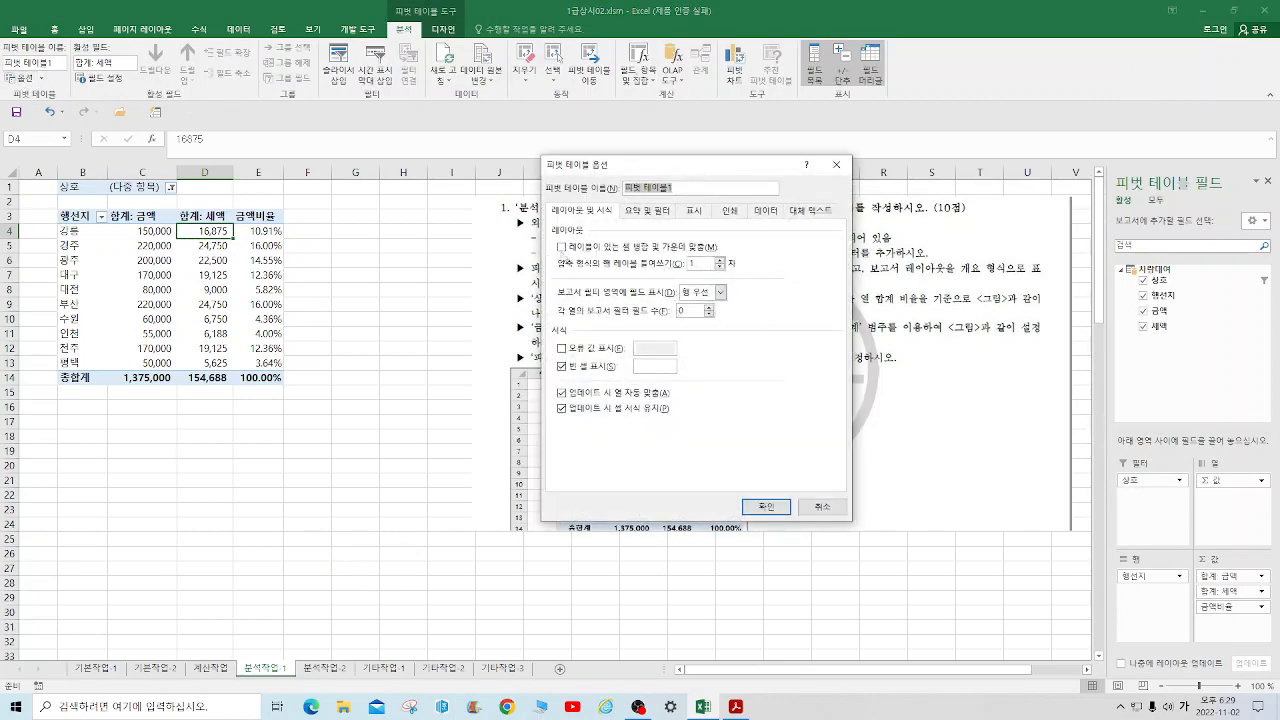
click(562, 247)
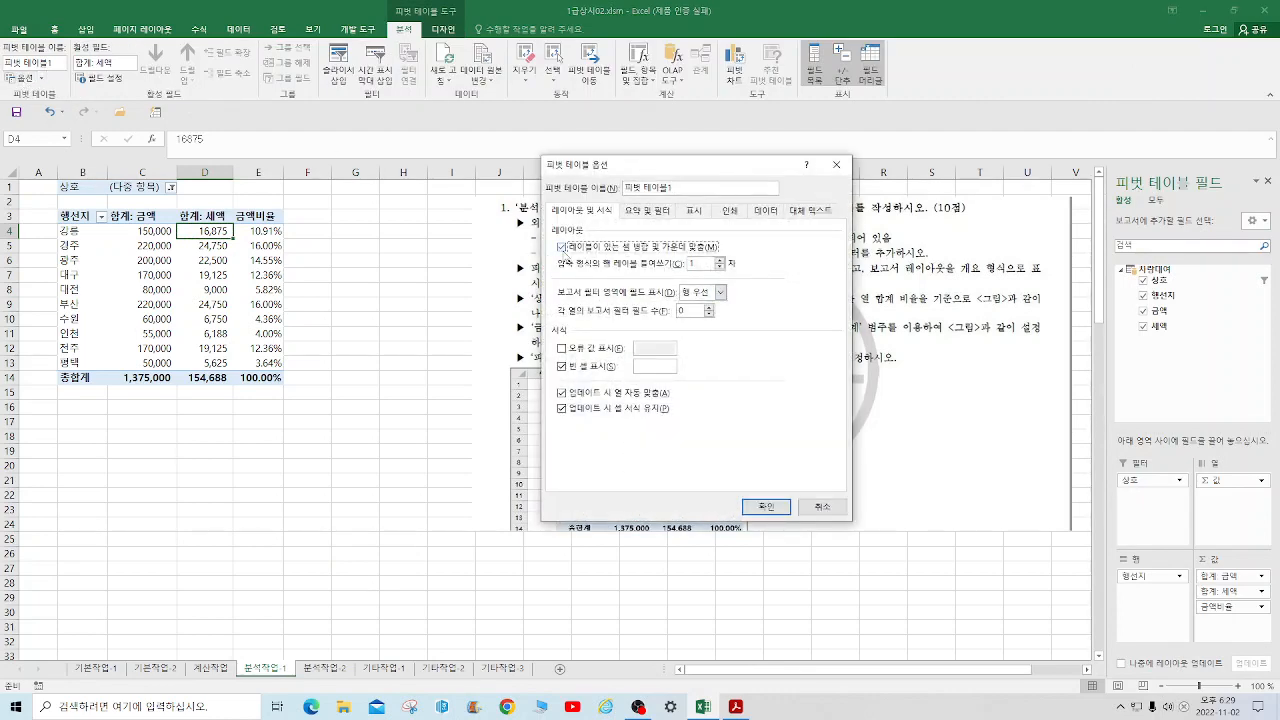
click(766, 506)
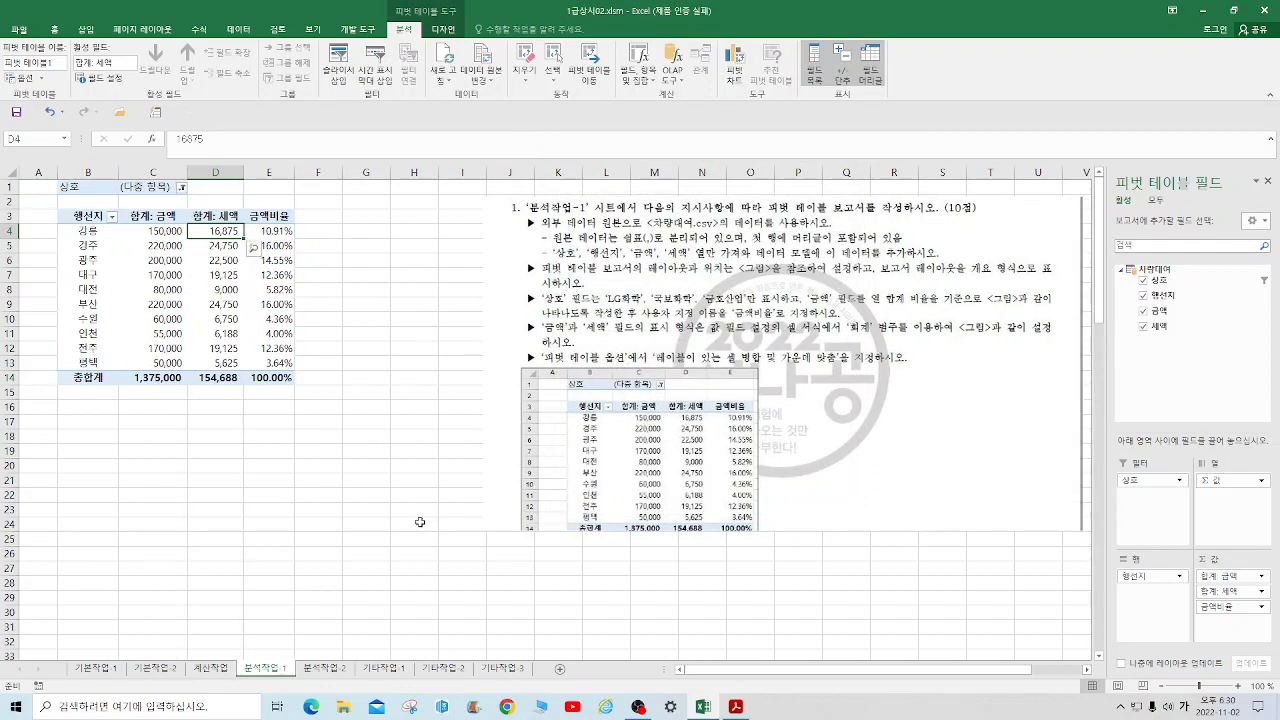
Step: Set the PivotTable's report layout to outline form (개요 형식으로 표시)
click(443, 29)
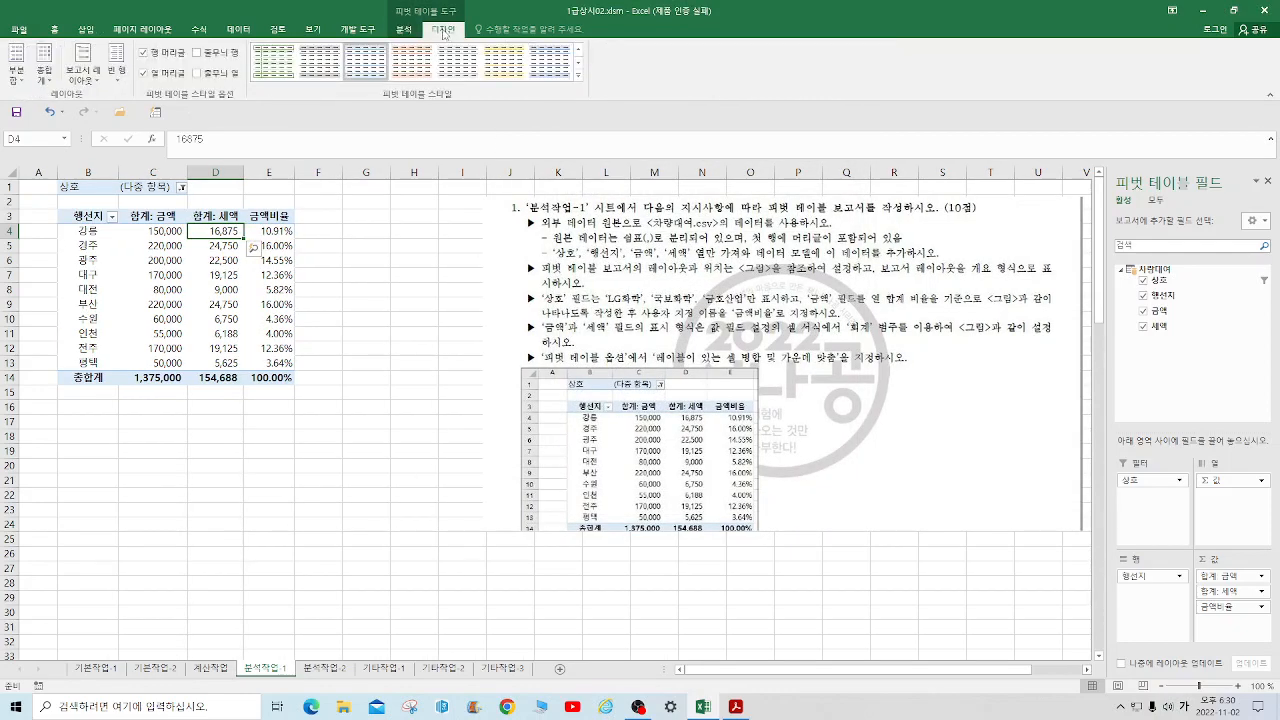
click(85, 78)
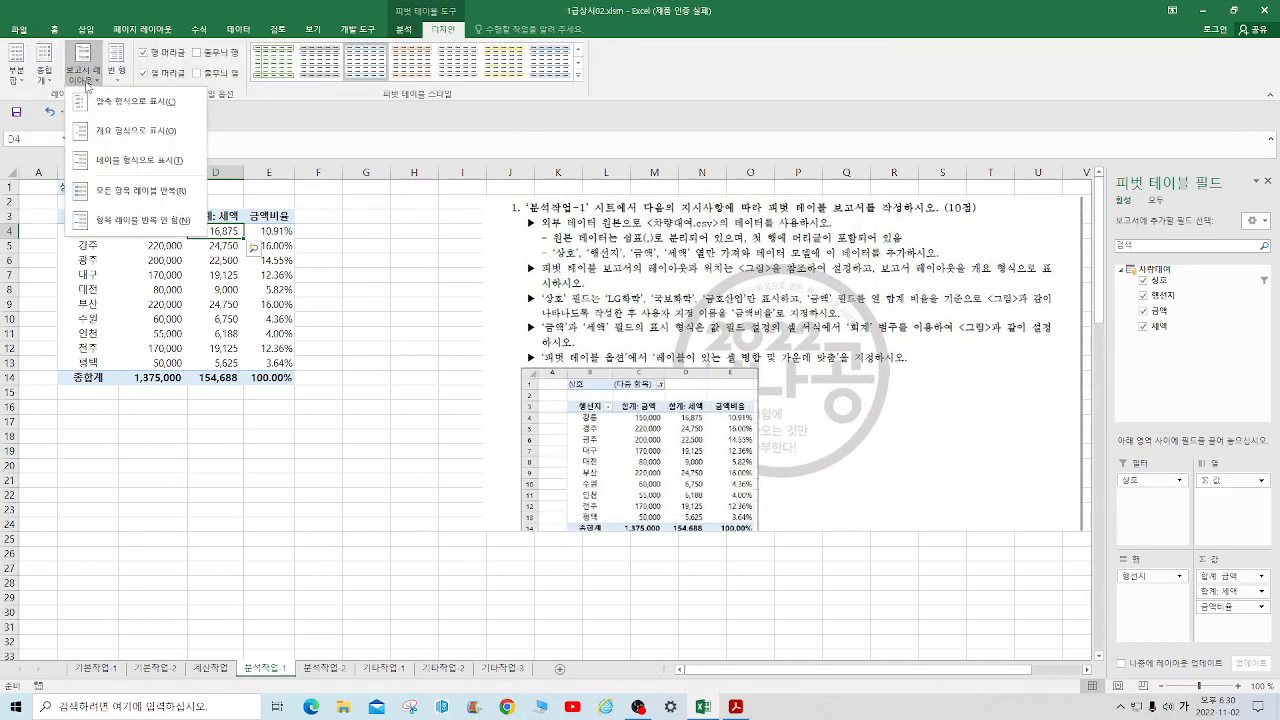
click(122, 133)
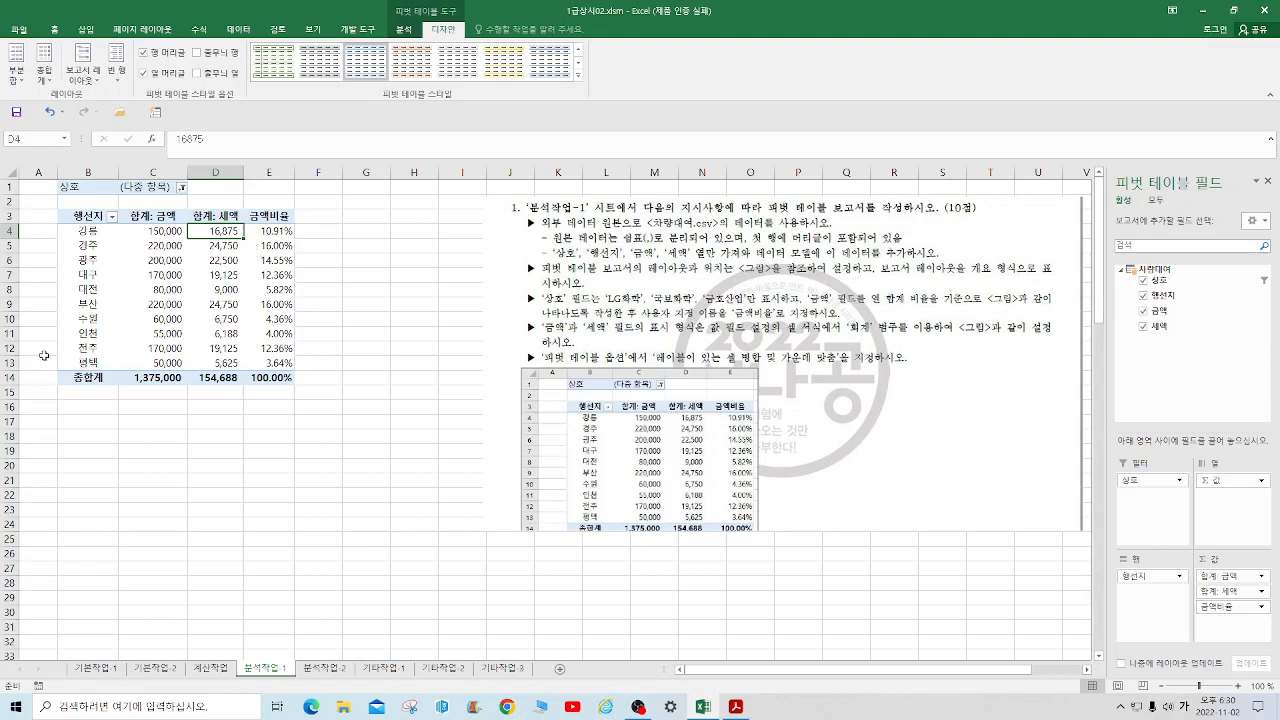
click(388, 330)
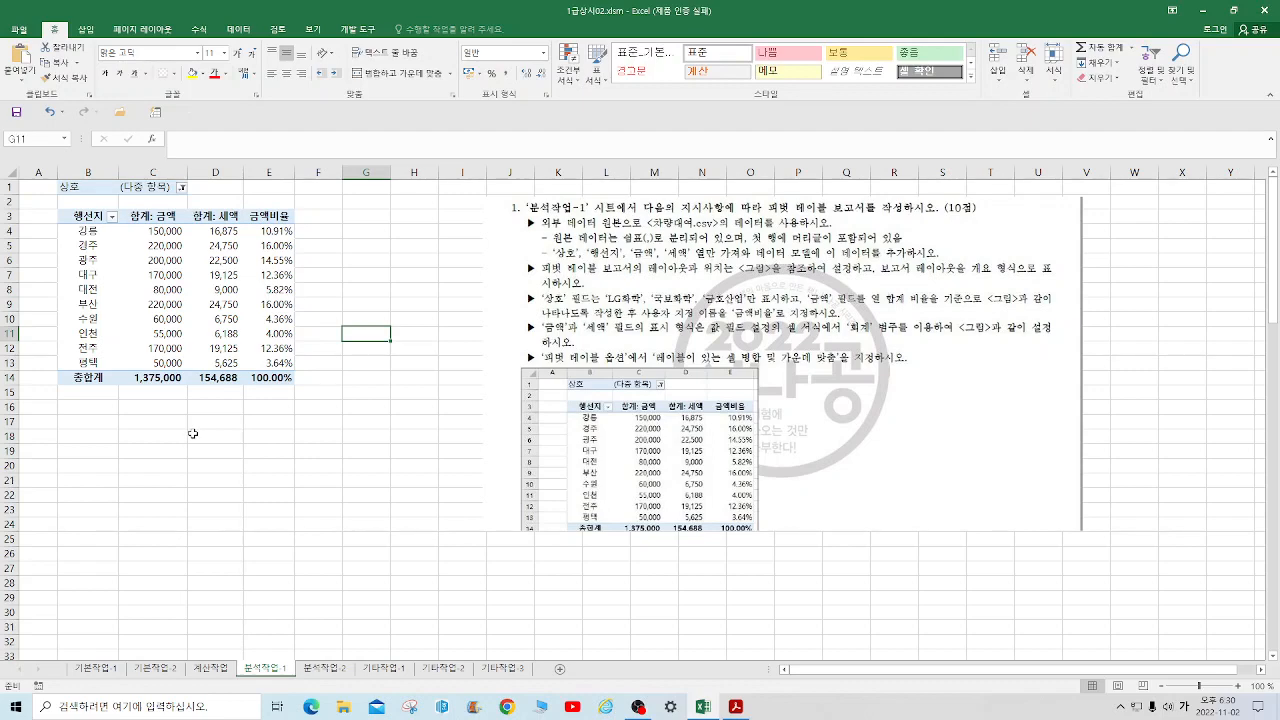
Step: Save a copy of the workbook as 1급상시02.xlsm in the 바탕 화면 folder
click(19, 30)
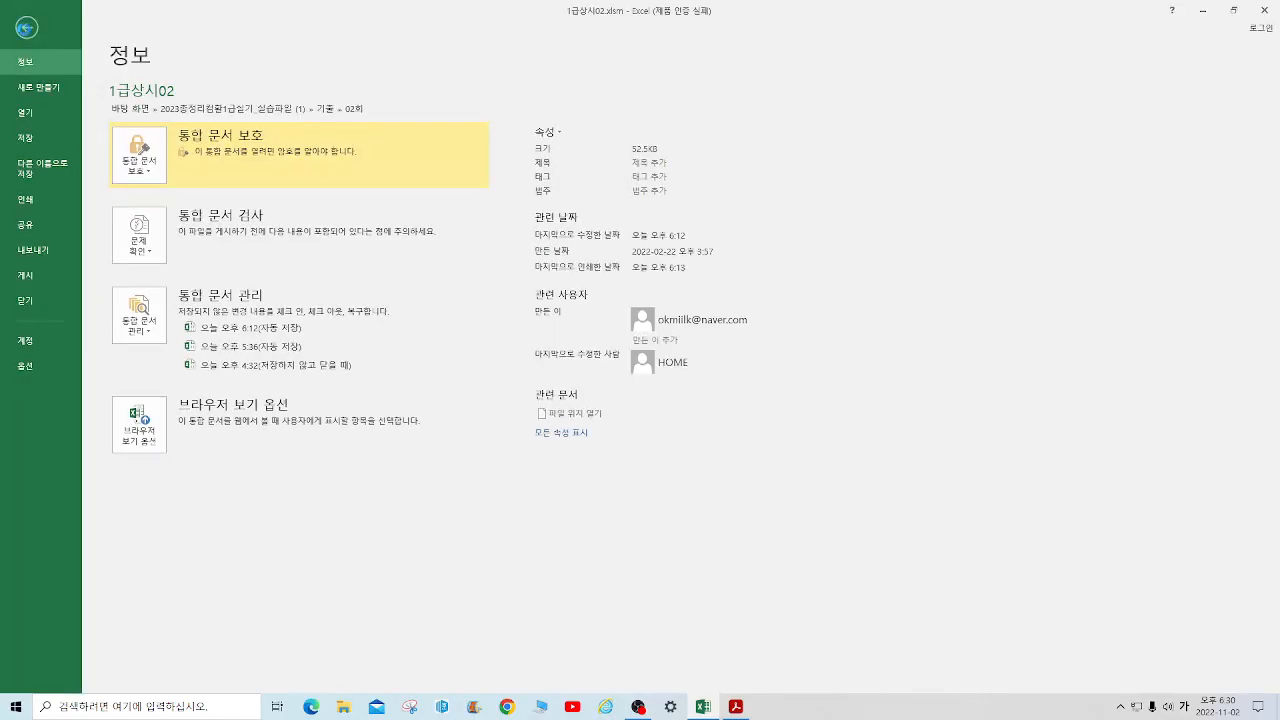
click(28, 170)
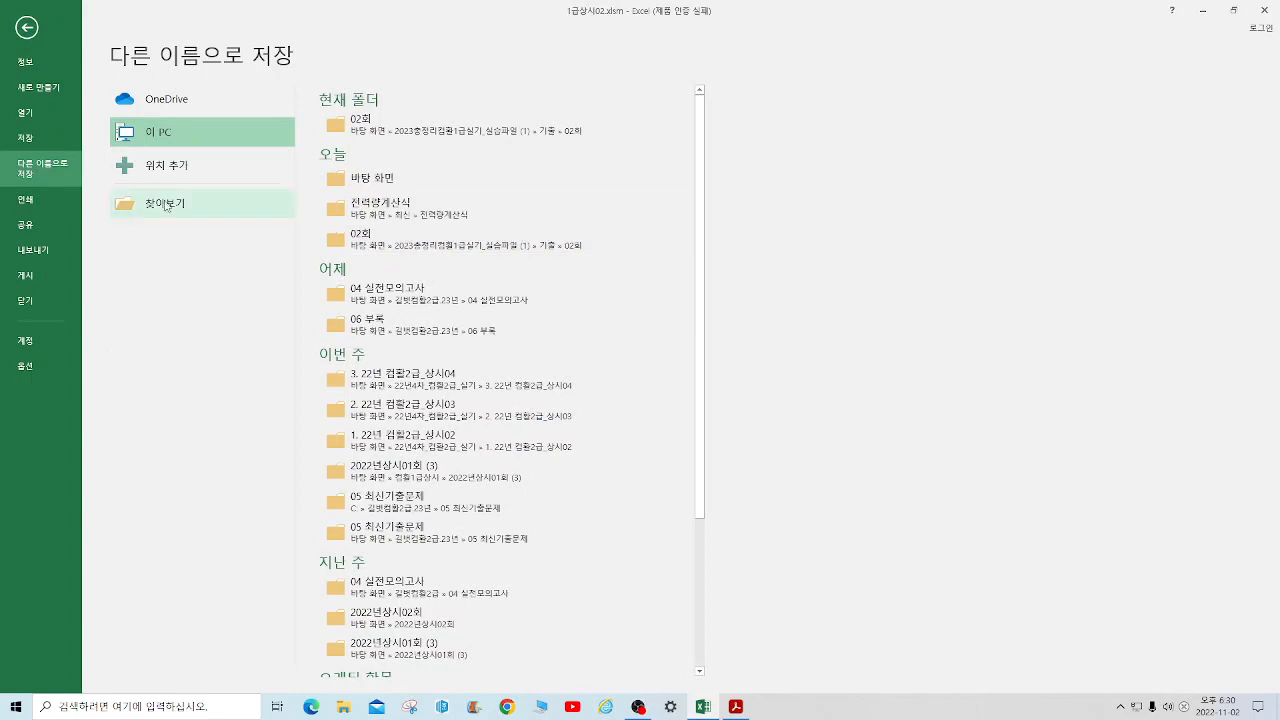
click(166, 207)
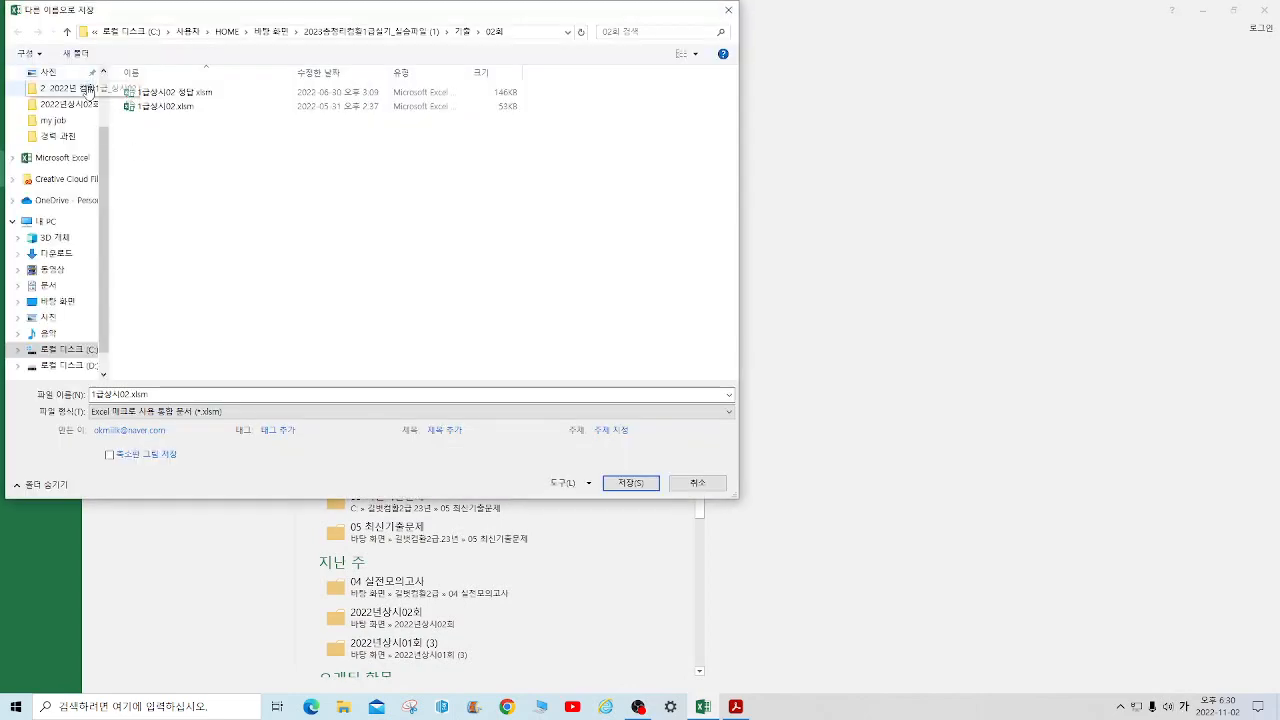
click(57, 301)
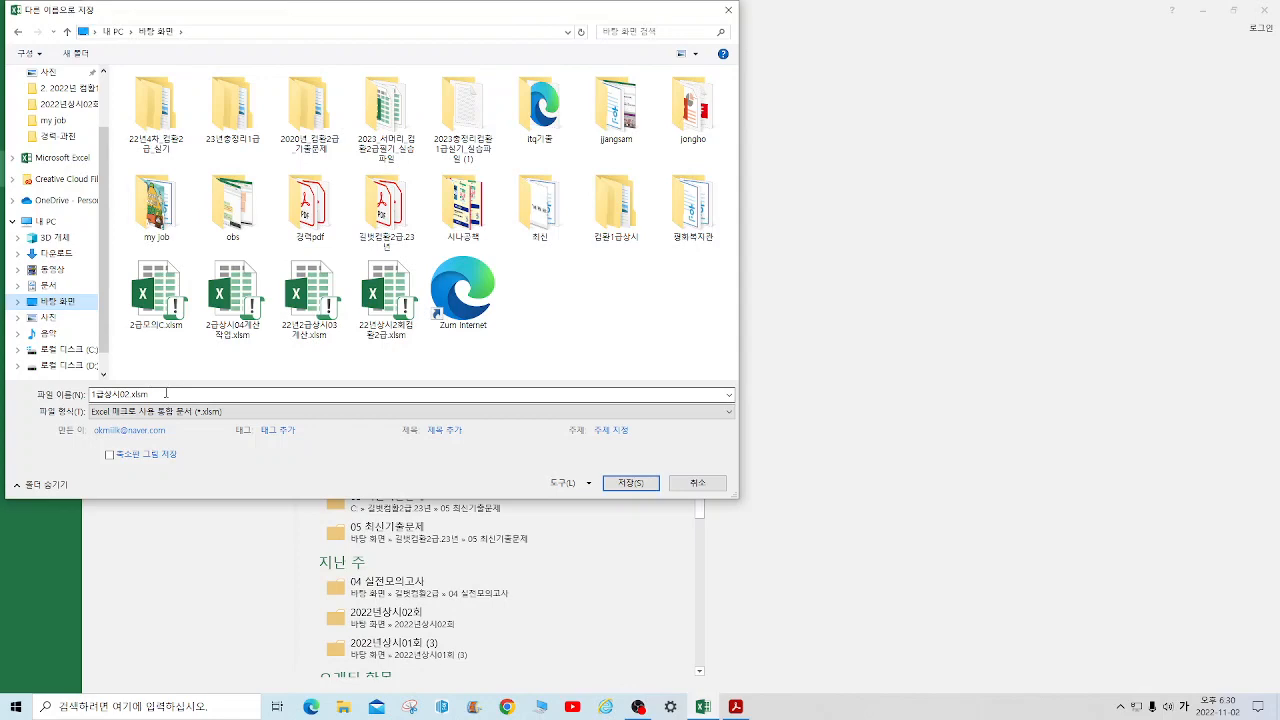
click(634, 482)
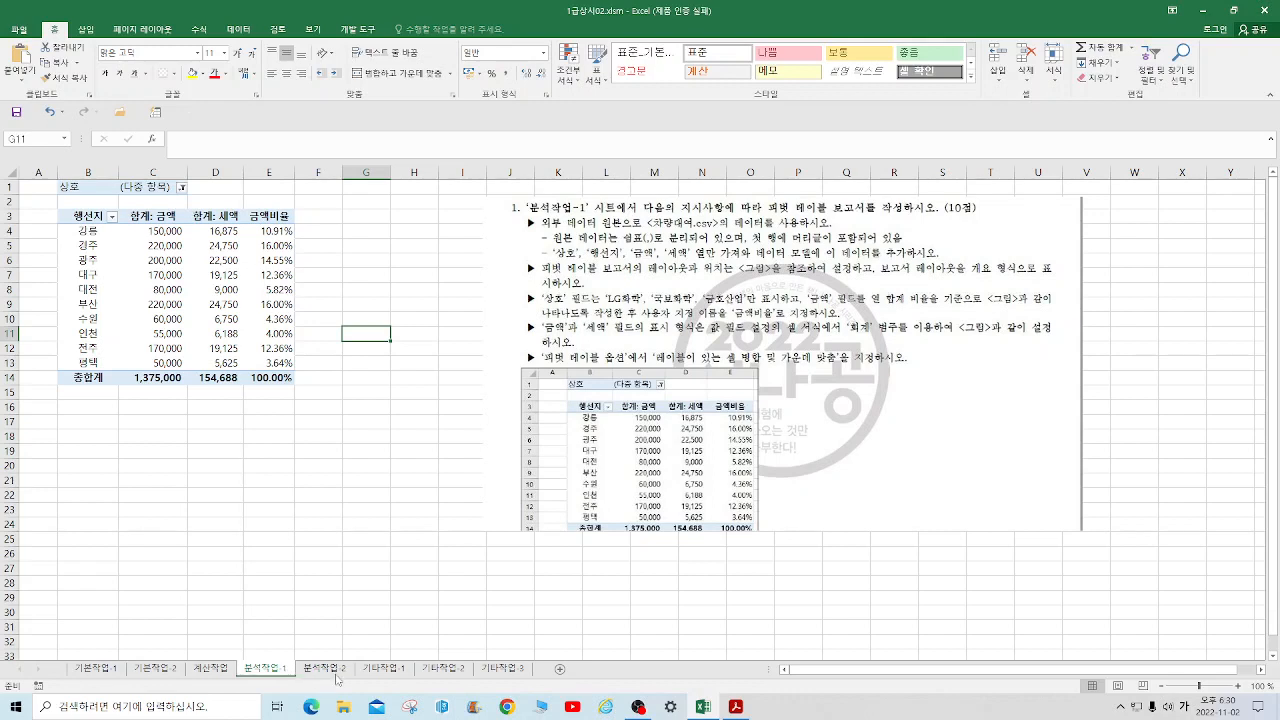
Step: Insert the pictures 22년2회종료.JPG and 22년2회차트.JPG from 바탕 화면 at cell M6 of the 분석작업-2 sheet
click(325, 670)
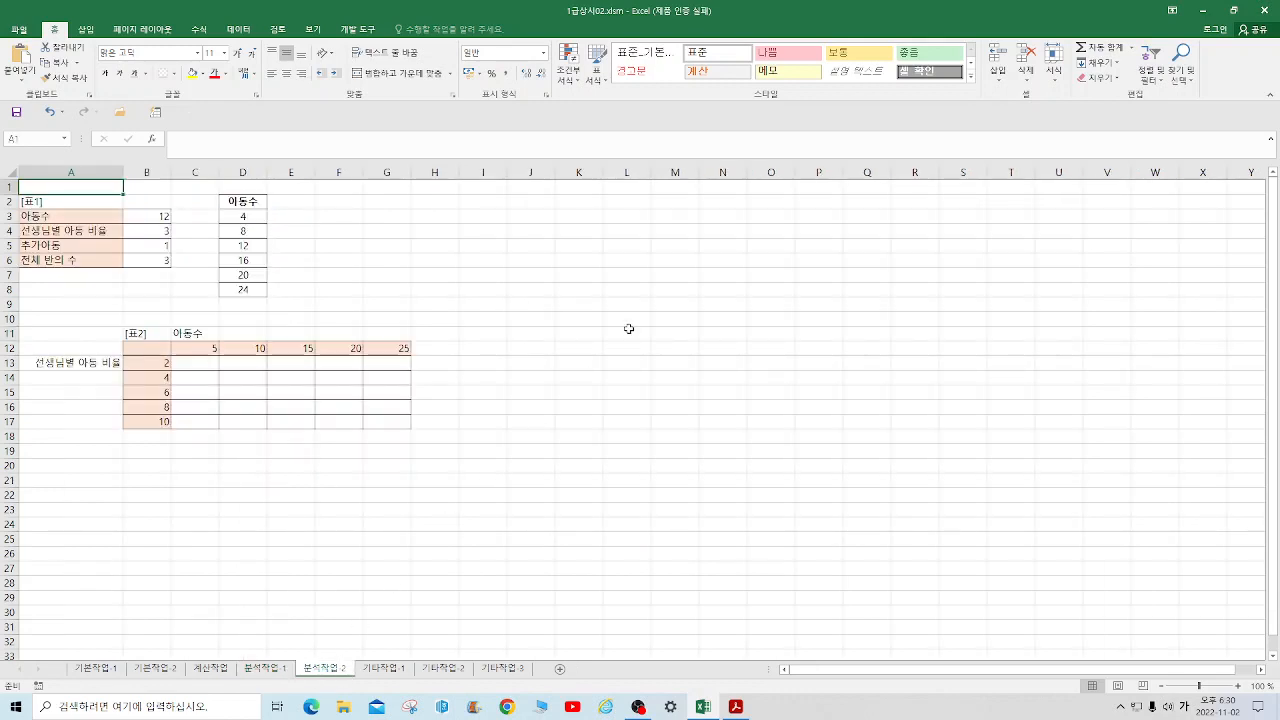
click(680, 264)
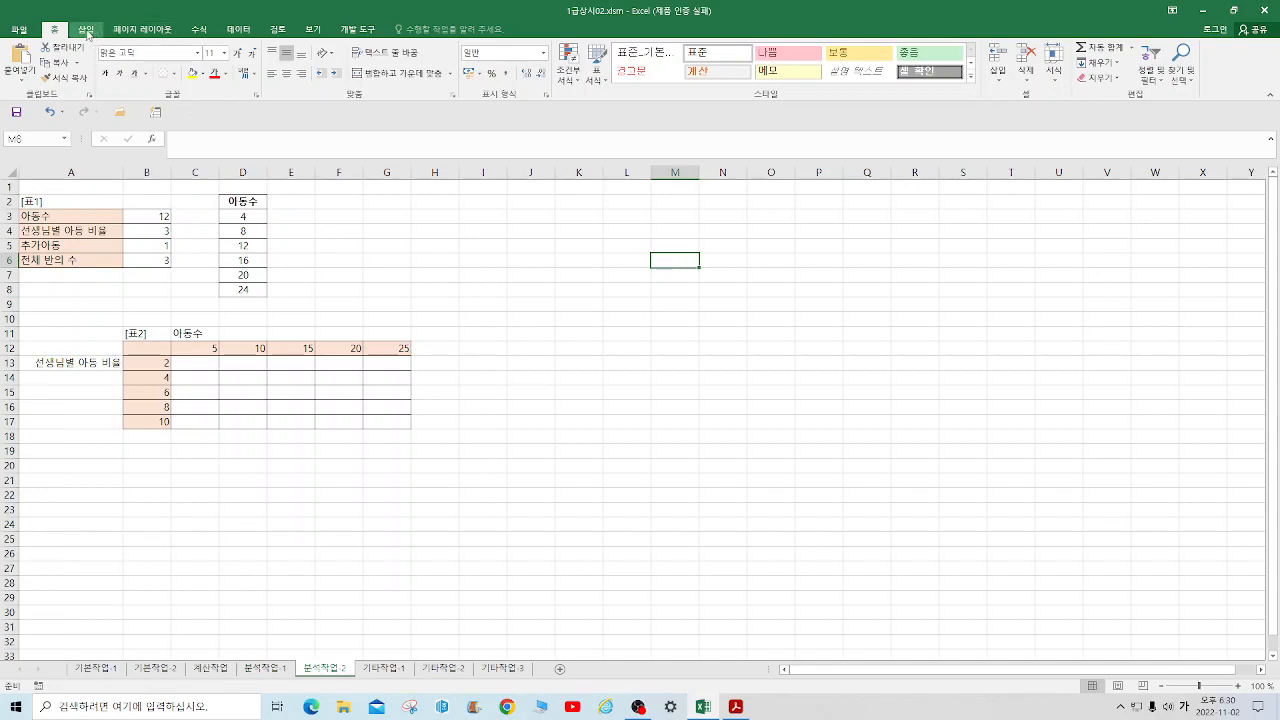
click(87, 30)
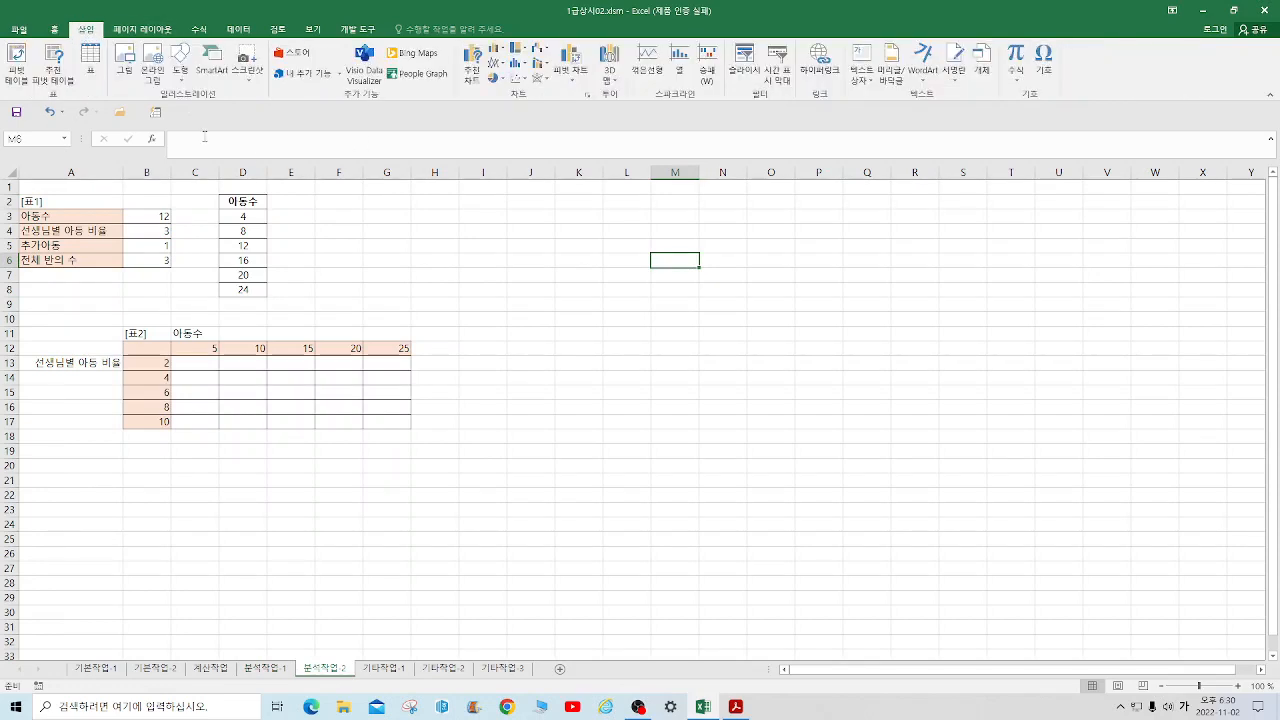
click(126, 58)
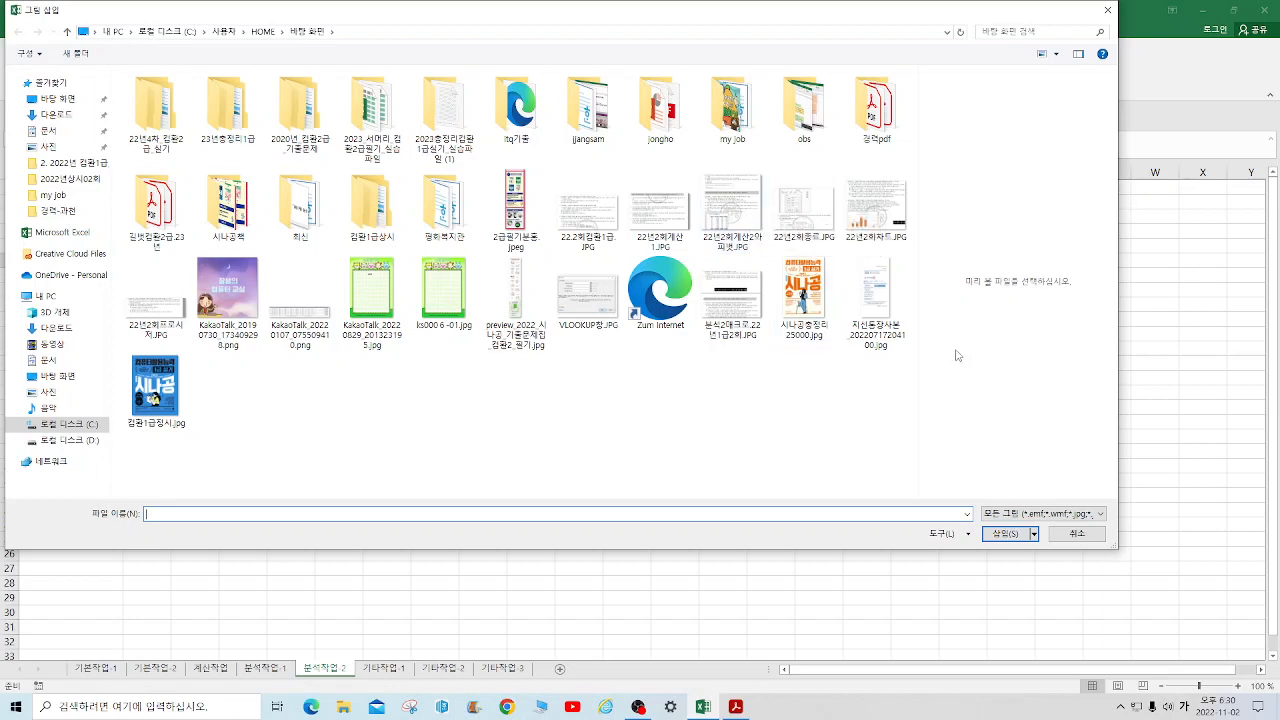
click(818, 232)
click(896, 208)
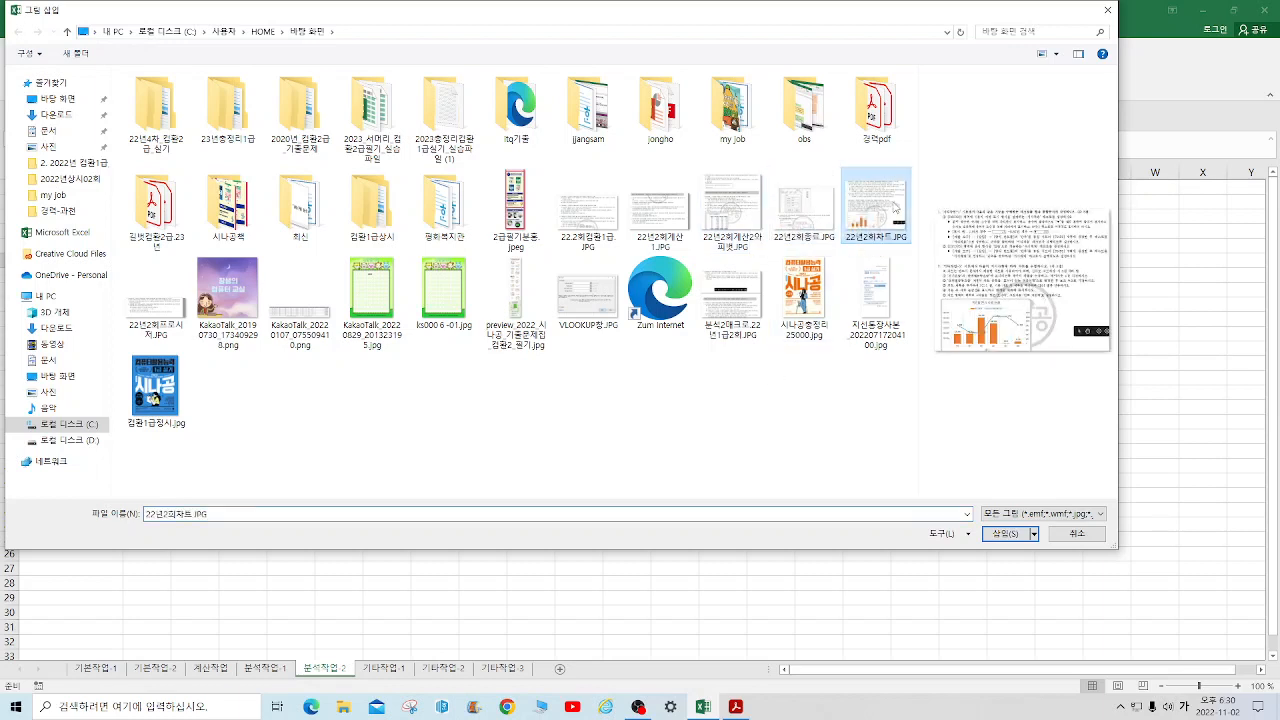
click(675, 230)
click(722, 220)
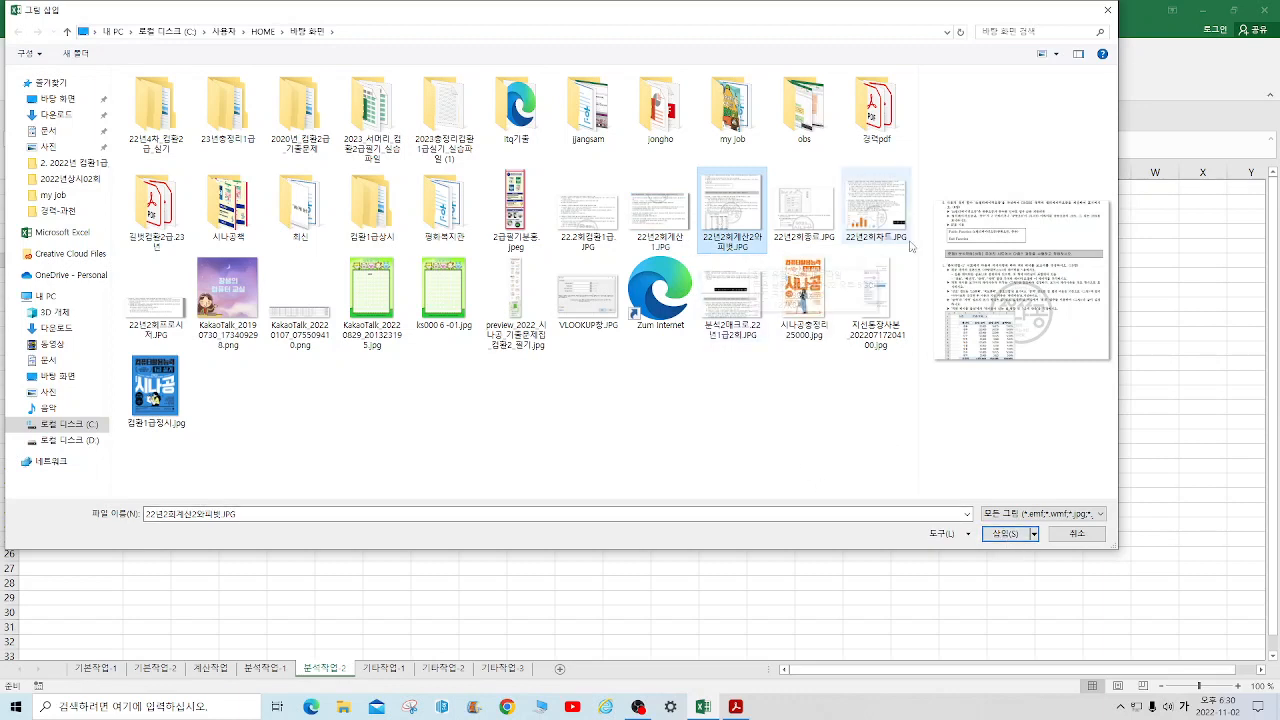
click(744, 437)
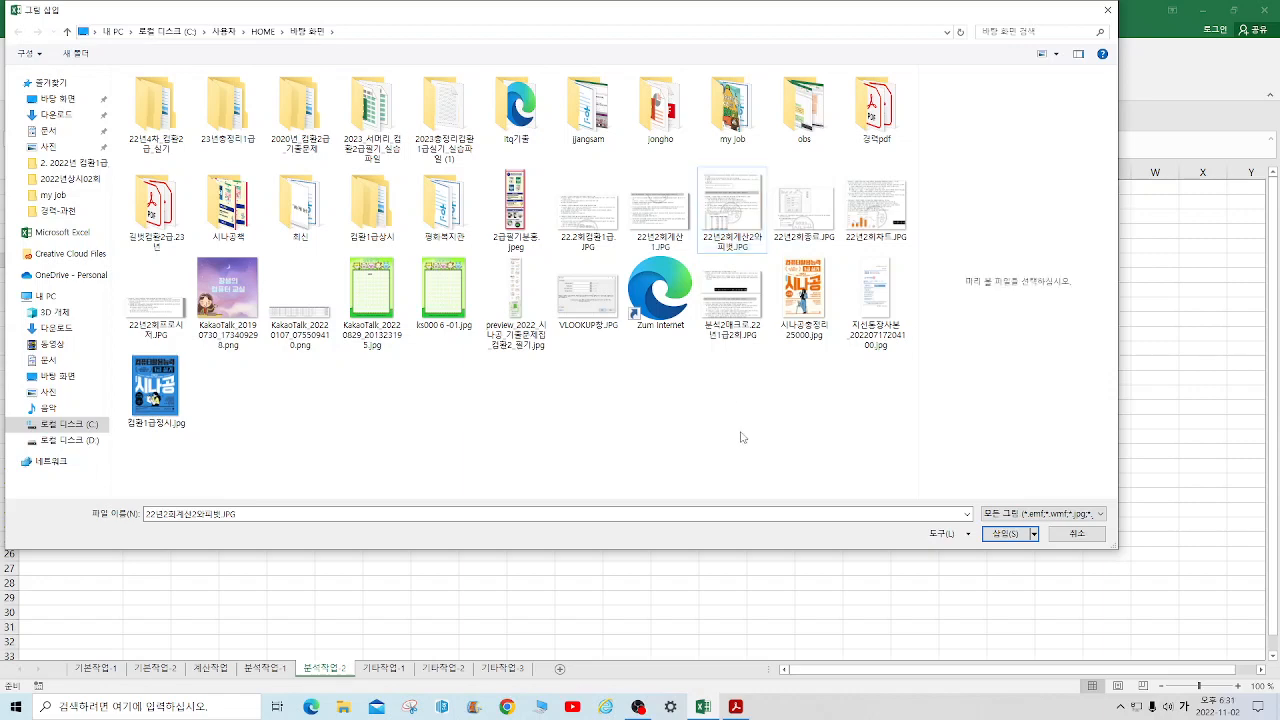
click(815, 234)
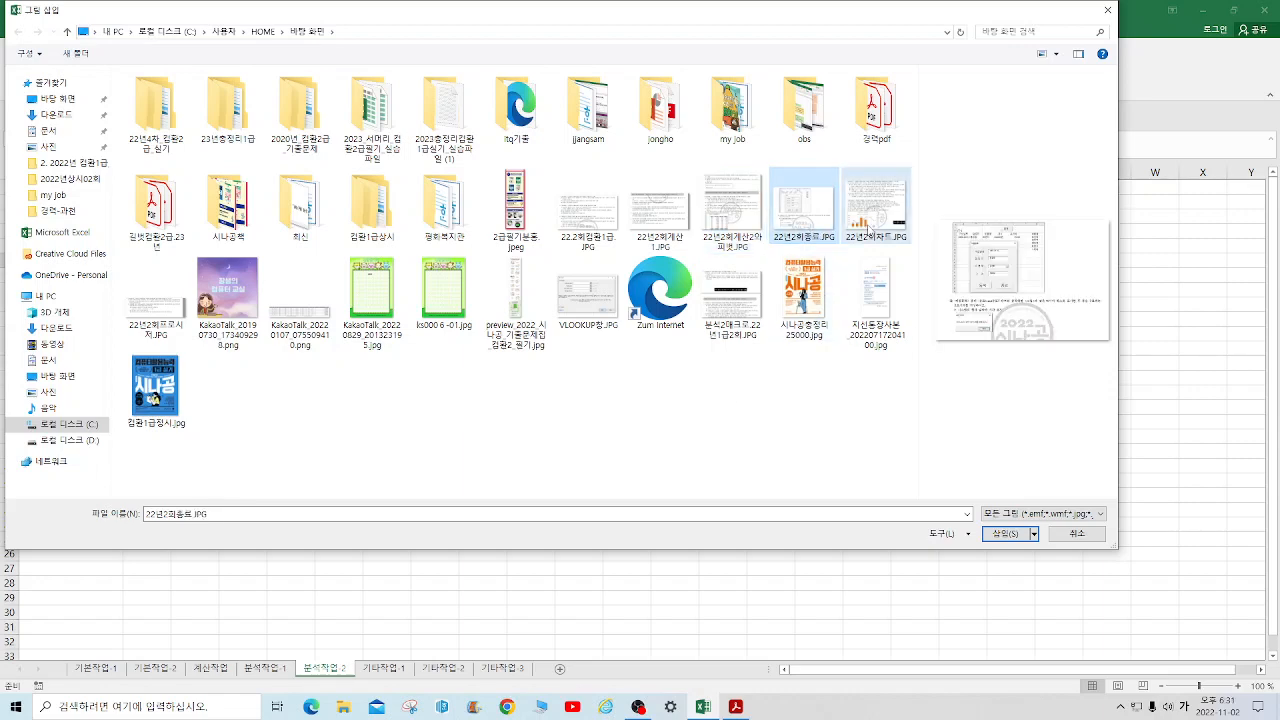
ctrl+click(869, 231)
click(999, 537)
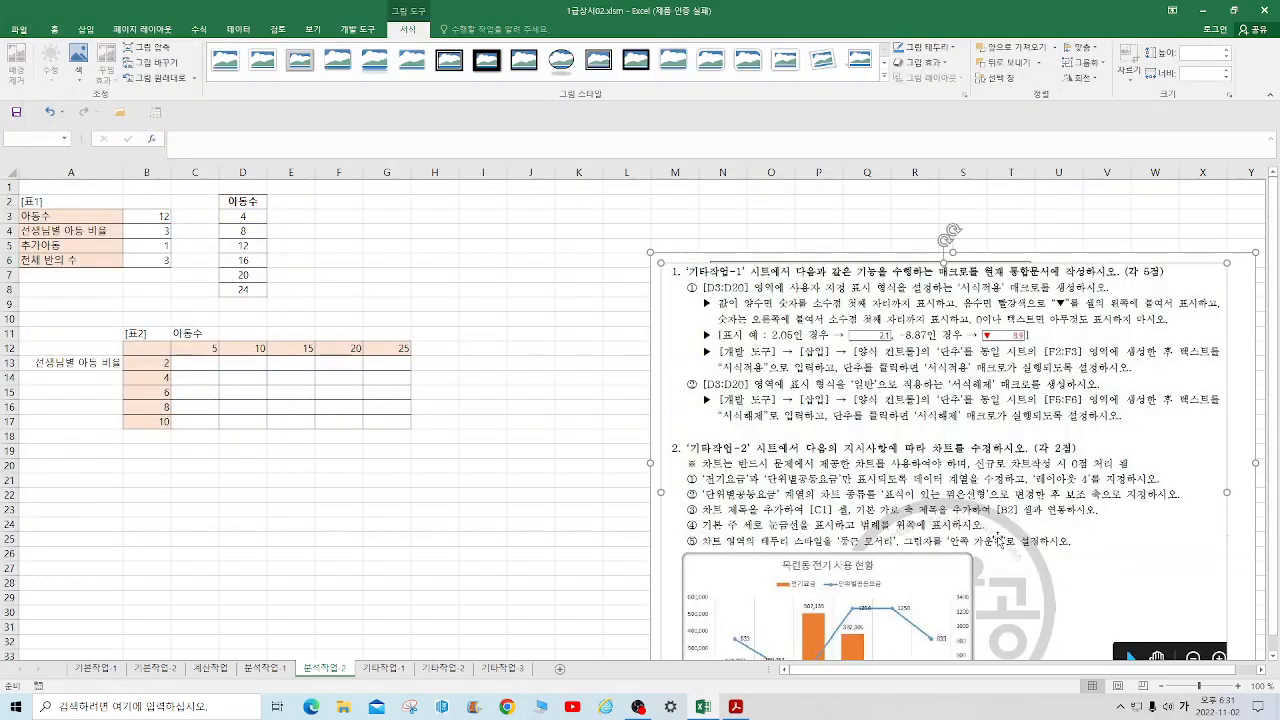
Step: Move the picture with the macro and chart questions from 분석작업-2 to cell O16 of the 기타작업-2 sheet
click(933, 460)
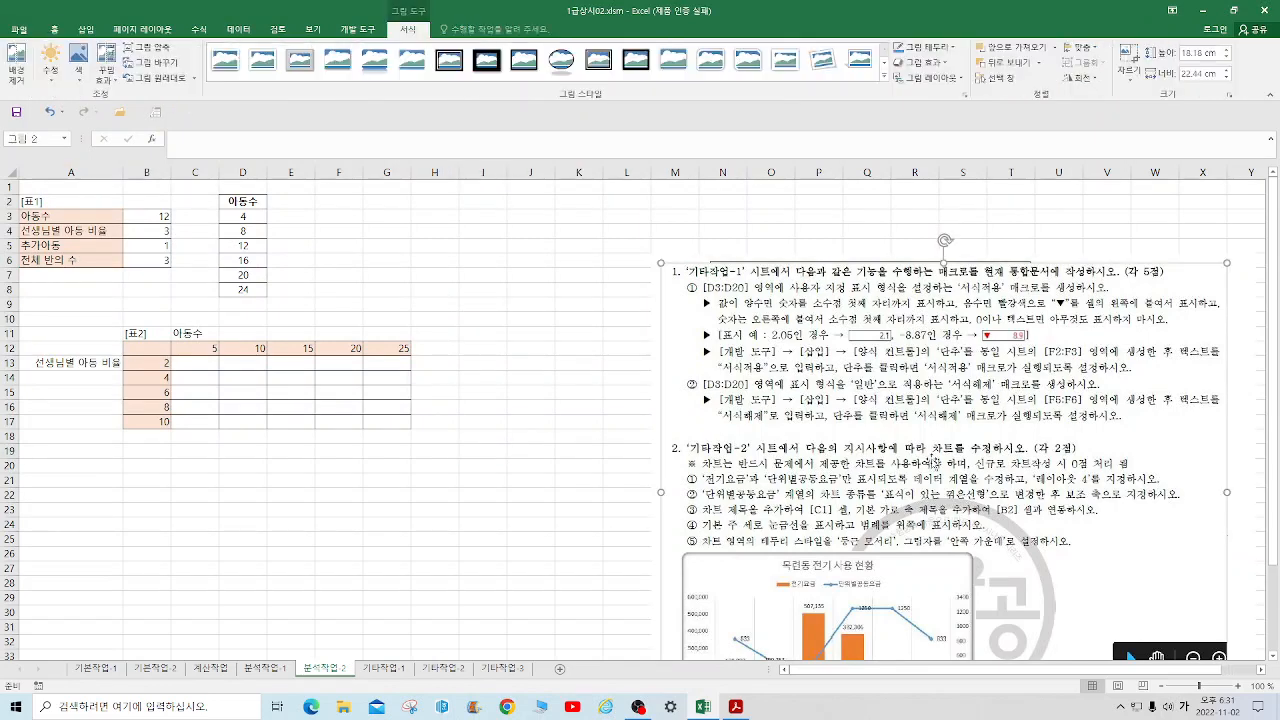
right_click(933, 460)
click(964, 467)
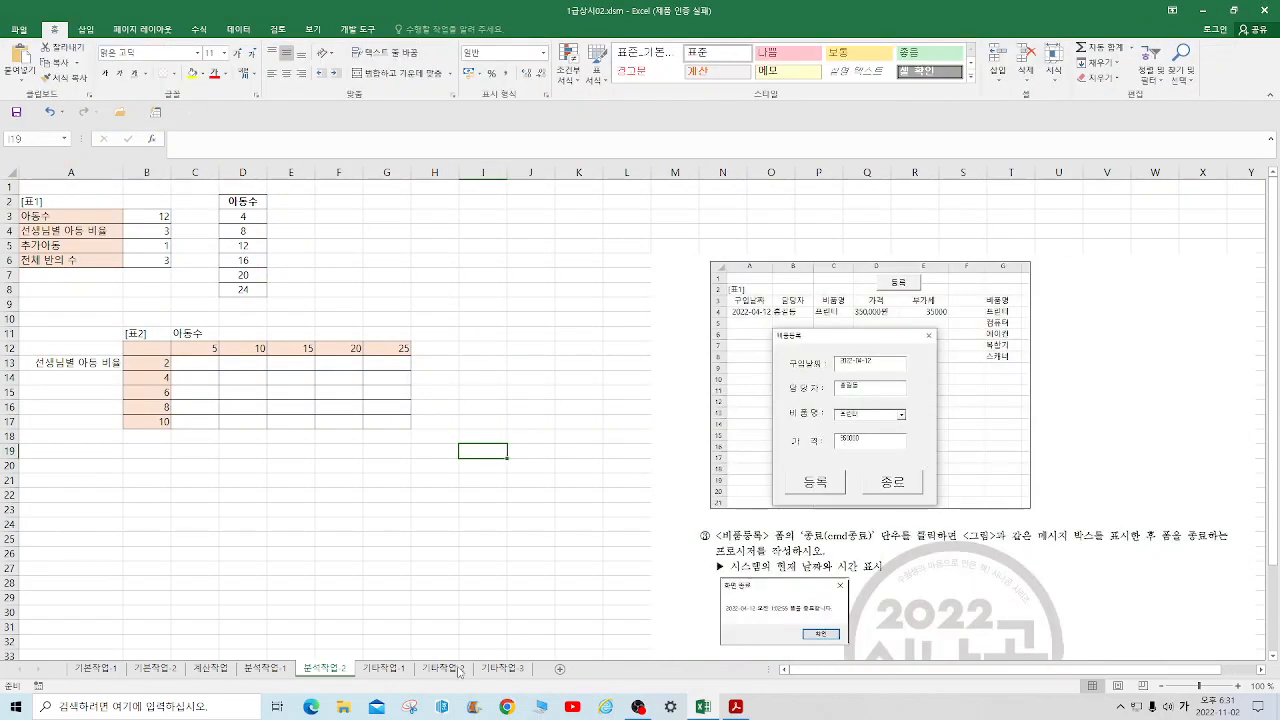
click(459, 669)
right_click(778, 408)
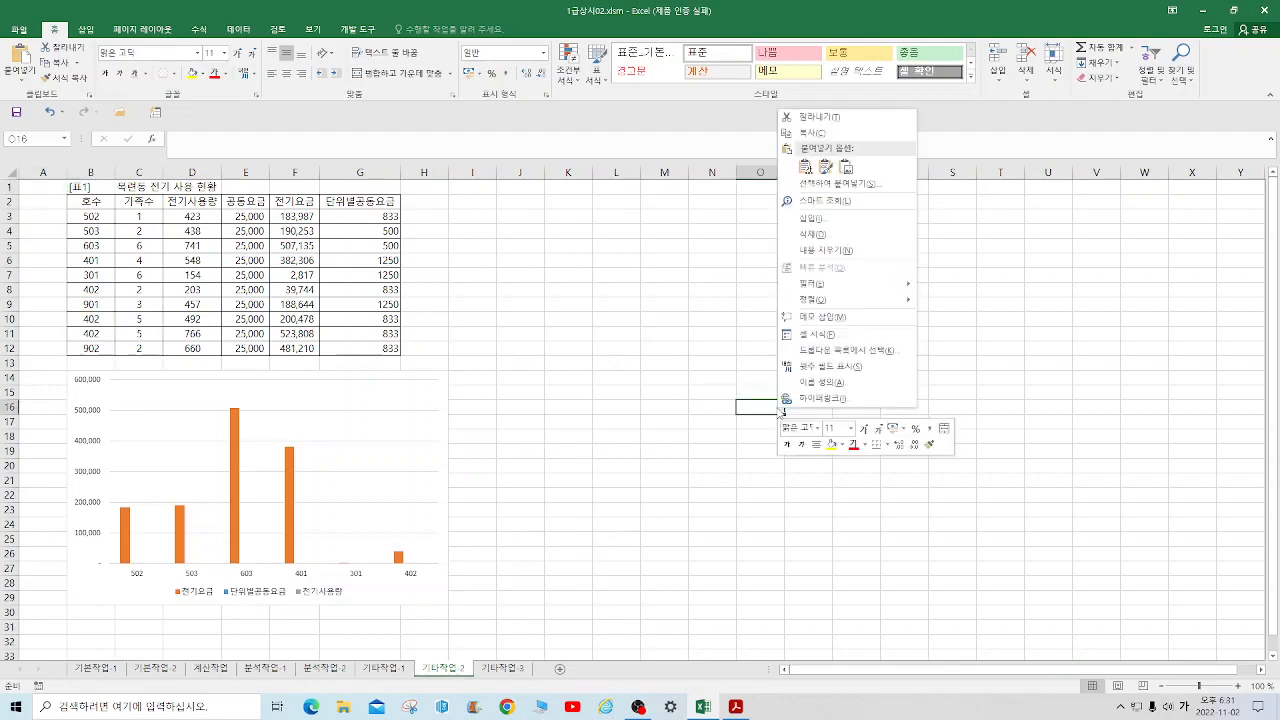
click(805, 167)
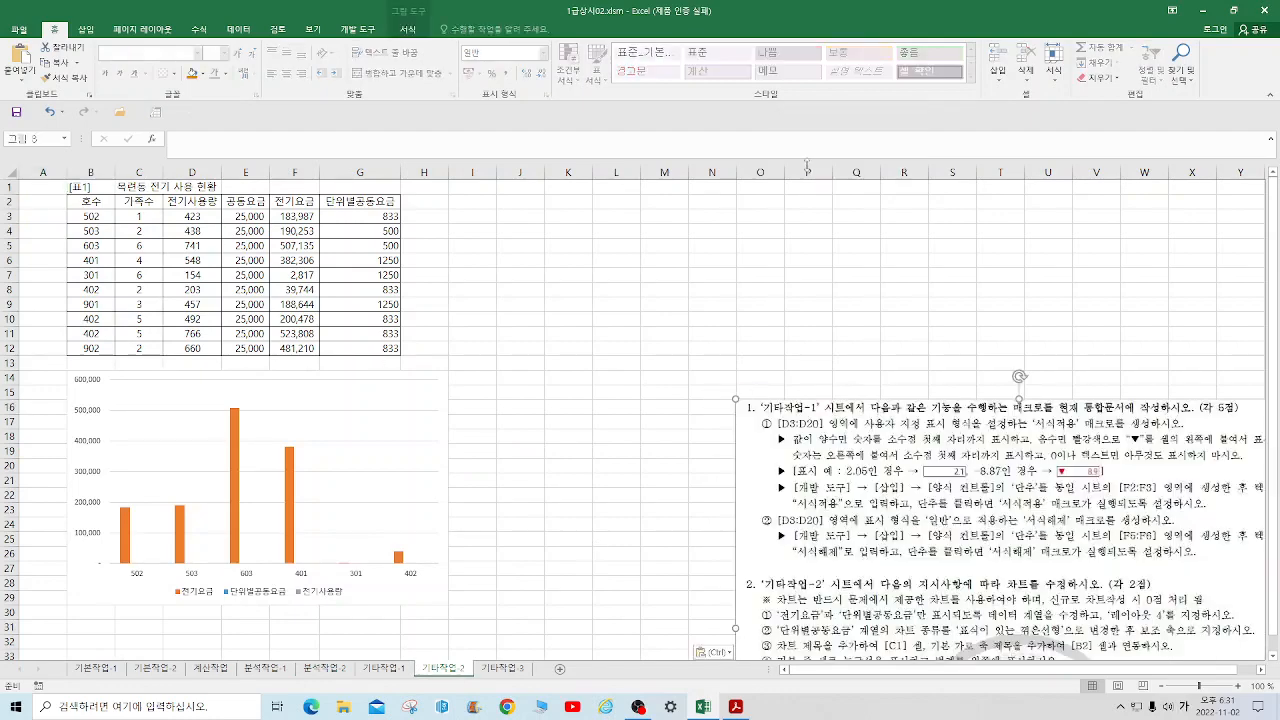
Step: Reposition the picture with the macro and chart questions on the 기타작업-2 sheet so it starts at about cell L1
drag(857, 478, 720, 261)
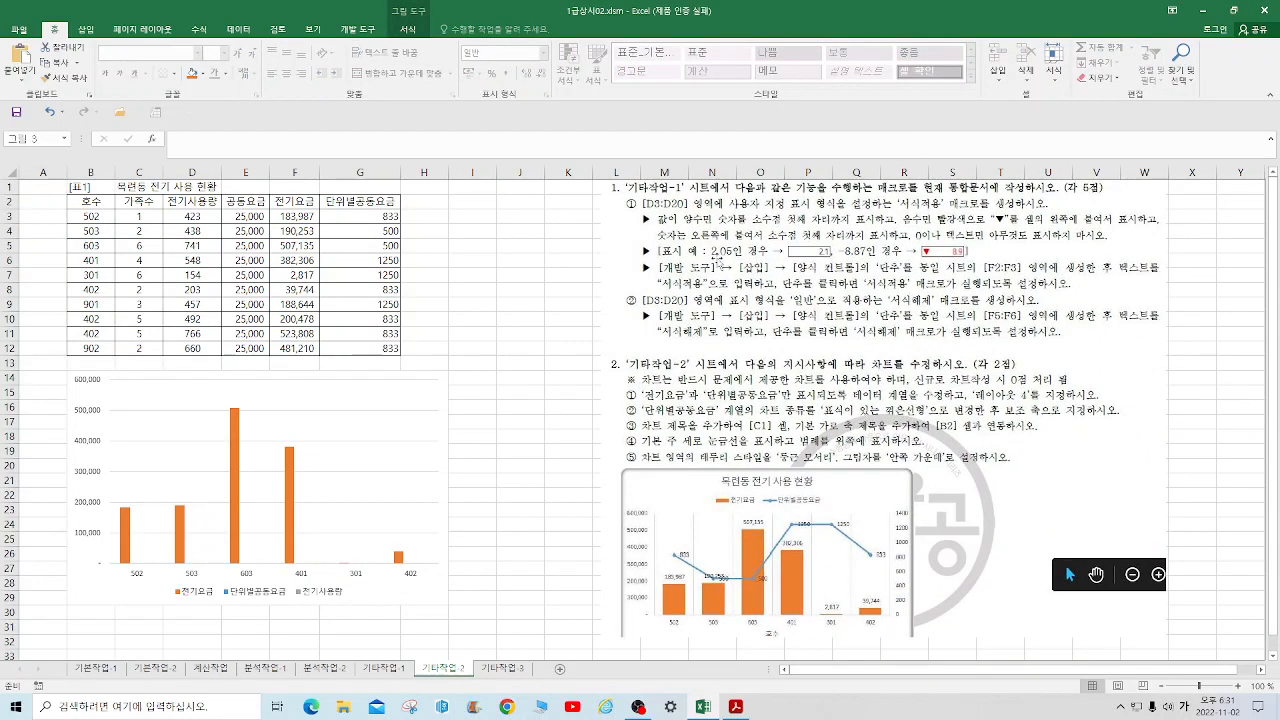
click(503, 668)
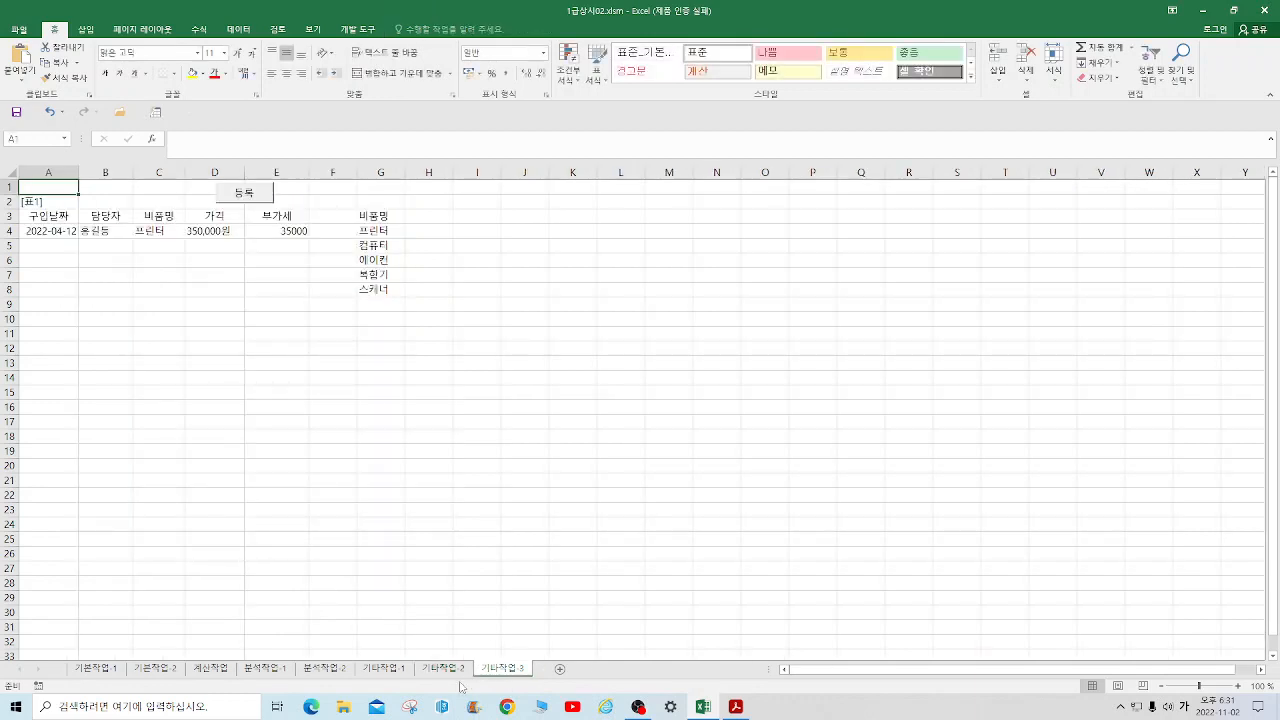
click(383, 676)
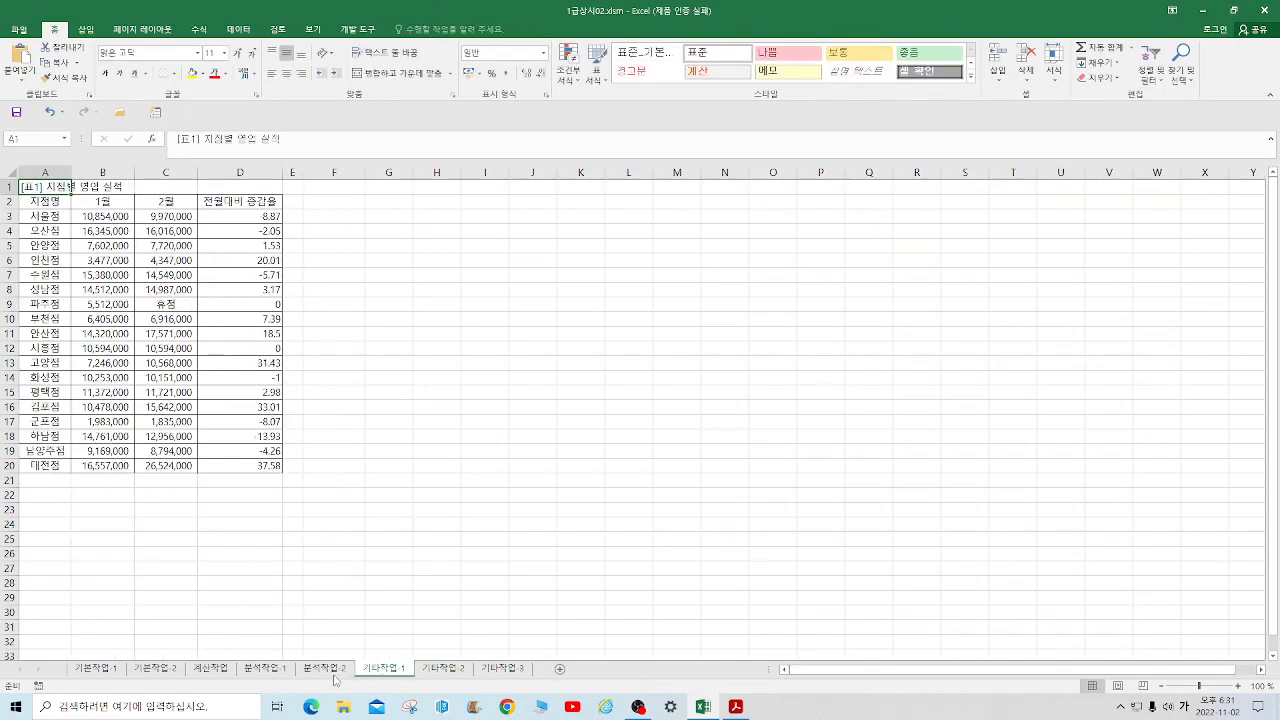
Step: Move the 비품등록 form picture from 분석작업-2 to the 기타작업-3 sheet, just beside the 비품명 list
click(333, 677)
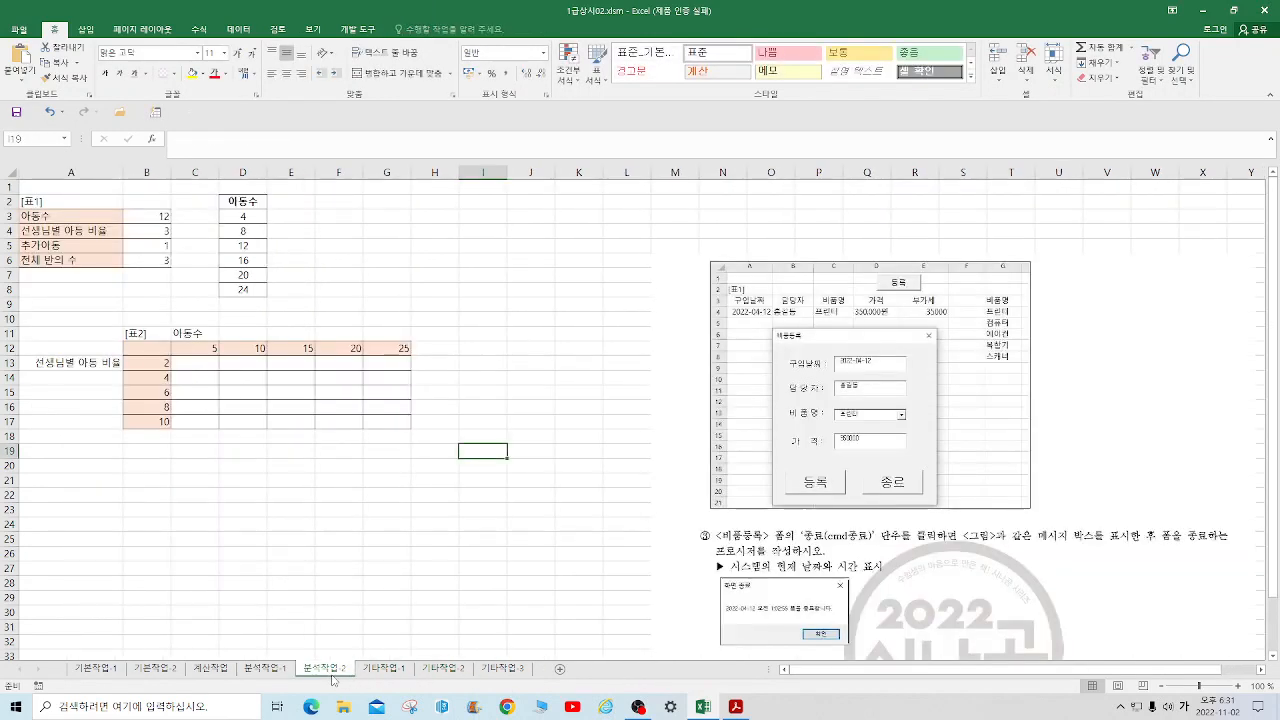
right_click(991, 273)
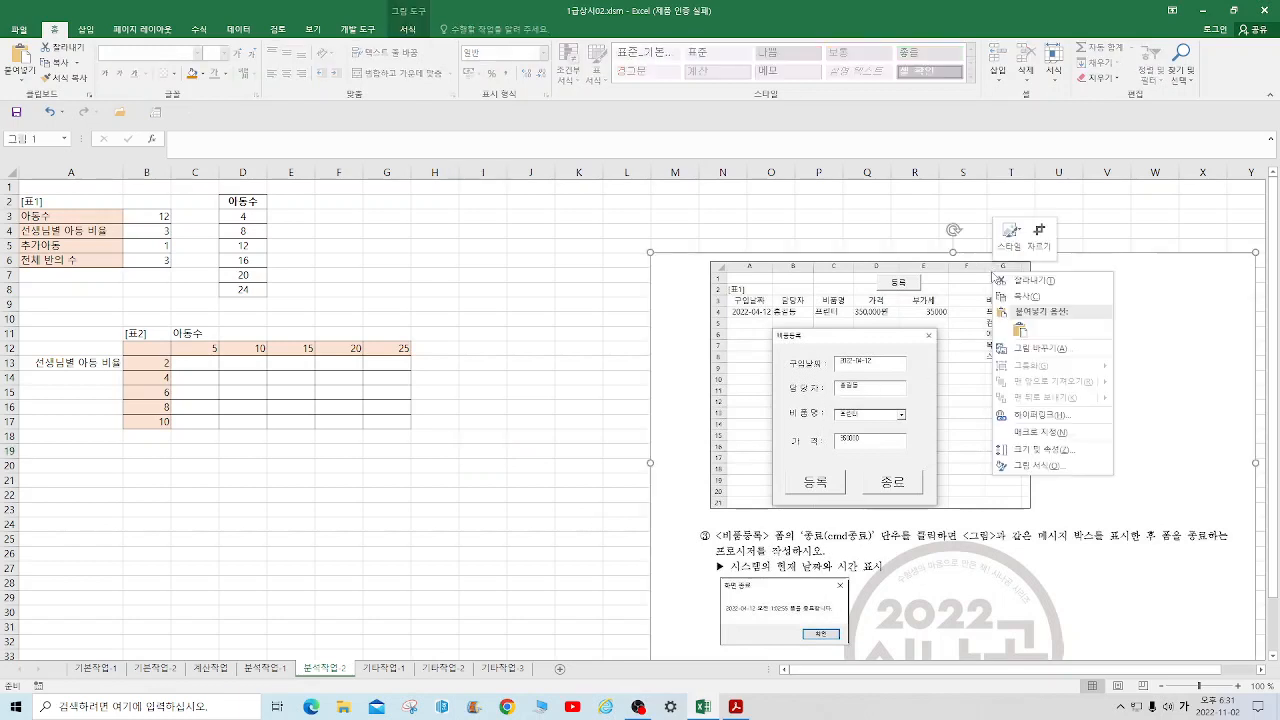
click(997, 280)
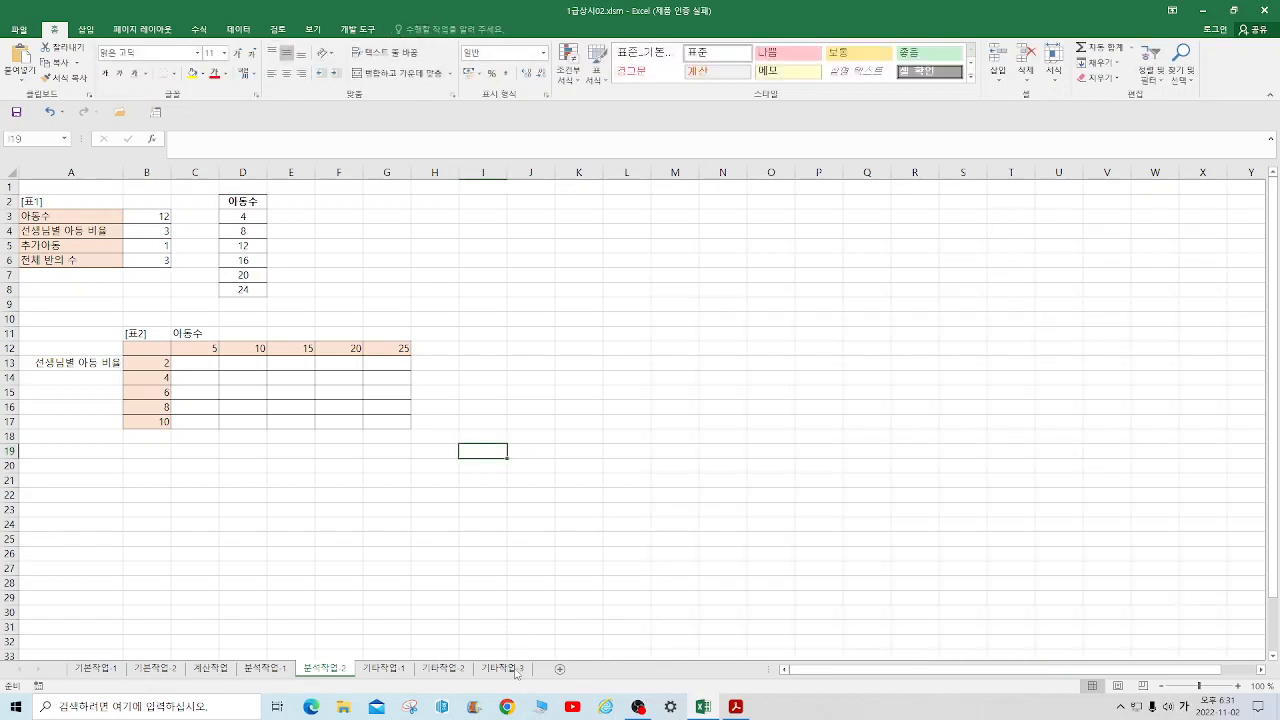
click(502, 668)
click(781, 299)
right_click(782, 300)
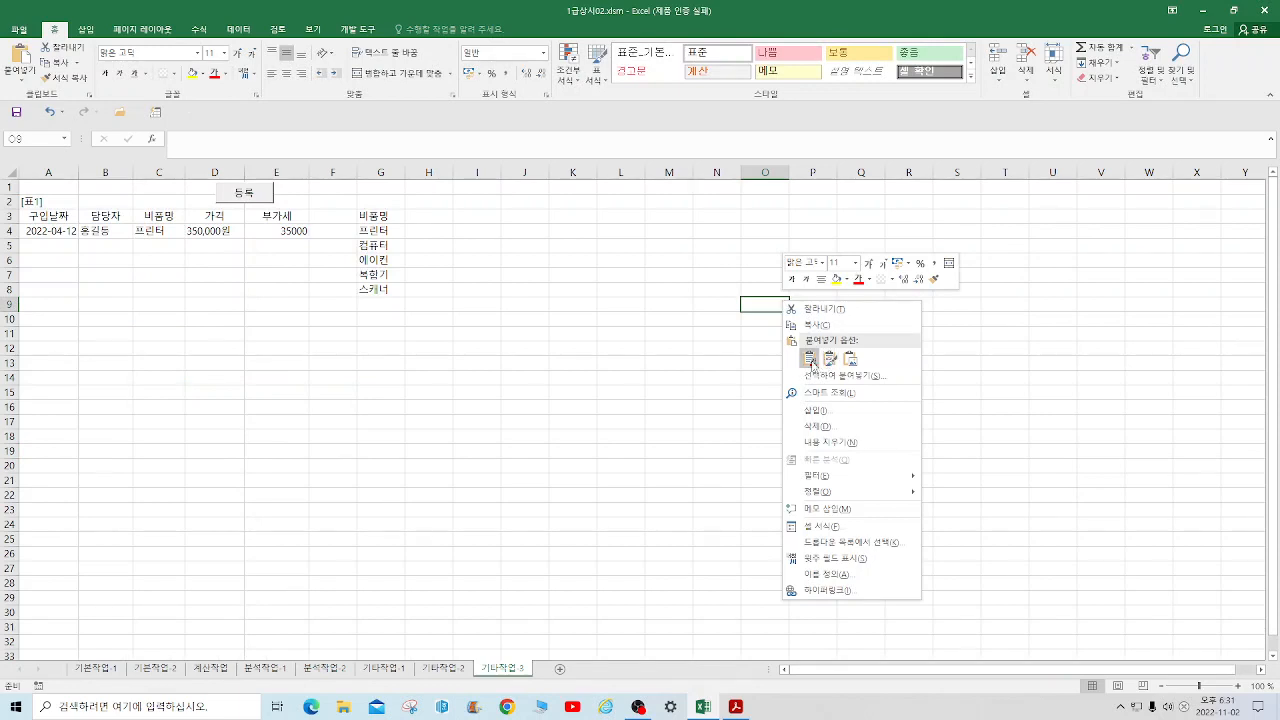
click(810, 358)
drag(777, 409, 503, 291)
Step: Insert 22년2회프로시저.JPG from 바탕 화면 at cell X18 of 기타작업-3 and move it over the form picture
click(1205, 436)
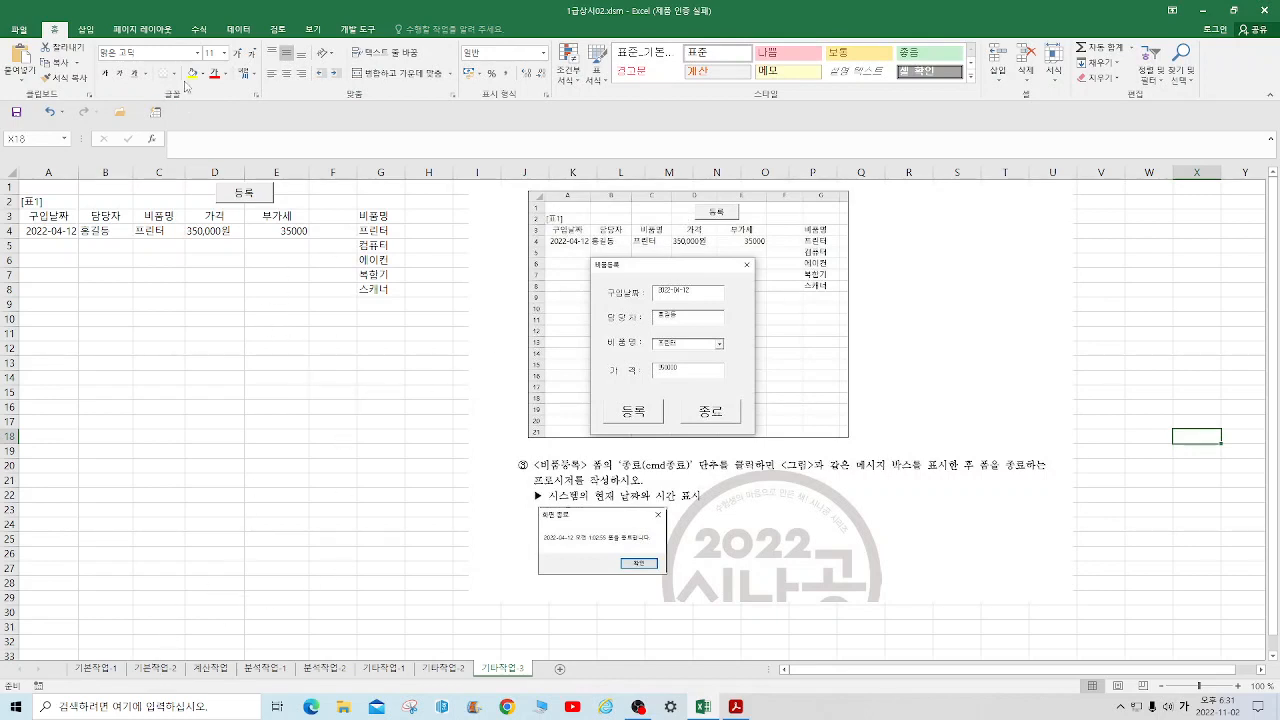
click(86, 29)
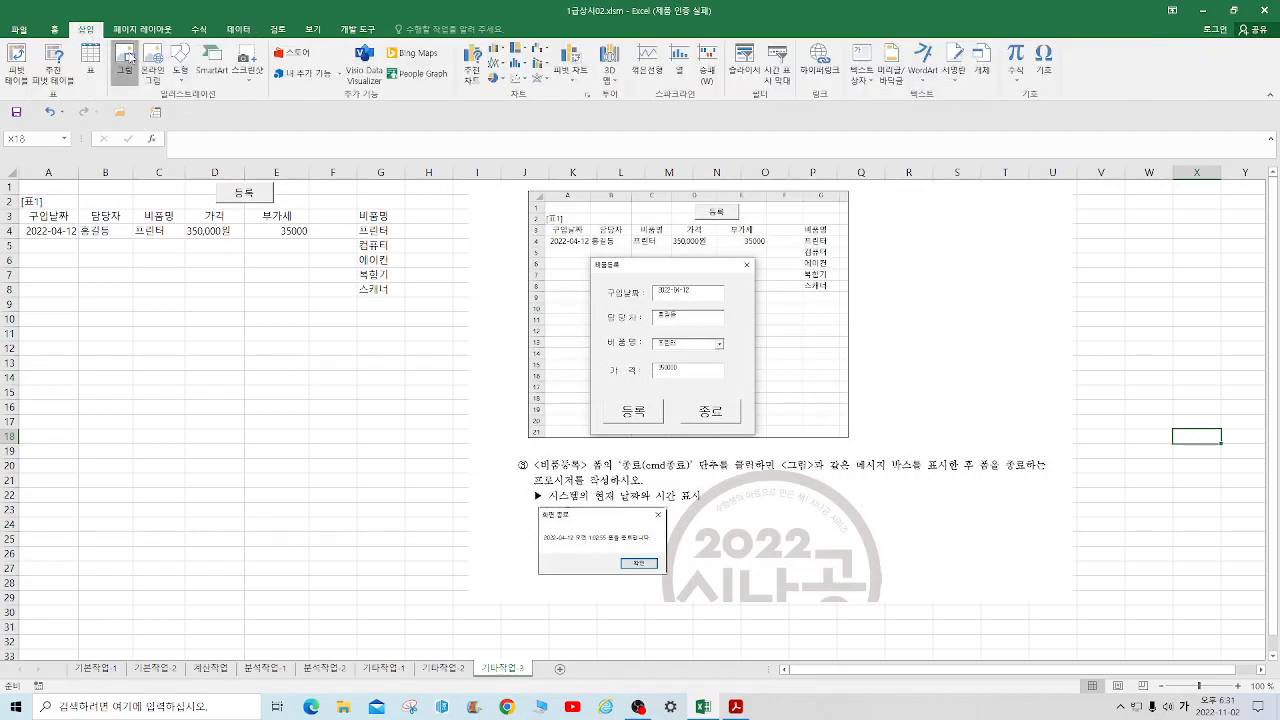
click(128, 57)
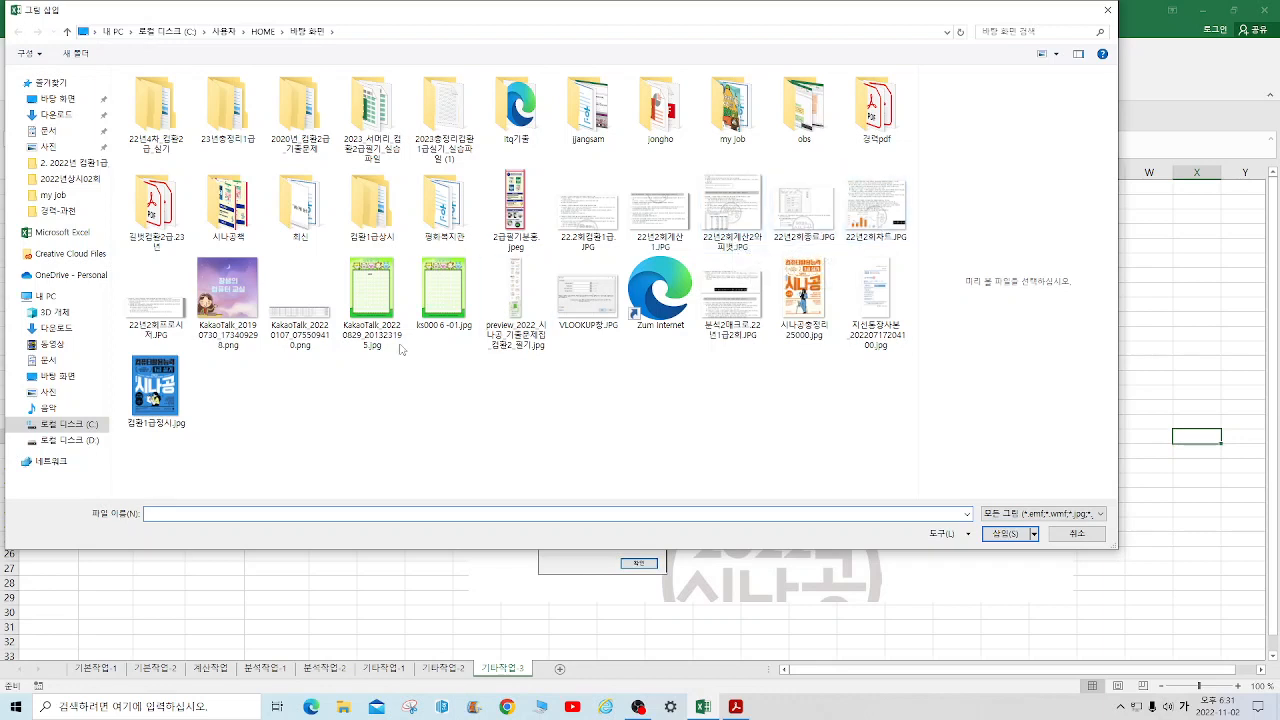
click(156, 300)
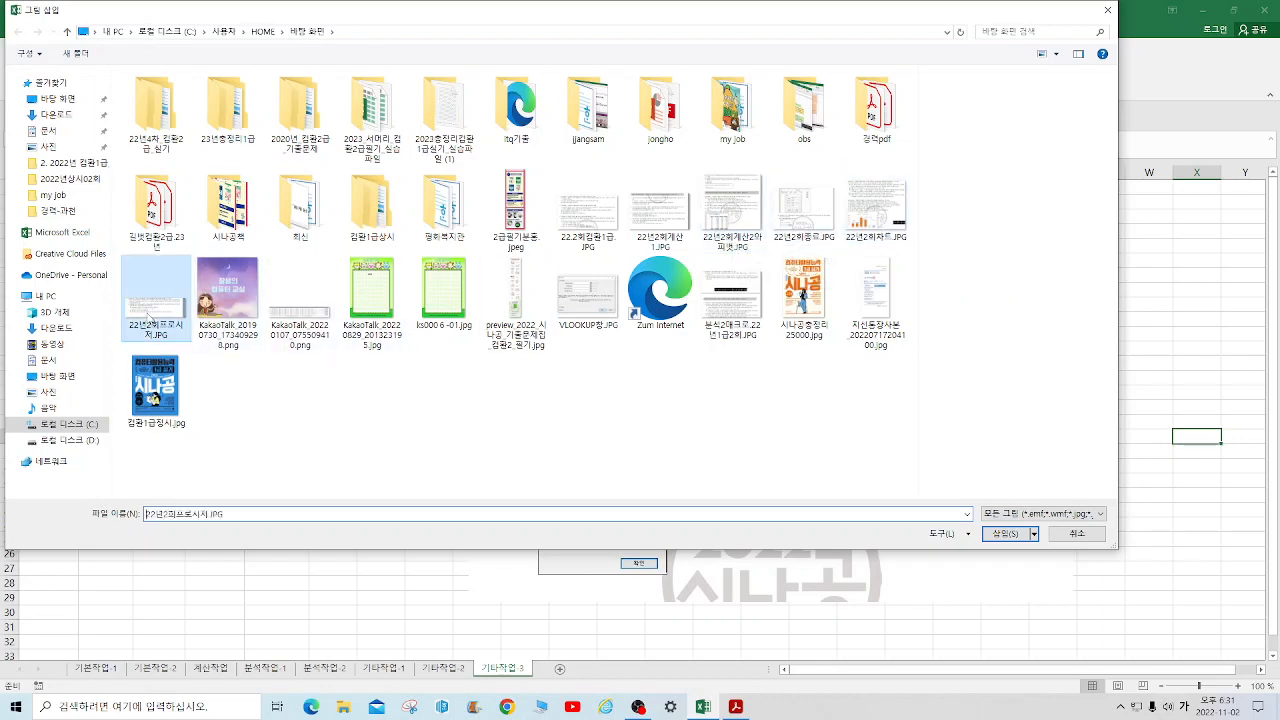
click(1020, 532)
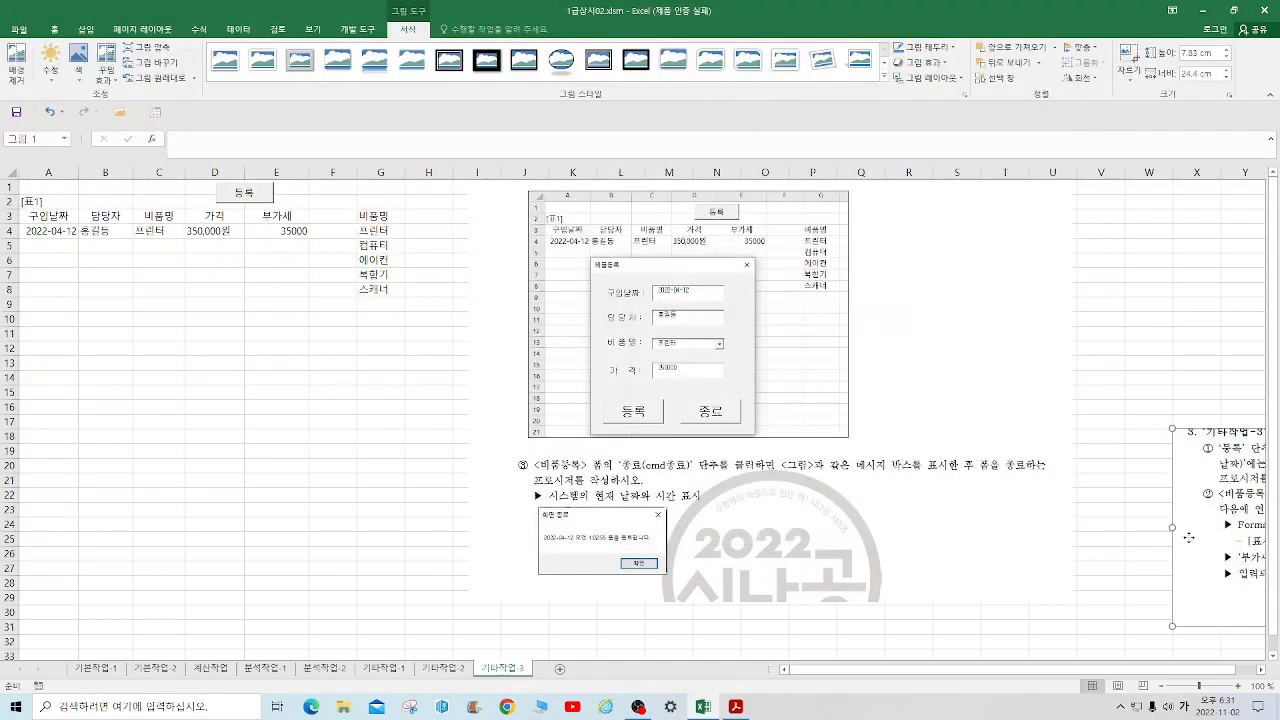
drag(1189, 538, 661, 432)
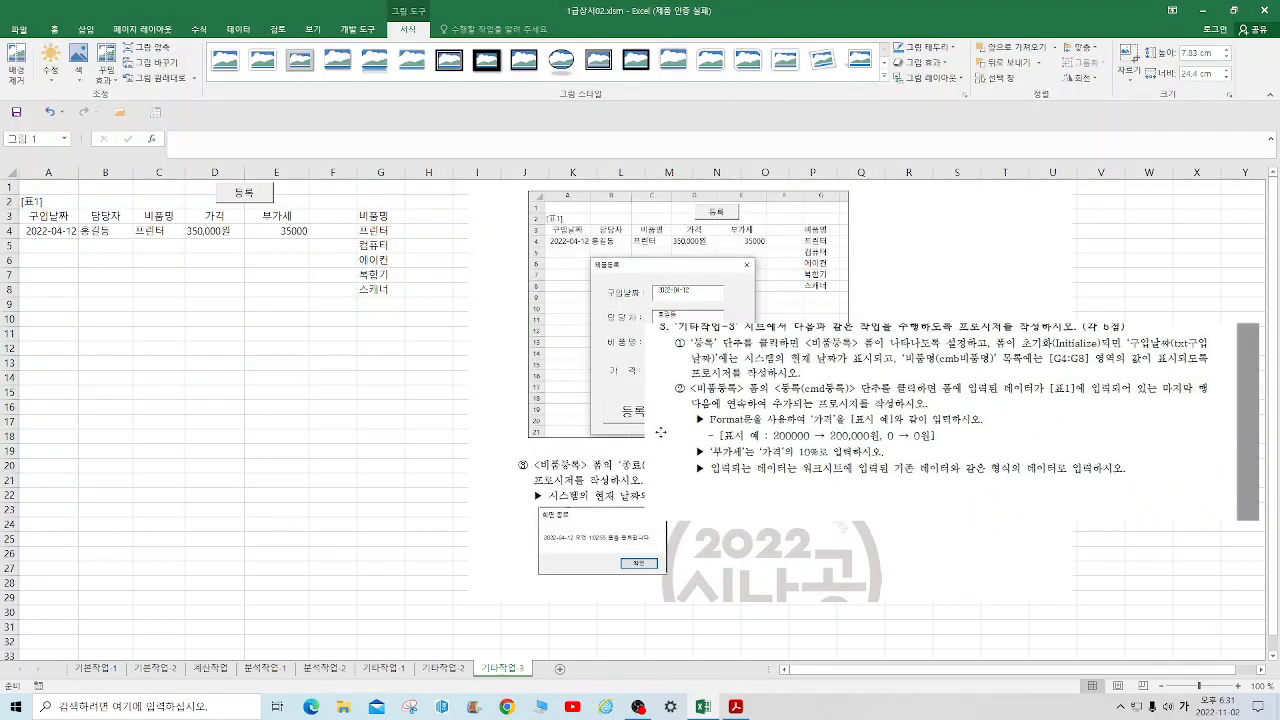
Step: Cut the procedure question picture, paste it at cell G23, and place it over the form picture above item ③
right_click(798, 400)
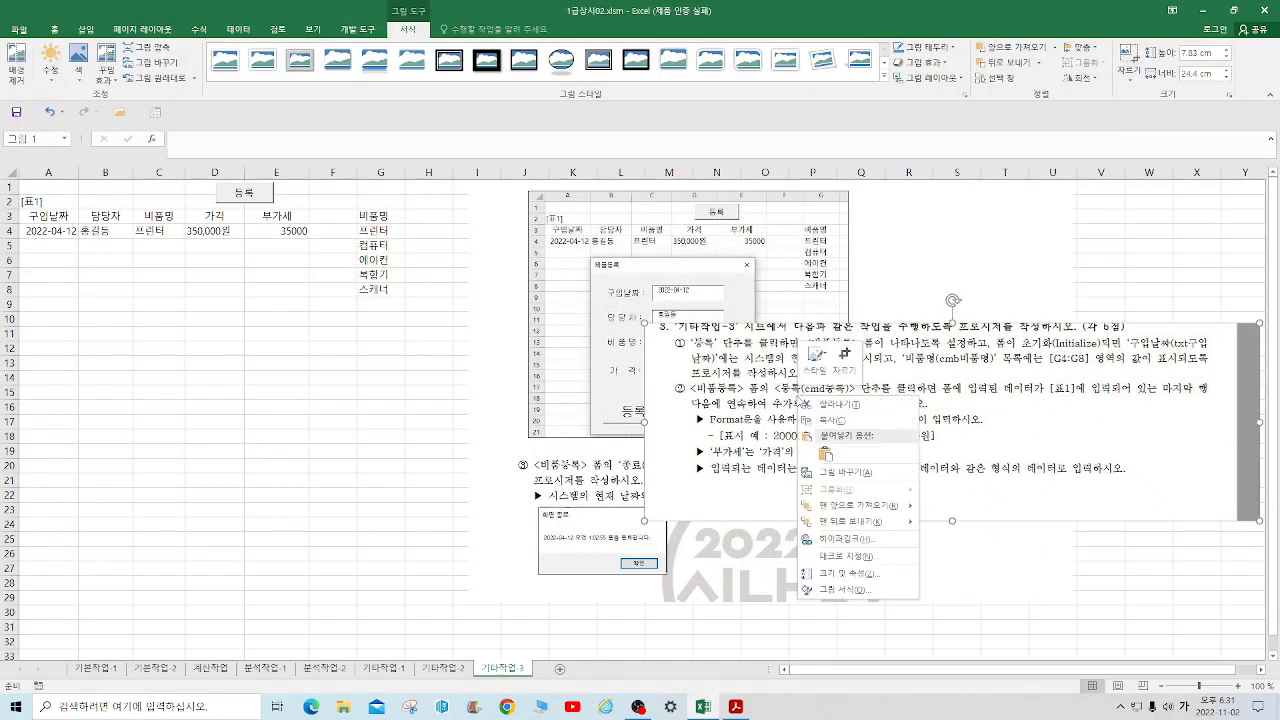
click(830, 404)
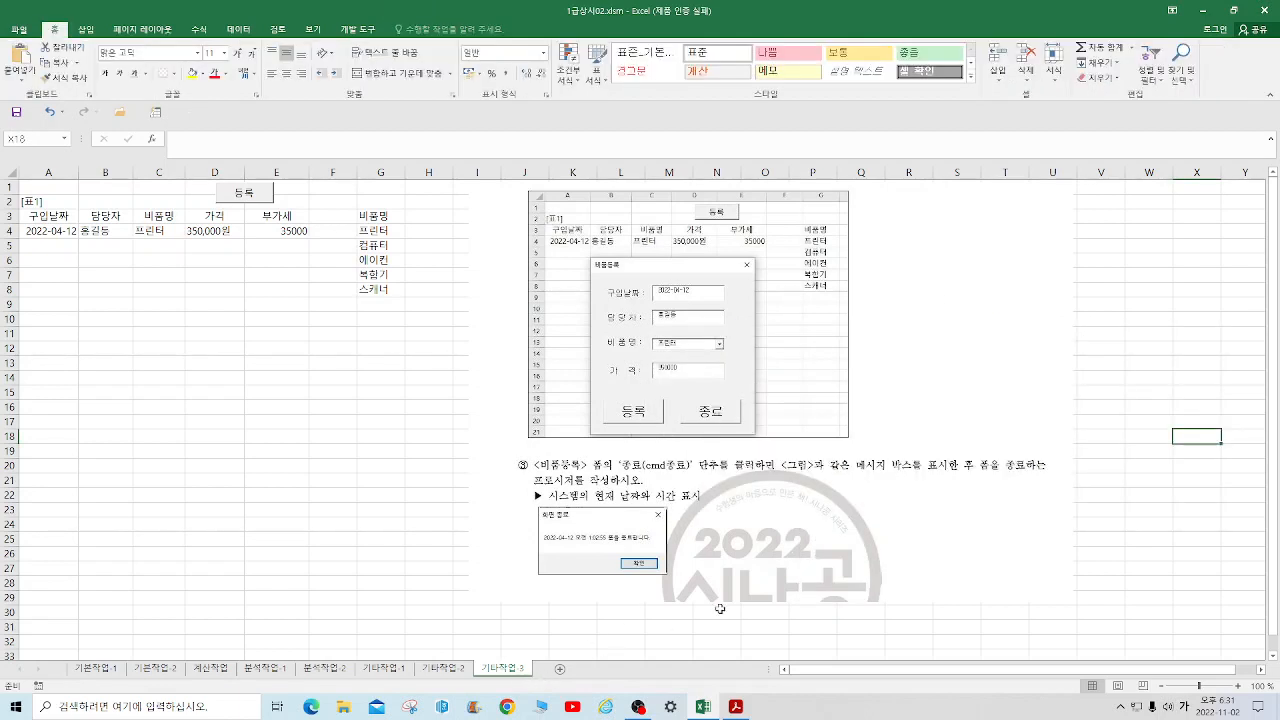
right_click(376, 507)
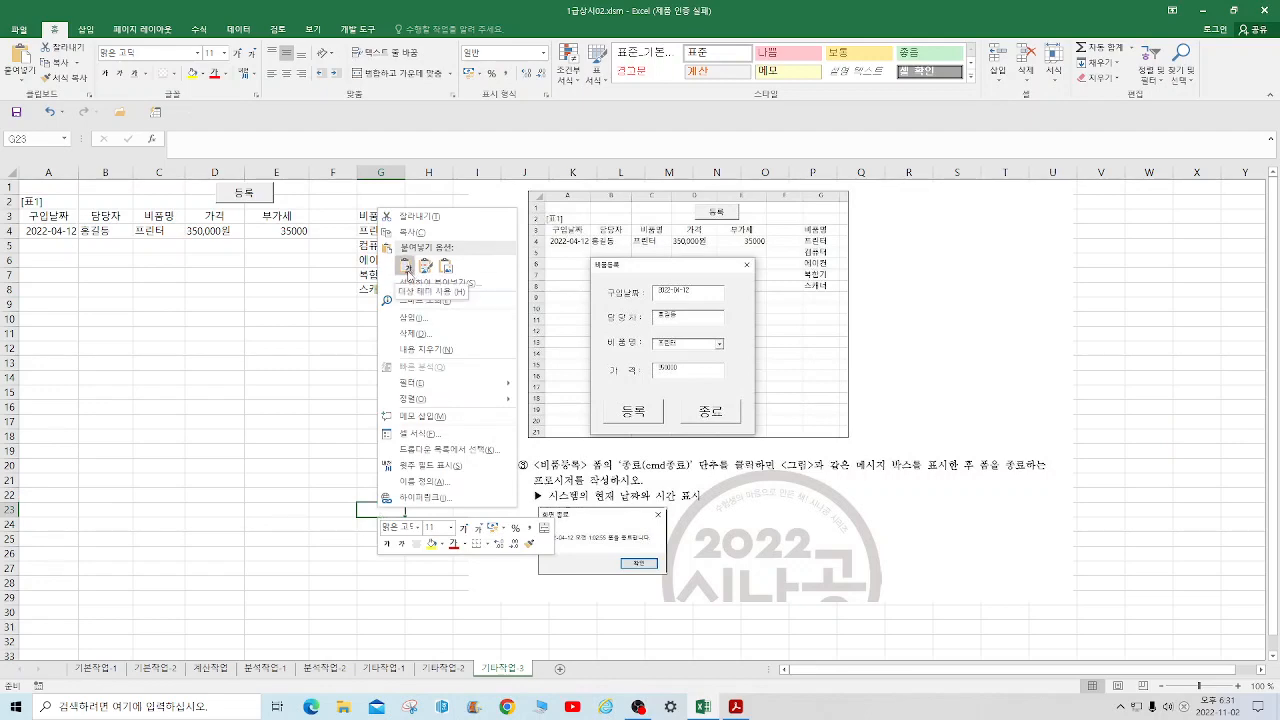
click(406, 267)
drag(742, 598, 886, 336)
click(369, 494)
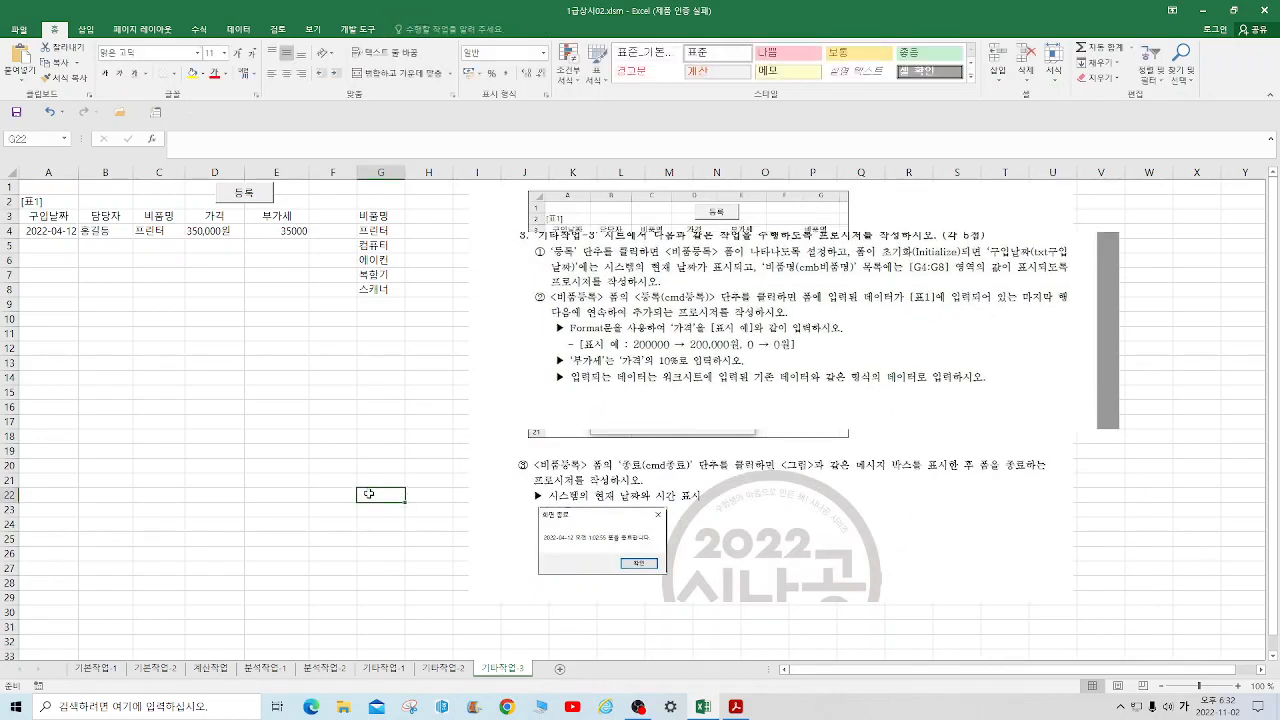
Step: Minimize Excel and open 1급상시02_엑셀.pdf from the desktop folder 컴활1급상시, subfolder 2022년상시02회, in Acrobat Reader
click(1204, 11)
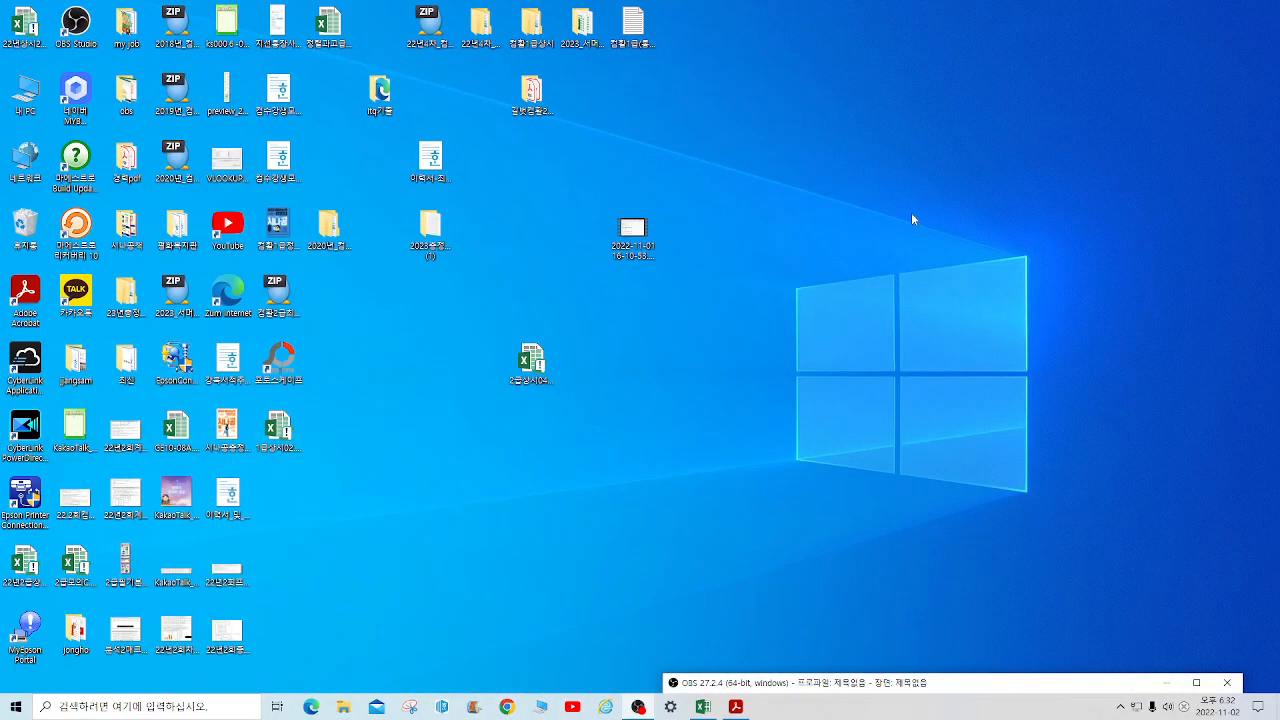
click(529, 28)
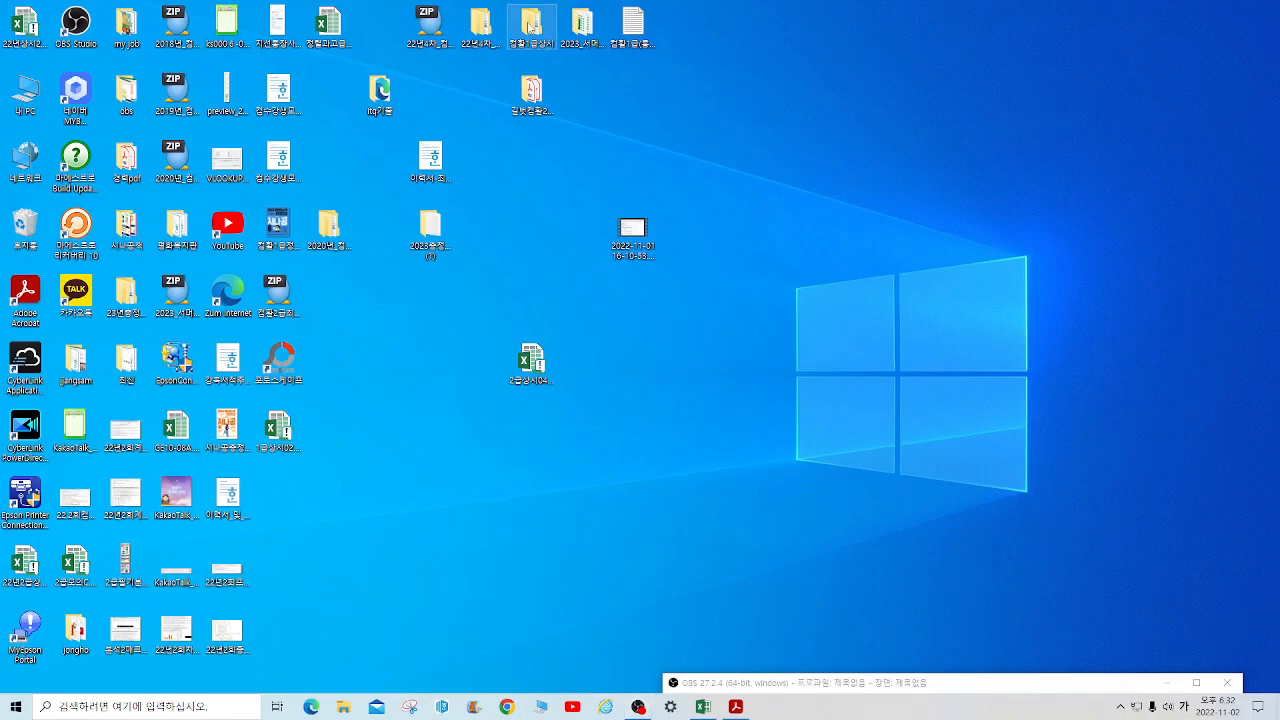
double_click(529, 28)
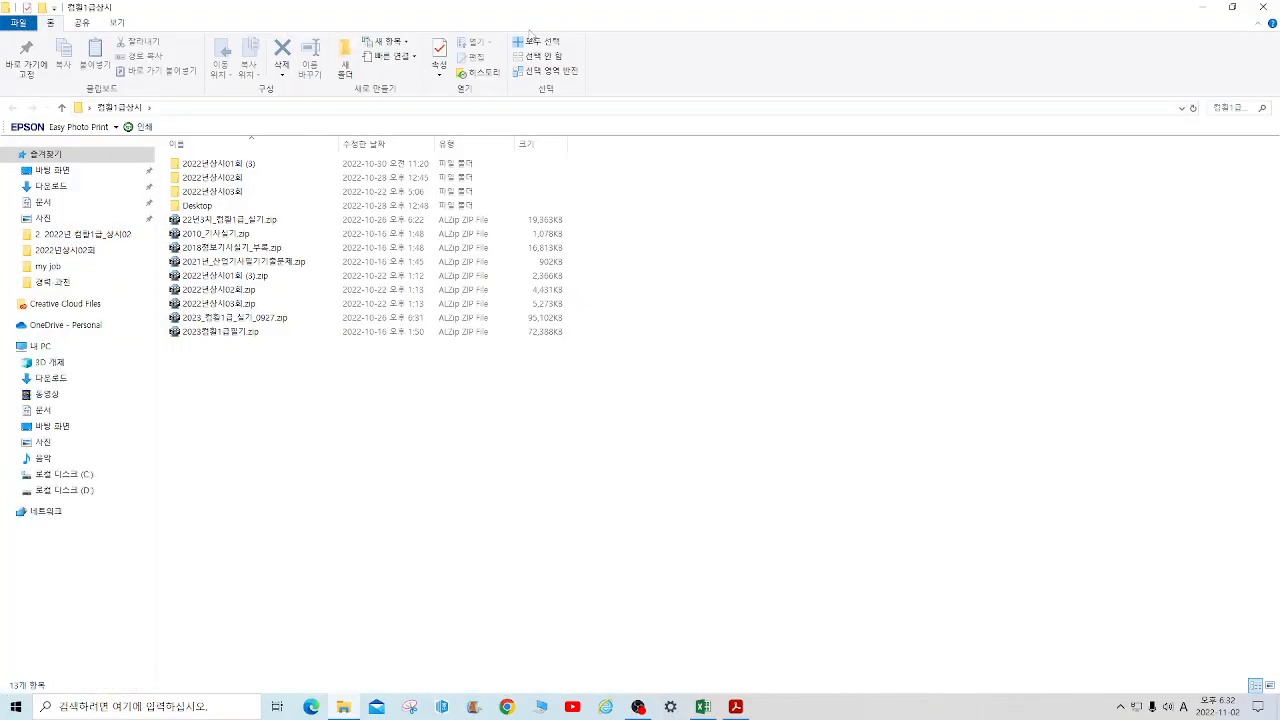
double_click(233, 185)
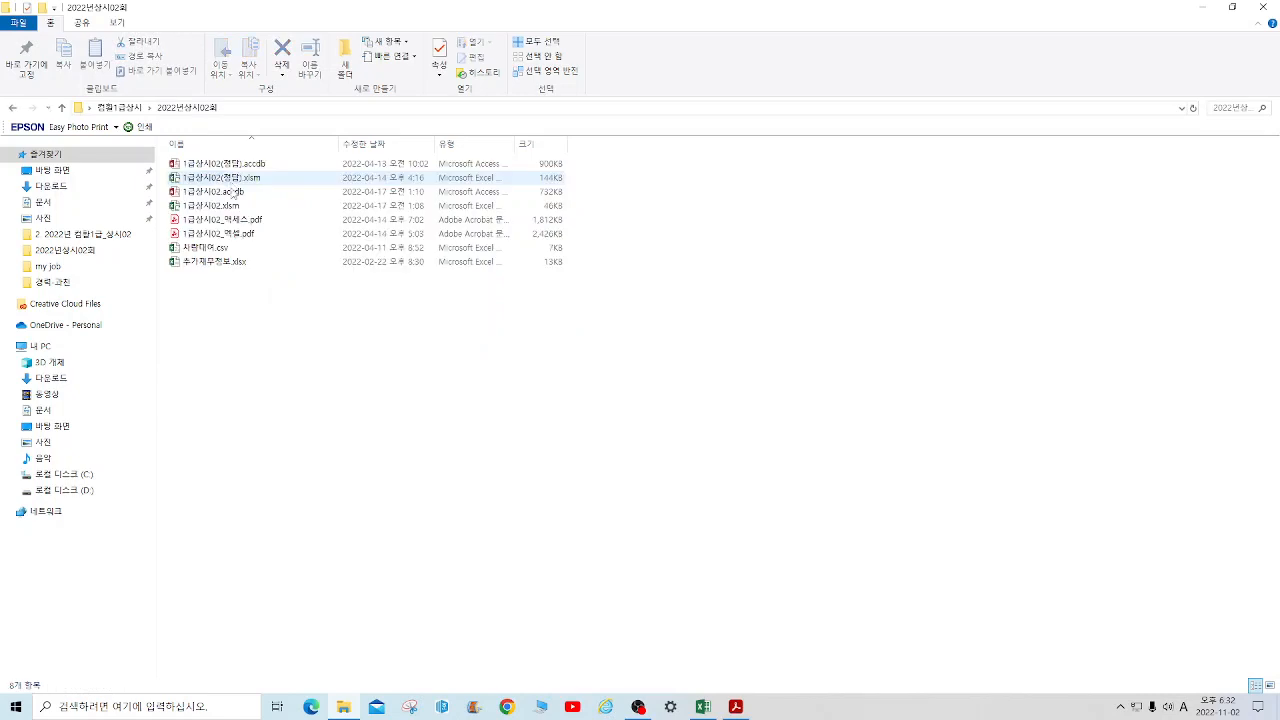
double_click(251, 235)
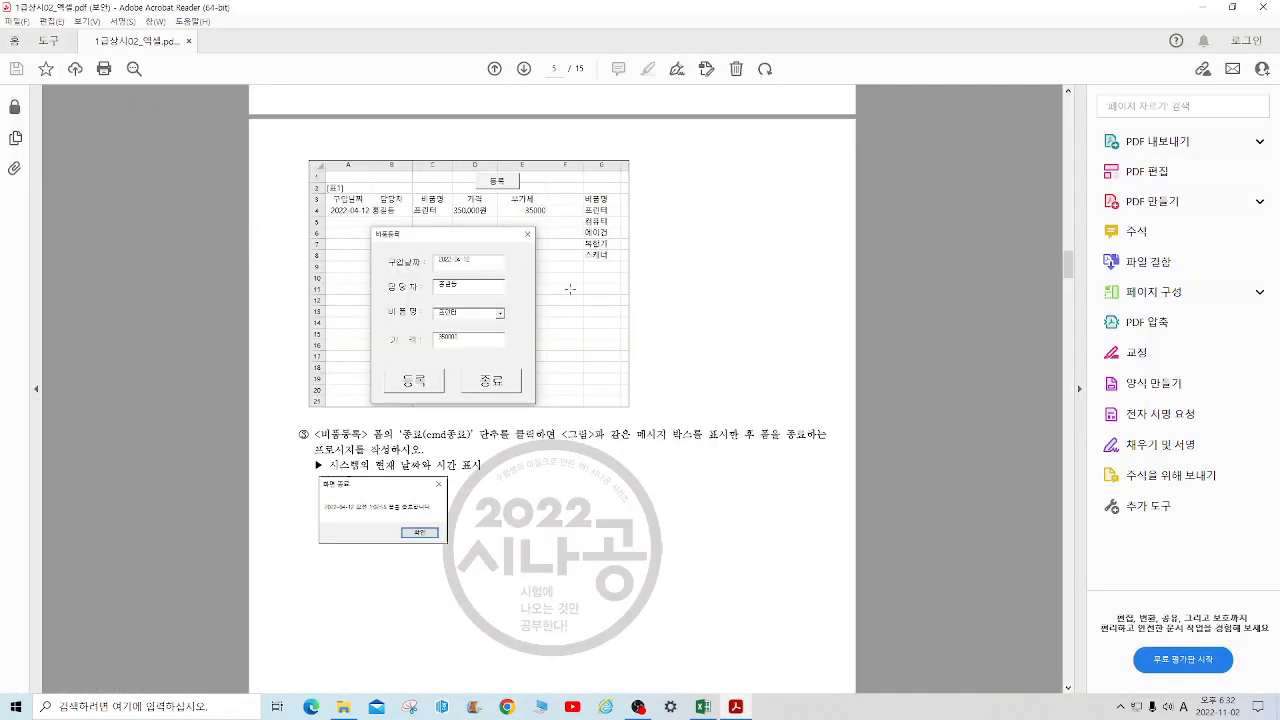
Step: Capture the 분석작업-2 question text, item 2 on page 3 of the PDF, with the 캡처 도구
scroll(677, 244, up, 5)
scroll(728, 230, up, 10)
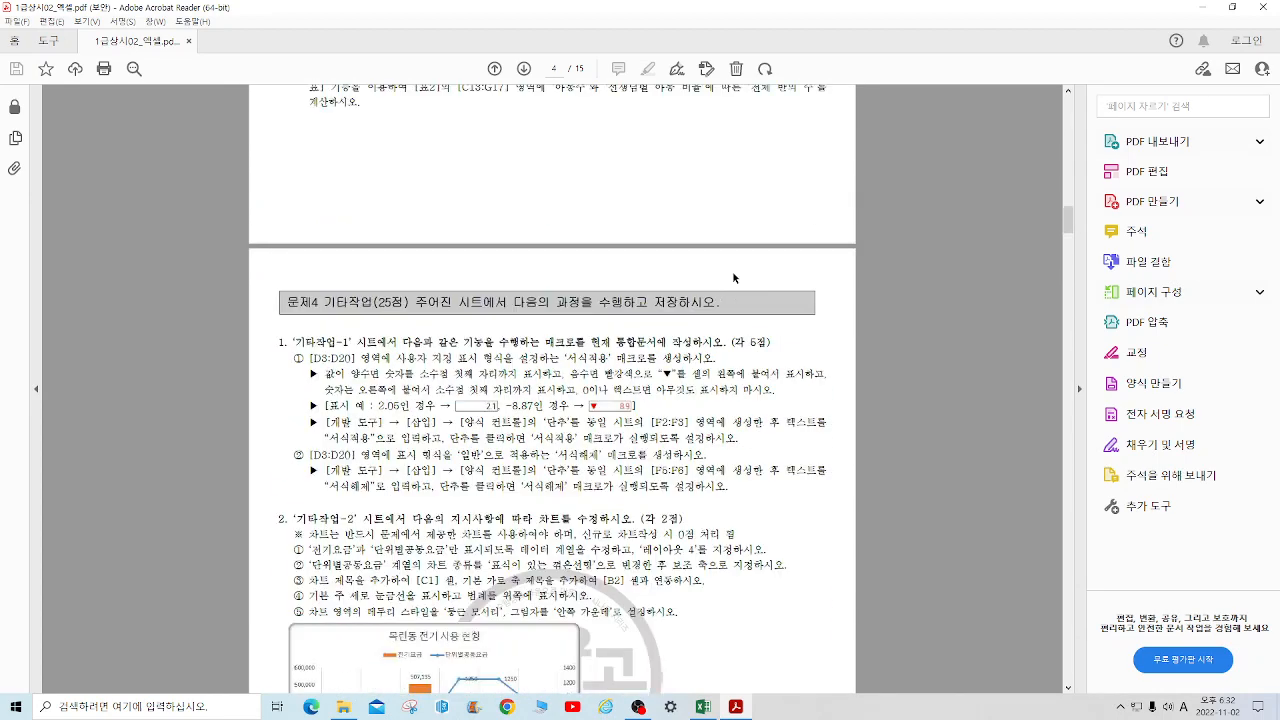
scroll(744, 250, up, 1)
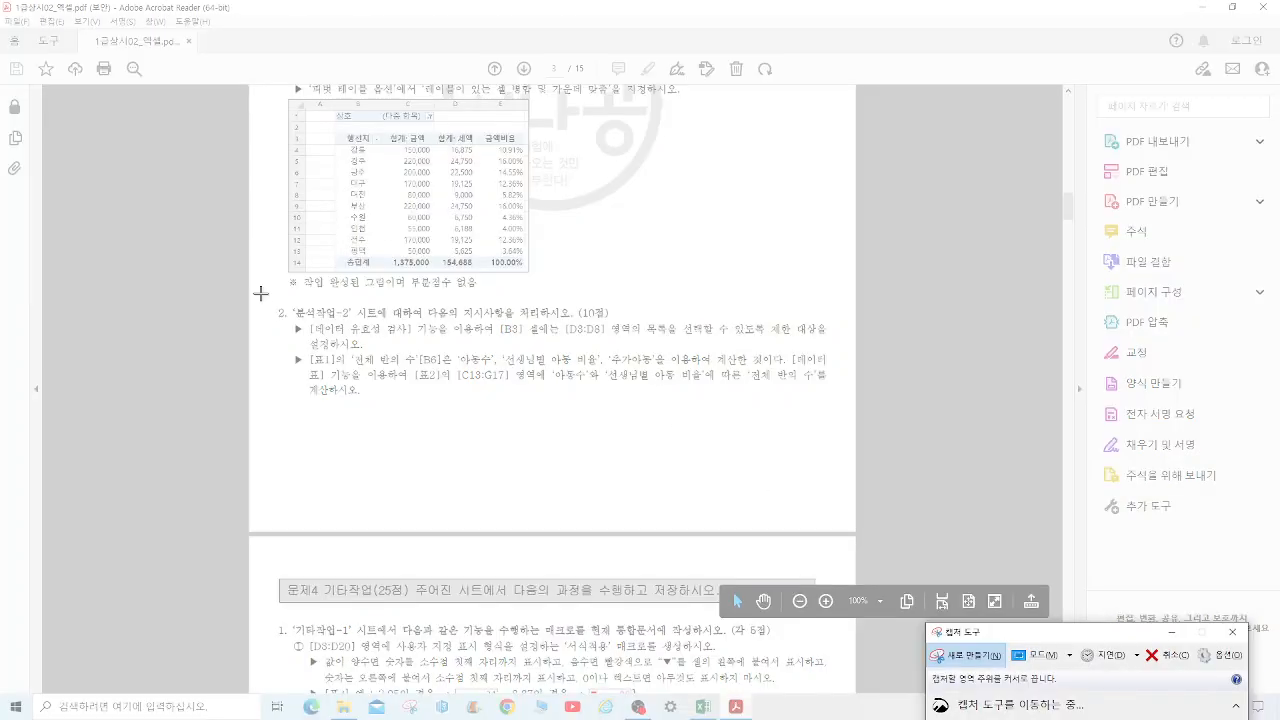
drag(260, 292, 857, 485)
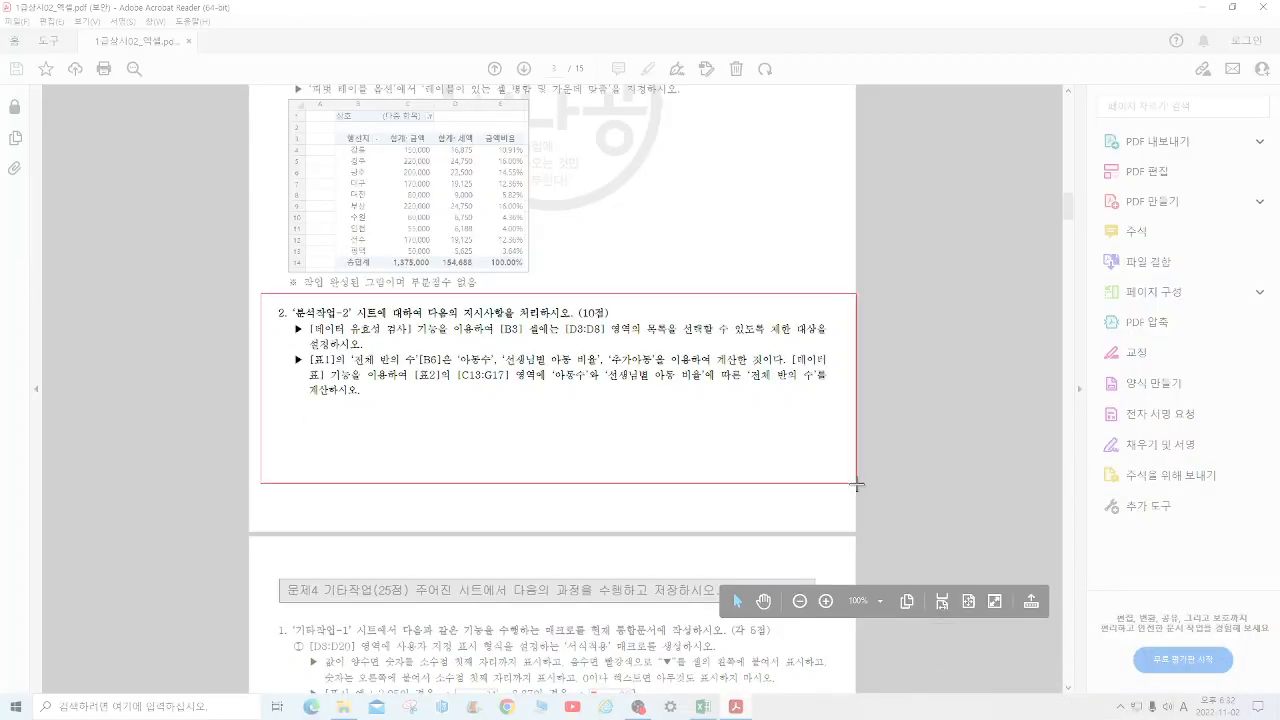
Step: Save the capture as 분석2.JPG in 바탕 화면 and close the 캡처 도구
click(214, 195)
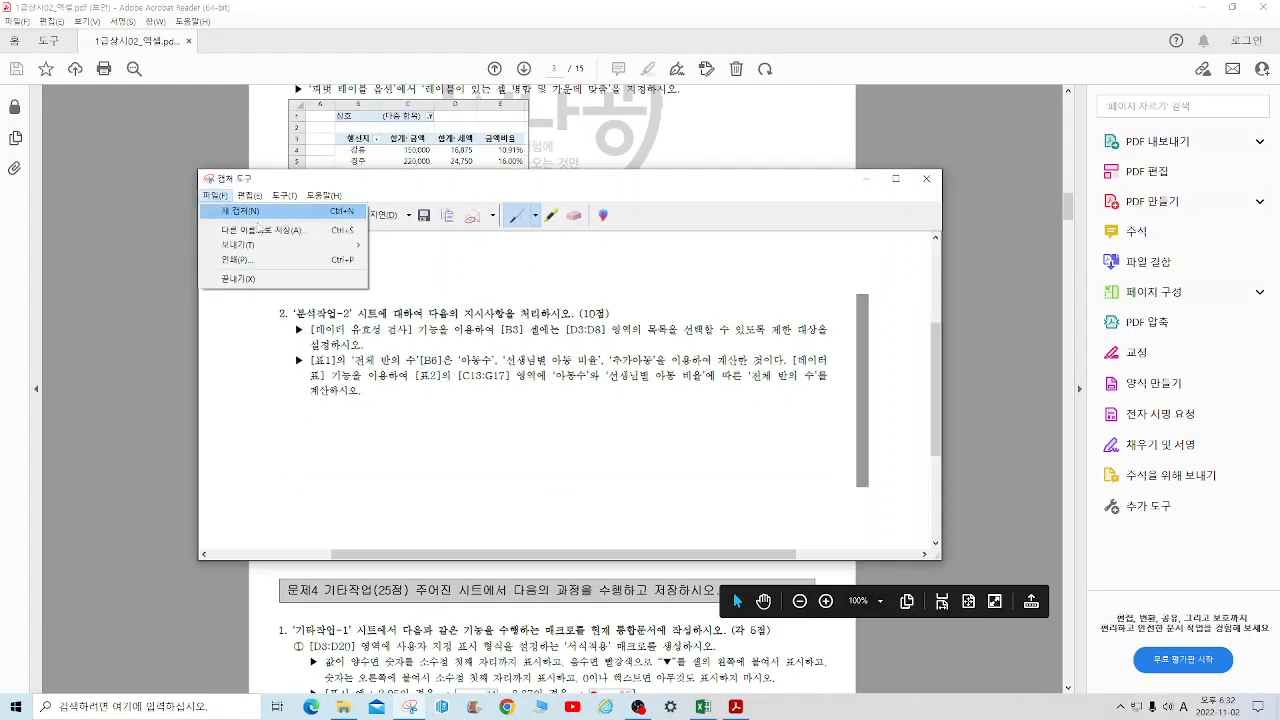
click(260, 230)
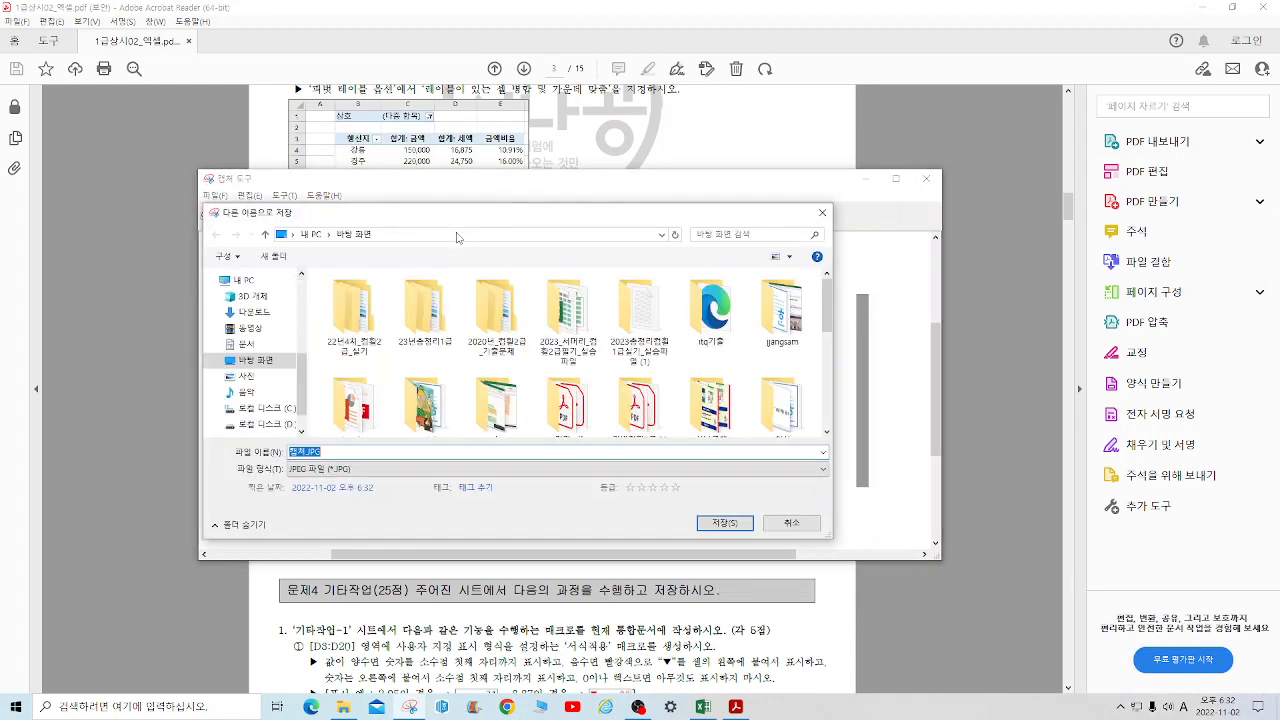
text(ㅇ)
text(석2)
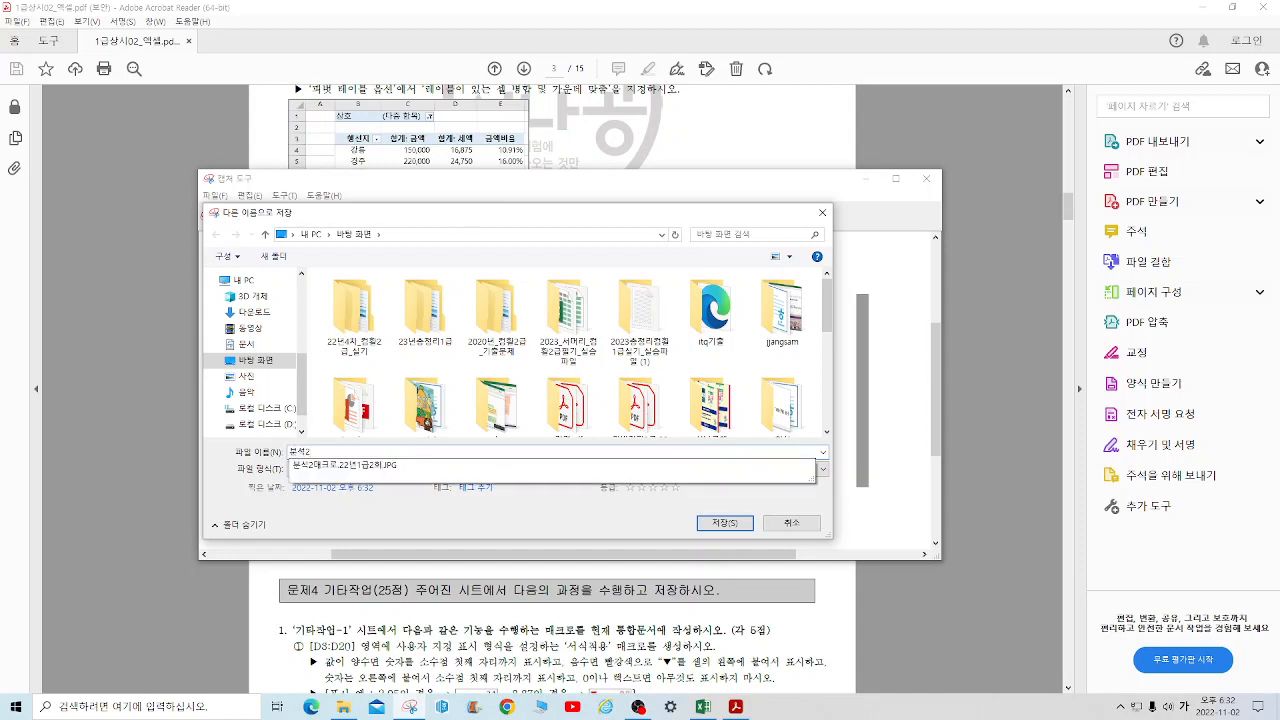
click(726, 523)
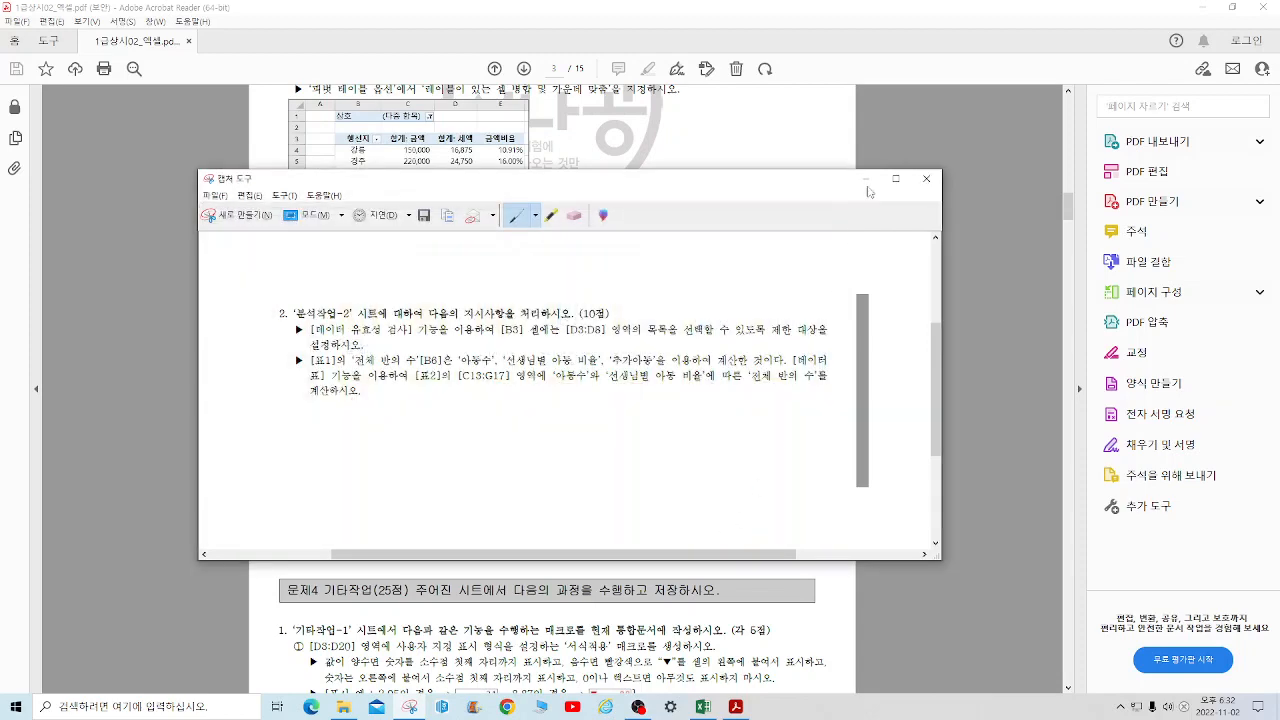
click(926, 179)
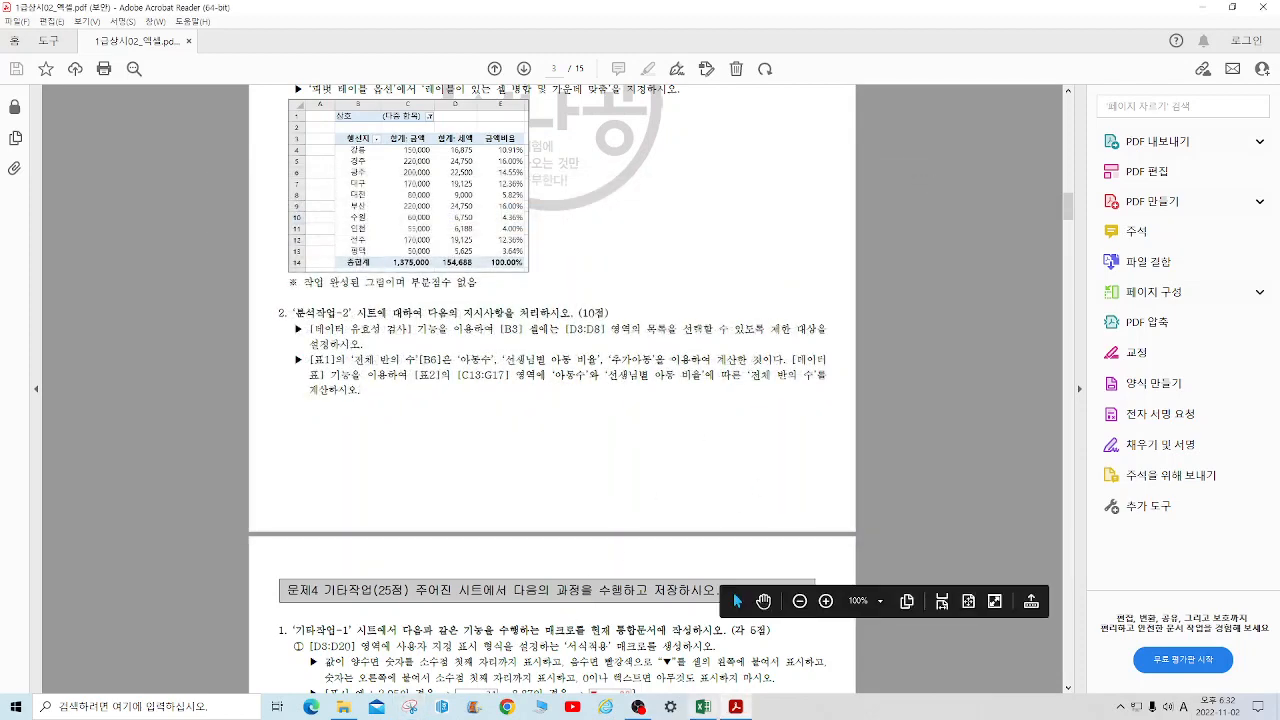
Step: Switch to Excel, insert the desktop picture 분석2매크로.22년1급2회.JPG on the 분석작업-2 sheet, and place it beside the tables from about I3
click(703, 707)
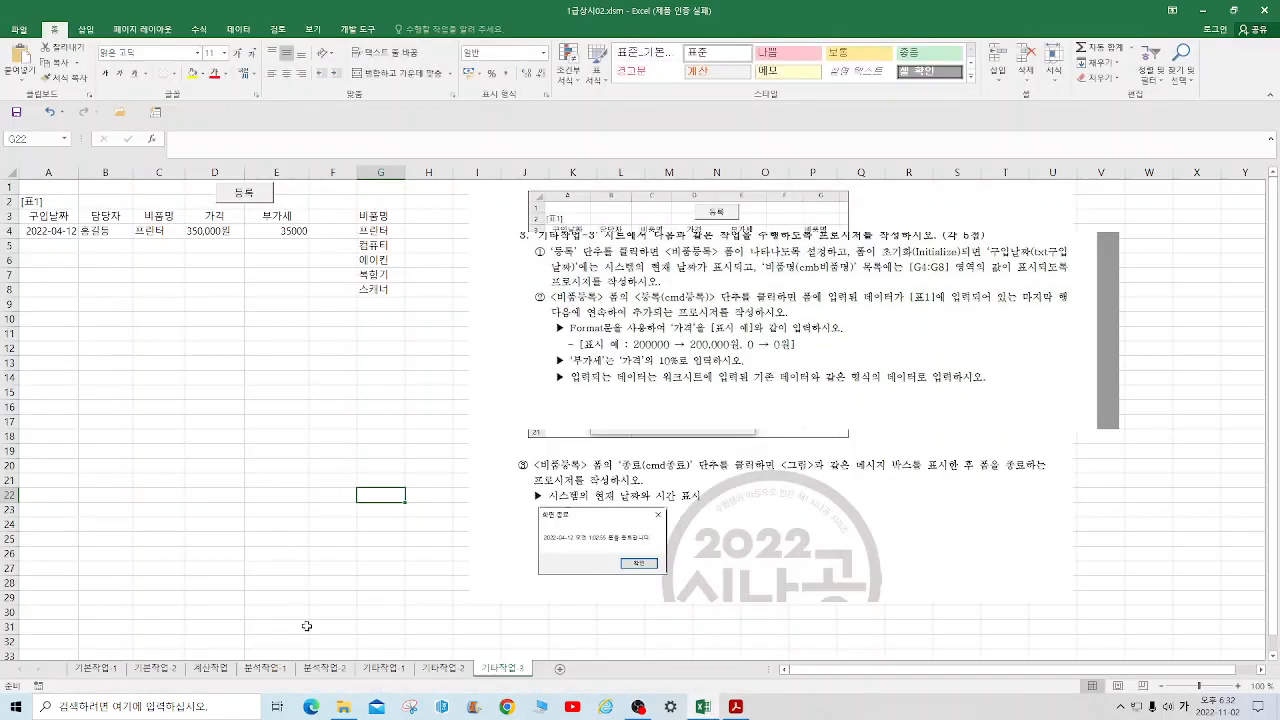
click(322, 669)
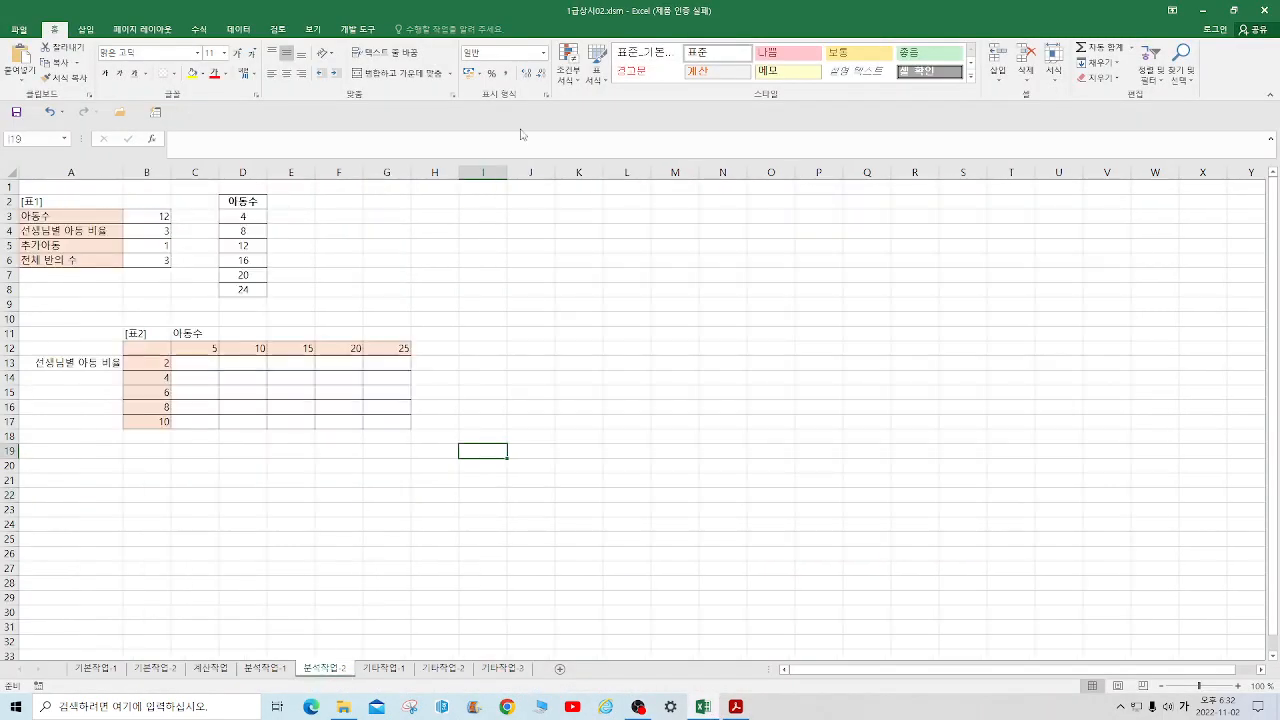
click(88, 31)
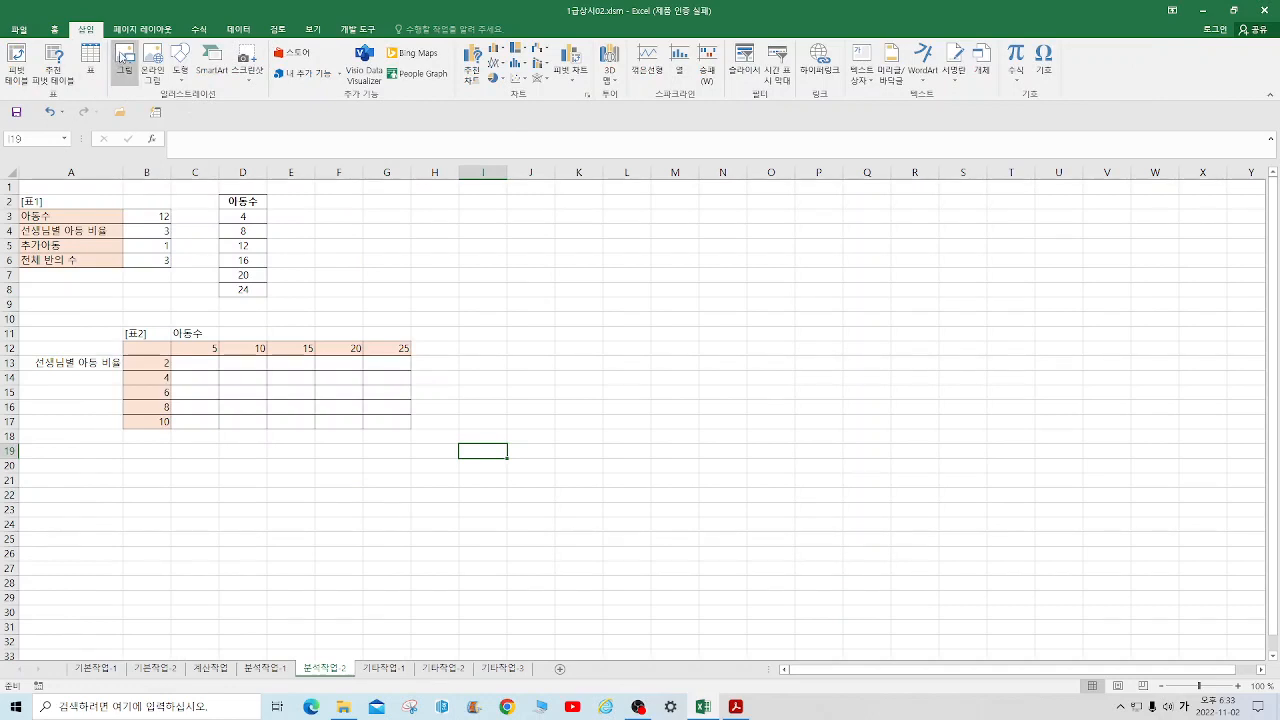
click(121, 58)
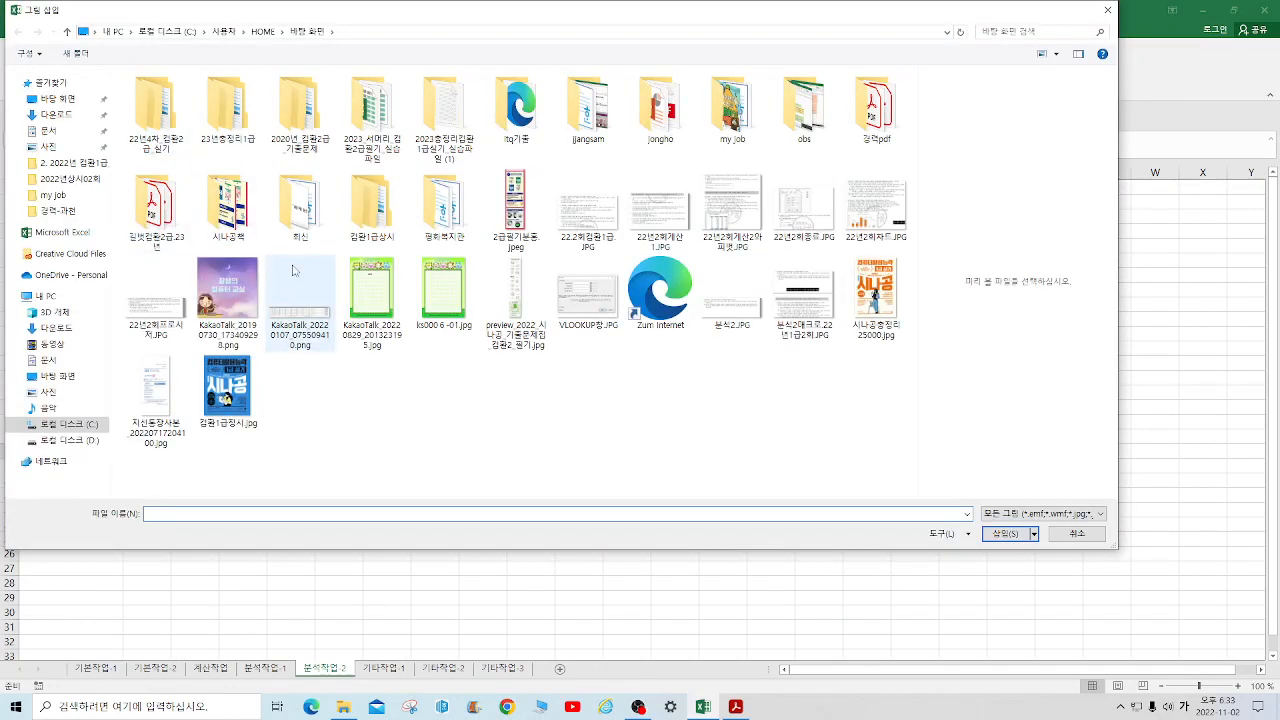
click(773, 313)
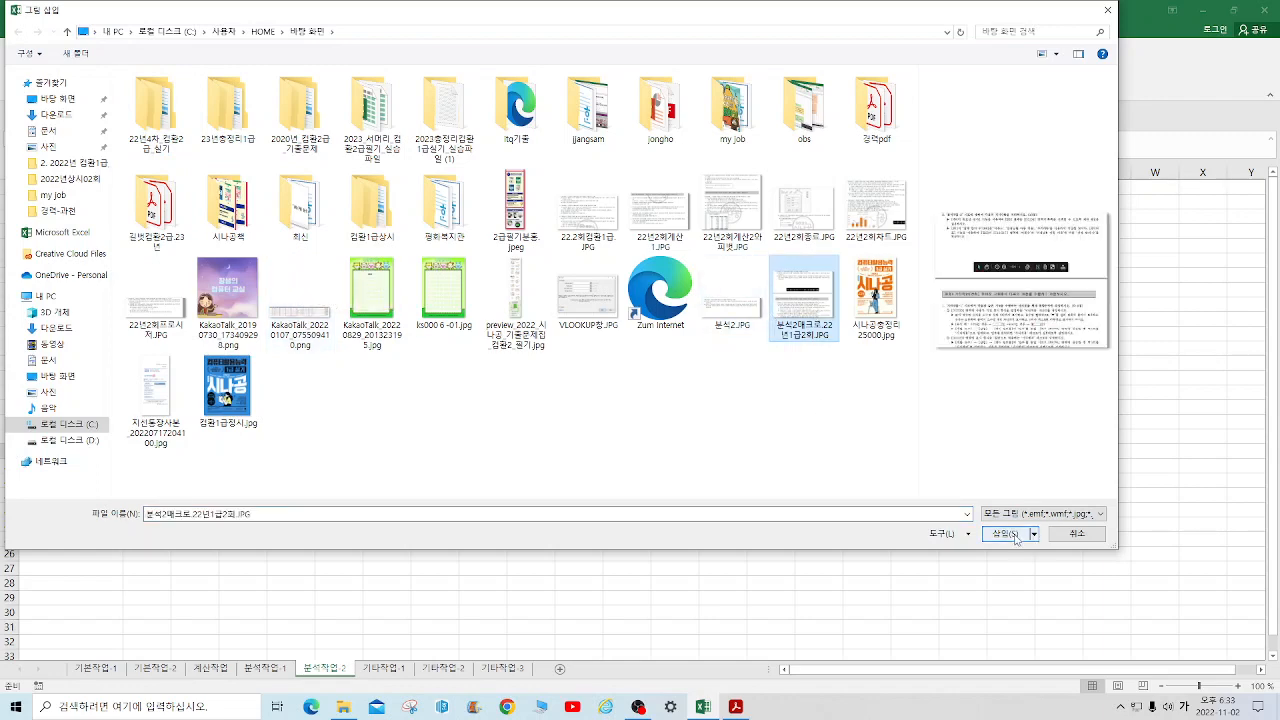
click(1005, 534)
drag(1005, 530, 1008, 298)
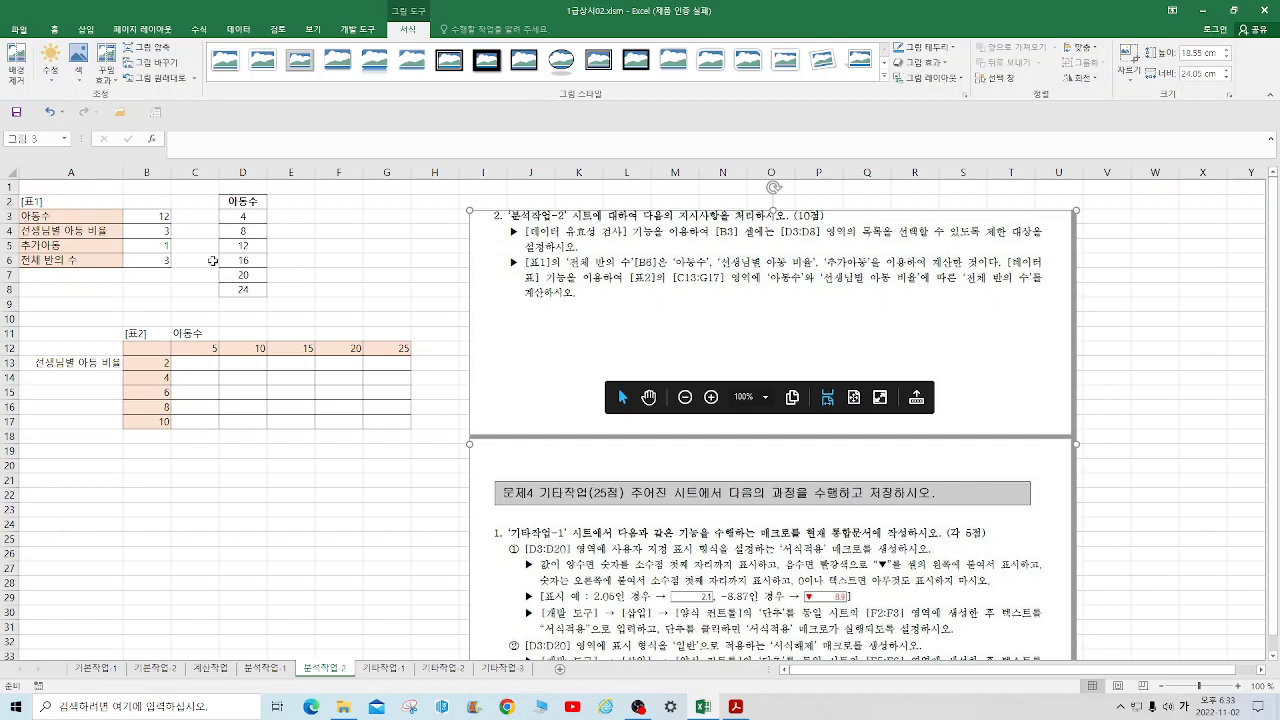
Step: Add data validation to cell B3 that allows a 목록 with the source range =$D$3:$D$8
click(151, 216)
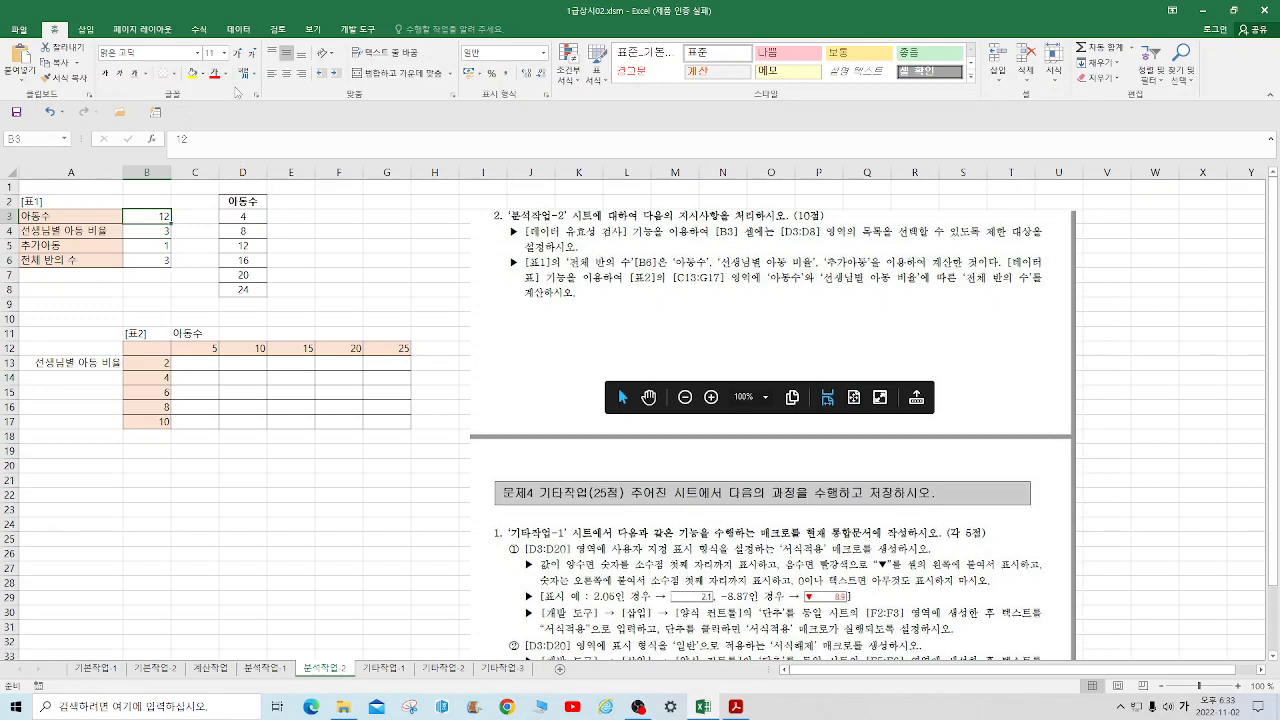
click(250, 33)
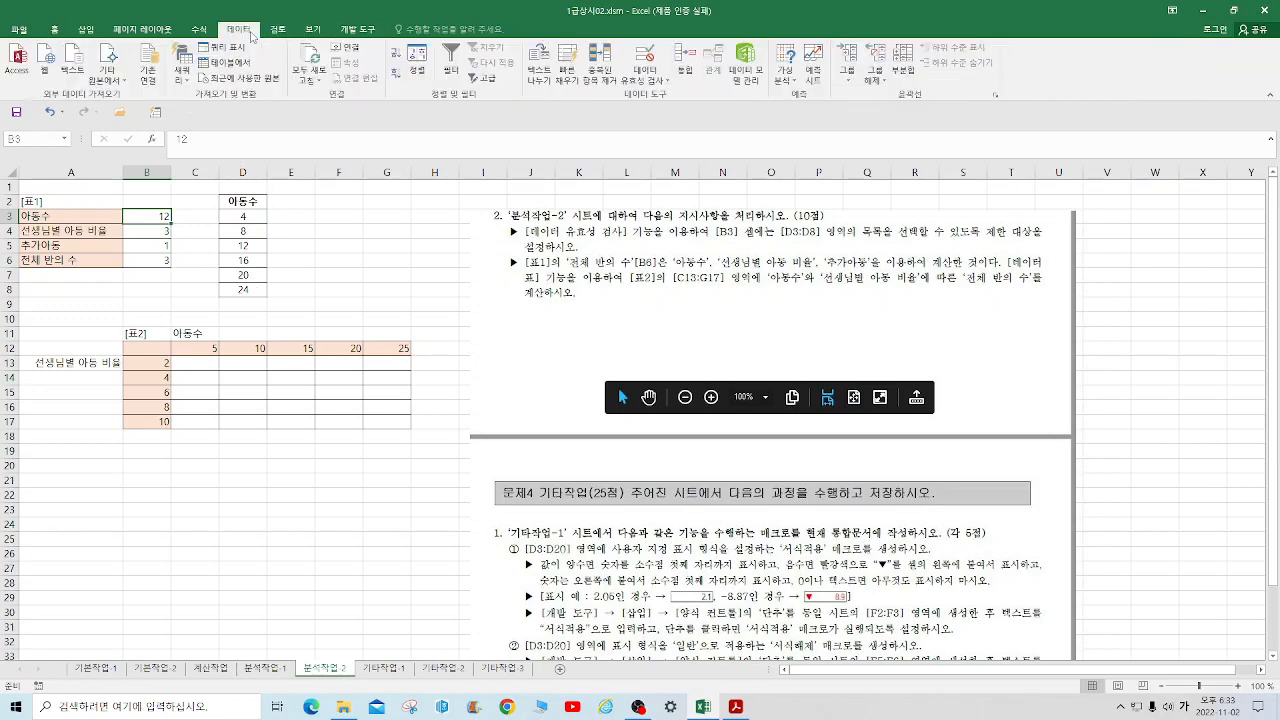
click(644, 62)
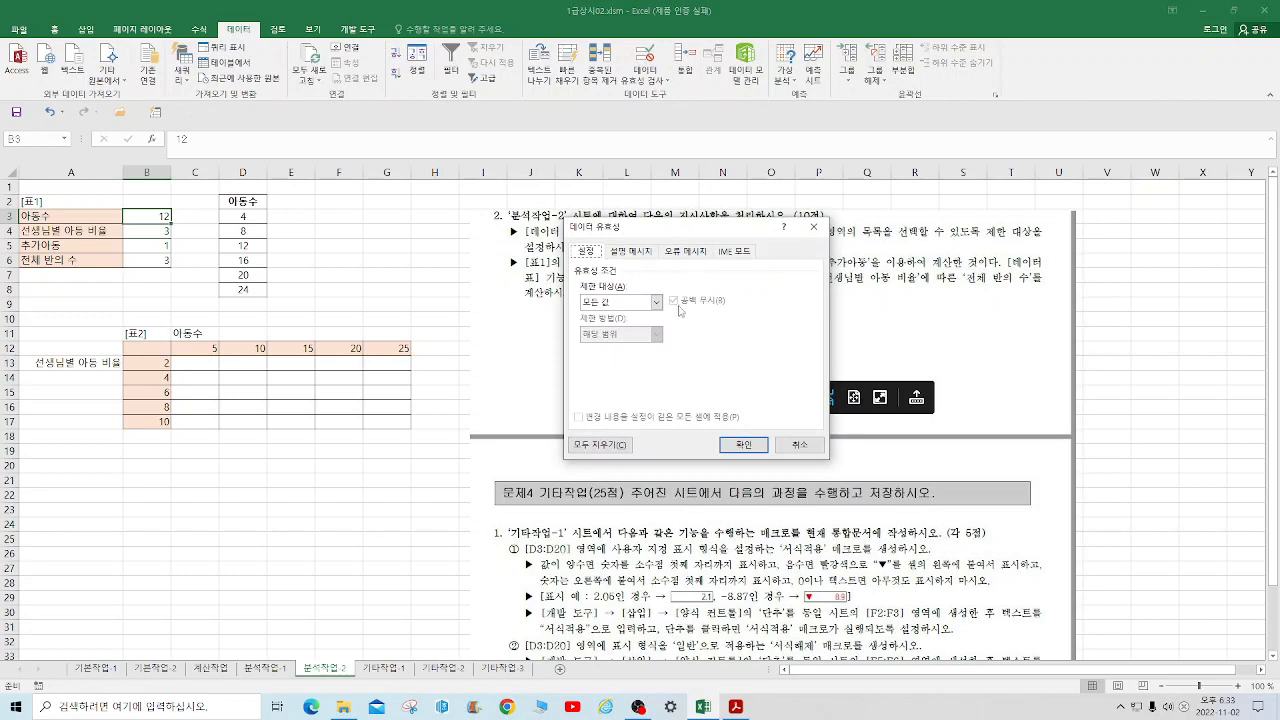
click(656, 302)
click(612, 351)
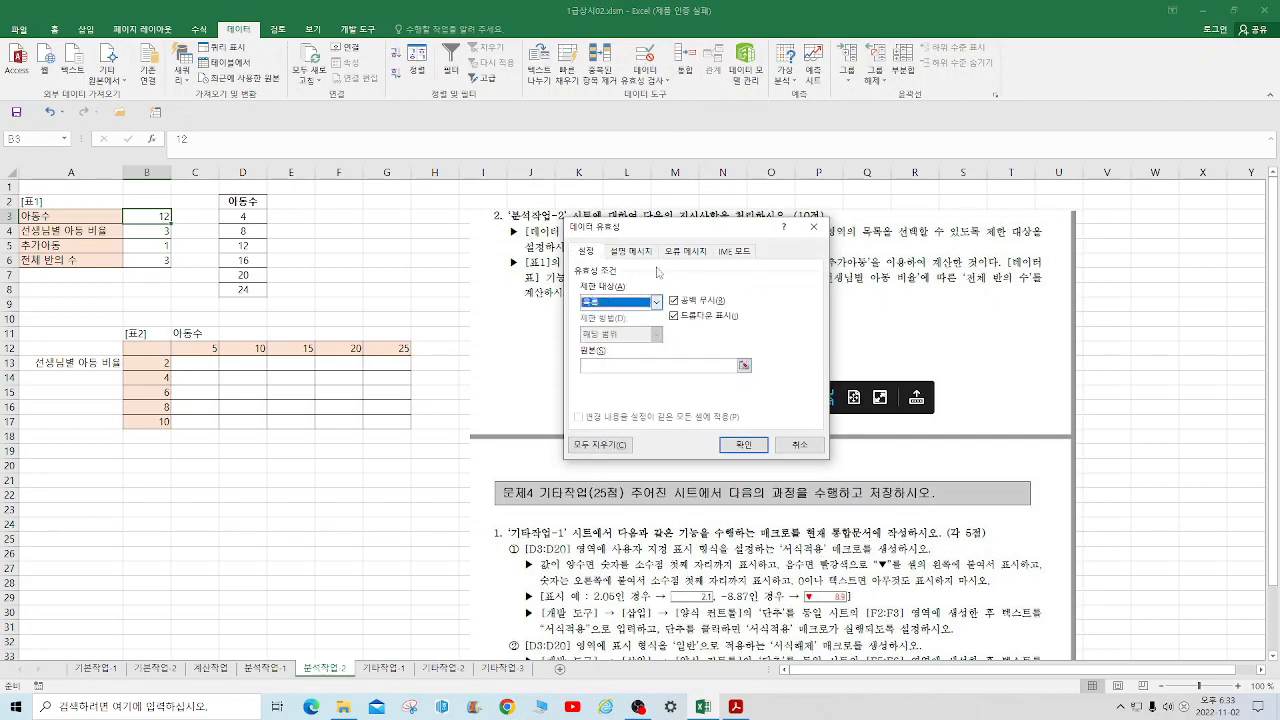
drag(672, 228, 405, 244)
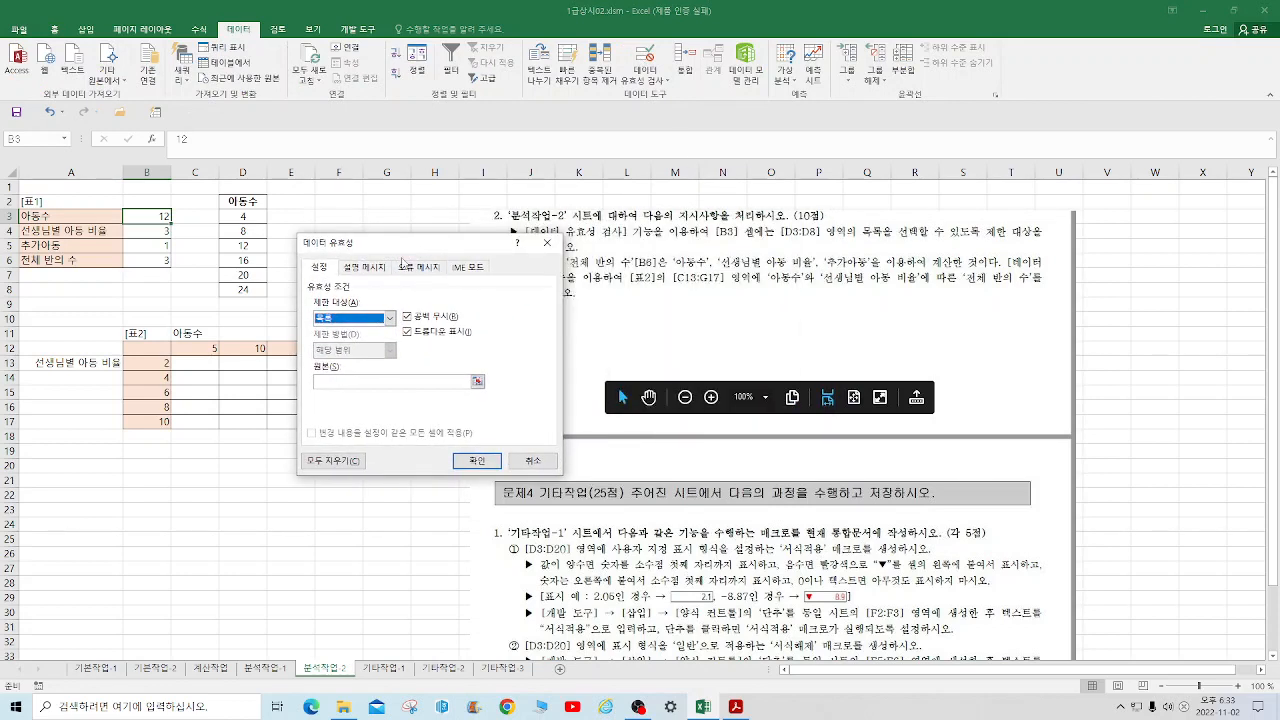
click(349, 382)
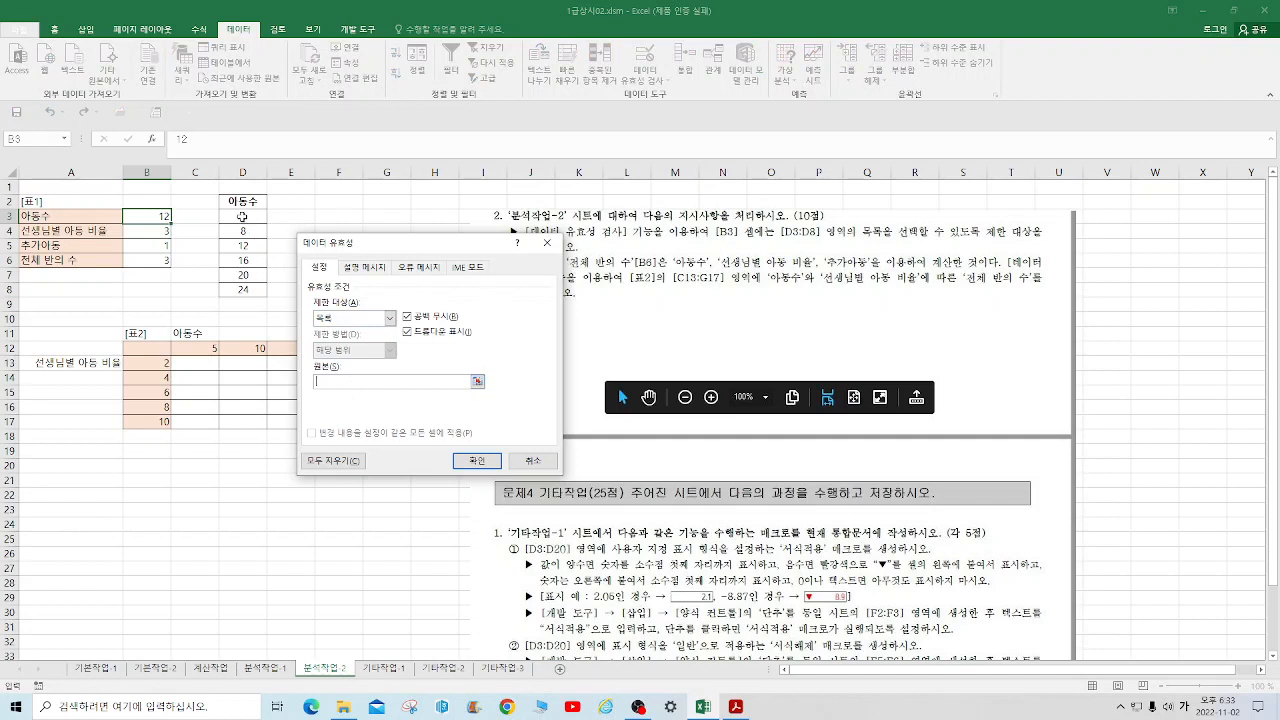
drag(242, 216, 243, 289)
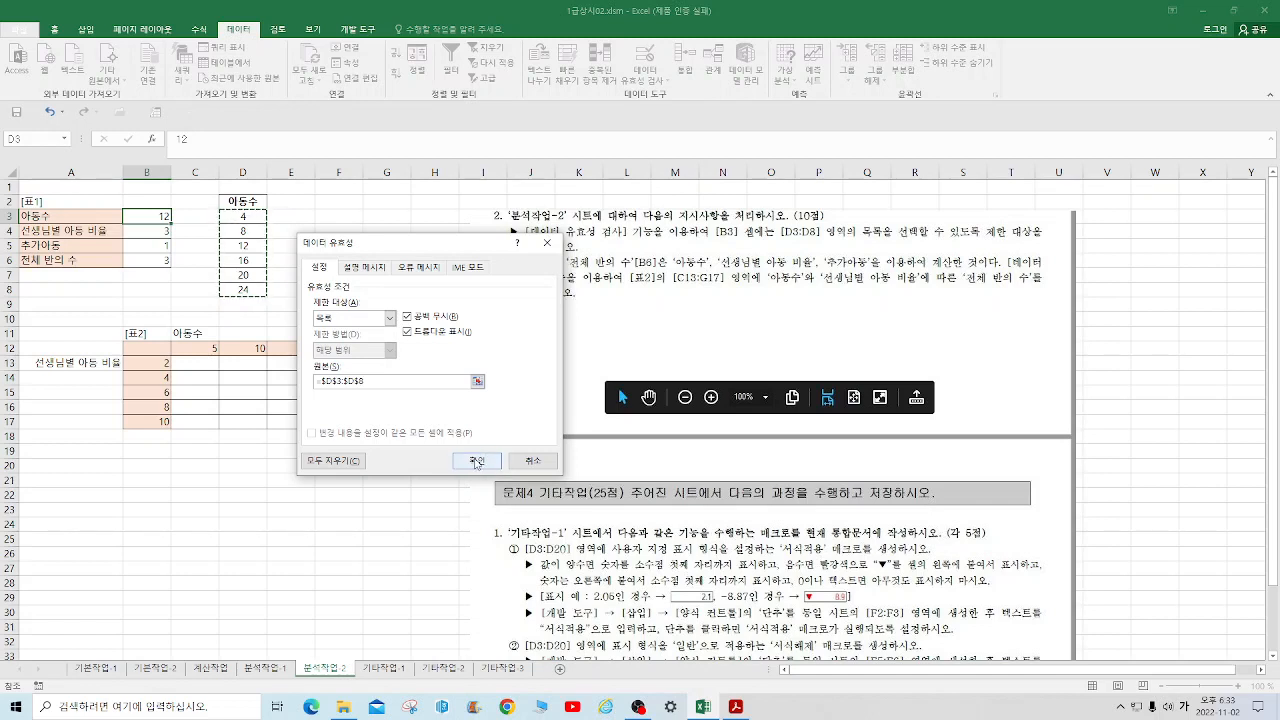
click(476, 462)
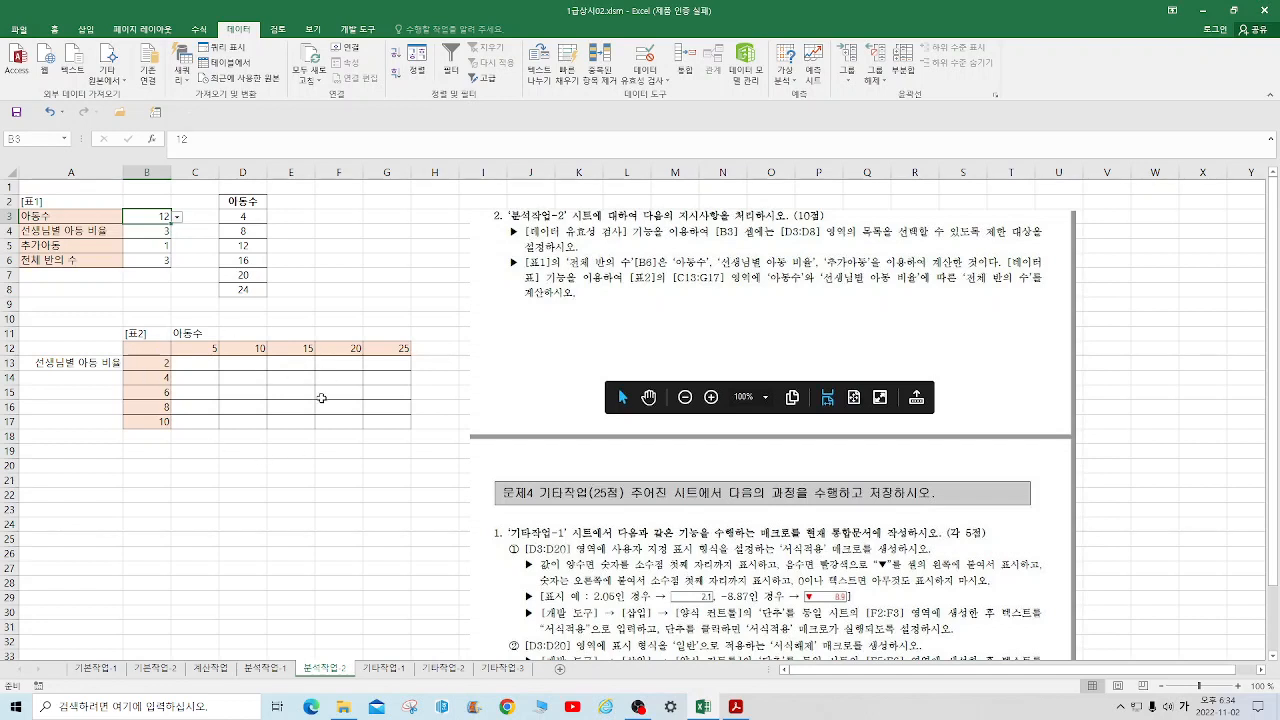
Step: Copy the formula text =ROUND(B3/(B4+B5),0) from cell B6 into cell B12, the corner of [표2]
click(158, 260)
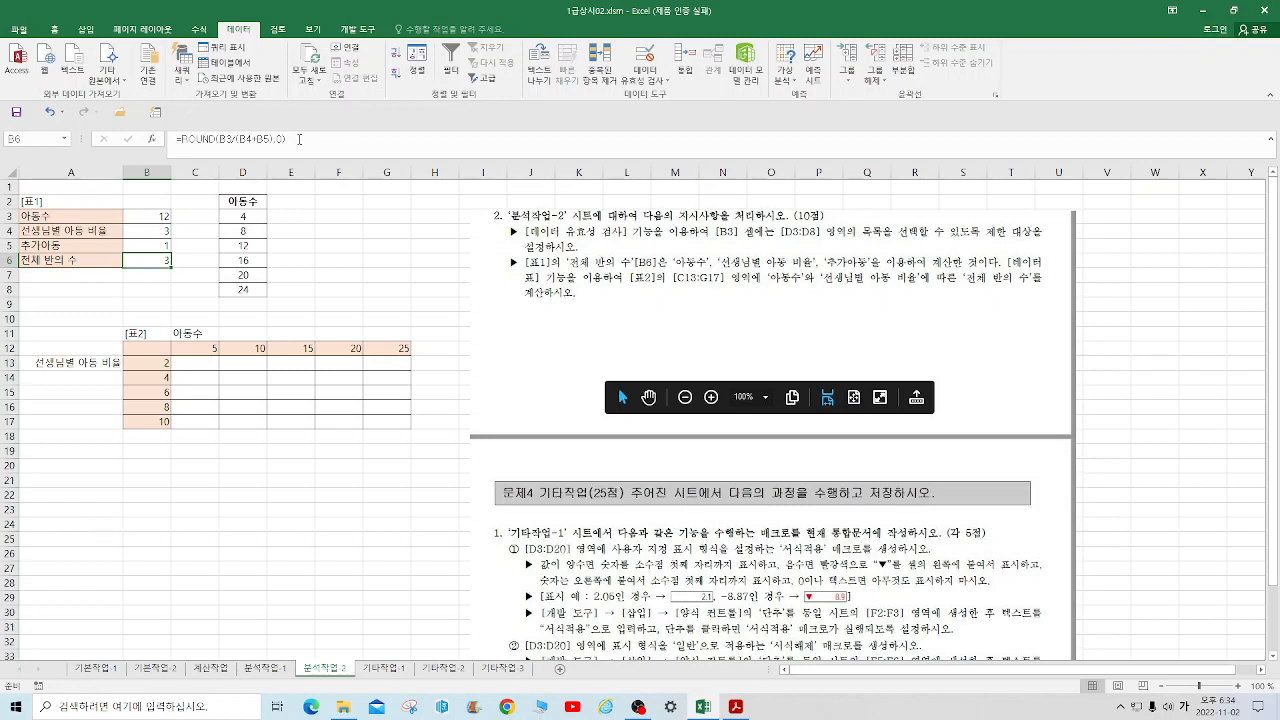
drag(299, 139, 104, 132)
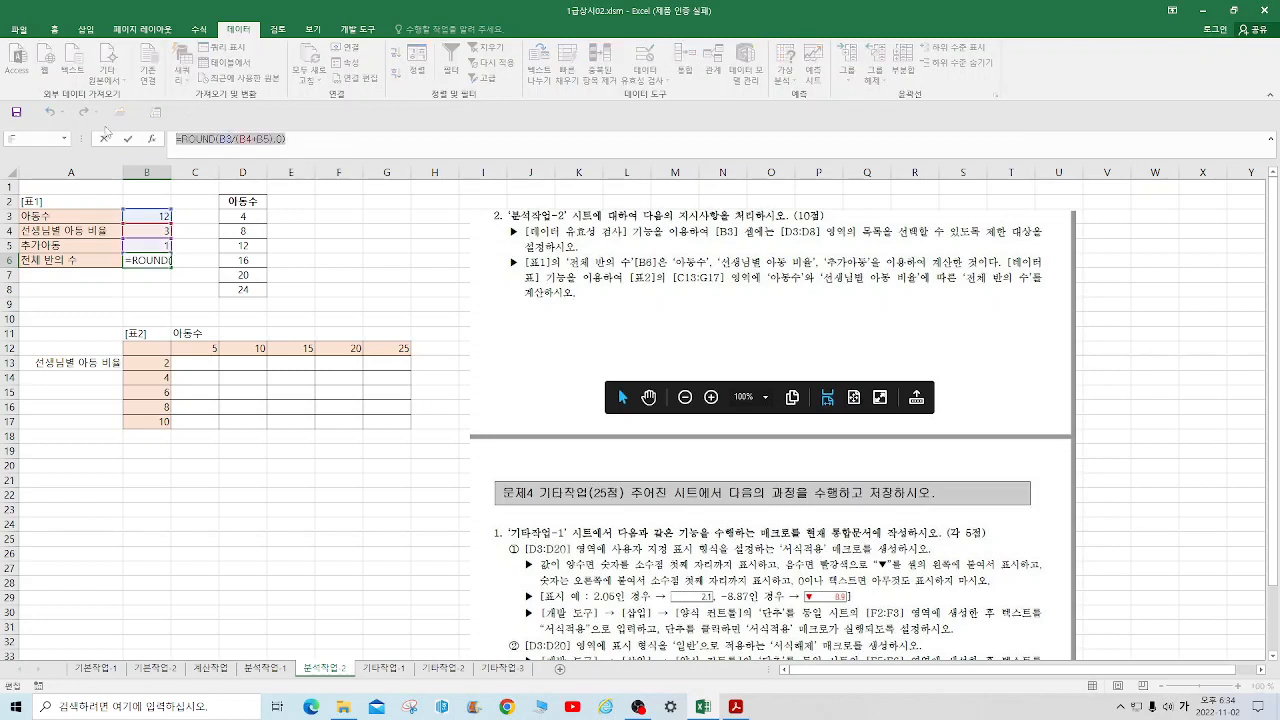
key(ctrl+c)
key(Escape)
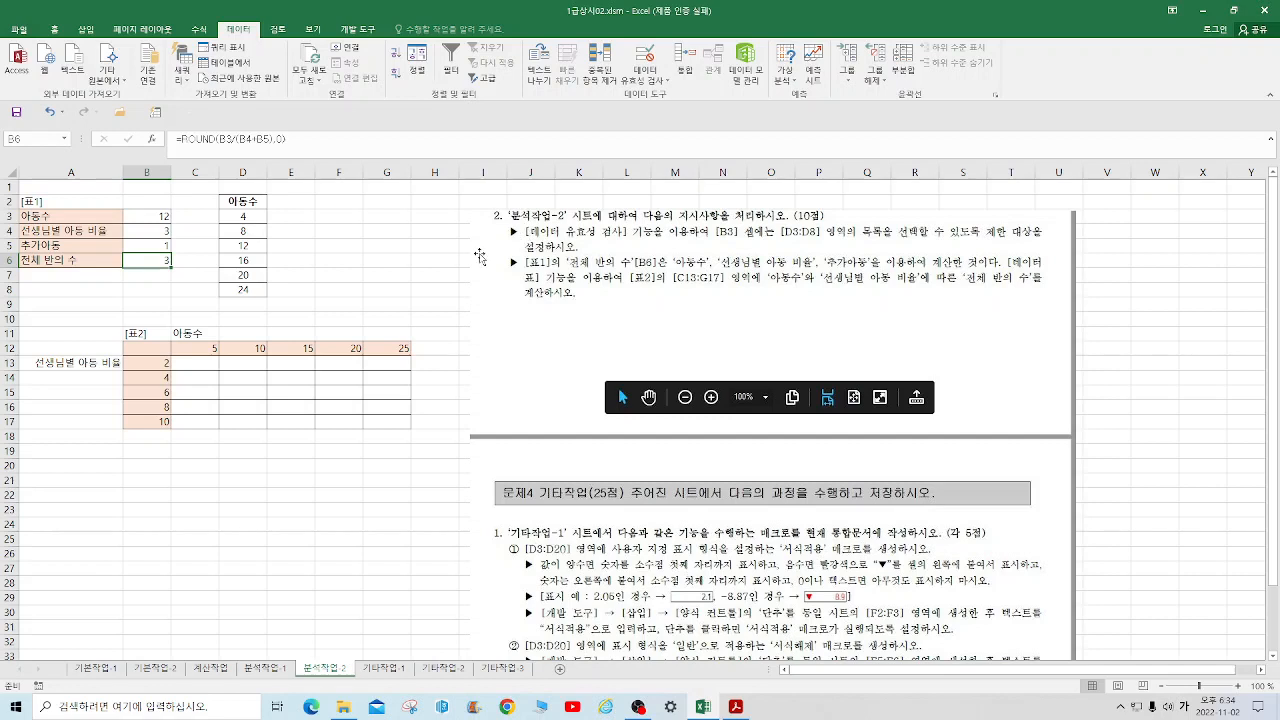
click(147, 348)
key(ctrl+v)
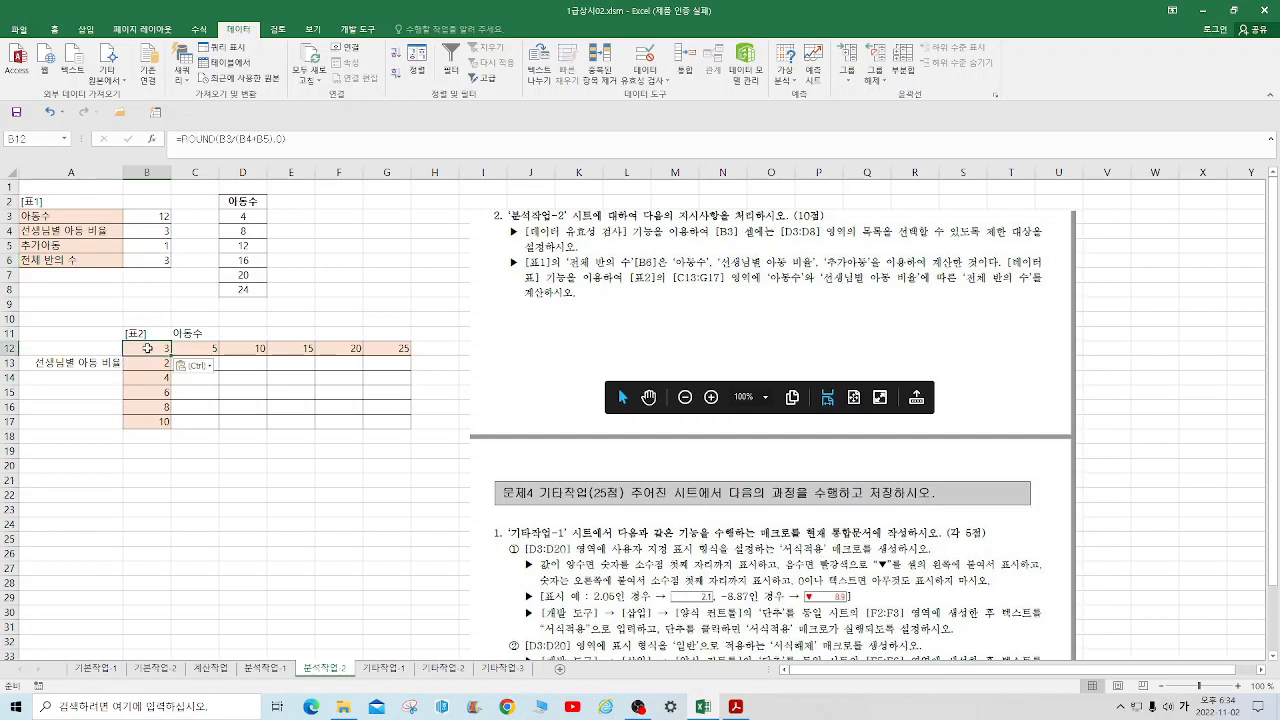
click(243, 483)
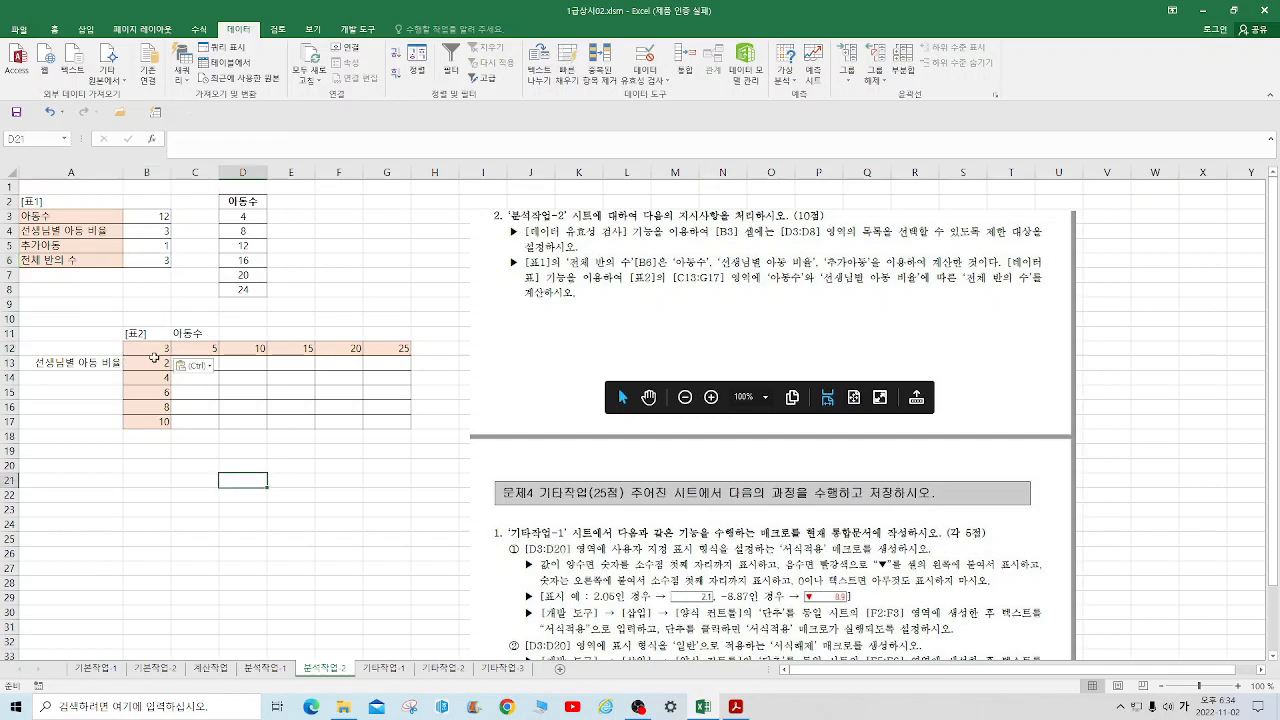
Step: Fill [표2] with a What-If data table over B12:G17, using row input cell $B$3 and column input cell $B$4
drag(152, 350, 375, 419)
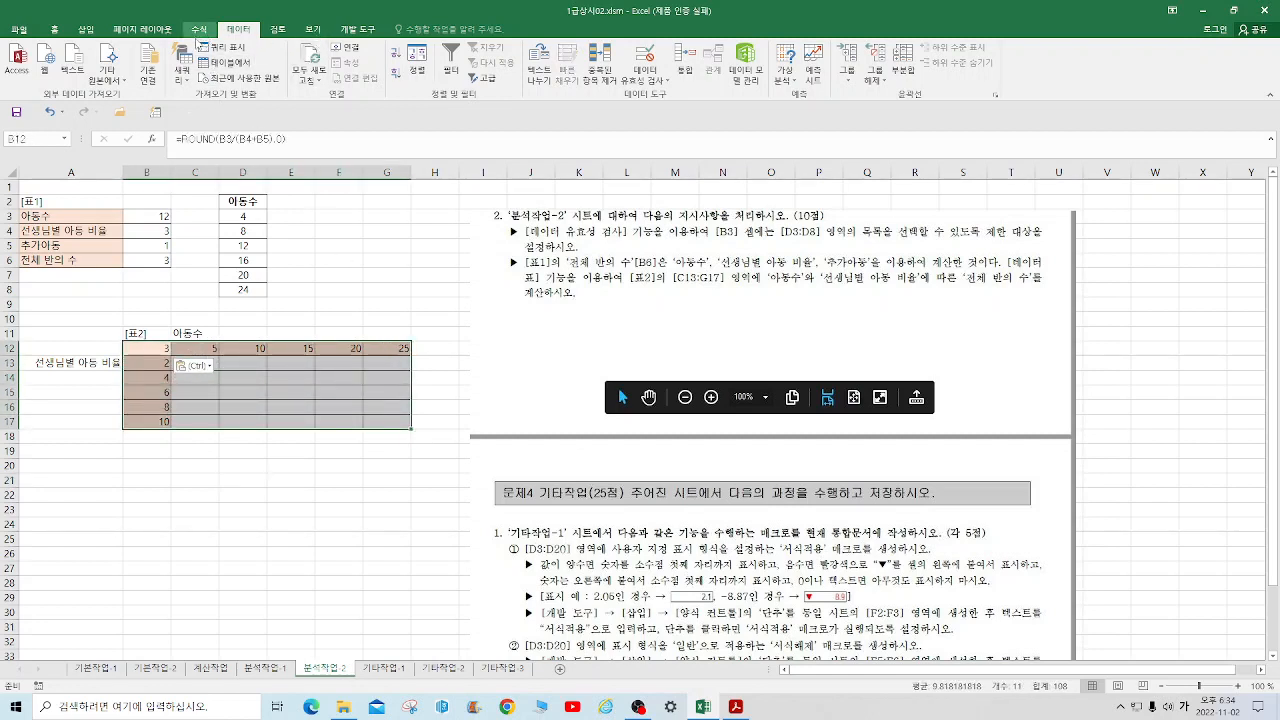
click(787, 85)
click(812, 130)
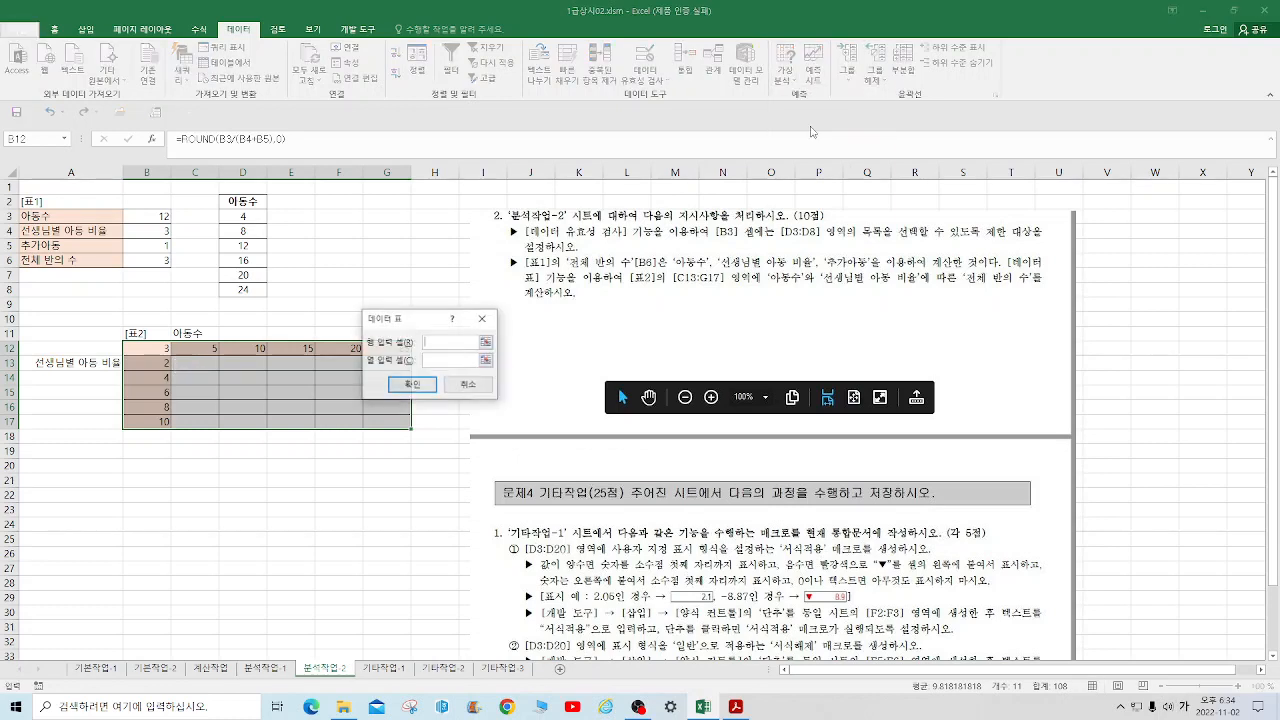
drag(424, 321, 407, 226)
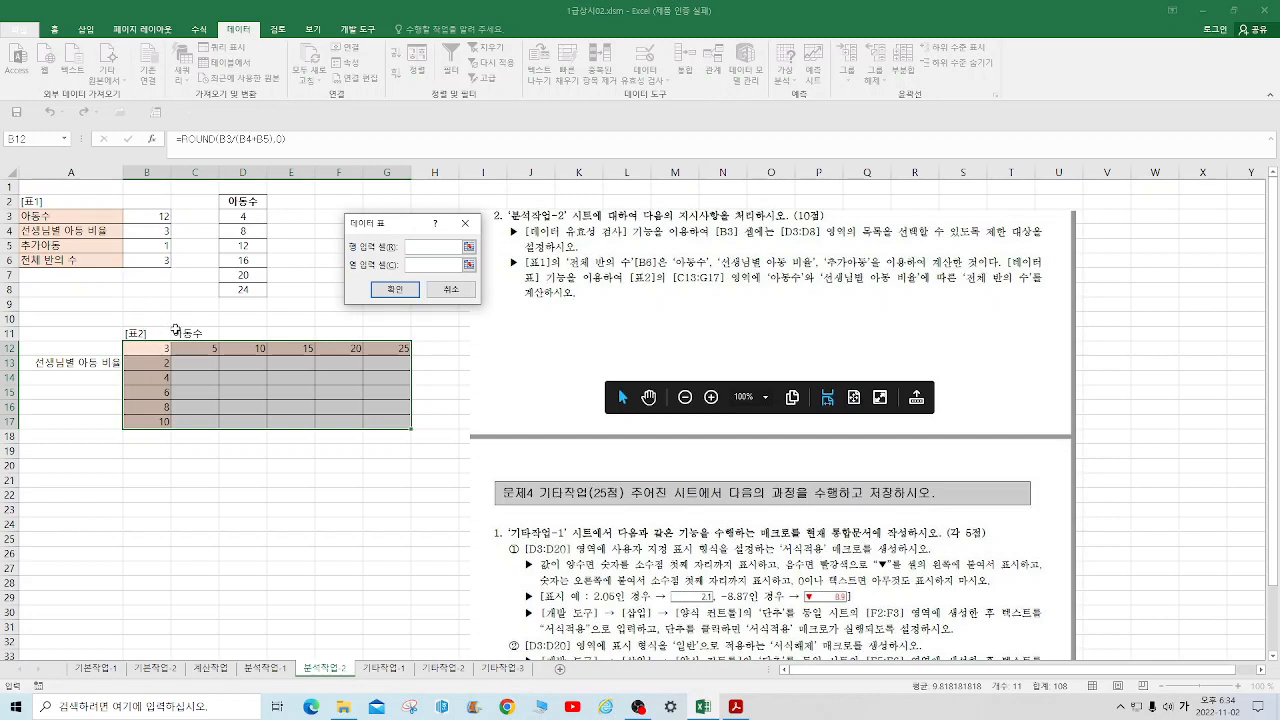
click(149, 217)
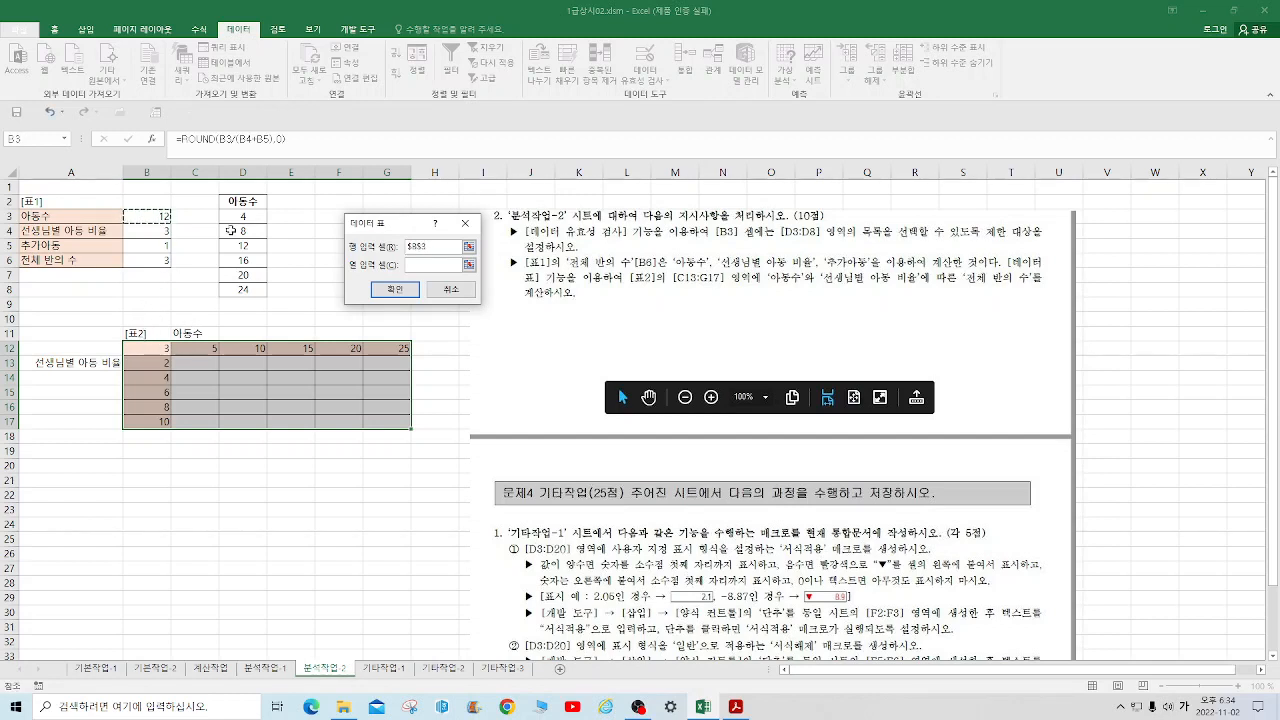
click(419, 262)
click(147, 231)
click(393, 290)
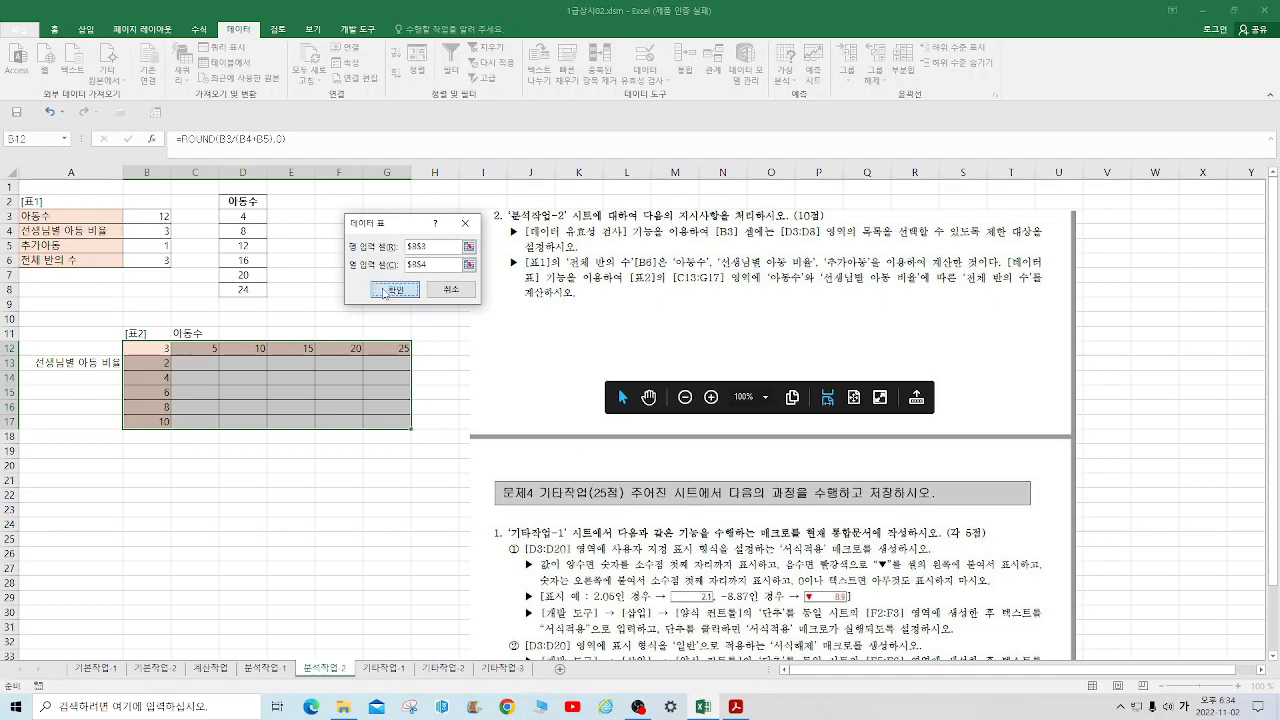
click(298, 541)
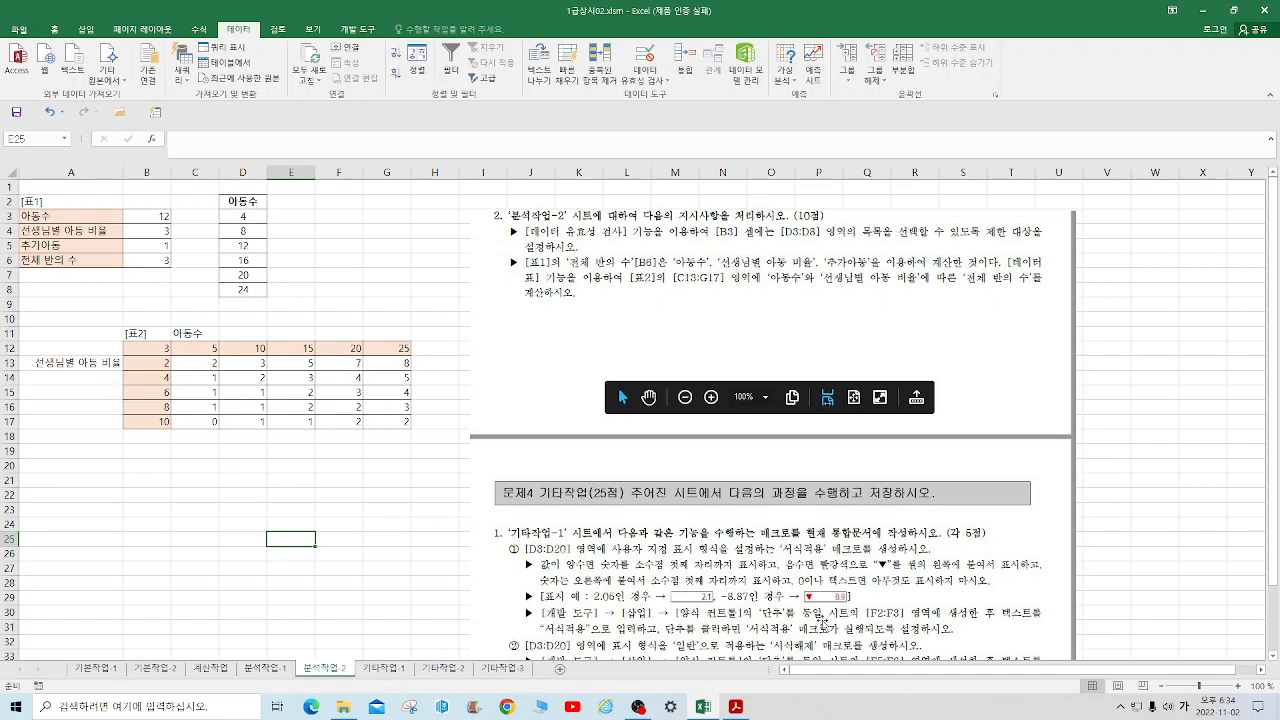
Step: Cut the question picture from the 분석작업-2 sheet and paste it on the 기타작업-1 sheet
click(990, 548)
right_click(990, 548)
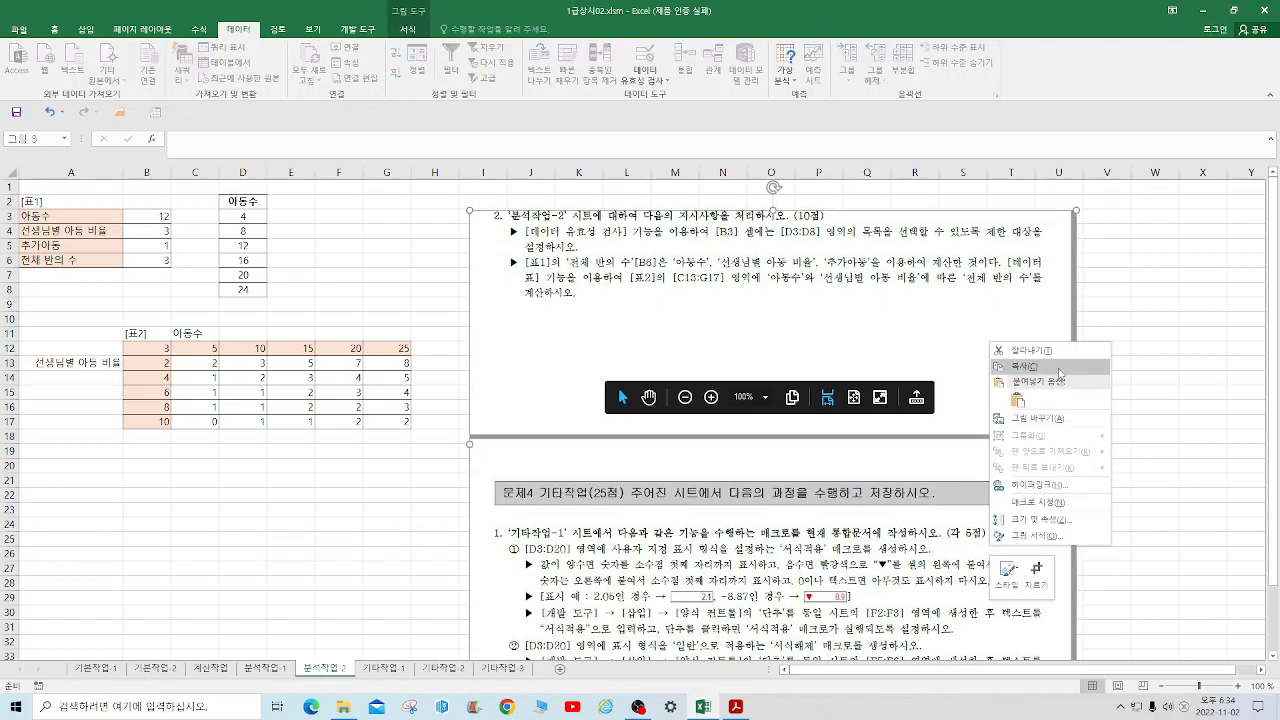
click(1048, 354)
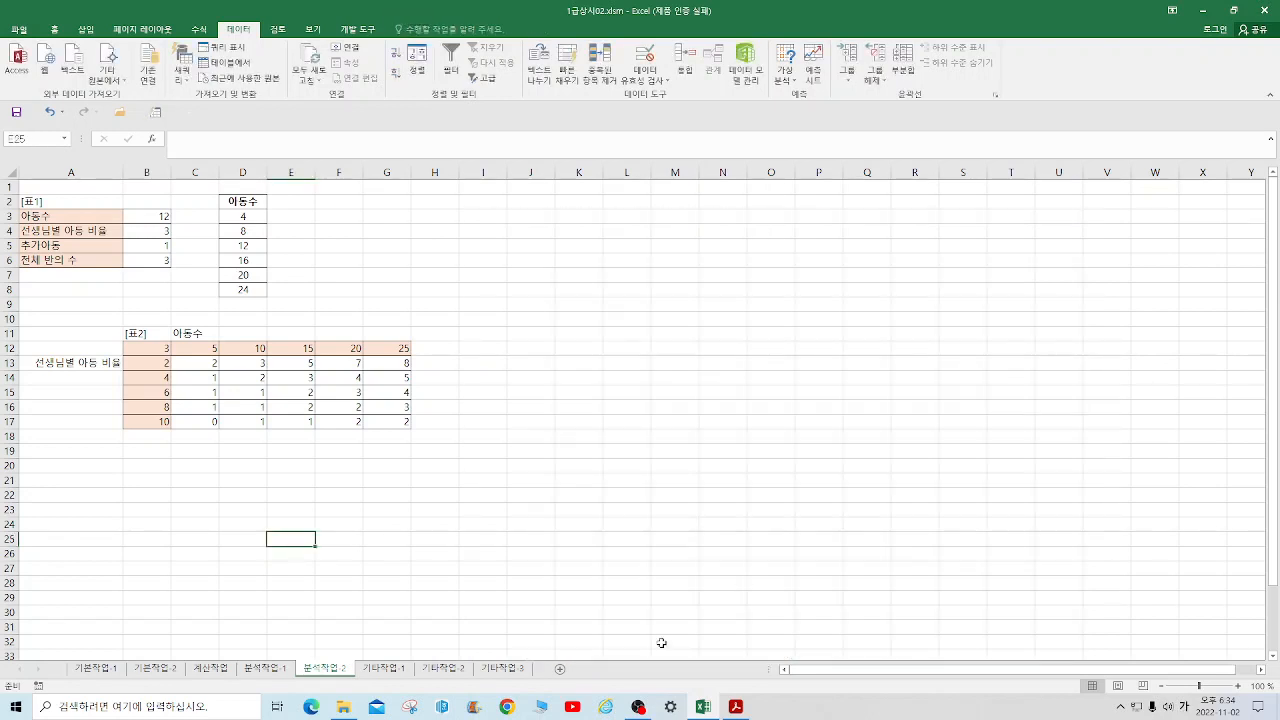
click(386, 668)
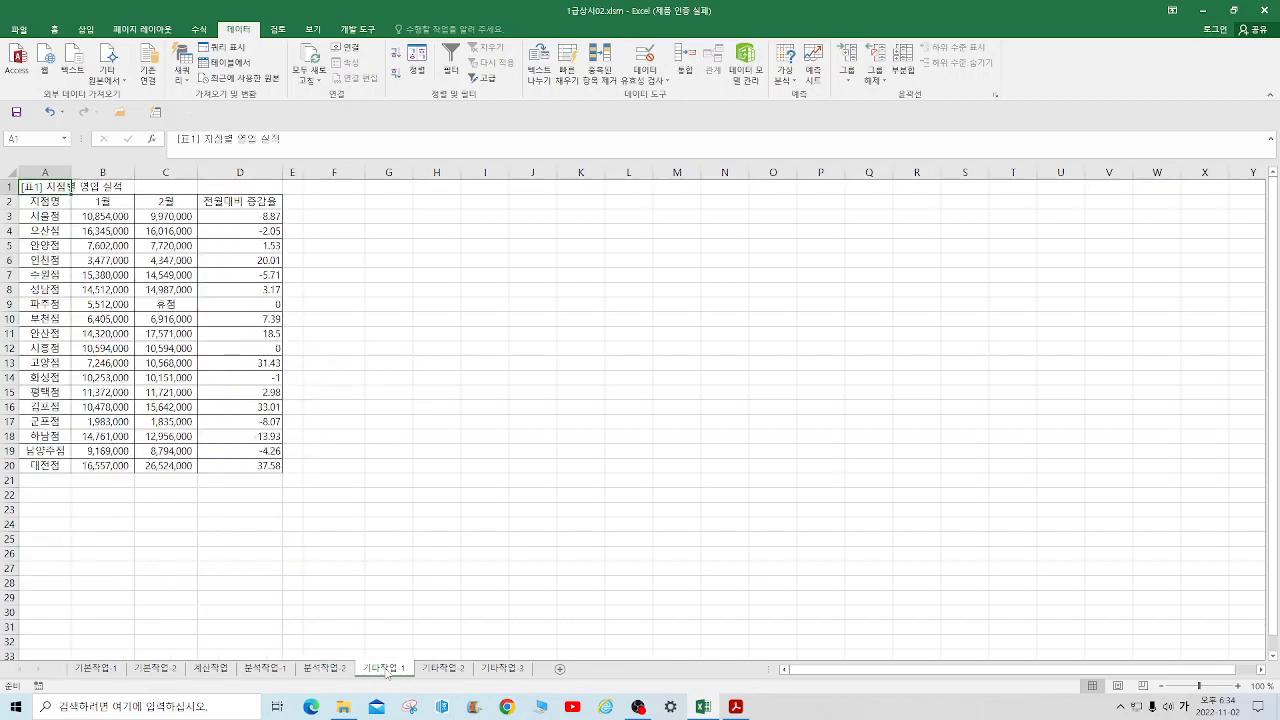
right_click(546, 245)
click(576, 303)
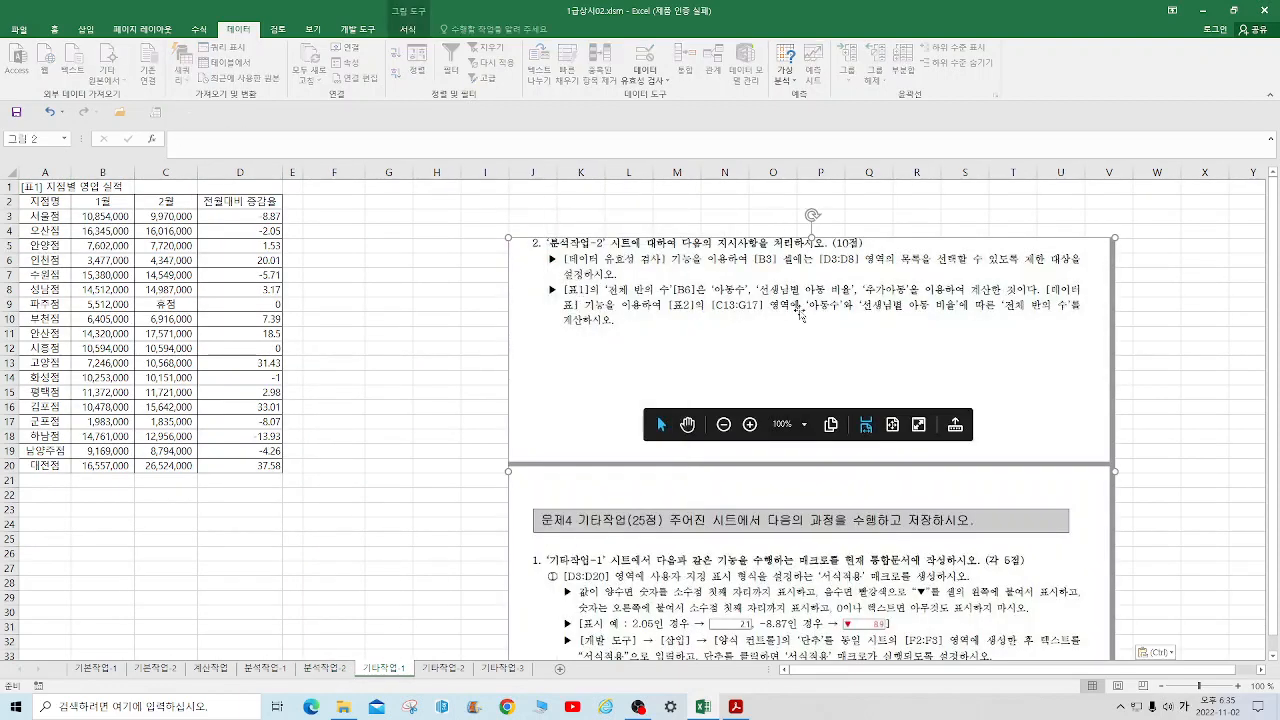
Step: Crop away the picture's upper part down to just above the 문제4 기타작업 heading
click(408, 29)
click(1129, 60)
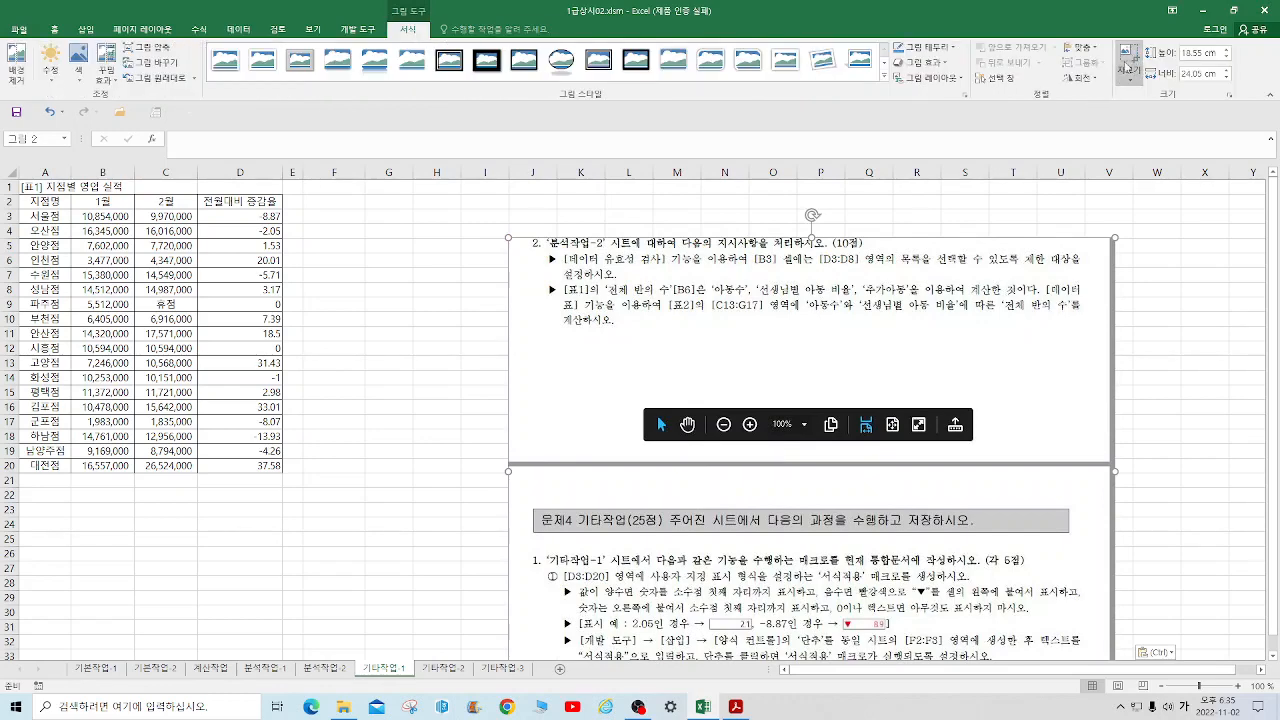
drag(807, 241, 804, 494)
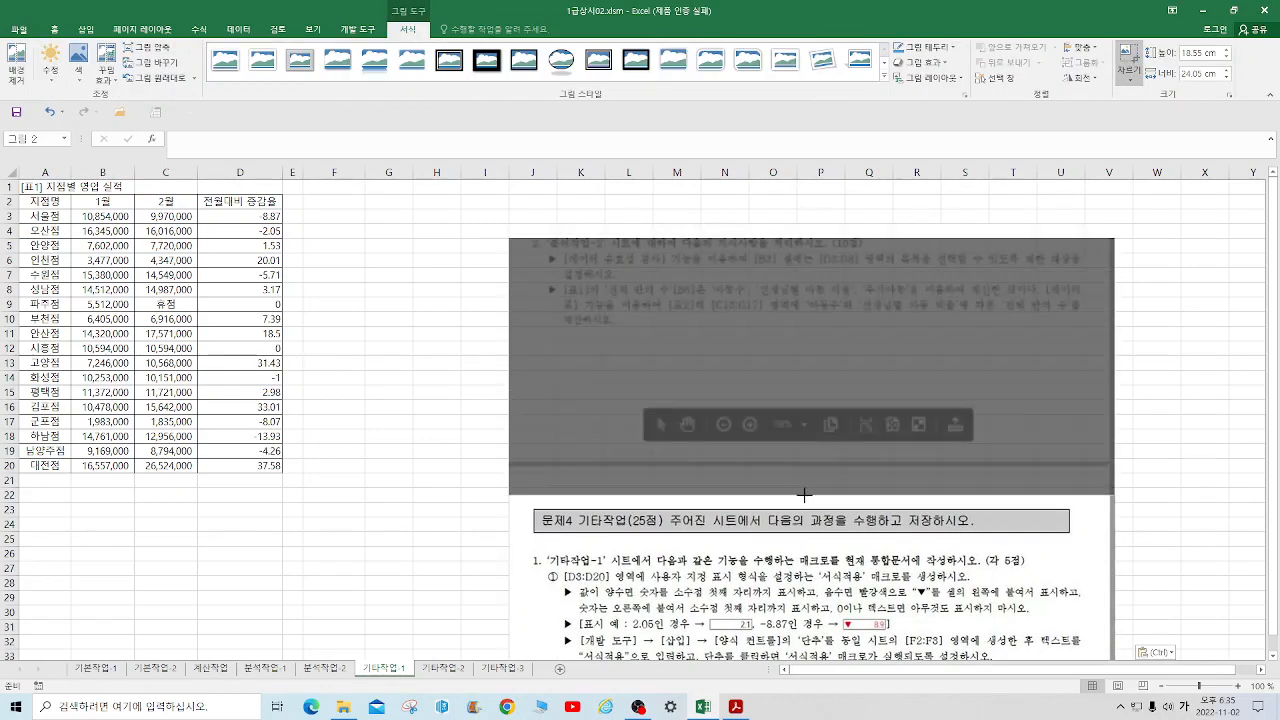
click(1244, 496)
Step: Move the cropped picture up beside the table, starting at about H3, and stretch its height to 11.91 cm
drag(1001, 570, 929, 286)
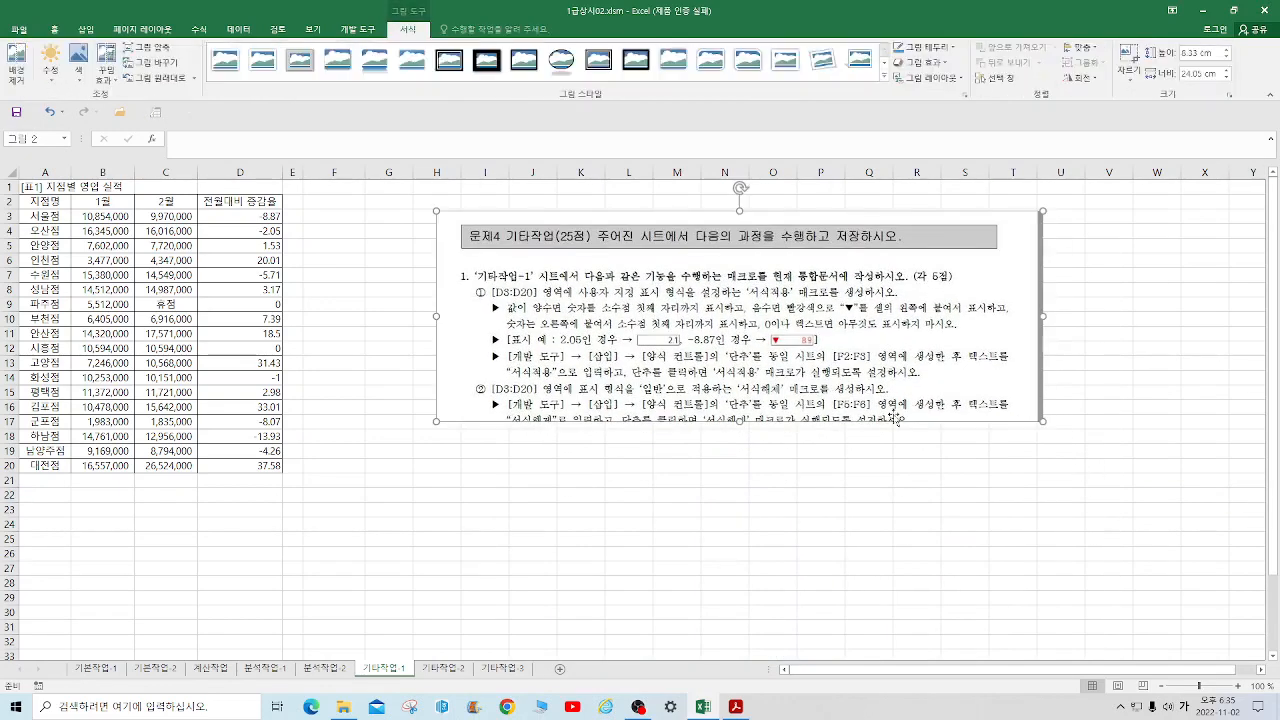
drag(741, 421, 741, 512)
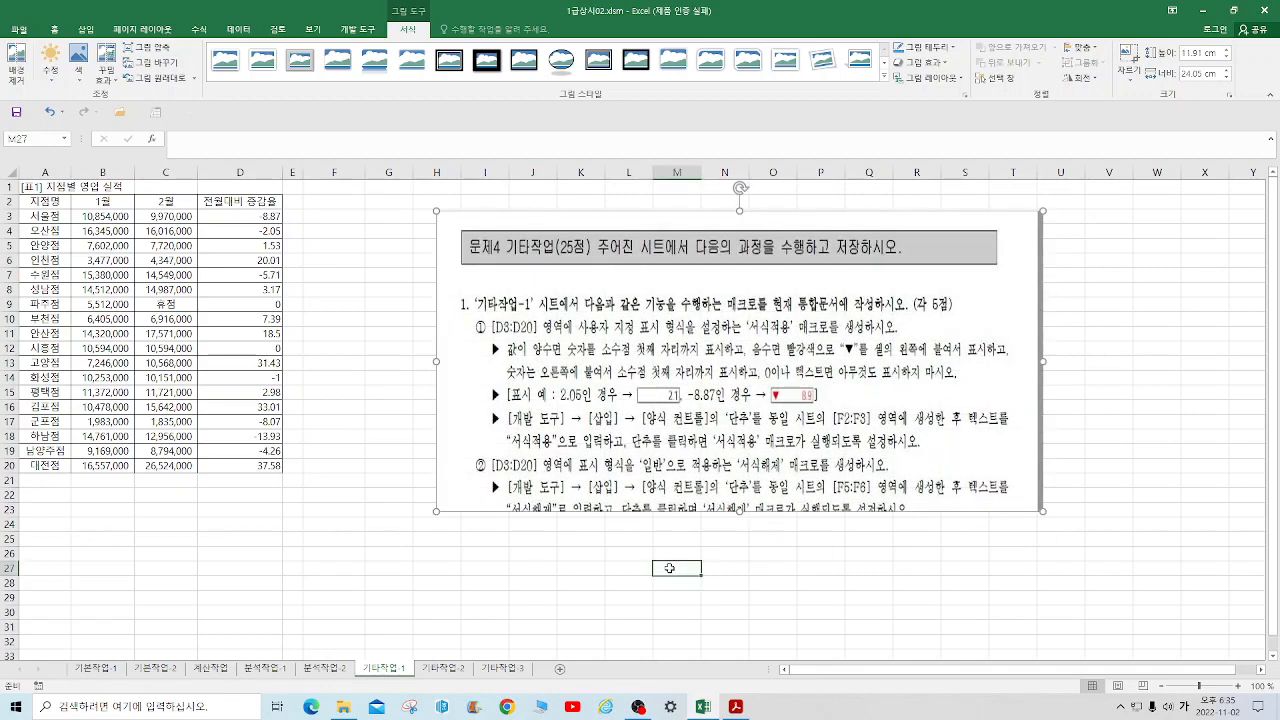
click(670, 568)
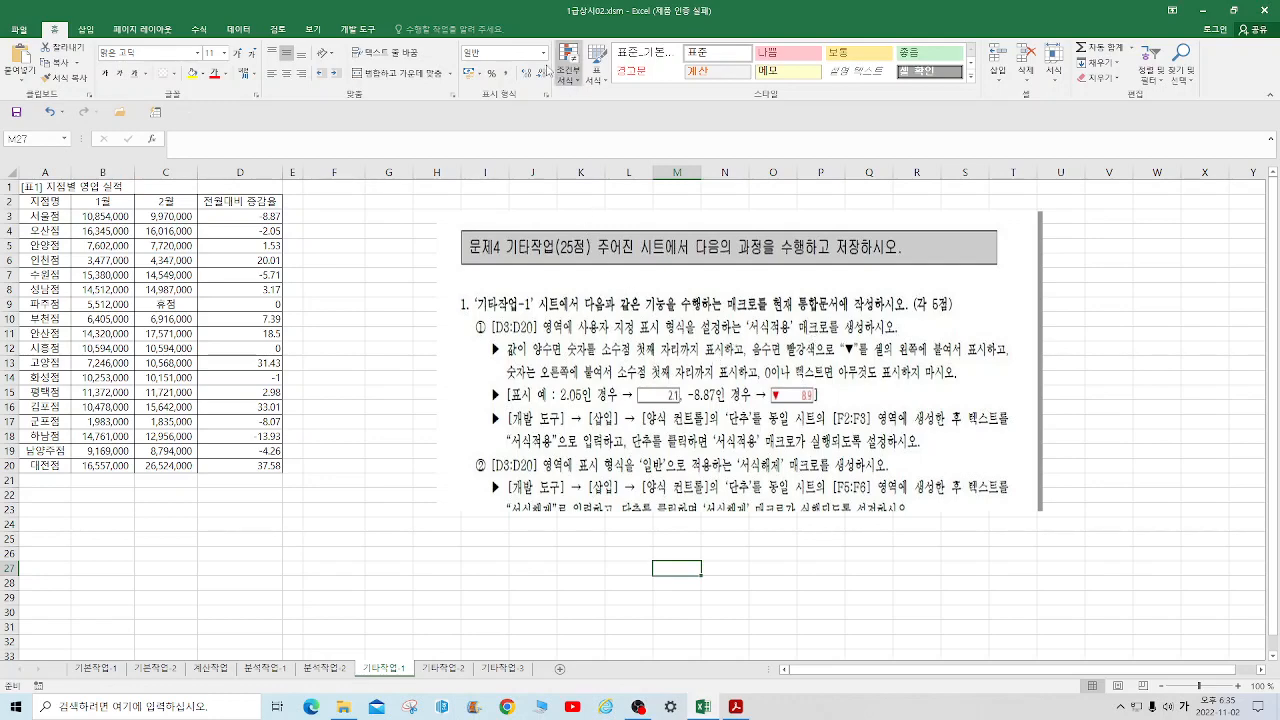
Step: Start recording a macro named 서식적용, stored in the current workbook
click(357, 29)
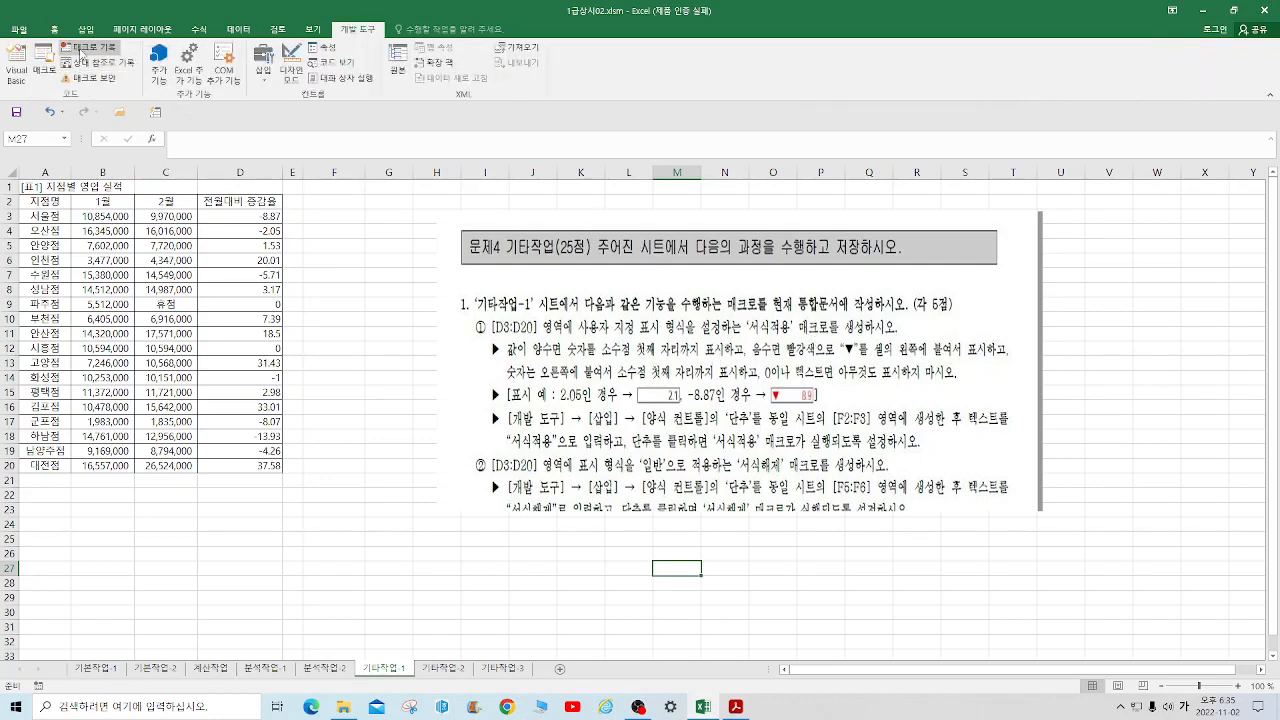
click(80, 48)
text(ㅅ)
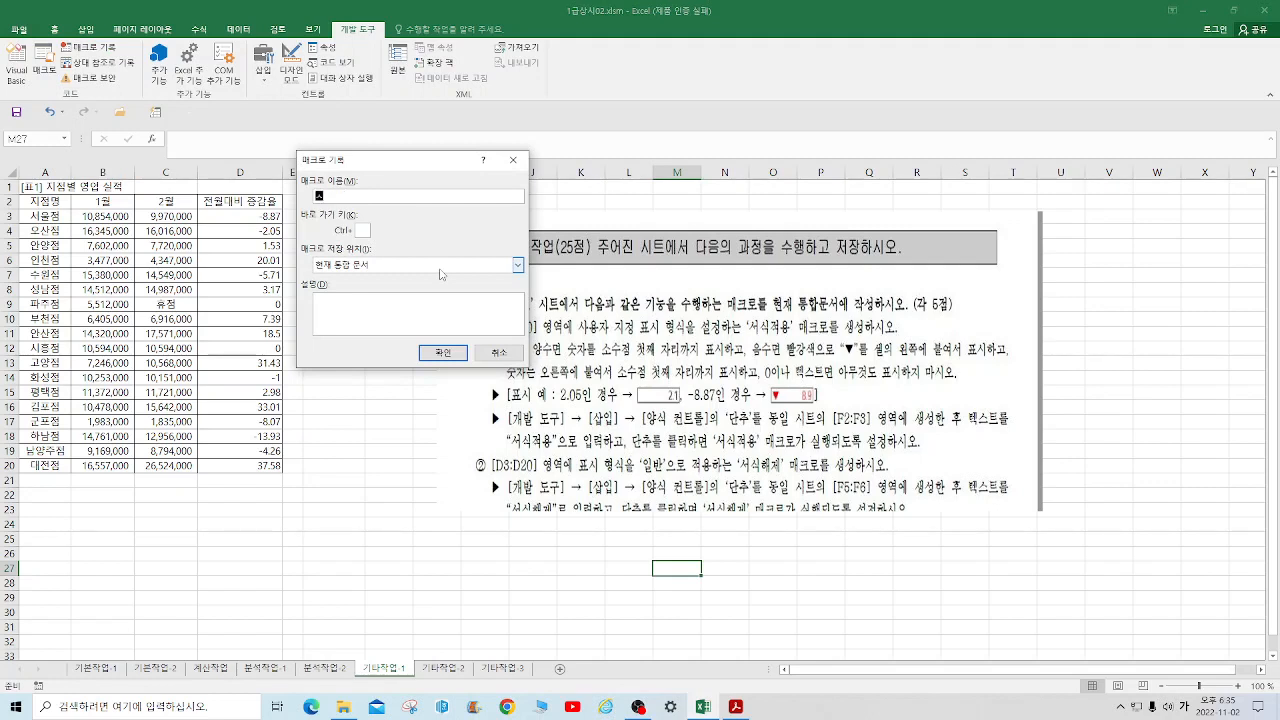
text(식적용)
key(Return)
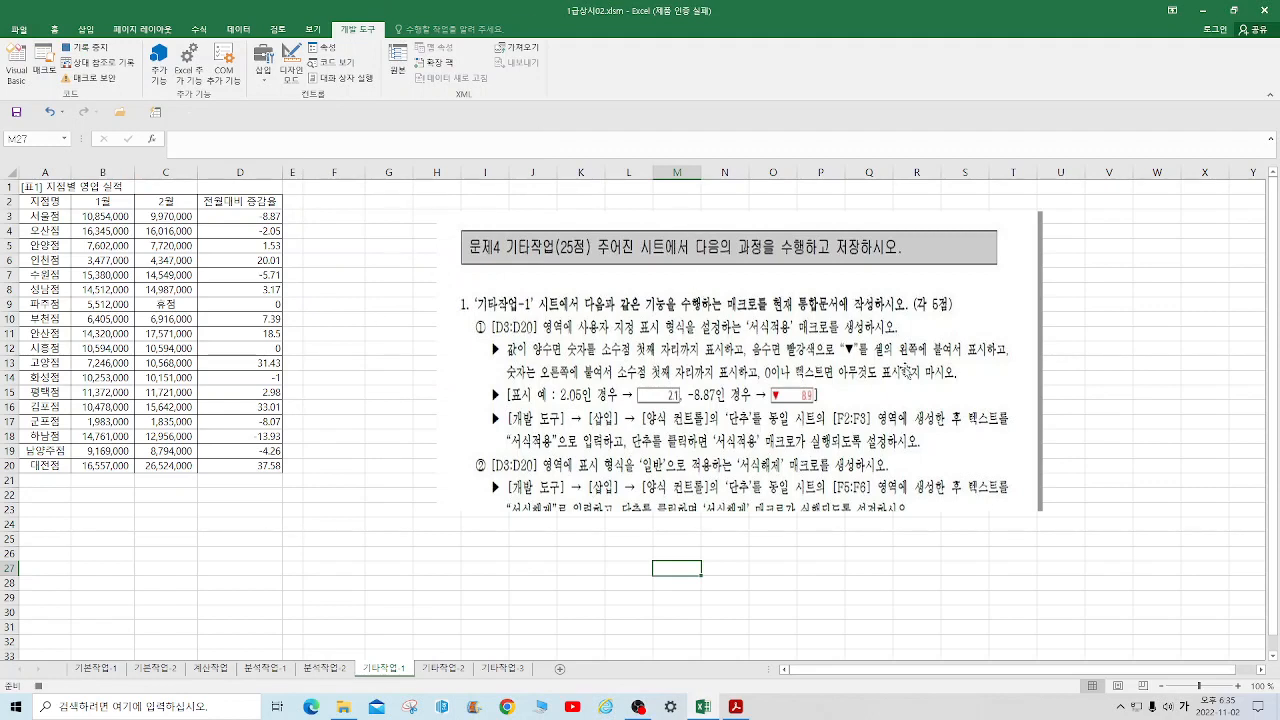
Step: Begin a custom number format for D3:D20, using 0.0 as its positive section
drag(232, 217, 246, 475)
click(342, 266)
drag(240, 217, 247, 466)
right_click(264, 291)
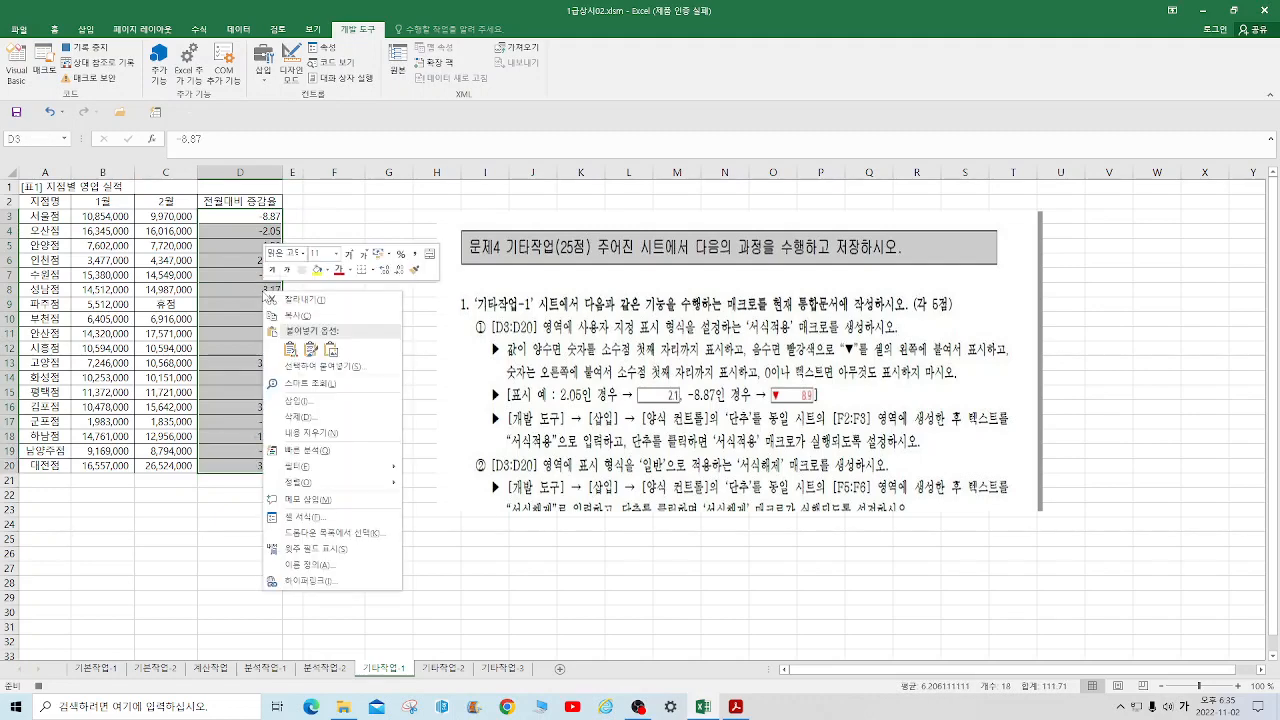
click(292, 516)
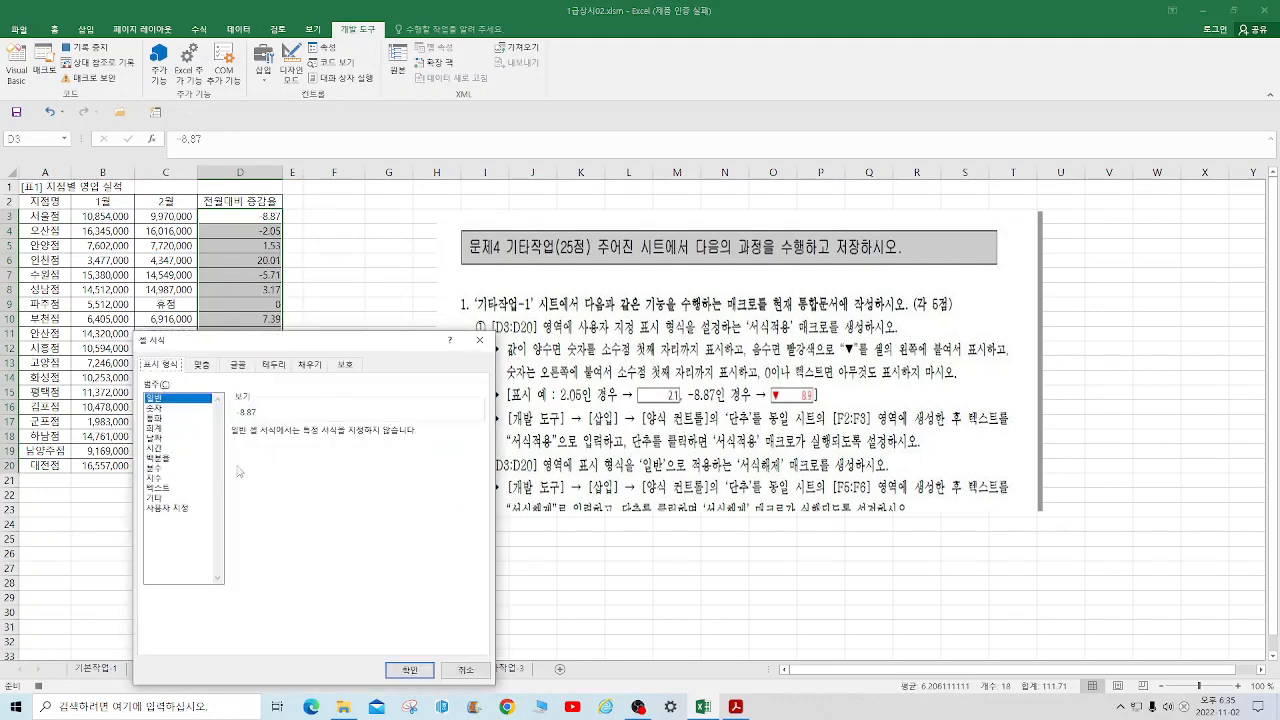
click(167, 508)
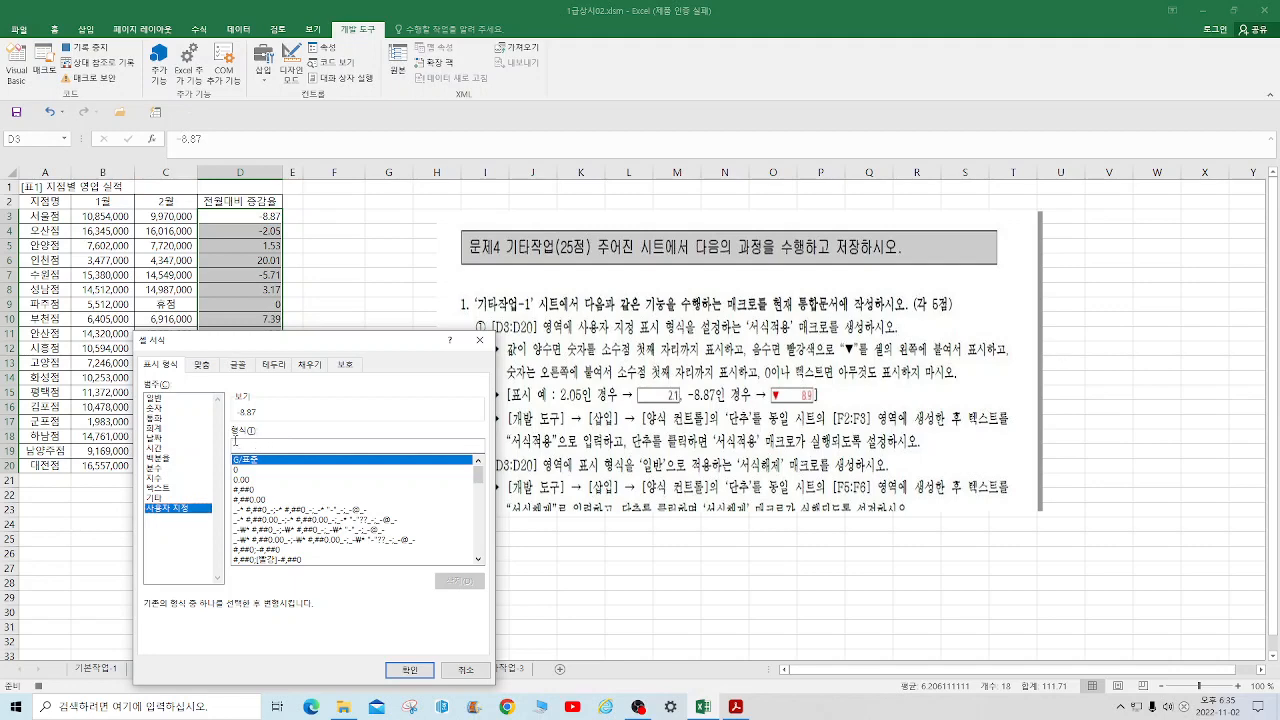
drag(312, 349, 280, 167)
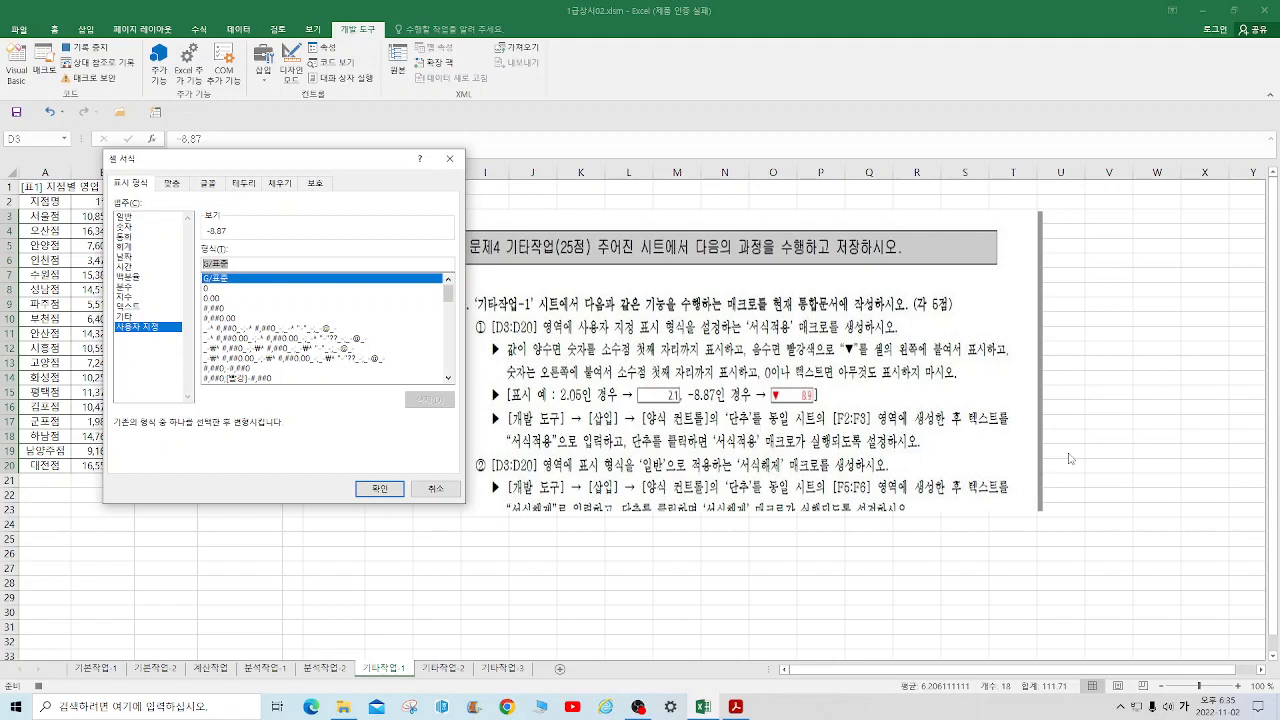
text(0)
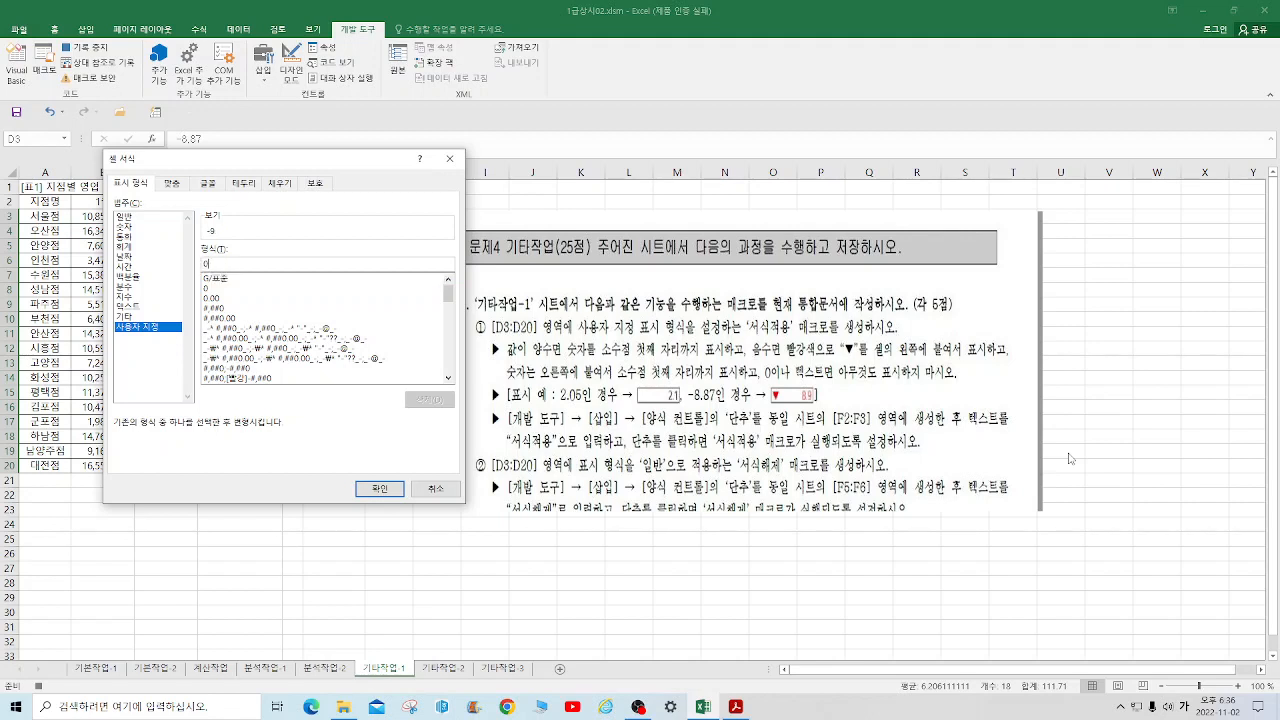
text(.0;ㅁ)
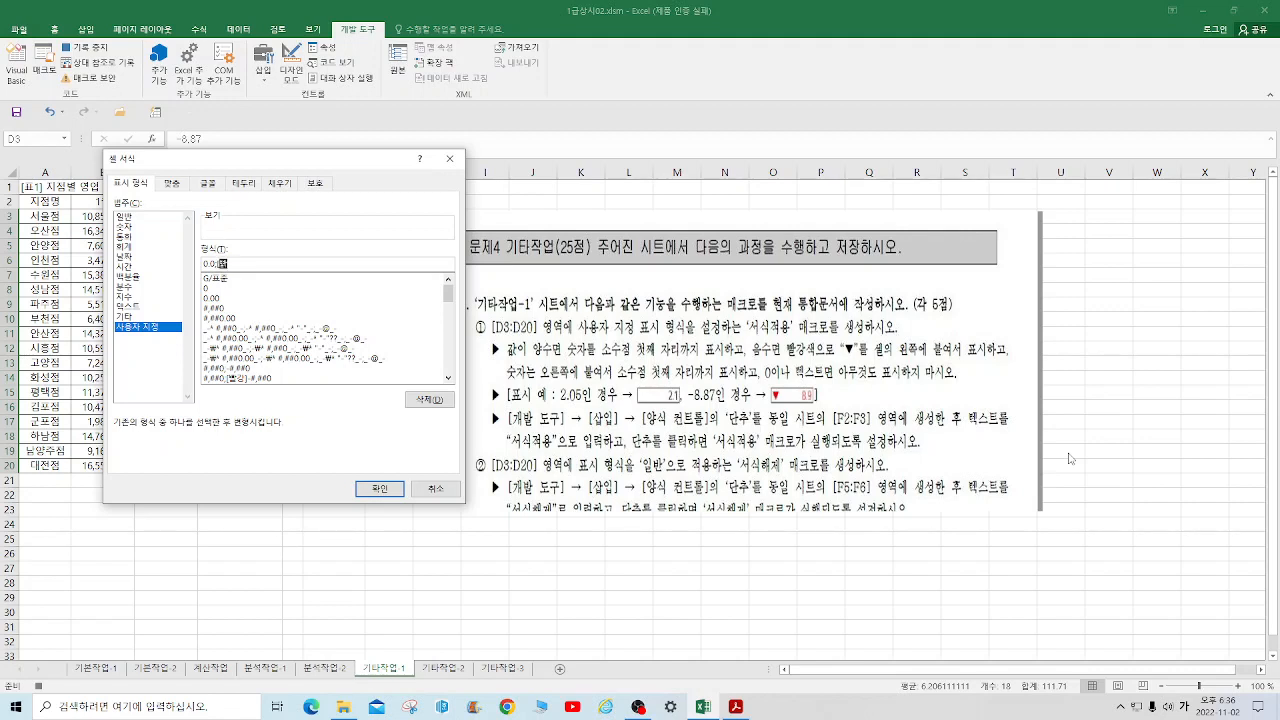
Step: Add the negative section [빨강]"▼"0.0 and a blank zero section, apply the format, and stop recording the macro
text(빨강]"ㅁ)
key(Hangul_Hanja)
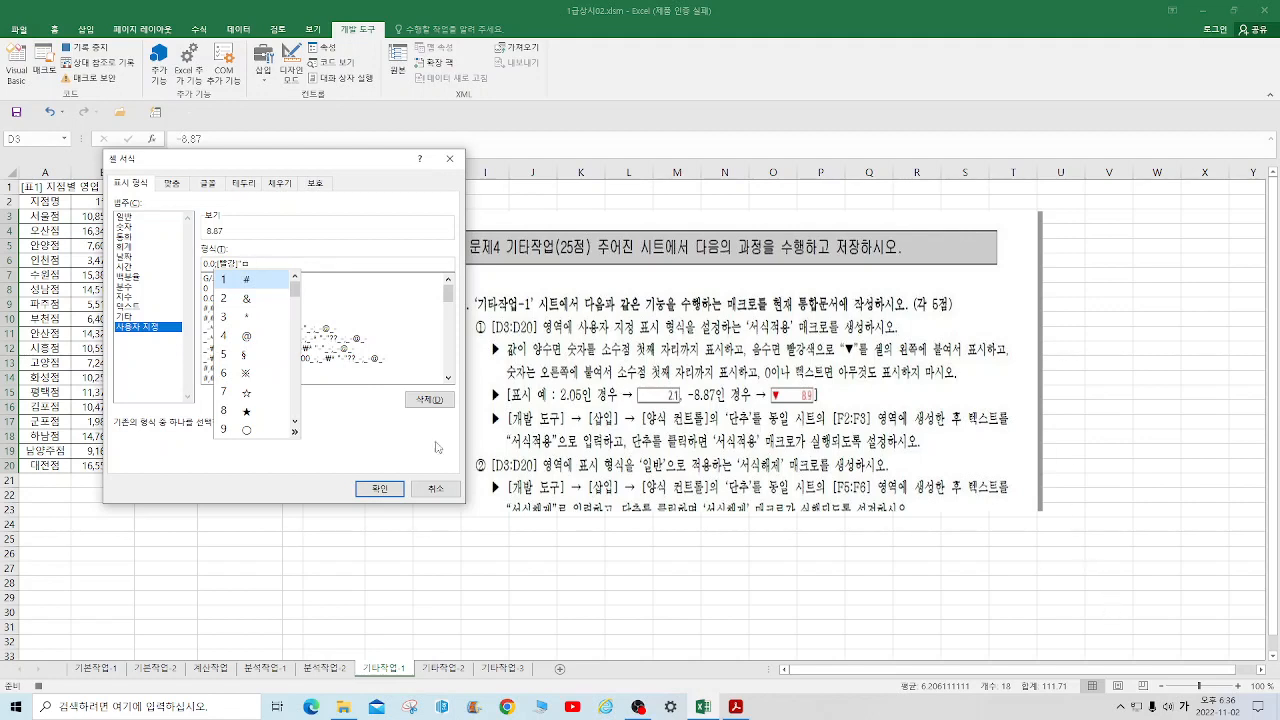
click(295, 431)
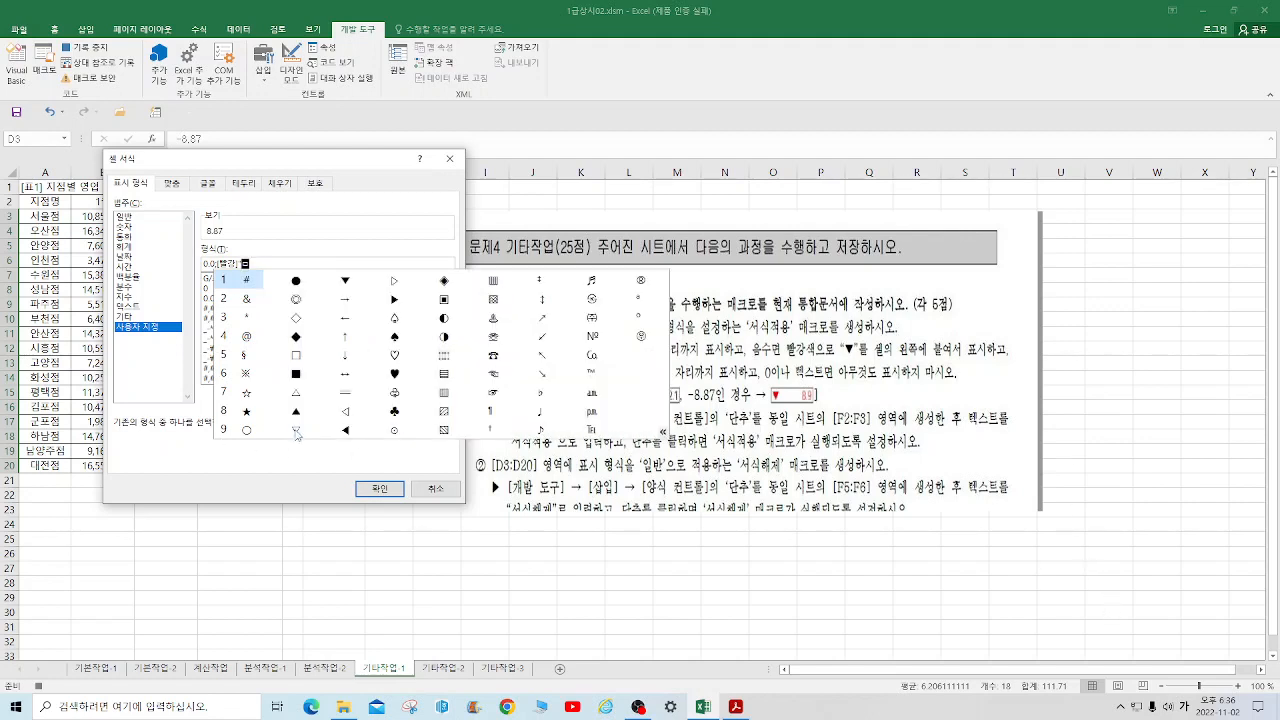
click(345, 280)
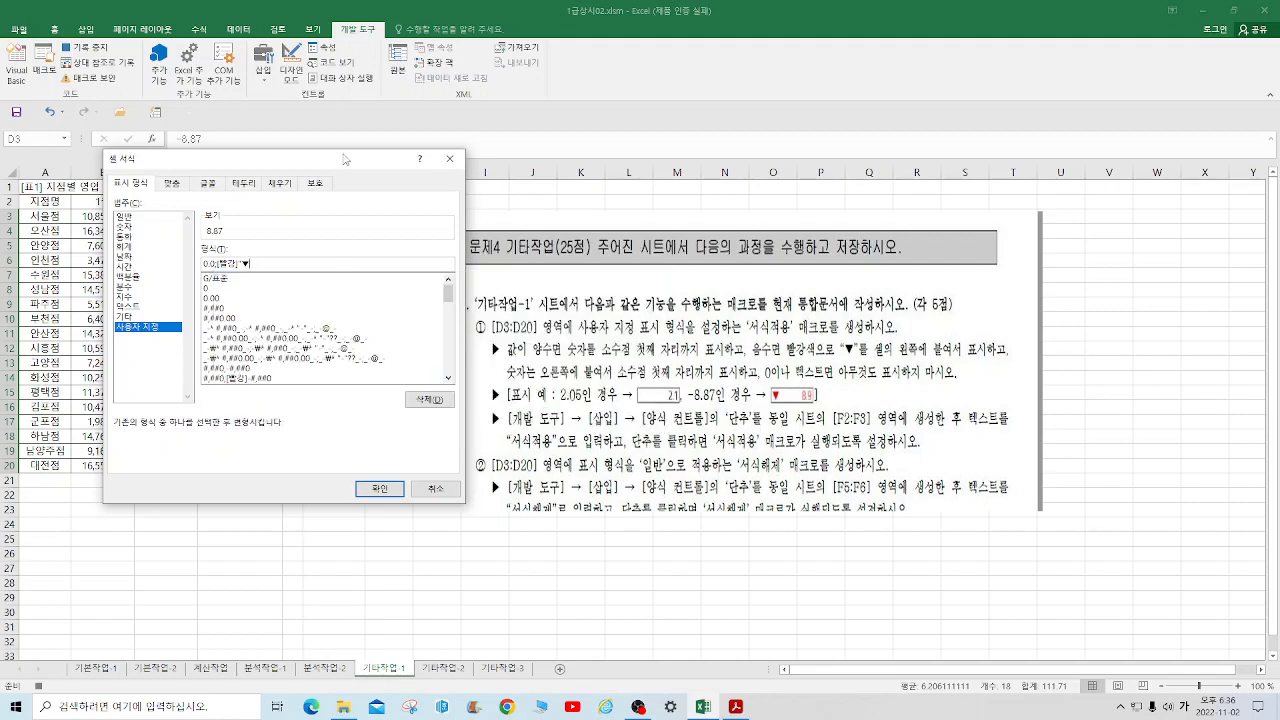
text(")
key(BackSpace)
text(;)
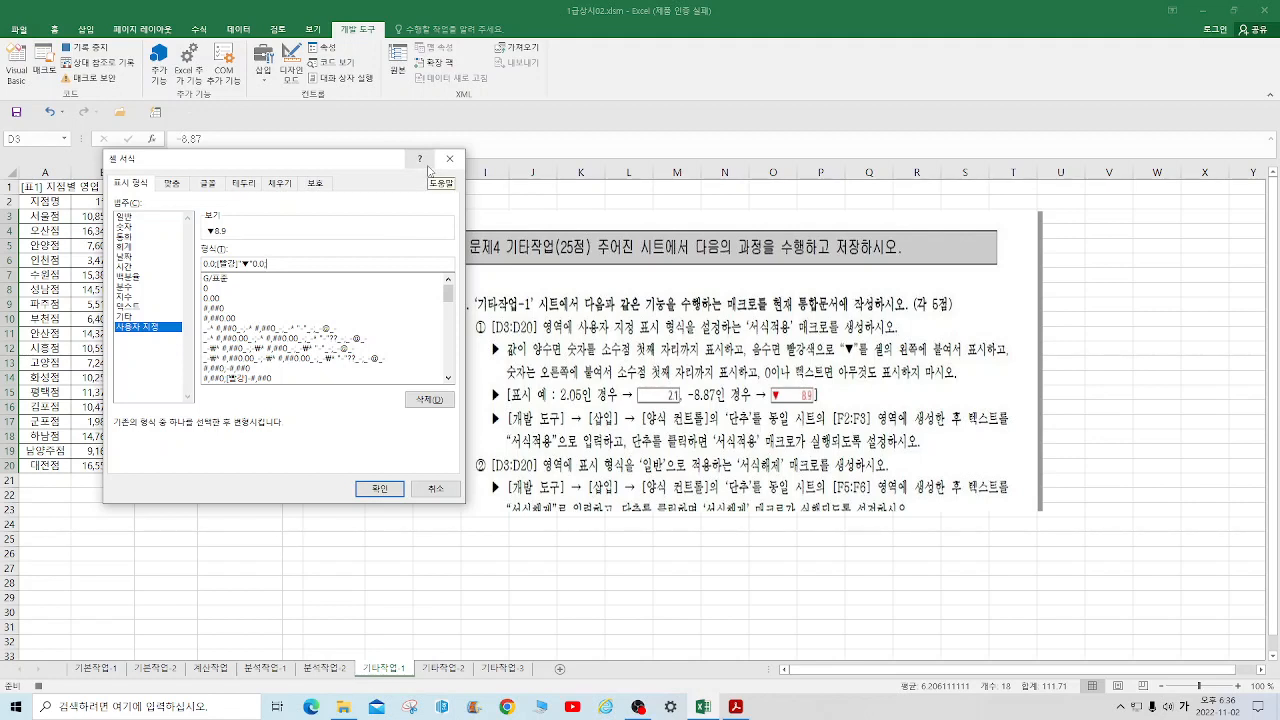
text(")
click(393, 494)
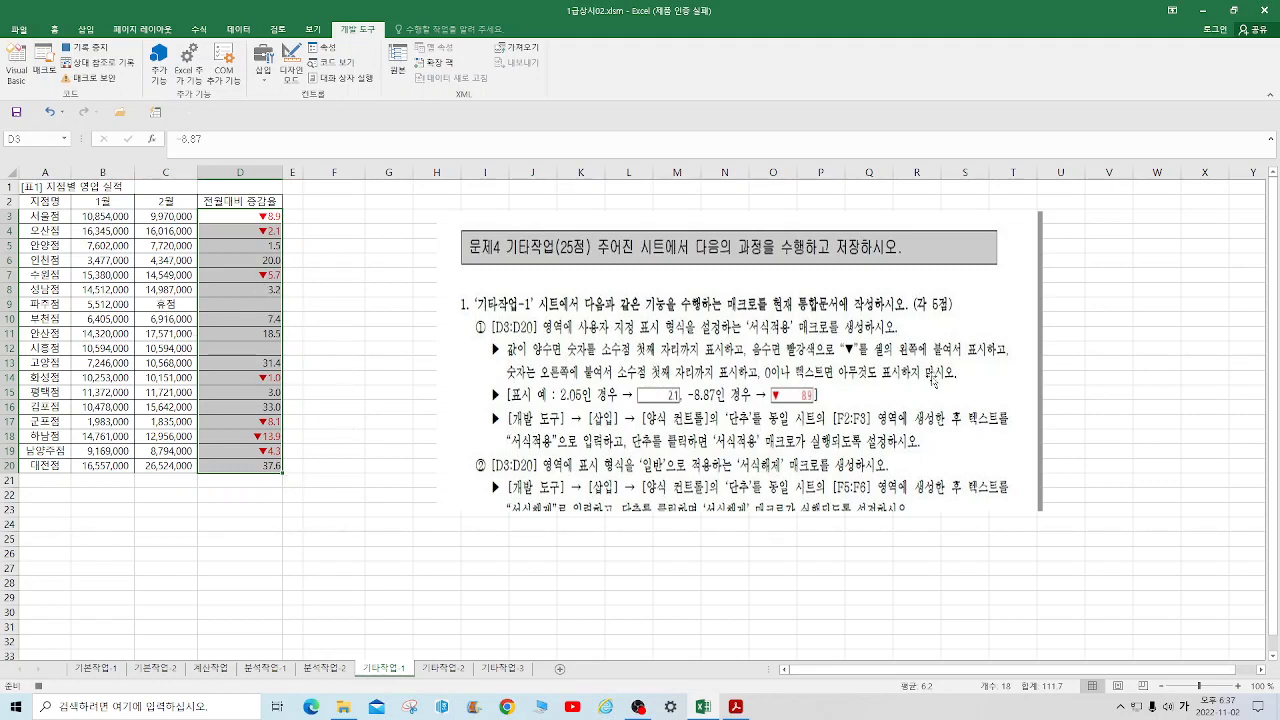
click(400, 288)
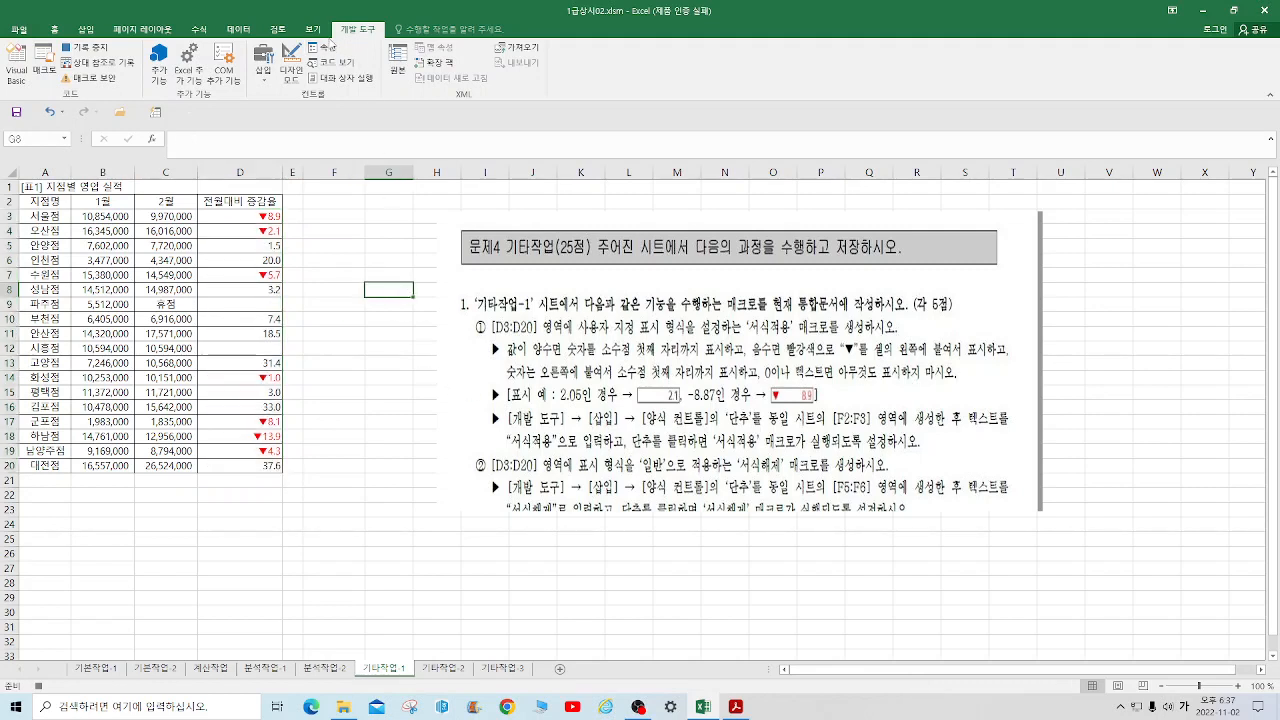
click(85, 47)
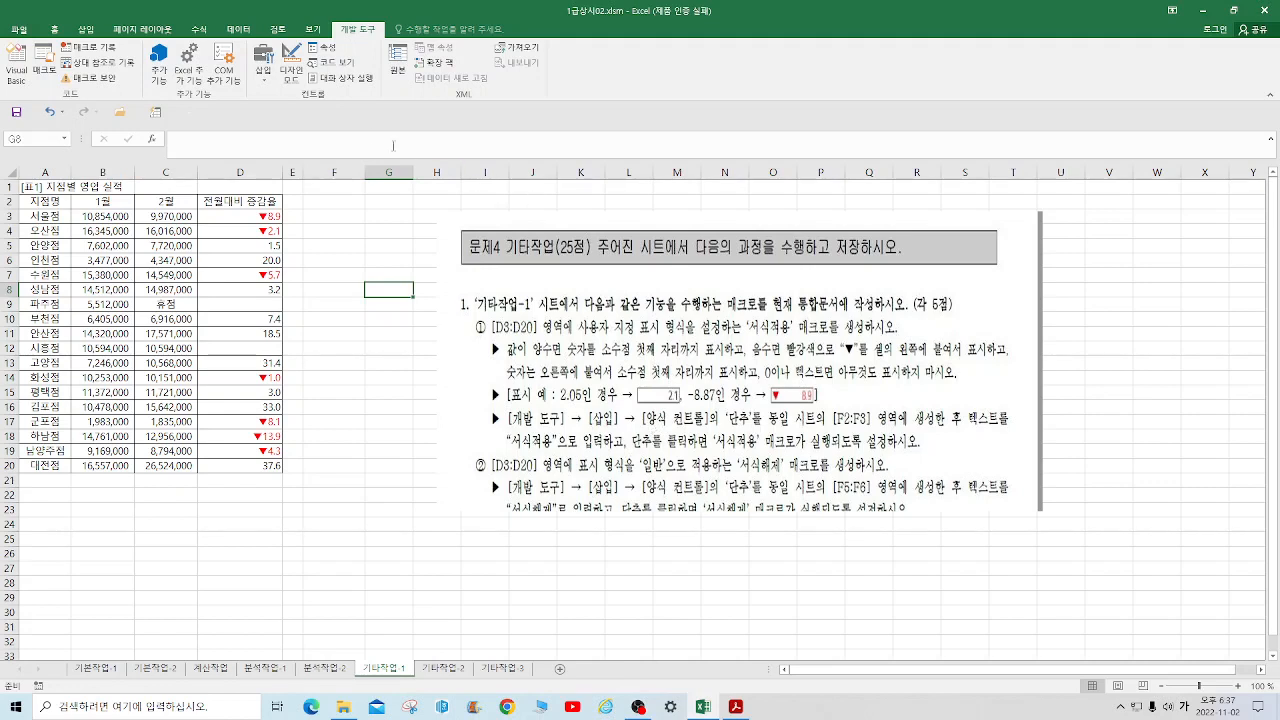
Step: Draw a form control button snapped to F2:F3 and assign the 서식적용 macro to it
click(263, 80)
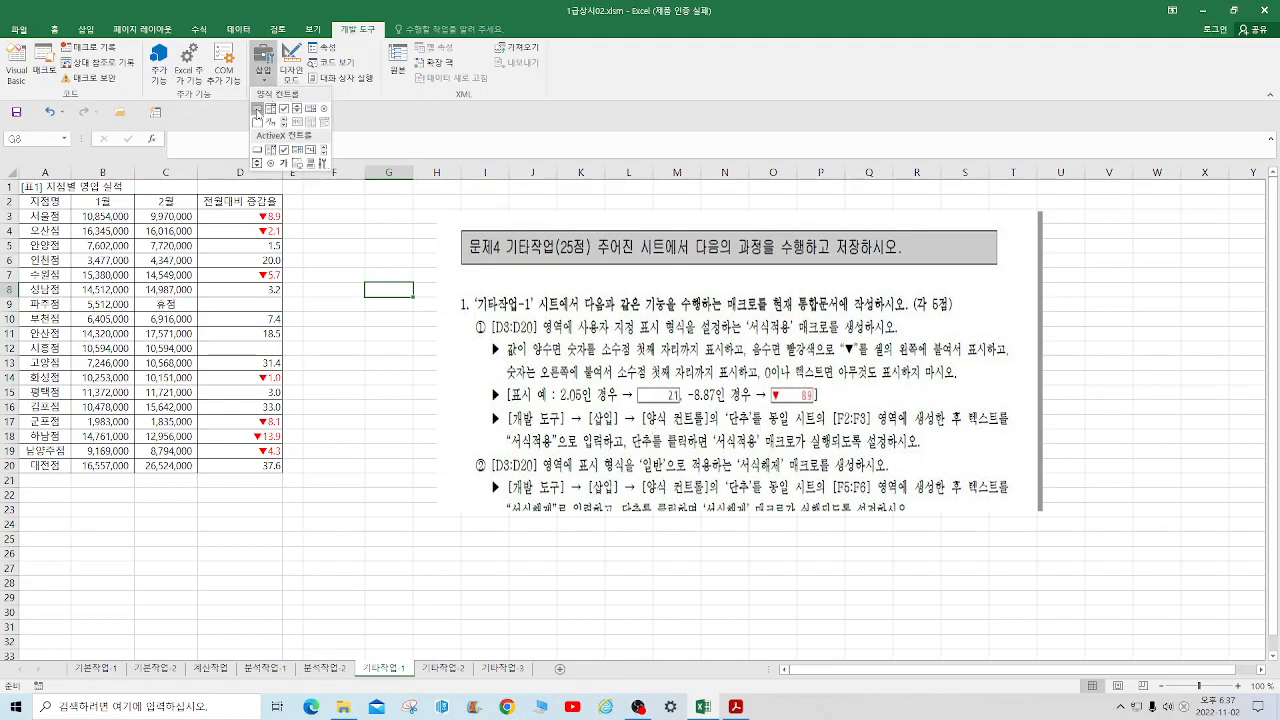
click(259, 108)
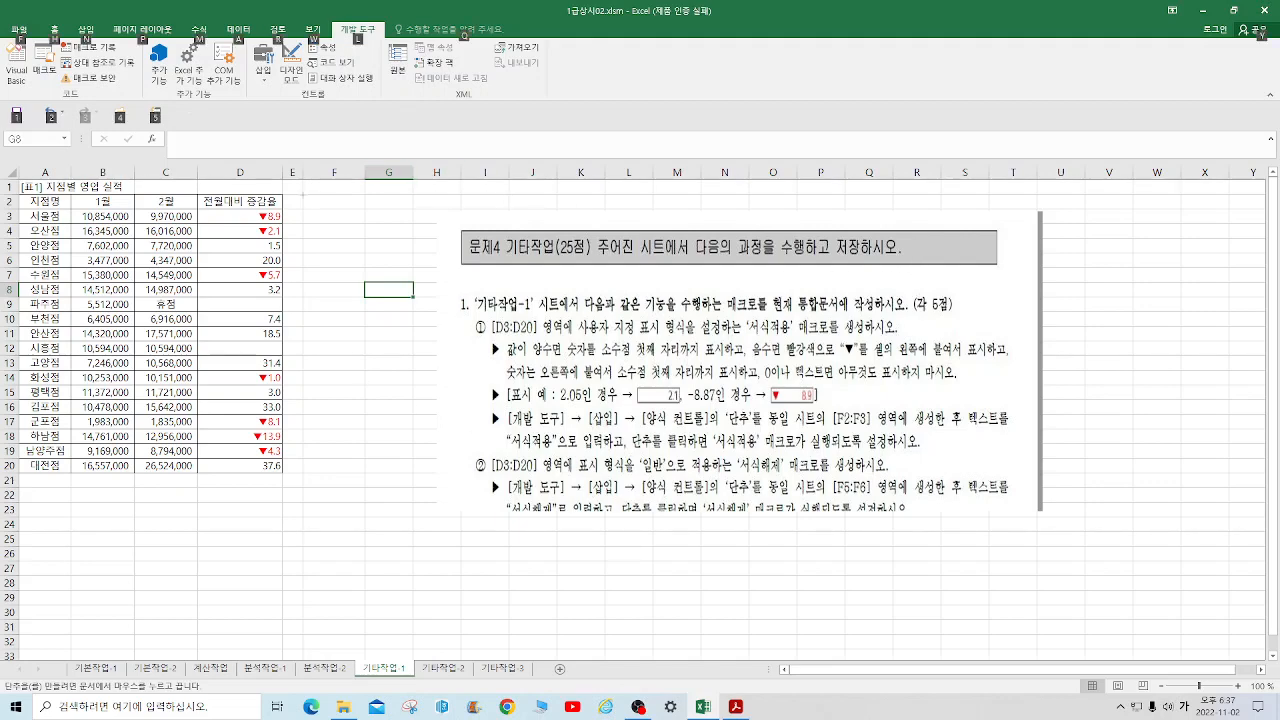
drag(309, 199, 366, 226)
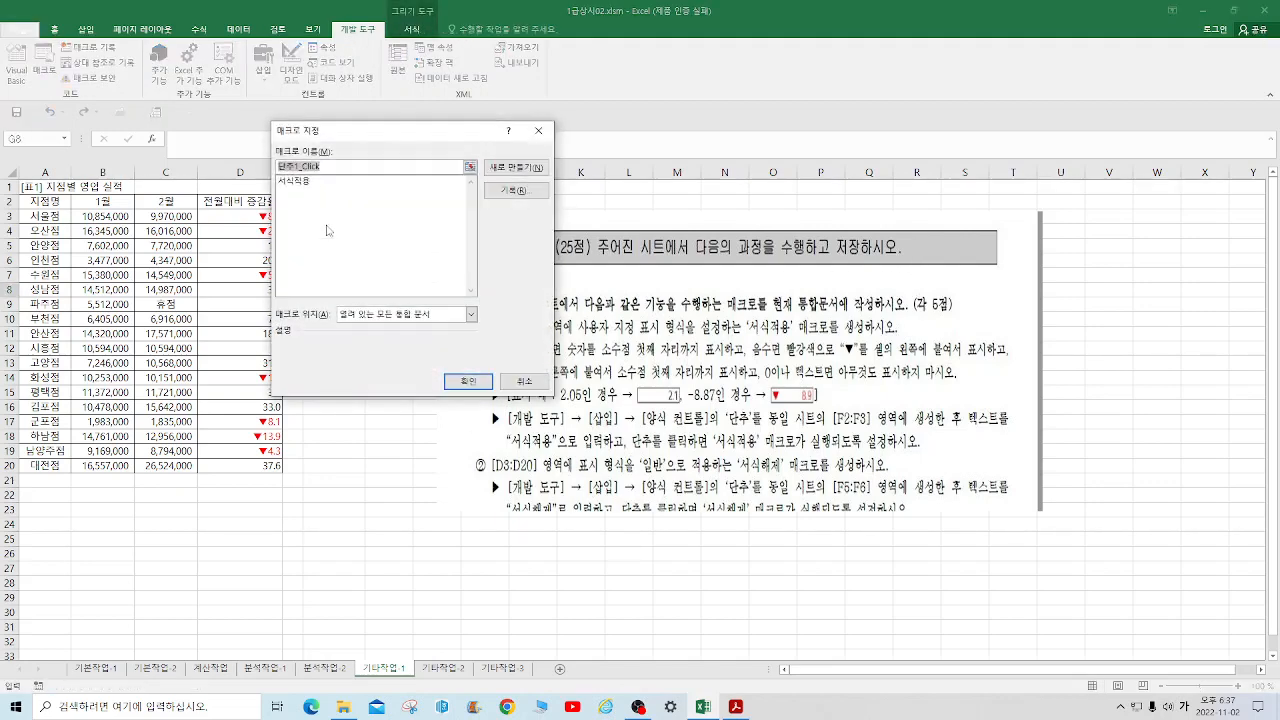
click(300, 181)
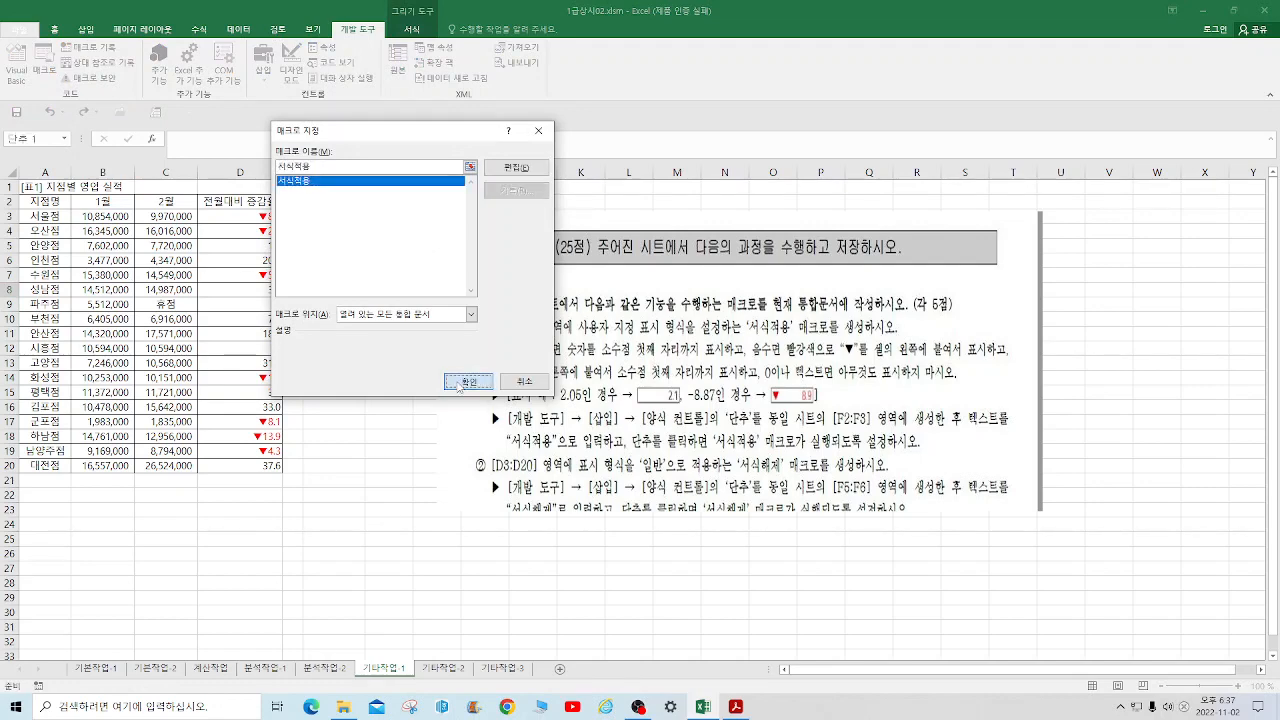
click(468, 381)
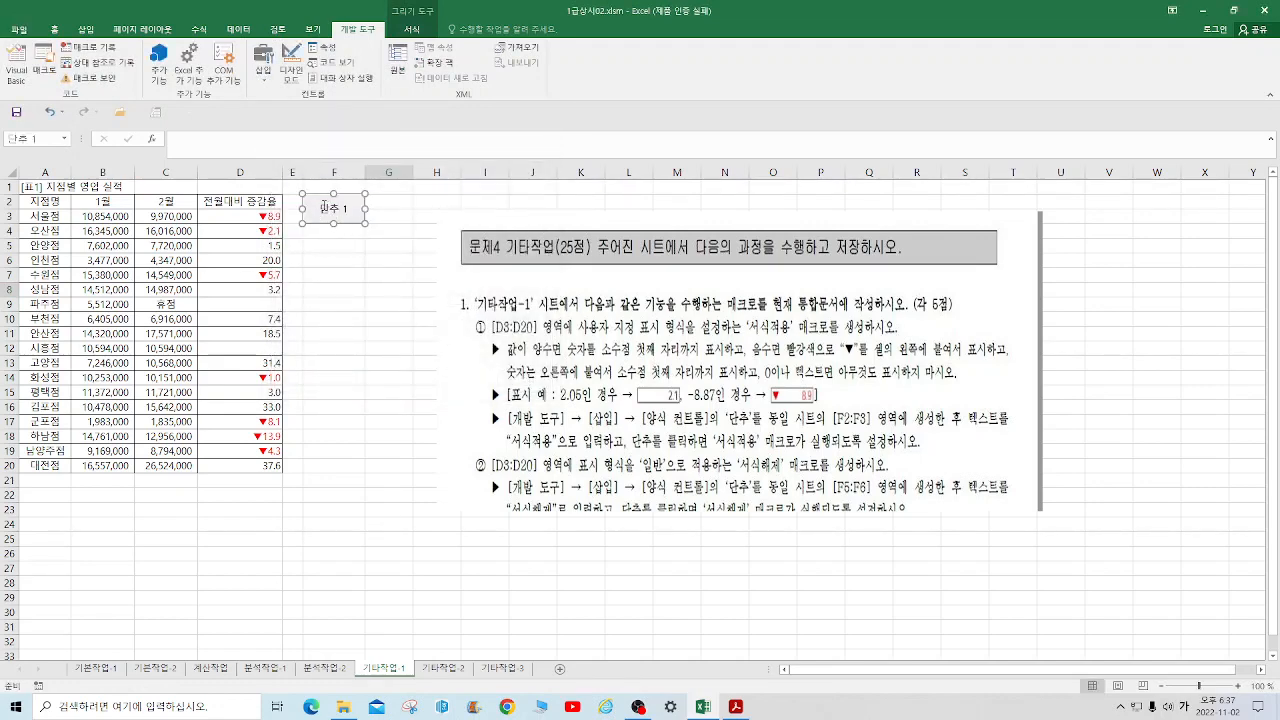
Step: Change the new button's caption to 서식적용 and save the workbook
right_click(320, 207)
click(378, 268)
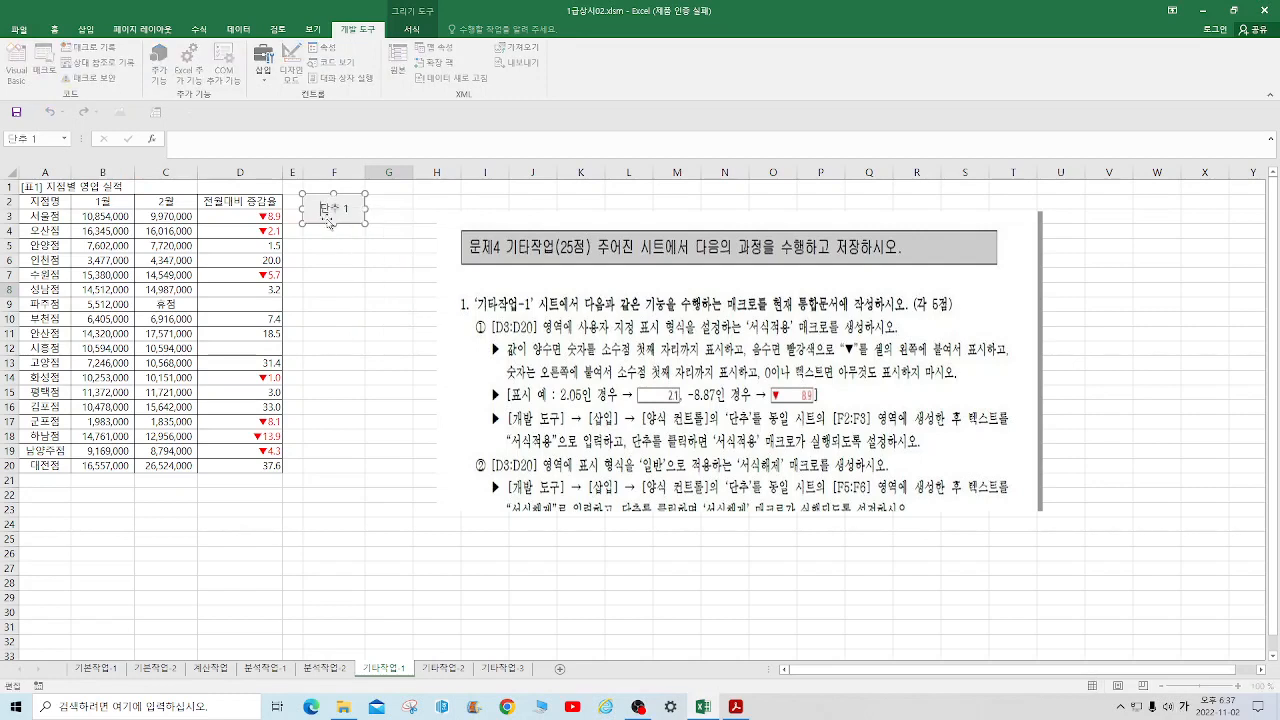
drag(304, 208, 363, 211)
text(ㅅ)
text(식적용)
click(440, 553)
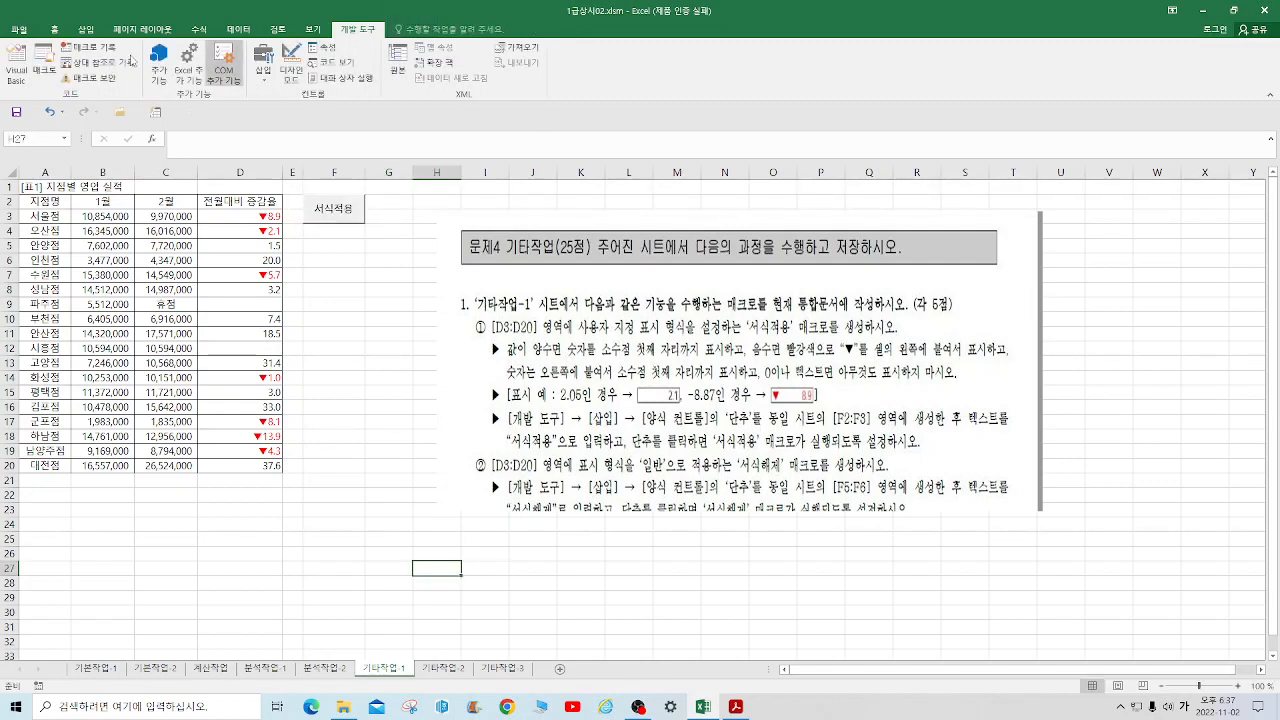
key(ctrl+s)
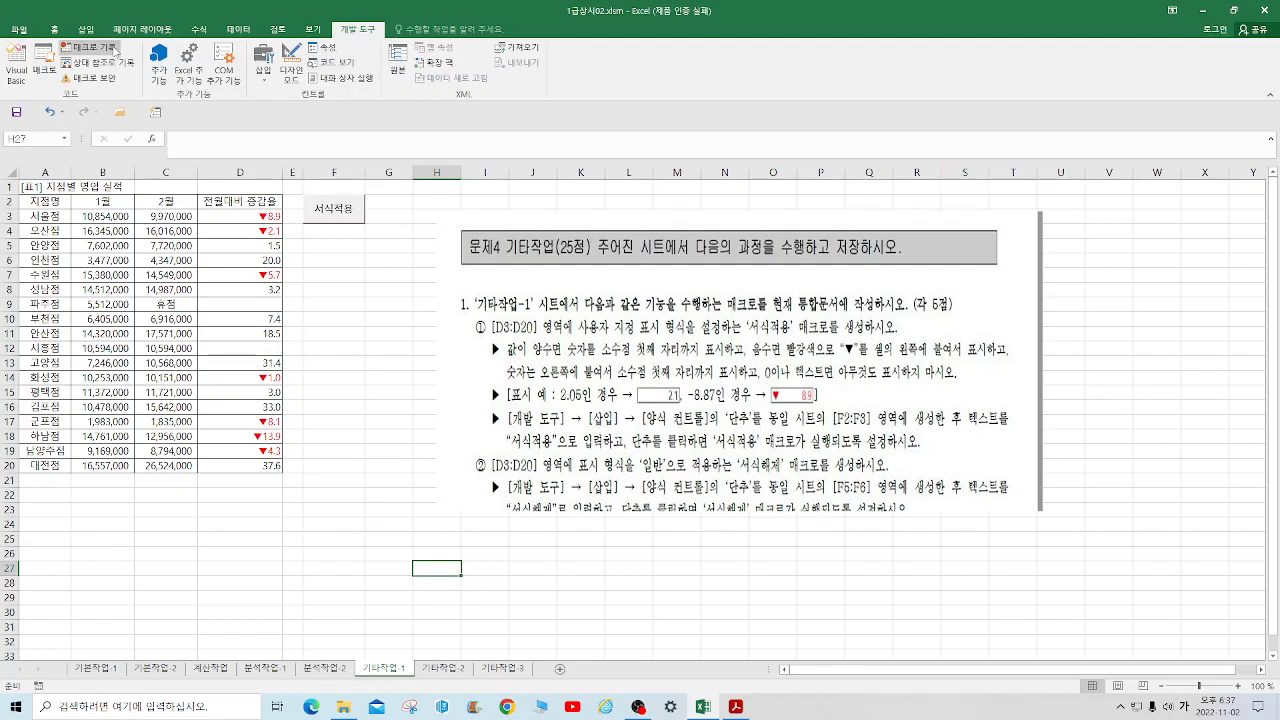
Step: Start recording a second macro named 서식해제, stored in the current workbook
click(113, 48)
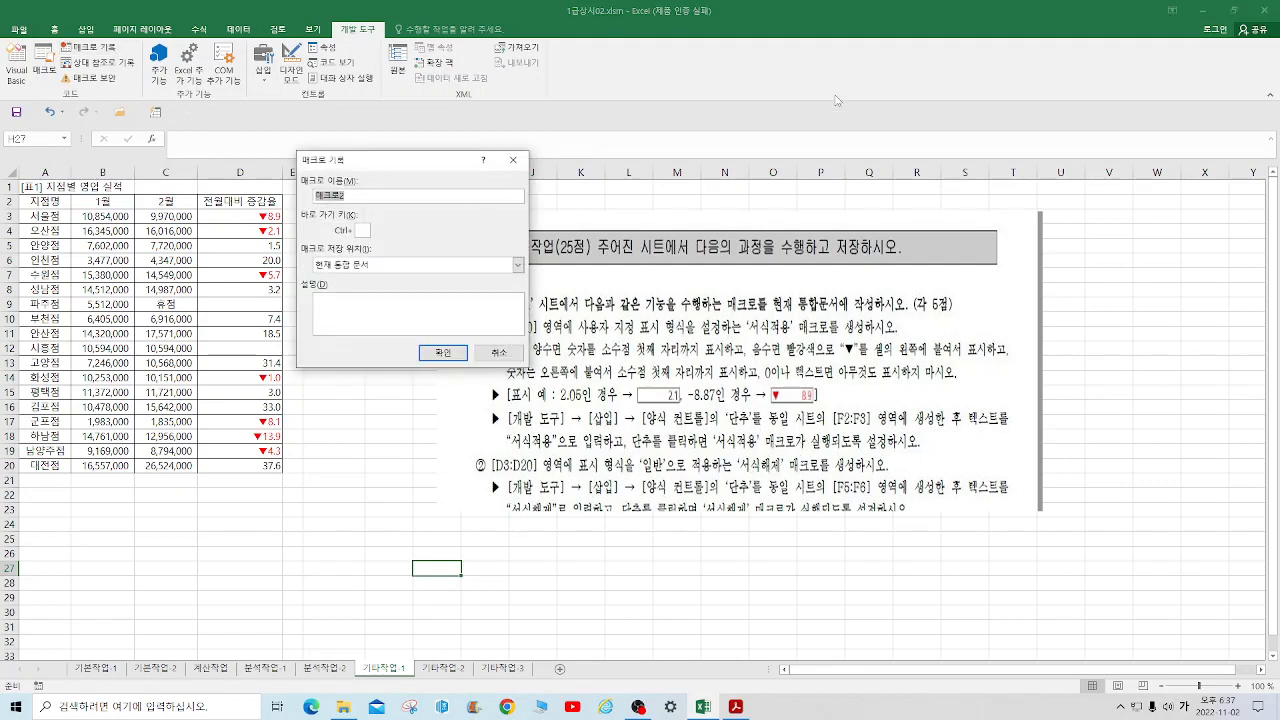
text(ㅅ)
text(식해제)
key(Return)
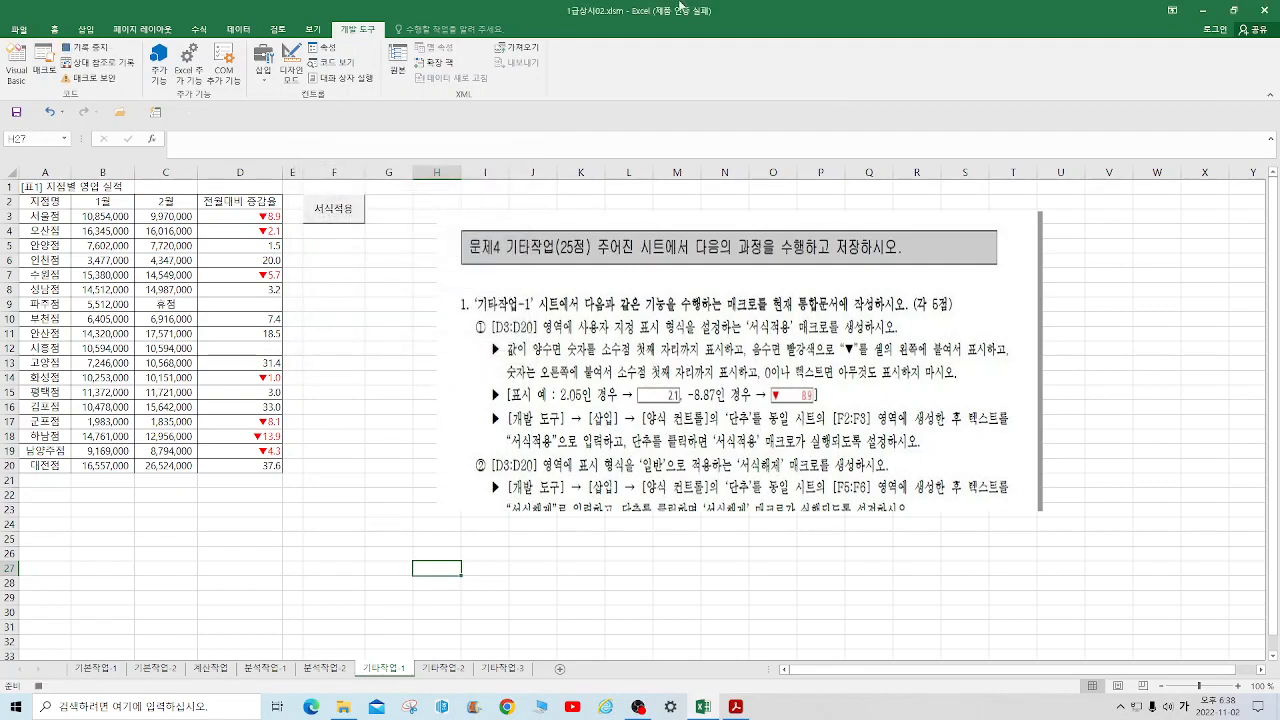
Step: Set the number format of D3:D20 to General (일반) and stop recording the macro
drag(245, 216, 246, 463)
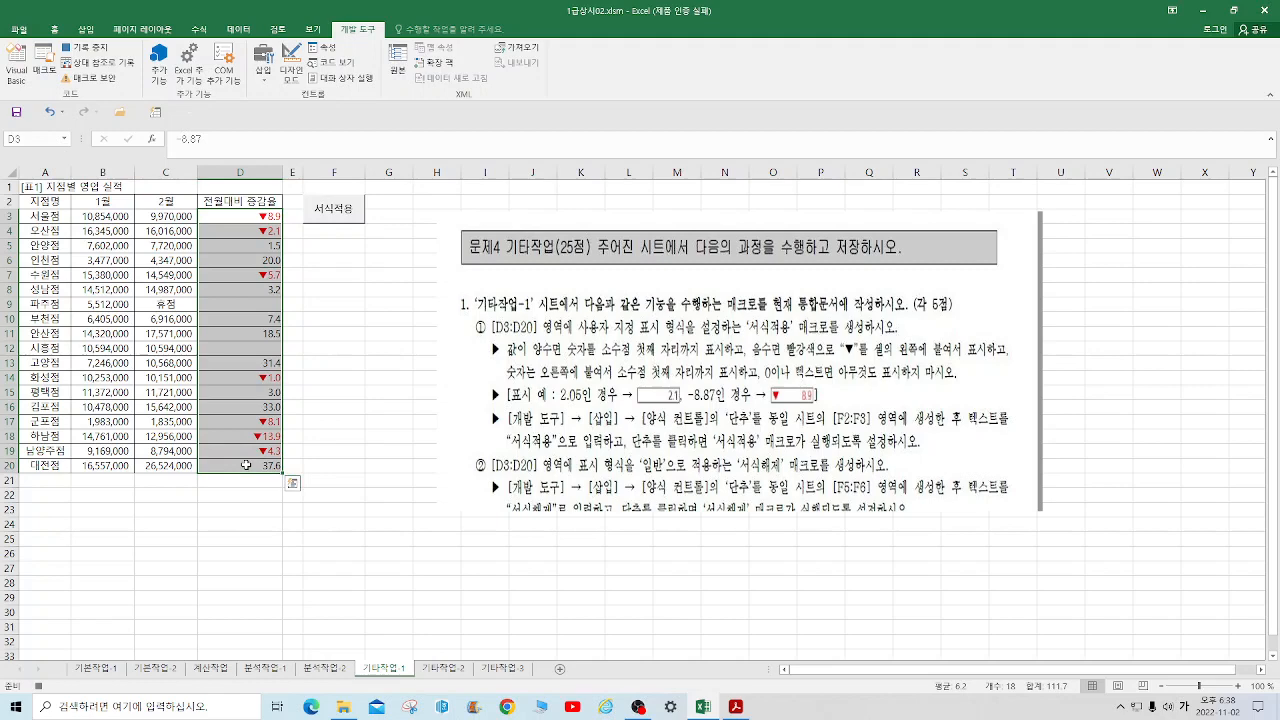
right_click(256, 304)
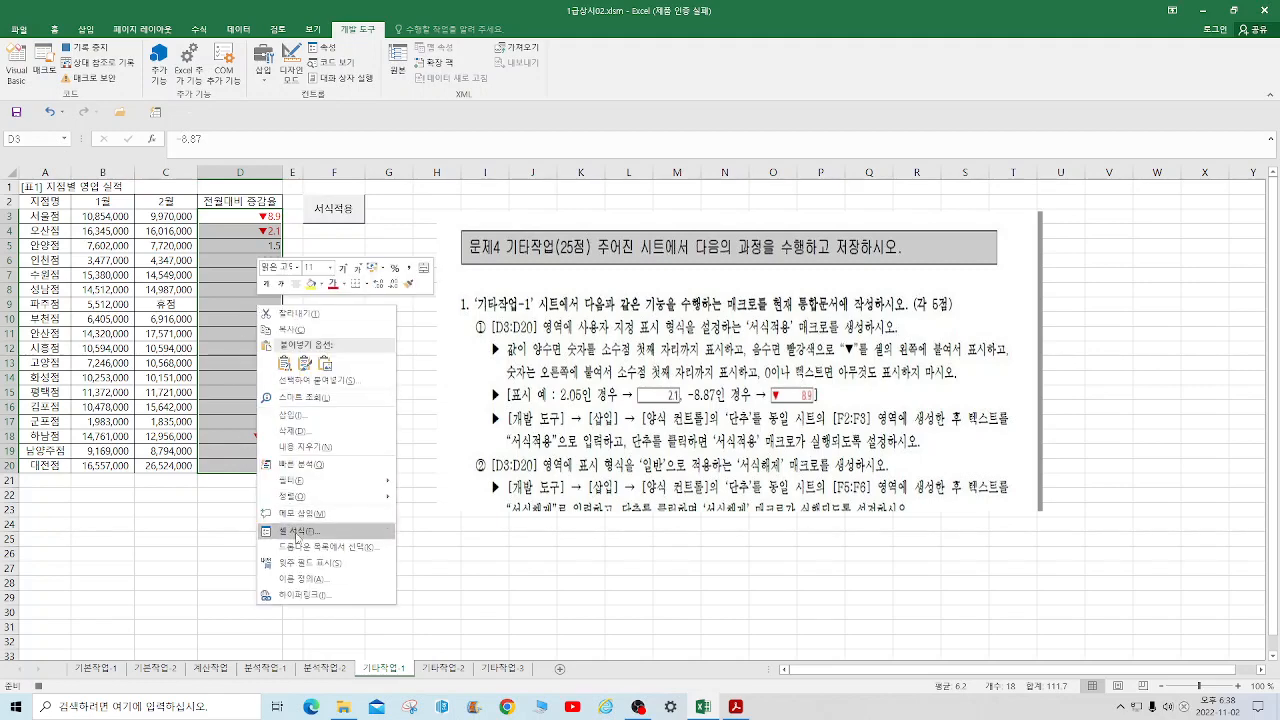
click(275, 534)
click(155, 403)
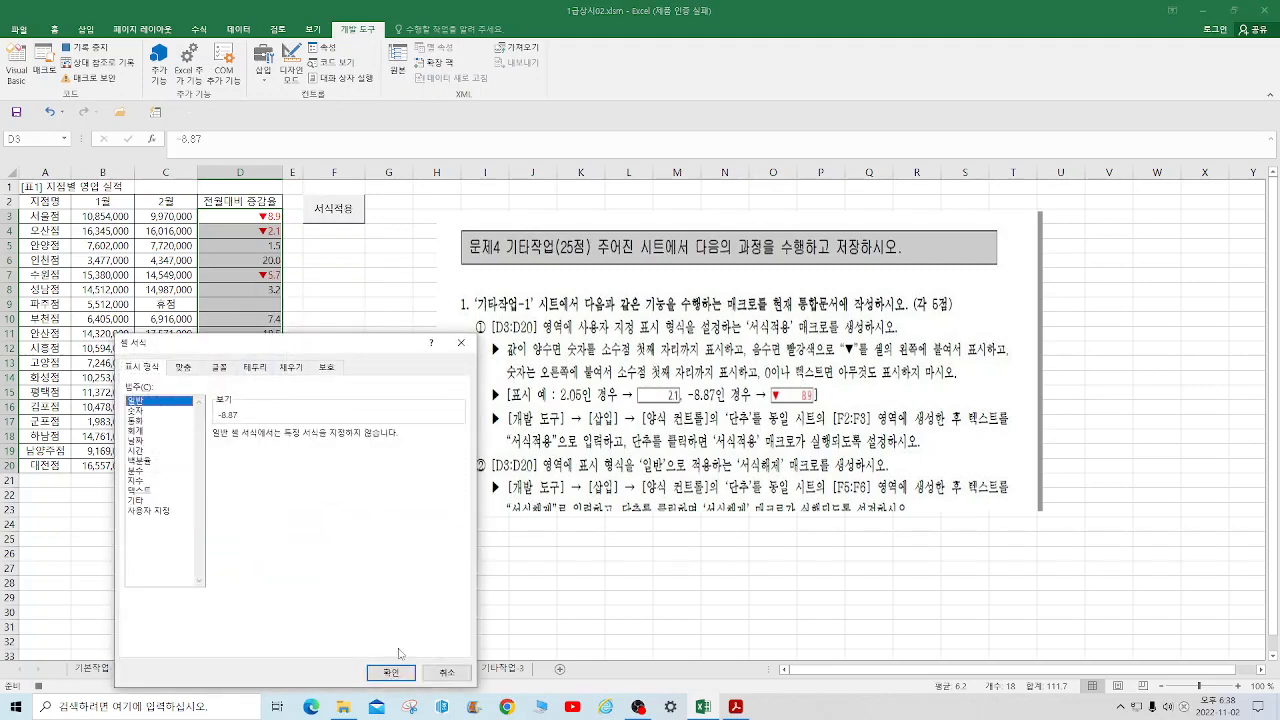
click(390, 672)
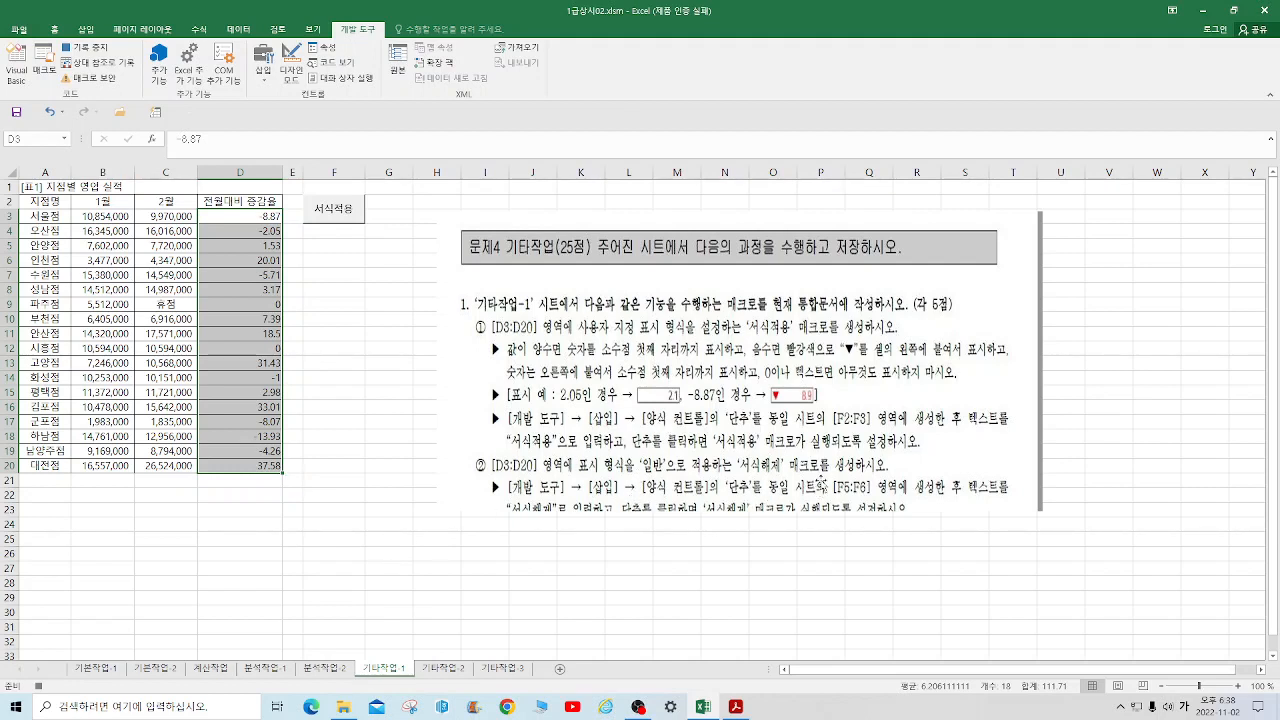
click(385, 305)
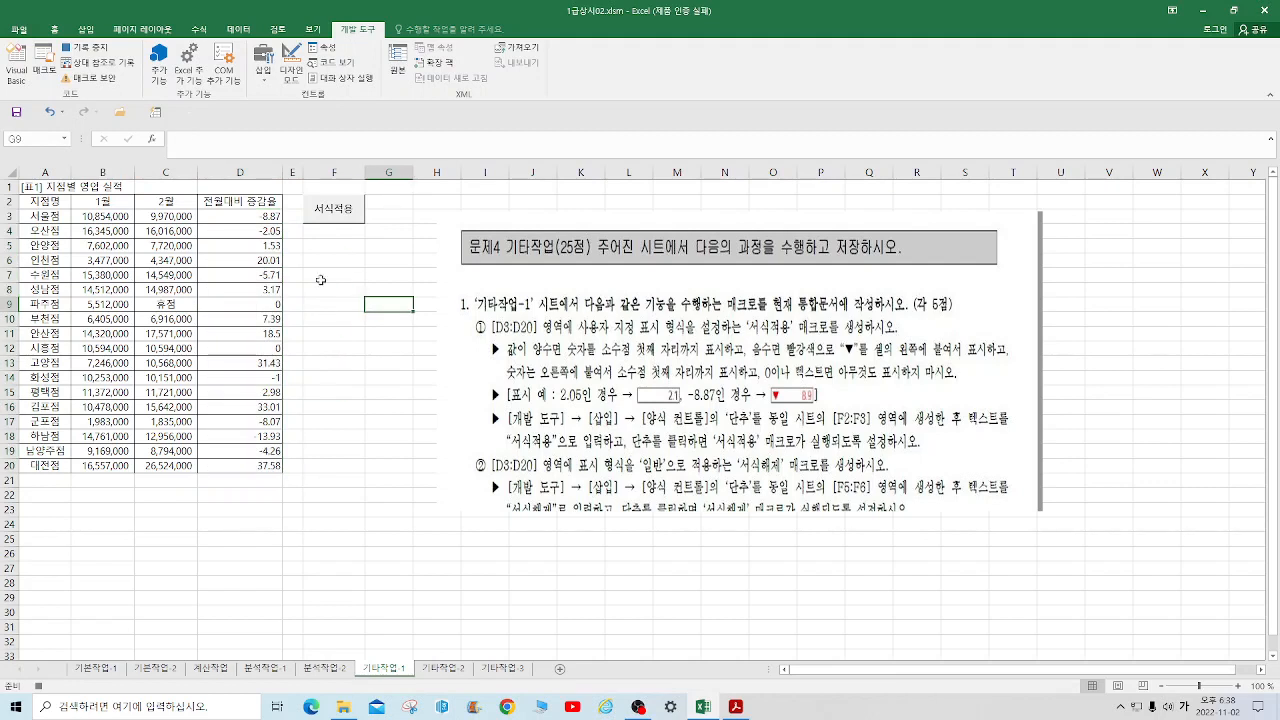
click(96, 52)
Step: Draw a form control button snapped to F5:F6 and assign the 서식해제 macro to it
click(263, 72)
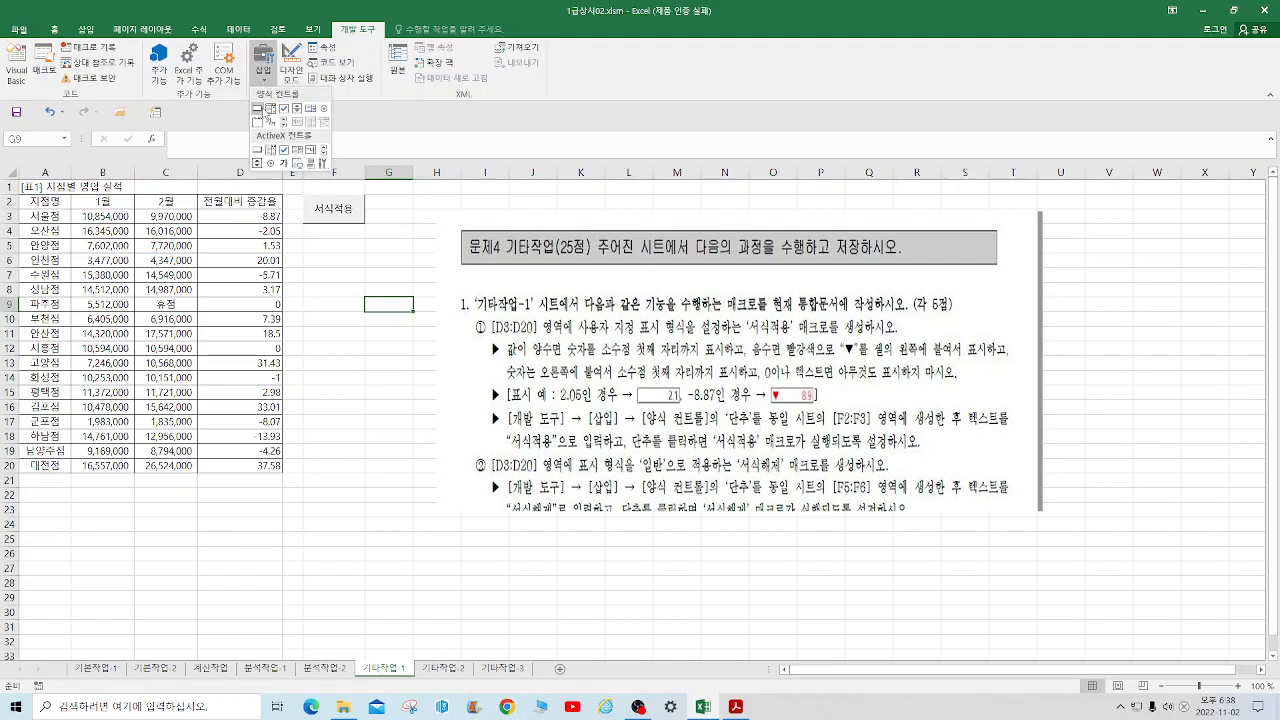
click(257, 109)
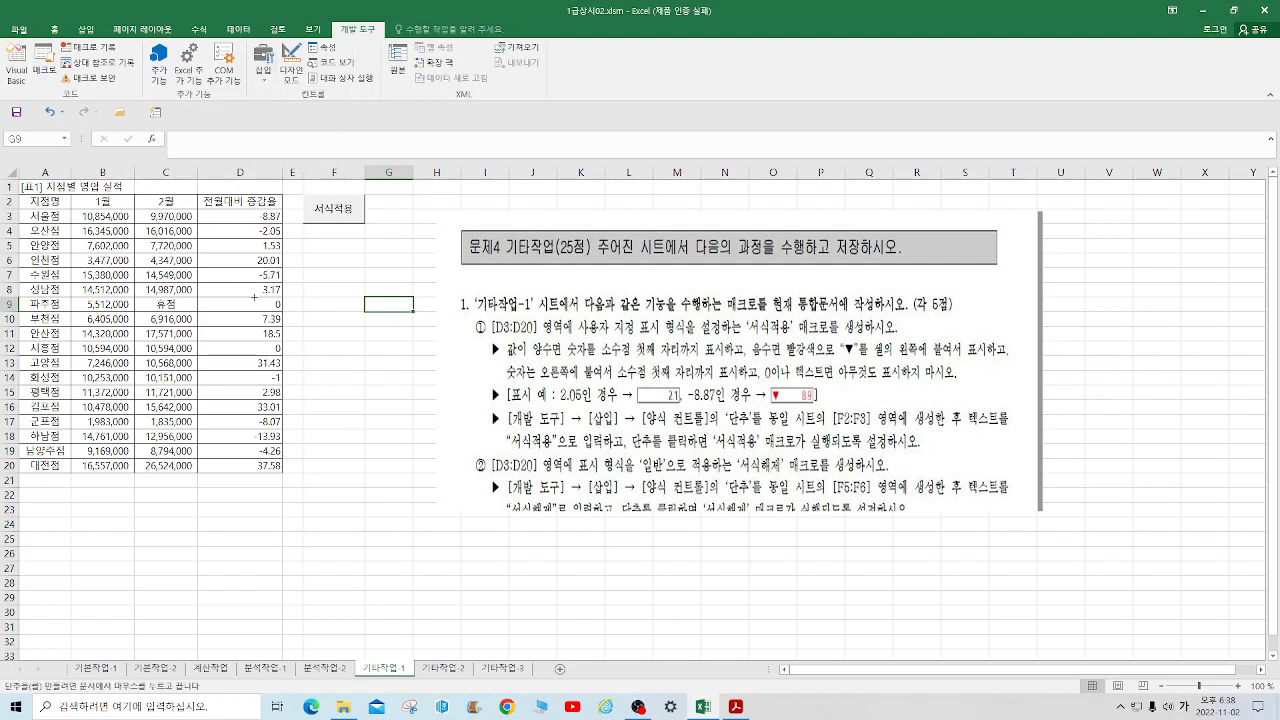
key(alt)
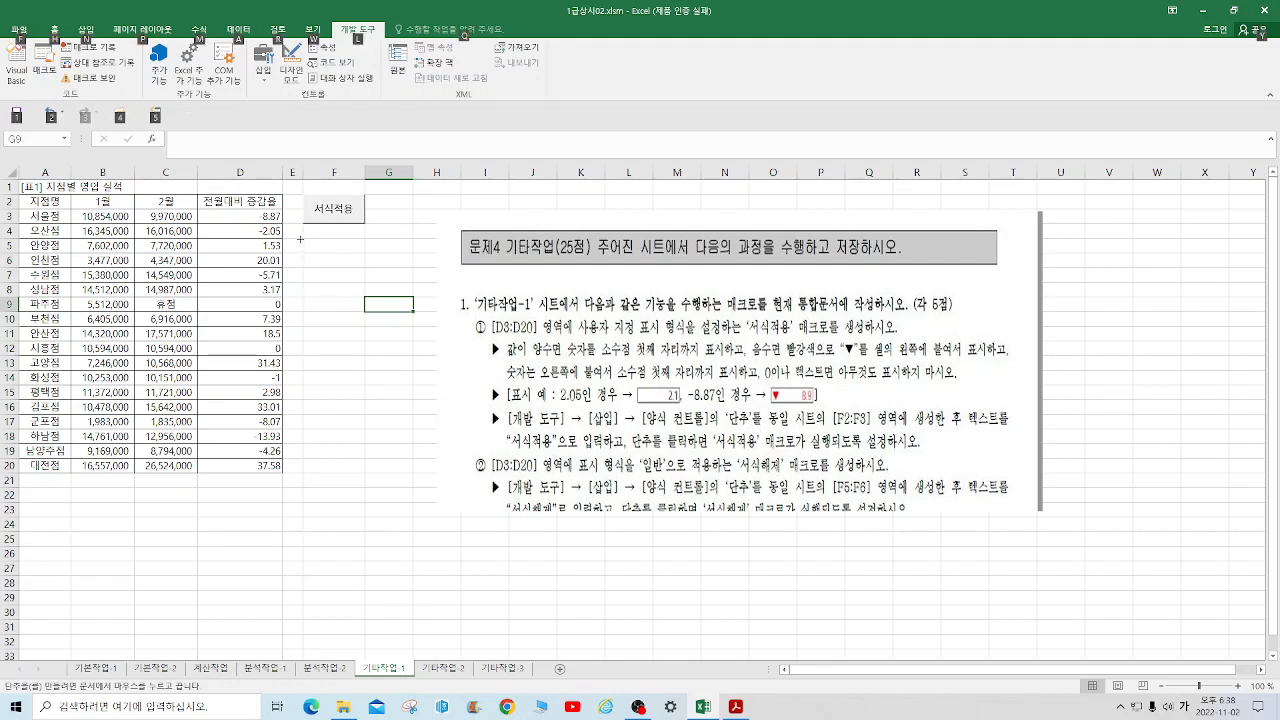
drag(300, 237, 366, 268)
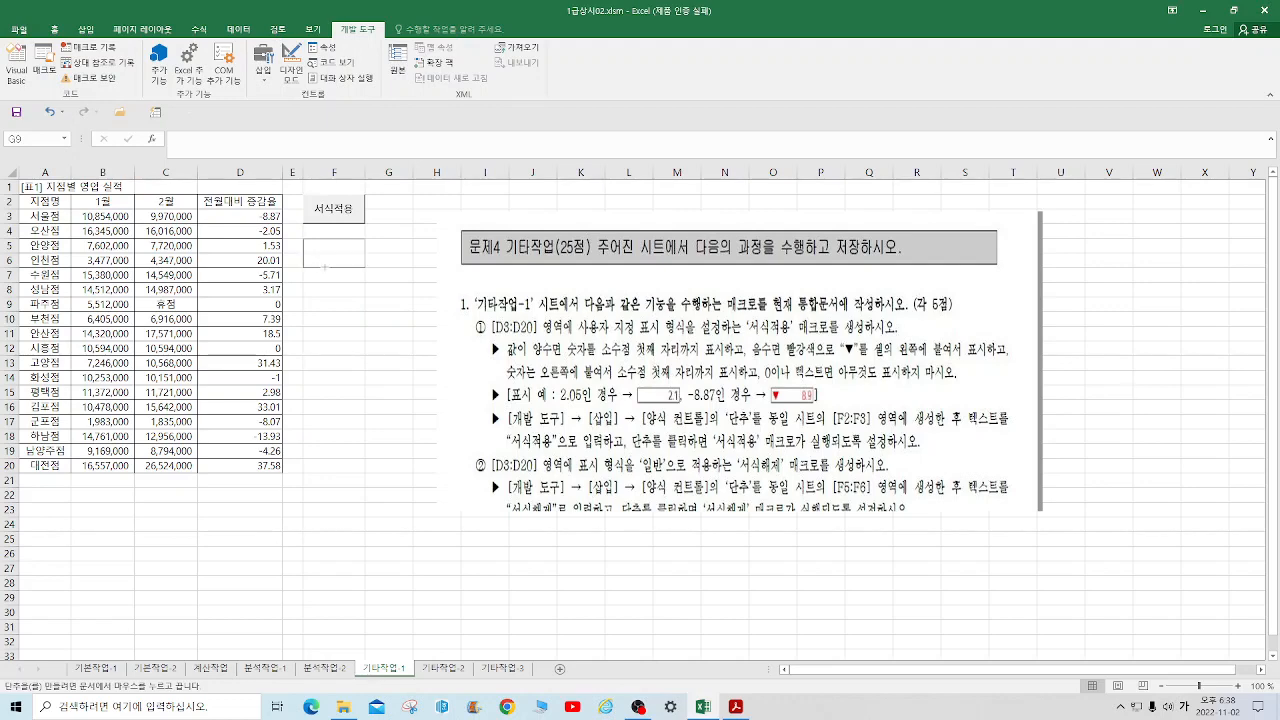
click(300, 190)
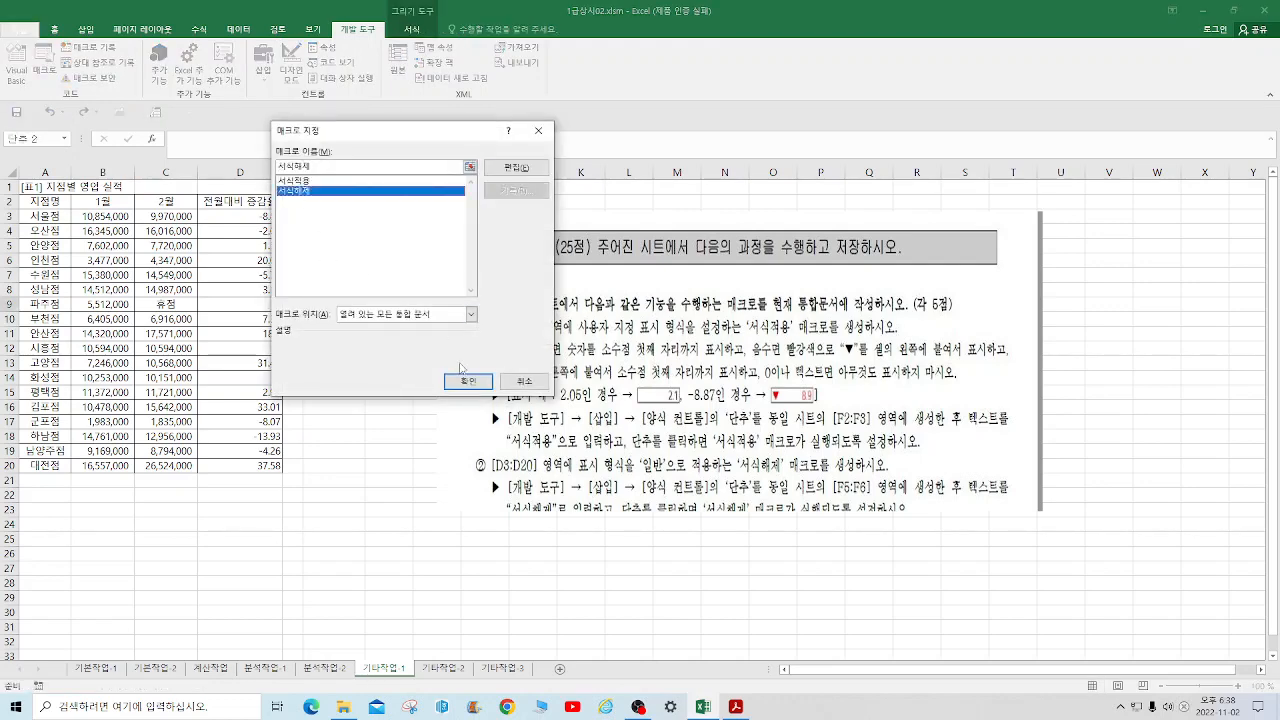
click(467, 381)
Step: Change the caption of the button at F5:F6 to 서식해제
right_click(326, 257)
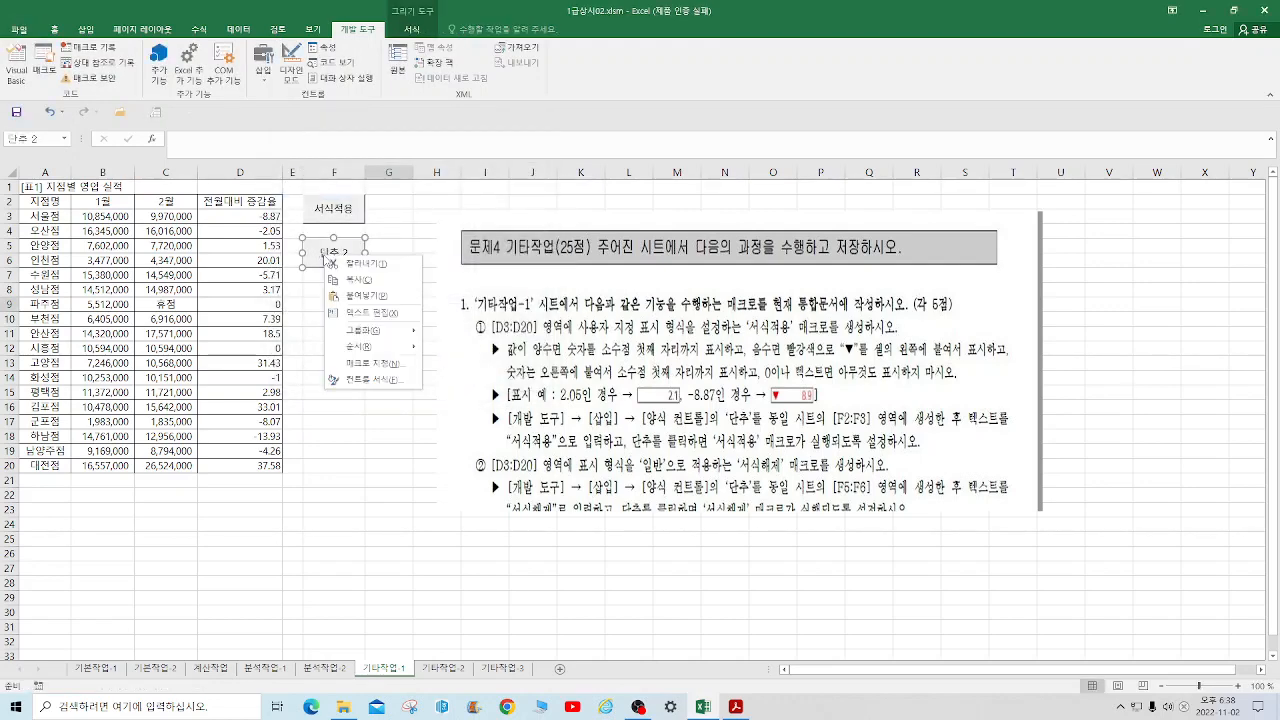
click(368, 312)
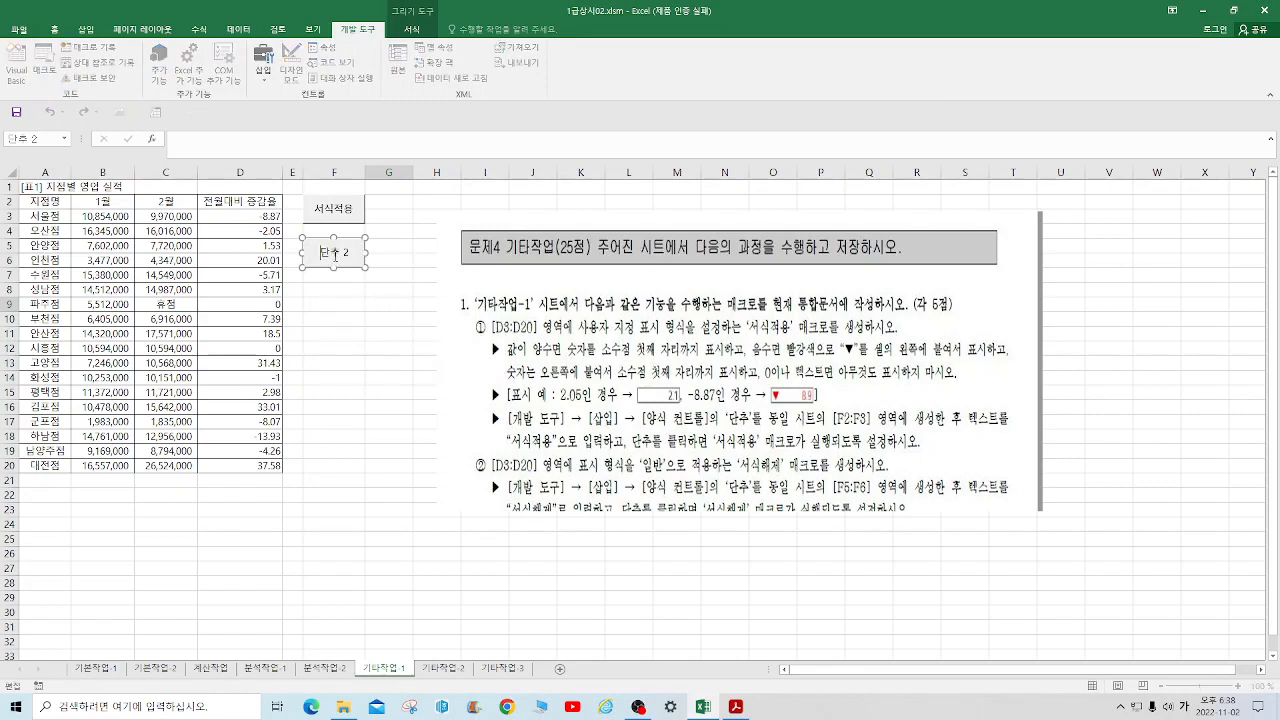
drag(323, 252, 362, 256)
text(서식해제)
Step: Test the 서식적용 and 서식해제 buttons by running each one, and save the workbook
ctrl+click(338, 210)
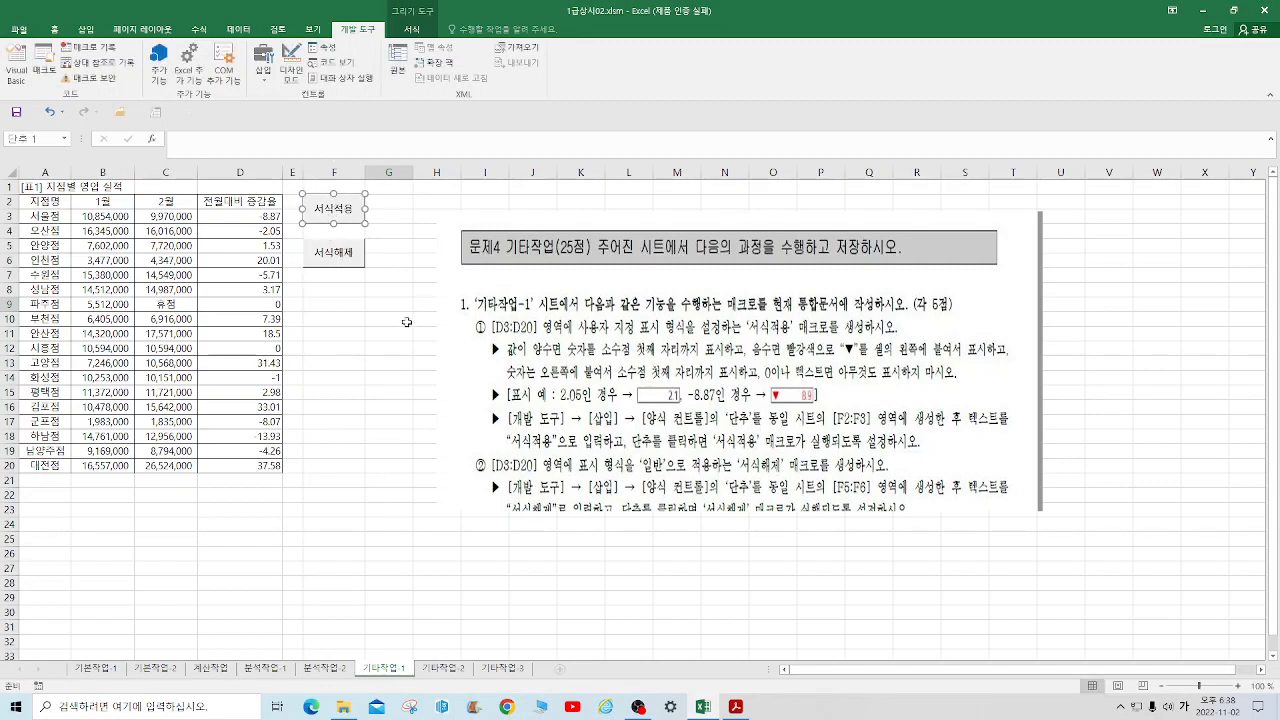
click(335, 348)
click(334, 208)
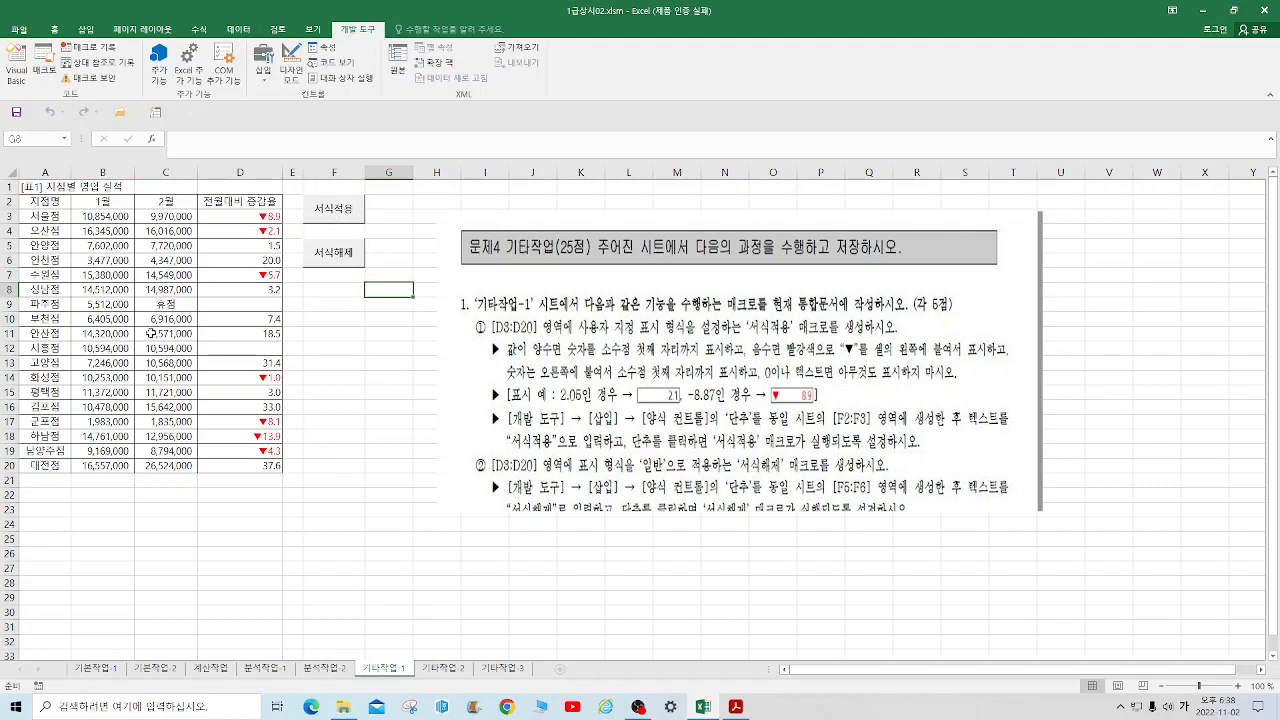
click(335, 253)
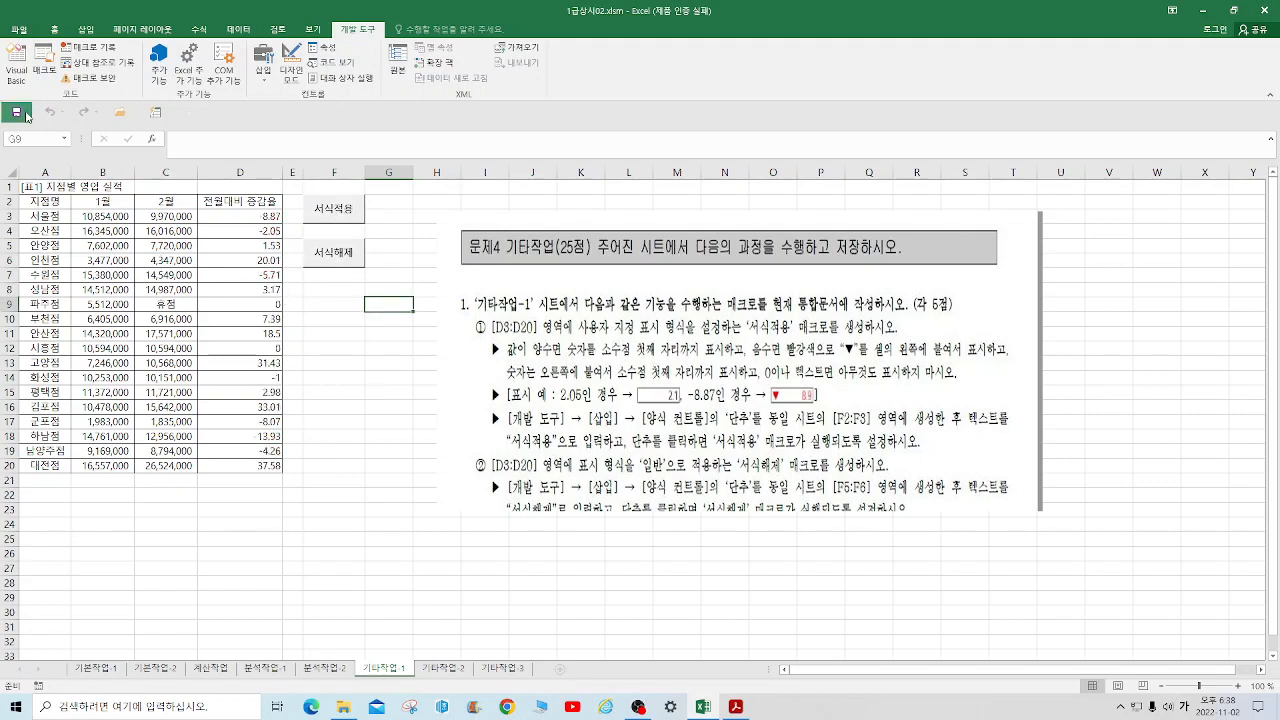
click(16, 112)
Step: On sheet 기타작업-2, crop the 기타작업-1 task off the instructions picture, move it closer to the chart and stretch it to 14.21 cm high
click(455, 677)
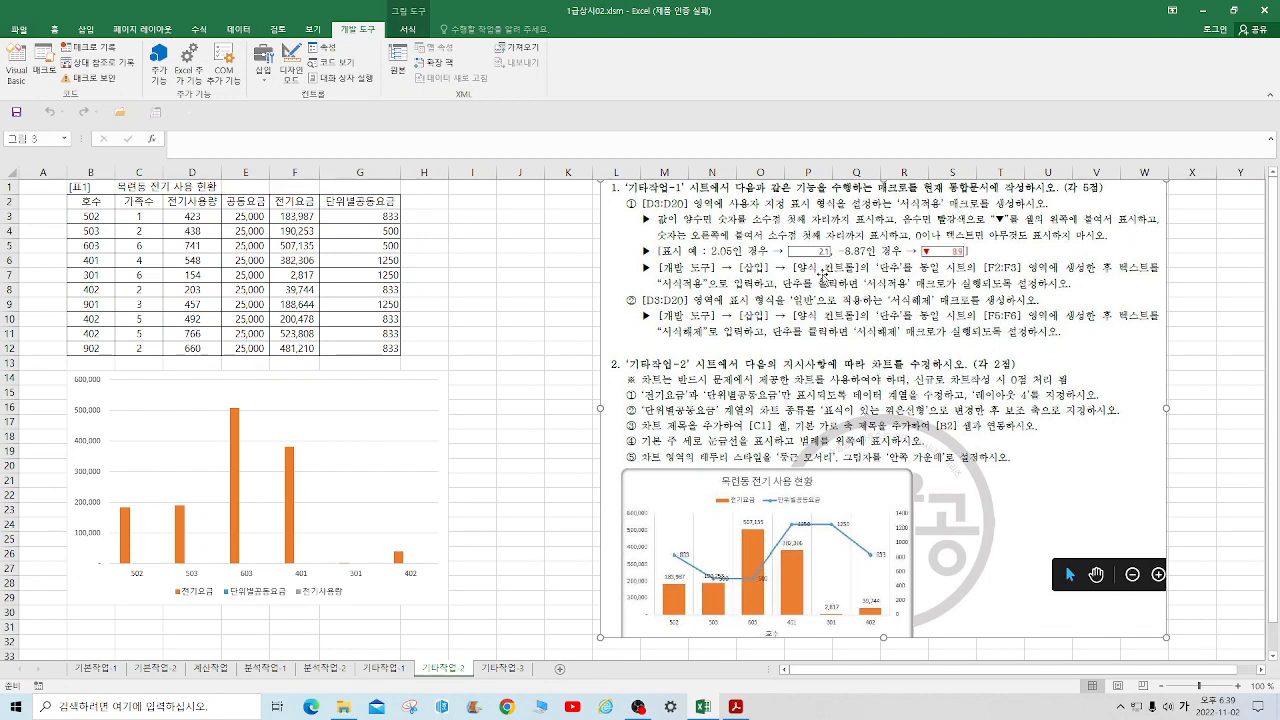
click(405, 29)
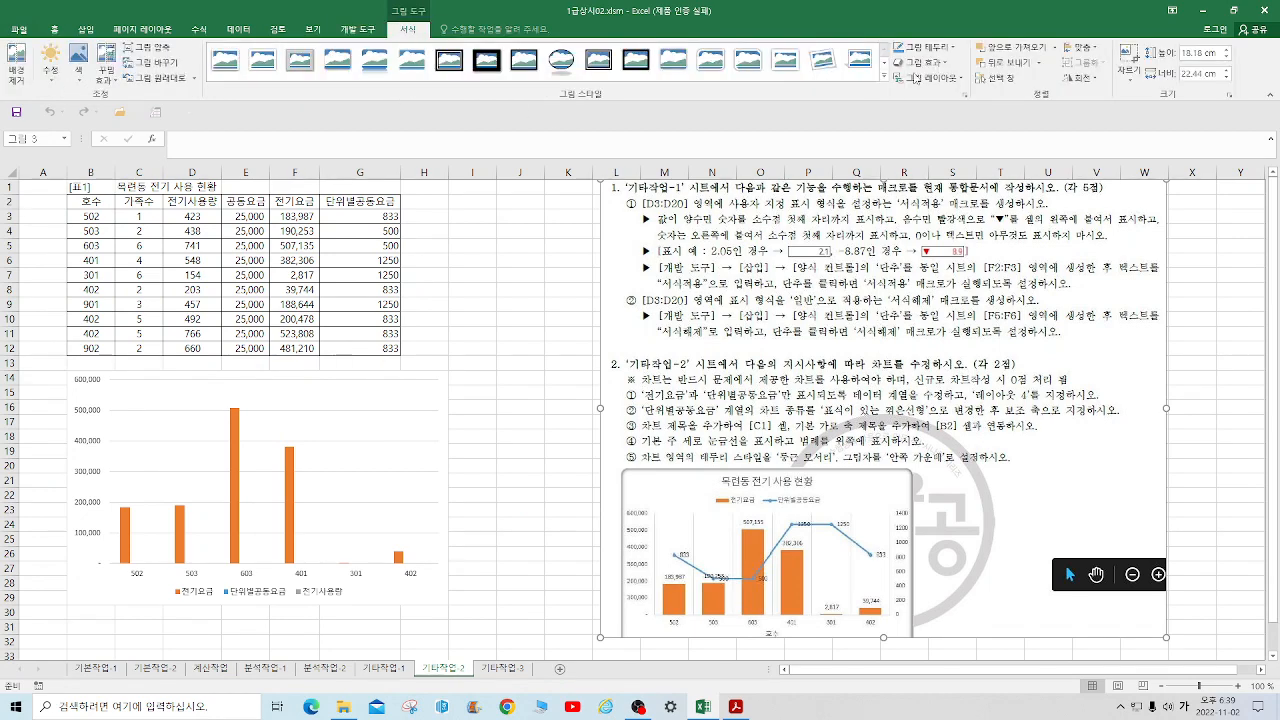
click(1128, 62)
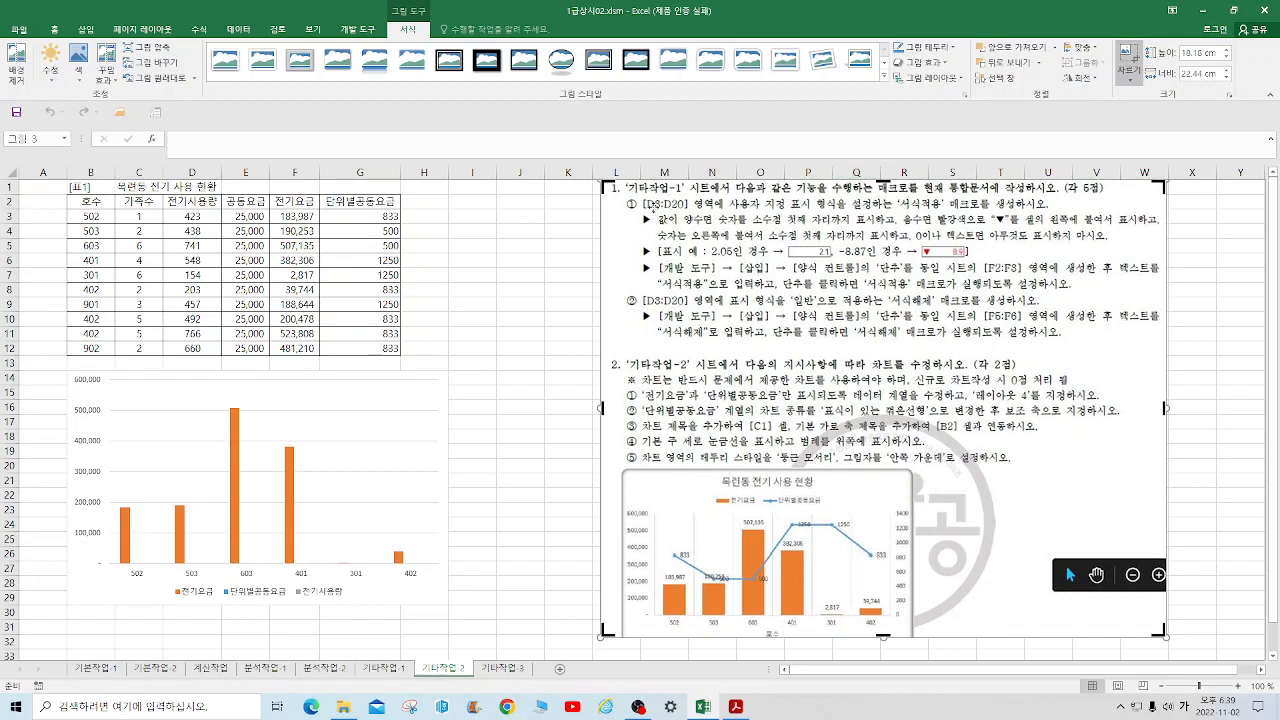
drag(607, 186, 585, 350)
click(490, 328)
drag(846, 428, 728, 265)
drag(757, 477, 757, 540)
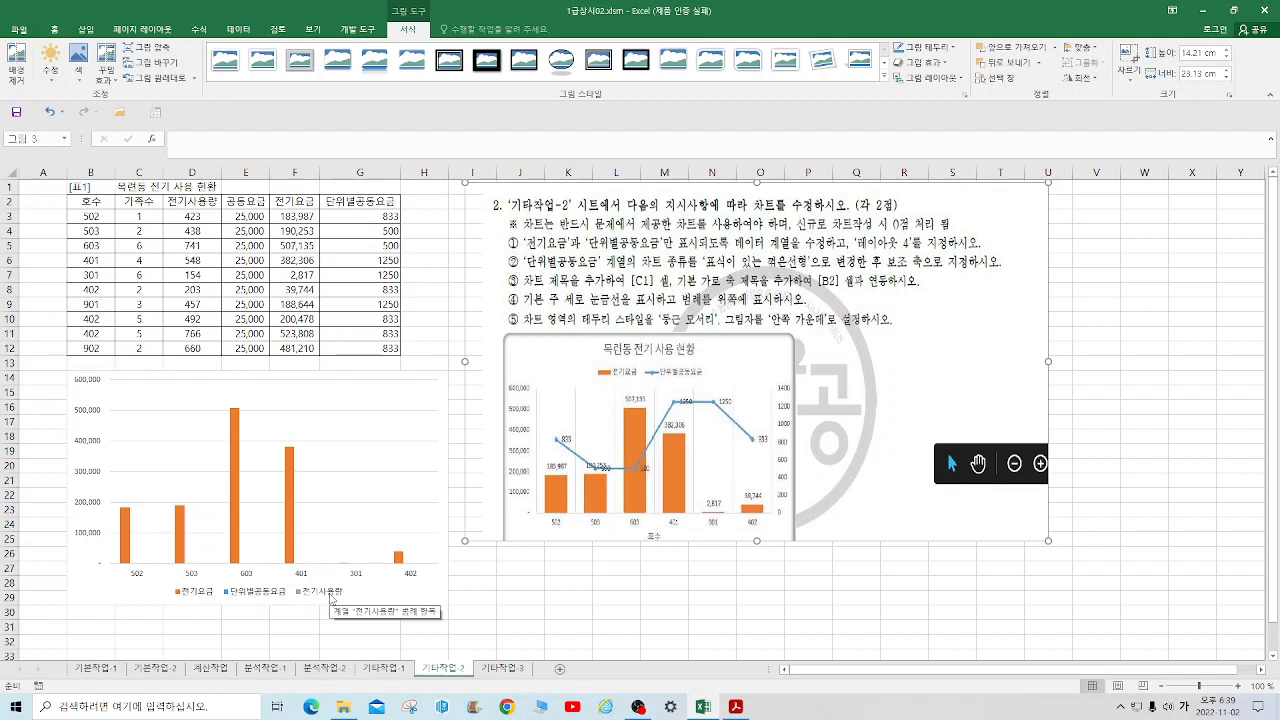
Step: Remove the 전기사용량 series from the chart's data source
right_click(411, 404)
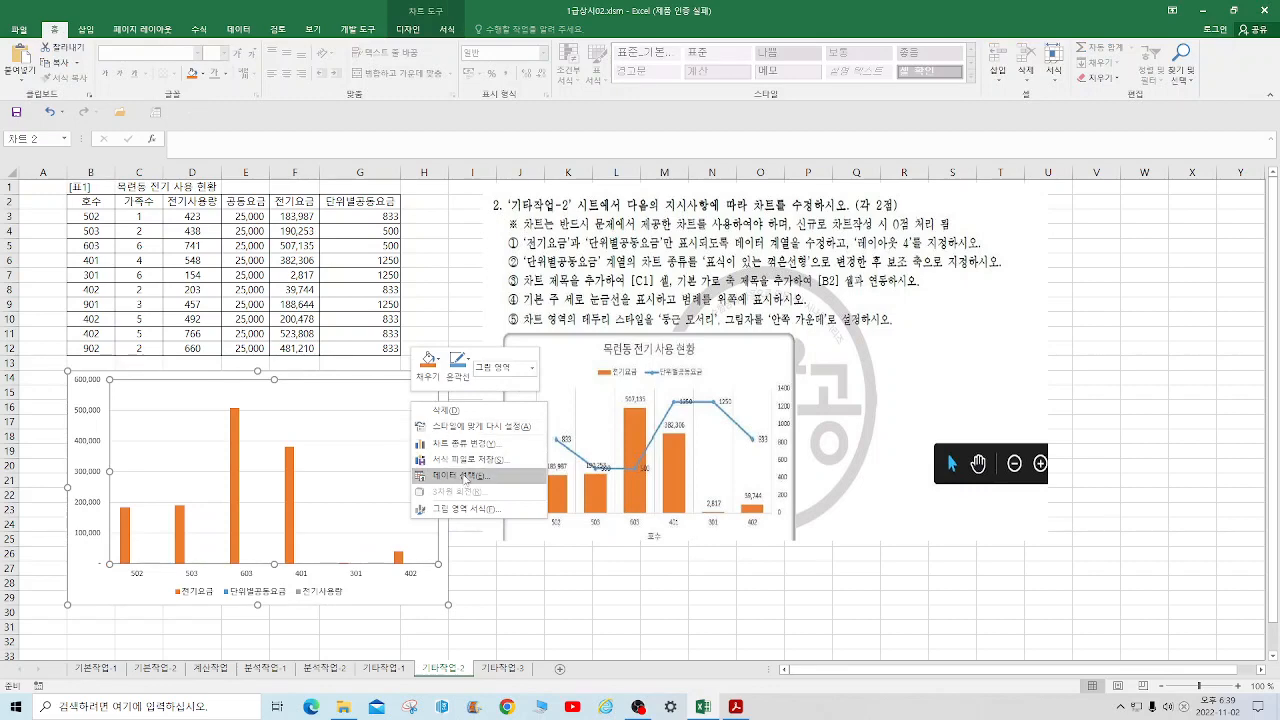
click(465, 476)
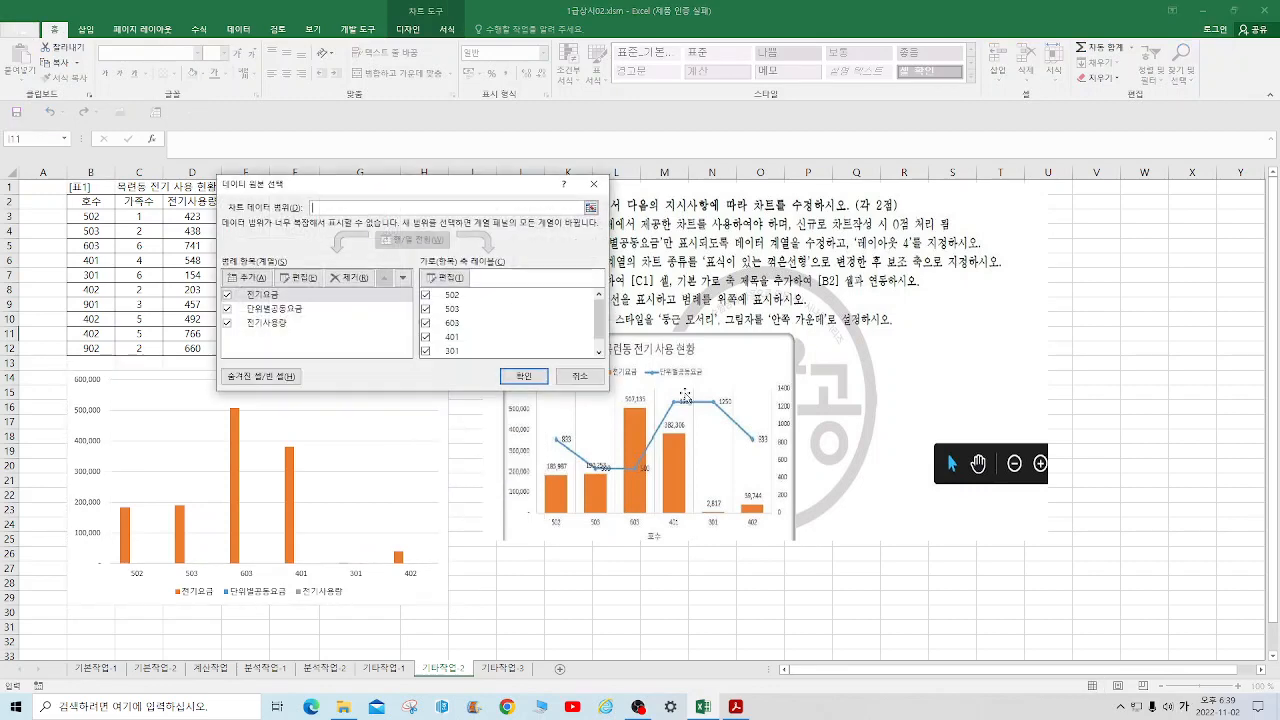
click(229, 326)
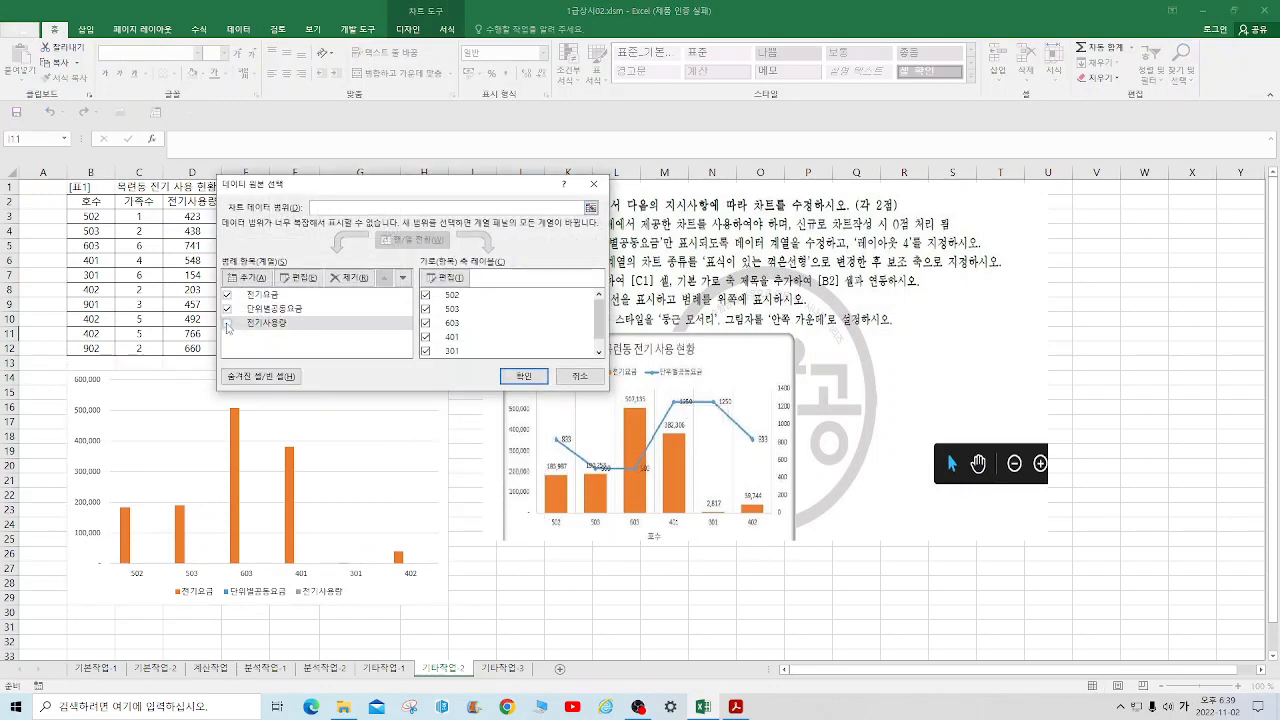
click(355, 281)
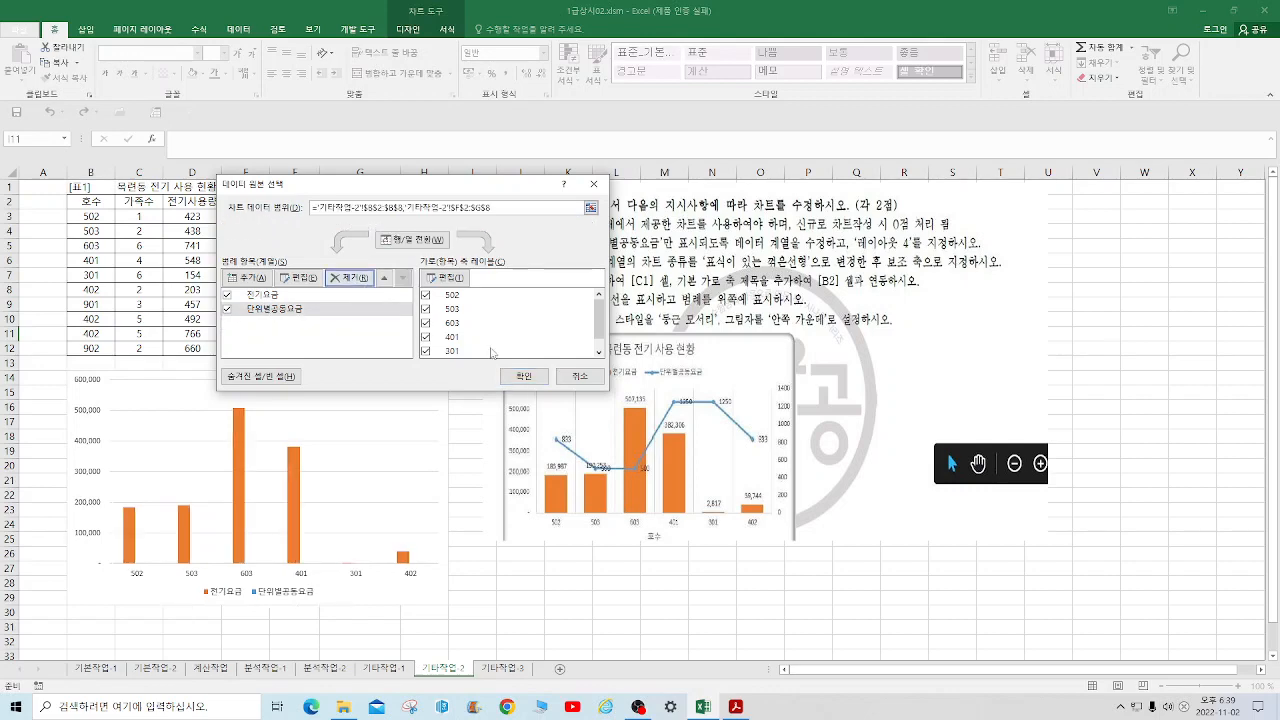
click(522, 377)
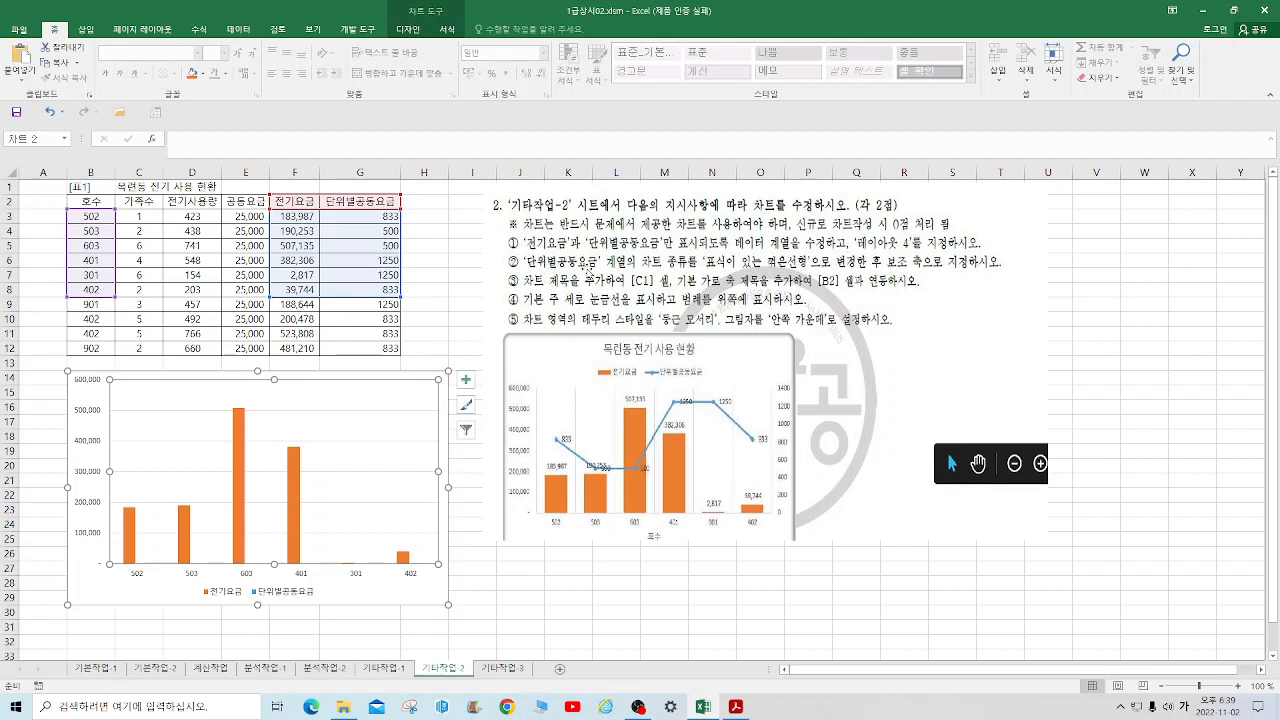
Step: Change the 단위별공동요금 series to a line with markers (표식이 있는 꺾은선형) plotted on the secondary axis
right_click(293, 504)
click(374, 548)
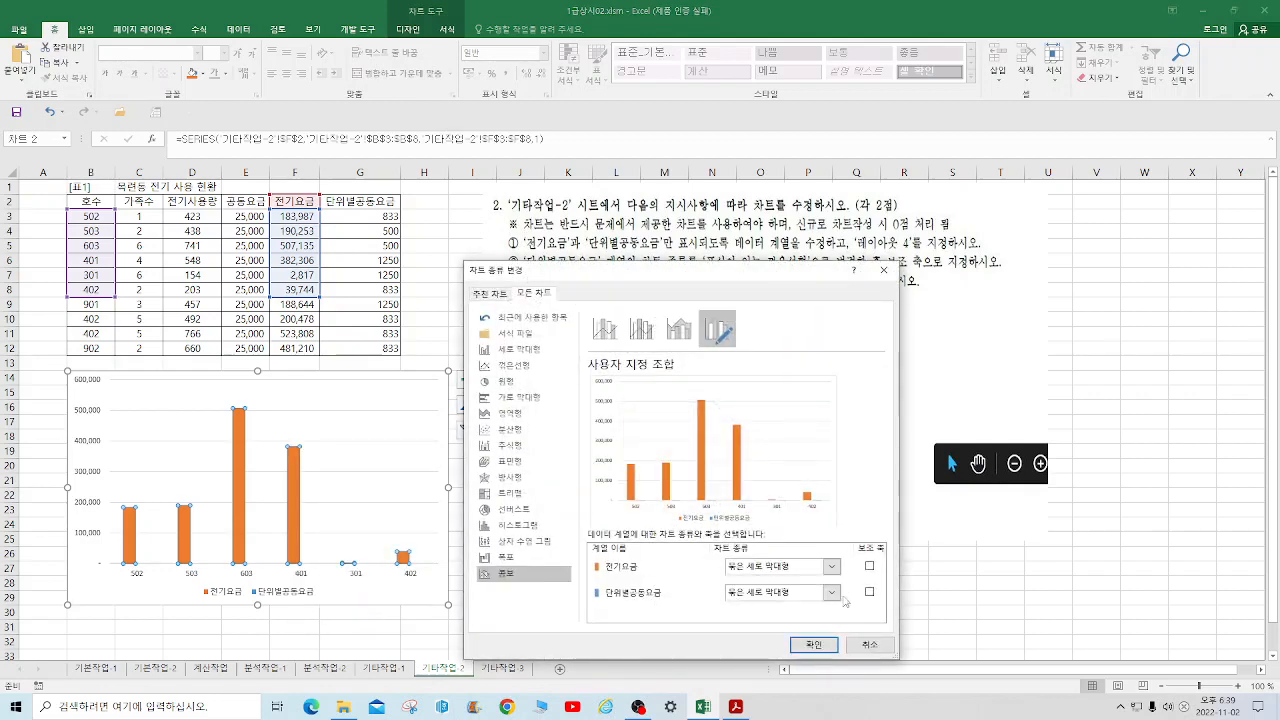
click(830, 592)
click(865, 488)
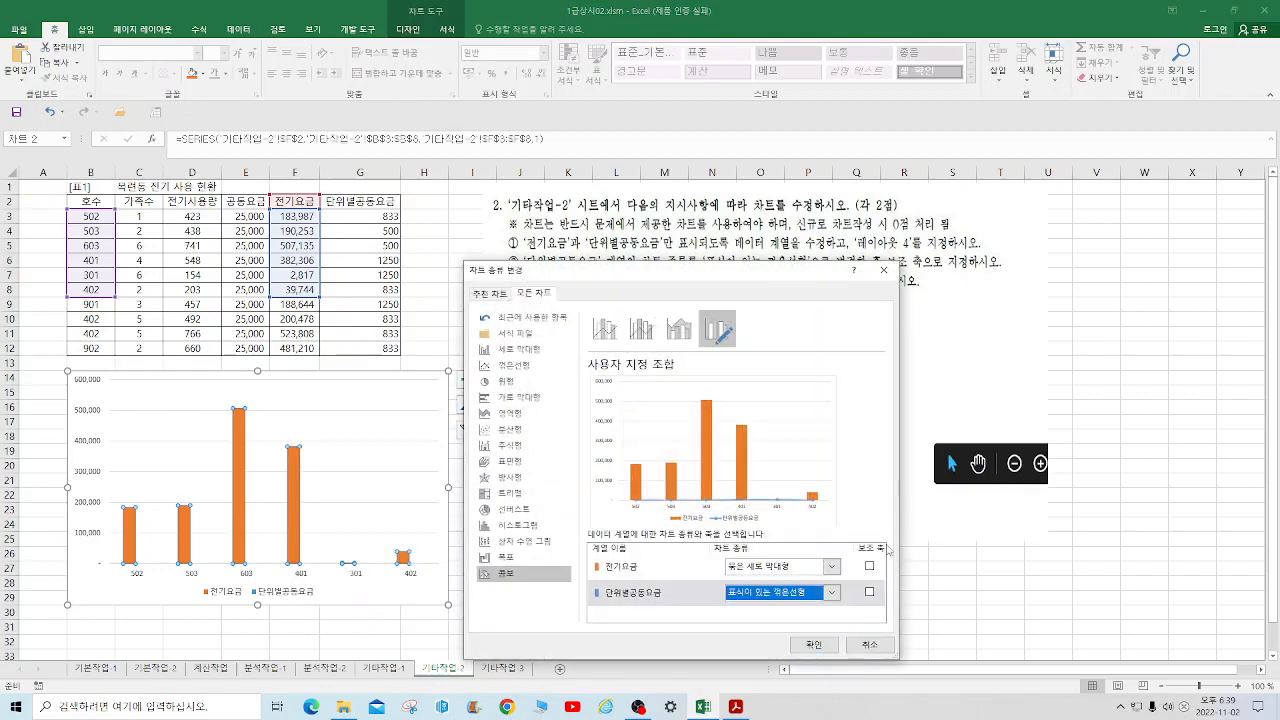
click(869, 592)
click(815, 645)
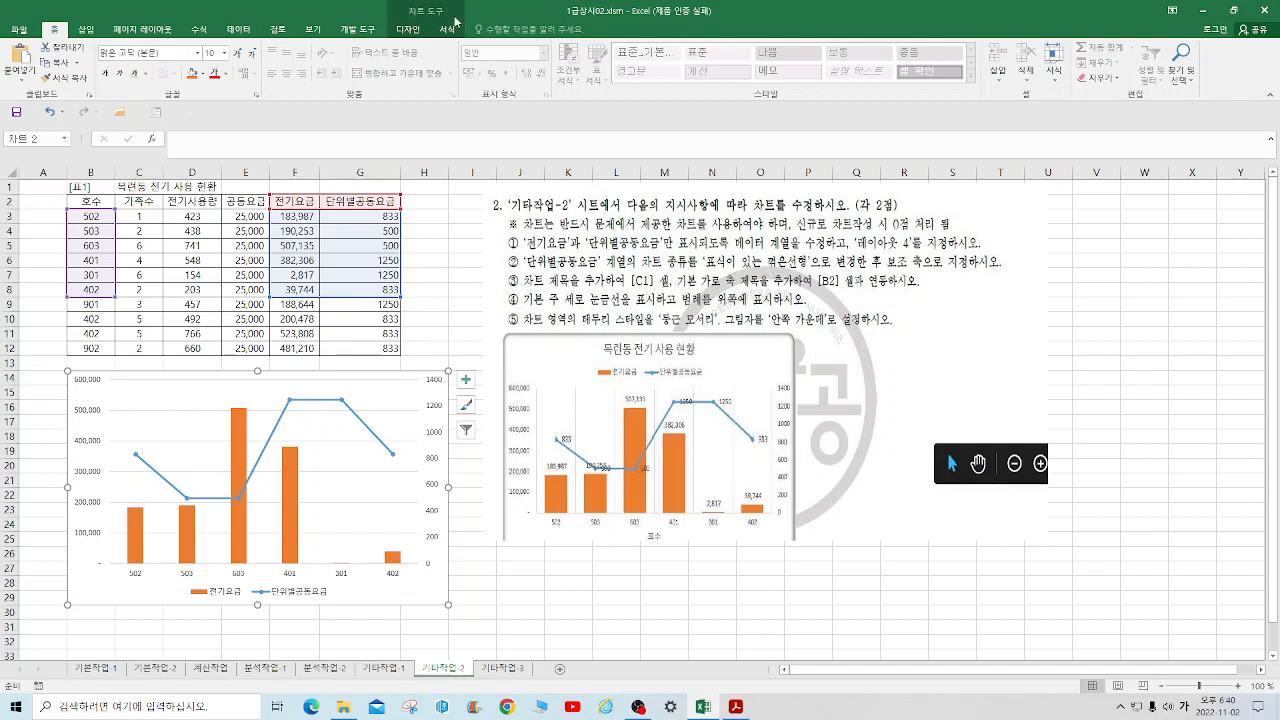
Step: Add a title above the chart and link it to cell C1
click(407, 29)
click(18, 78)
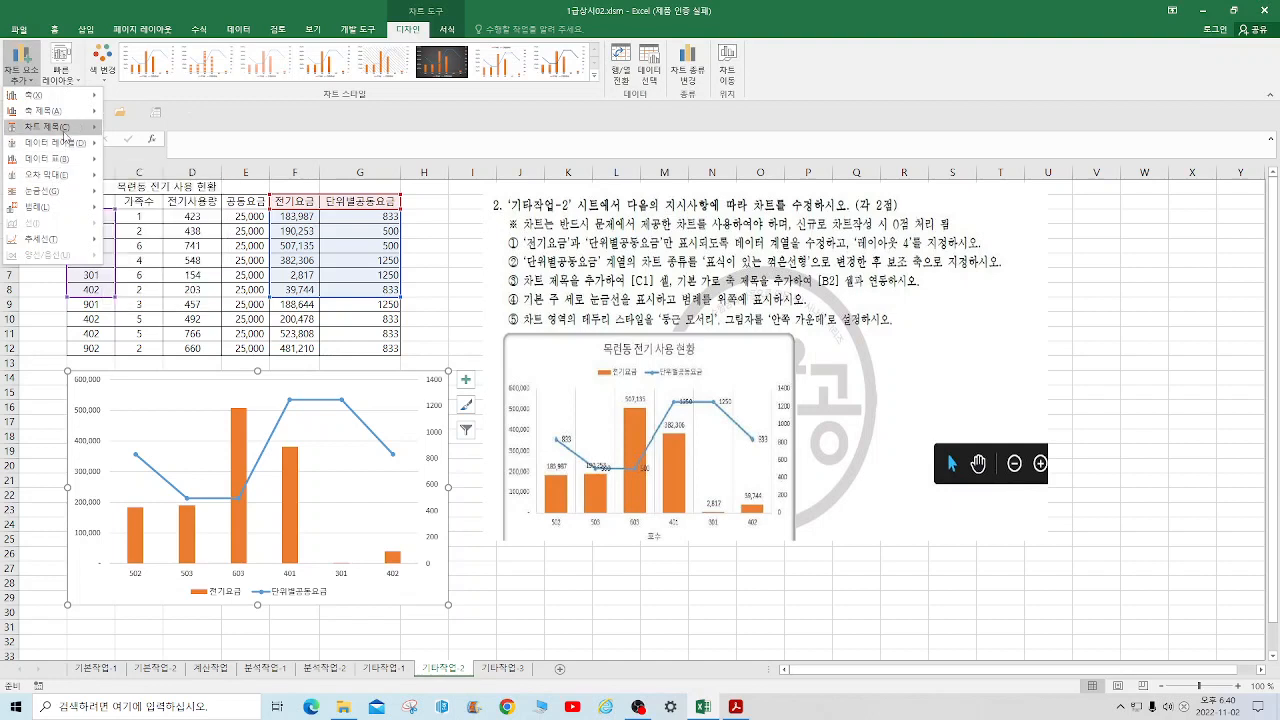
mouse_move(65, 135)
click(150, 166)
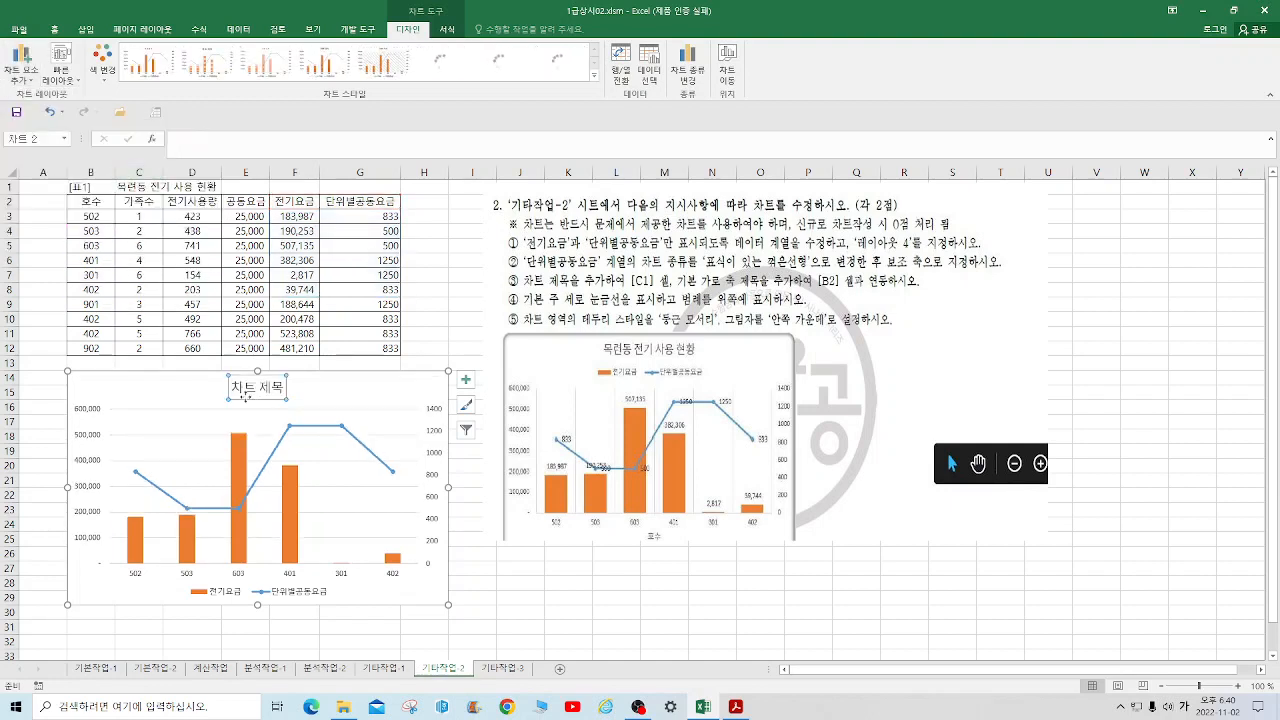
click(175, 139)
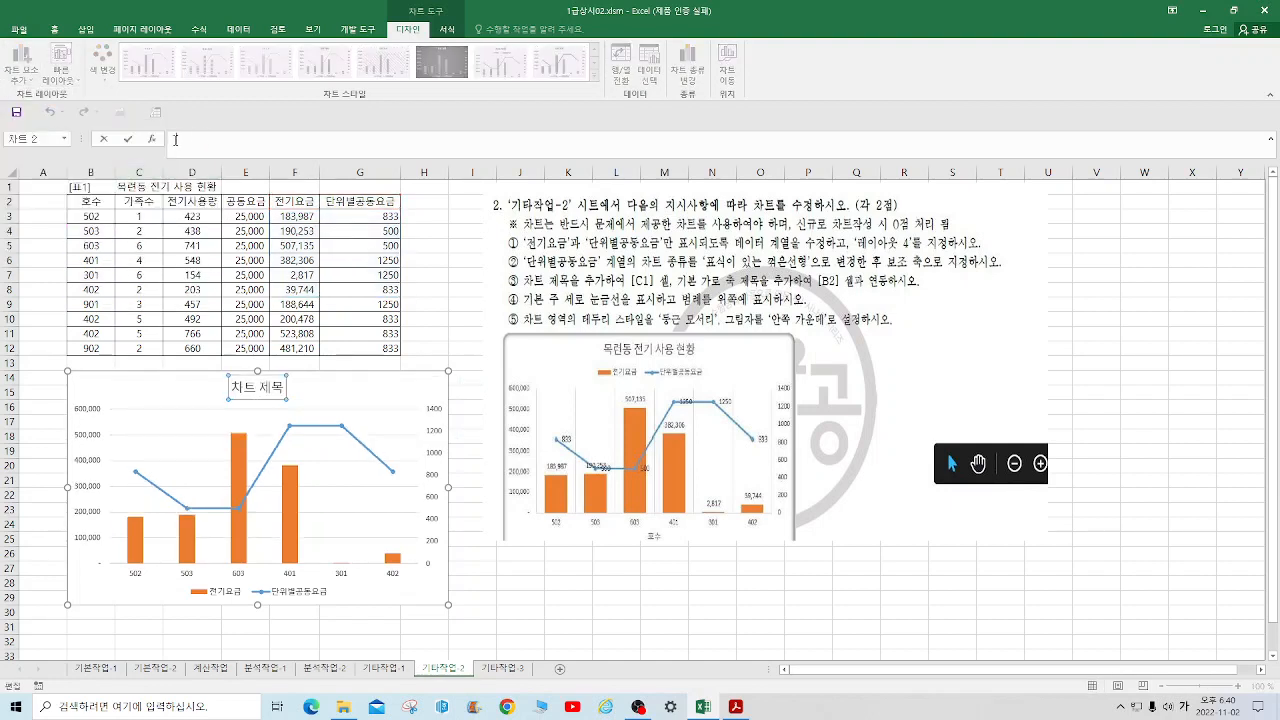
text(=)
click(133, 186)
key(Return)
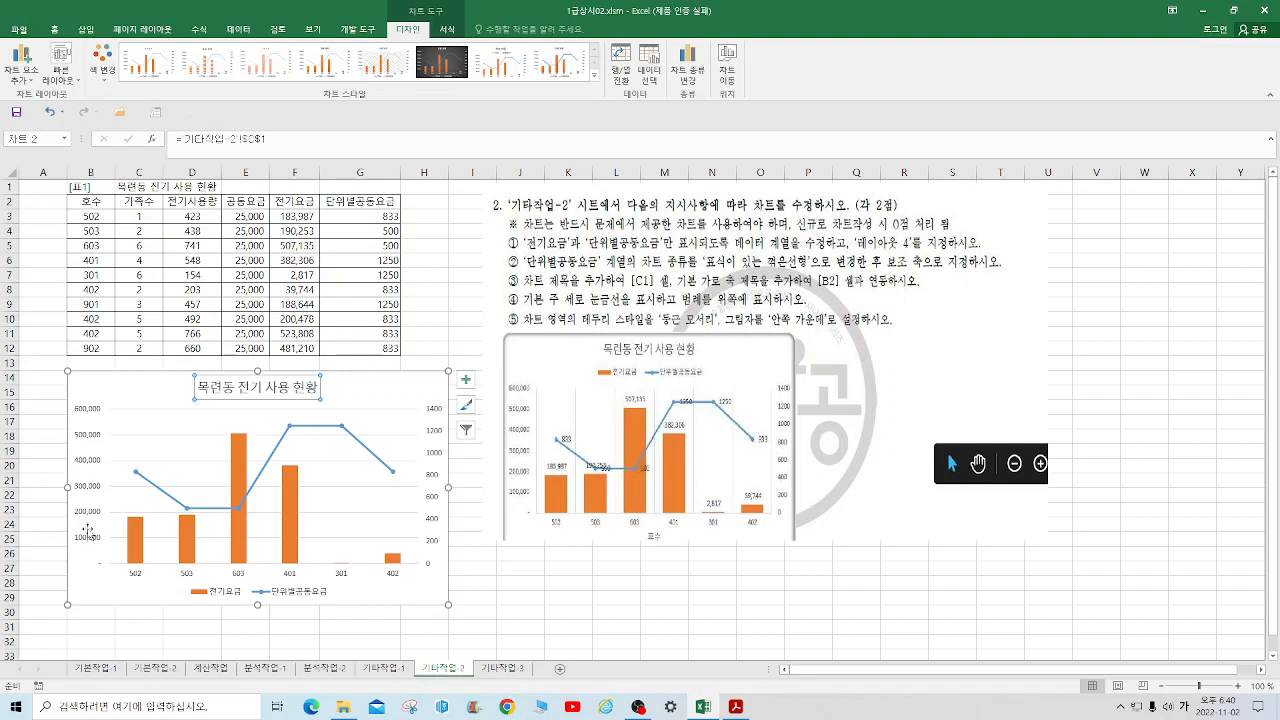
Step: Place the chart legend at the top (위쪽) and add primary major vertical gridlines (기본 주 세로)
right_click(298, 600)
click(338, 585)
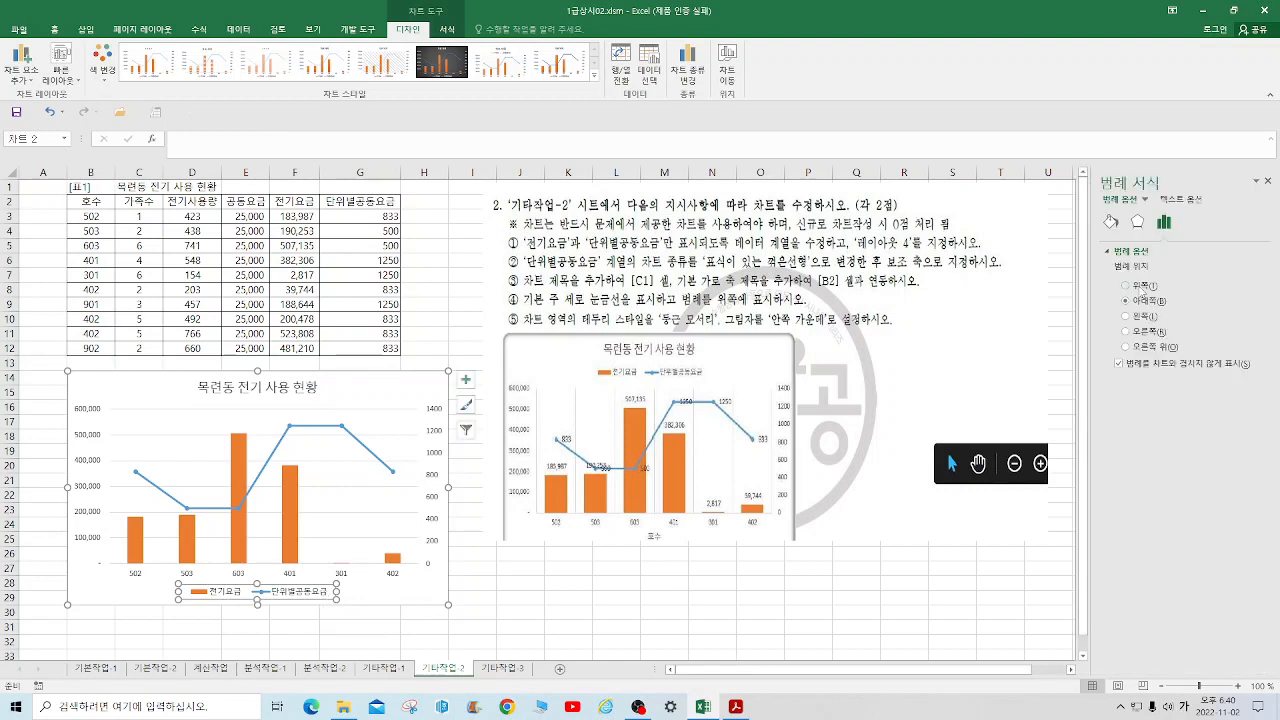
click(1145, 286)
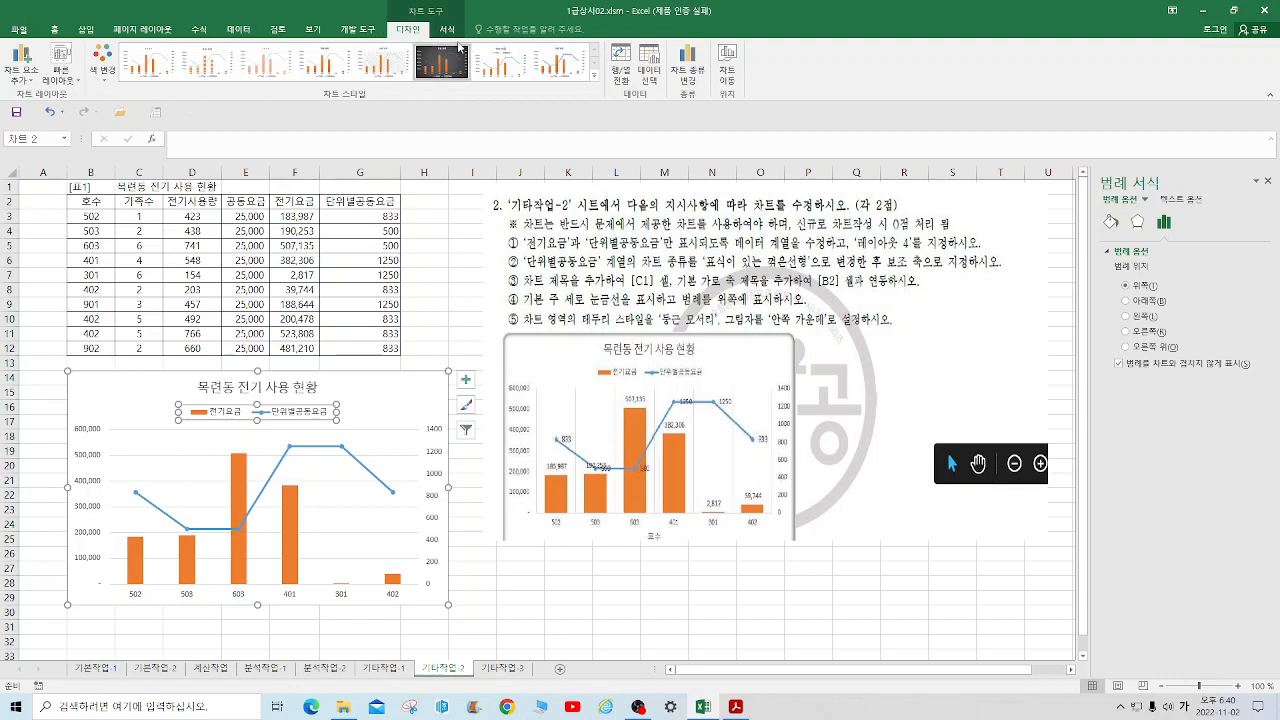
click(32, 80)
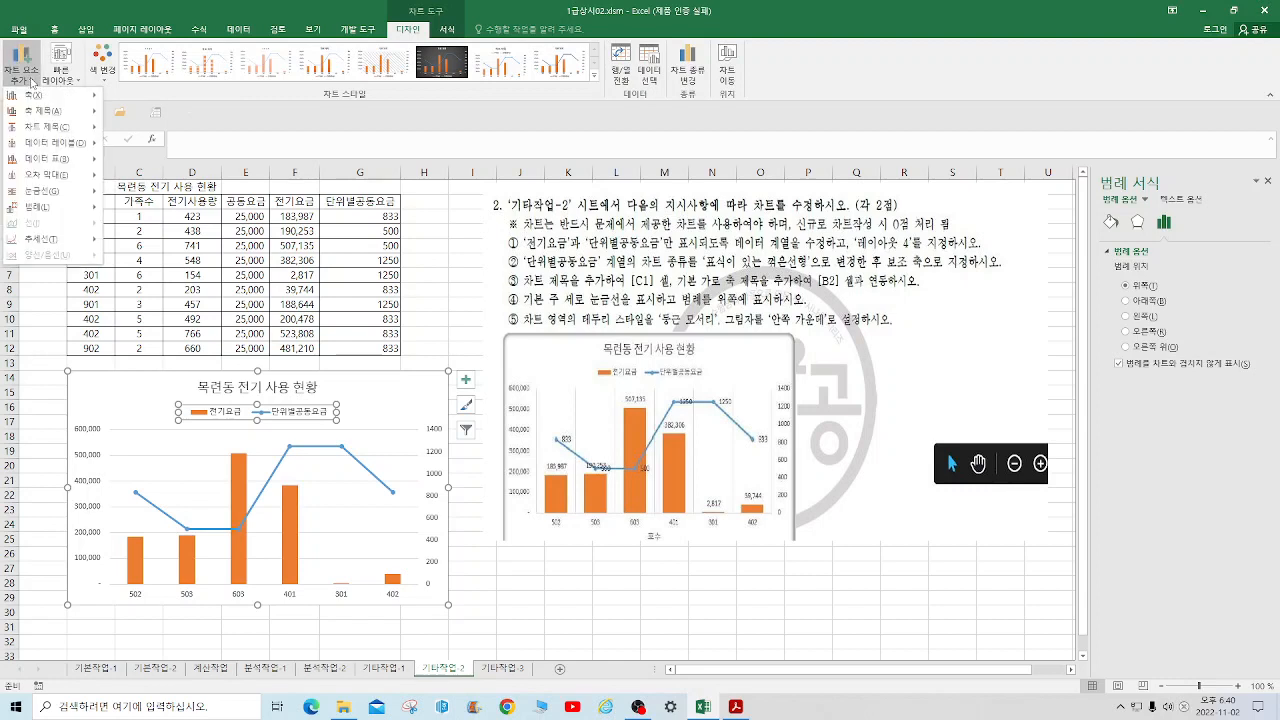
mouse_move(72, 190)
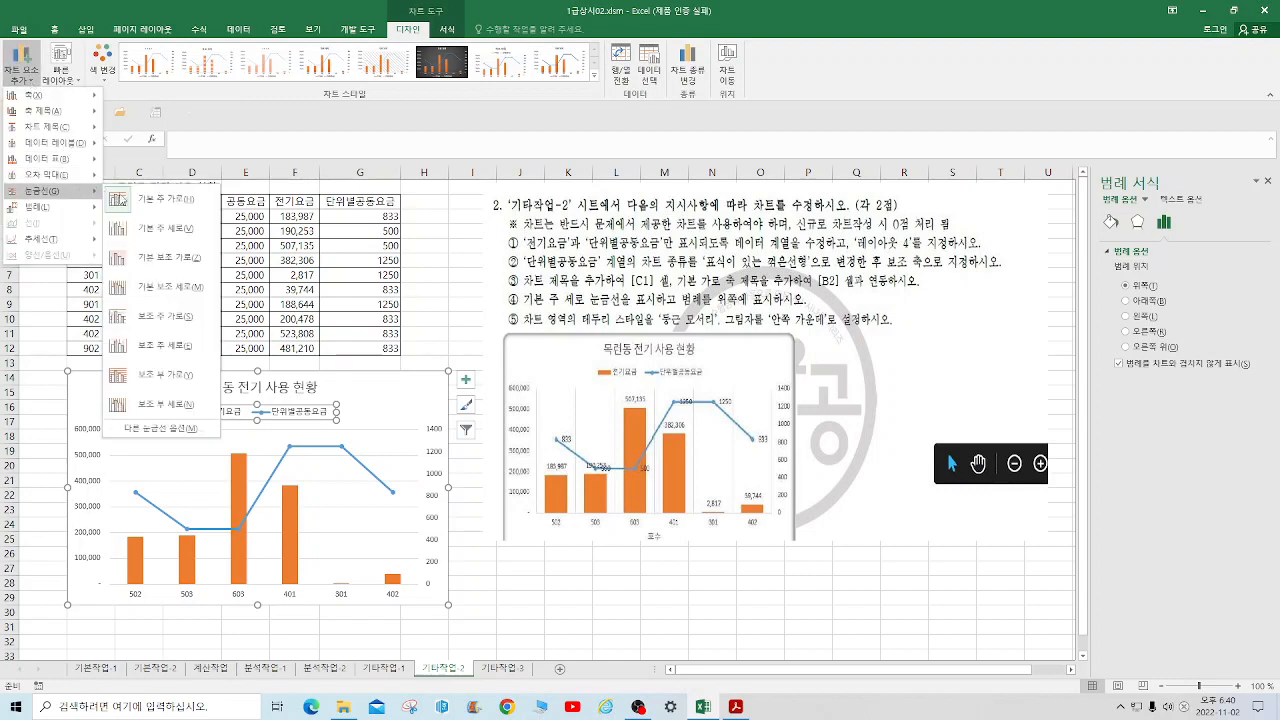
click(168, 230)
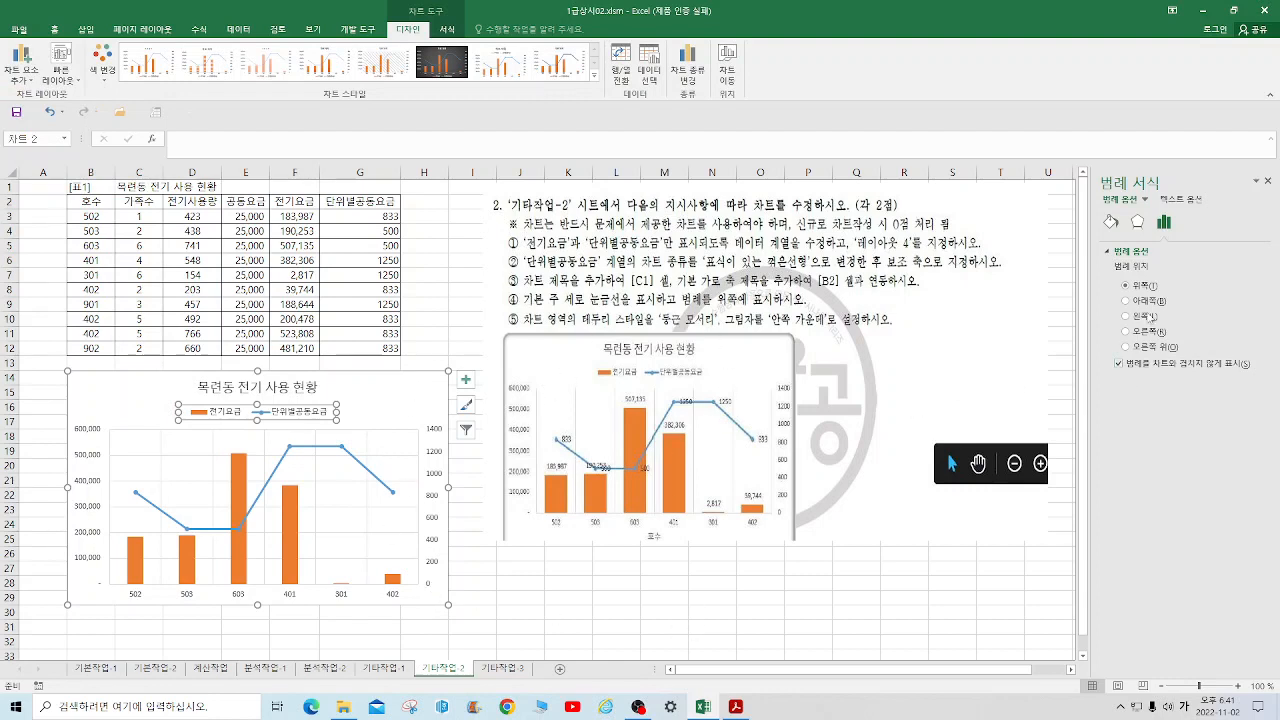
Step: Give the chart area's border rounded corners (둥근 모서리)
click(1110, 221)
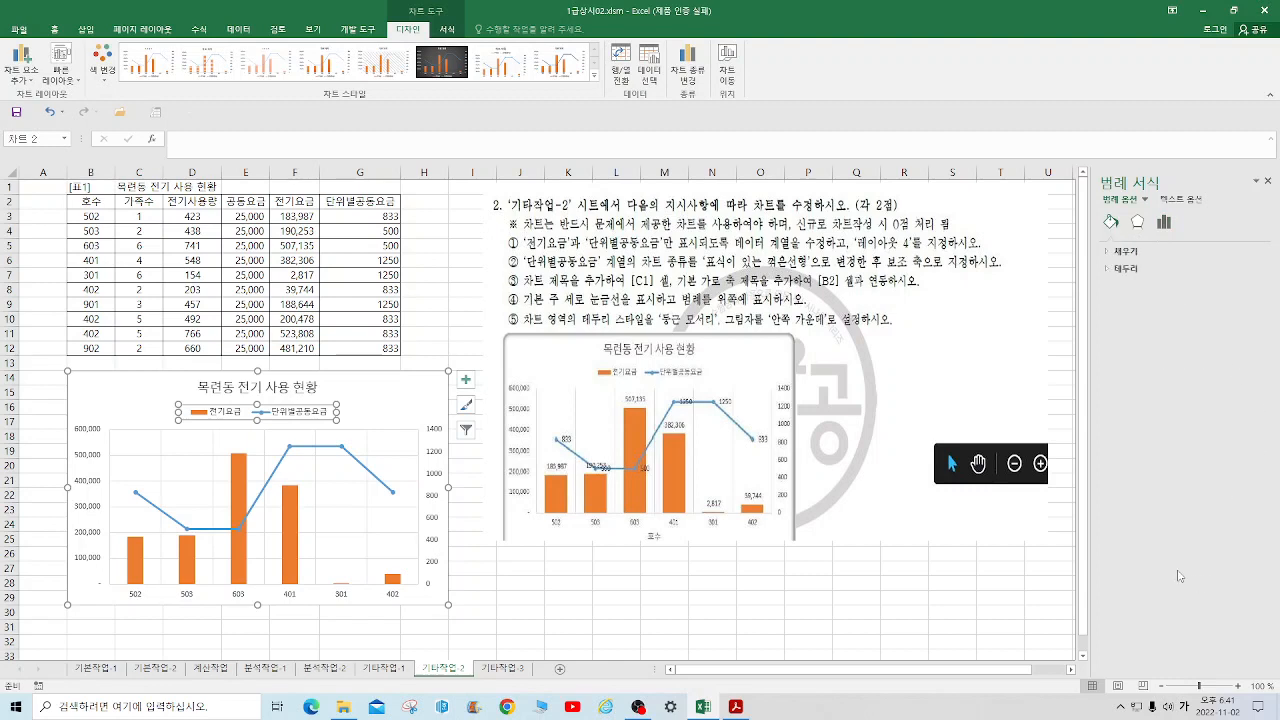
click(1138, 269)
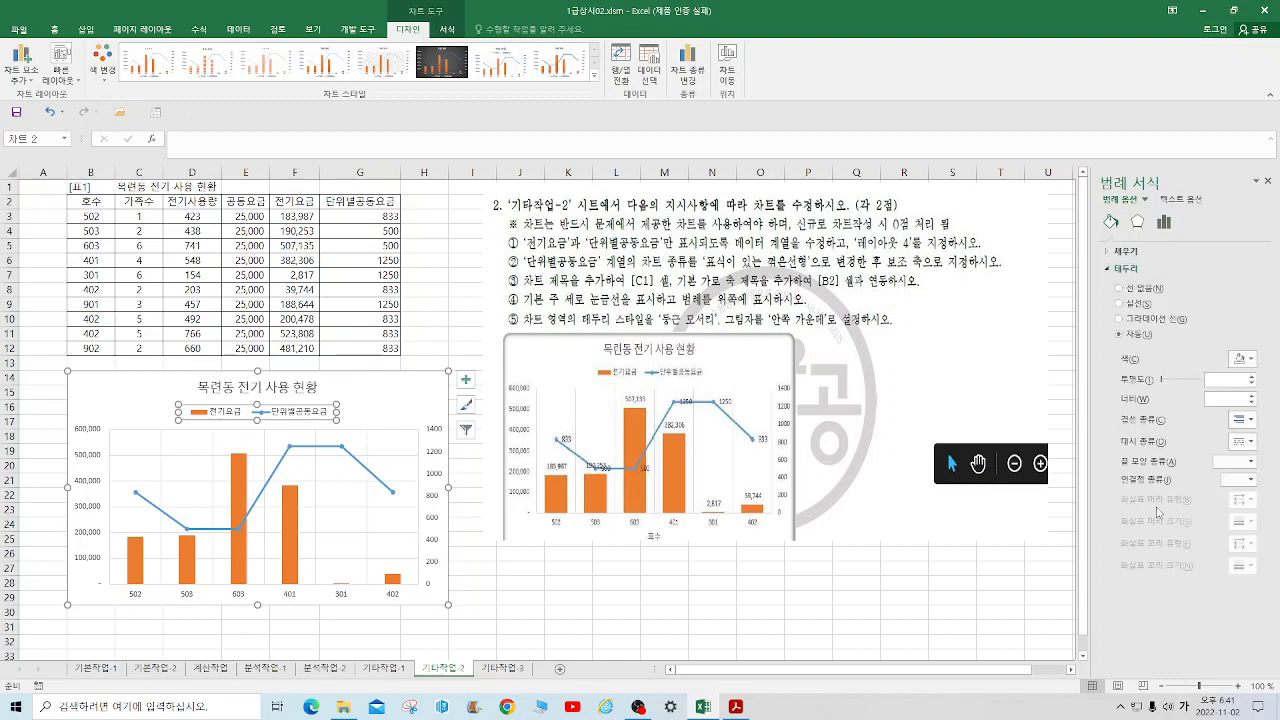
right_click(428, 386)
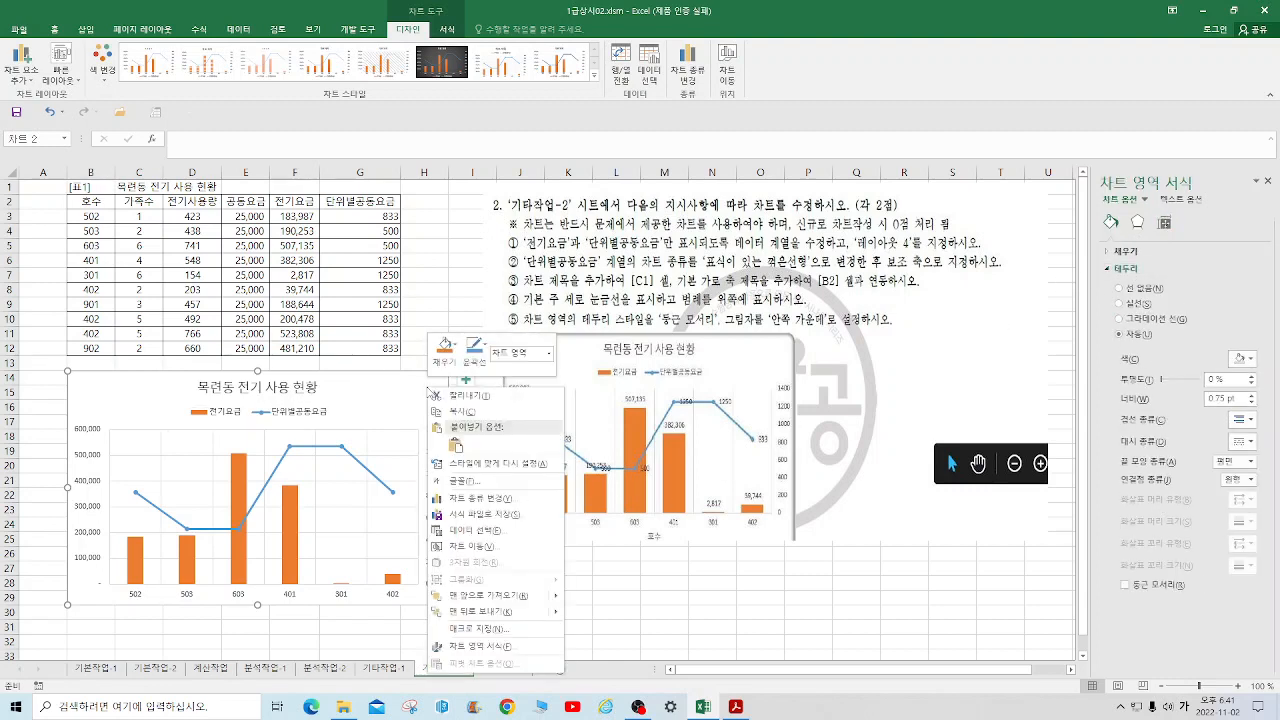
click(1125, 585)
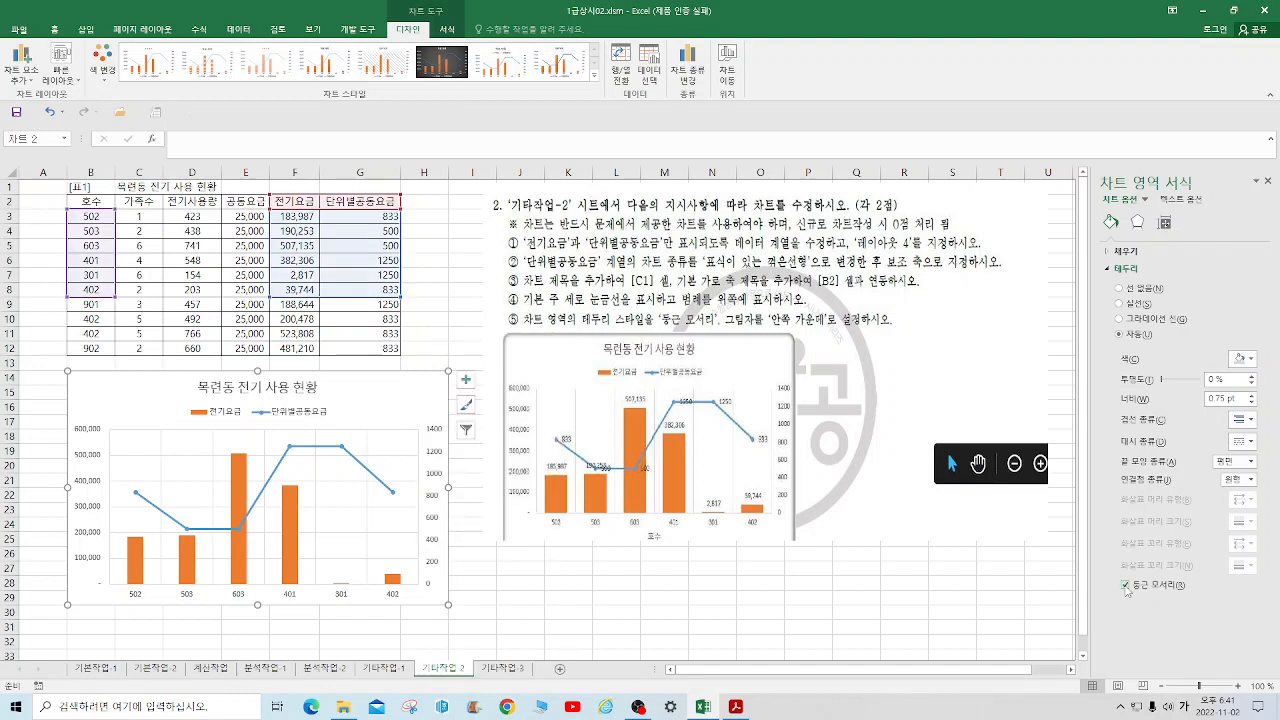
Step: Apply the inner center shadow (안쪽 가운데) to the chart area and save the workbook
click(1137, 223)
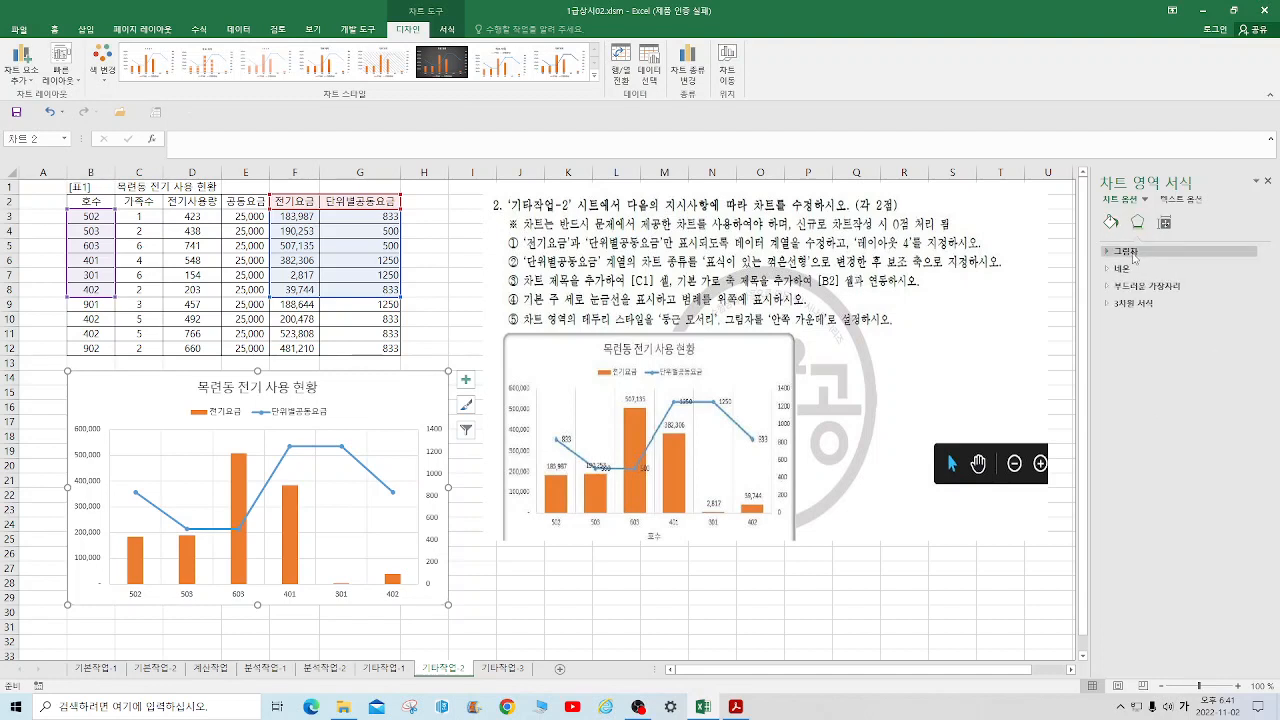
click(1130, 251)
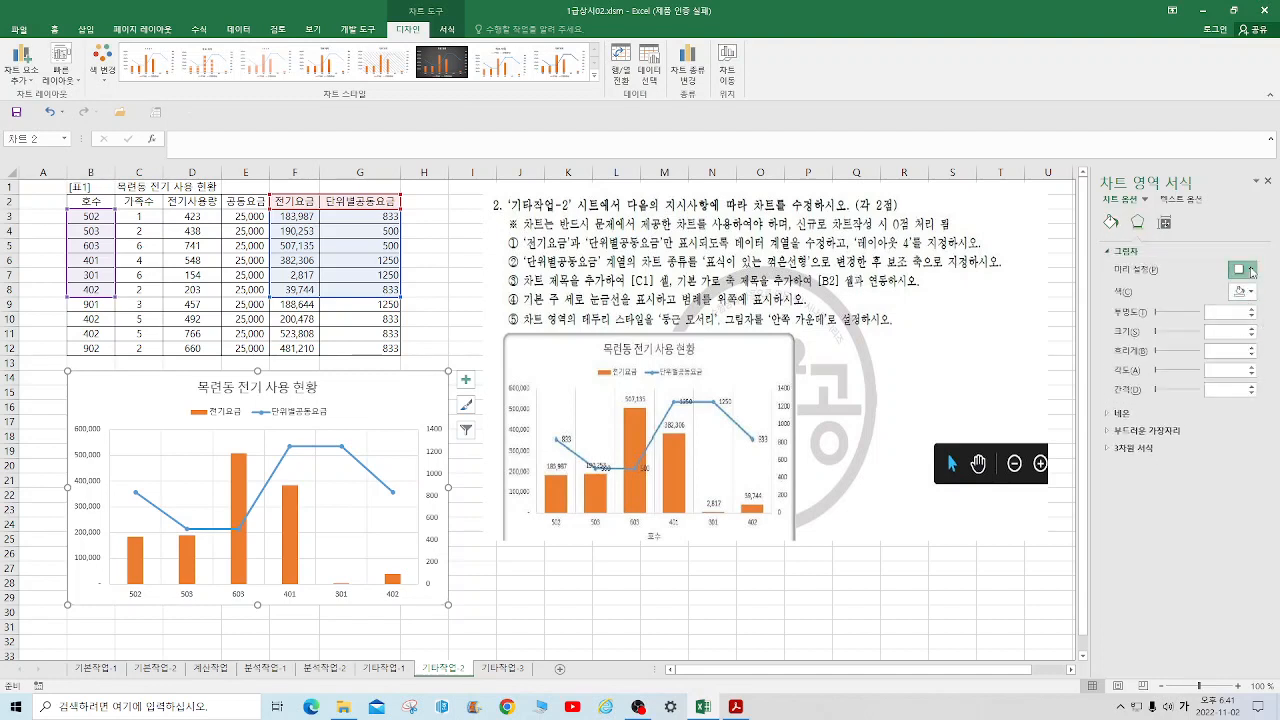
click(1243, 269)
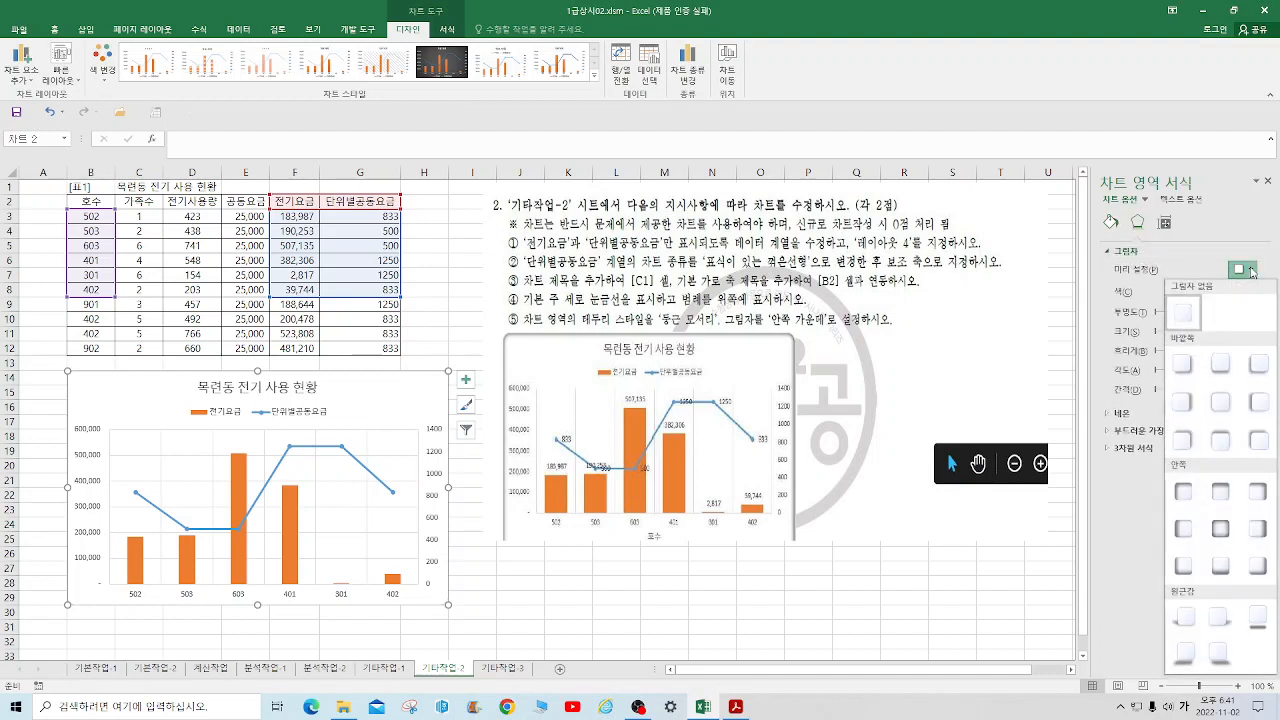
click(1220, 531)
click(757, 624)
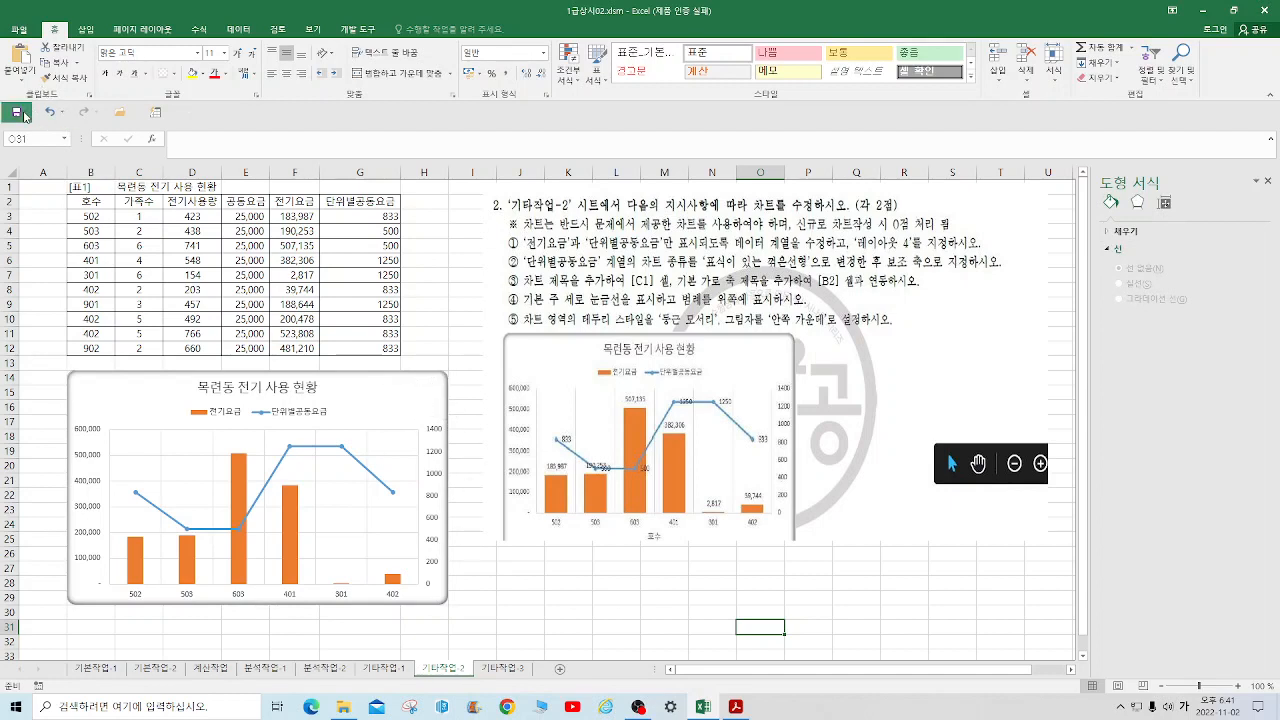
click(20, 113)
Step: Open the 기타작업-3 sheet and move the instruction text picture down off the form illustration
click(507, 670)
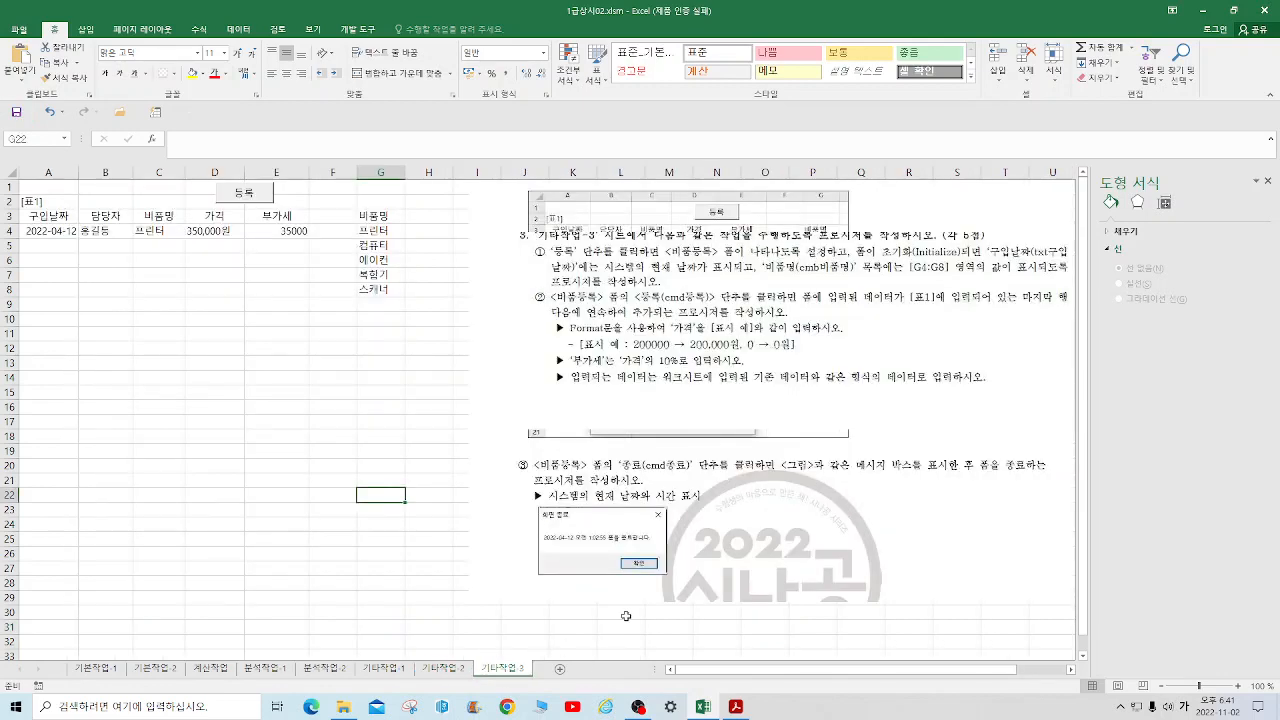
click(747, 498)
drag(761, 602, 711, 635)
drag(734, 705, 748, 452)
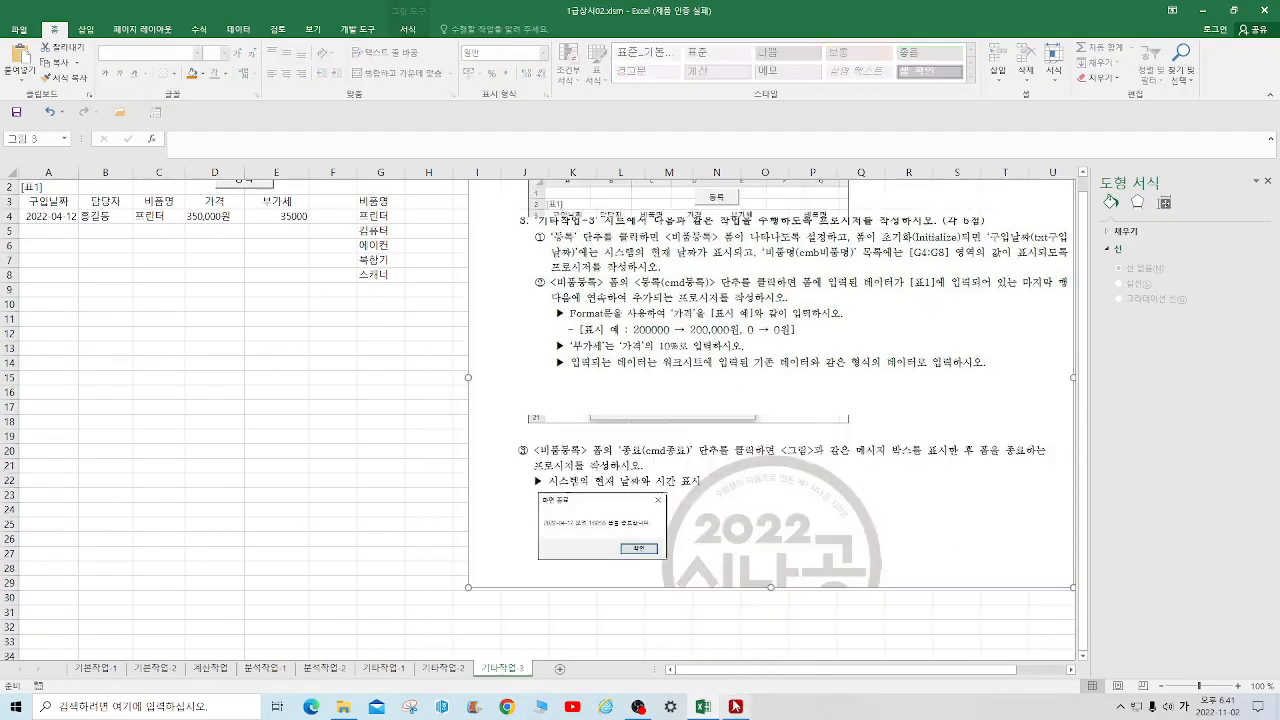
drag(797, 270, 650, 541)
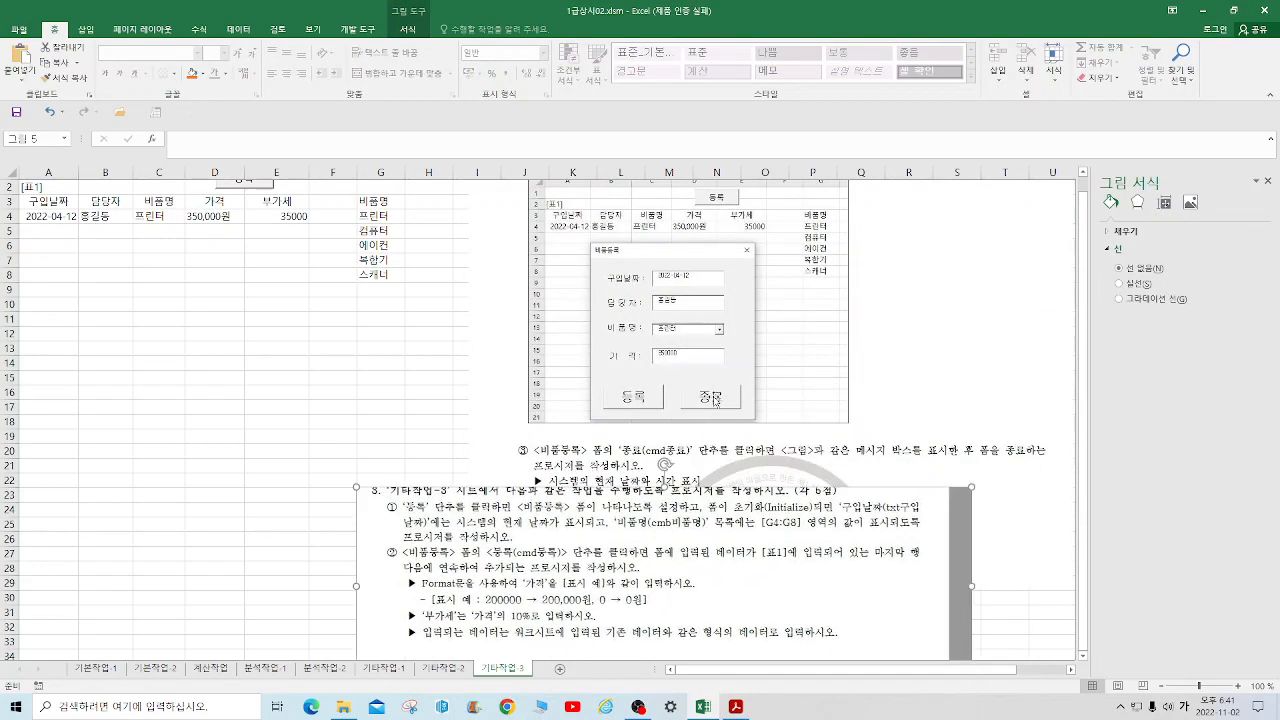
scroll(716, 398, up, 1)
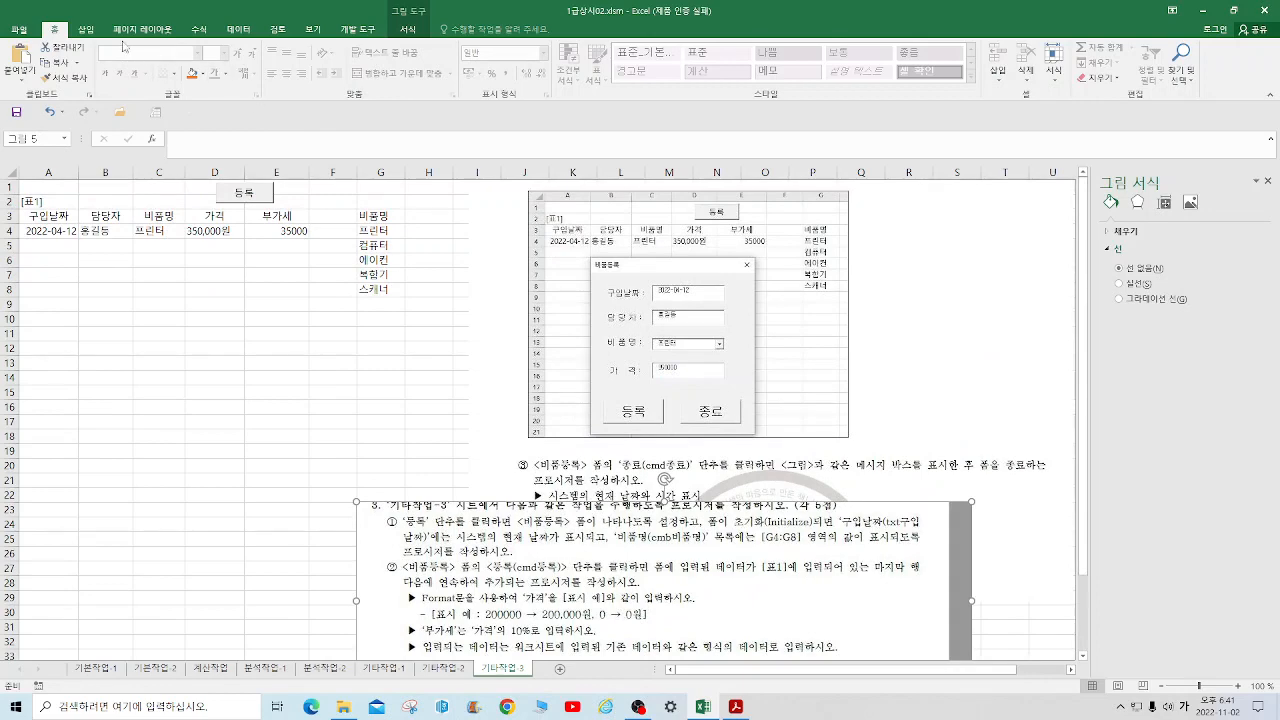
Step: On 기타작업-3, move the instruction text picture further right and shift the form illustration down to start at about row 6
click(444, 668)
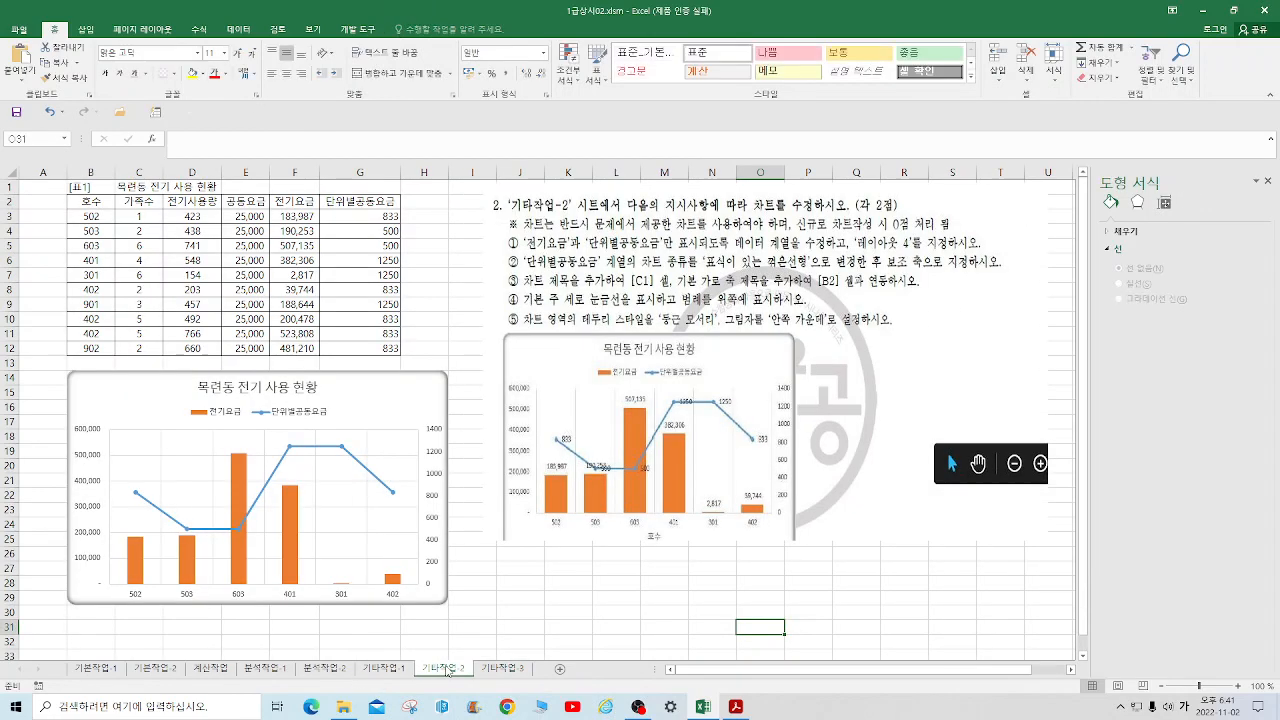
click(512, 668)
drag(700, 570, 961, 620)
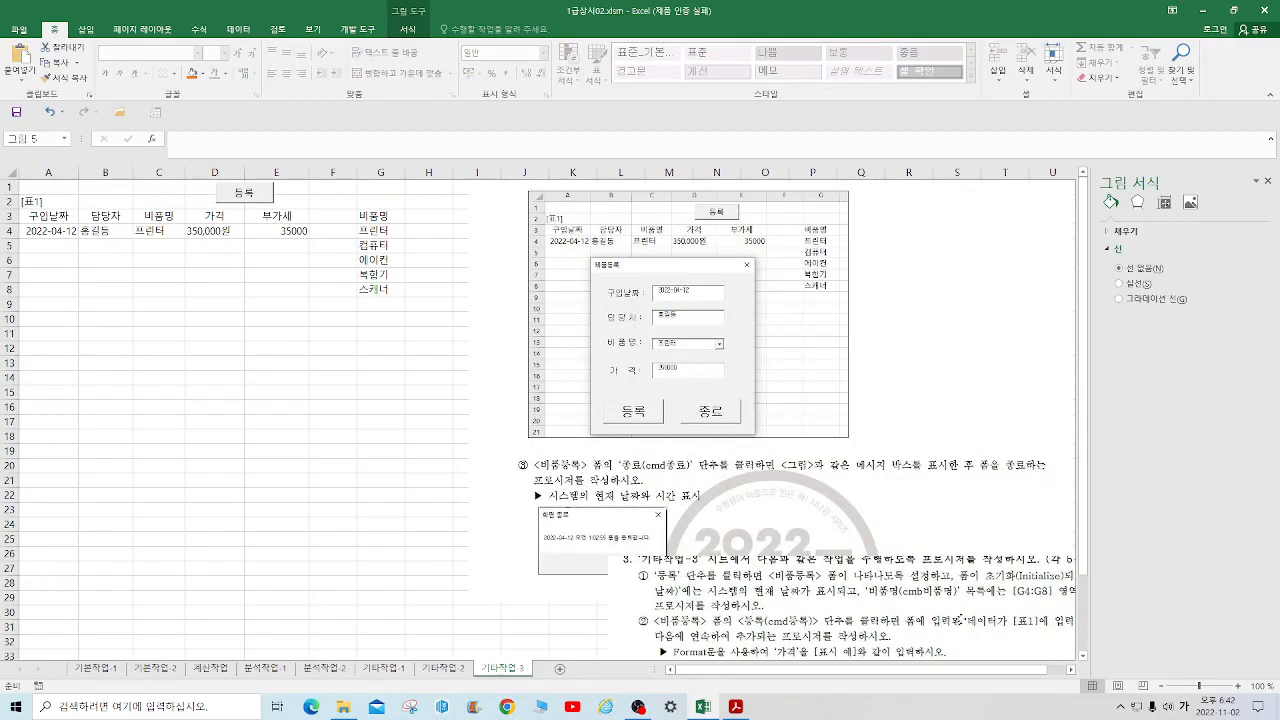
drag(681, 318, 680, 387)
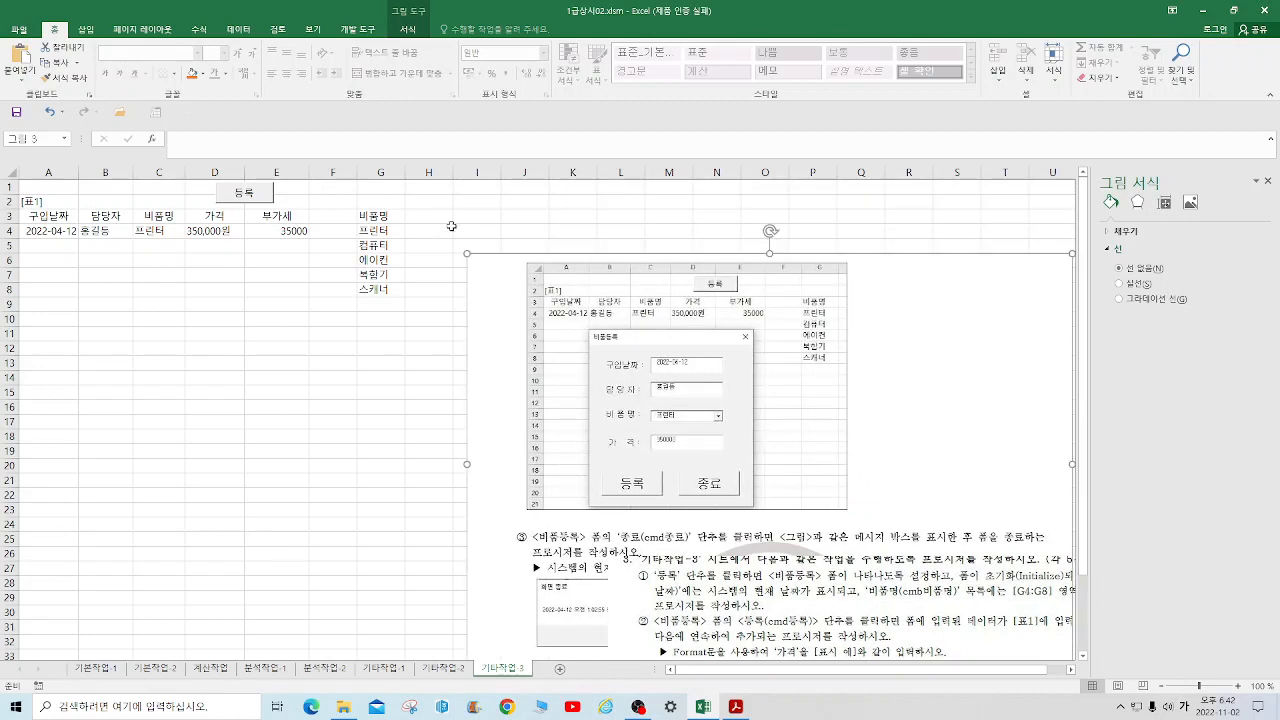
click(458, 228)
Step: In design mode, add 비품등록.Show to the sheet's cmd등록_Click procedure and return from the Visual Basic editor to the worksheet
click(88, 30)
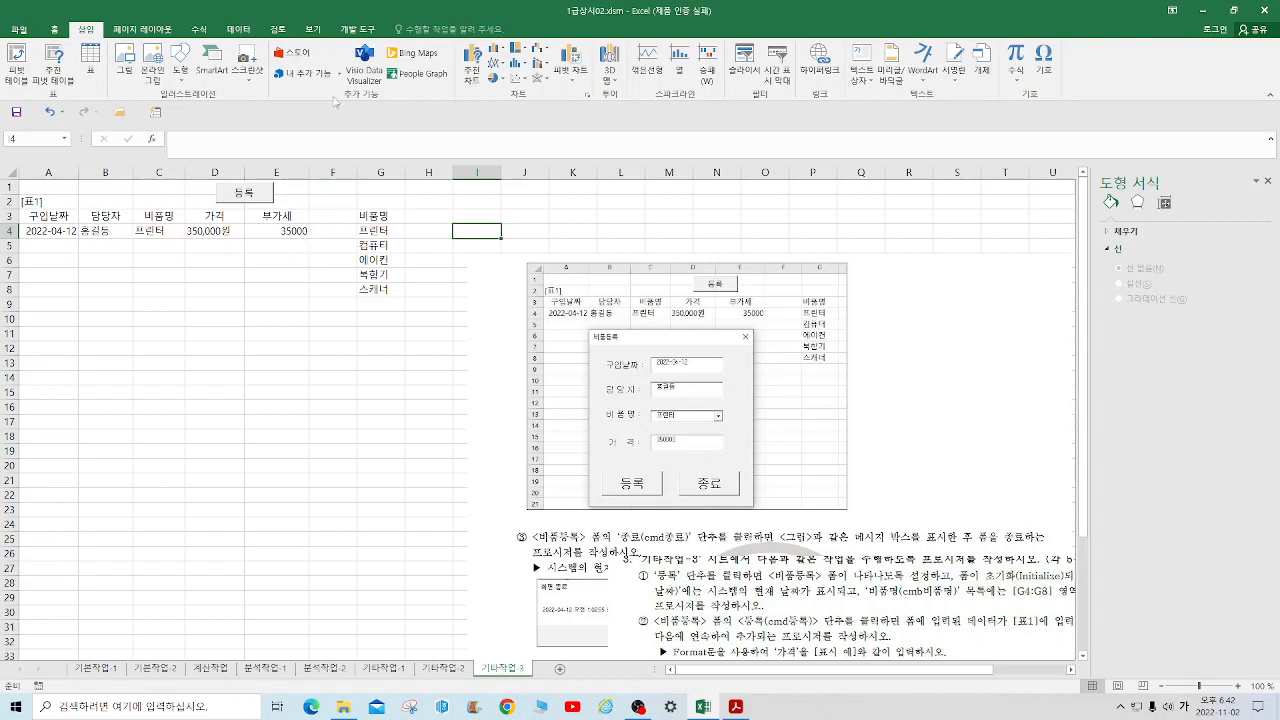
click(351, 31)
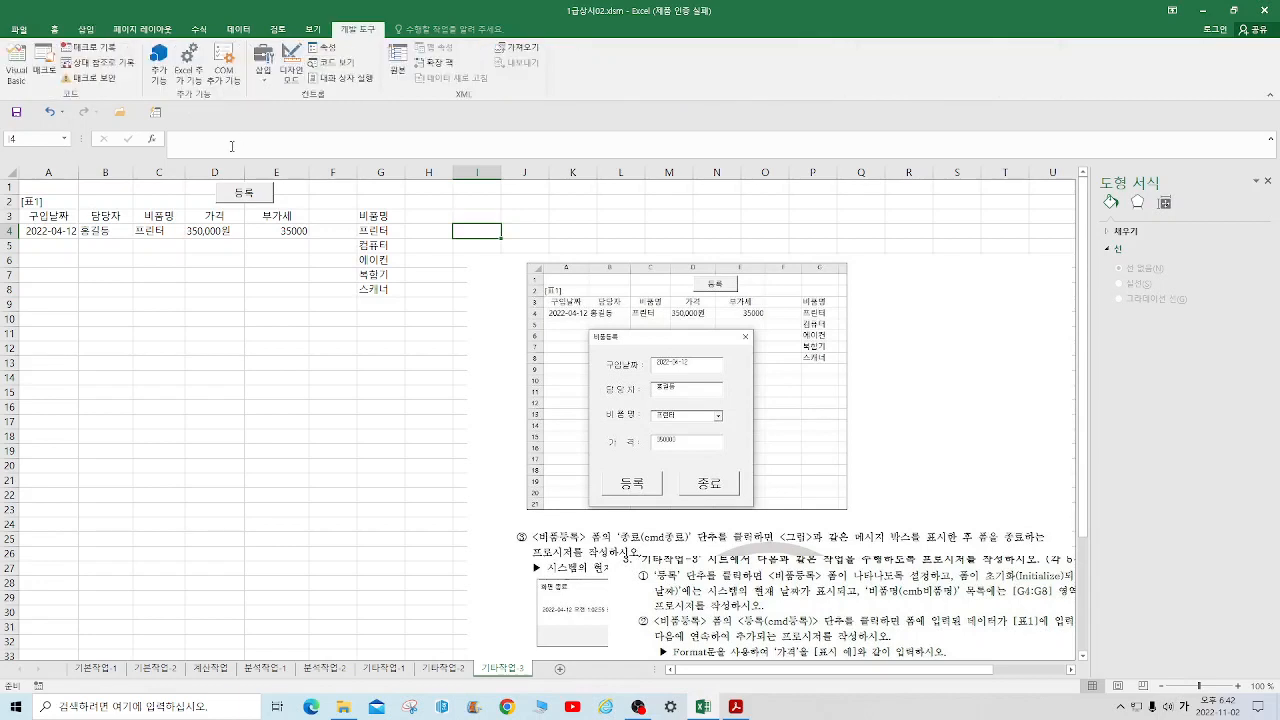
click(290, 68)
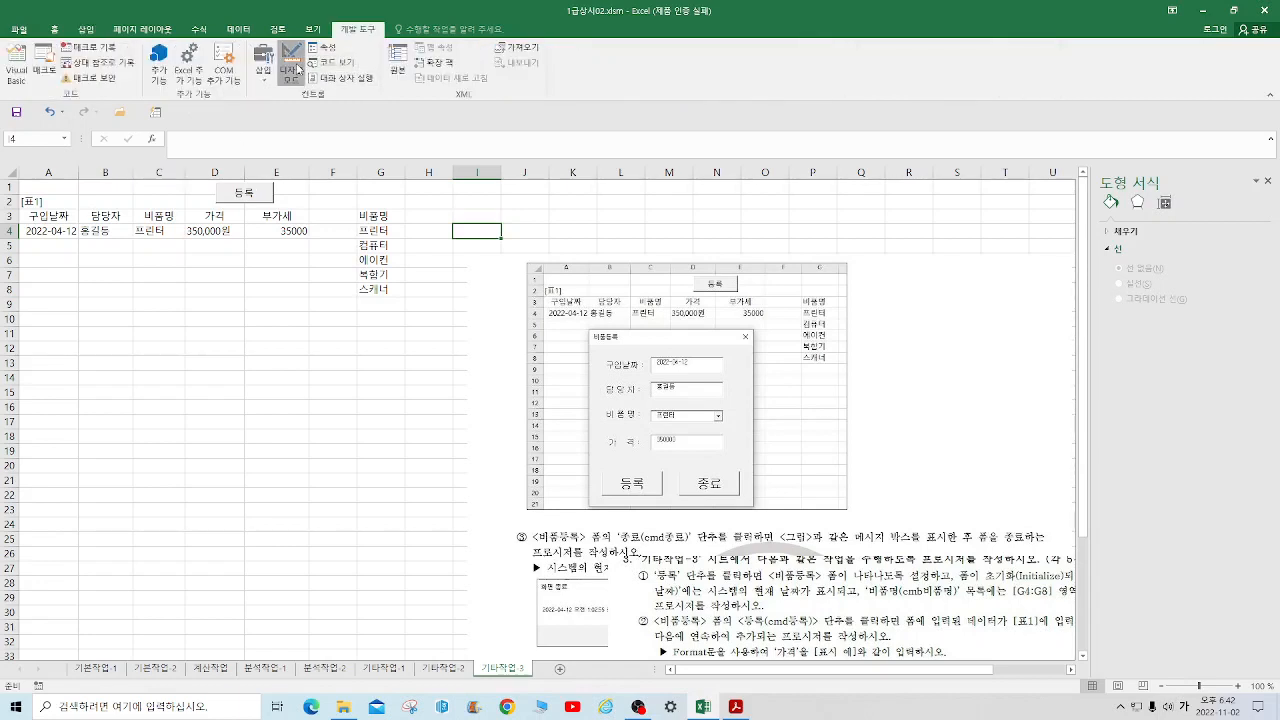
double_click(248, 195)
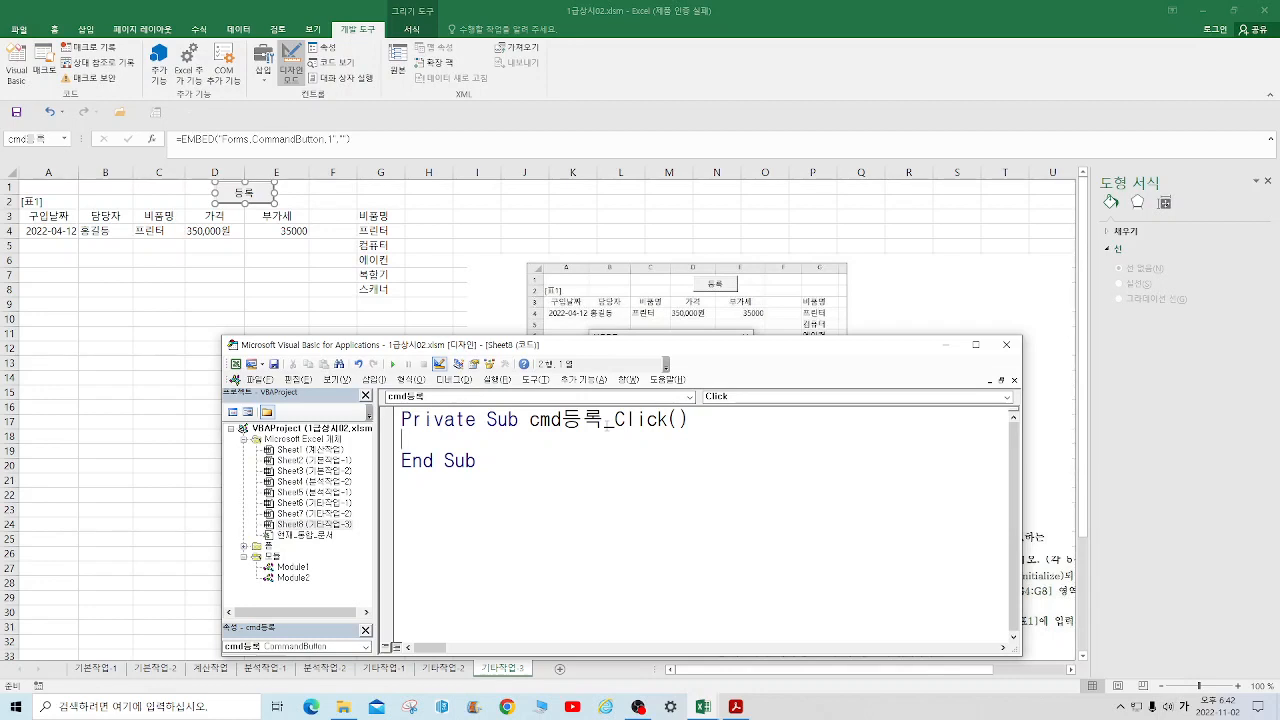
text(비품명록.)
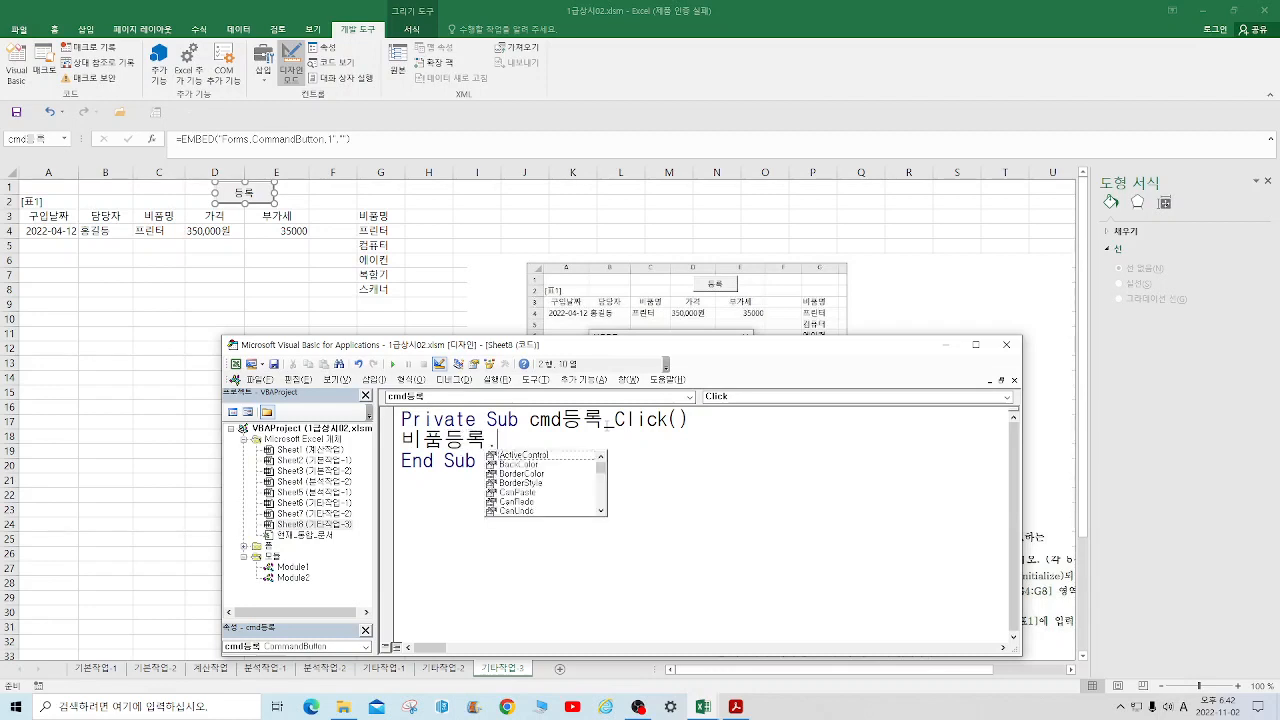
text(show)
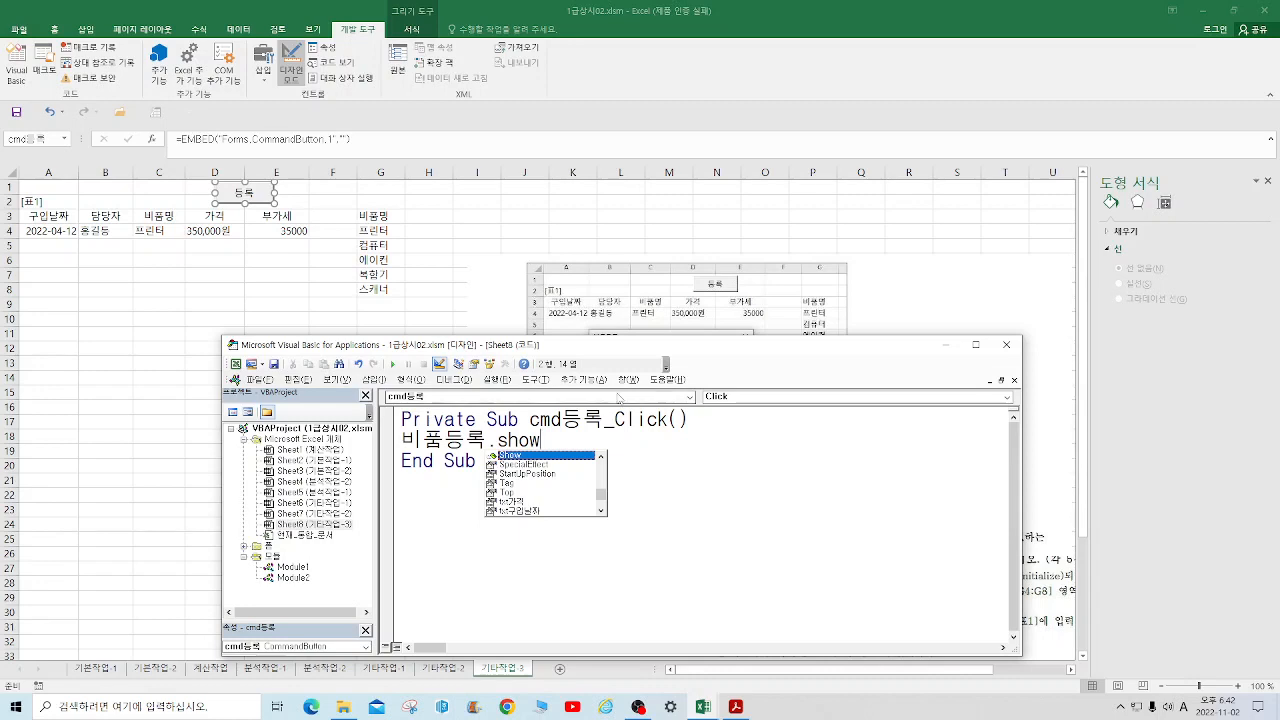
click(259, 380)
click(302, 475)
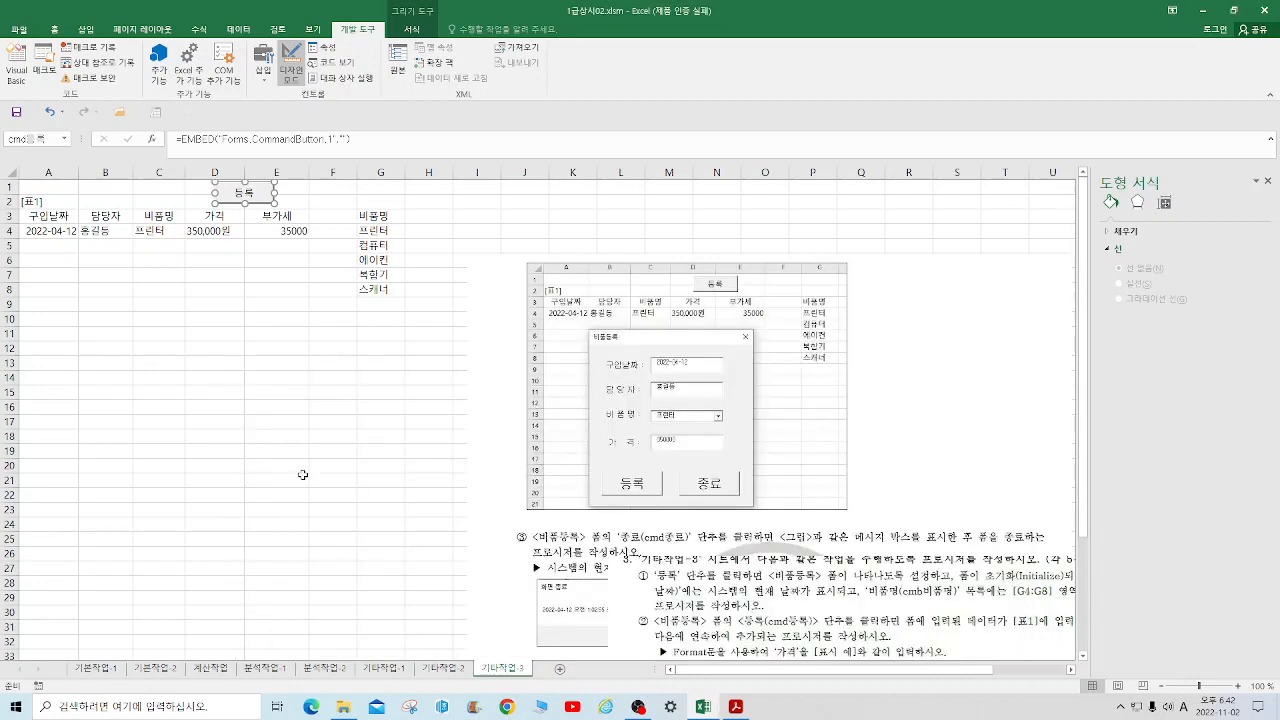
Step: Leave design mode, test that the 등록 button opens the 비품등록 form, and close the form
click(290, 65)
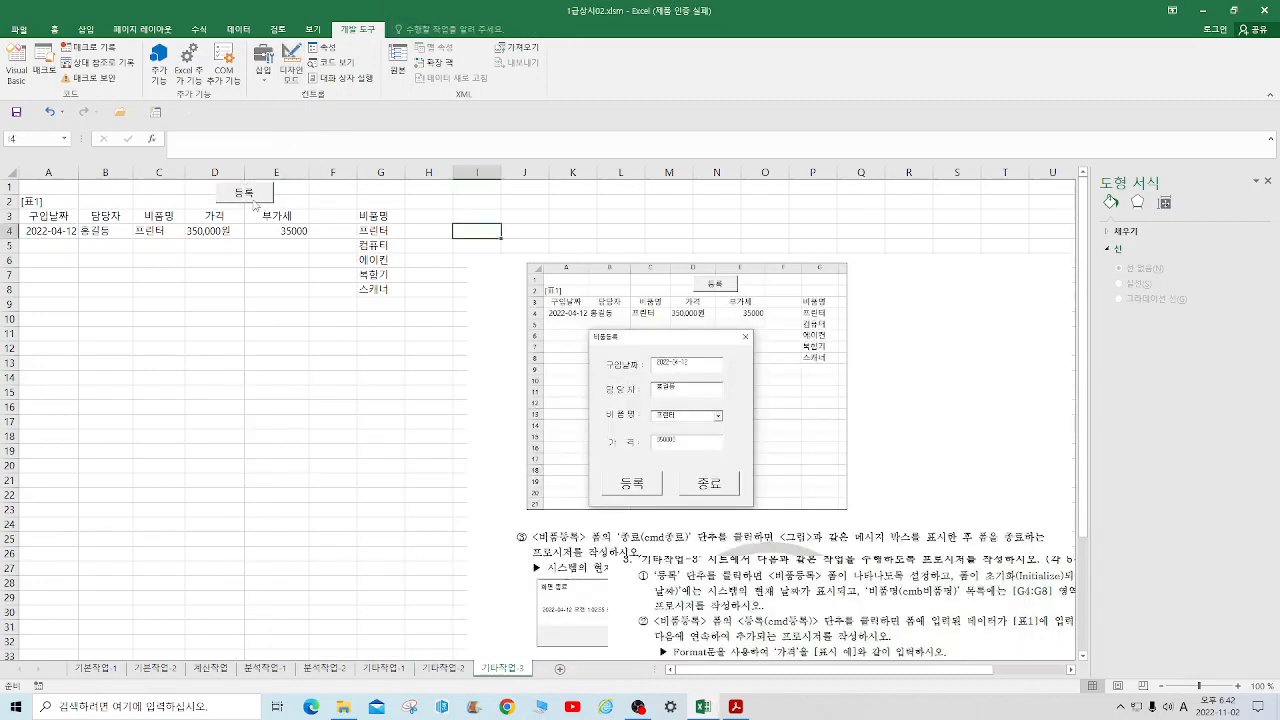
click(256, 194)
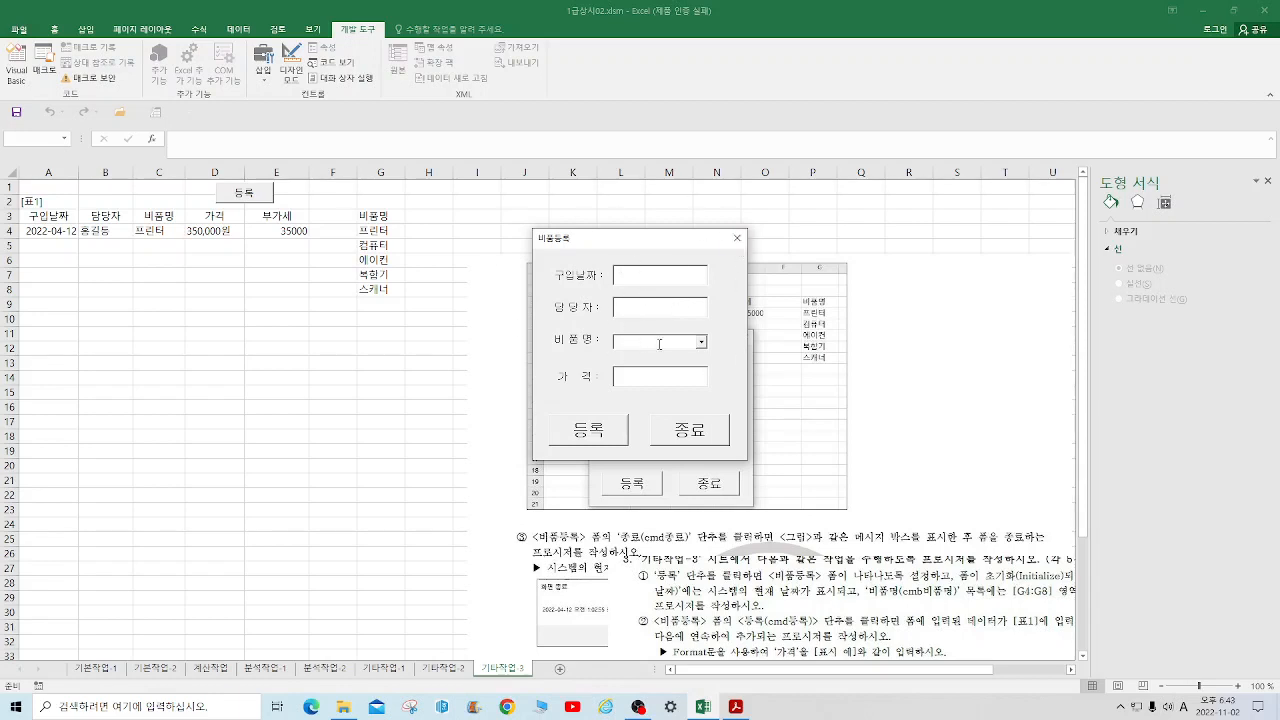
click(737, 238)
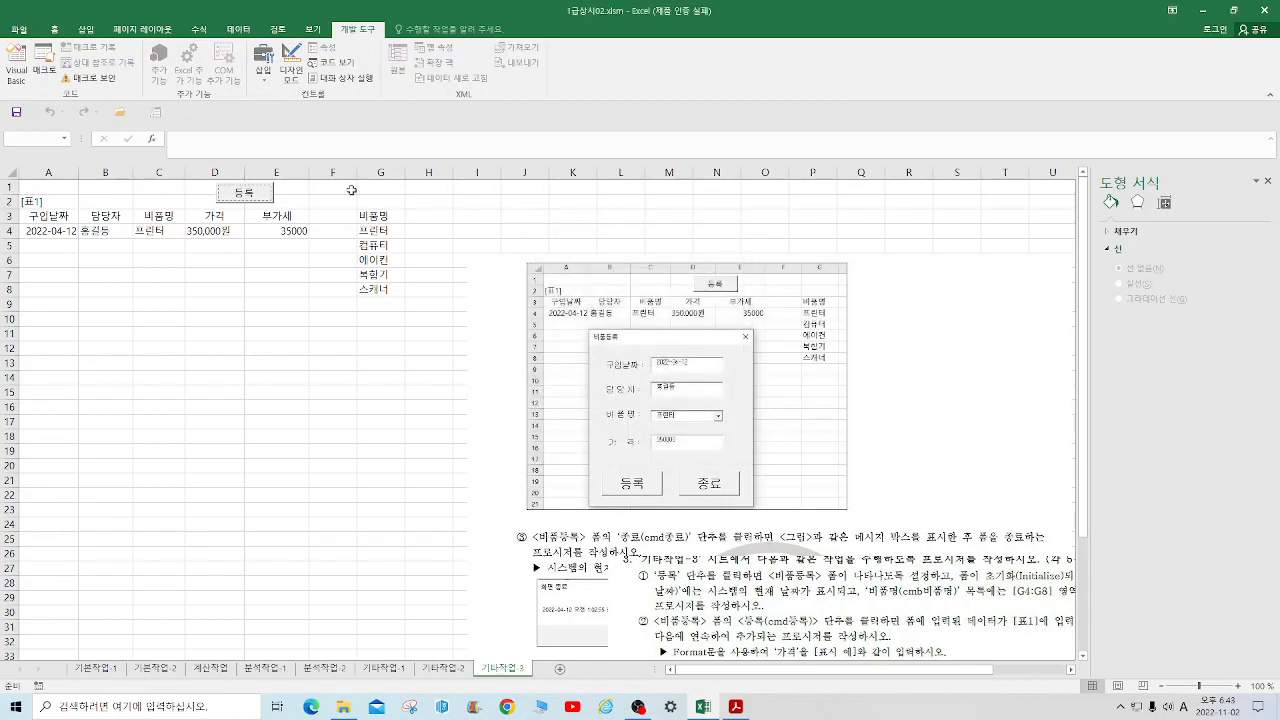
Step: In the 비품등록 form's code, create the cmd등록_Click and UserForm_Initialize procedures
click(17, 70)
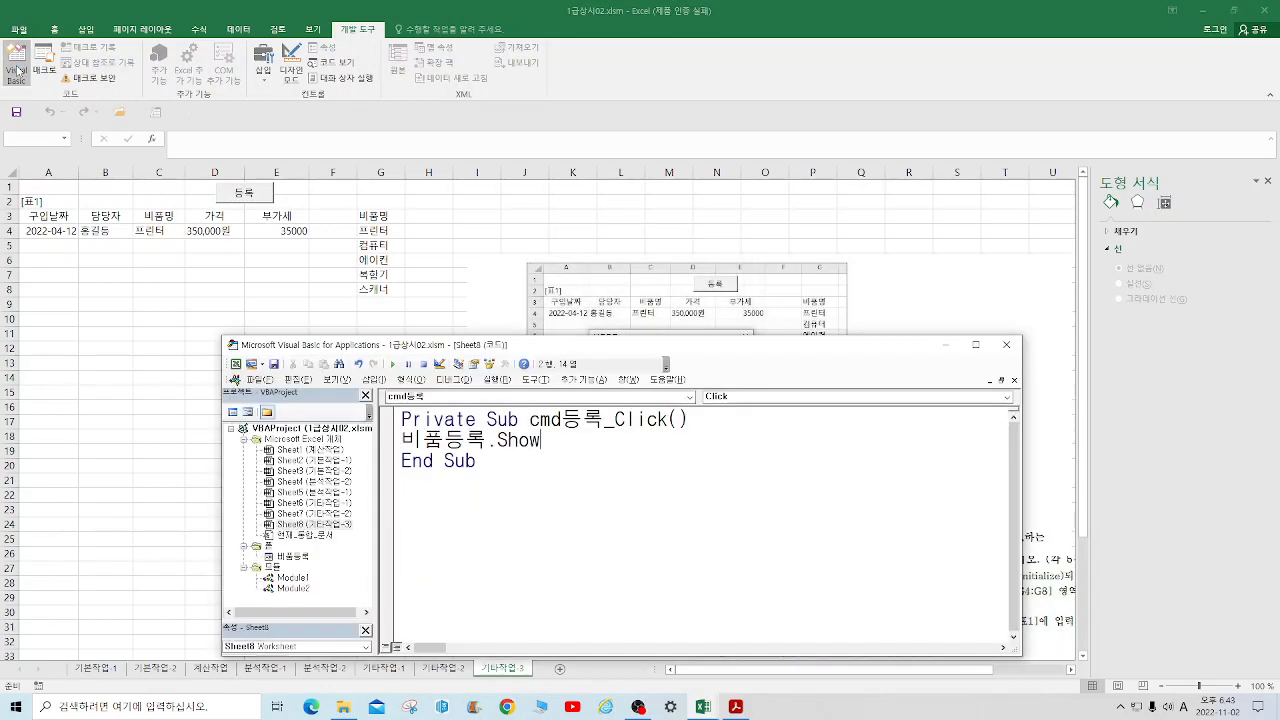
double_click(296, 560)
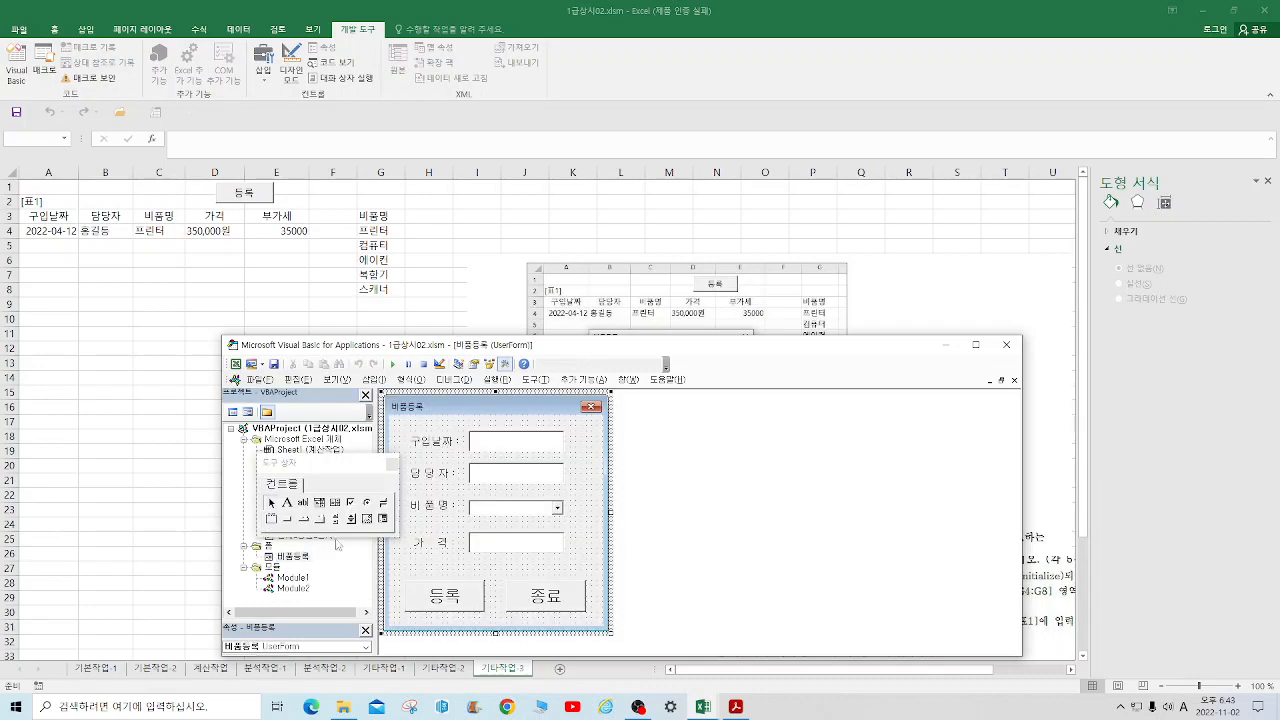
double_click(426, 597)
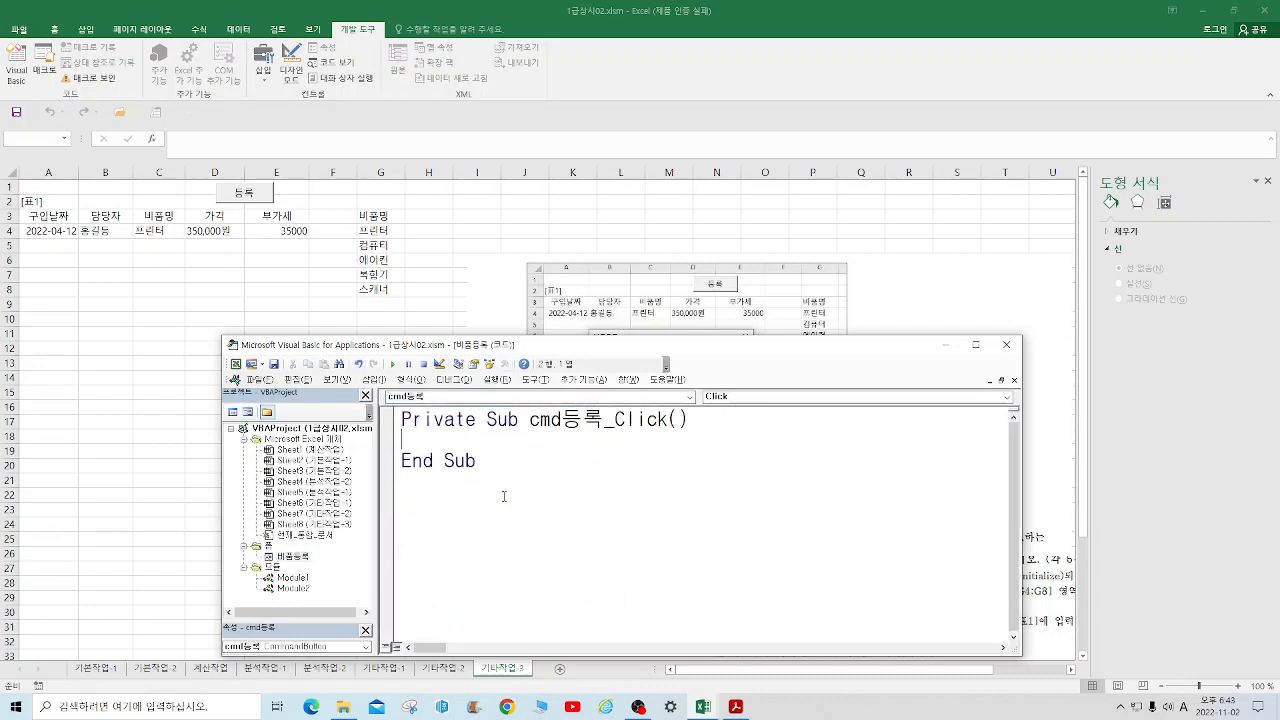
click(690, 397)
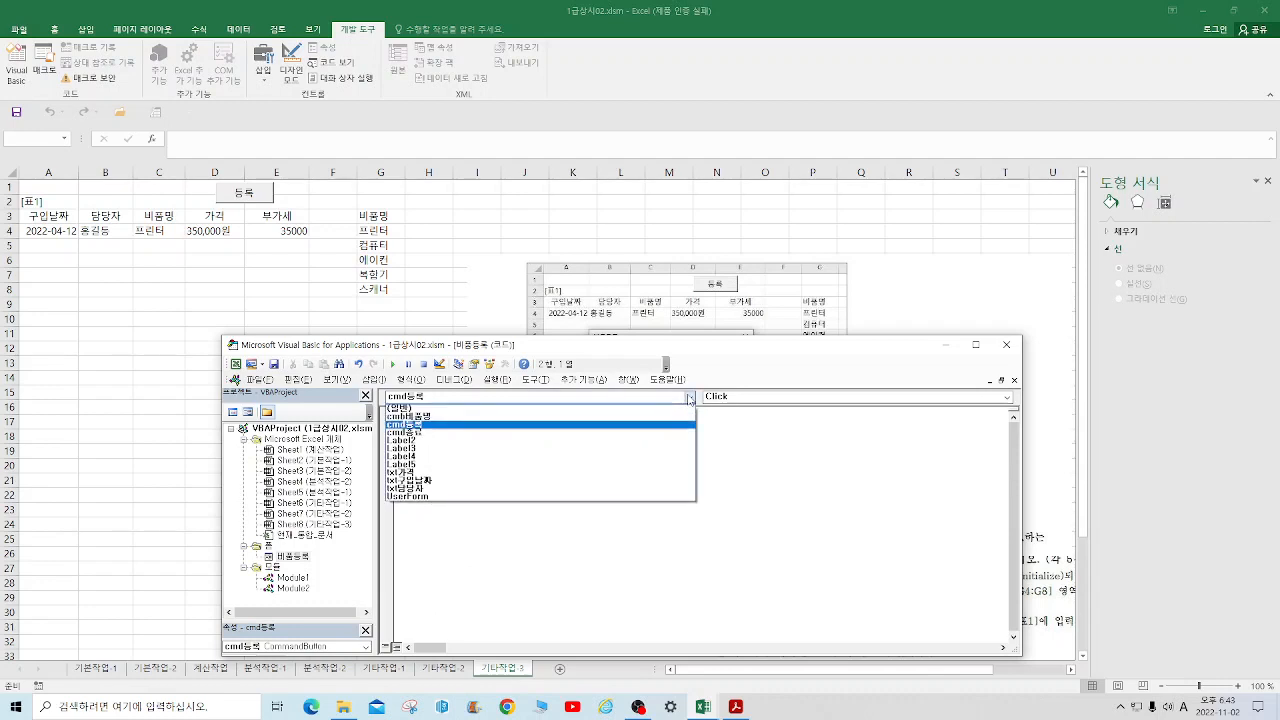
click(434, 496)
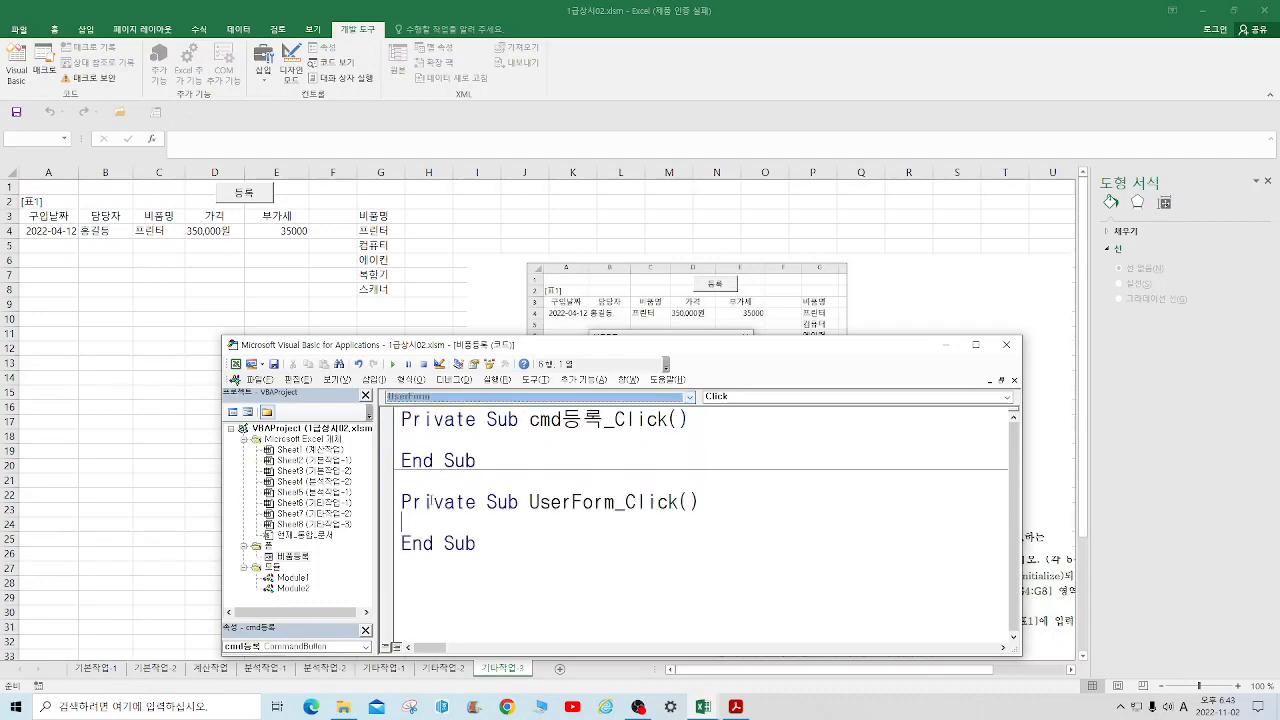
click(1006, 397)
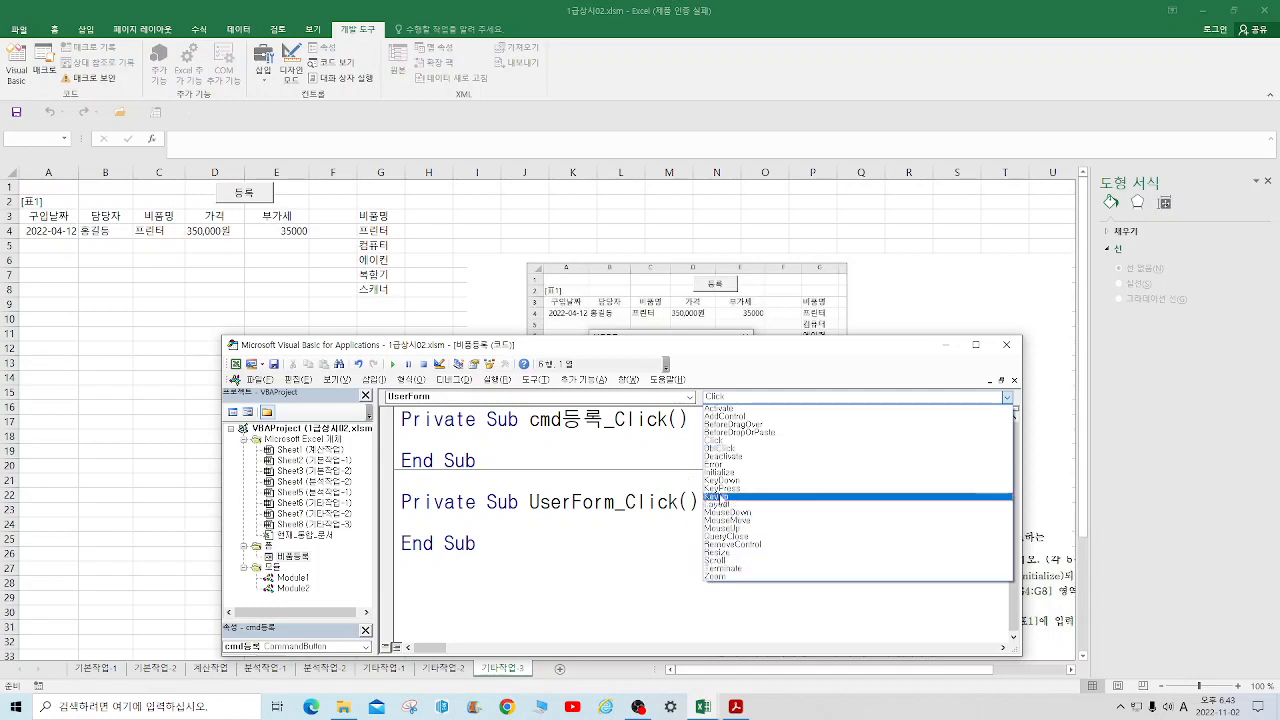
click(728, 473)
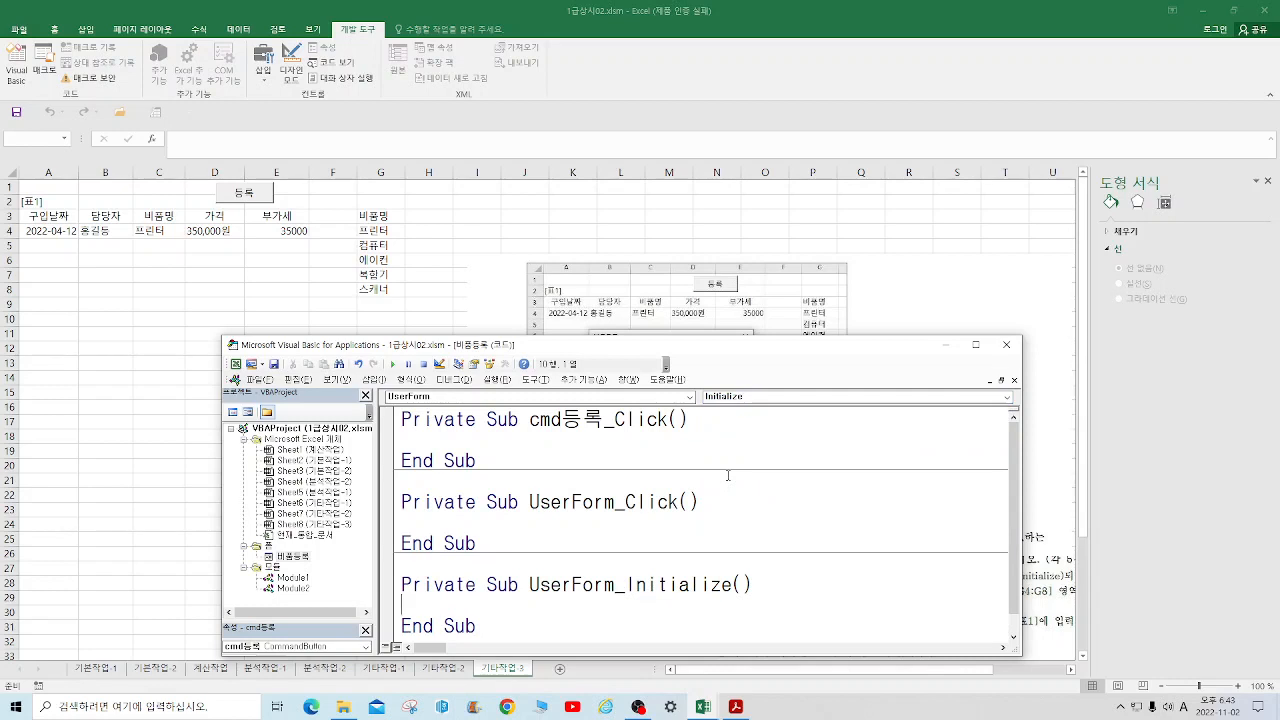
Step: In UserForm_Initialize, add the line cmb비품명.RowSource="G4:G8"
text(cmb비품명.)
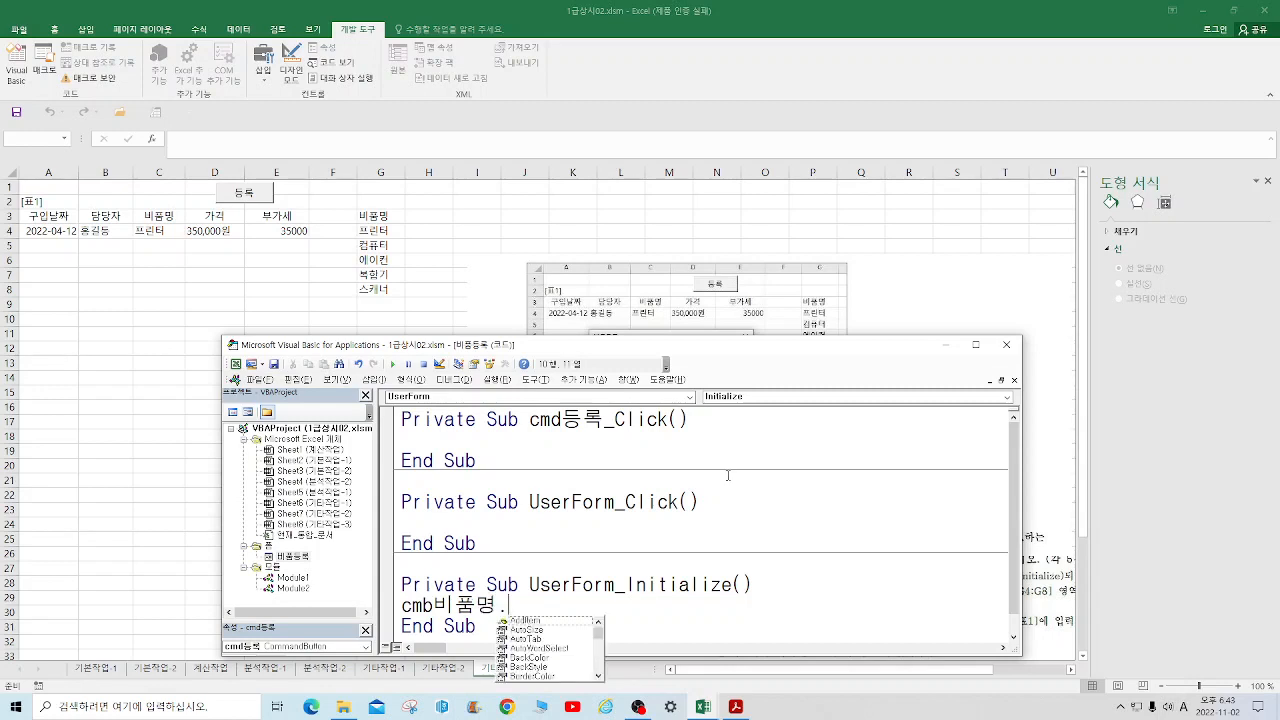
text(ro)
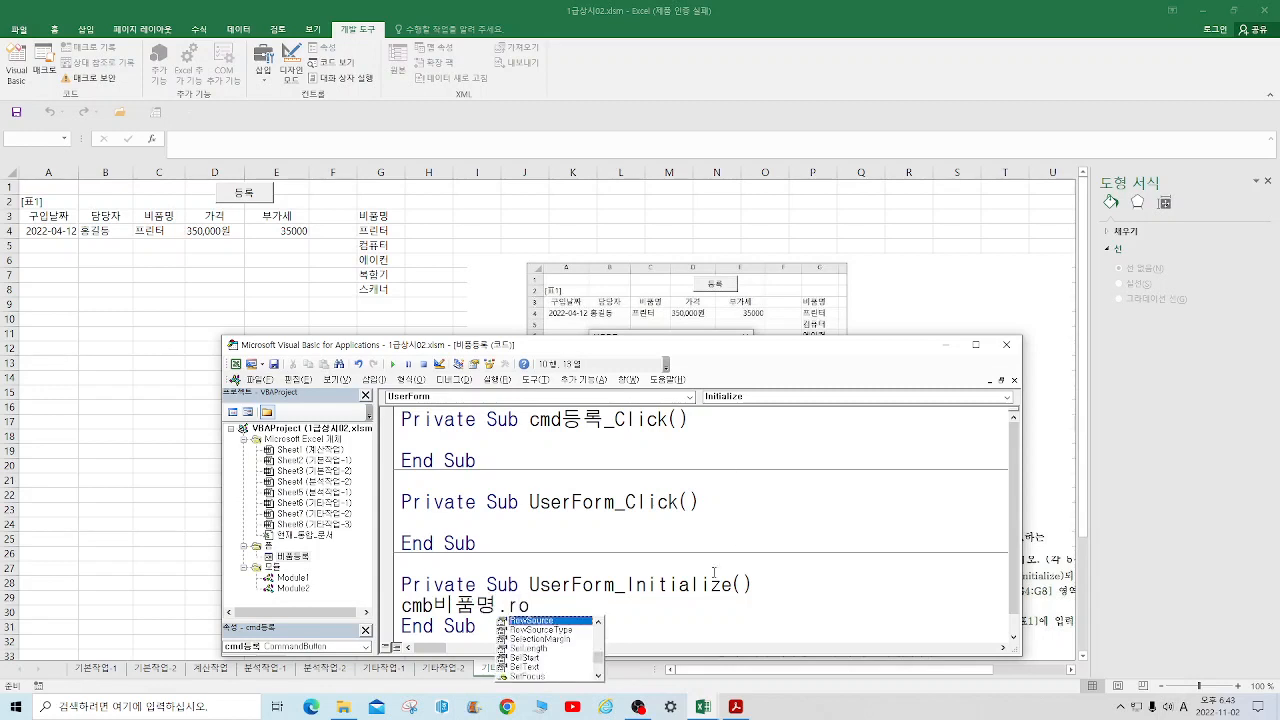
double_click(552, 621)
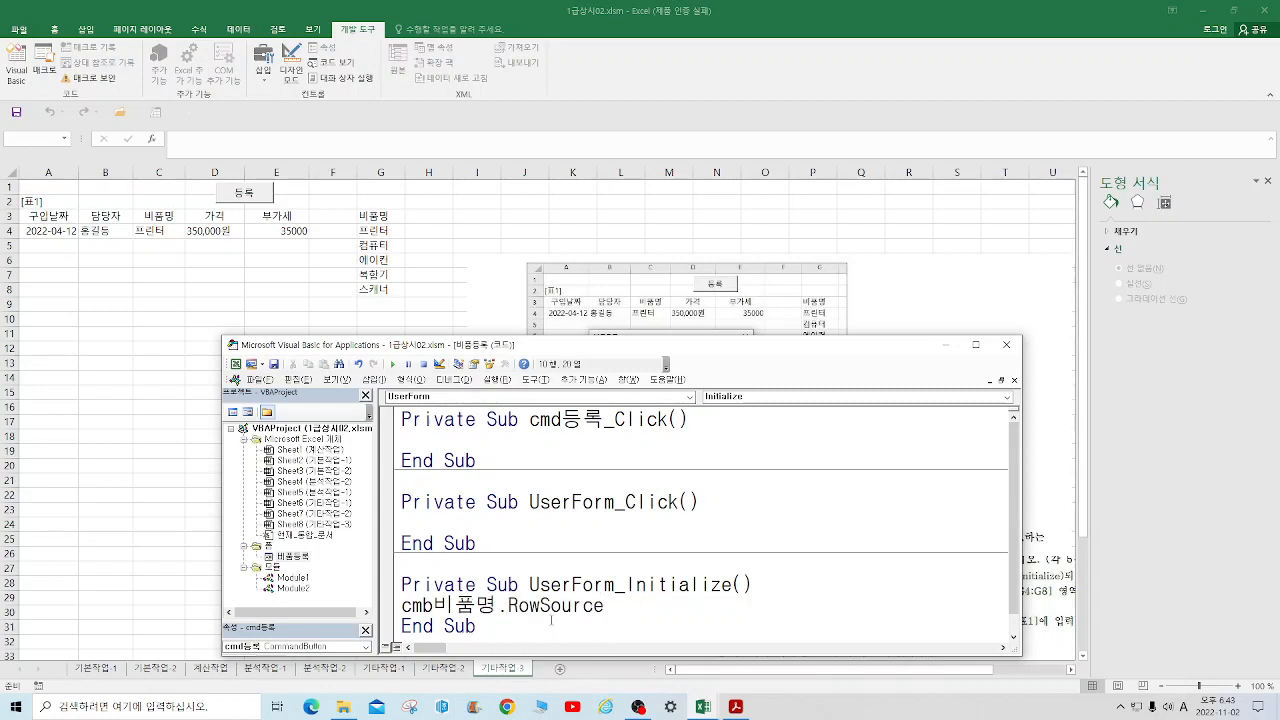
text(=G4:G8")
drag(865, 351, 903, 131)
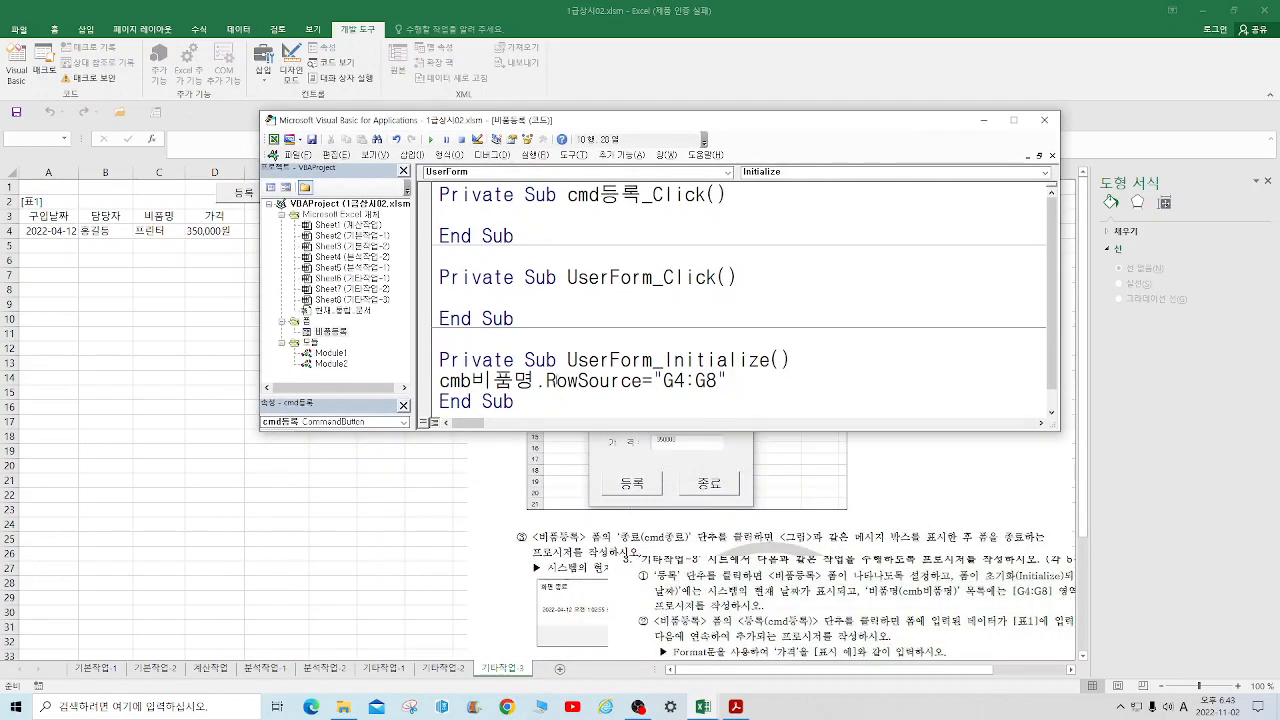
Step: Return to the worksheet and open the 비품등록 form with the 등록 button to test it
click(297, 155)
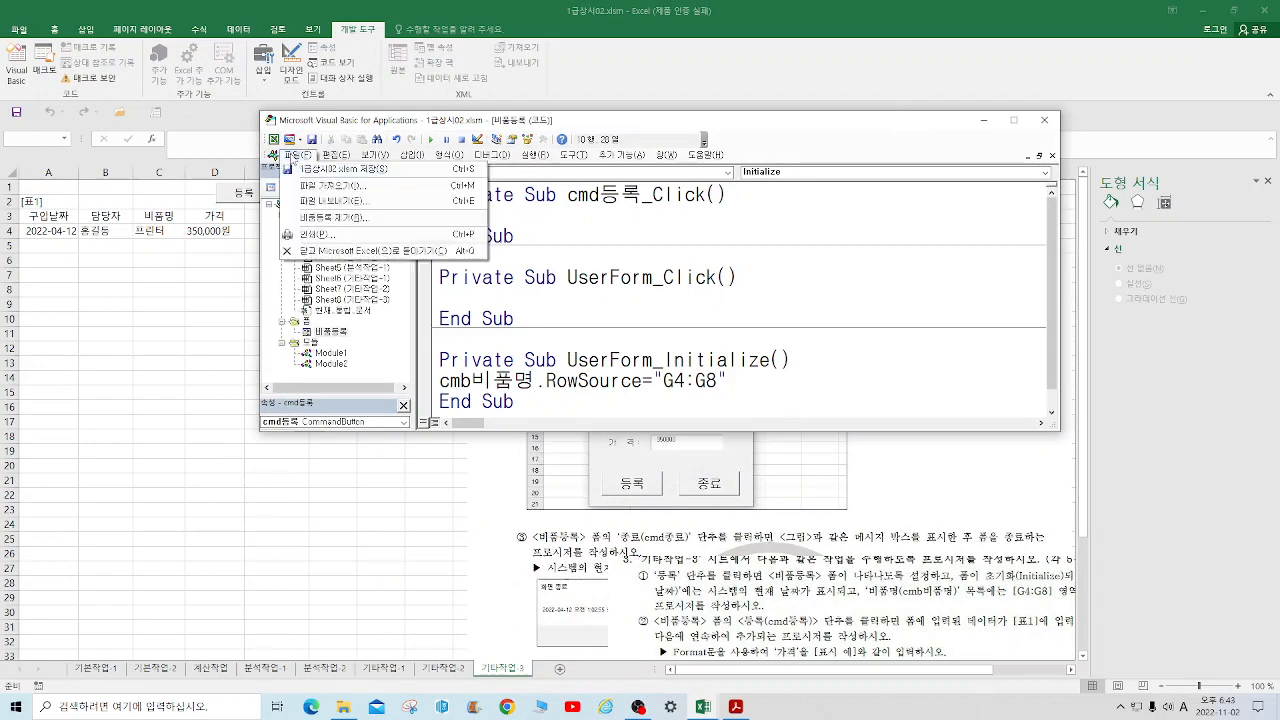
click(308, 252)
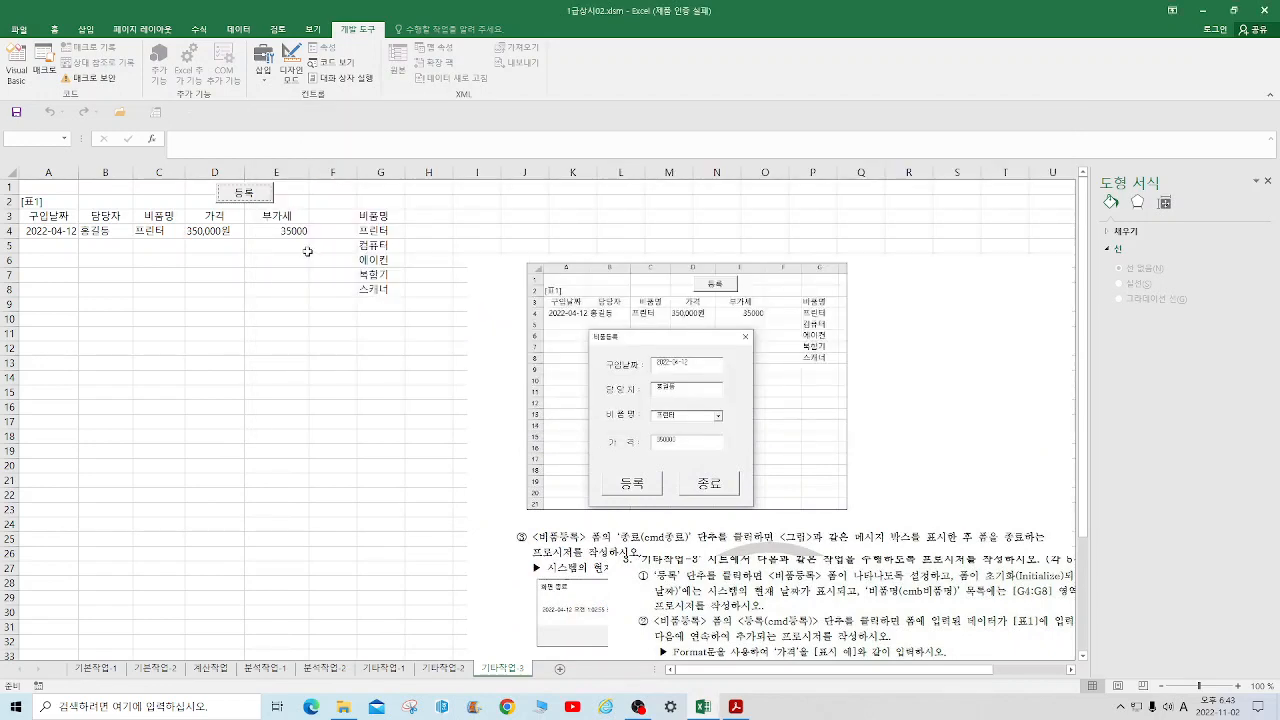
click(262, 200)
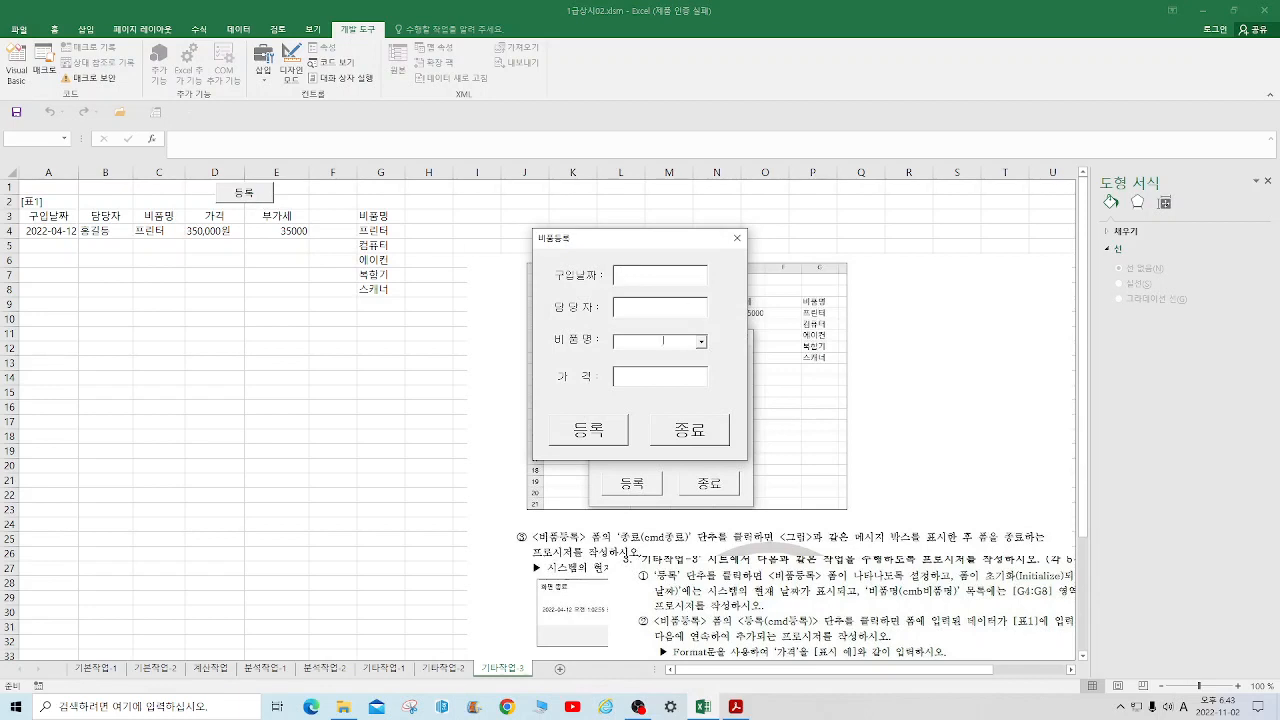
Step: Check the 비품명 drop-down list in the 비품등록 form, and close the form
click(701, 343)
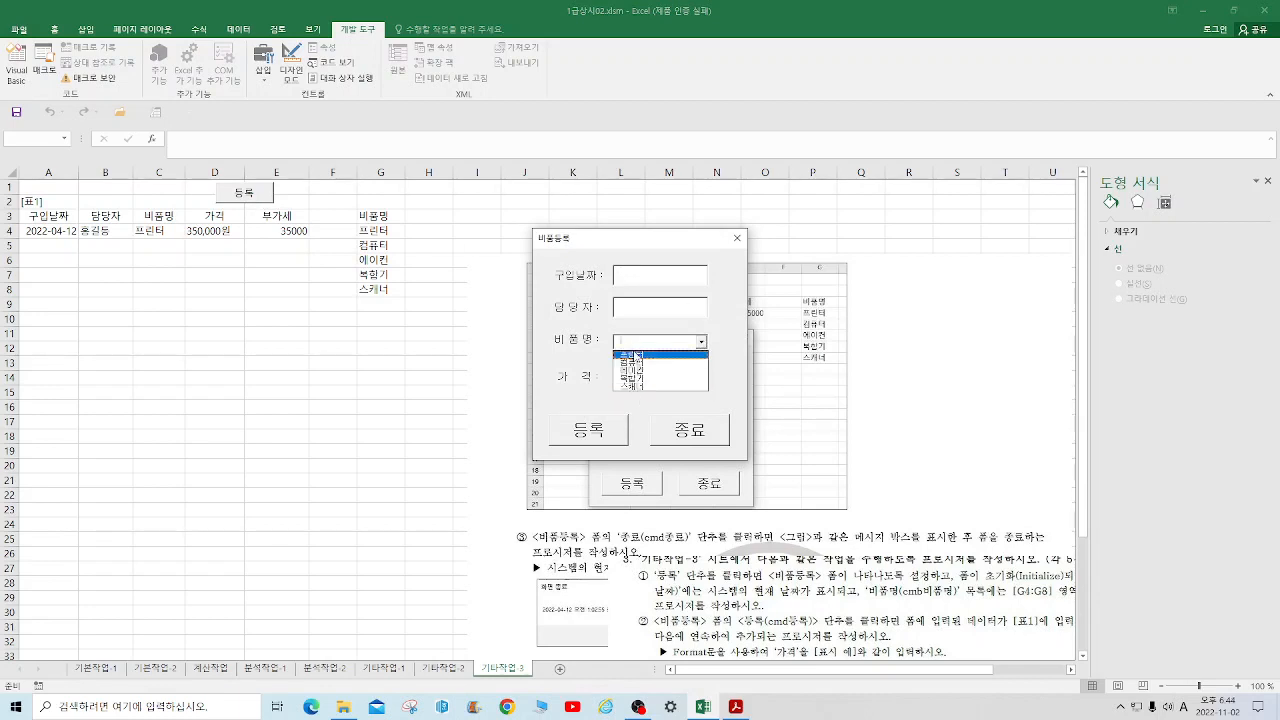
click(737, 238)
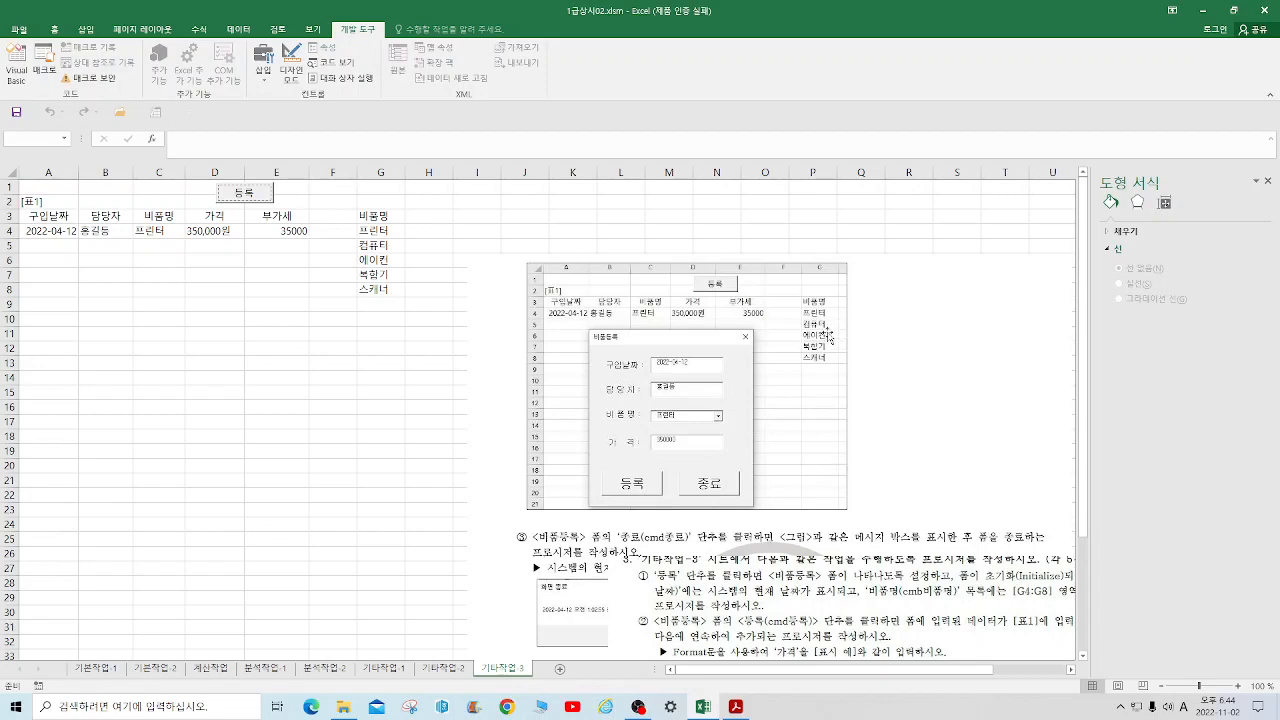
Step: Rearrange the task instruction pictures beside the table so the instructions and the 화면 종료 message box example can be read
drag(955, 566, 874, 272)
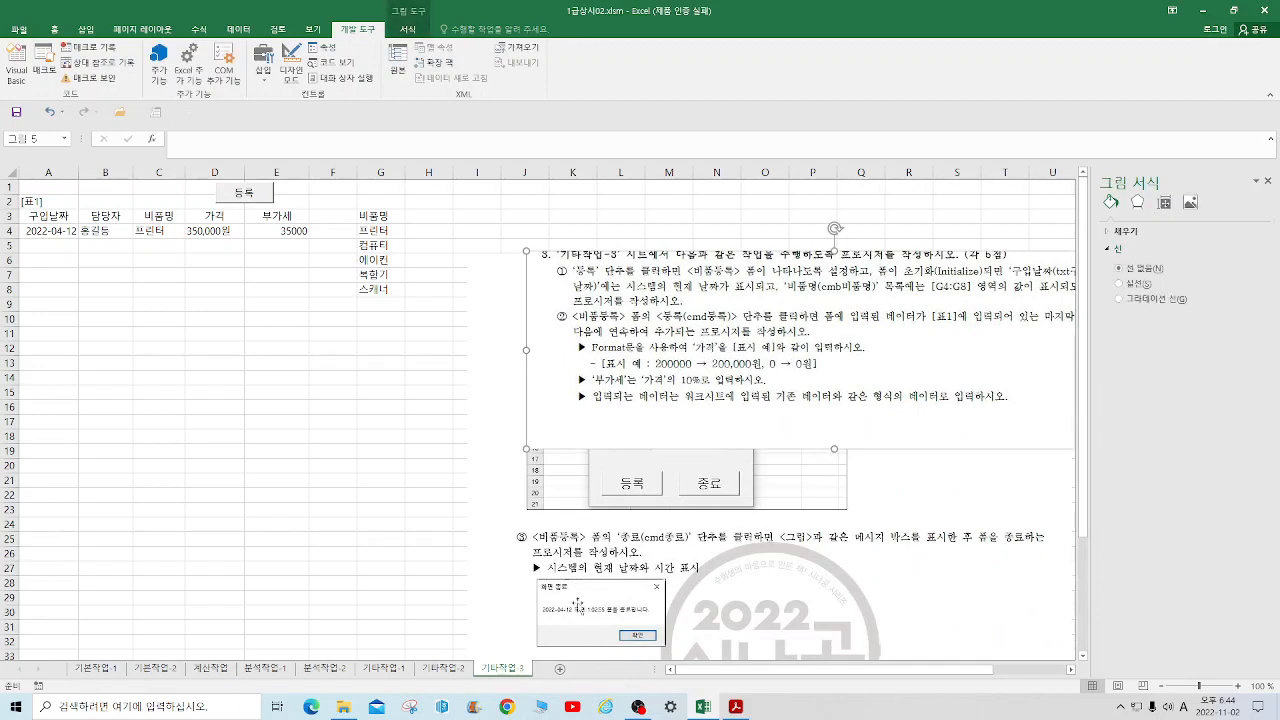
drag(651, 603, 613, 526)
drag(765, 400, 649, 406)
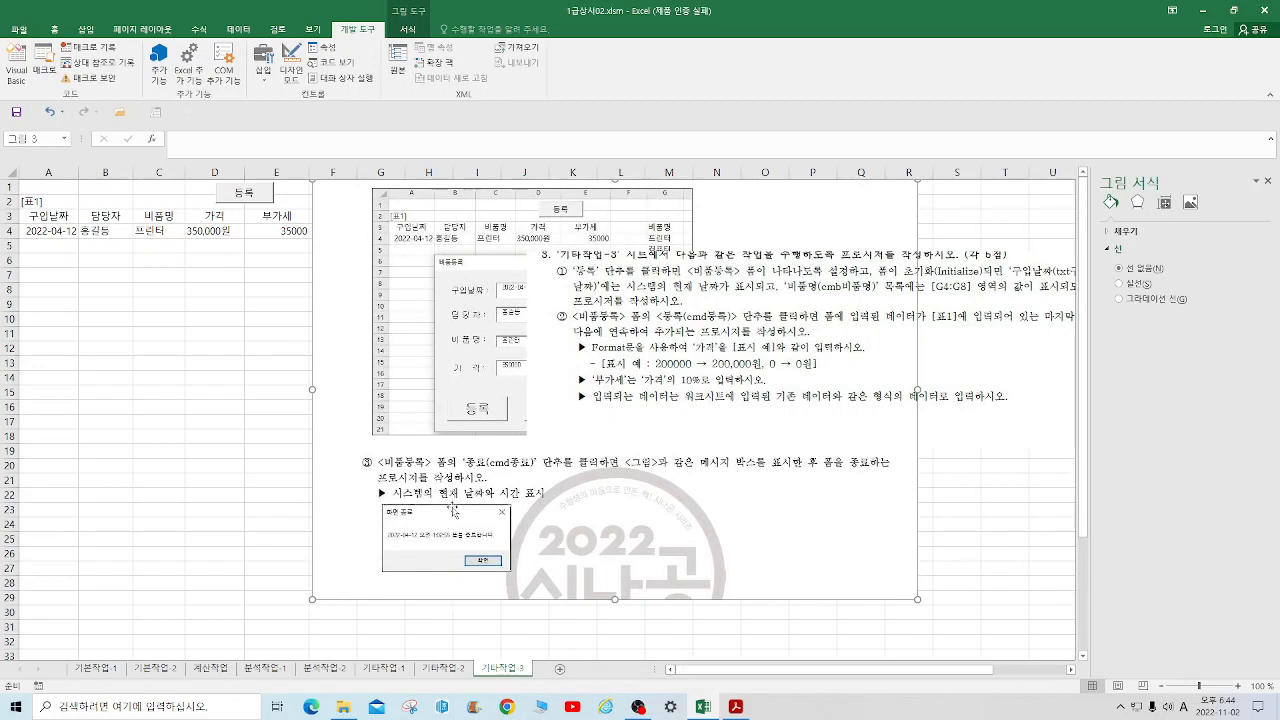
drag(868, 563, 995, 555)
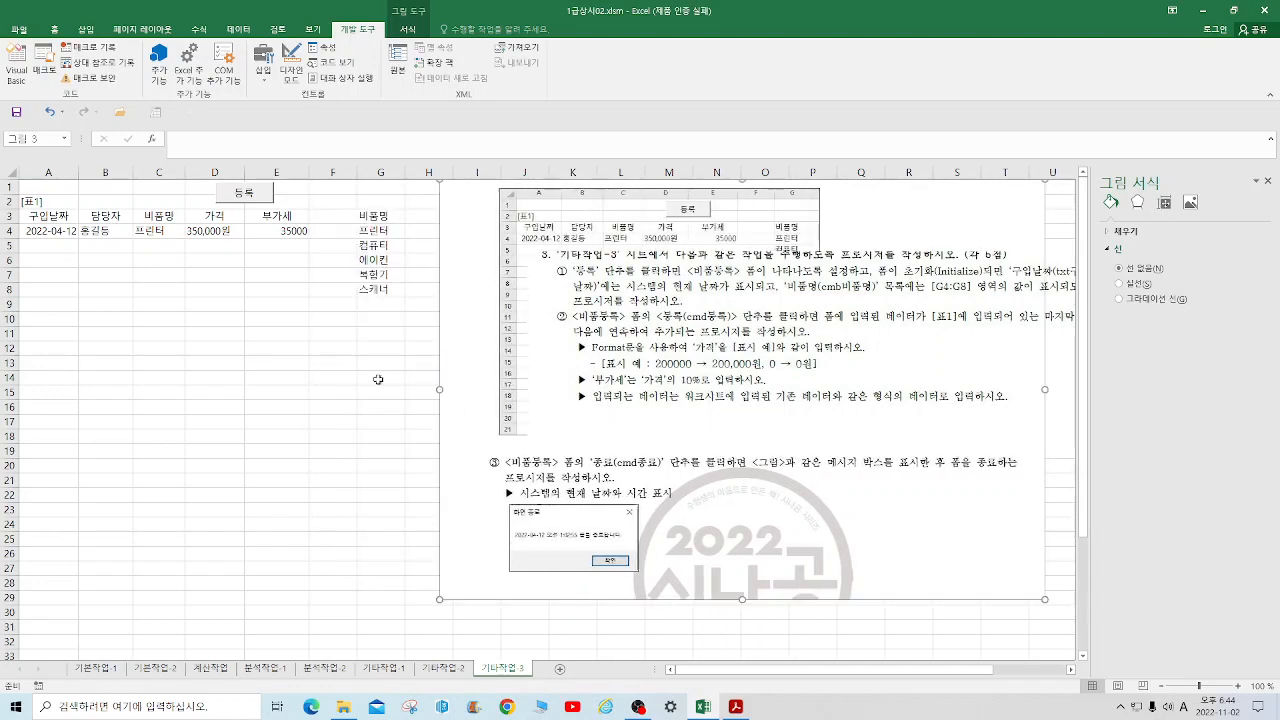
Step: Open the 비품등록 form in the code editor and create the cmd종료_Click procedure from its 종료 button
click(330, 62)
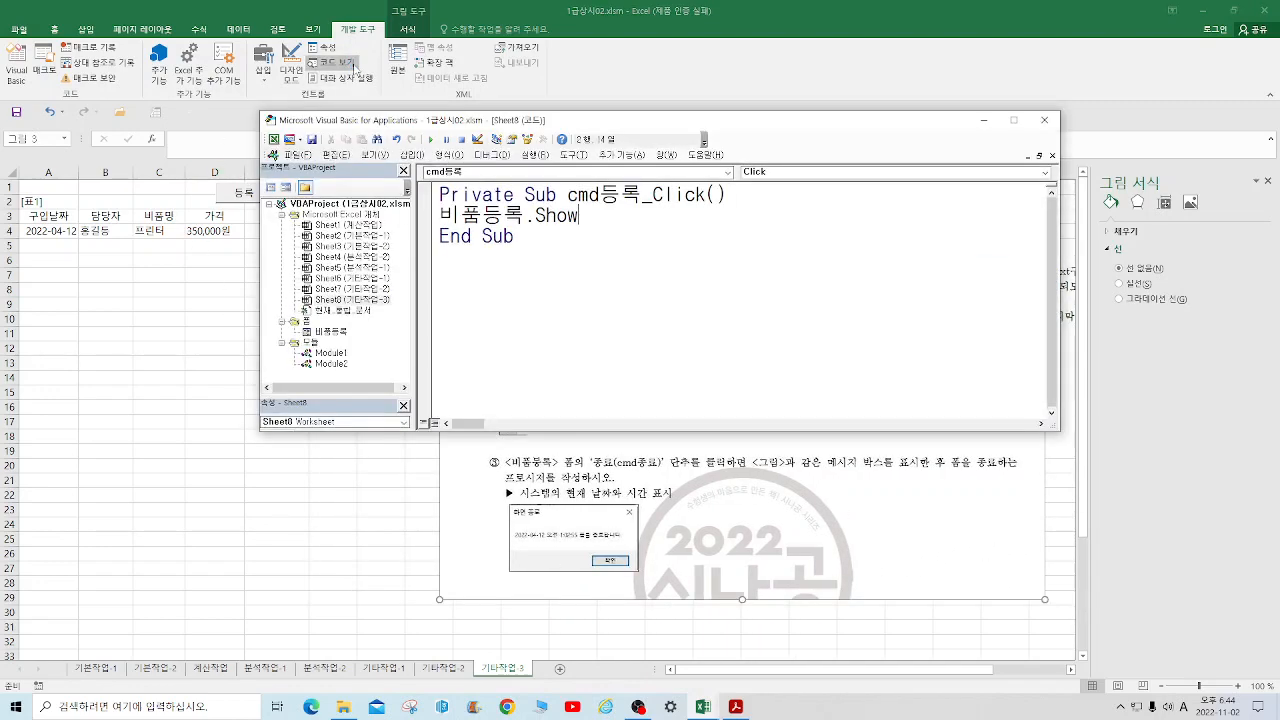
double_click(333, 331)
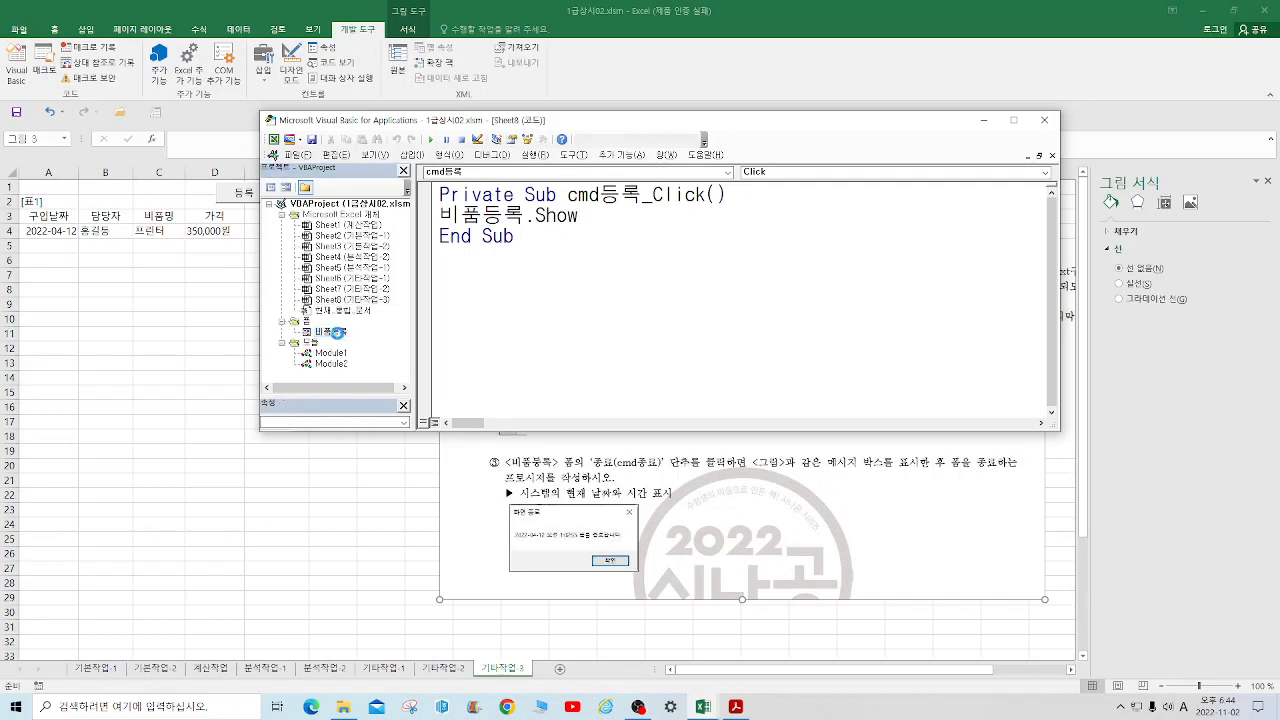
double_click(580, 376)
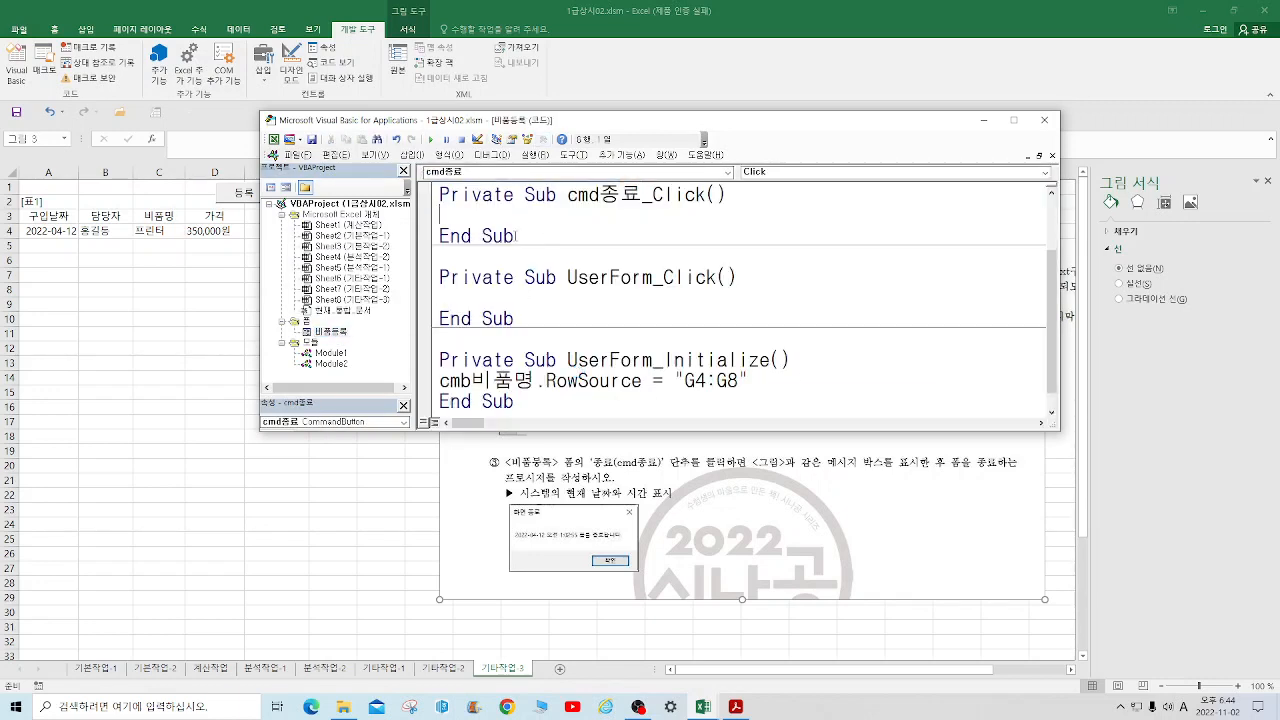
Step: In cmd종료_Click, write the line MsgBox Now & "폼을 종료합니다", , "화면 종료"
text(msgbo)
text(now)
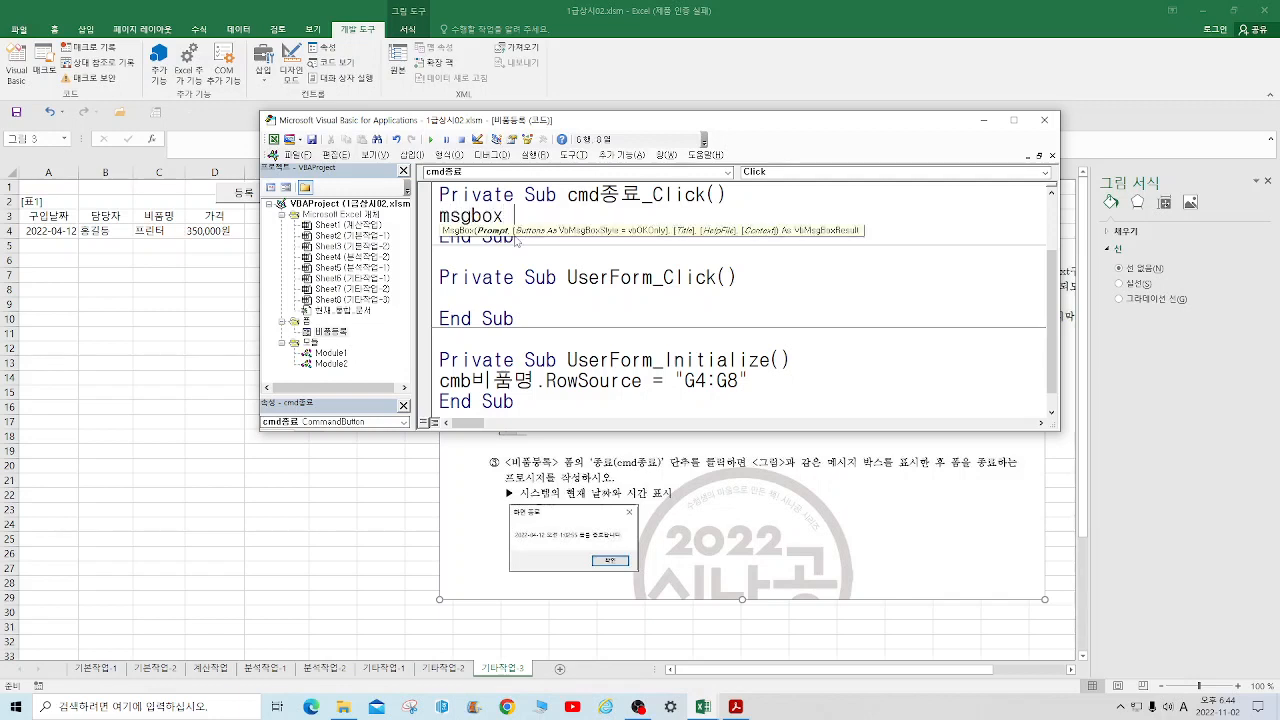
text( &)
text( "폼)
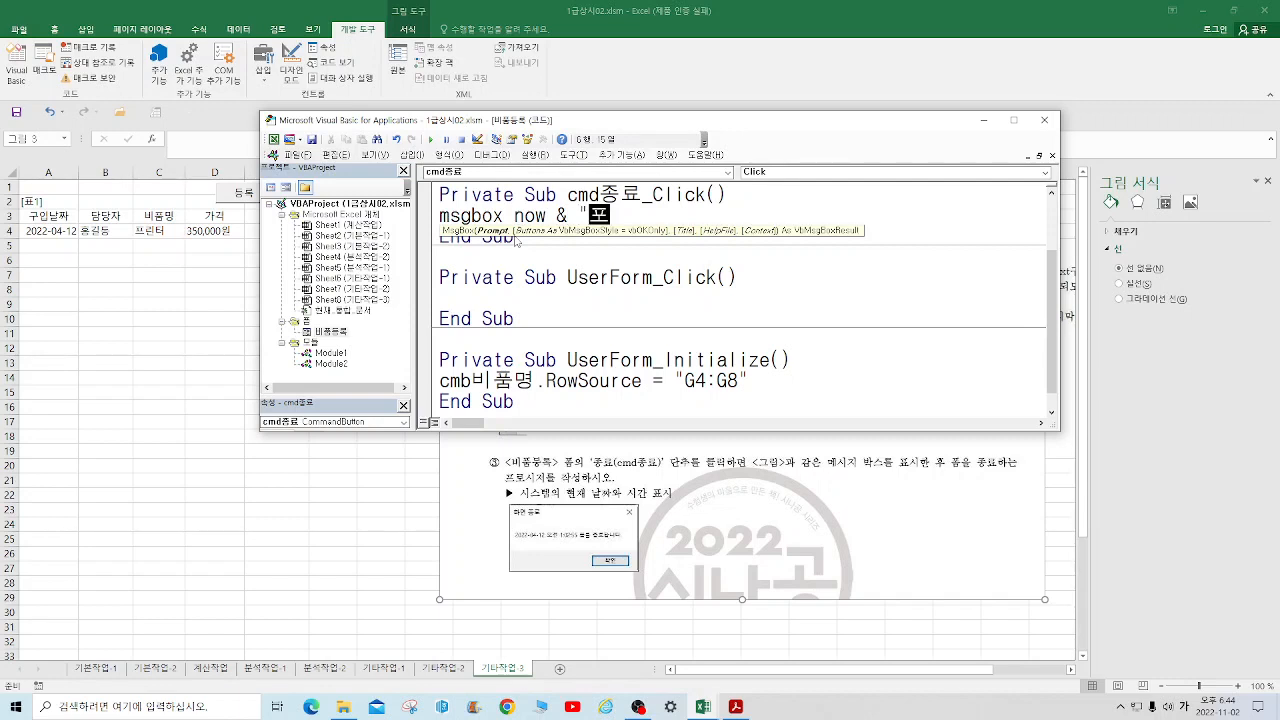
text(ㅇ)
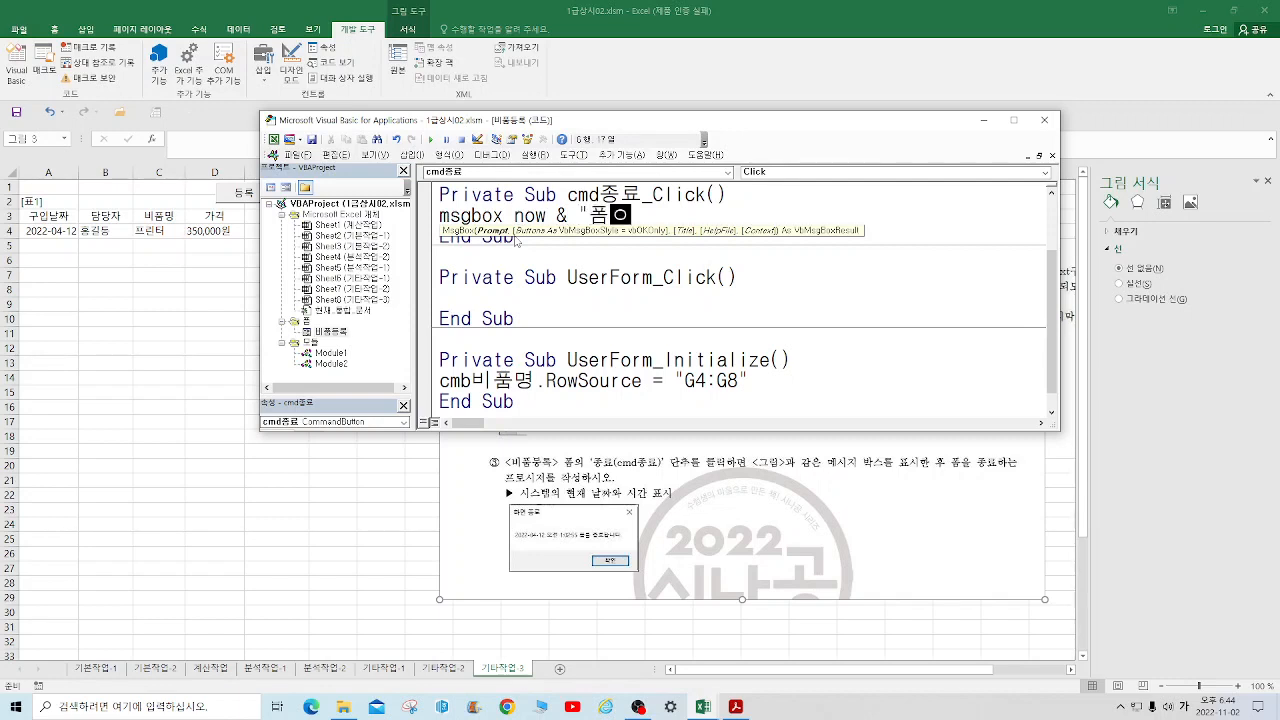
key(BackSpace)
text(을 종료합니다)
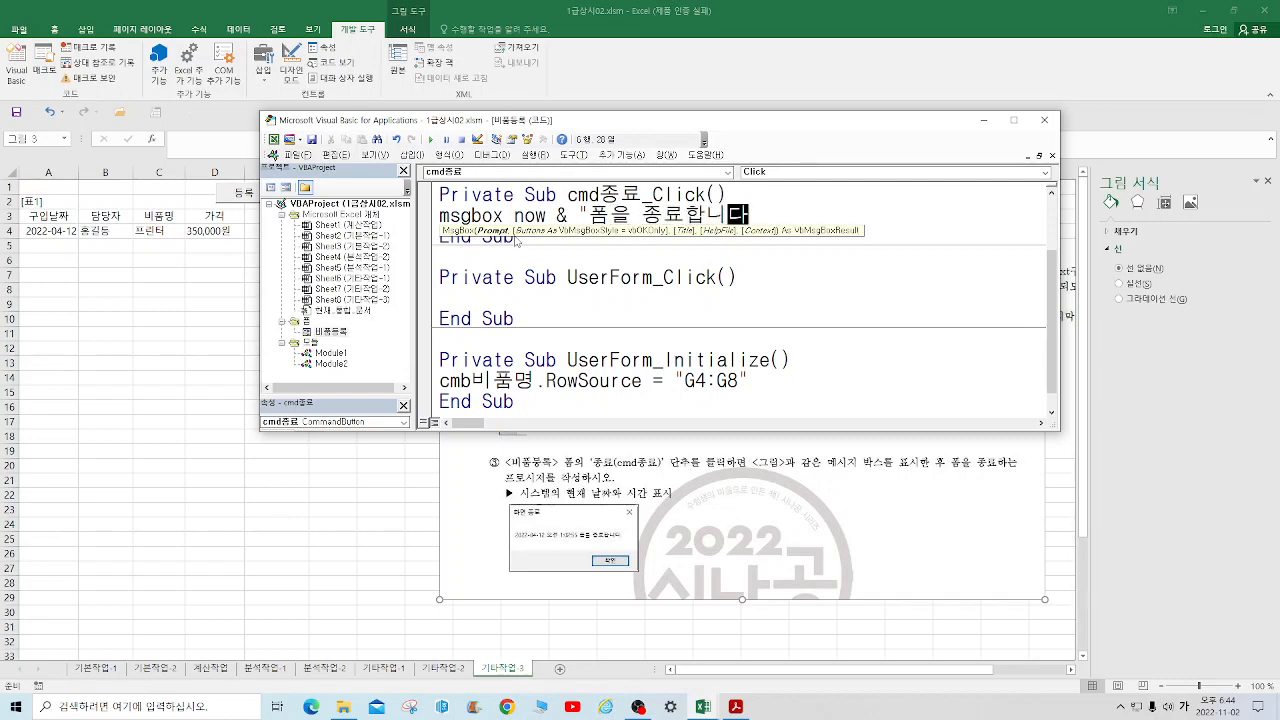
text(",,)
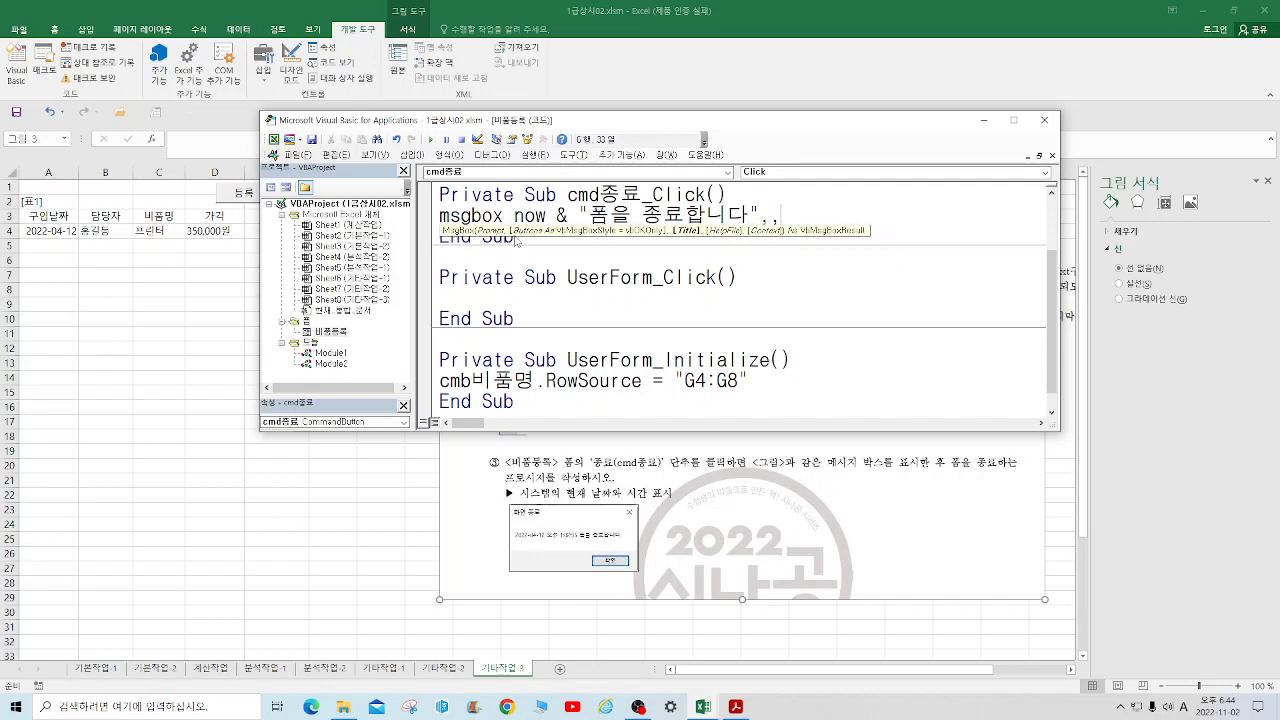
text("화면 종료")
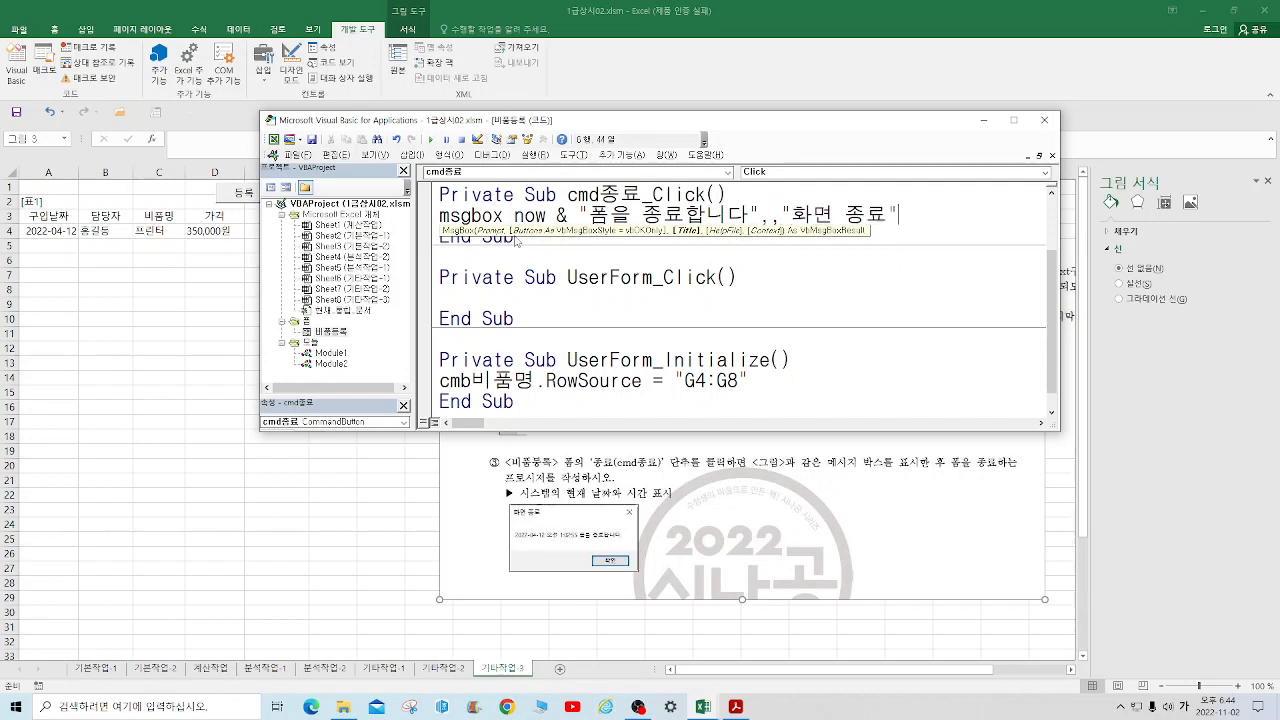
Step: Add the line Unload Me below the message box line in cmd종료_Click
key(Return)
text(un)
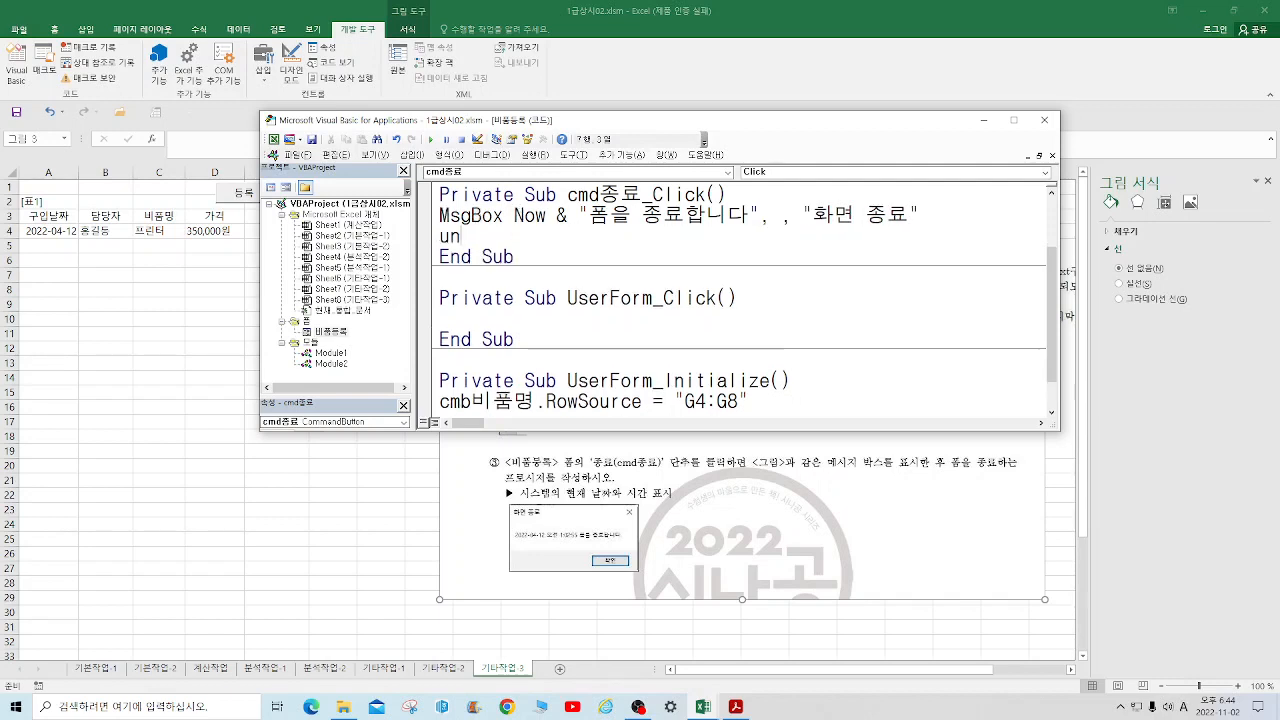
text(load me)
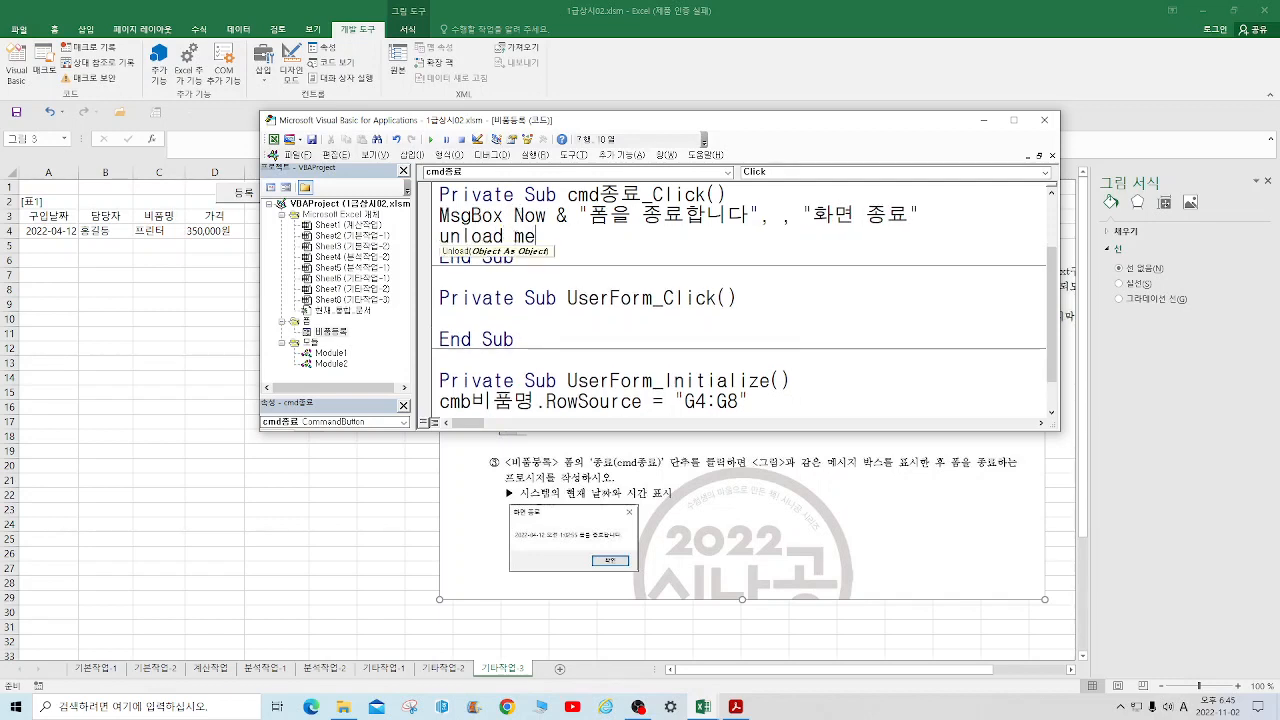
scroll(740, 300, up, 2)
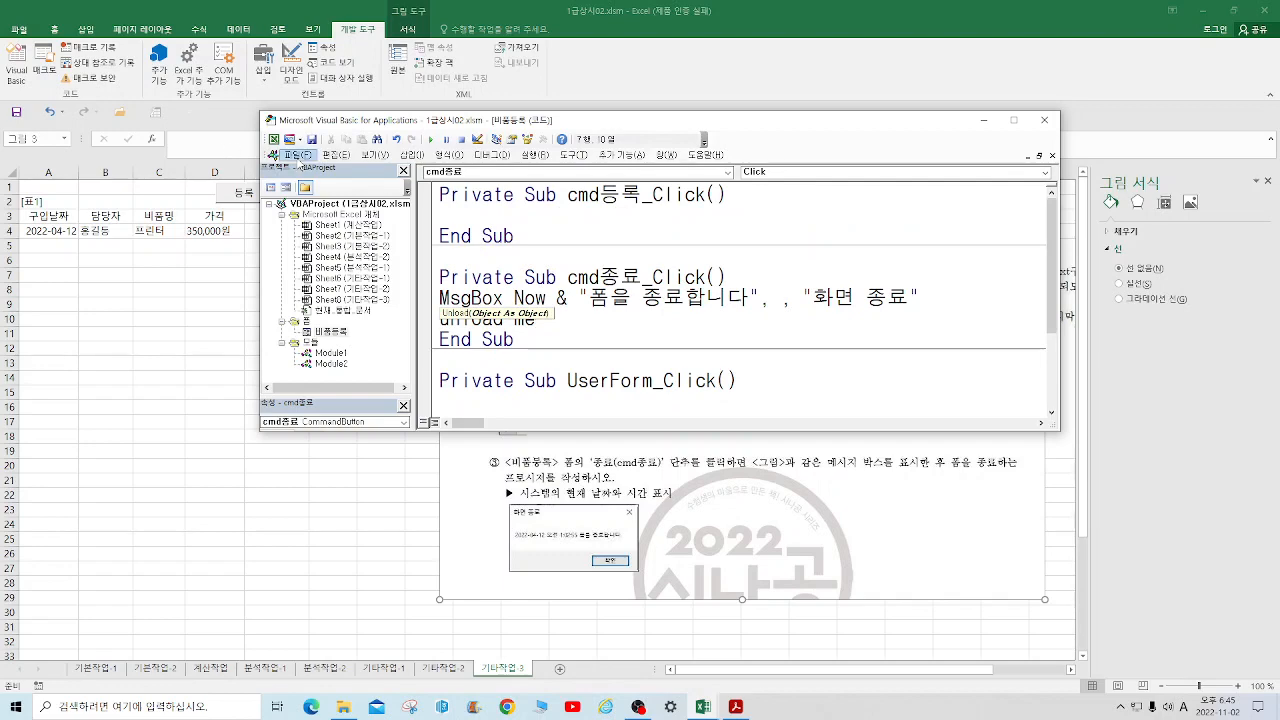
Step: Return to the worksheet, open the 비품등록 form, and test its 종료 button, accepting the message
click(297, 155)
click(322, 252)
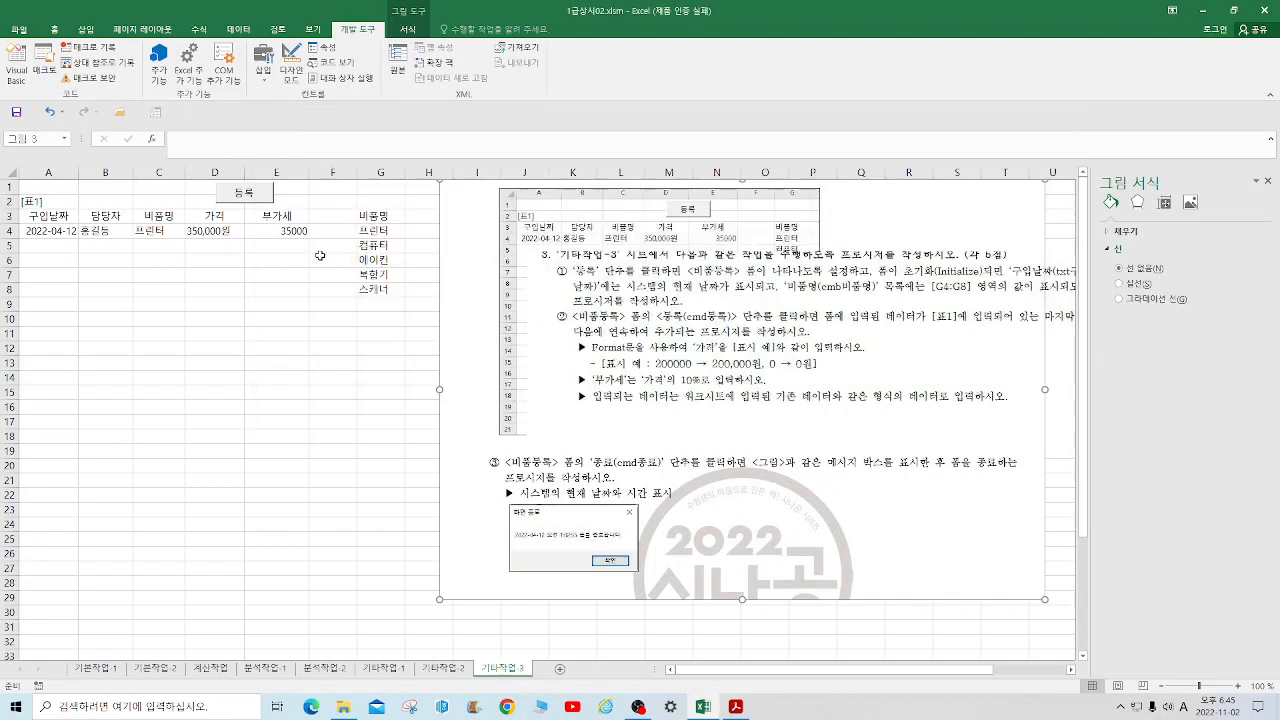
click(249, 200)
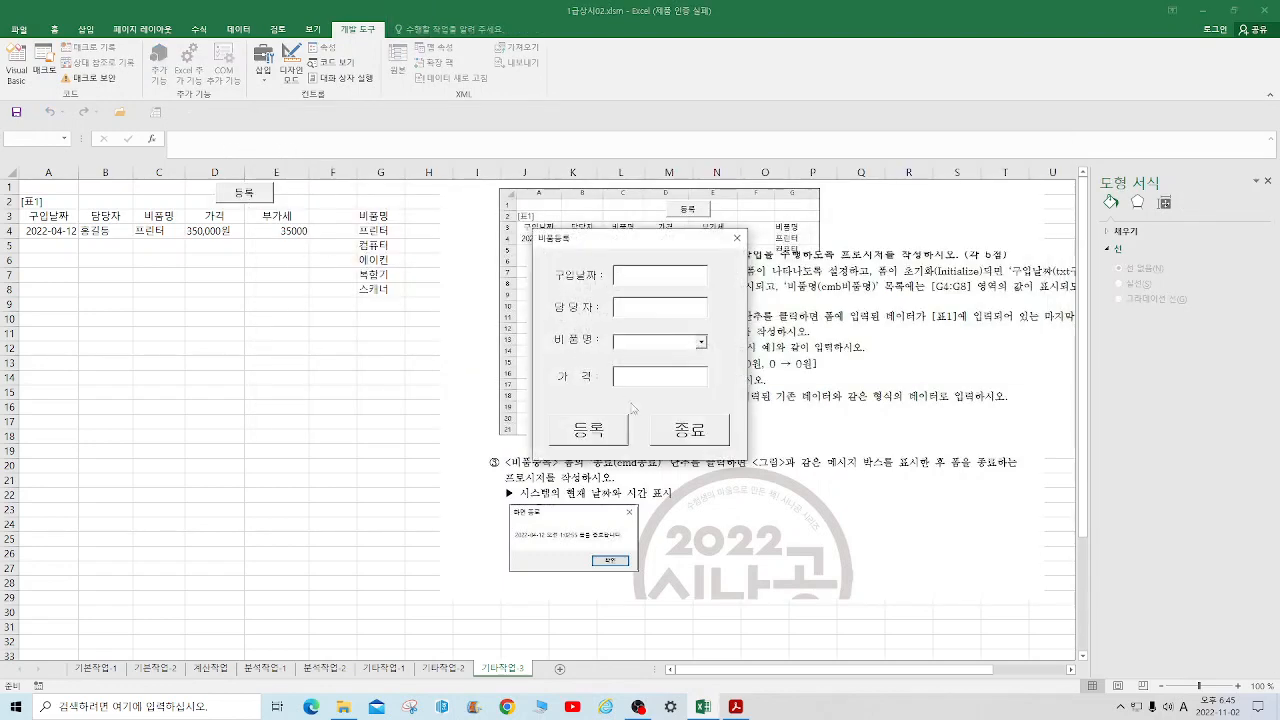
click(697, 433)
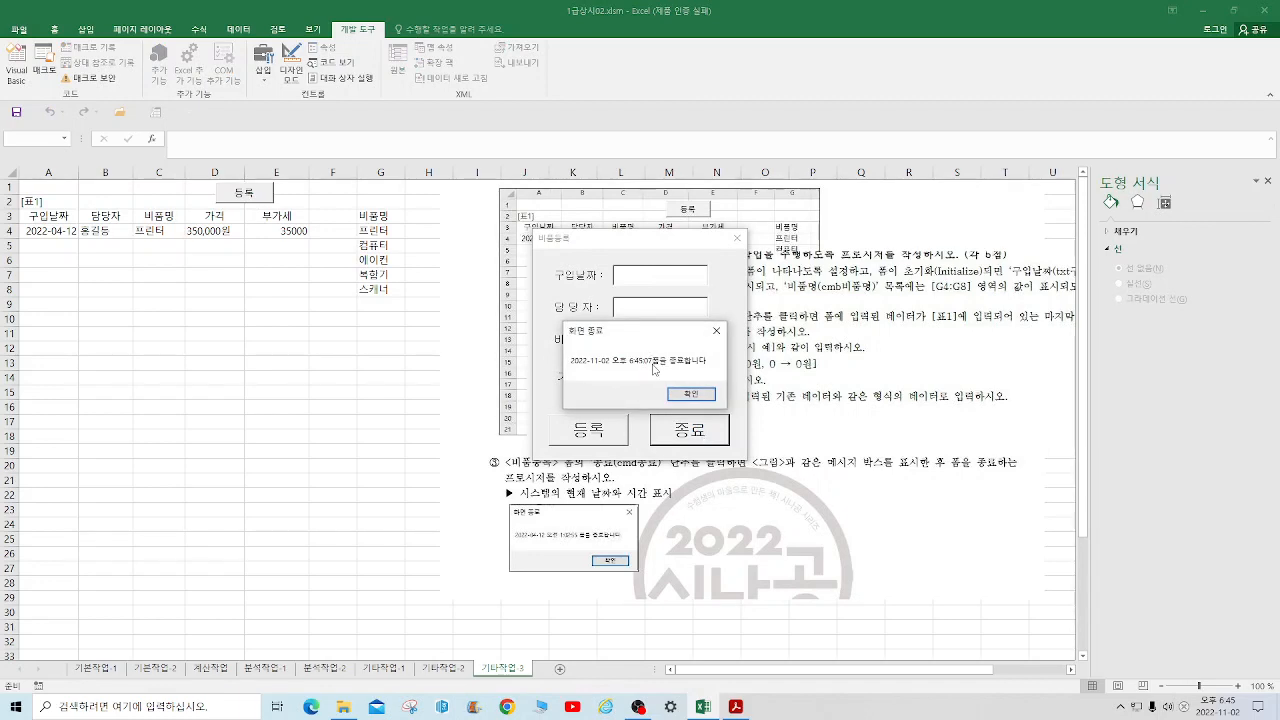
click(691, 394)
Step: In cmd종료_Click, insert a space before 폼을 so the message text reads " 폼을 종료합니다"
click(354, 66)
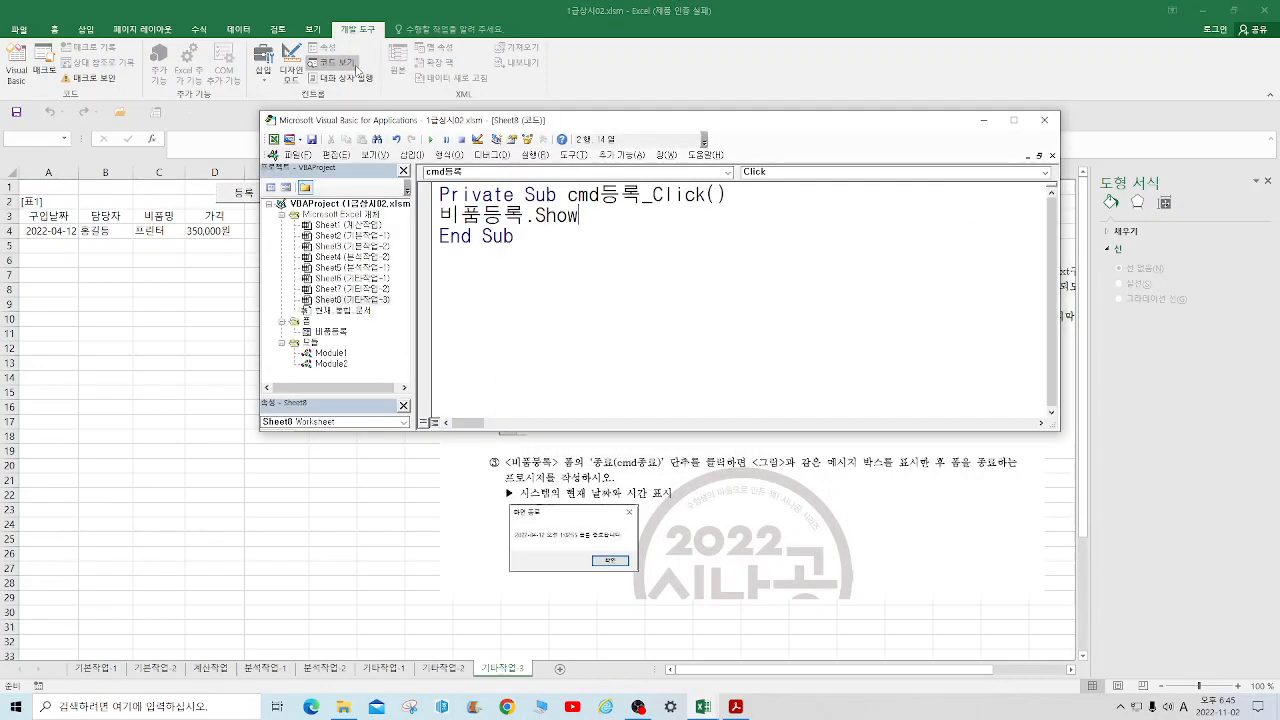
double_click(348, 340)
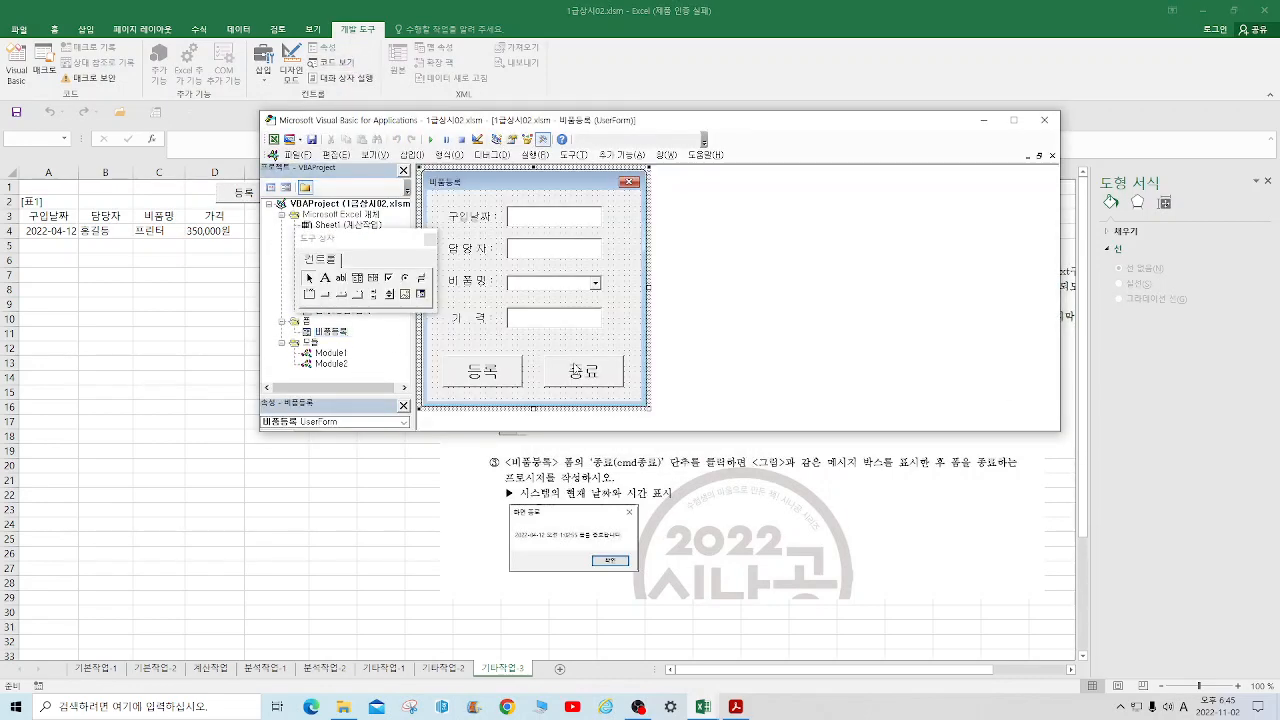
double_click(578, 368)
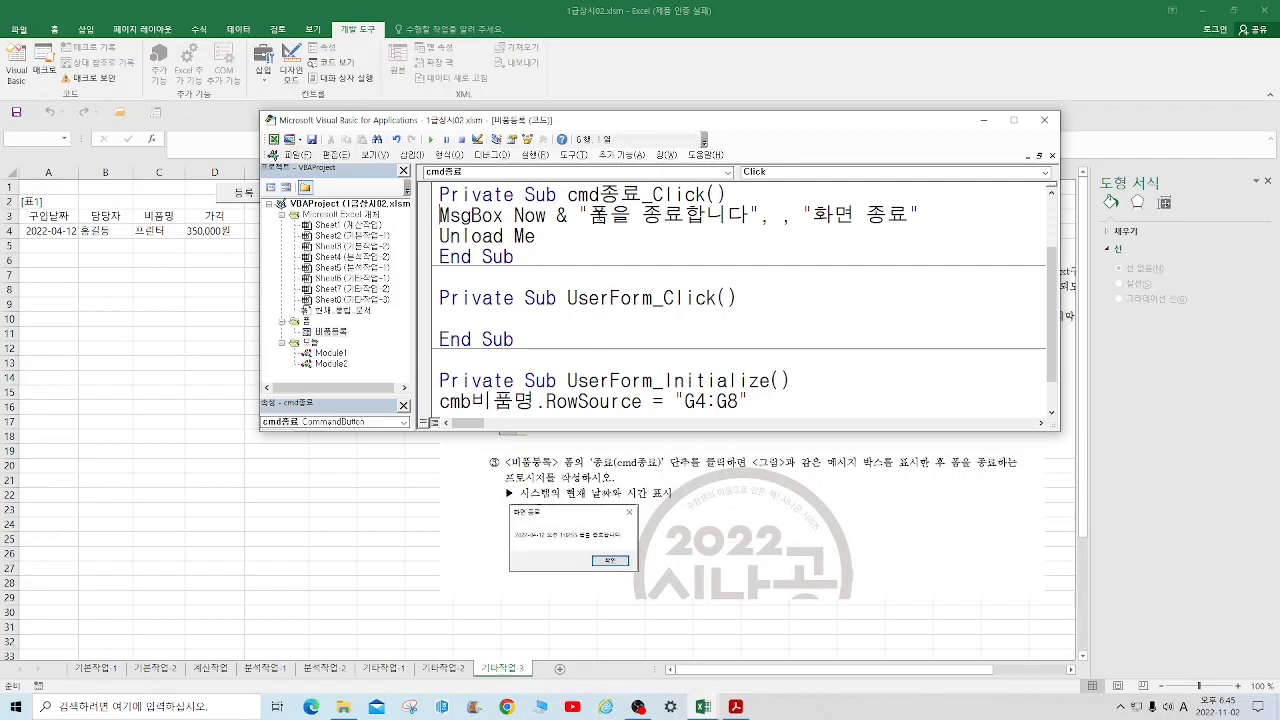
click(589, 215)
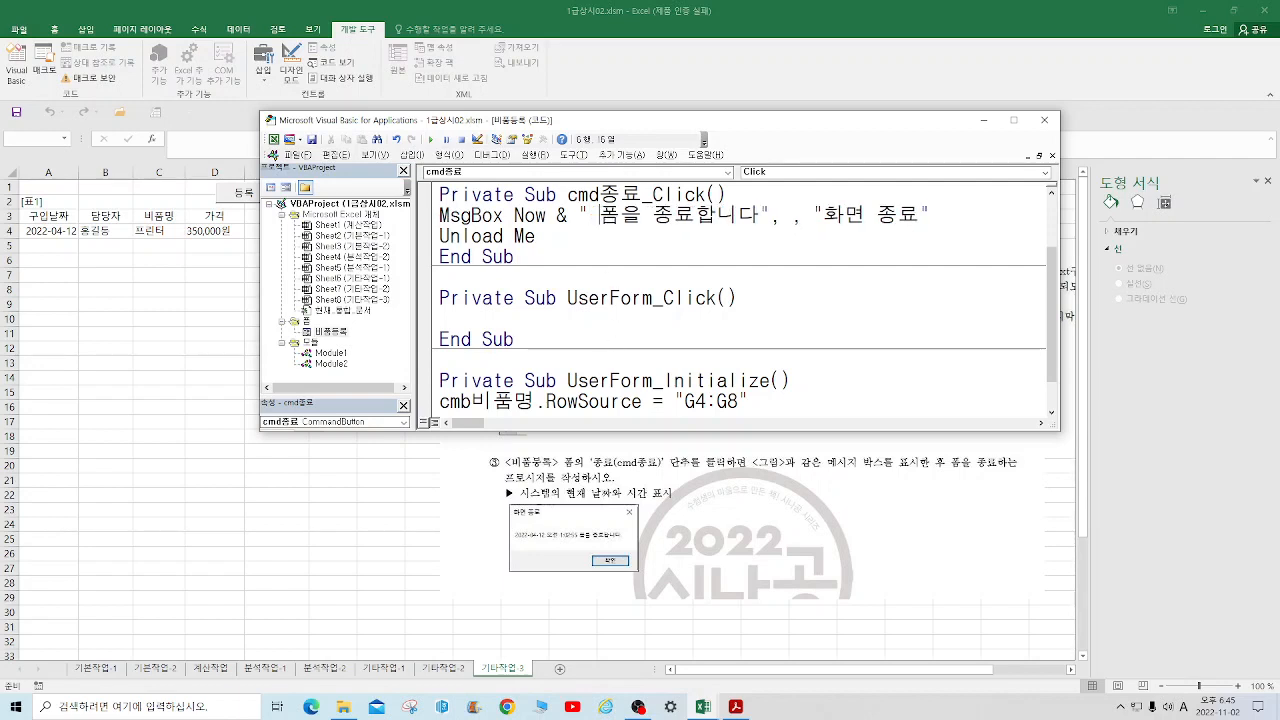
Step: Go back to the worksheet and retest the 종료 button of the 비품등록 form with the revised message
click(297, 155)
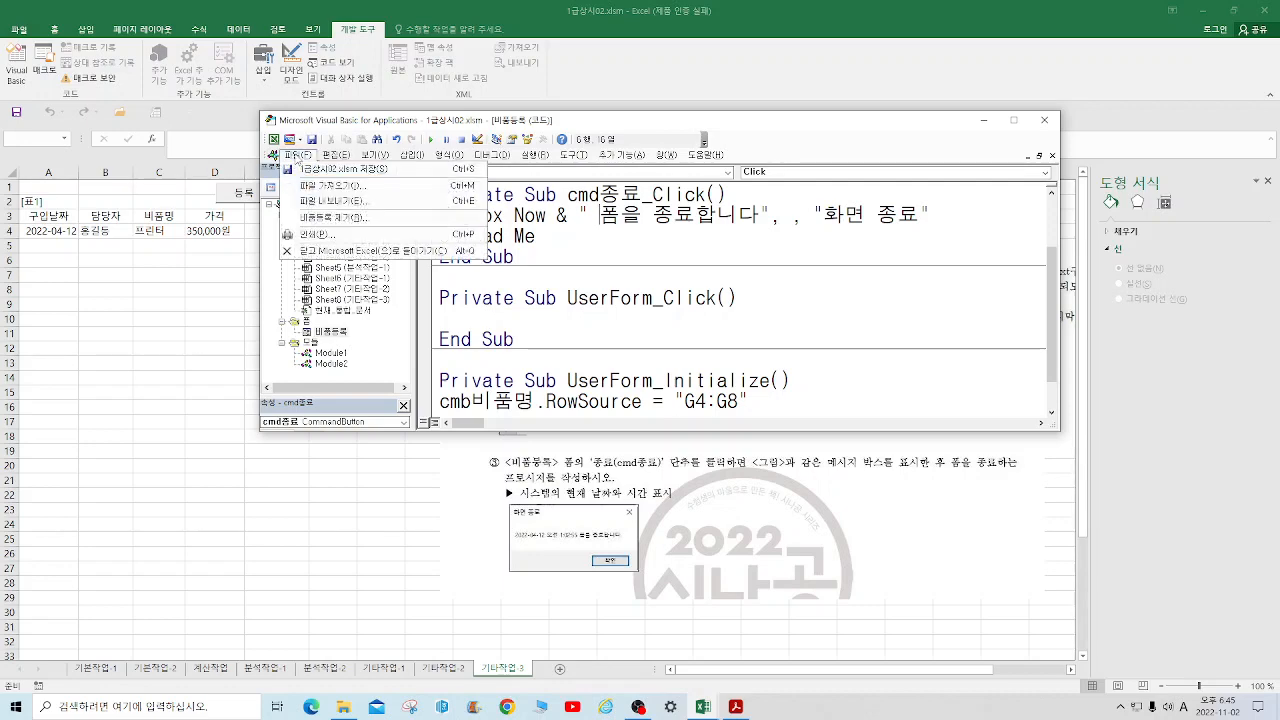
click(350, 251)
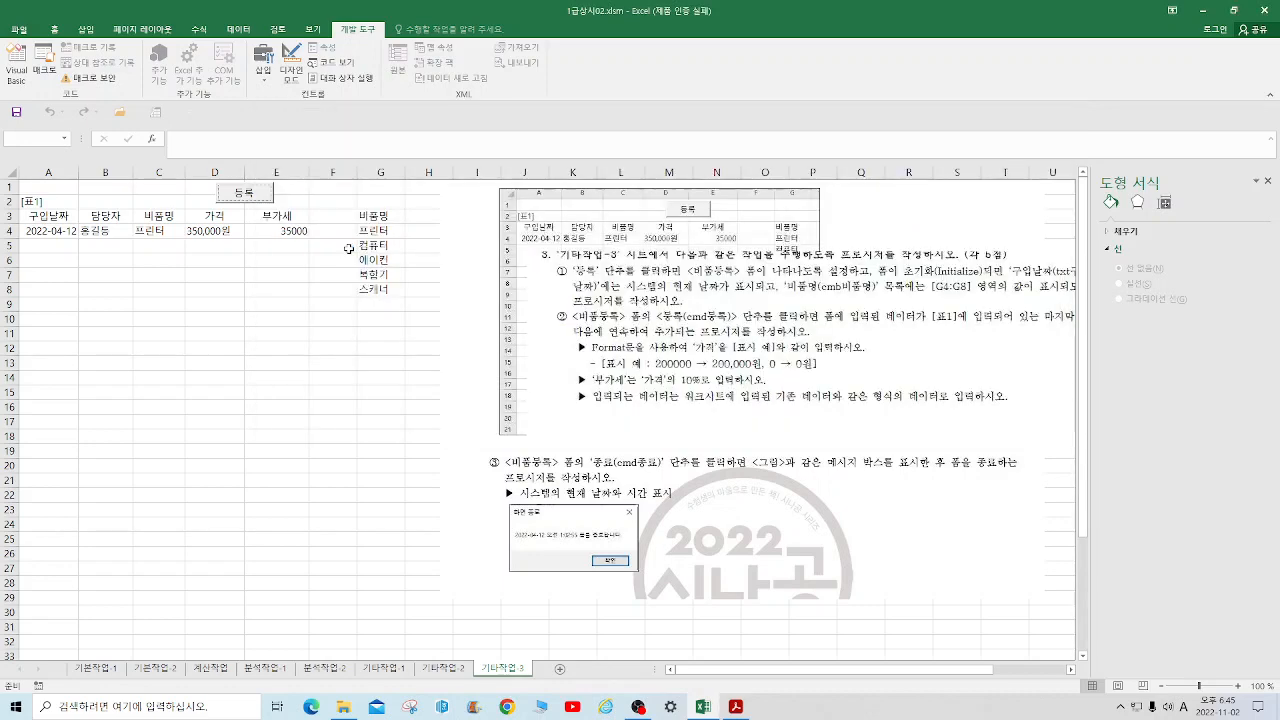
click(262, 198)
click(690, 430)
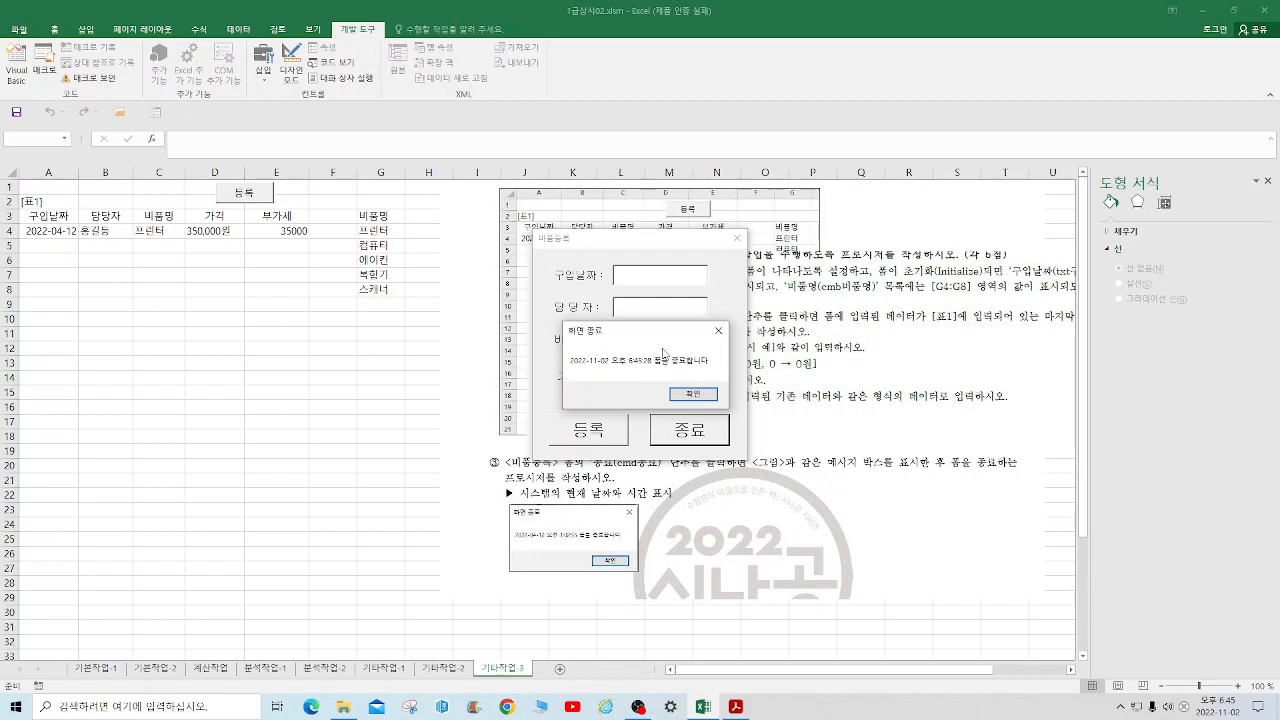
click(693, 394)
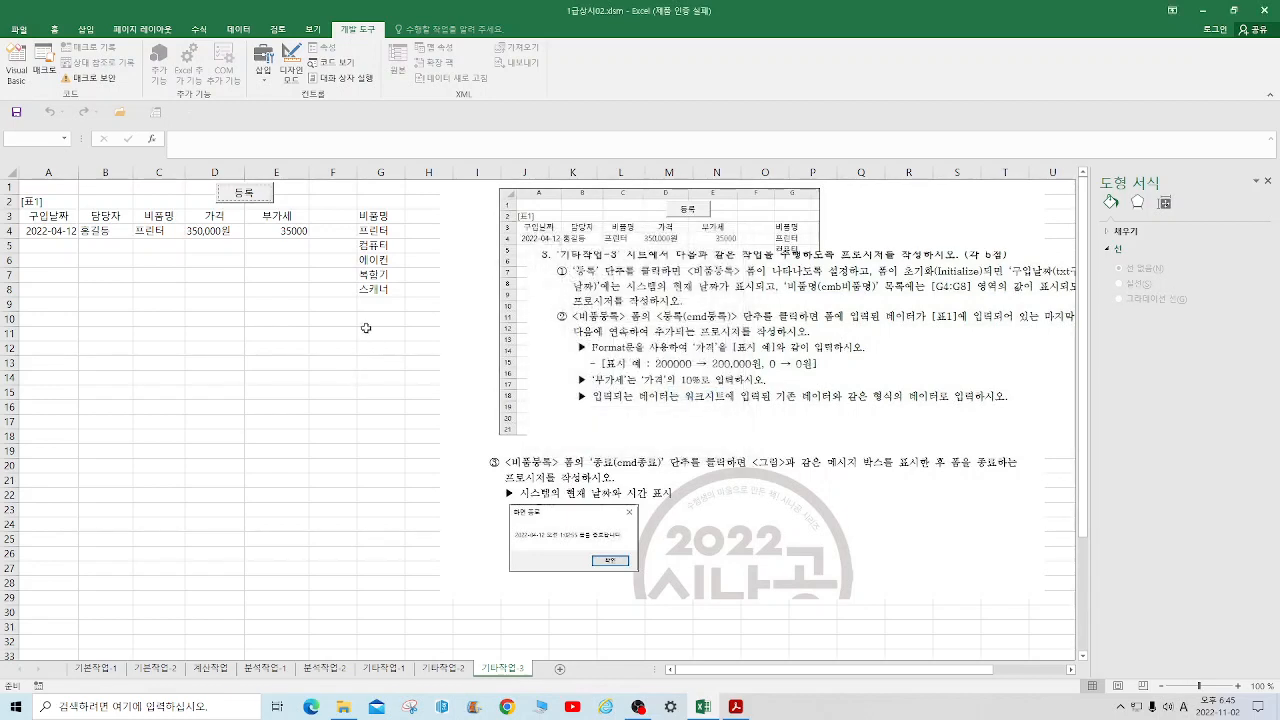
Step: Save the workbook
key(ctrl+s)
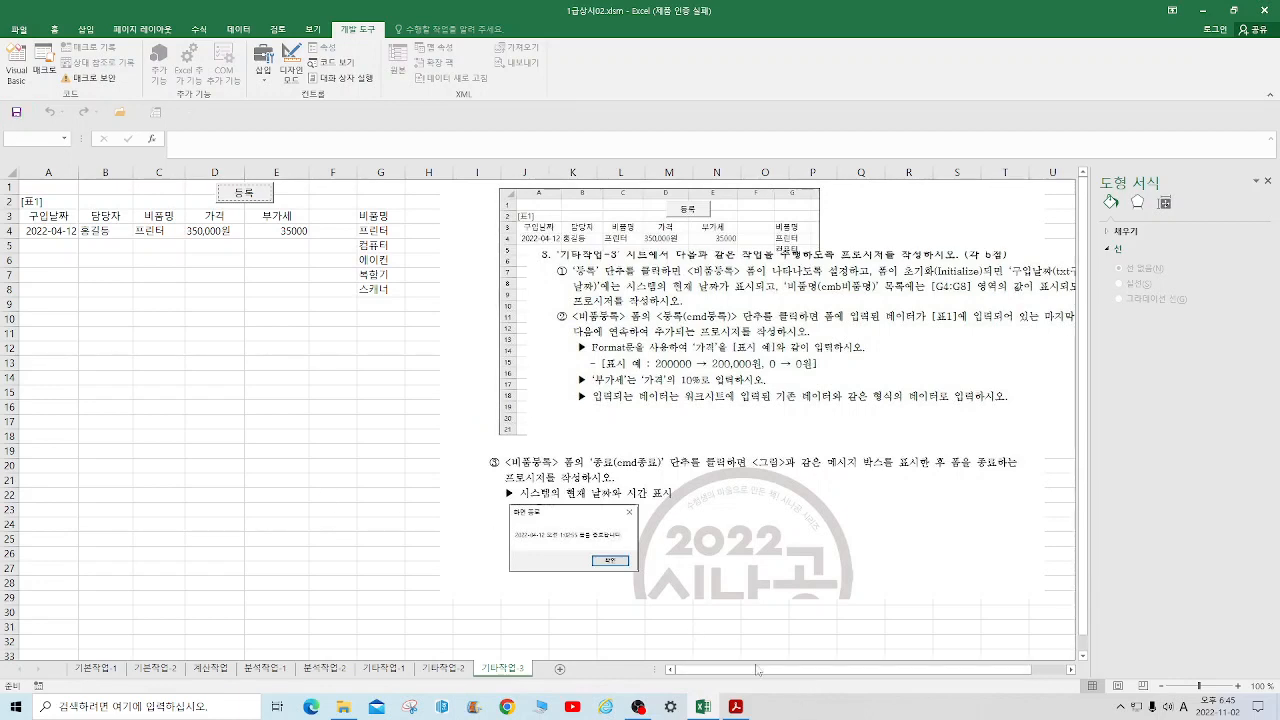
click(638, 707)
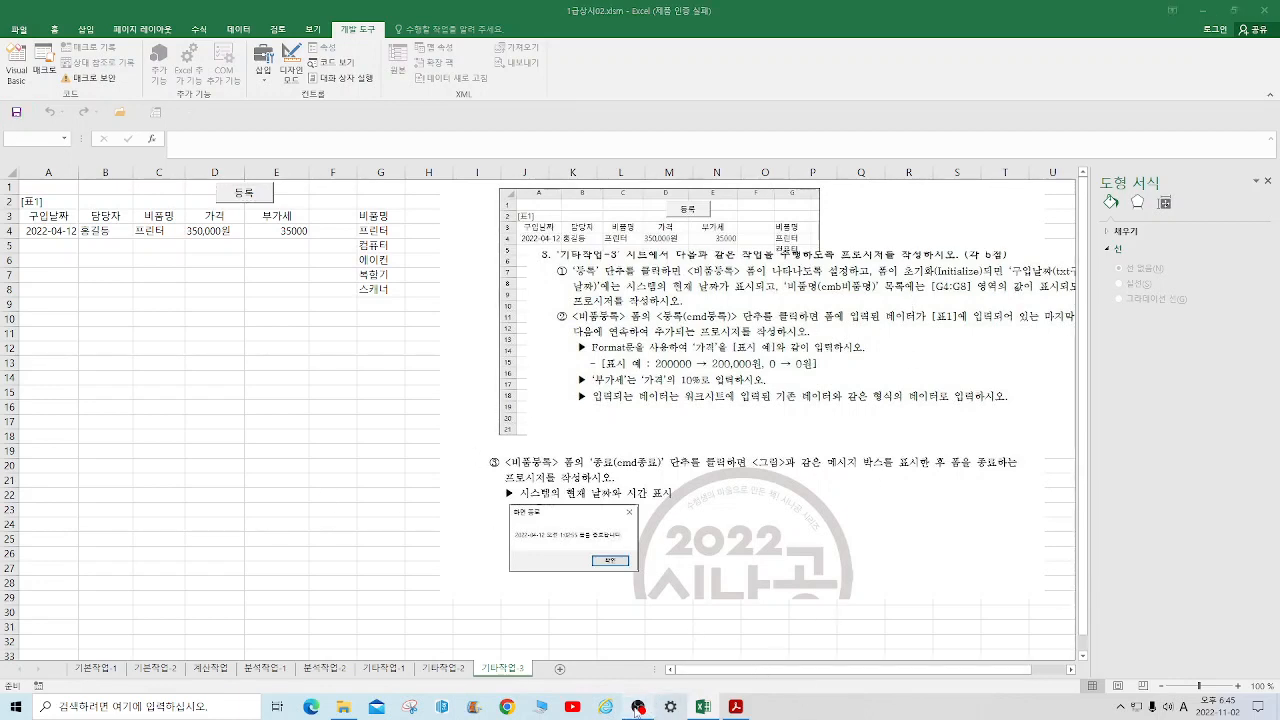